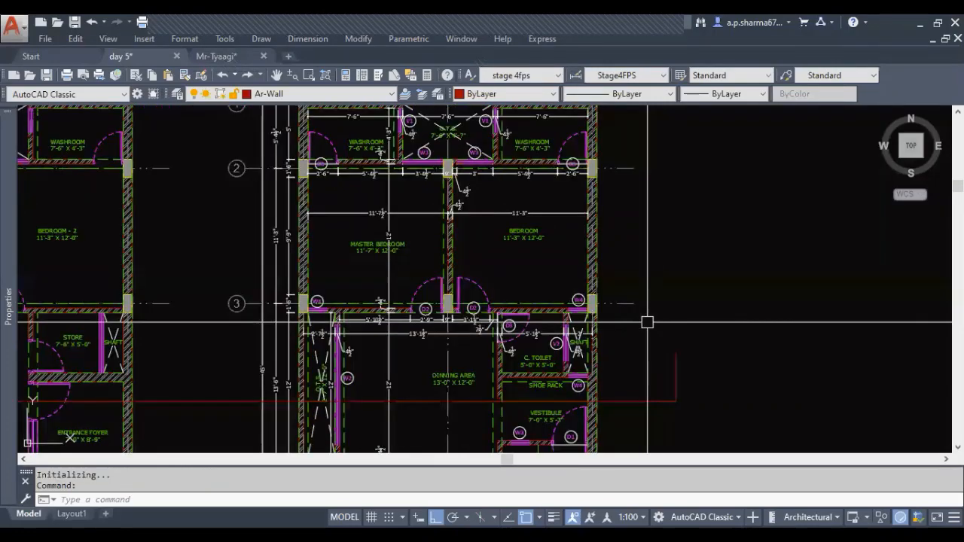
middle_drag(485, 261, 537, 237)
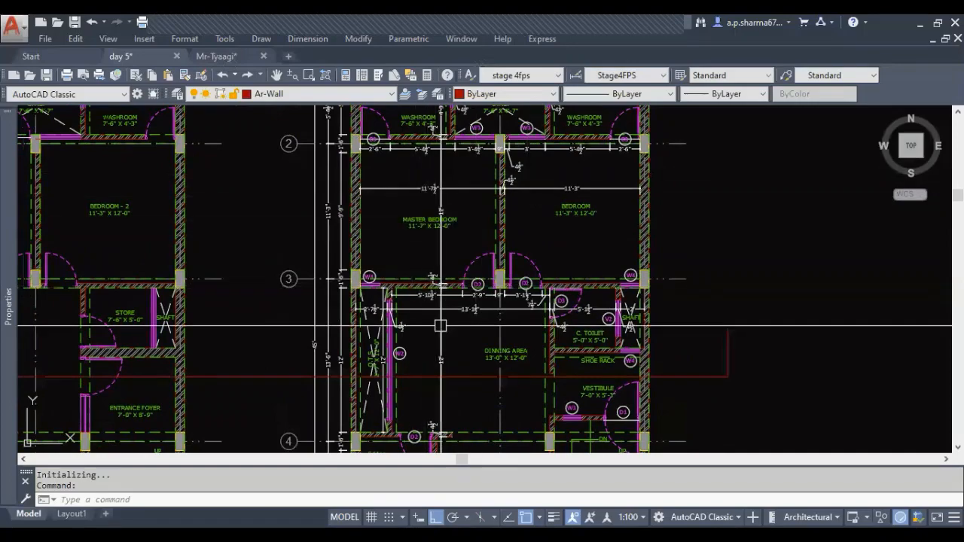
middle_drag(537, 403, 543, 301)
middle_drag(473, 258, 433, 239)
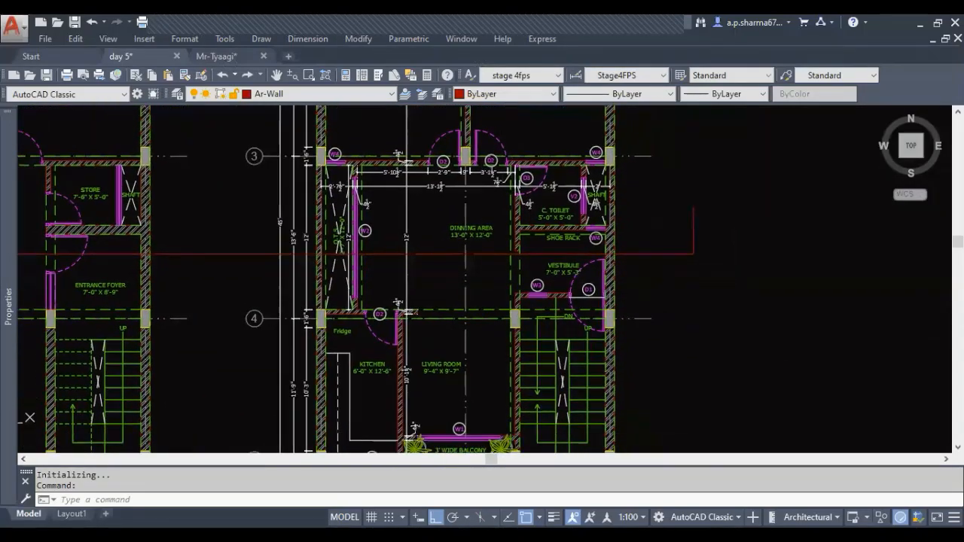
middle_drag(613, 338, 570, 328)
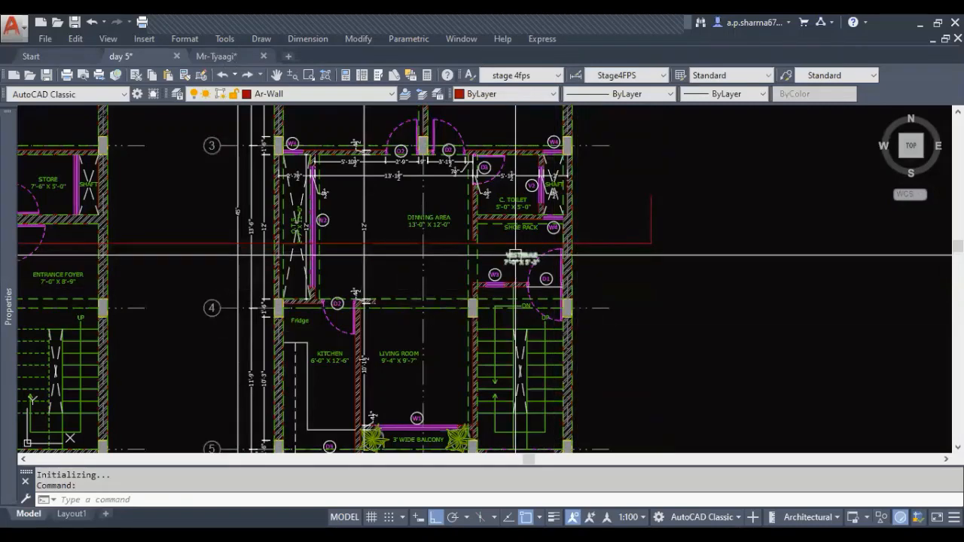
middle_drag(417, 214, 453, 261)
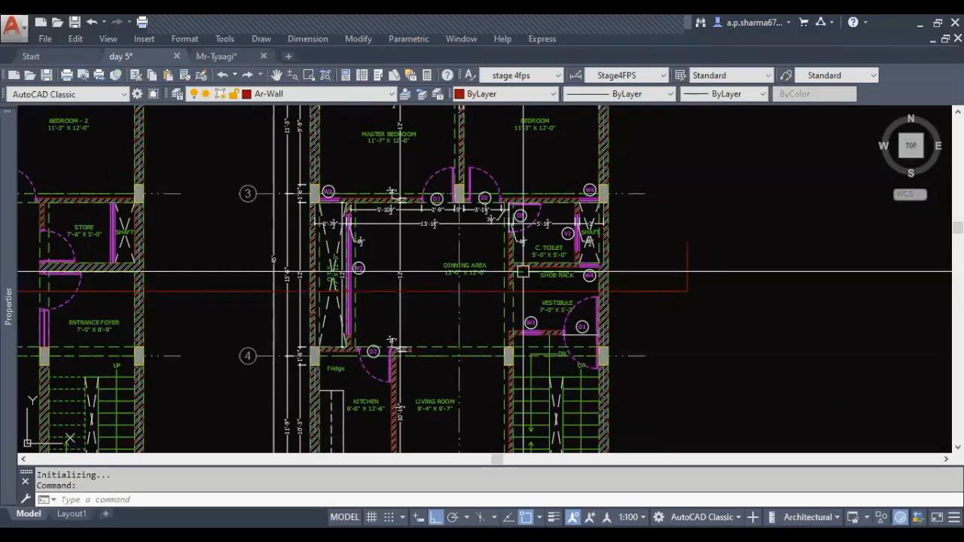
middle_drag(477, 294, 473, 297)
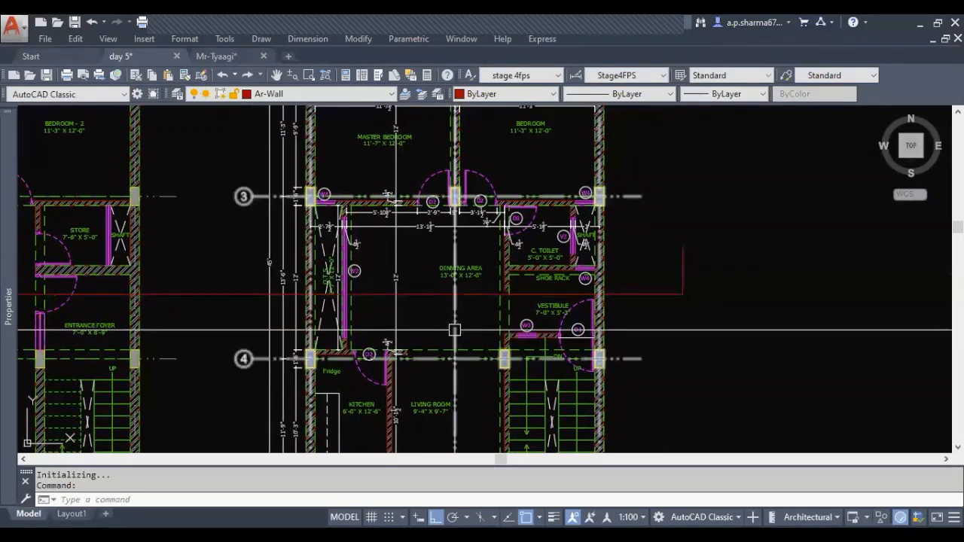
Turn off the layers holding the room labels, the dimensions, and the grid lines with their bubbles
text(1)
key(Return)
click(461, 271)
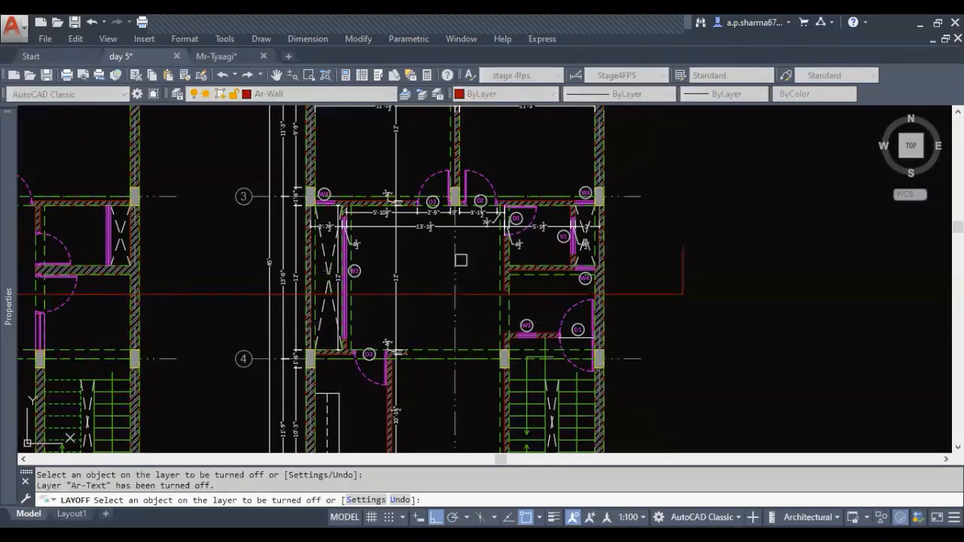
click(448, 227)
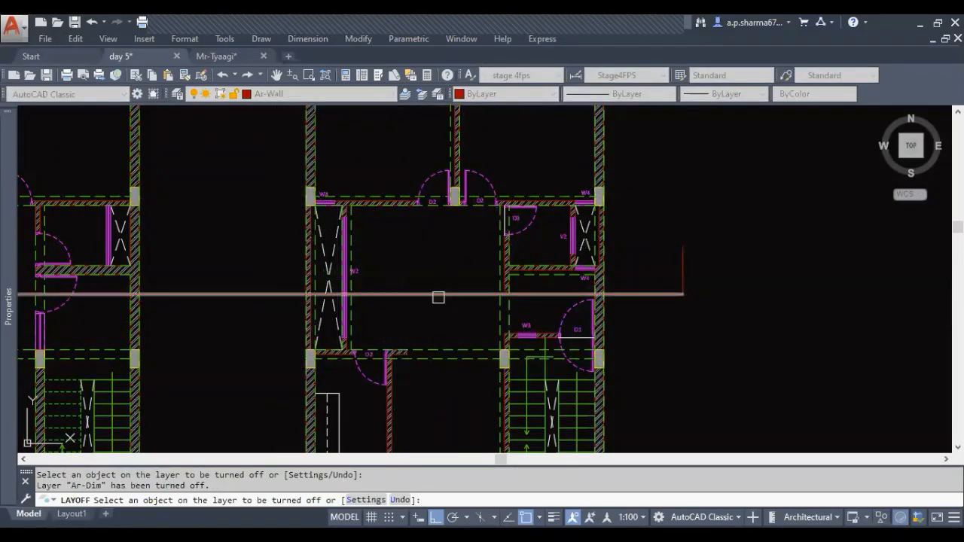
key(Escape)
key(Escape)
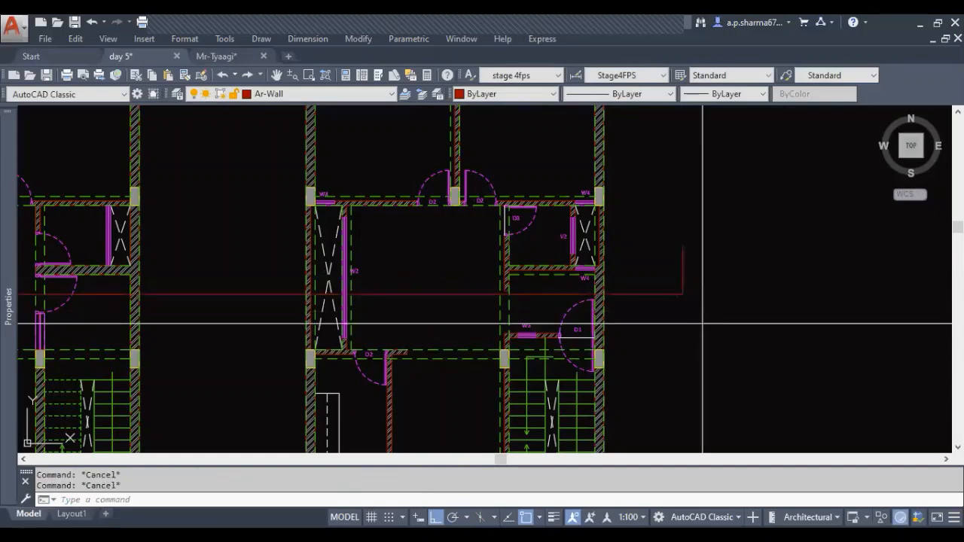
Erase the red section line that crosses both floor plans
drag(680, 323, 667, 267)
mouse_move(201, 315)
middle_down()
mouse_move(663, 307)
mouse_move(620, 327)
mouse_move(293, 319)
middle_up()
click(266, 280)
click(208, 264)
text(e)
key(space)
middle_drag(629, 317, 460, 330)
Turn off the layers of the dashed green beam lines and the door and window tags, and make Ar-Door the current layer
key(Escape)
key(Escape)
text(1)
key(Return)
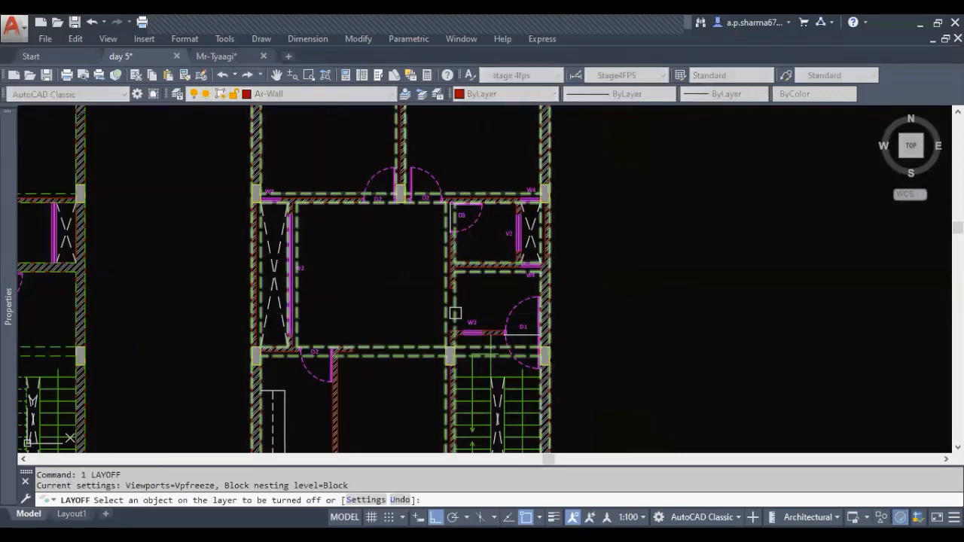
click(452, 313)
key(Escape)
key(Escape)
scroll(485, 304, down, 4)
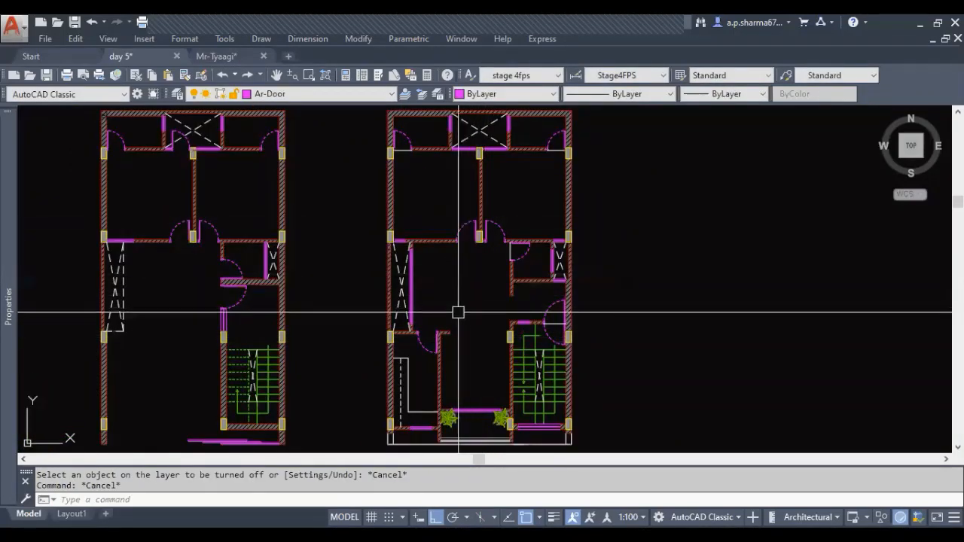
Inspect both floor plans from the rear washrooms to the staircase and the front edge
middle_drag(490, 351, 471, 357)
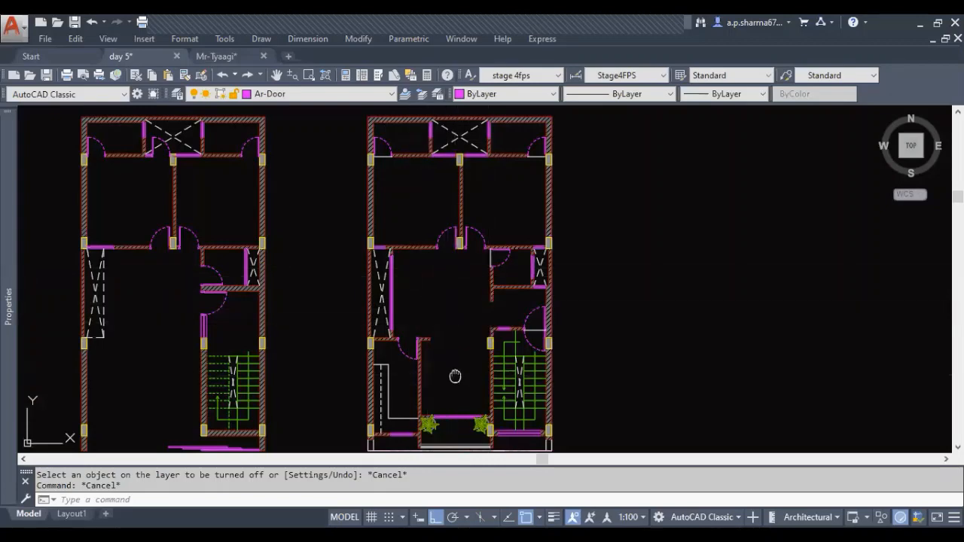
middle_drag(444, 323, 424, 278)
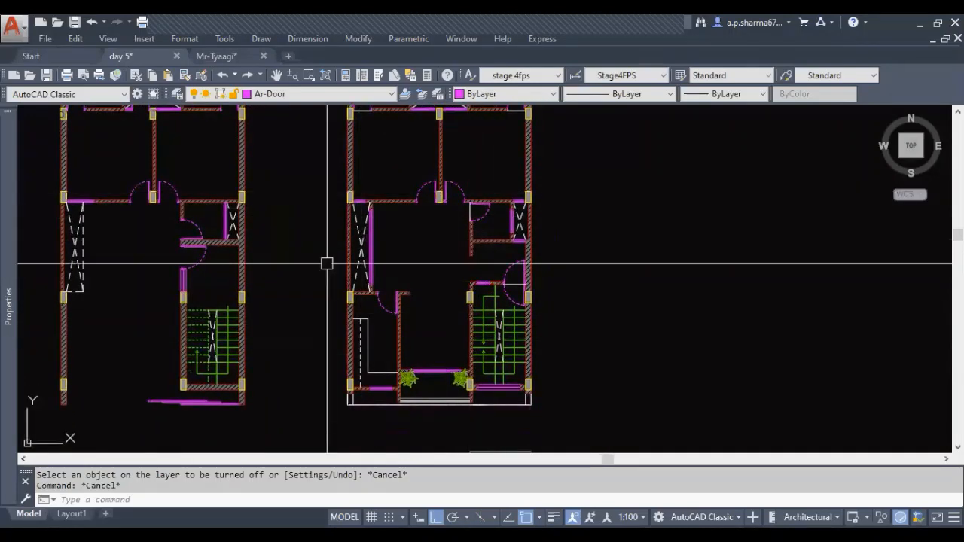
middle_drag(281, 318, 521, 338)
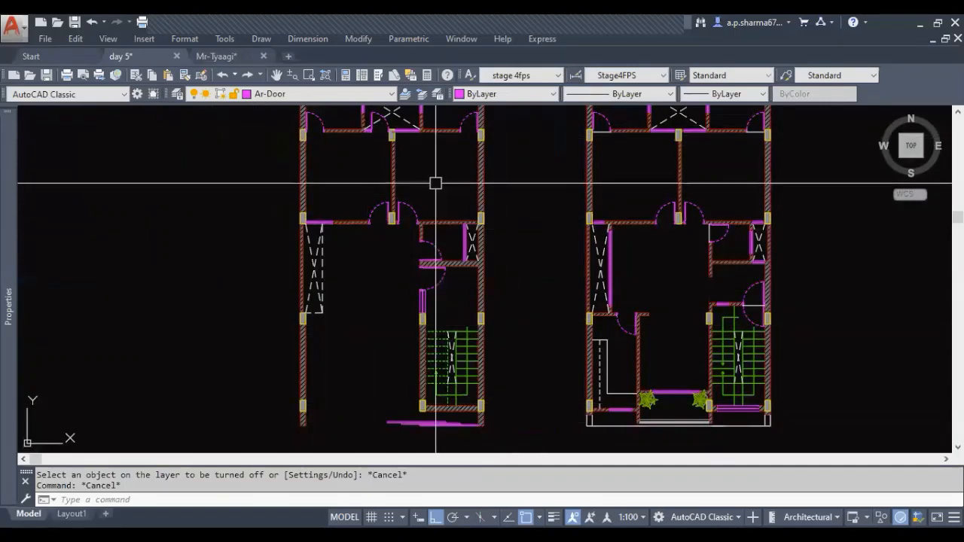
middle_drag(400, 326, 396, 361)
middle_drag(394, 286, 391, 340)
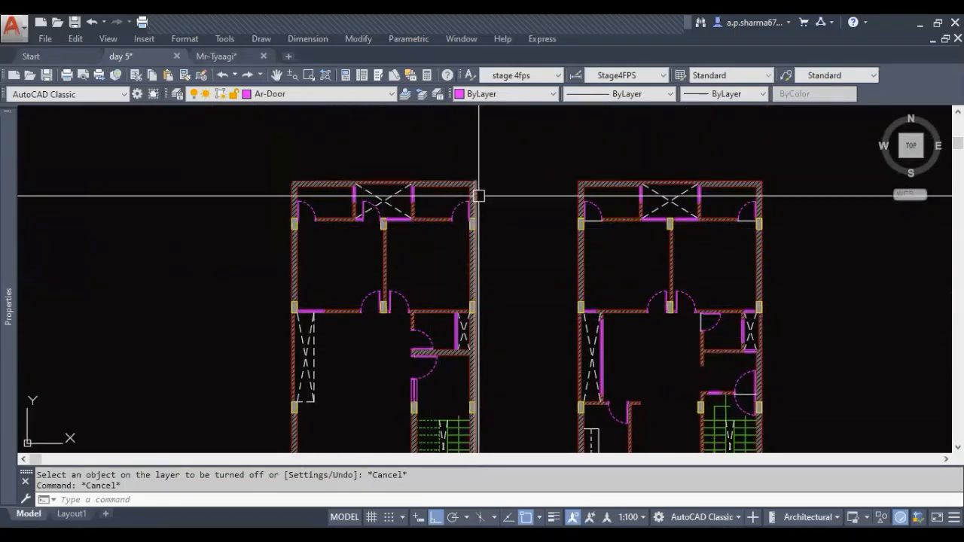
middle_drag(297, 359, 291, 201)
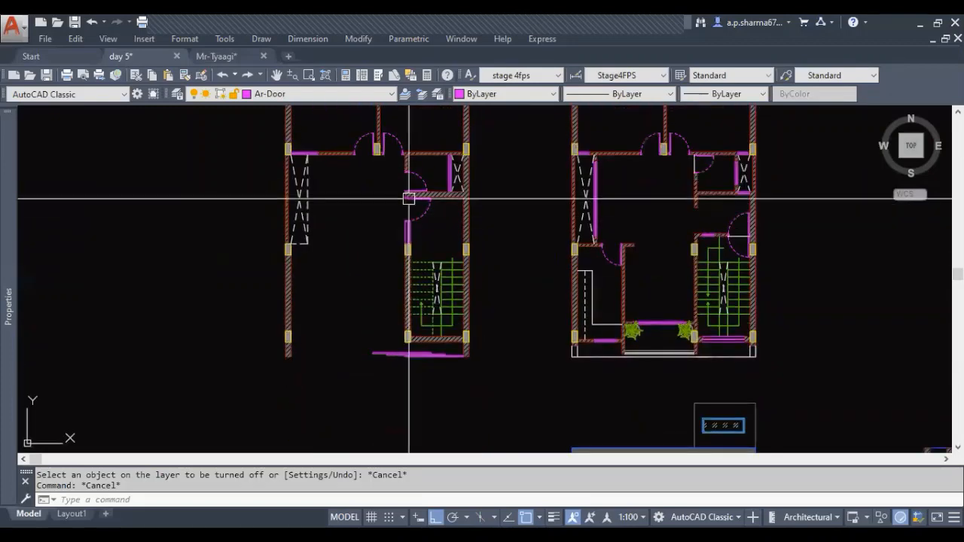
middle_drag(374, 202, 352, 229)
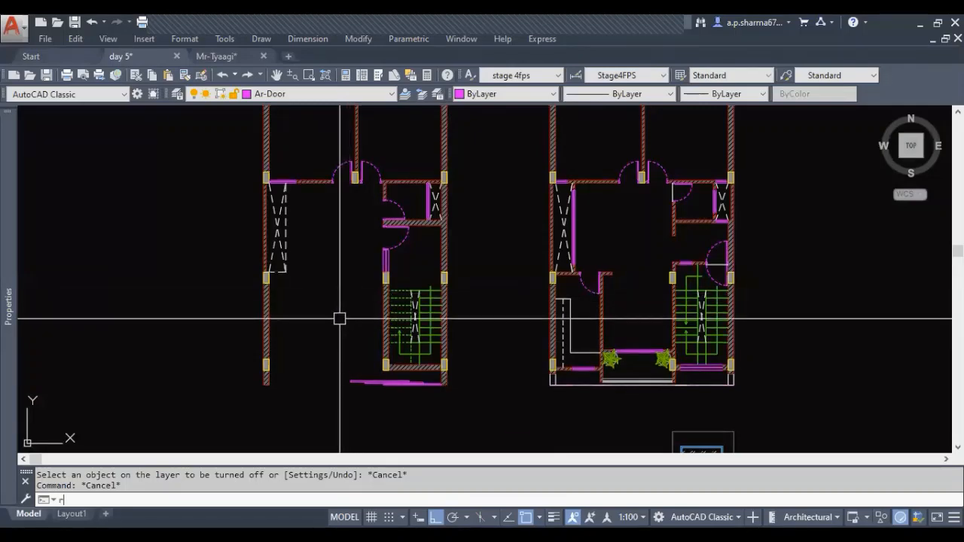
Draw a 15' by 6' rectangle in the empty space beside the first floor plan's outer wall
text(c)
key(Return)
click(125, 232)
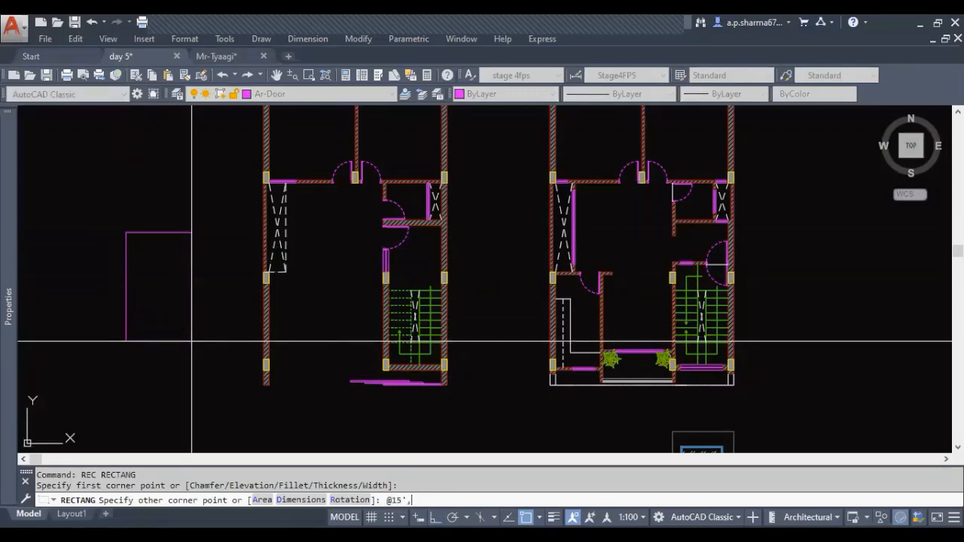
key(Return)
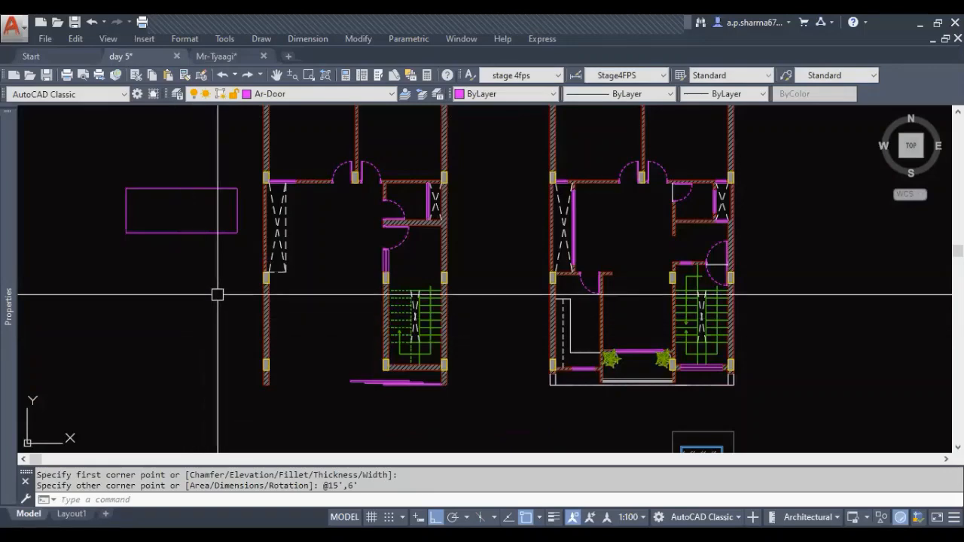
Rotate the 15' by 6' rectangle 90 degrees so that it stands upright
click(217, 233)
text(ro)
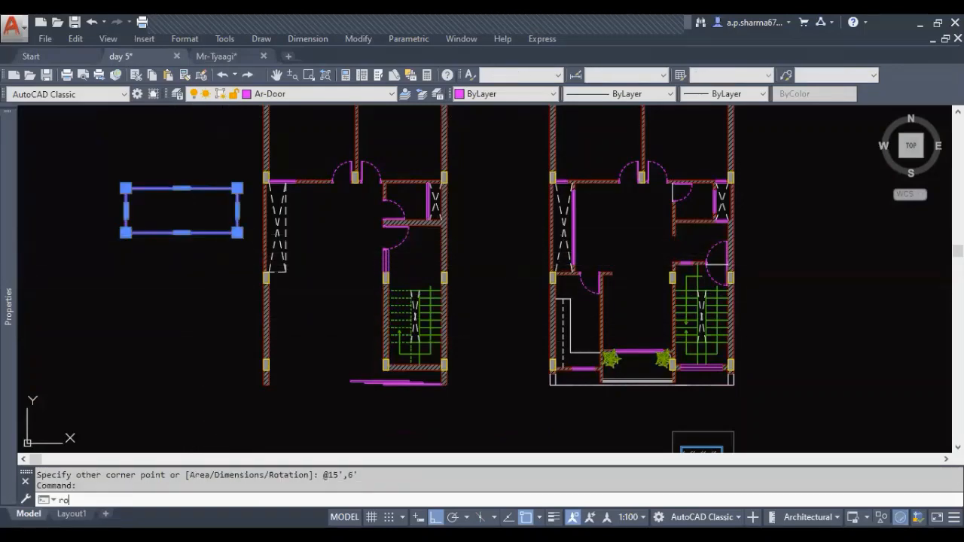
key(Return)
click(207, 249)
key(Escape)
Move the upright rectangle into the open area beside the staircase, with its lower edge near the front column line
click(217, 265)
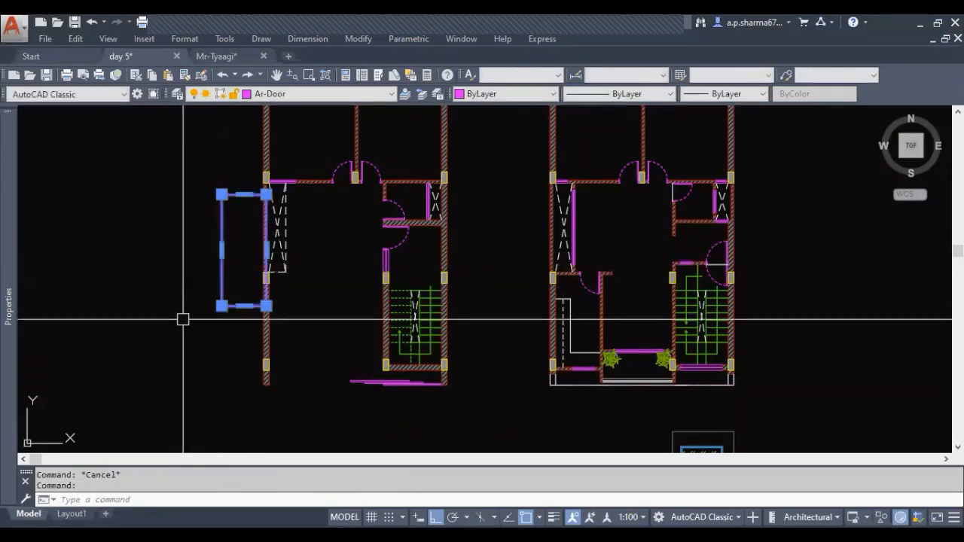
text(m)
key(Return)
click(252, 249)
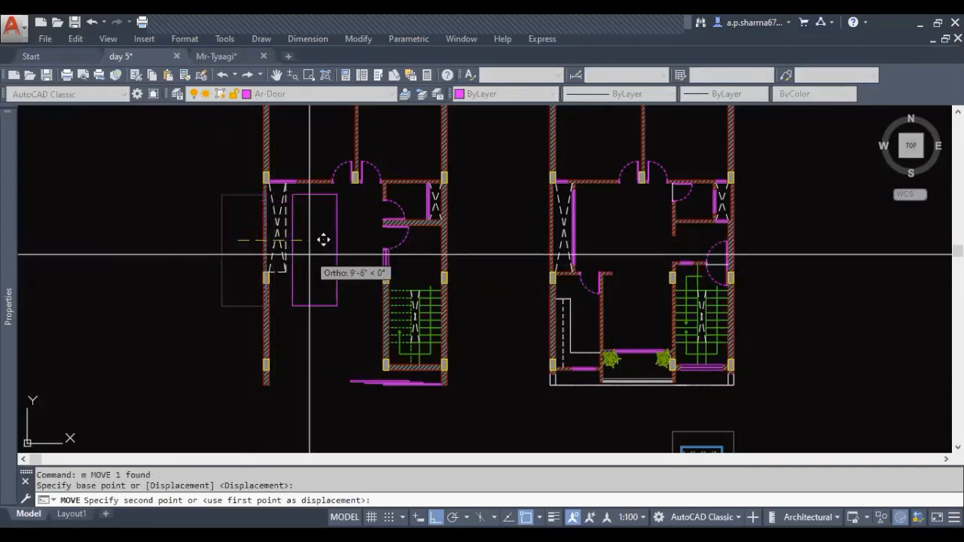
click(348, 268)
key(Escape)
click(355, 305)
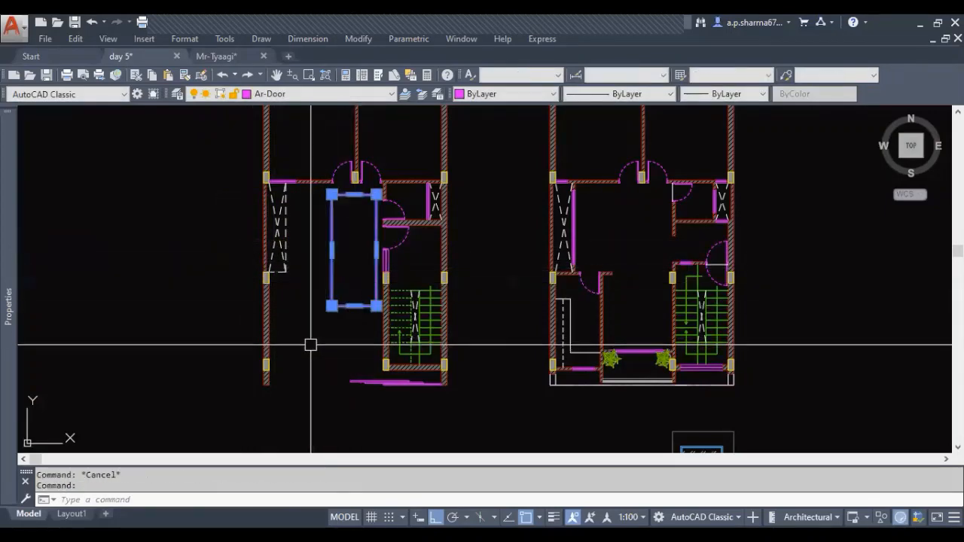
text(m)
key(Return)
click(312, 238)
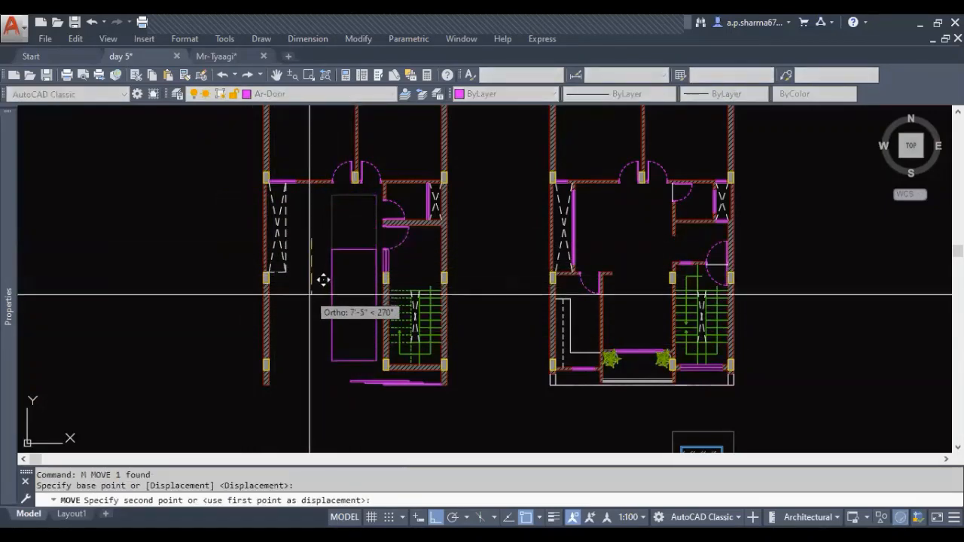
key(Escape)
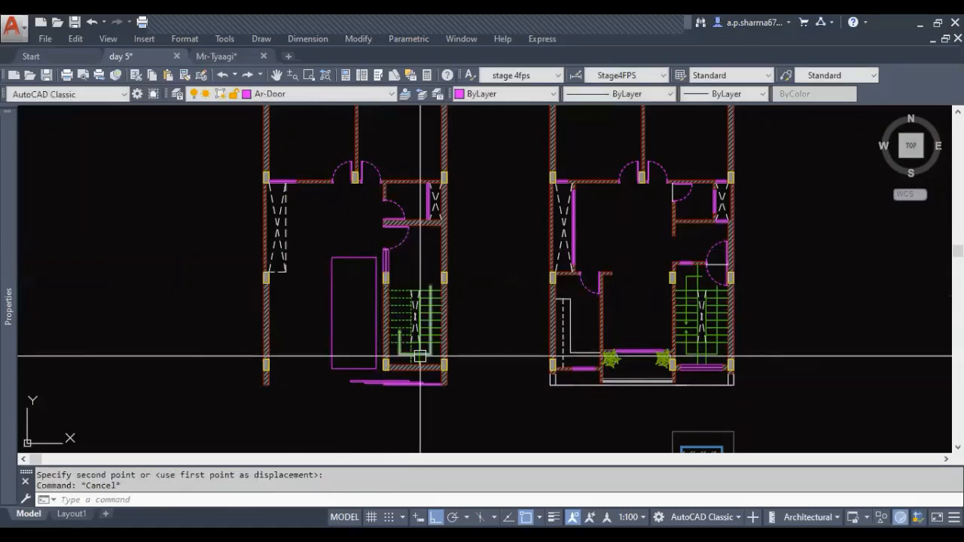
Copy the rectangle about 7' horizontally toward the outer wall opposite the staircase
scroll(327, 347, up, 5)
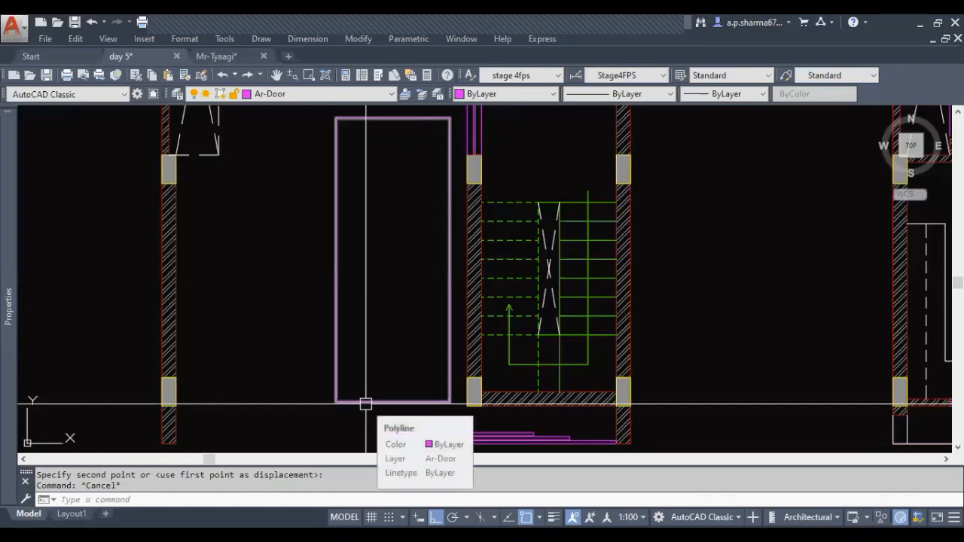
click(366, 403)
middle_drag(362, 392, 363, 325)
text(co)
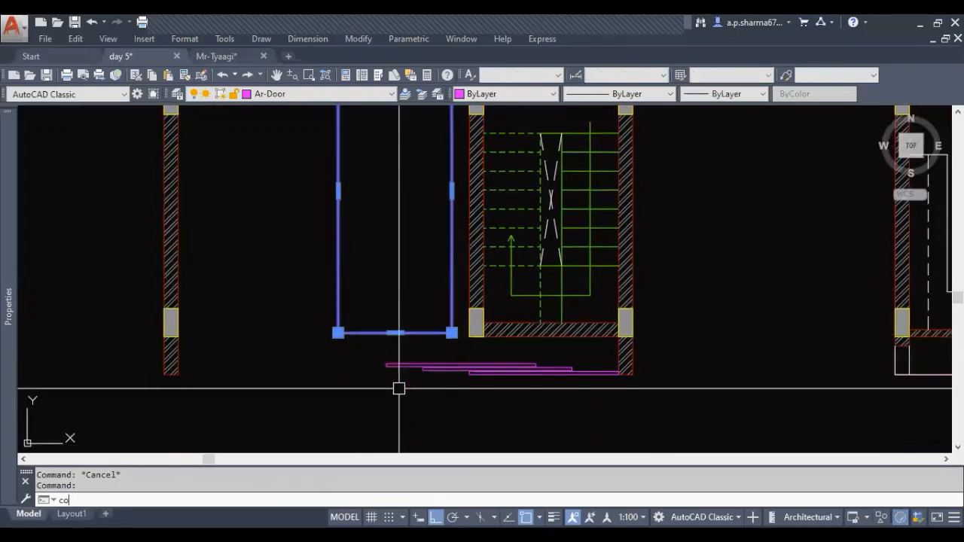
key(Return)
click(399, 386)
click(268, 411)
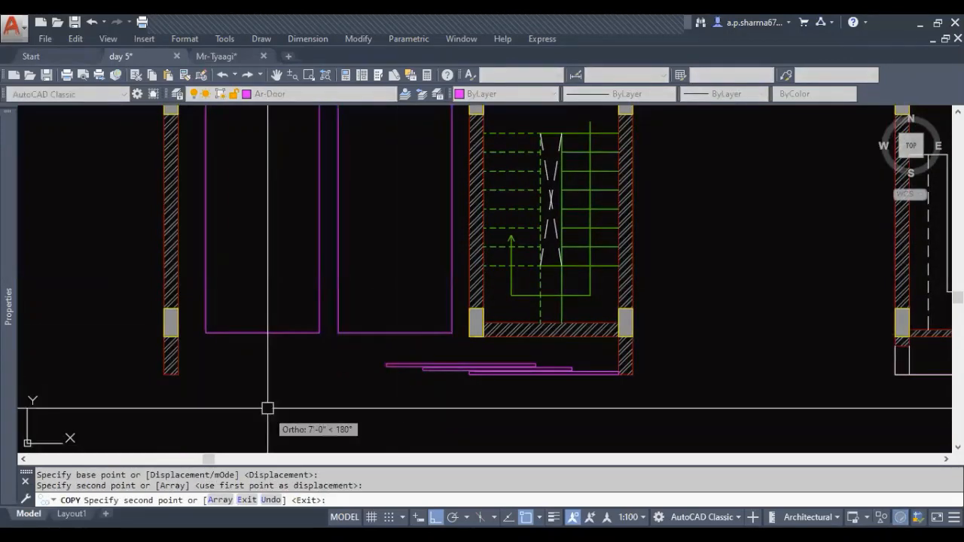
key(Escape)
key(Escape)
key(Escape)
Move the copied rectangle slightly closer to the outer wall, widening the gap to the original rectangle
scroll(331, 390, down, 4)
click(317, 369)
scroll(321, 401, up, 2)
scroll(322, 401, up, 2)
text(m)
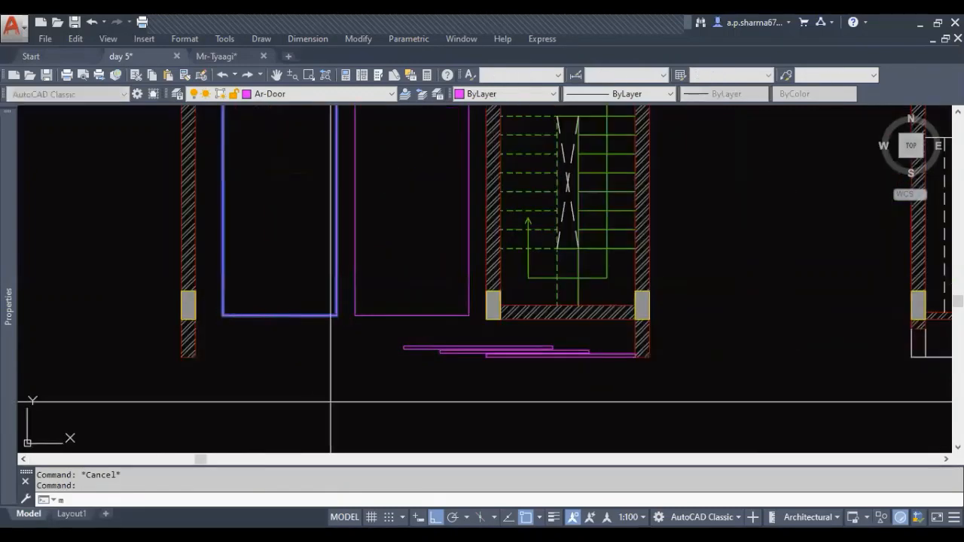
key(Return)
click(350, 409)
click(346, 408)
key(Escape)
Erase the rectangle nearest the staircase, keeping only the copy by the outer wall
scroll(347, 339, down, 2)
middle_drag(298, 197, 296, 246)
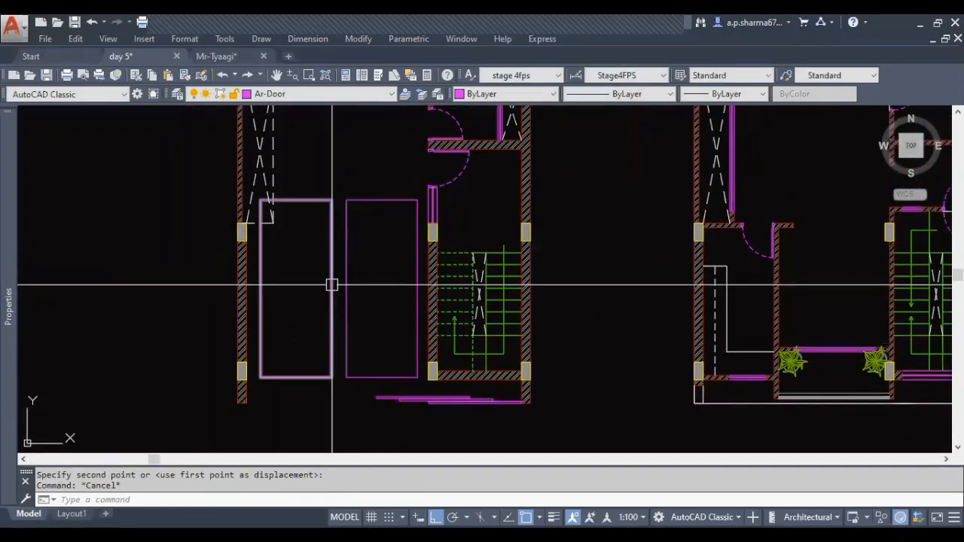
middle_drag(380, 225, 370, 254)
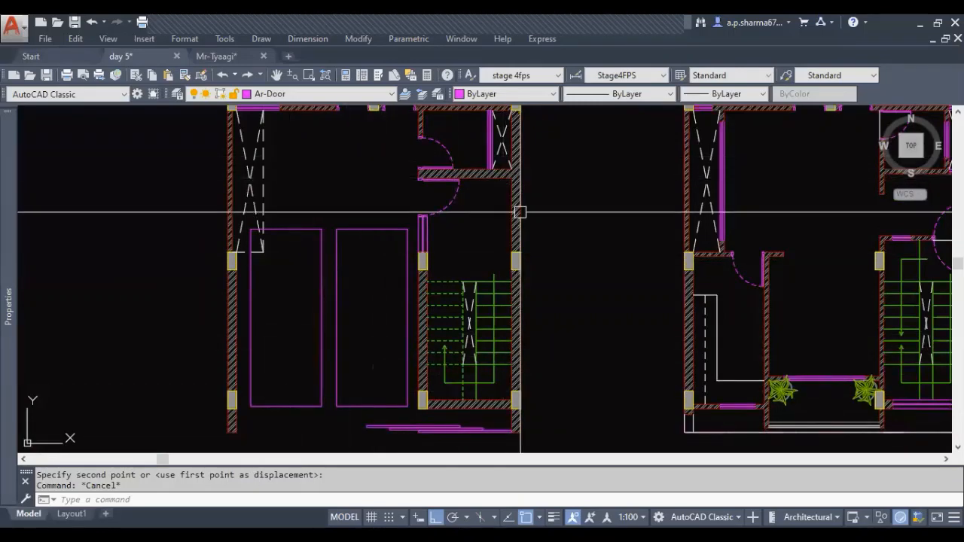
middle_drag(339, 342, 362, 308)
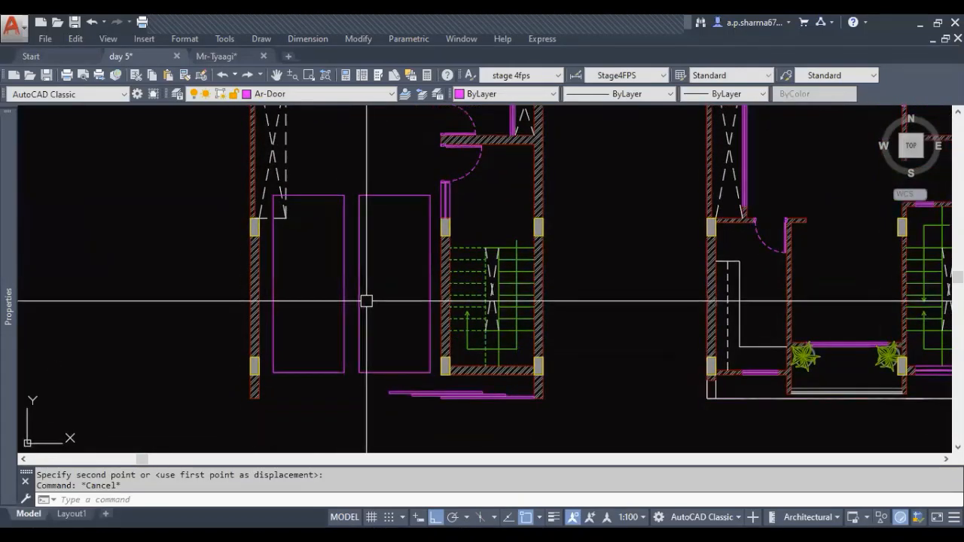
click(360, 283)
key(Delete)
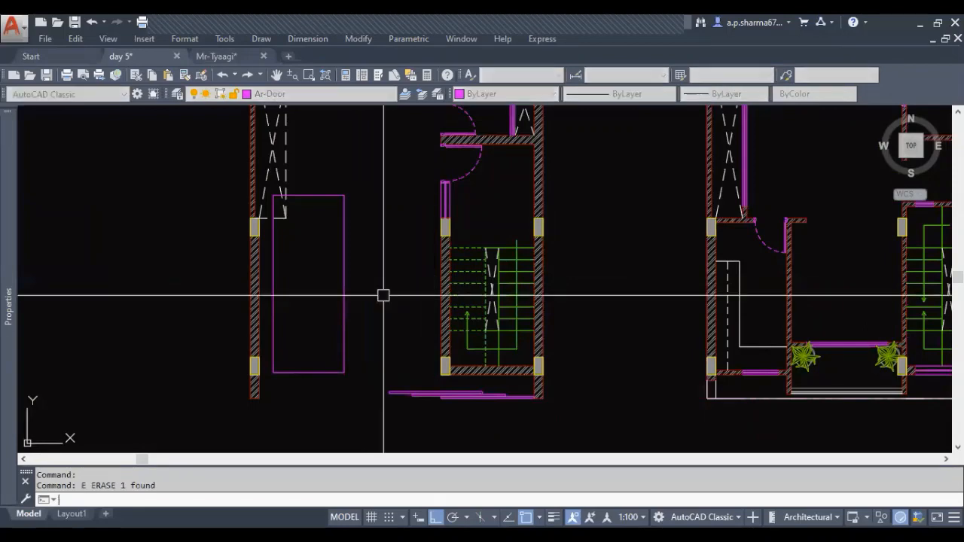
Draw two diagonal lines in the remaining rectangle from its lower corners to the midpoint of its upper edge
middle_drag(381, 260, 379, 282)
text(l)
key(Return)
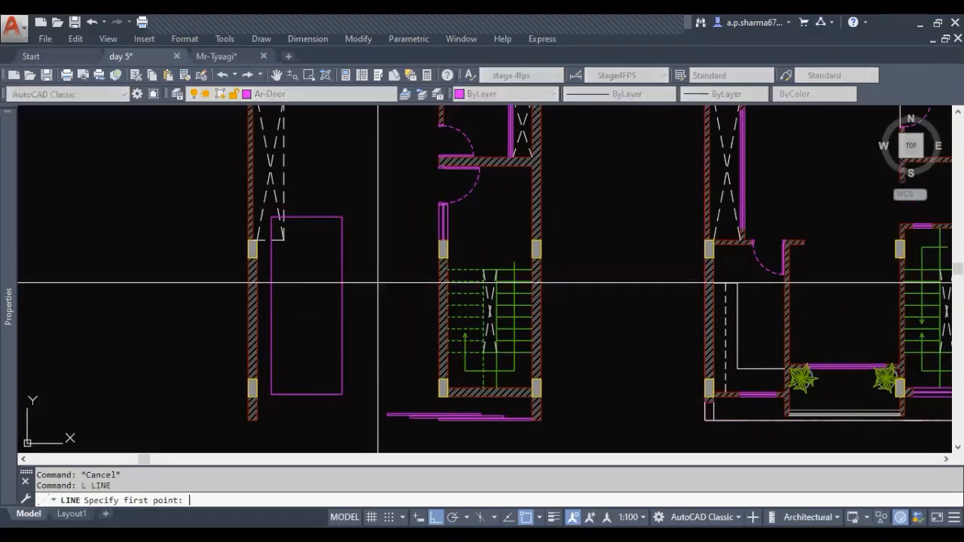
click(271, 394)
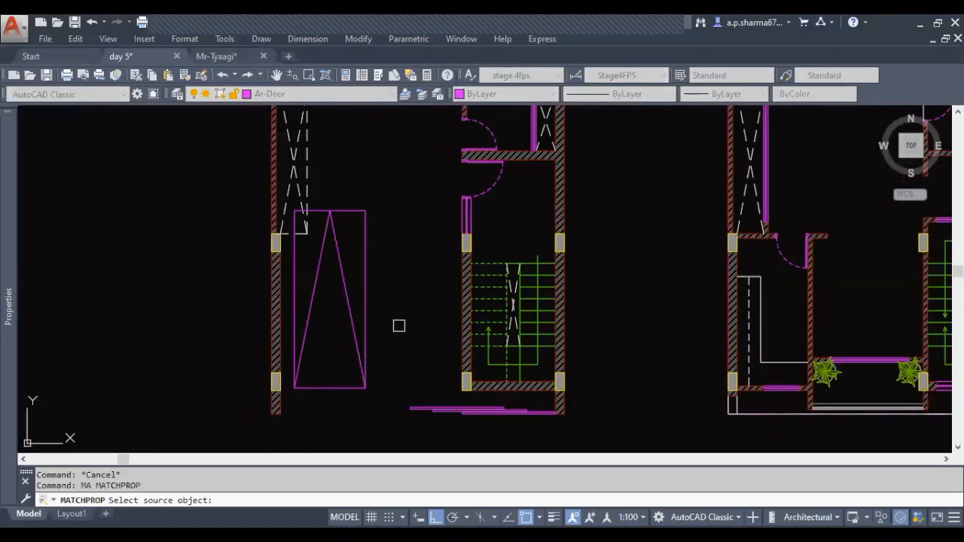
key(Escape)
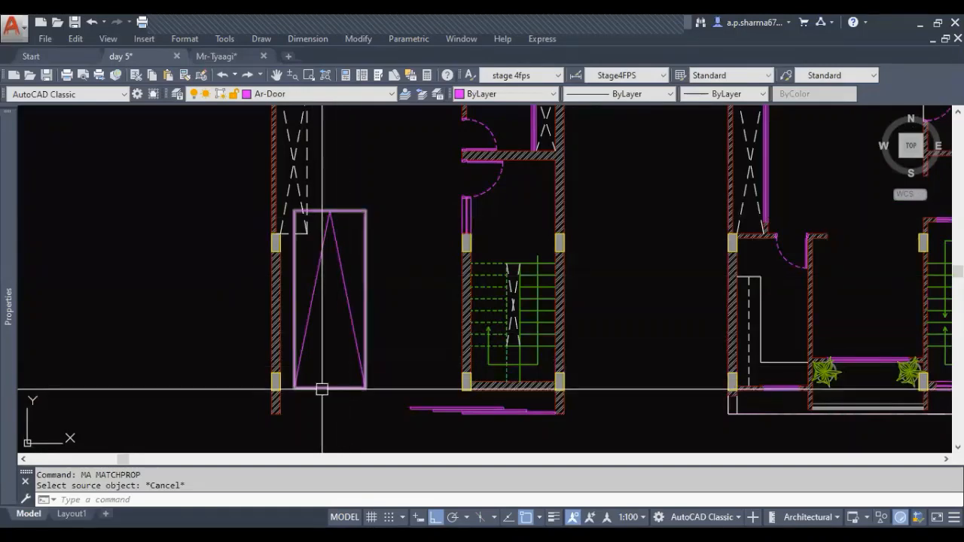
middle_drag(412, 338, 405, 368)
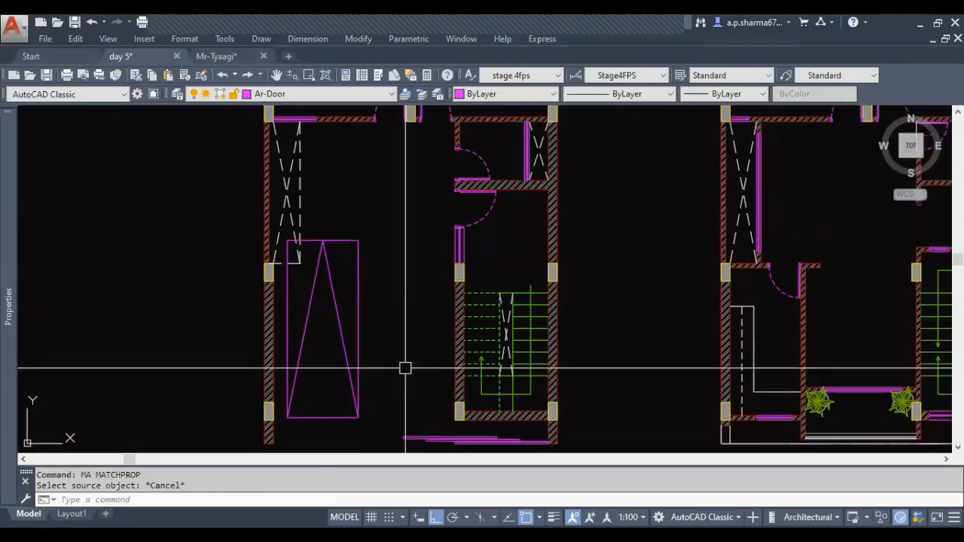
key(Return)
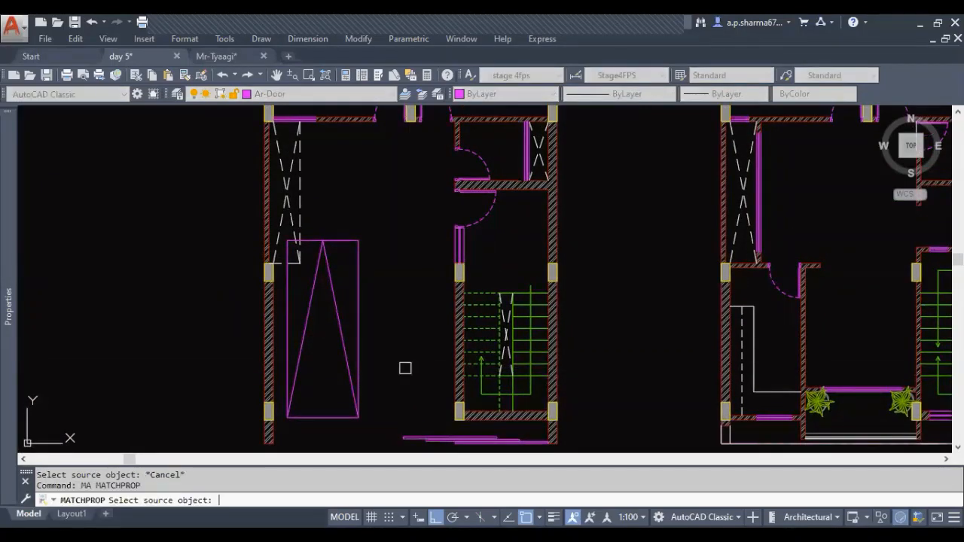
middle_drag(410, 304, 411, 316)
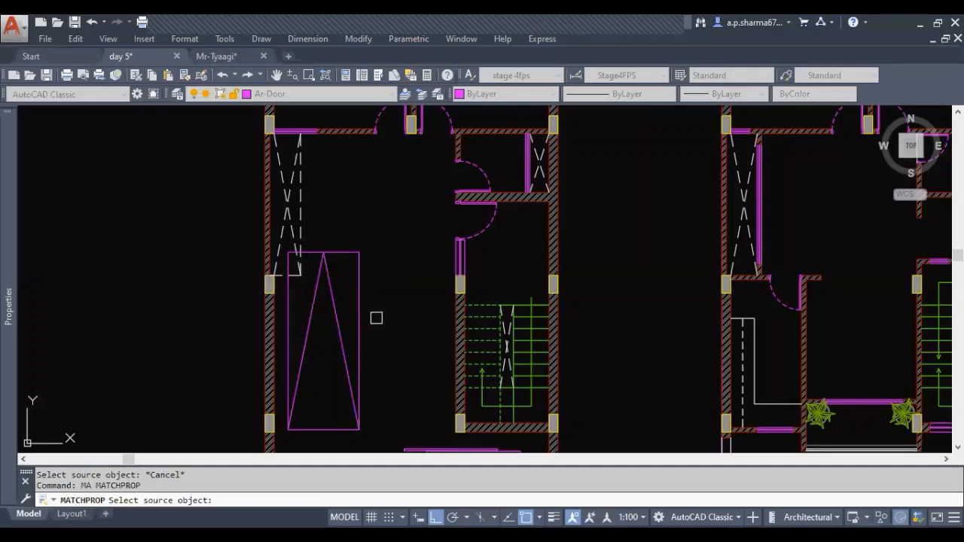
key(Escape)
Put the rectangle beside the outer wall and its two diagonal lines on the Ar-Hatch layer
click(384, 319)
click(319, 228)
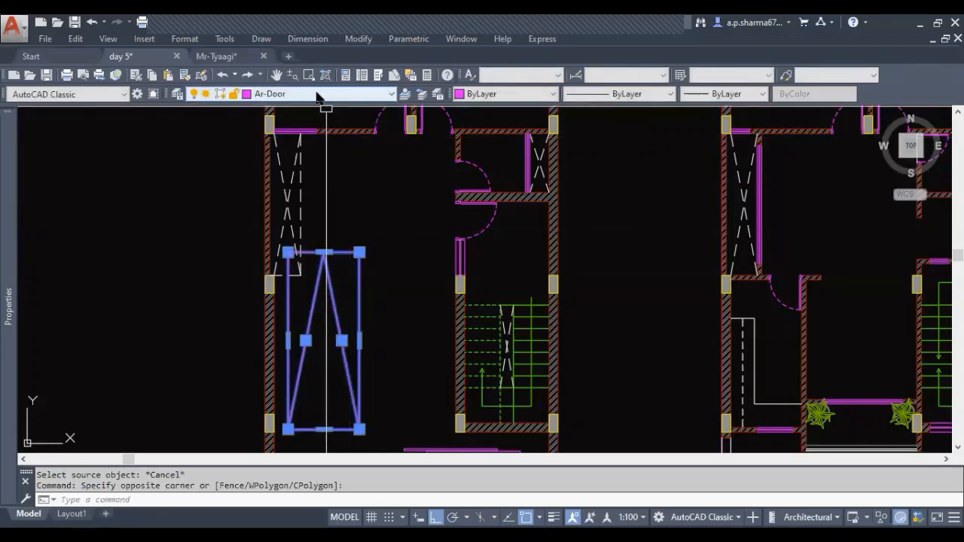
click(316, 94)
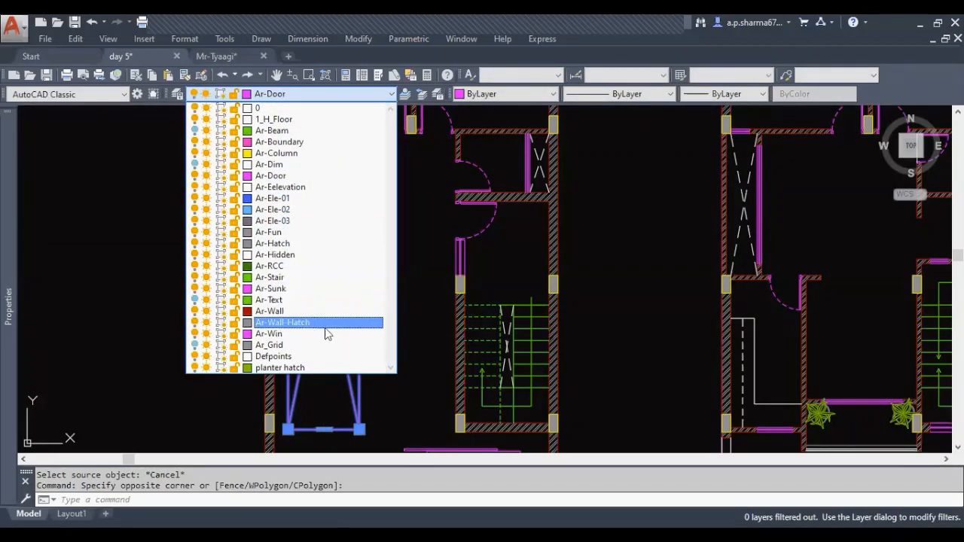
click(327, 244)
middle_drag(359, 340, 355, 272)
key(Escape)
key(Escape)
Look over both floor plans and examine the passage between the toilet and the staircase in the second plan
scroll(398, 326, down, 2)
mouse_move(392, 320)
middle_down()
mouse_move(350, 320)
mouse_move(301, 354)
middle_up()
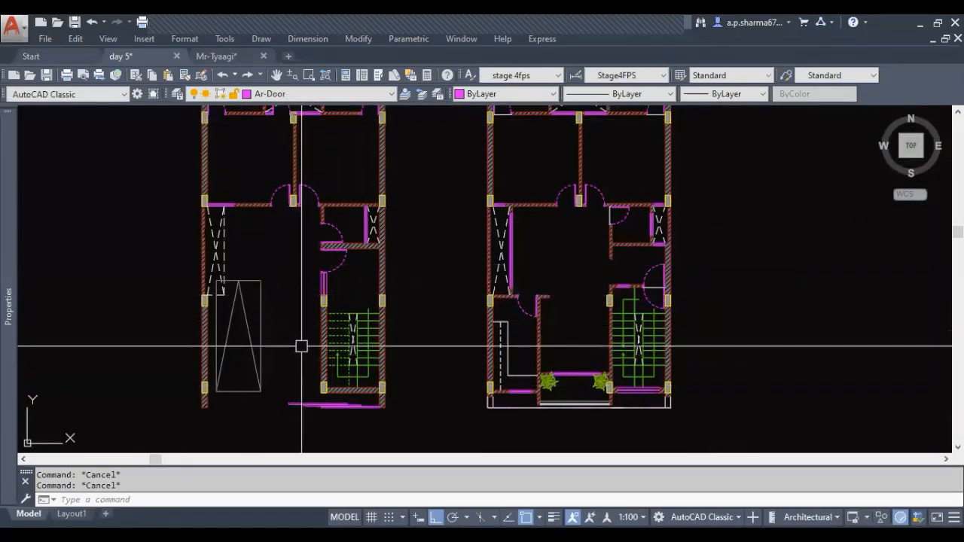
middle_click(300, 354)
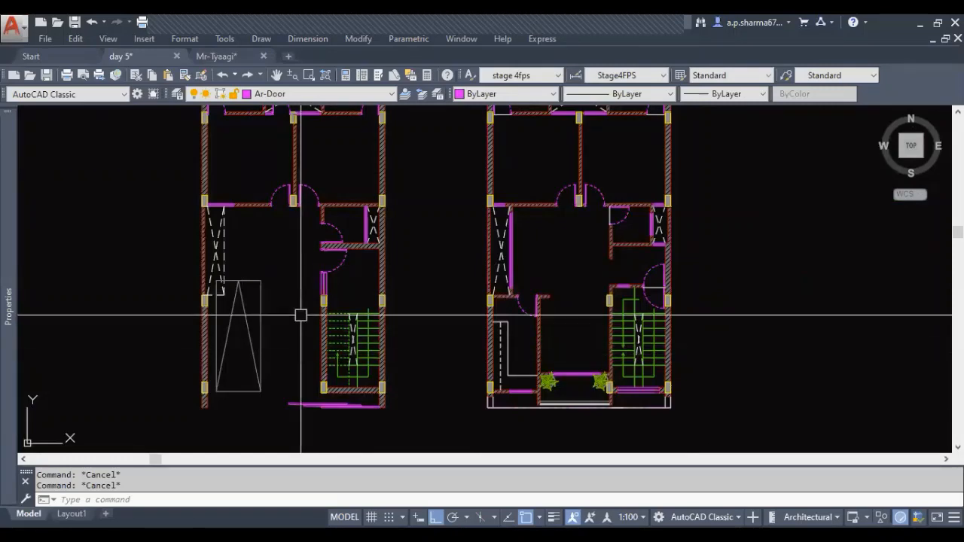
middle_drag(303, 263, 299, 294)
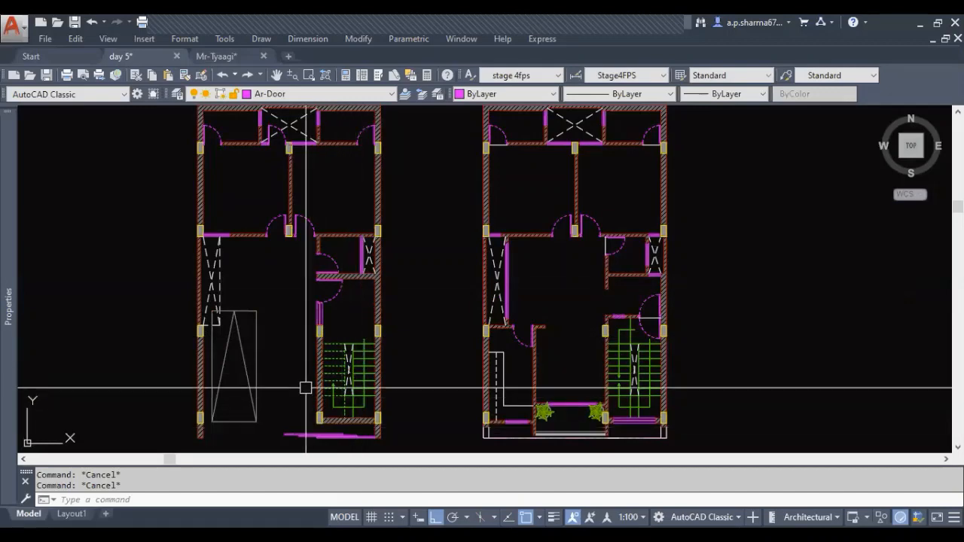
middle_drag(559, 353, 400, 347)
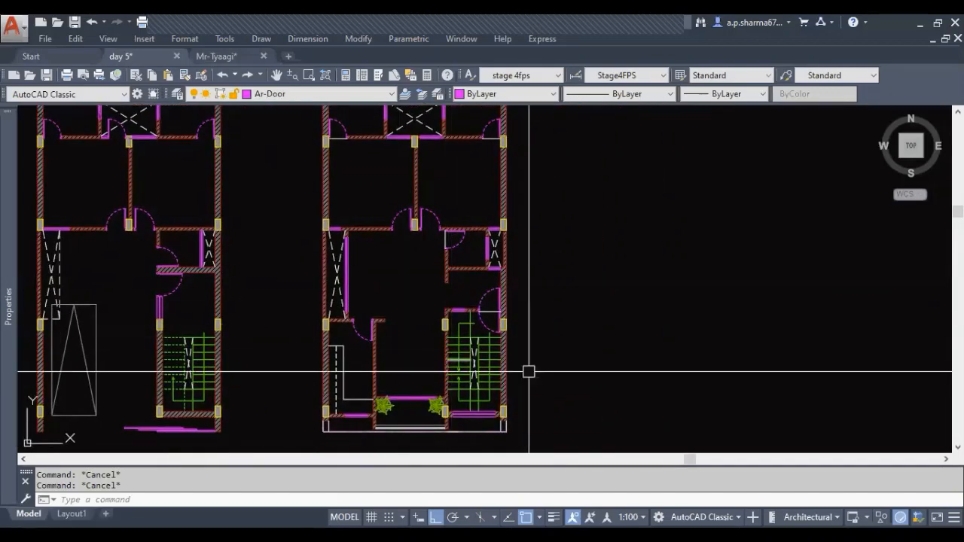
middle_drag(475, 290, 478, 309)
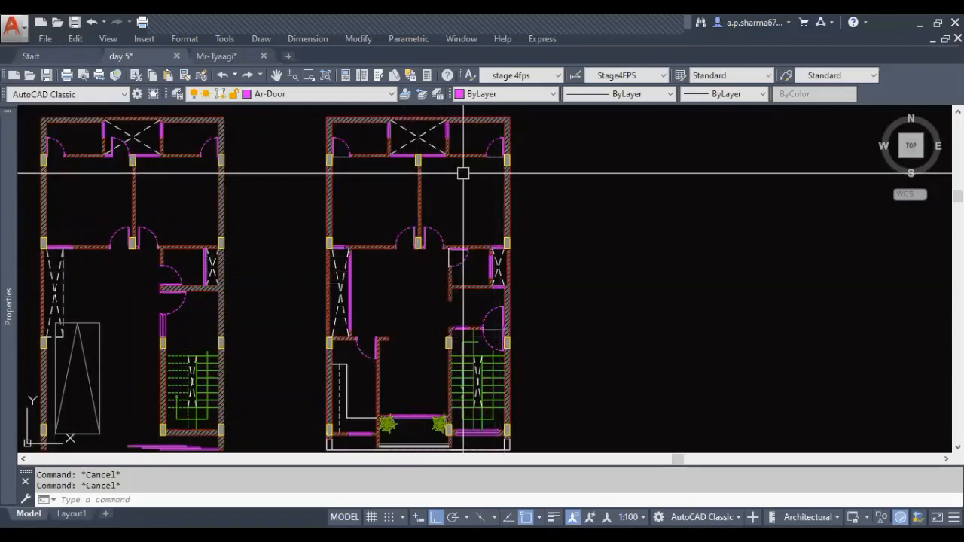
scroll(490, 301, up, 4)
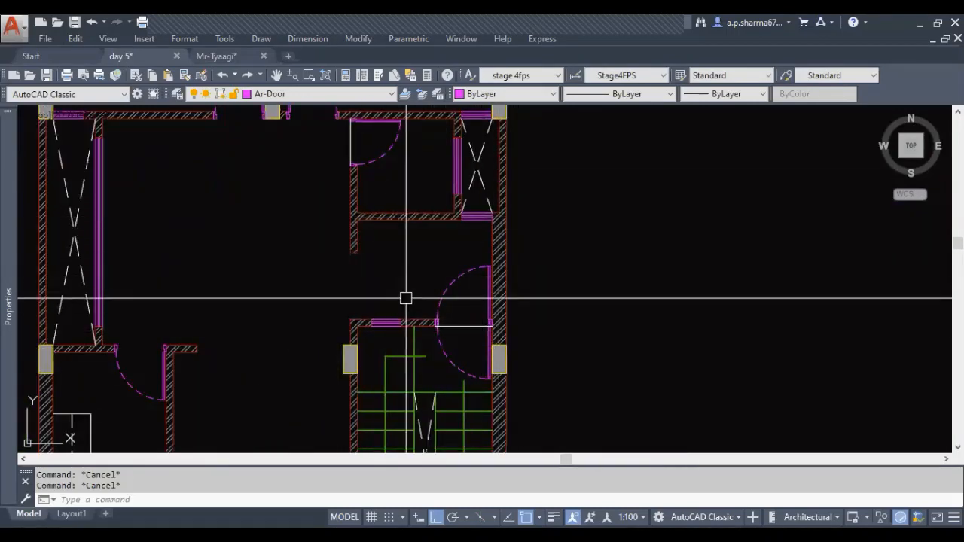
middle_drag(417, 292, 503, 308)
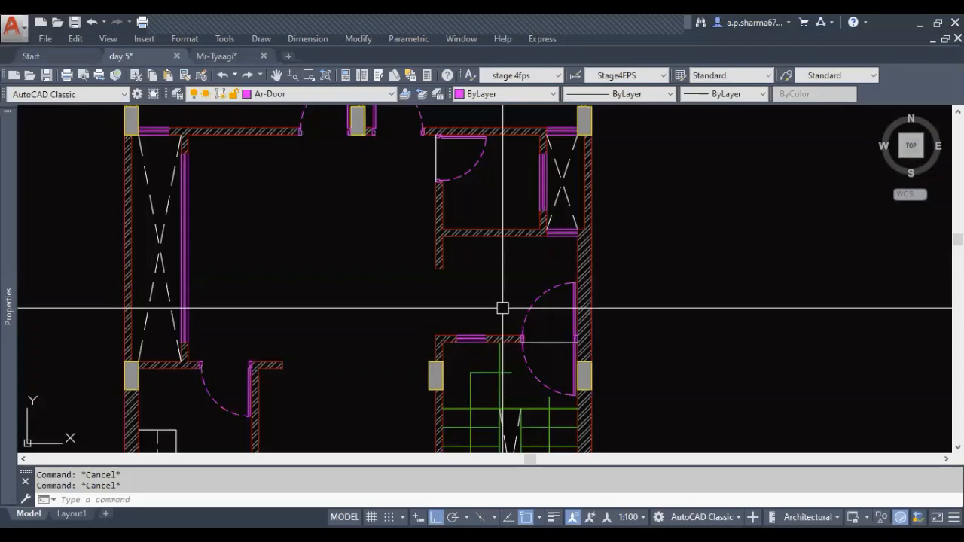
Draw a 1.5' by 3' rectangle from the passage-side face of the toilet wall in the second plan
text(c)
key(Return)
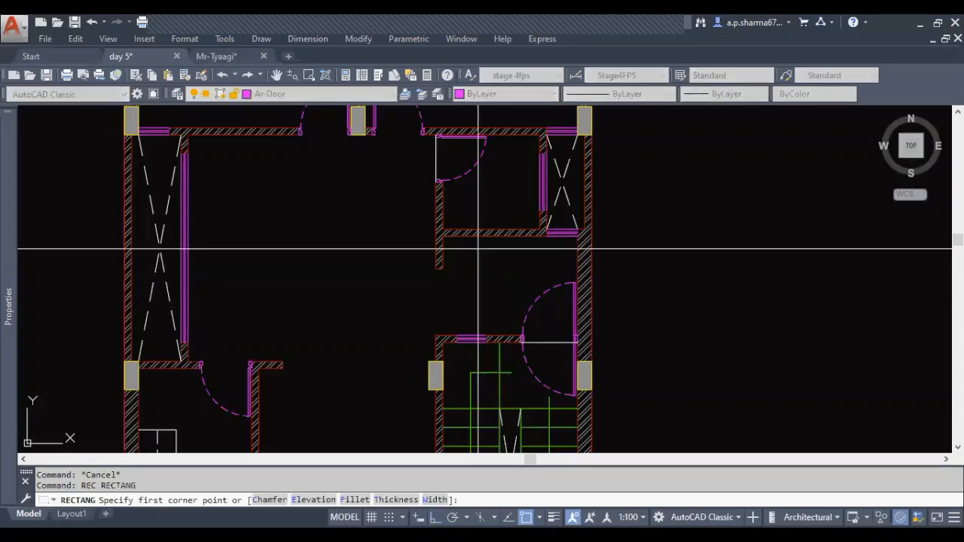
click(453, 238)
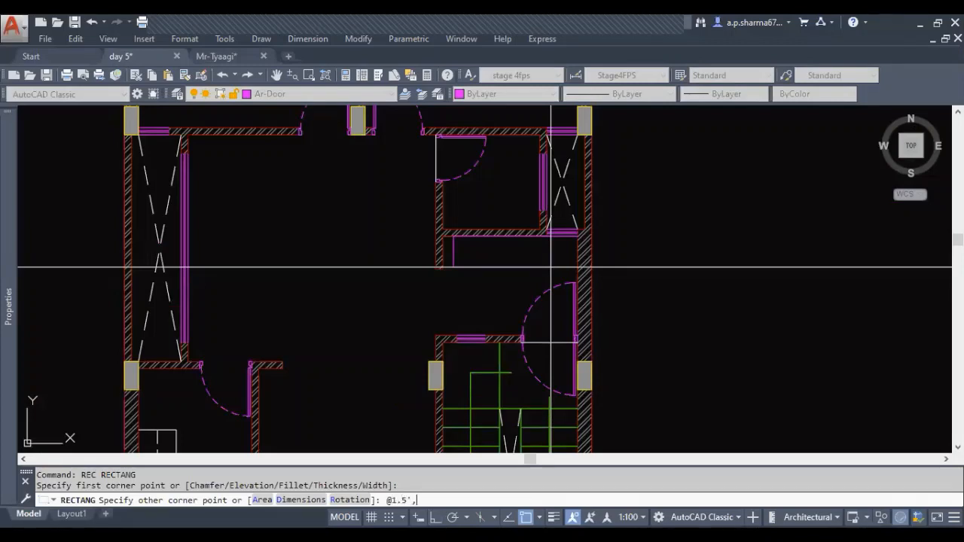
text(')
key(Return)
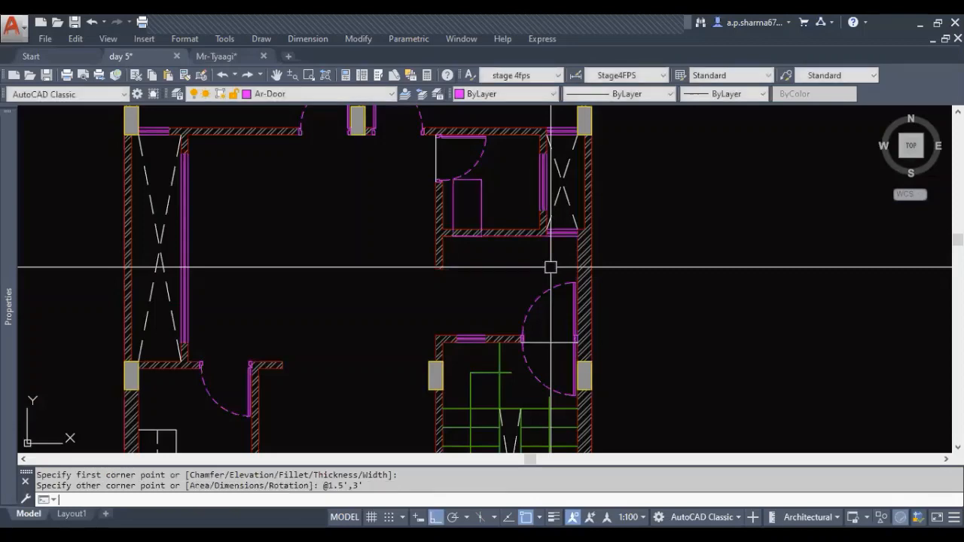
Rotate the 1.5' by 3' rectangle 90° clockwise so that it lies horizontally
click(482, 207)
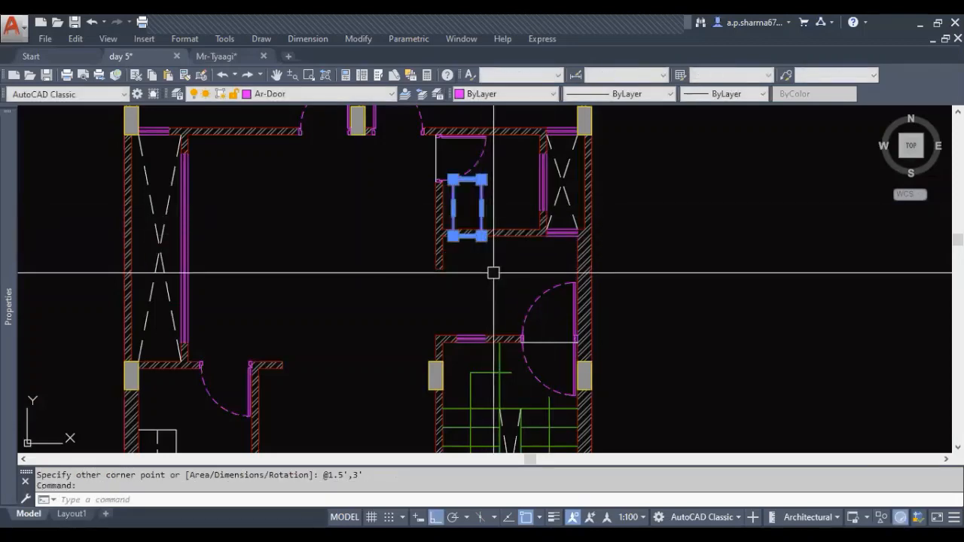
text(ro)
key(Return)
click(484, 253)
click(497, 283)
key(Escape)
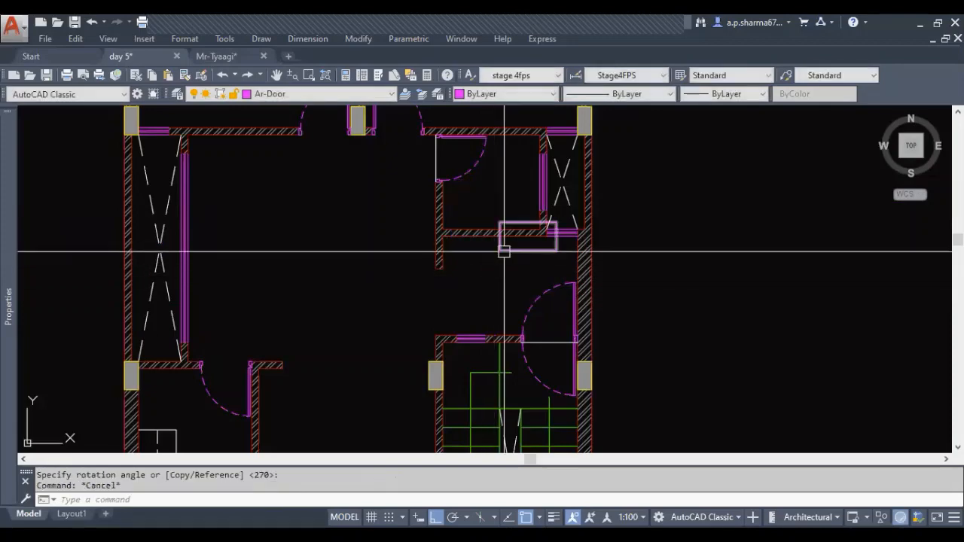
Move the rectangle by its upper-left corner into the inner corner between the toilet wall and the short projecting wall
click(504, 251)
text(m)
key(Return)
scroll(493, 279, up, 3)
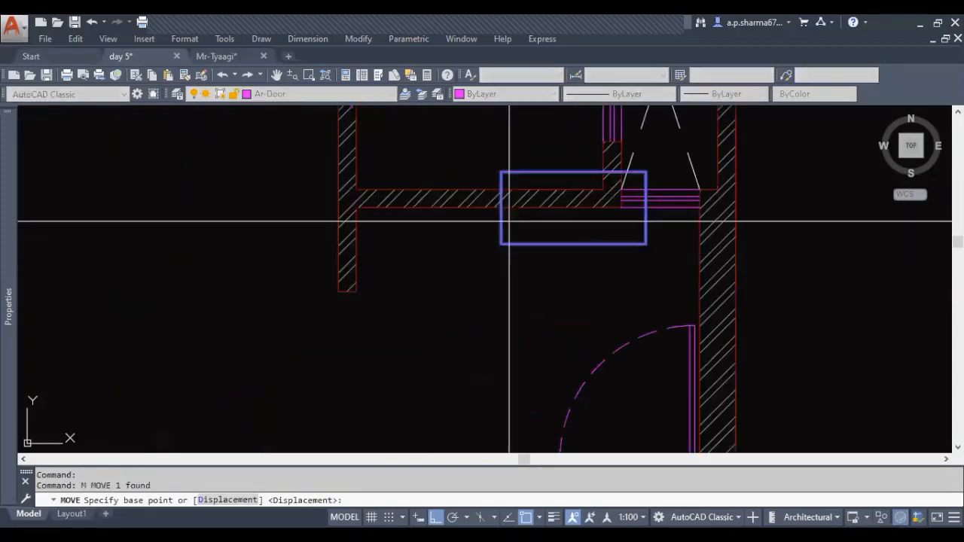
click(501, 173)
click(357, 209)
key(Escape)
middle_drag(605, 312, 547, 269)
key(Escape)
scroll(553, 267, down, 2)
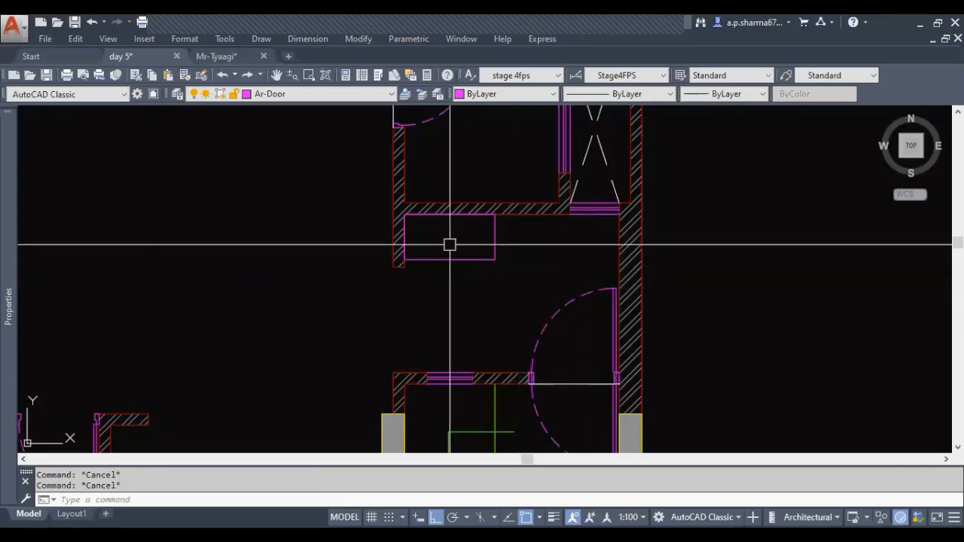
drag(459, 275, 444, 241)
right_click(460, 165)
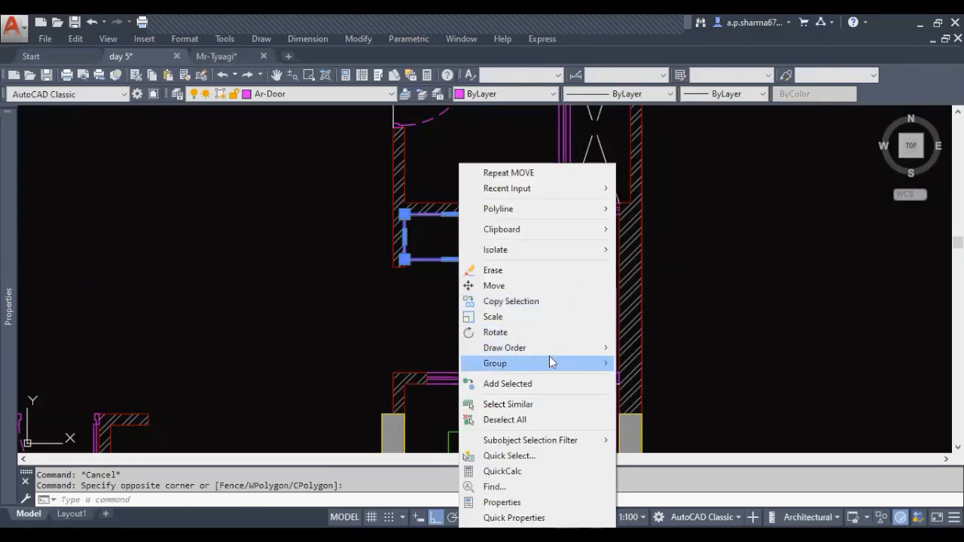
click(657, 363)
key(Escape)
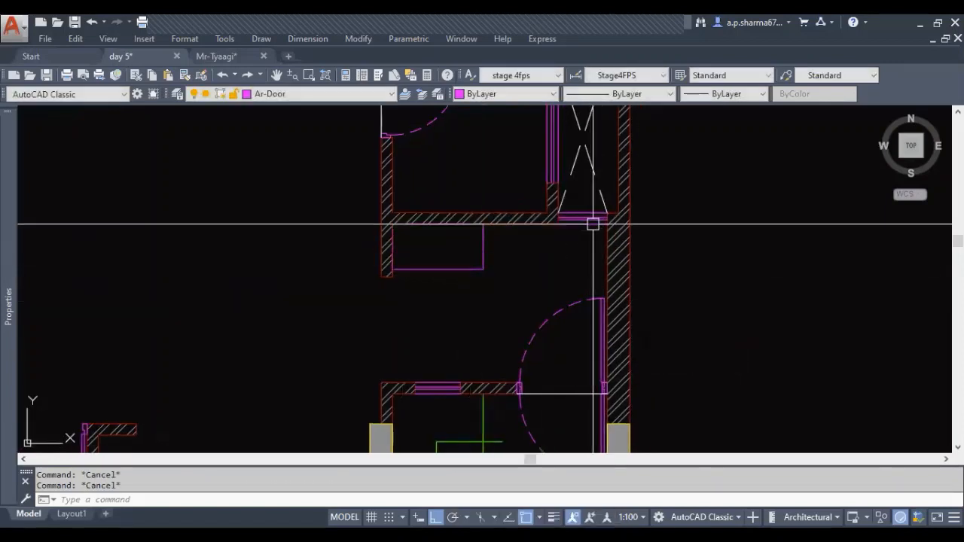
middle_drag(466, 274, 457, 271)
click(450, 263)
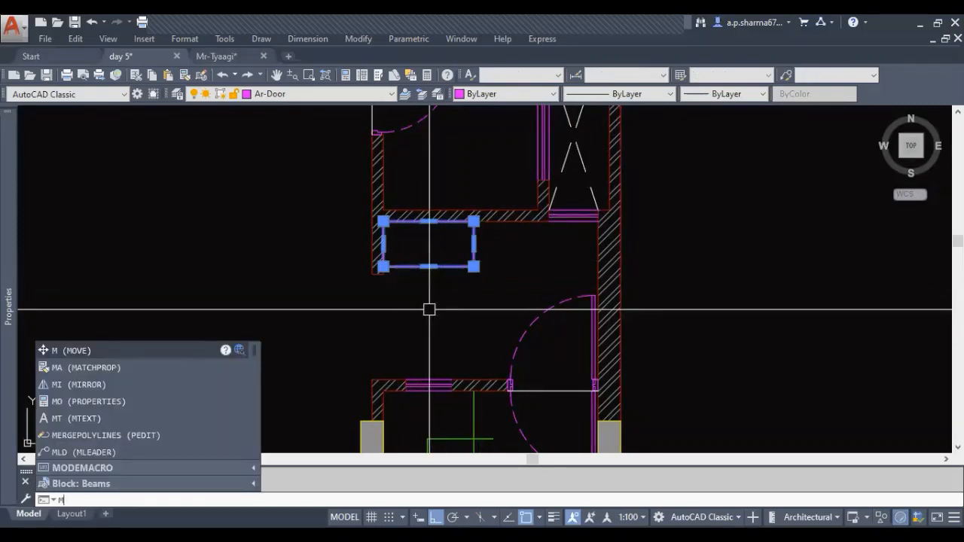
key(Escape)
key(Escape)
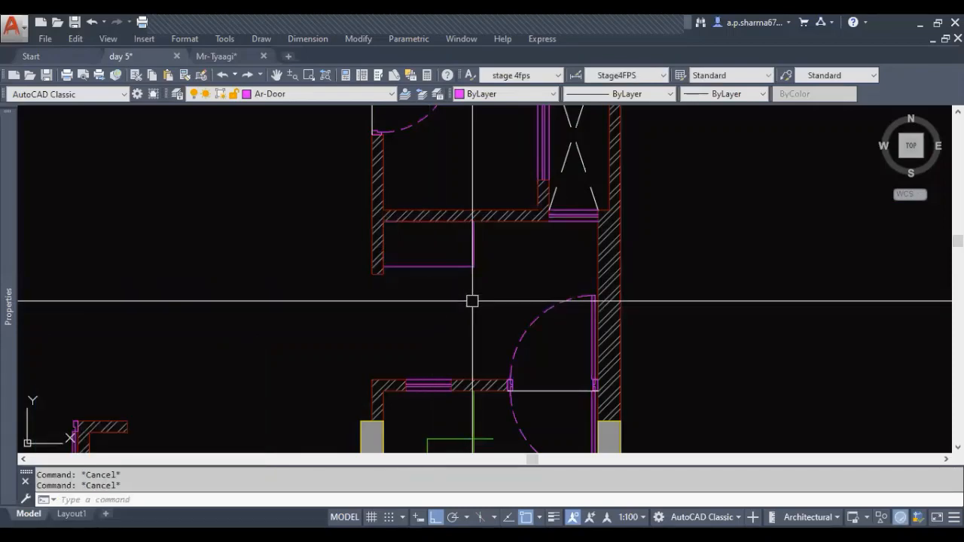
Put the small rectangle under the toilet wall on the Ar-Fun layer
click(447, 265)
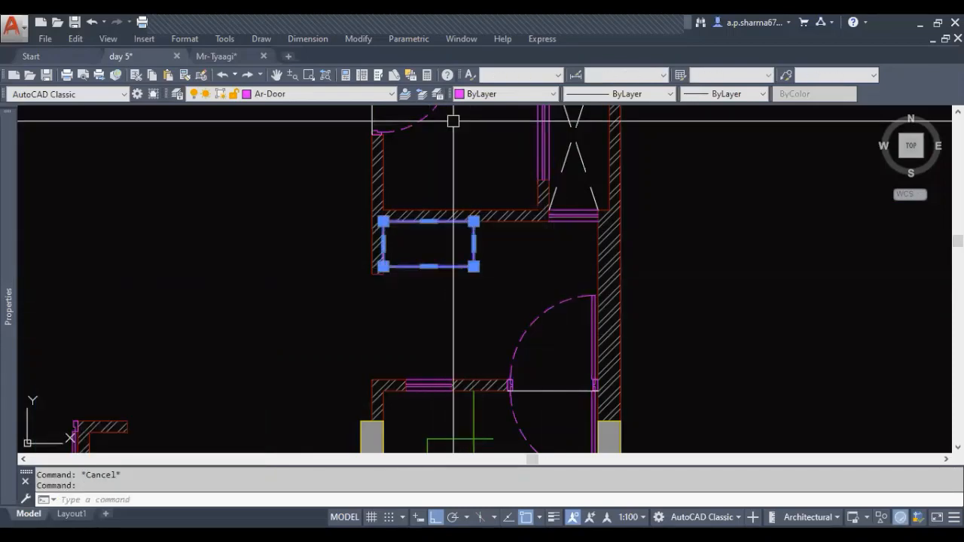
click(336, 90)
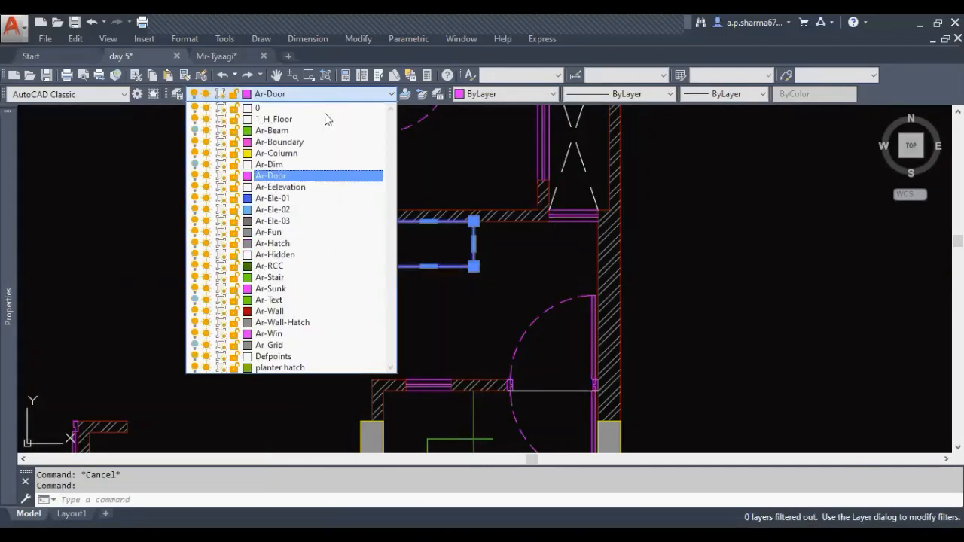
click(280, 233)
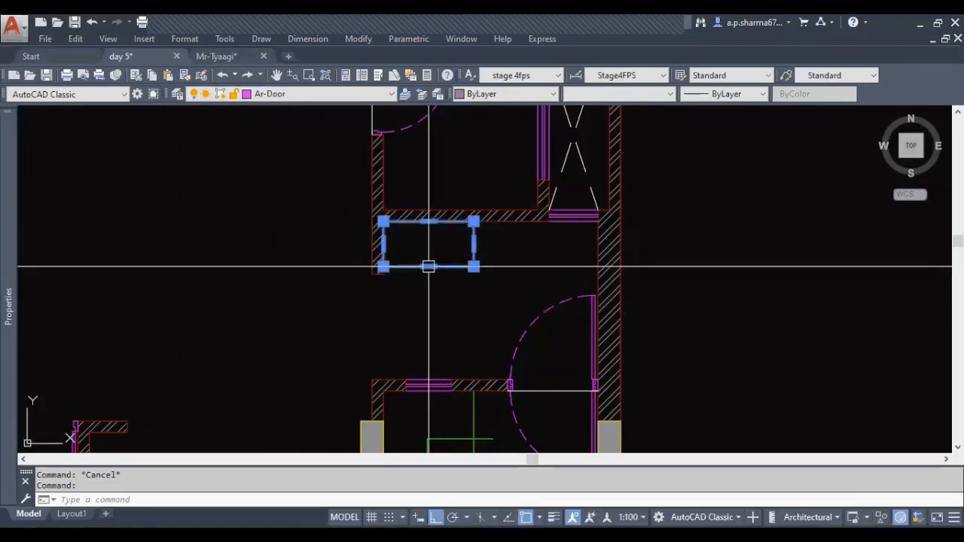
Copy the small rectangle from its lower-left to its lower-right corner, so the two lie end to end along the wall
text(co)
key(Return)
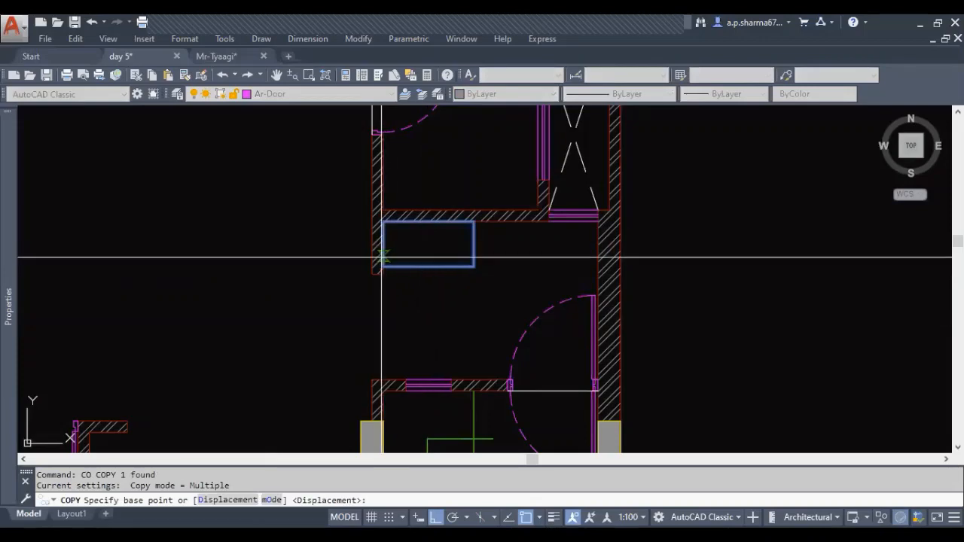
click(384, 267)
click(474, 266)
key(Escape)
middle_drag(529, 285, 547, 278)
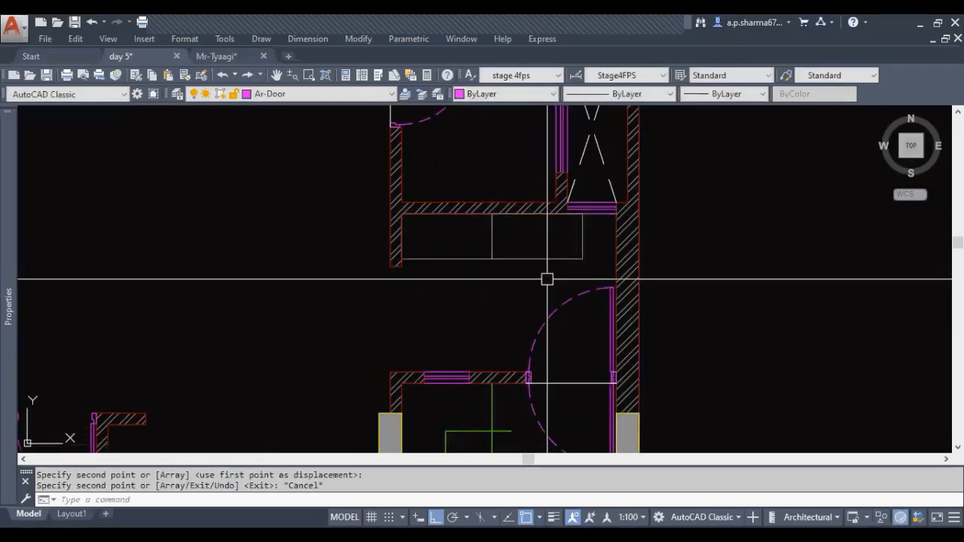
key(Escape)
key(Escape)
Move both small rectangles slightly toward the outer wall, leaving nearly equal gaps at both ends of the recess
middle_drag(481, 292, 447, 285)
click(465, 272)
click(448, 241)
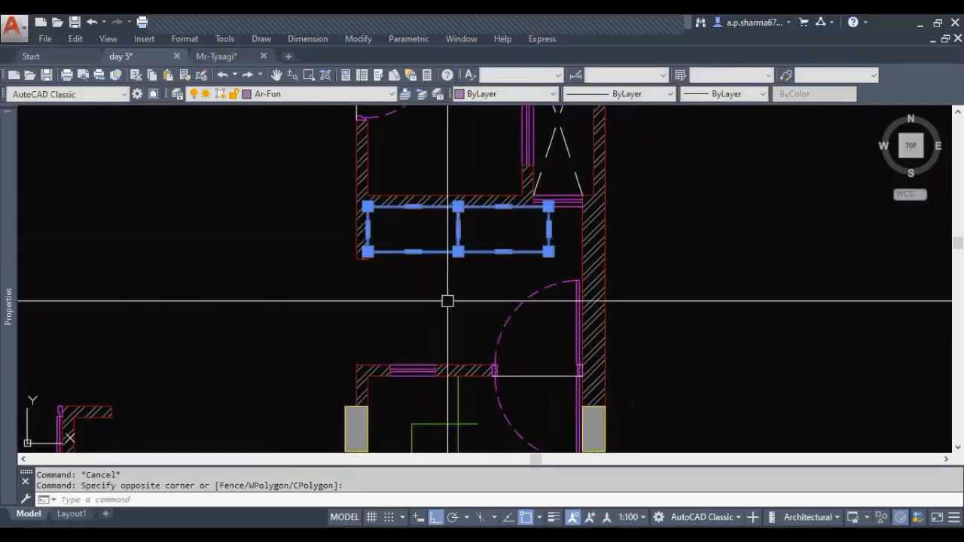
text(m)
key(Return)
click(458, 286)
key(Escape)
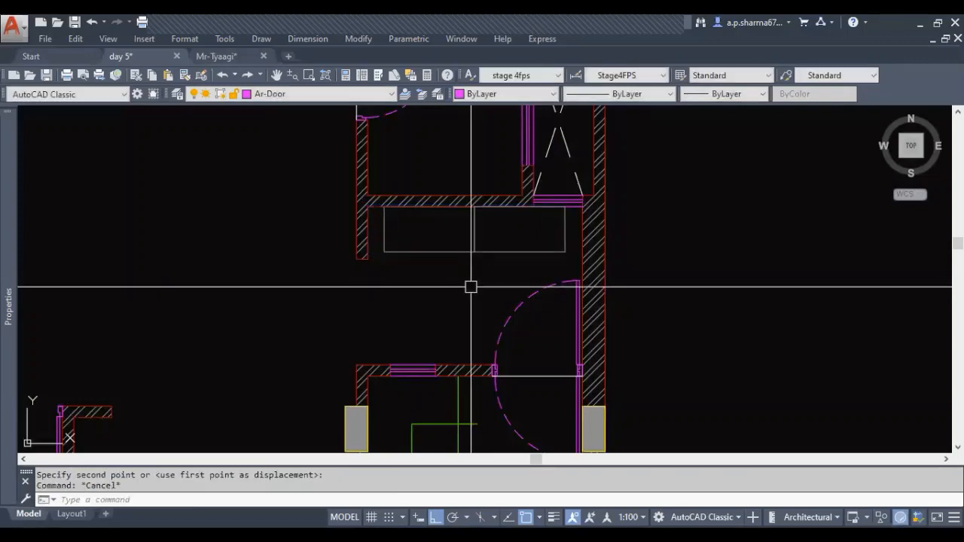
key(Escape)
Examine the second plan's living area with the two placed rectangles, and look over both floor plans
mouse_move(470, 284)
middle_down()
mouse_move(501, 280)
mouse_move(518, 296)
middle_up()
scroll(473, 302, down, 2)
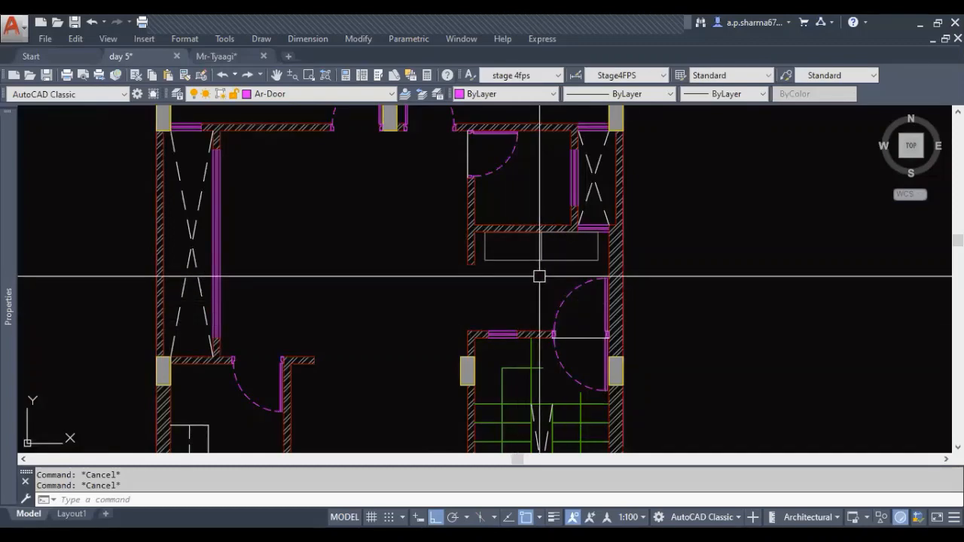
middle_drag(539, 276, 630, 329)
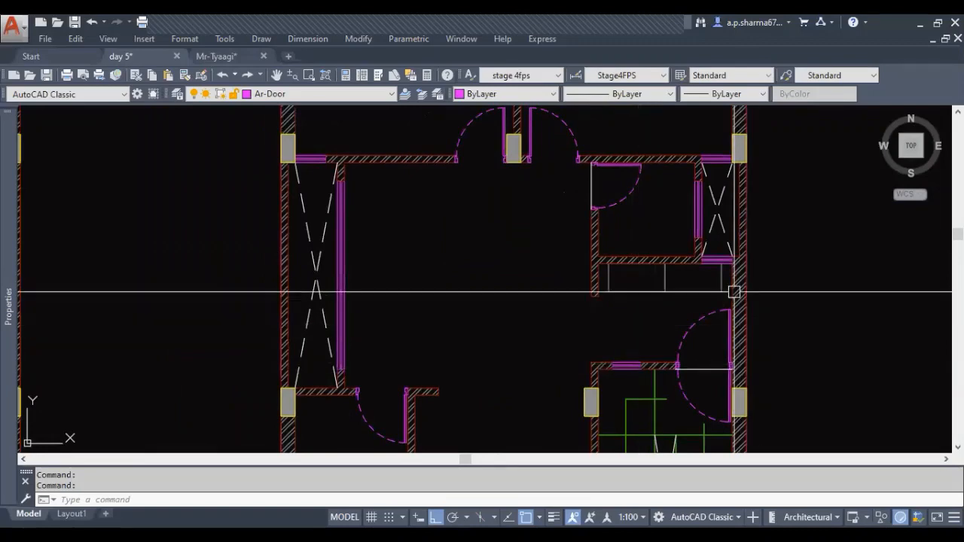
scroll(495, 286, down, 5)
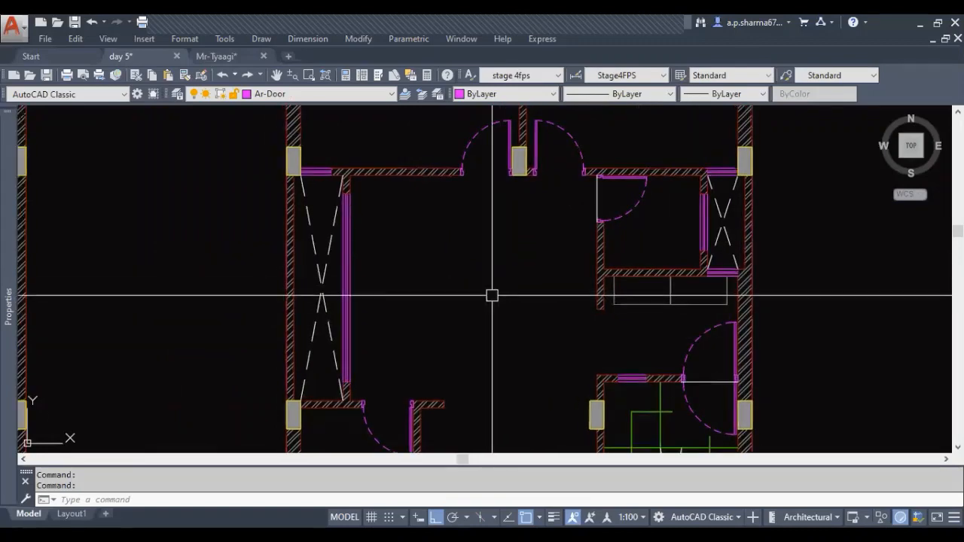
middle_drag(495, 336, 465, 292)
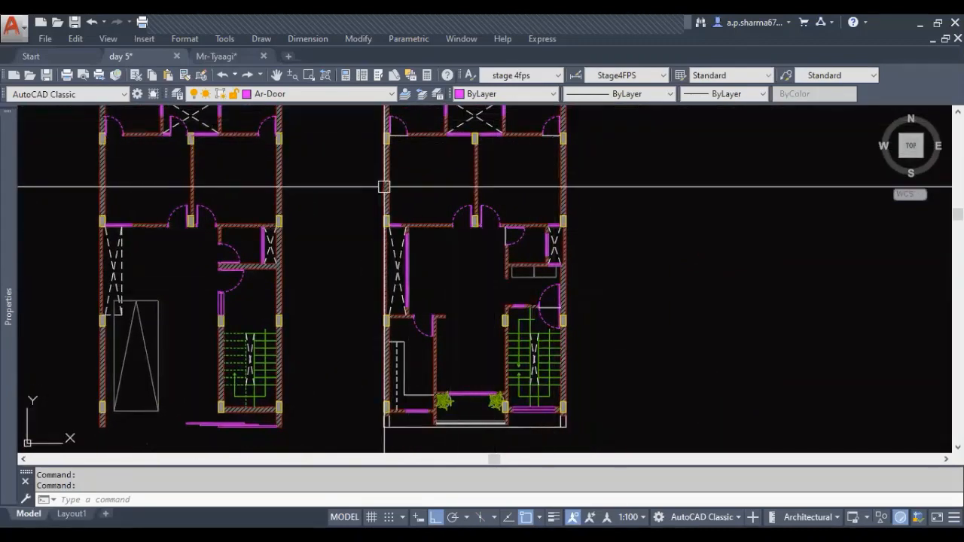
mouse_move(447, 296)
middle_down()
mouse_move(437, 339)
mouse_move(435, 311)
middle_up()
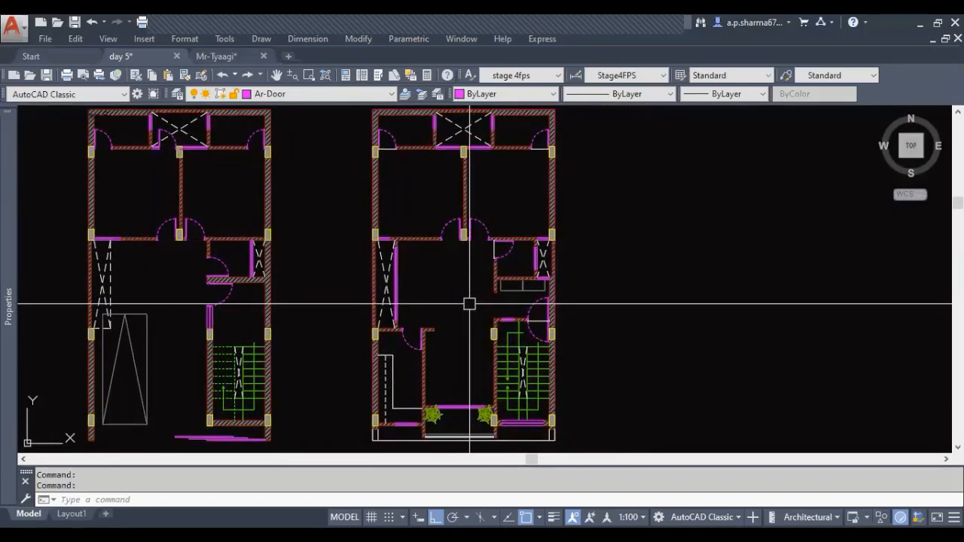
middle_drag(448, 278, 446, 293)
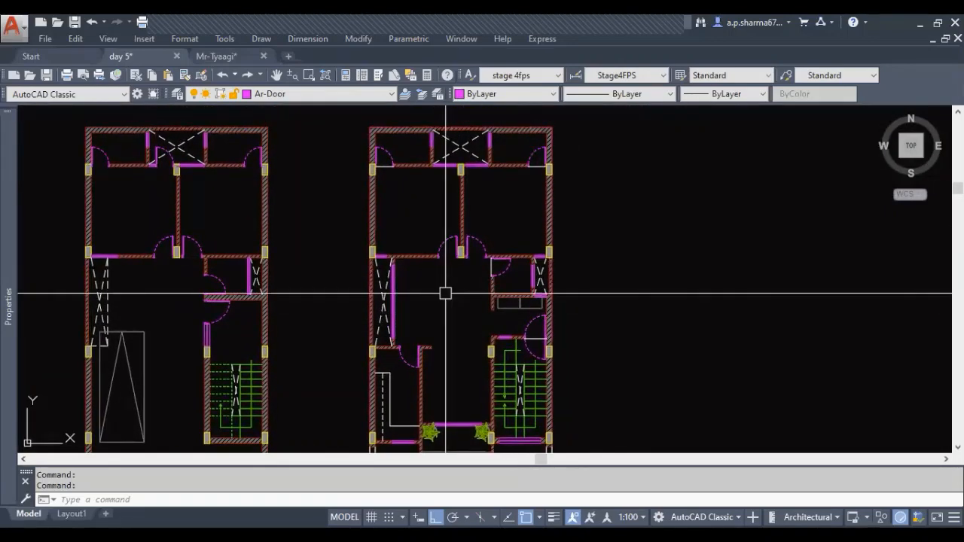
Examine the second plan's two upper rooms, their doors, and the free wall space for furniture
middle_drag(444, 291, 412, 231)
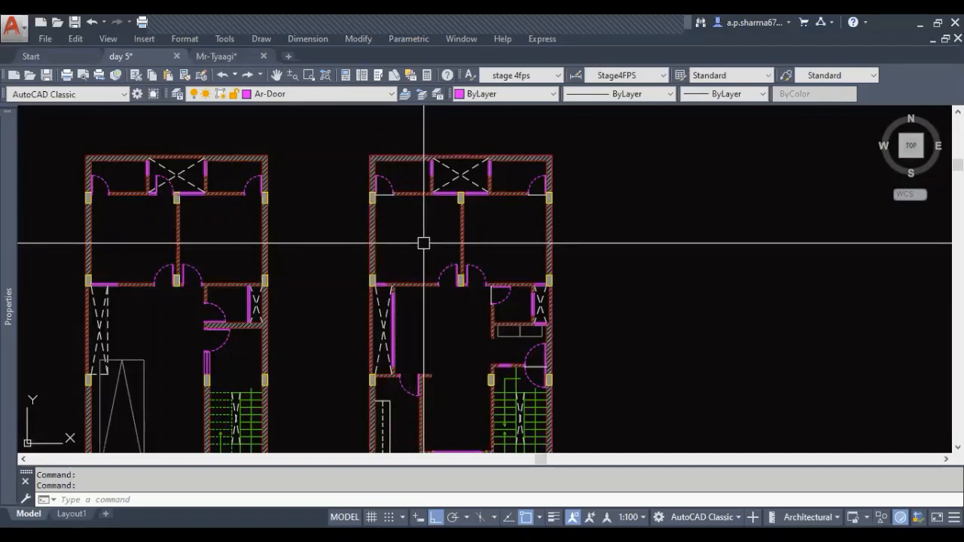
middle_drag(424, 244, 422, 241)
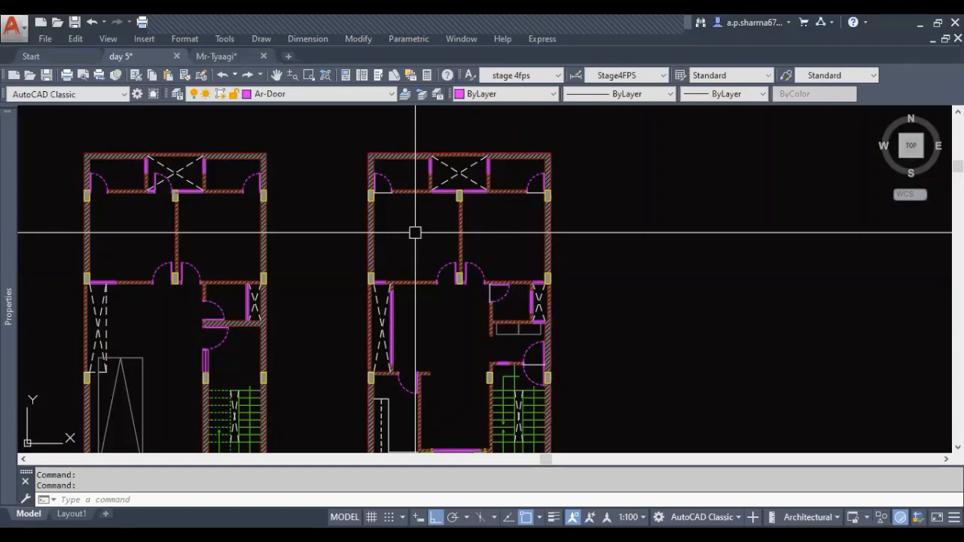
scroll(447, 284, up, 8)
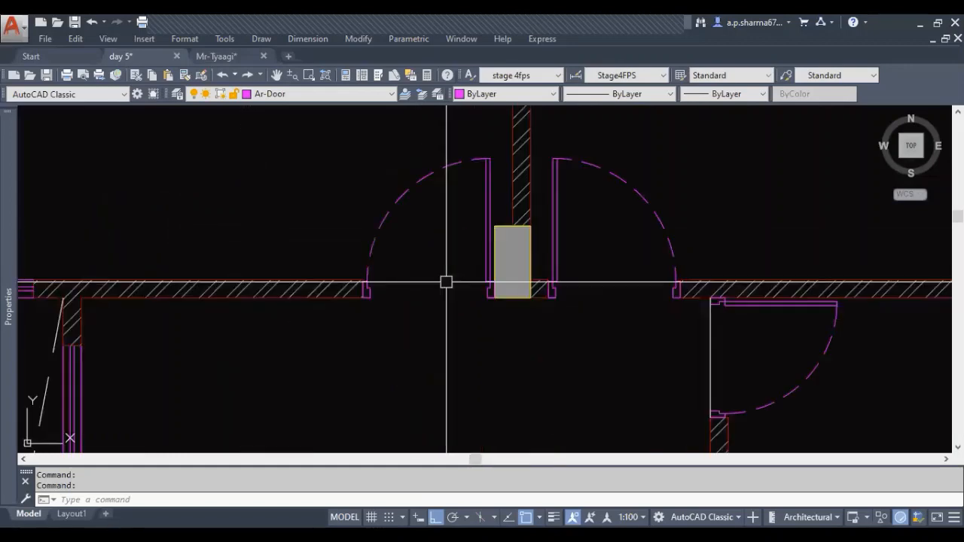
scroll(465, 329, down, 8)
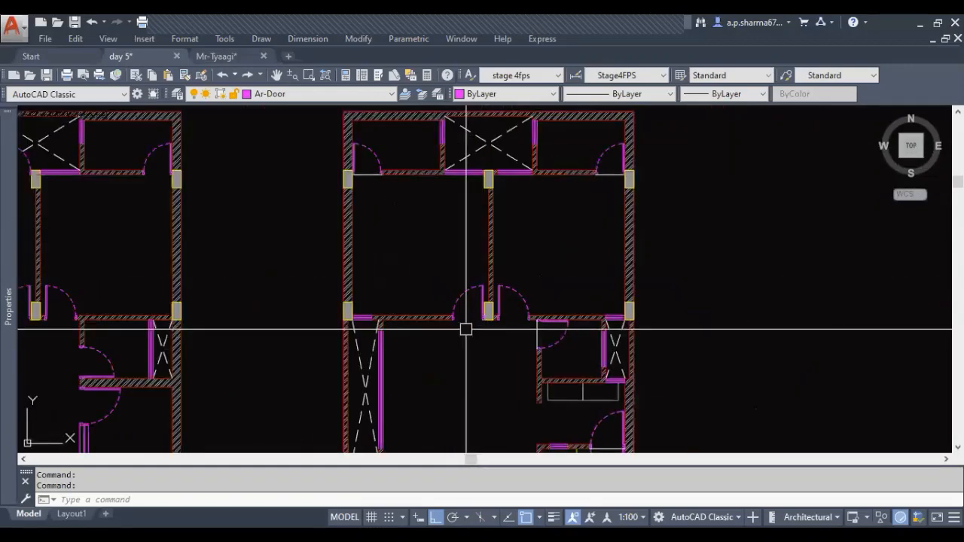
middle_drag(466, 329, 466, 355)
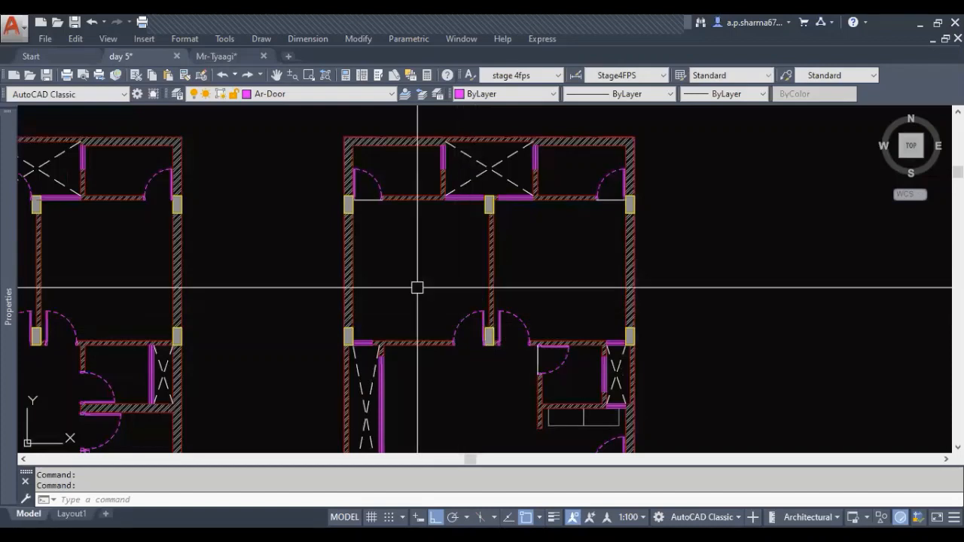
middle_drag(418, 287, 419, 300)
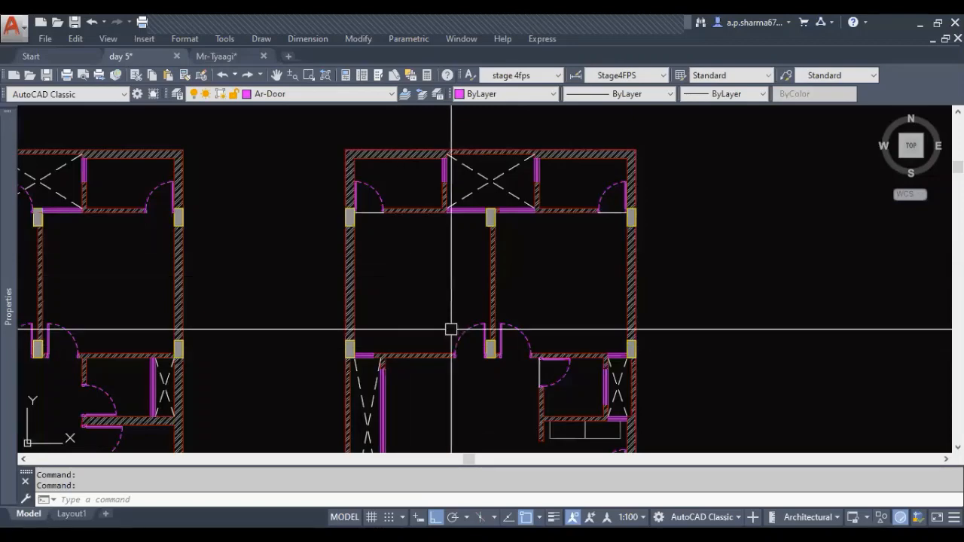
scroll(452, 318, up, 2)
middle_drag(434, 300, 432, 315)
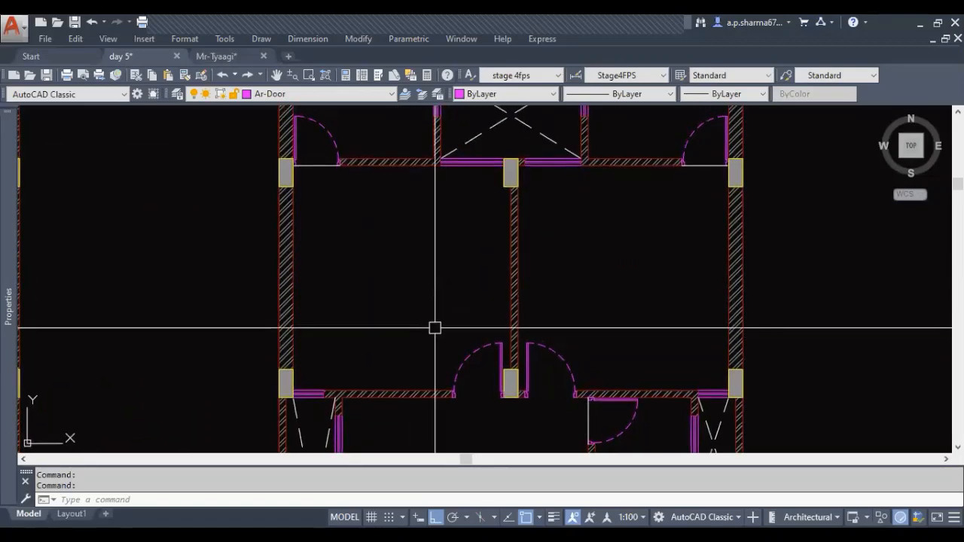
middle_drag(394, 249, 390, 309)
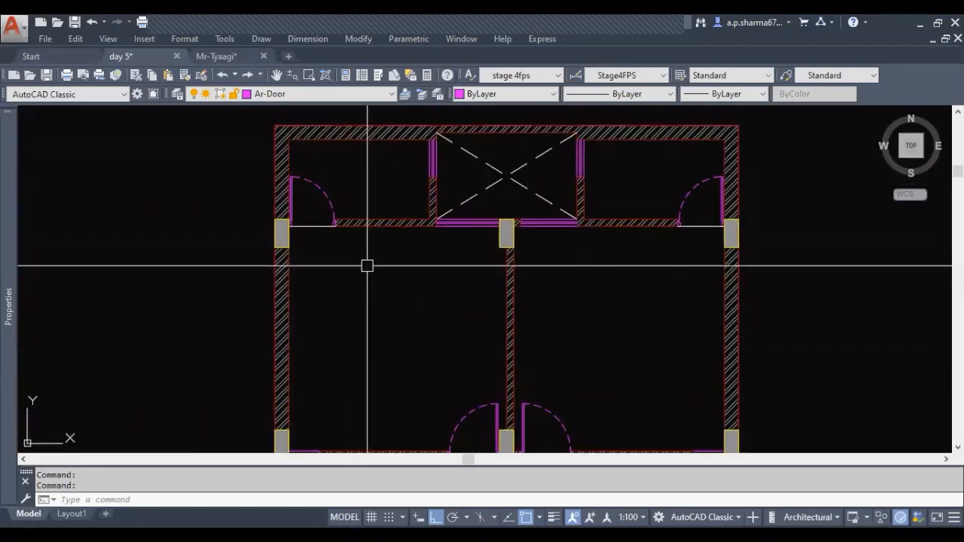
middle_drag(457, 340, 420, 276)
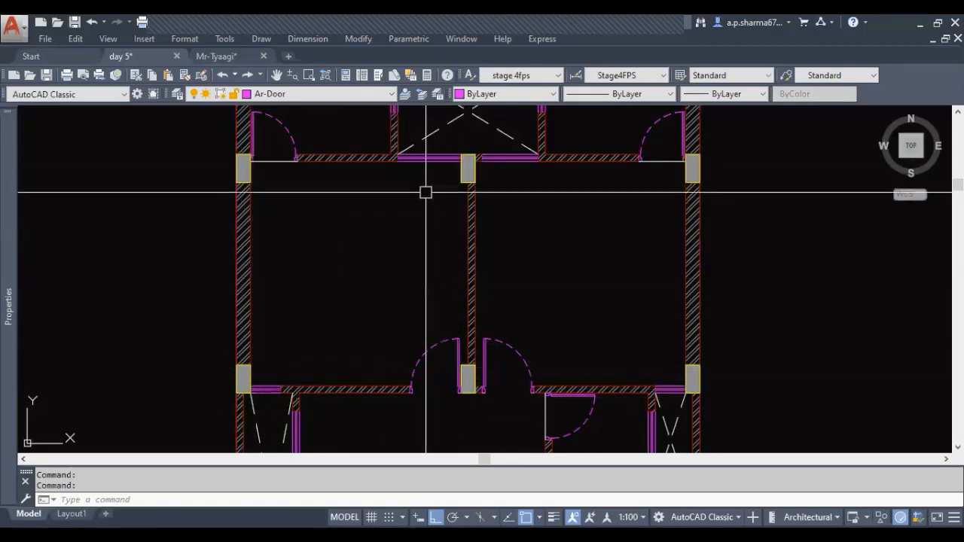
middle_drag(294, 366, 258, 371)
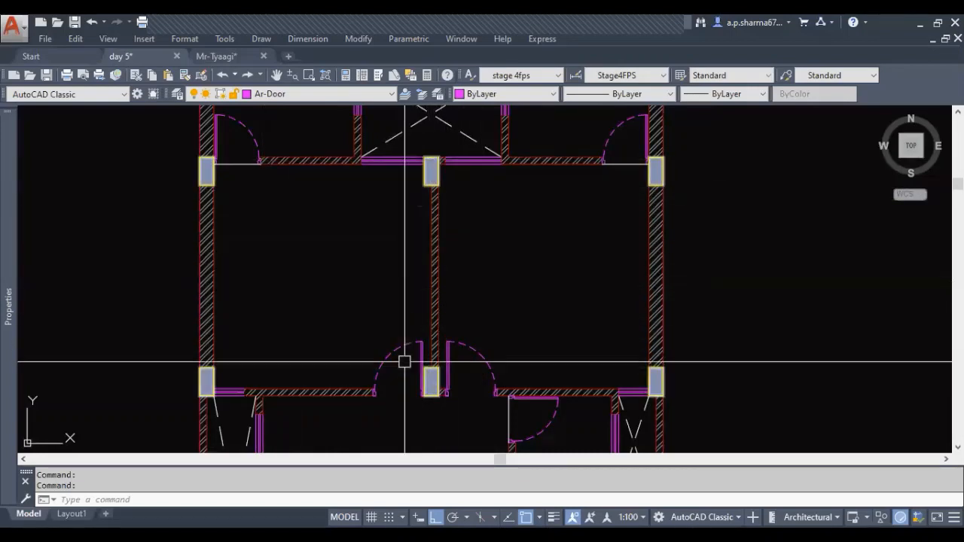
middle_drag(329, 305, 319, 289)
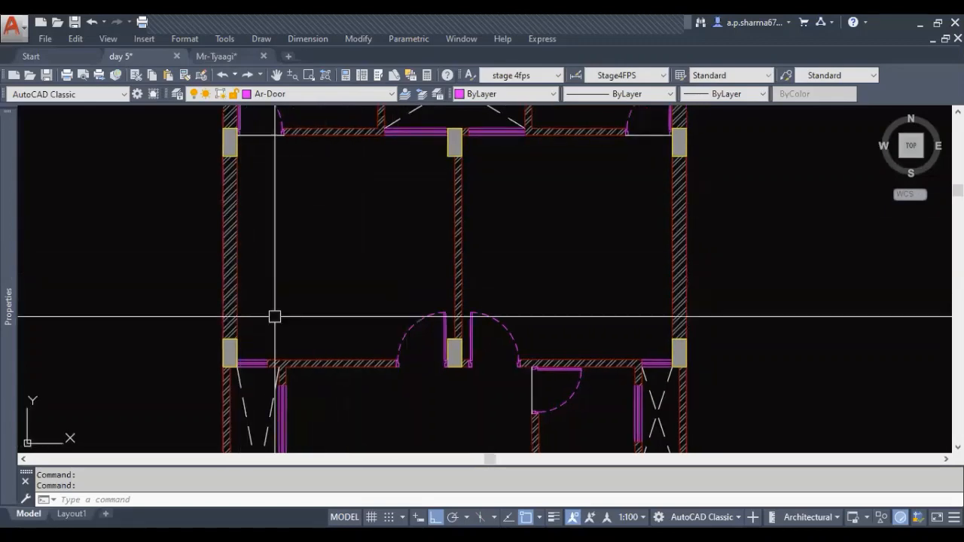
middle_drag(375, 291, 347, 322)
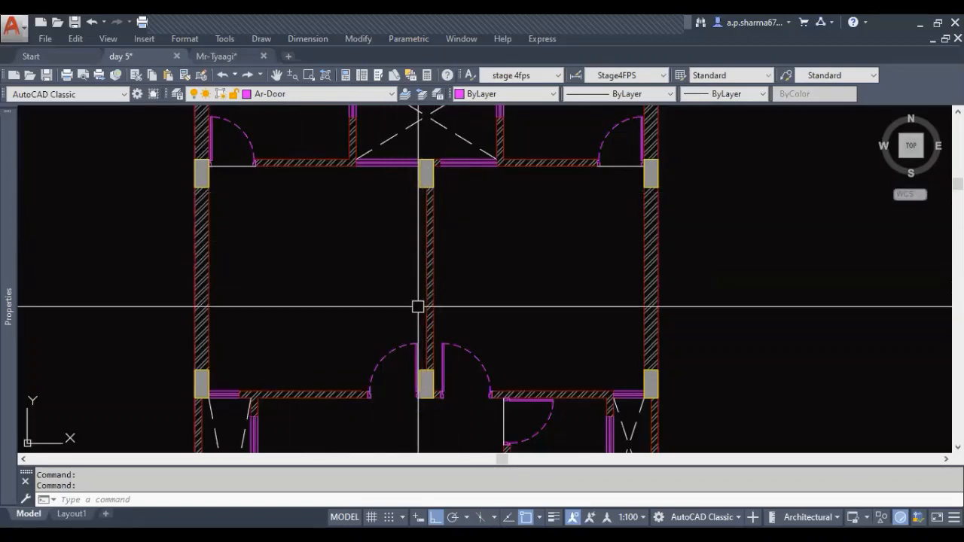
middle_drag(305, 349, 301, 338)
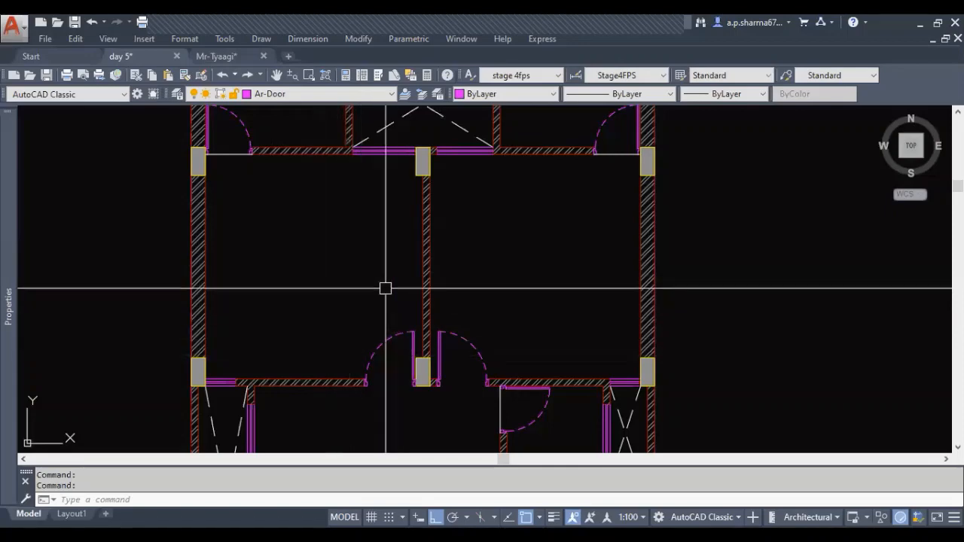
middle_drag(355, 272, 381, 319)
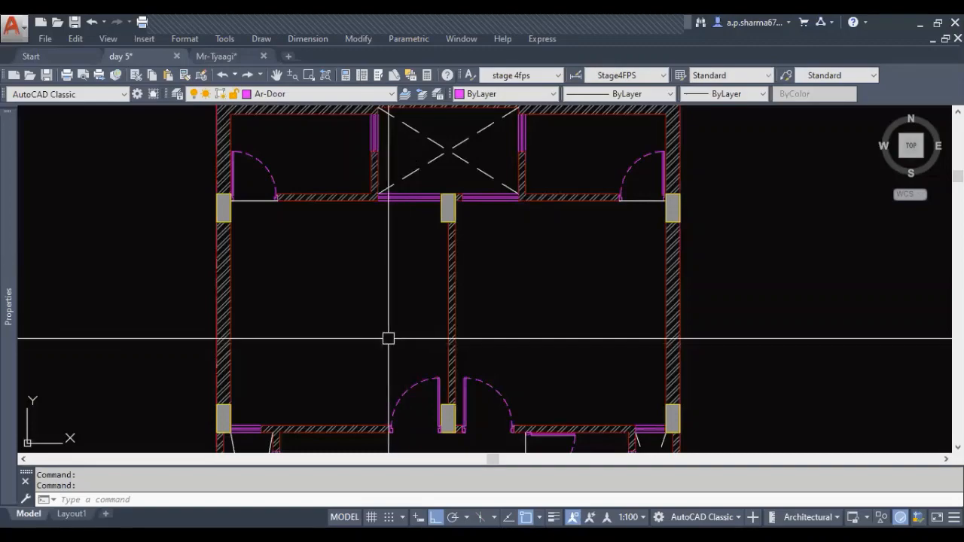
middle_drag(317, 336, 313, 282)
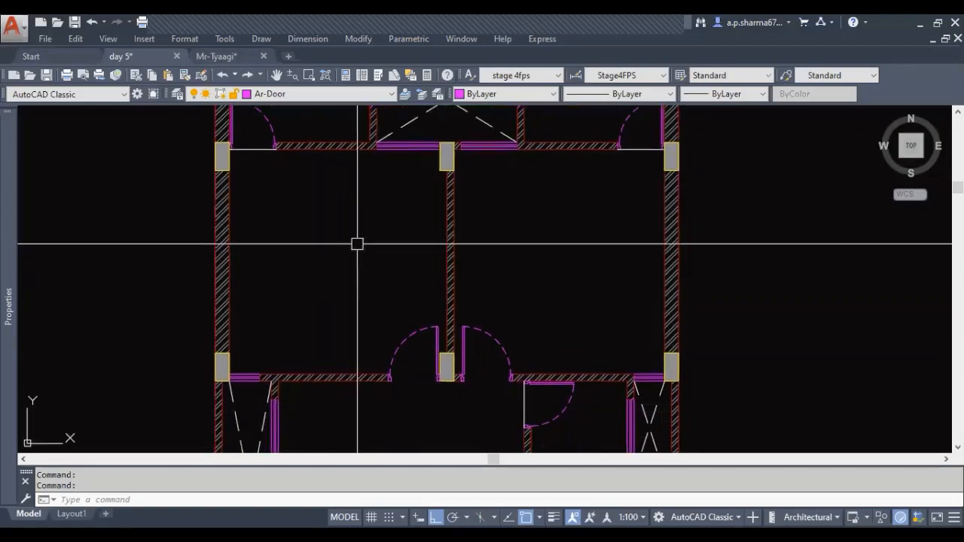
key(alt+Tab)
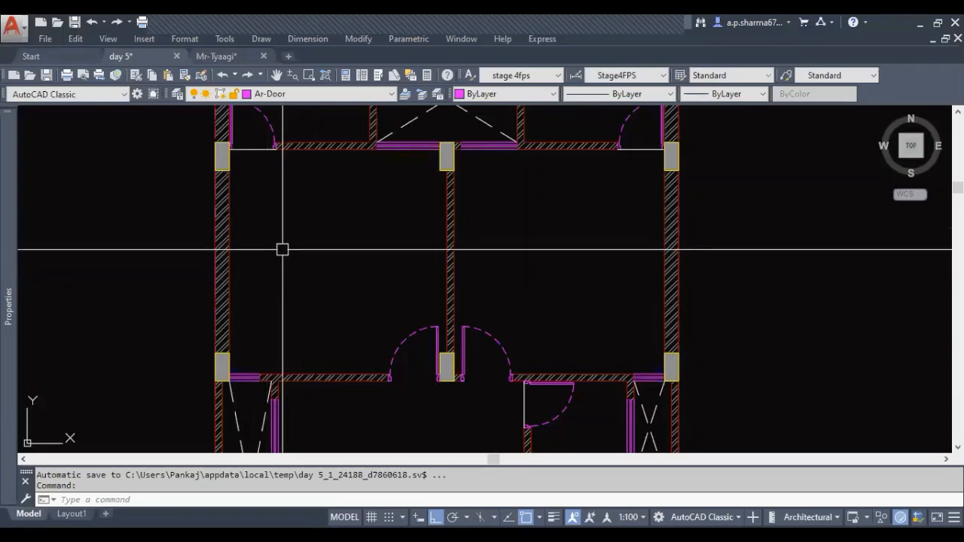
Draw a 76" by 60" rectangle for the bed in the second plan's upper-left room
text(rec)
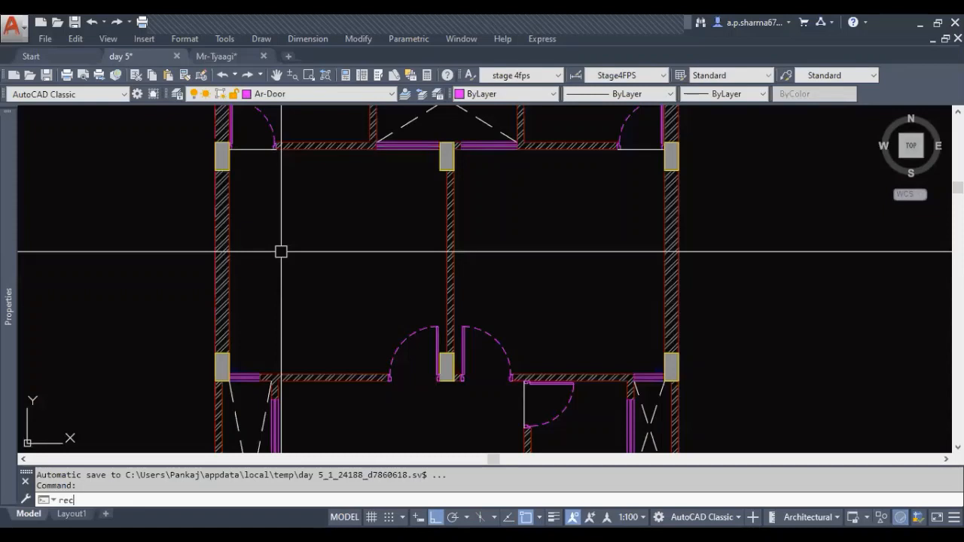
key(Return)
click(254, 306)
text(@76",60)
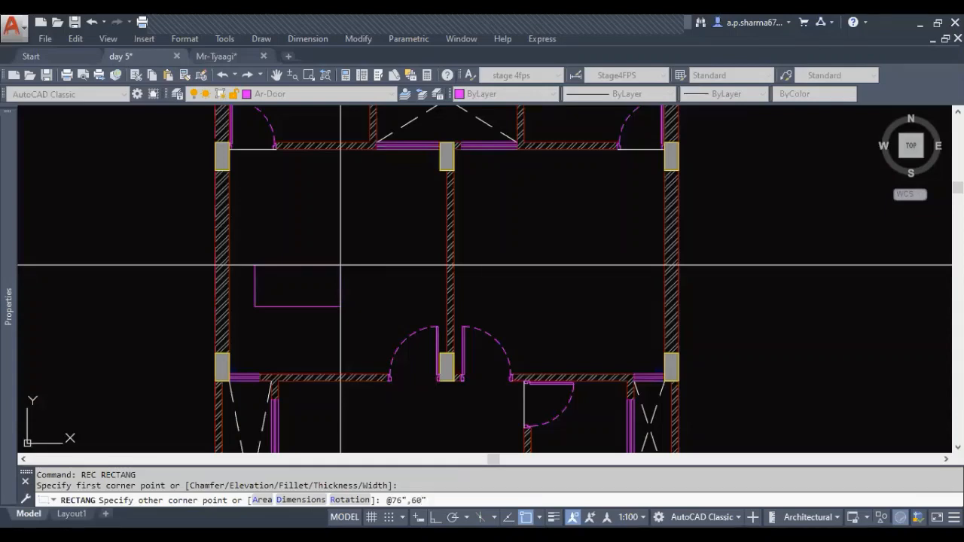
key(Return)
Move the bed rectangle horizontally so its left edge touches the inner face of the room's outer wall
click(325, 213)
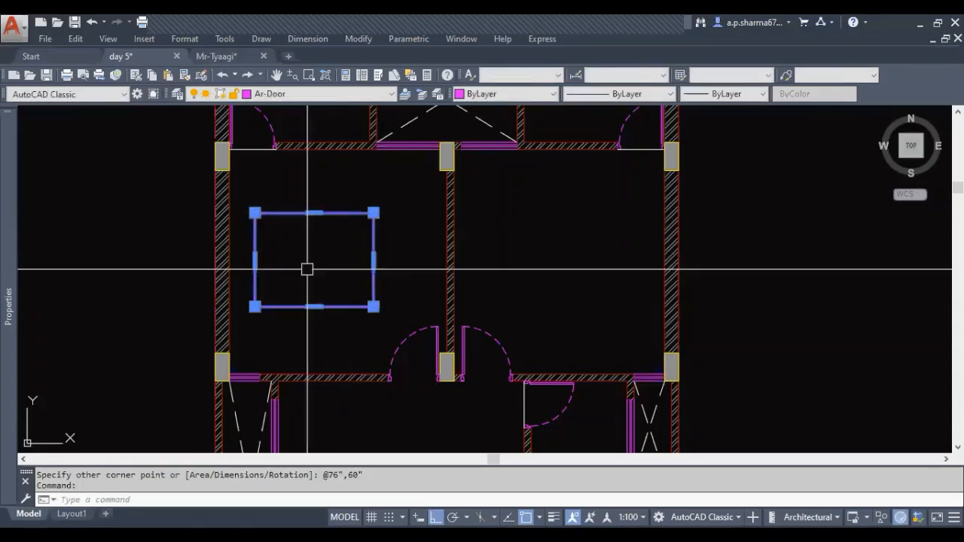
text(m)
key(Return)
click(271, 248)
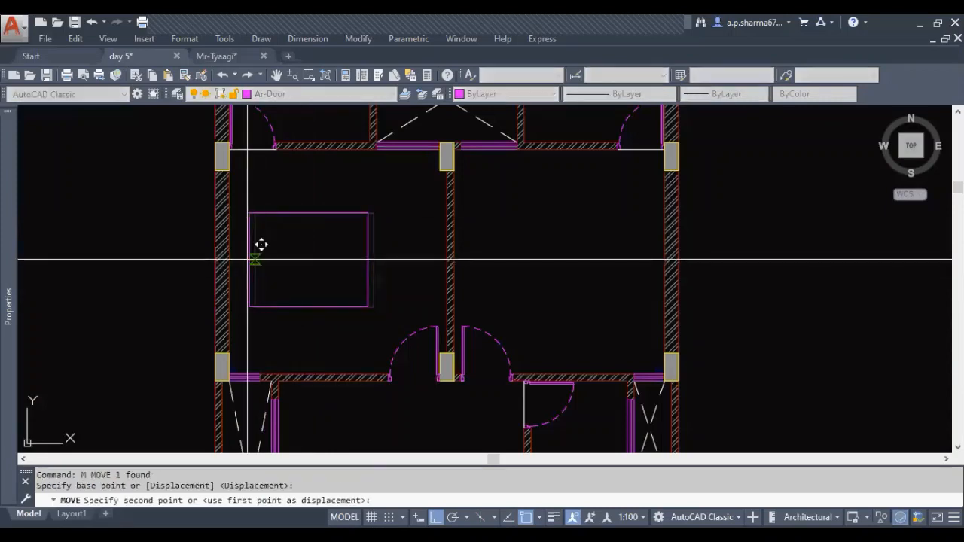
click(239, 264)
key(Escape)
key(Escape)
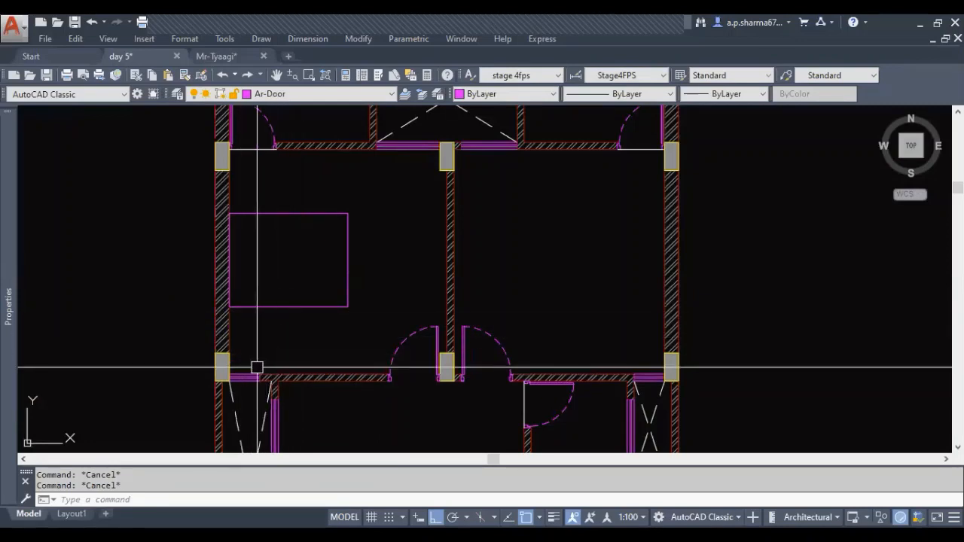
Try a 1.5' by 5' rectangle starting just below the bed, and undo it
text(rec)
key(Return)
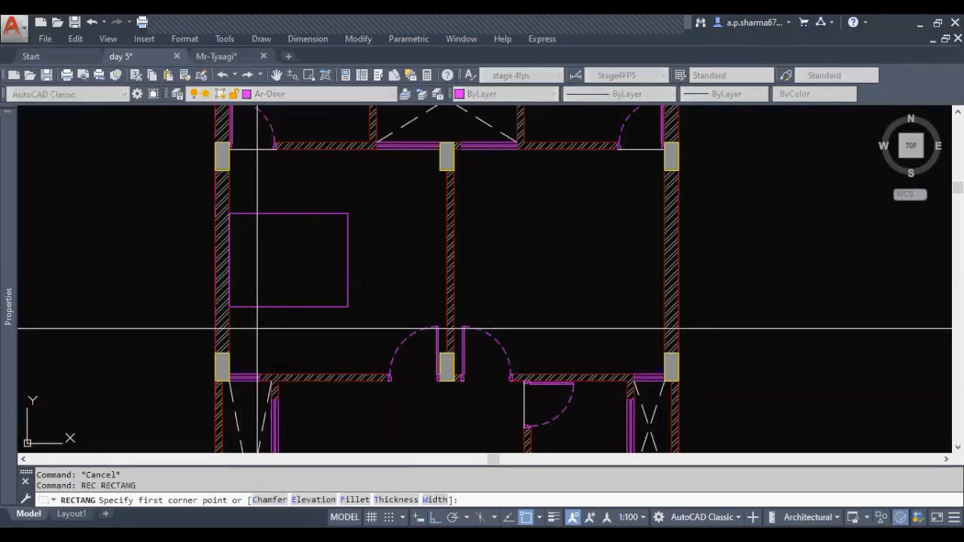
click(257, 327)
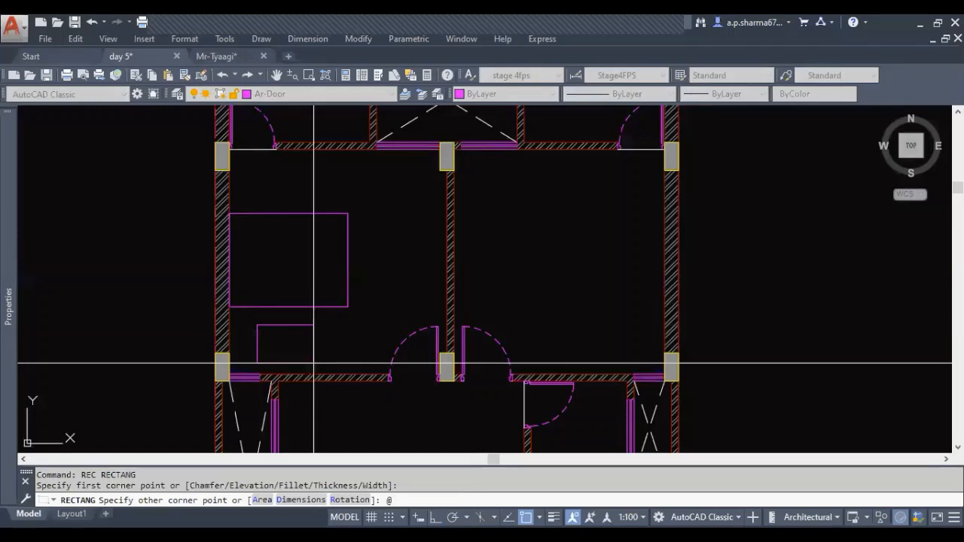
text(@1.5',5)
key(Return)
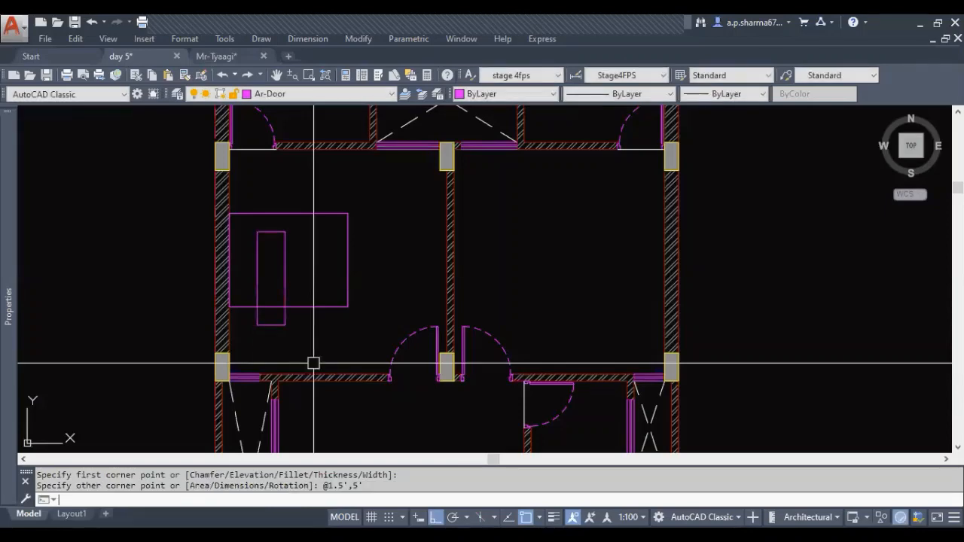
key(ctrl+z)
Move the small rectangle so its upper-left corner meets the bed's lower-left corner at the wall
click(304, 353)
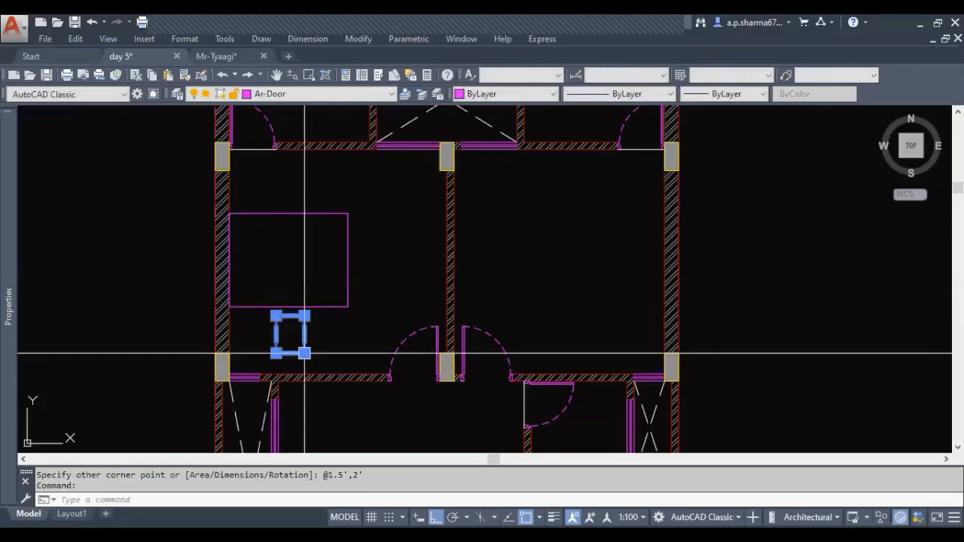
text(m)
key(Return)
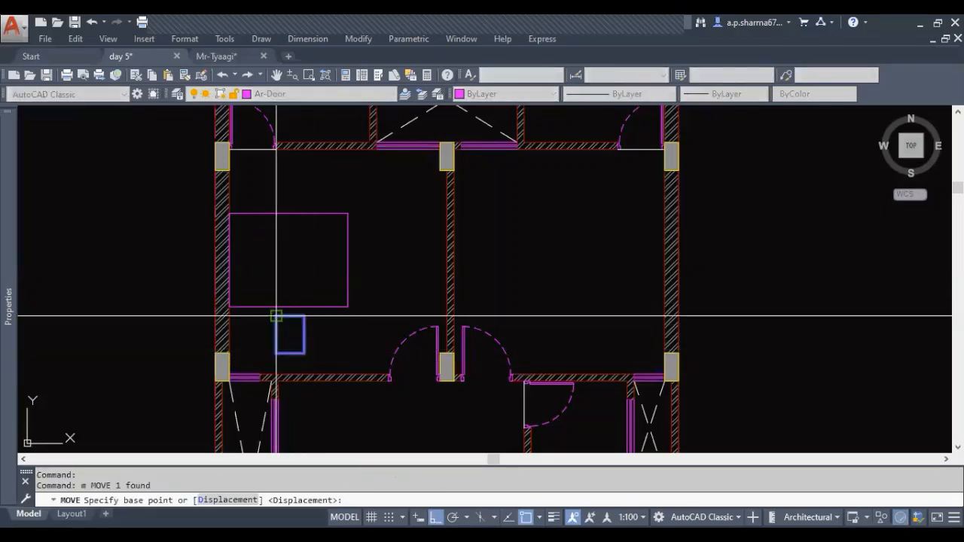
click(276, 316)
click(229, 308)
Mirror the small side rectangle about the bed's horizontal centerline, keeping the original
mouse_move(293, 346)
middle_down()
mouse_move(297, 363)
mouse_move(306, 350)
middle_up()
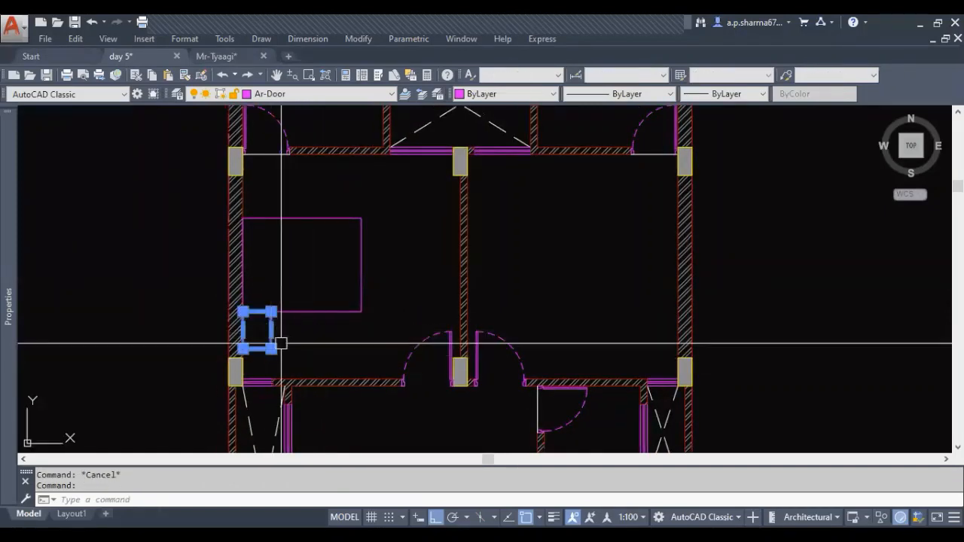
text(mi)
key(Return)
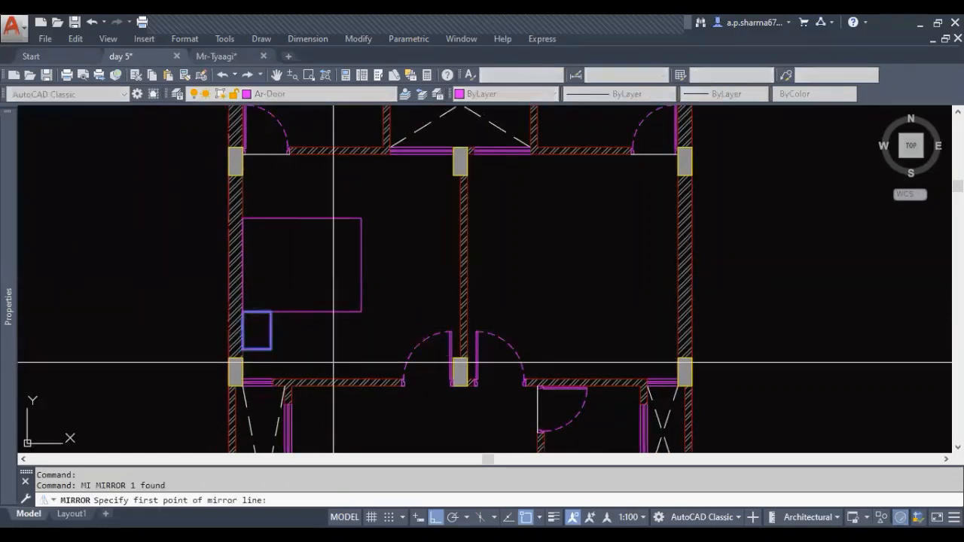
click(361, 266)
click(387, 263)
key(Escape)
Put the bed rectangle and both side rectangles on the Ar-Fun layer
middle_drag(290, 336, 293, 351)
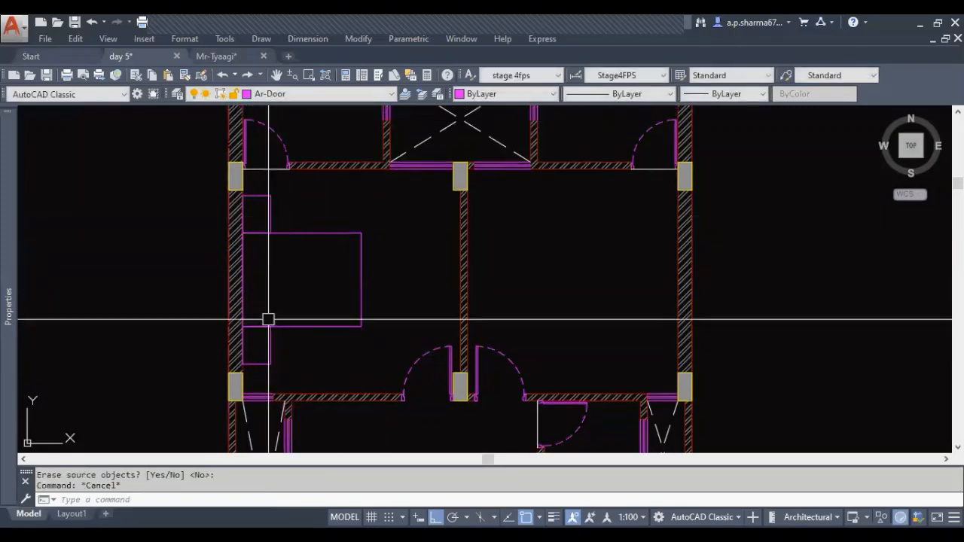
click(329, 340)
click(241, 224)
click(279, 93)
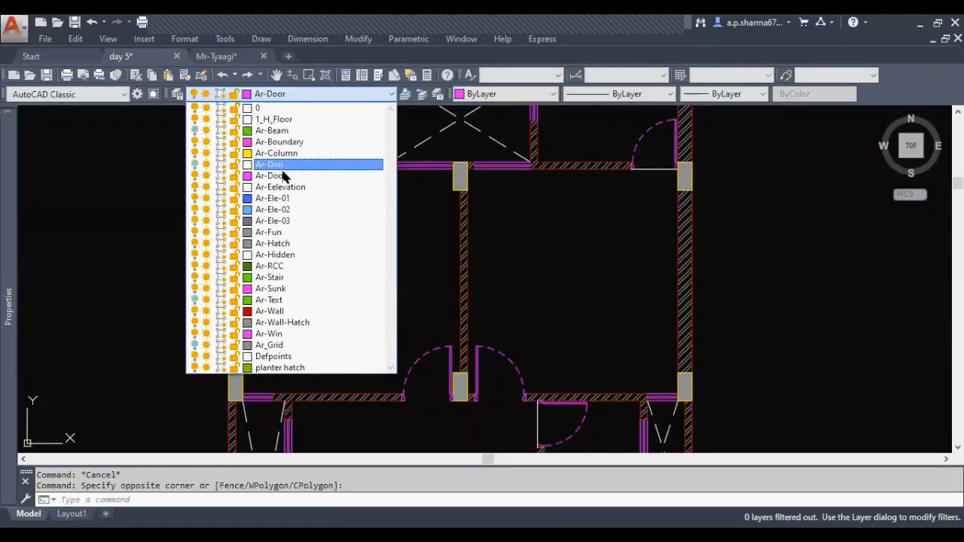
click(284, 232)
key(Escape)
middle_drag(397, 303, 339, 316)
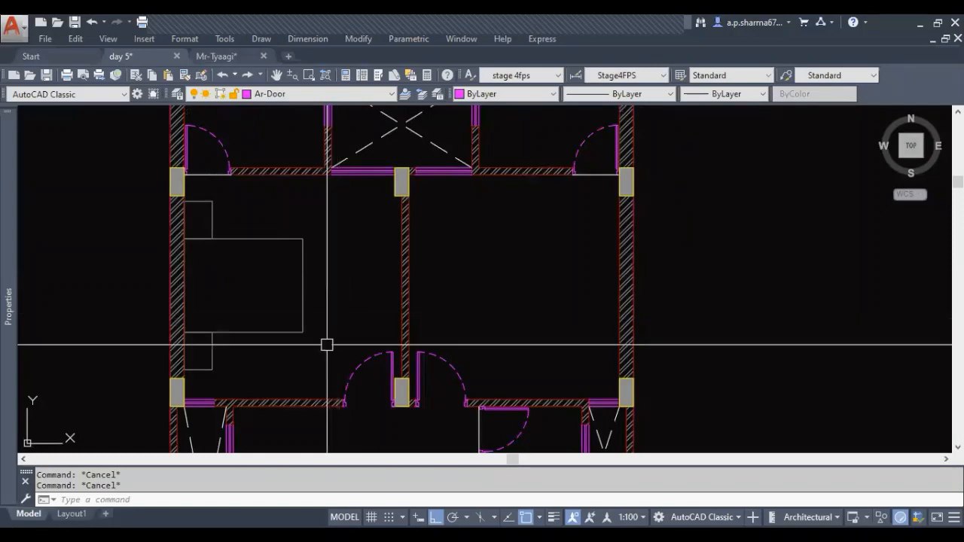
middle_drag(353, 327, 339, 301)
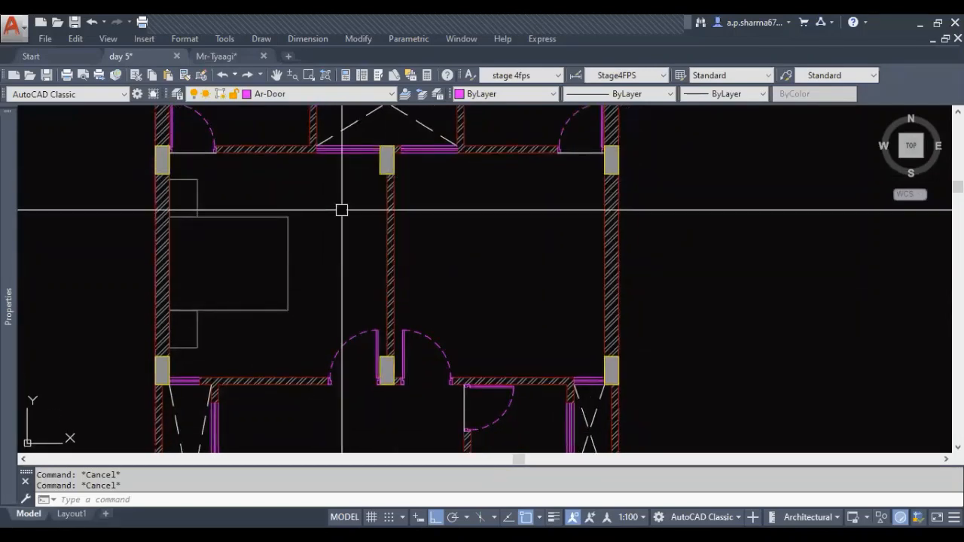
text(1)
key(Return)
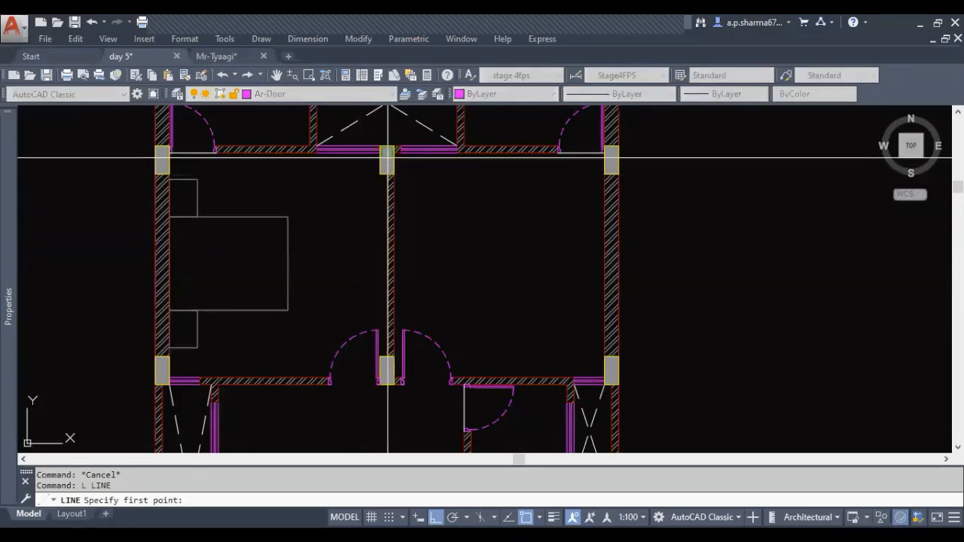
scroll(374, 259, up, 2)
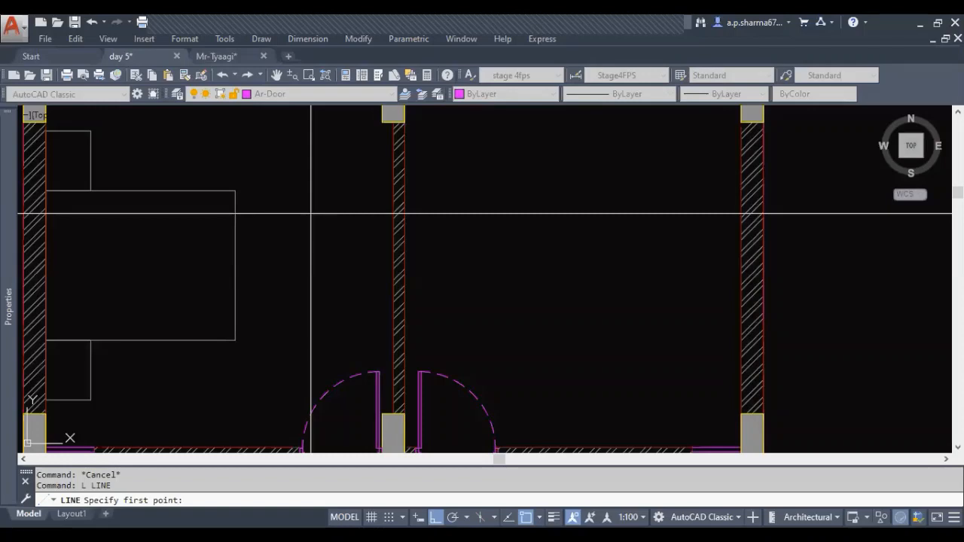
click(359, 181)
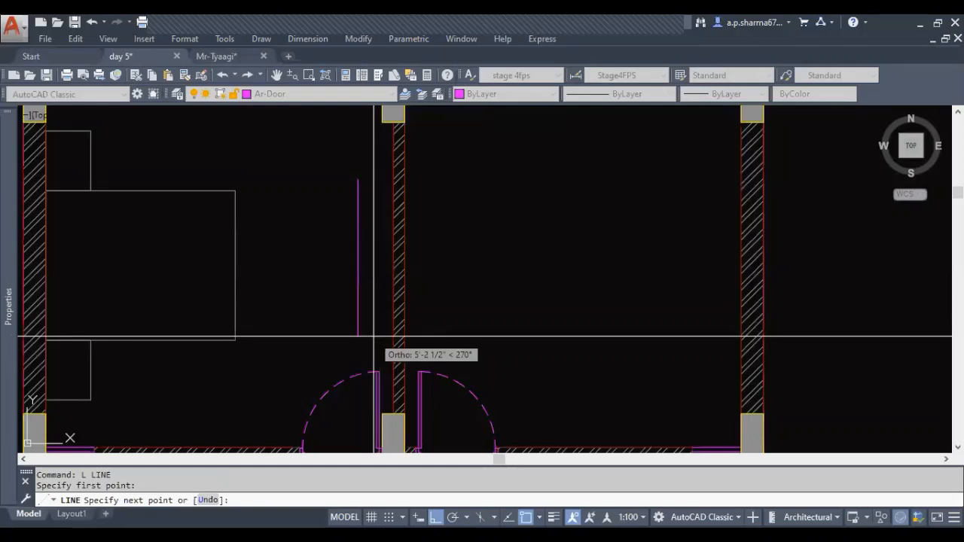
key(Escape)
Draw a closed polyline rectangle 4' high and 2" wide in the open space between the bed and the partition wall
text(pl)
key(Return)
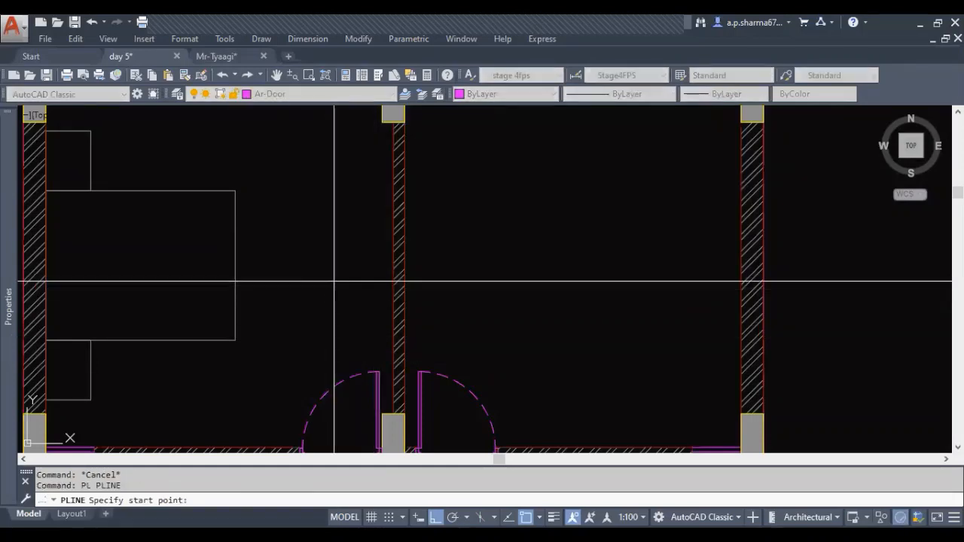
click(338, 200)
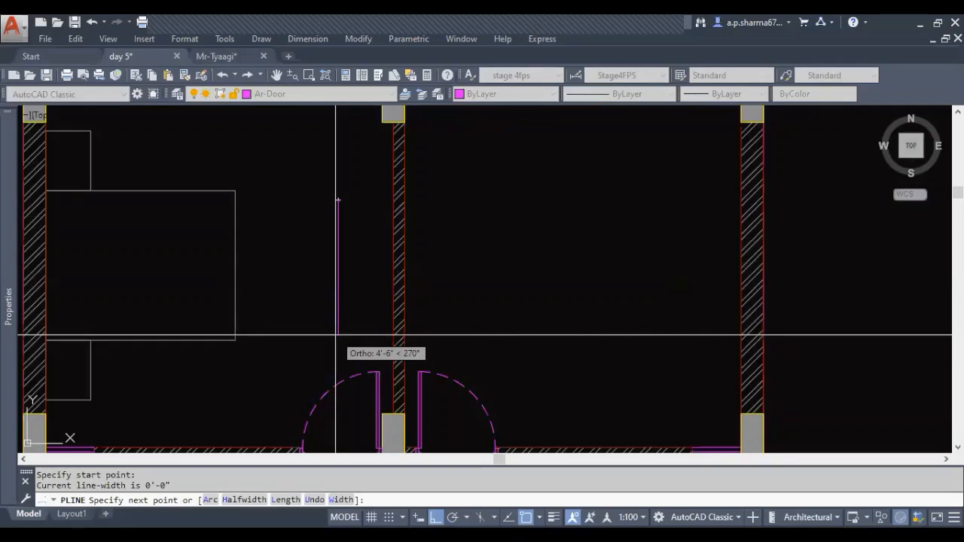
text(4')
key(Return)
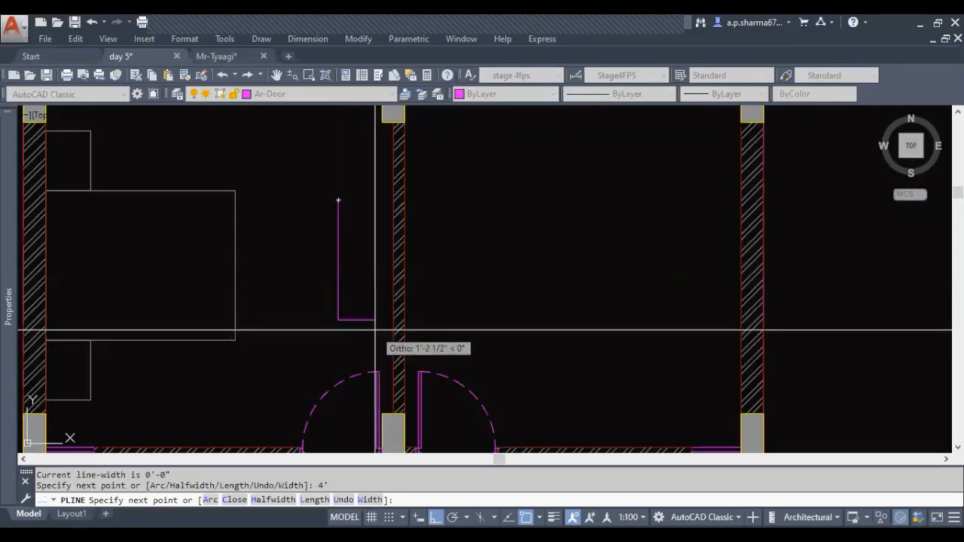
text(2')
key(Return)
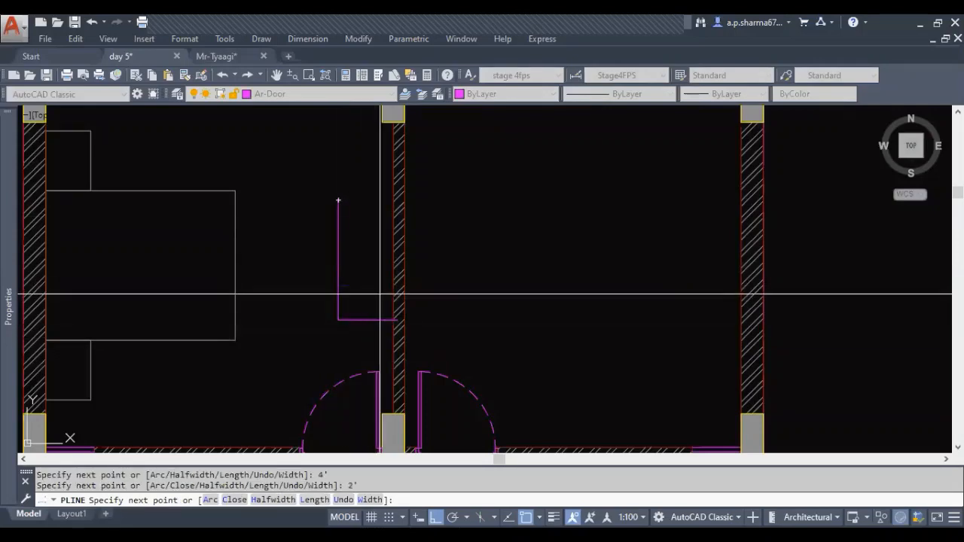
key(ctrl+z)
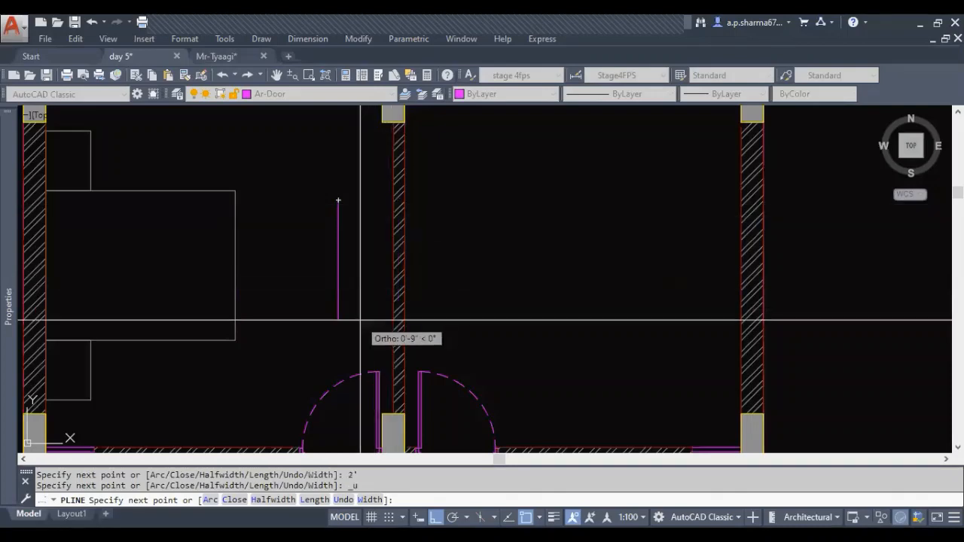
text(2)
key(Return)
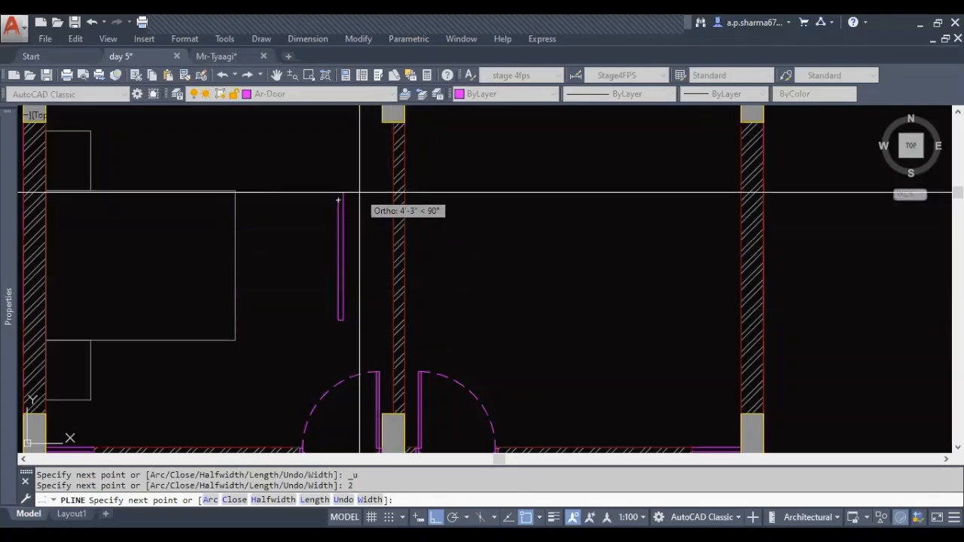
key(Return)
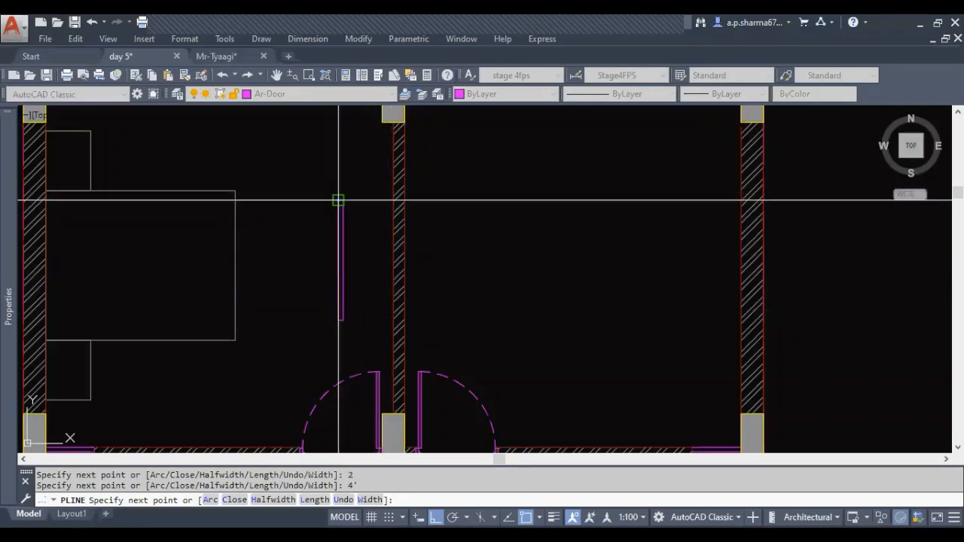
key(Return)
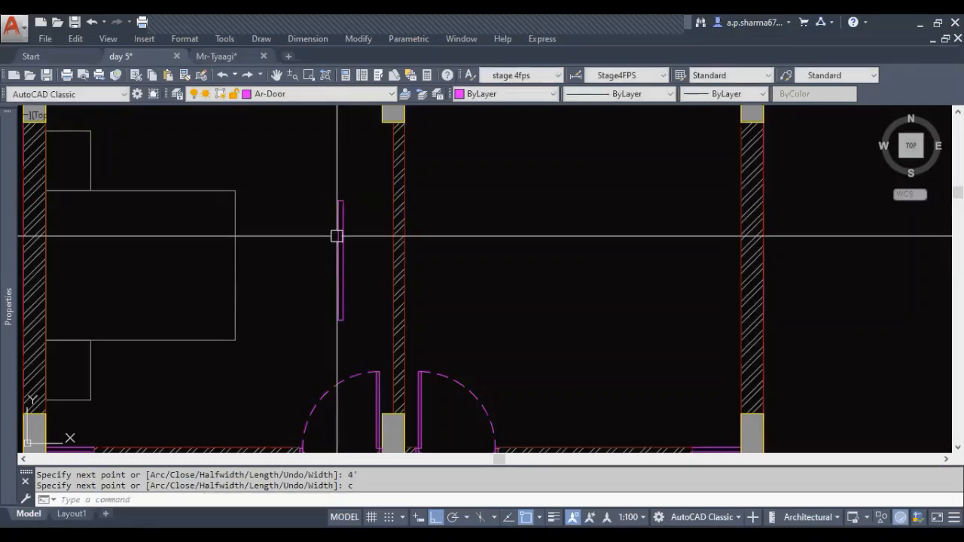
Move the thin rectangle by its side midpoint to the midpoint of the bed's right edge
click(338, 233)
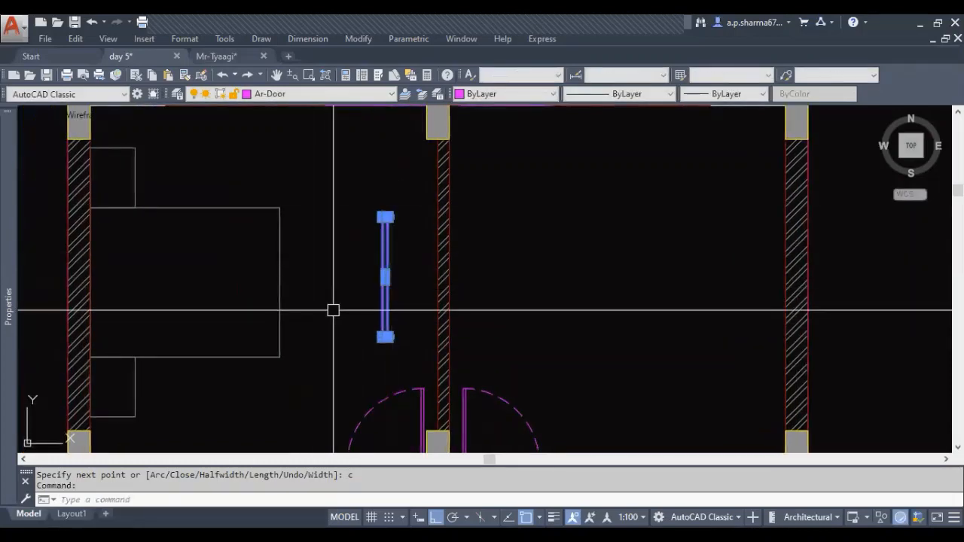
text(m)
key(Return)
click(384, 277)
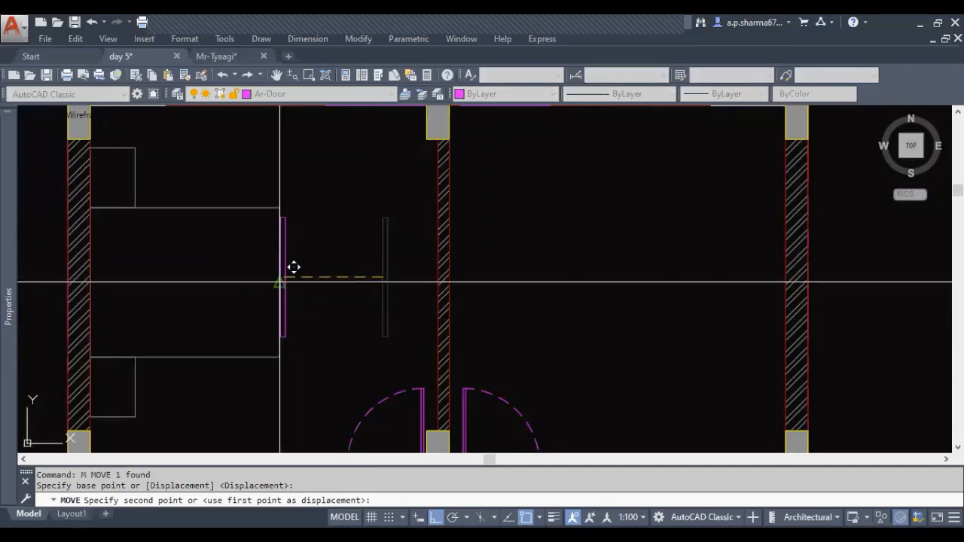
key(Escape)
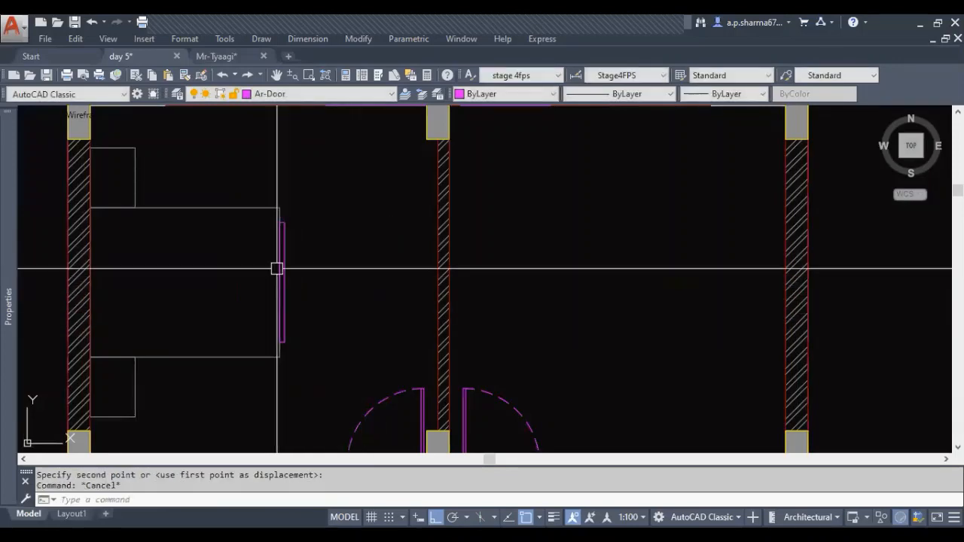
Move the thin rectangle horizontally from the bed so its right side rests against the partition wall's face
click(284, 309)
text(m)
key(Return)
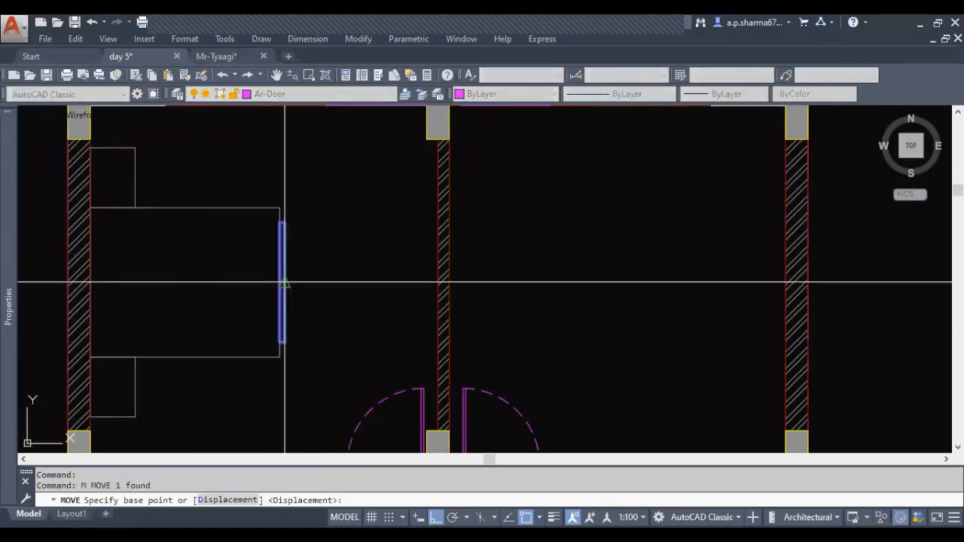
click(284, 282)
click(440, 280)
key(Escape)
mouse_move(427, 350)
middle_down()
mouse_move(497, 321)
mouse_move(487, 333)
middle_up()
key(Escape)
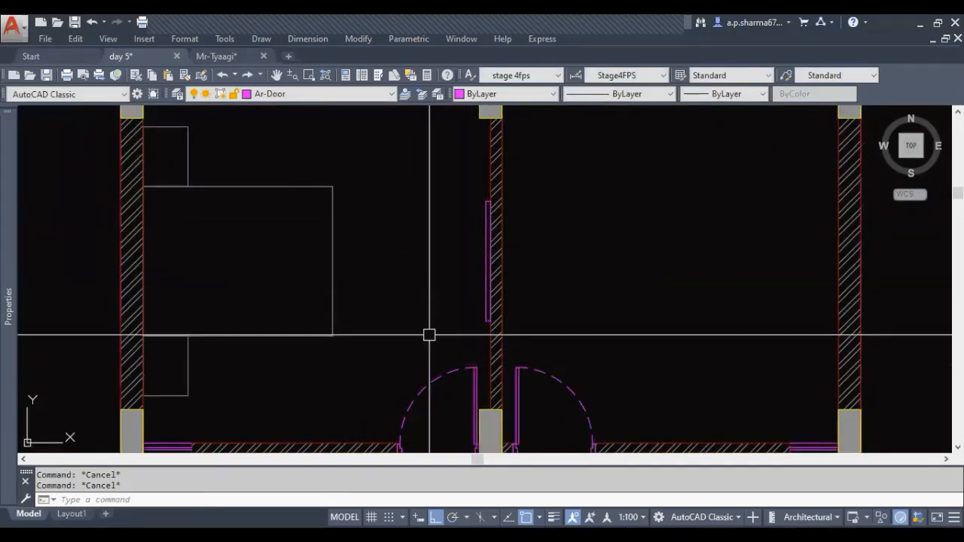
Match the thin rectangle's properties to those of the bed rectangle
text(ma)
key(Return)
click(333, 279)
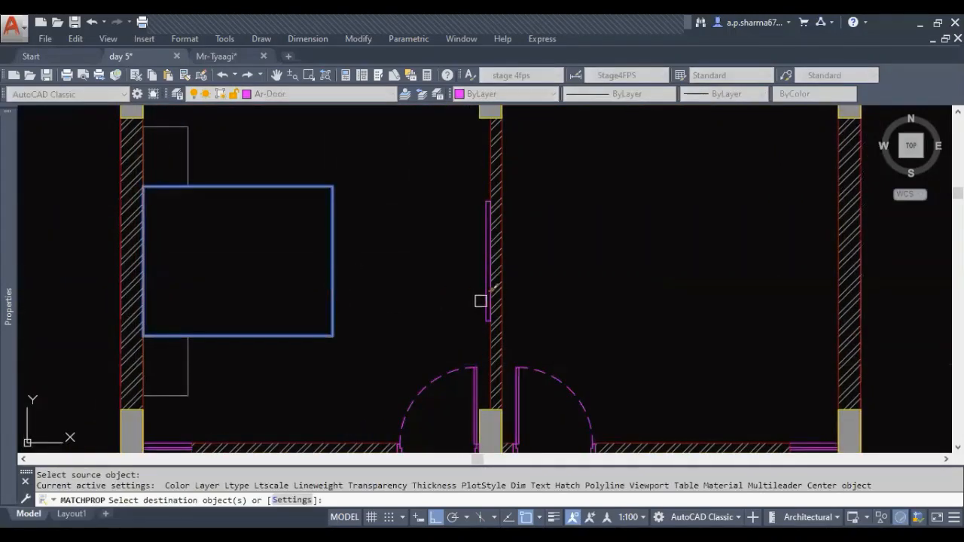
click(483, 301)
key(Escape)
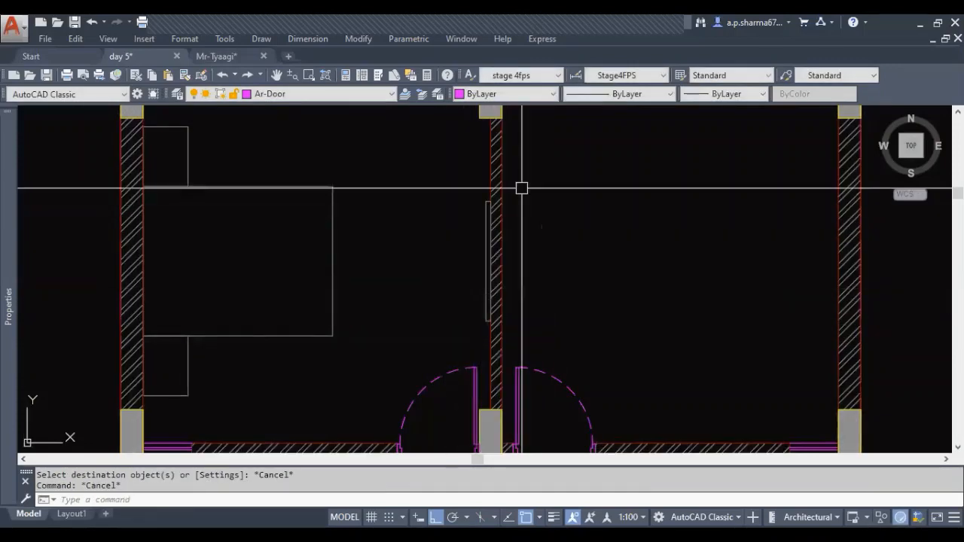
Move the thin rectangle slightly left, leaving a small gap between it and the partition wall
middle_drag(479, 310, 476, 309)
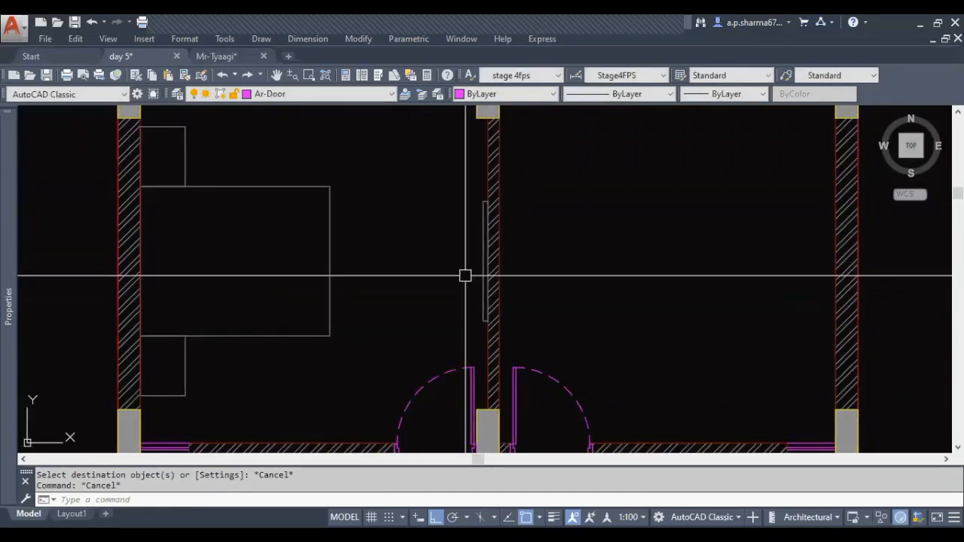
middle_drag(464, 276, 467, 297)
click(469, 298)
scroll(452, 309, up, 2)
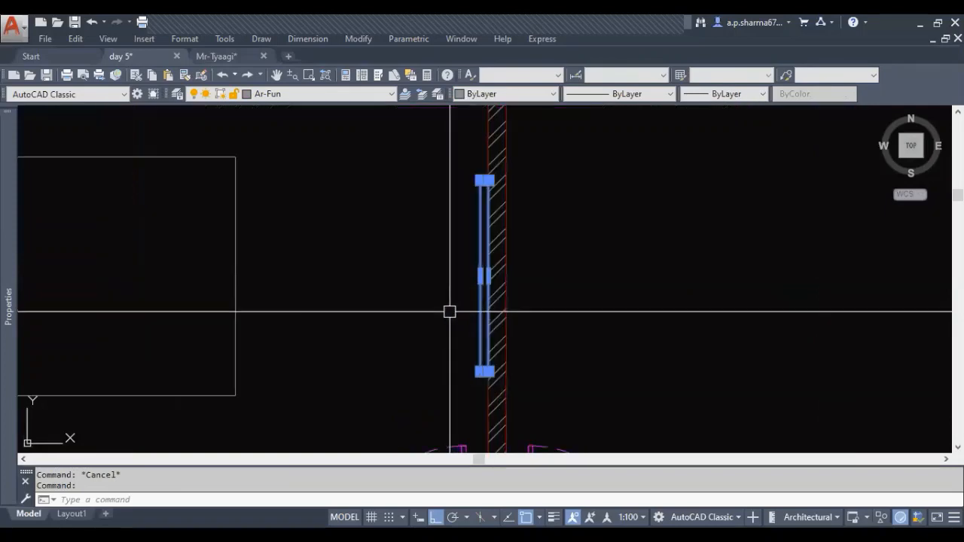
text(m)
key(Return)
click(459, 312)
click(449, 309)
key(Escape)
middle_drag(432, 330, 474, 335)
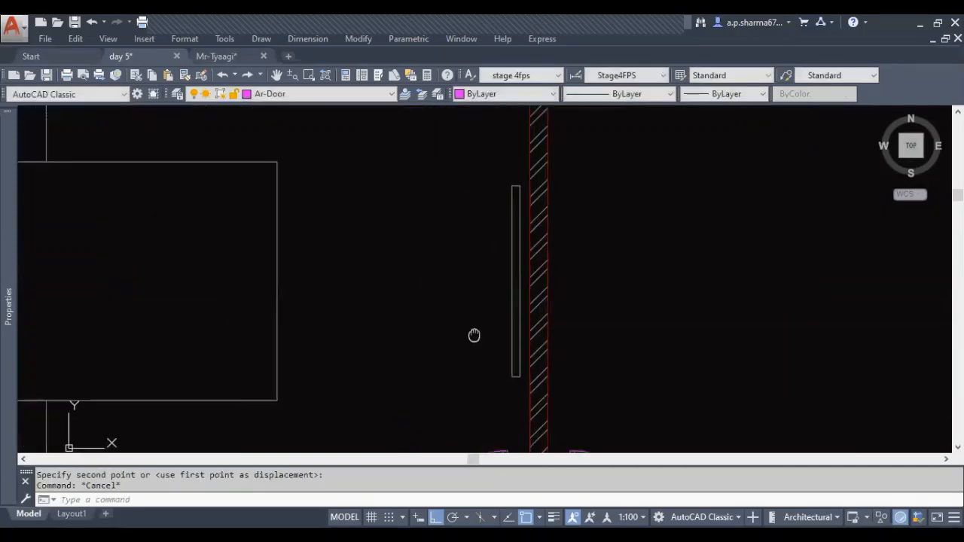
scroll(474, 335, down, 2)
key(Escape)
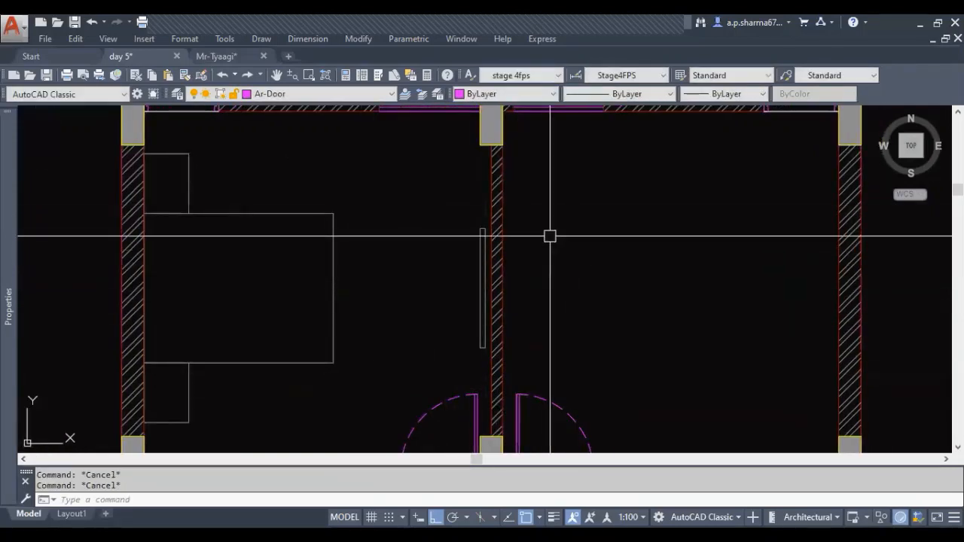
Draw a horizontal guide line about 1'-11" long leftward from the midpoint of the thin rectangle's right side
mouse_move(492, 354)
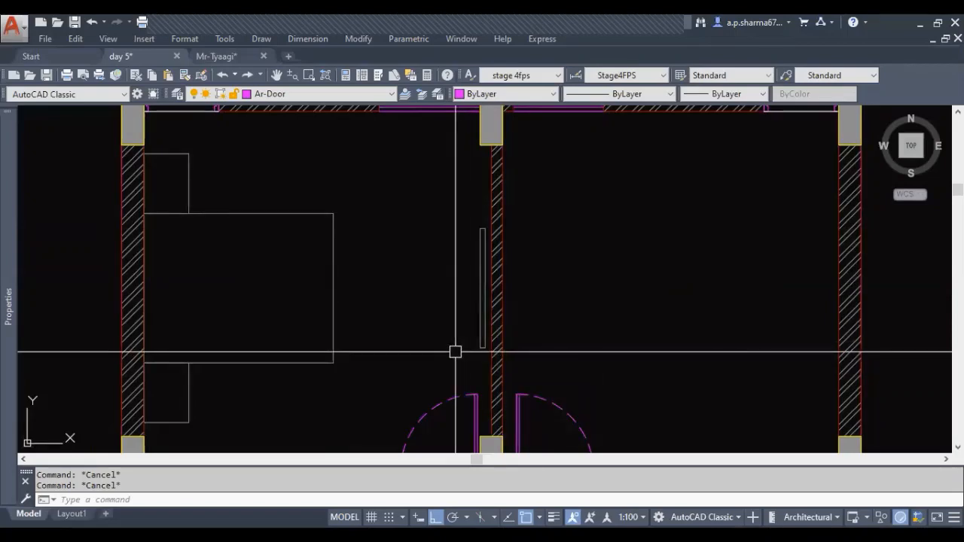
text(1)
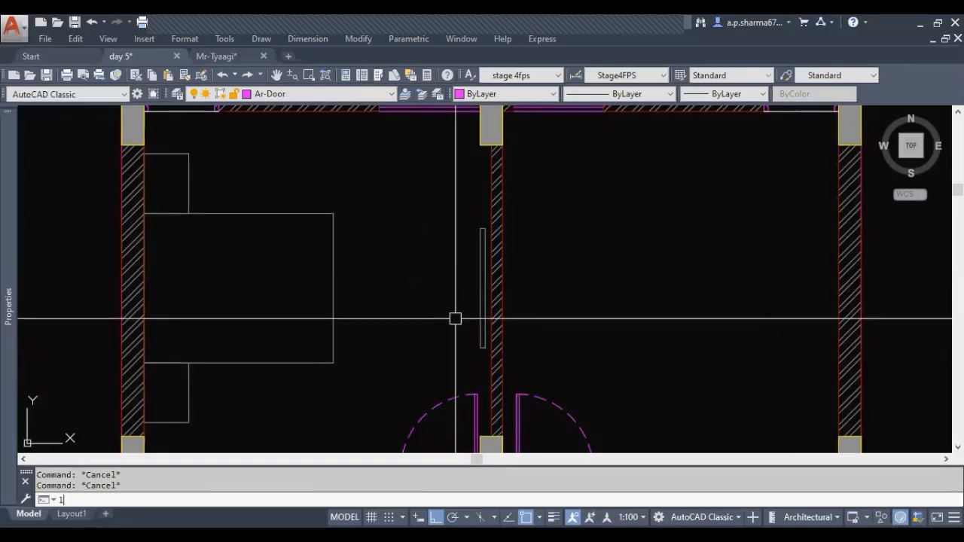
key(Return)
click(483, 287)
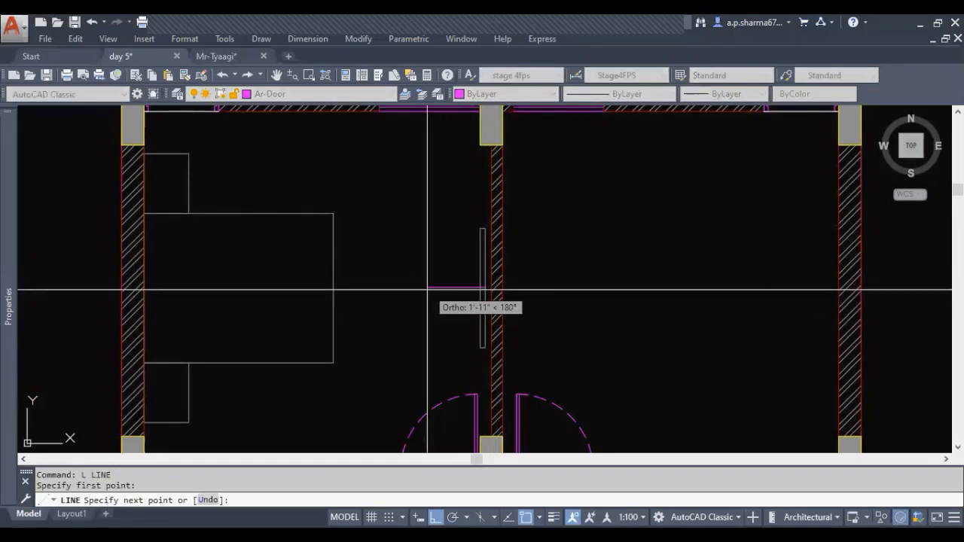
click(427, 288)
key(Escape)
key(Escape)
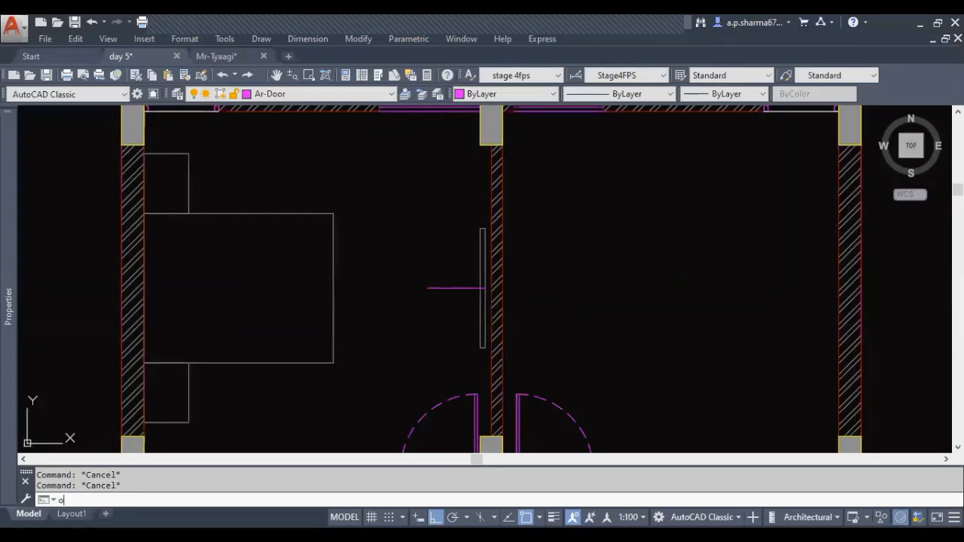
Offset the horizontal guide line 3' upward and 3' downward
text(o)
key(Return)
text(3)
key(Return)
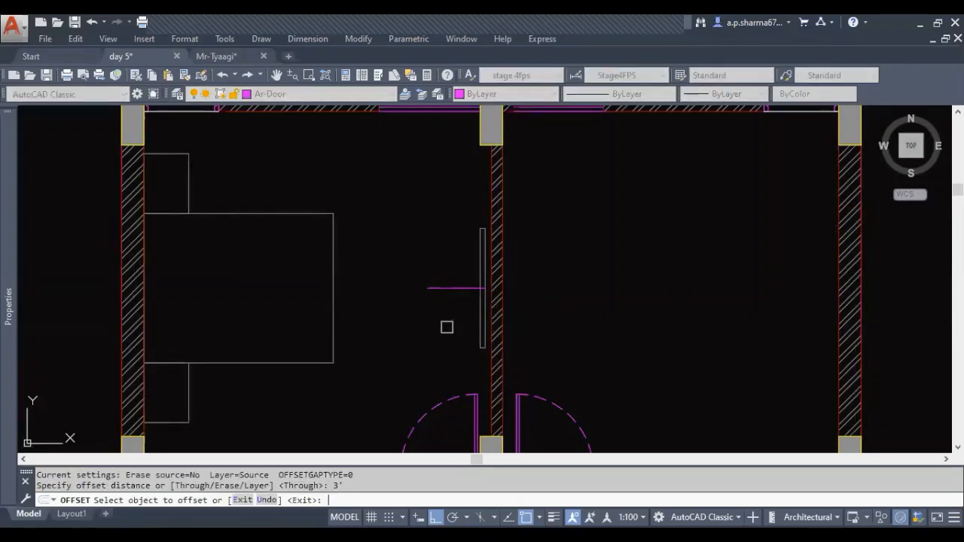
click(456, 287)
click(452, 237)
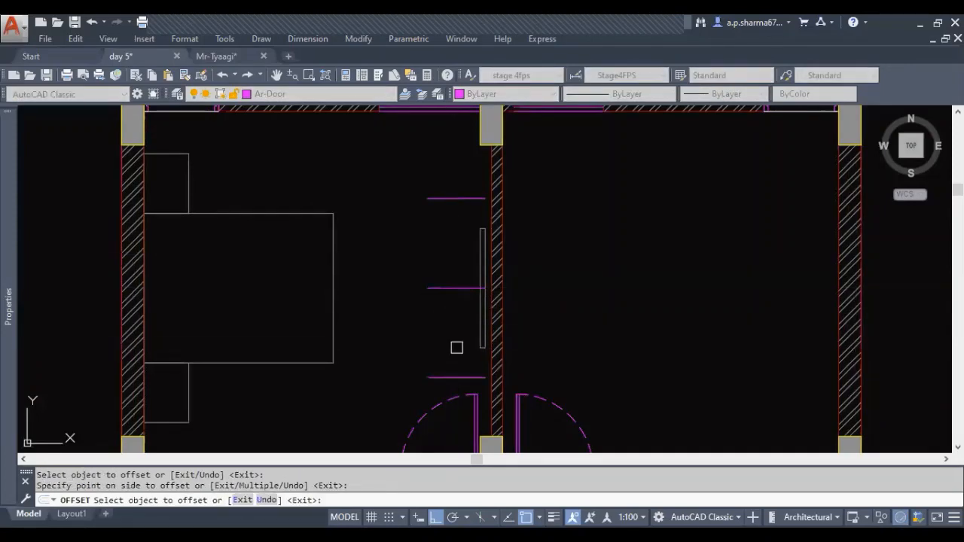
key(Escape)
key(Escape)
key(Escape)
Extend both offset lines to the partition wall and delete the middle guide line
text(ex)
key(Return)
key(Return)
click(468, 380)
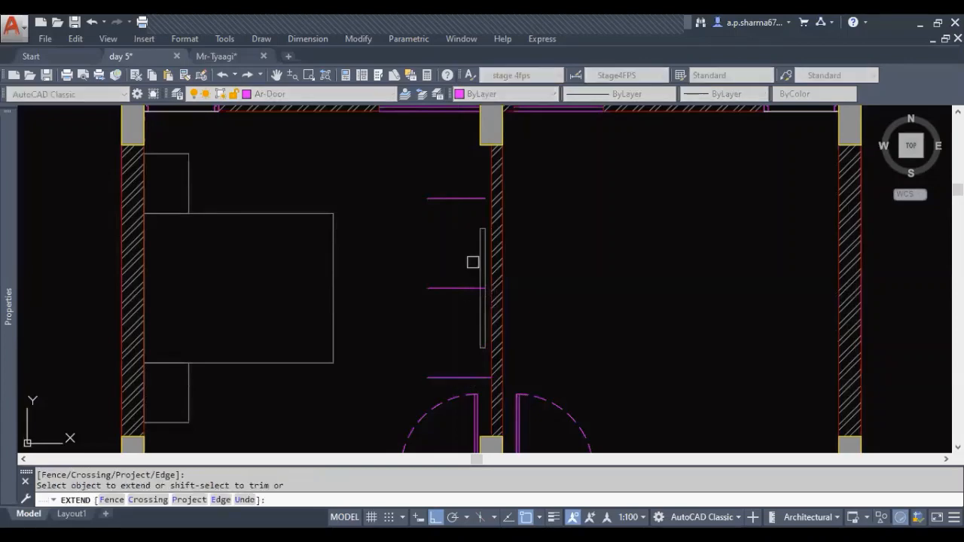
key(Escape)
click(463, 286)
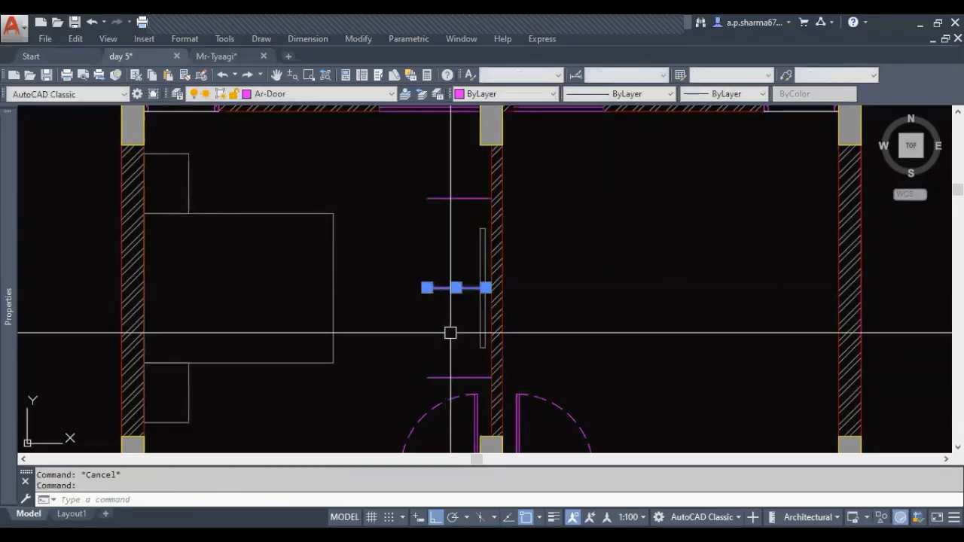
key(Delete)
text(e)
text(l)
Draw a vertical line along the wall face joining the right ends of the two horizontal lines
key(Return)
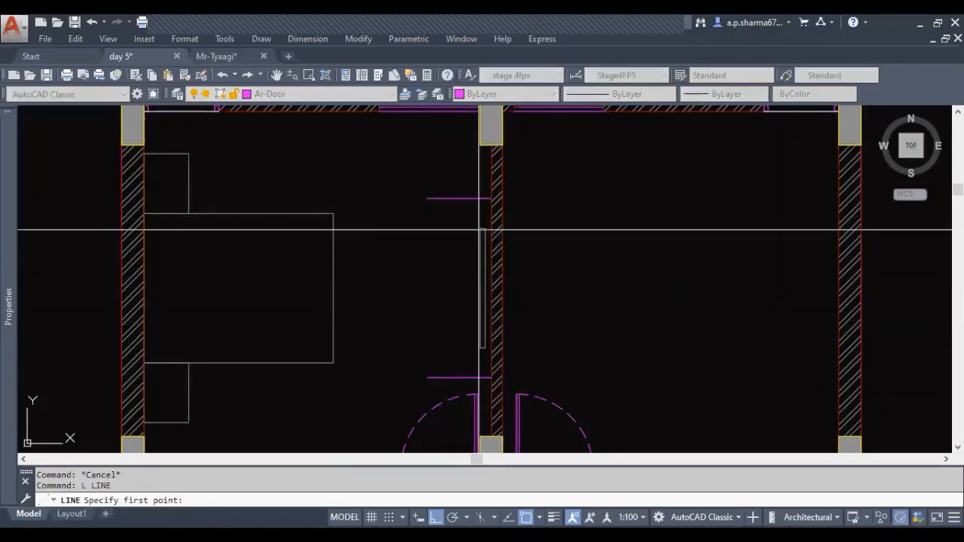
click(484, 198)
key(Escape)
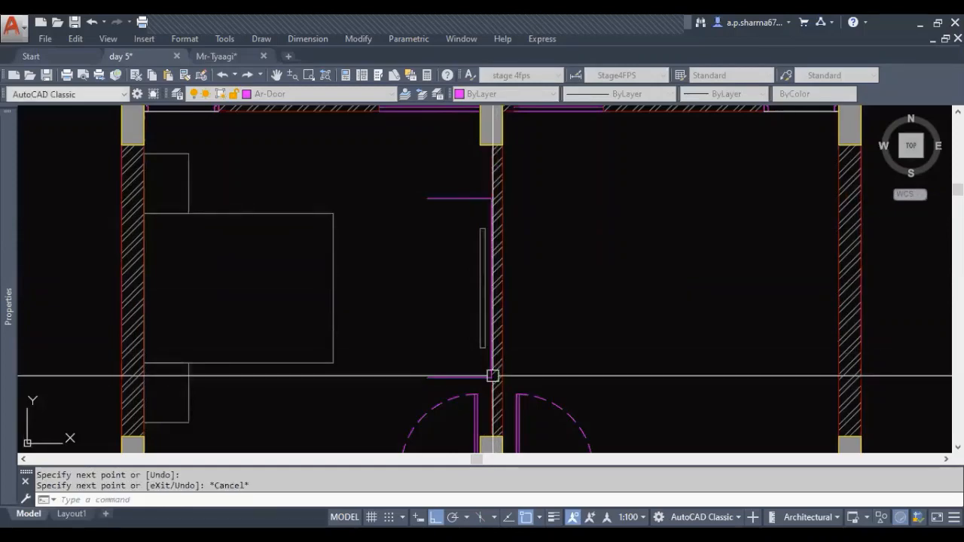
key(Escape)
key(Escape)
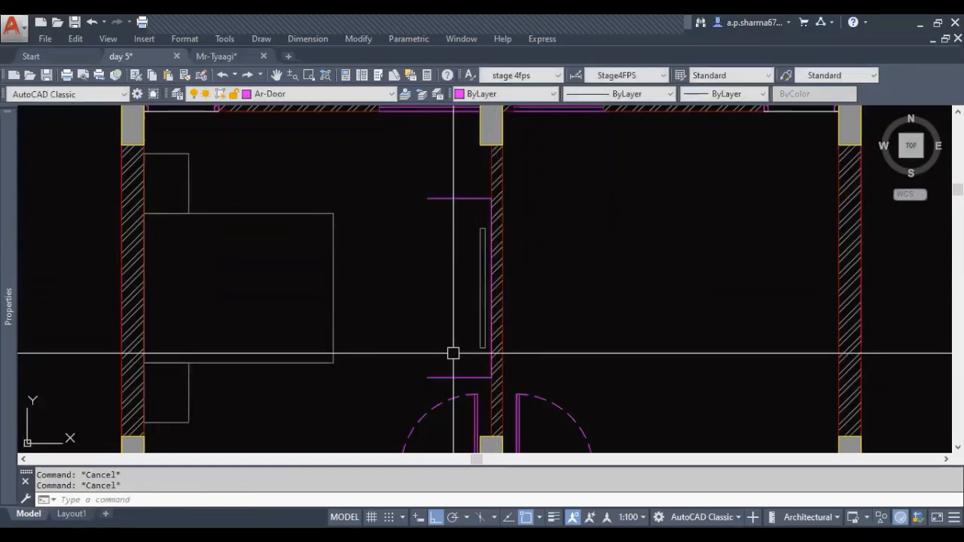
Offset the vertical line on the wall face 1' into the bedroom
text(o)
key(Return)
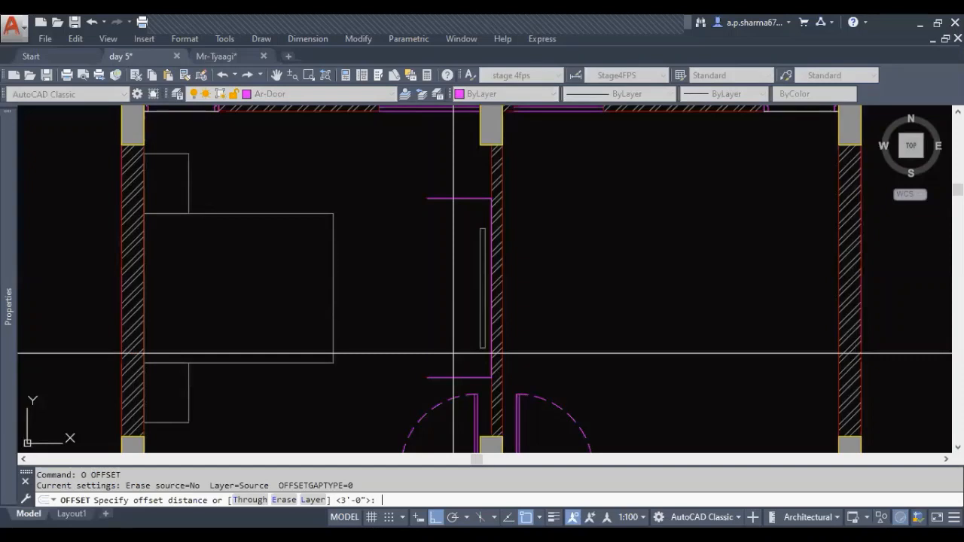
key(Return)
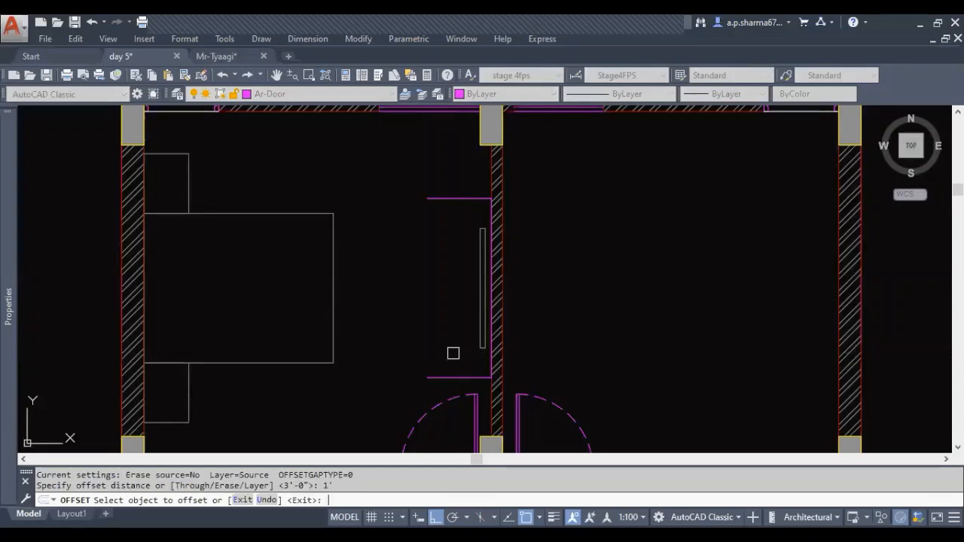
click(489, 365)
click(461, 366)
key(Escape)
key(Escape)
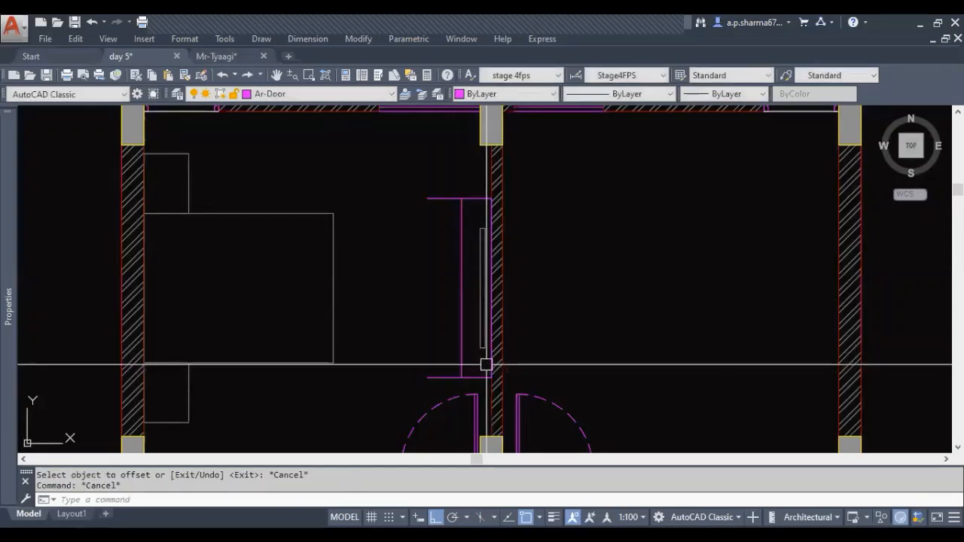
Fillet the offset vertical line with both horizontal lines at radius 0 to form square cabinet corners
text(f)
key(Return)
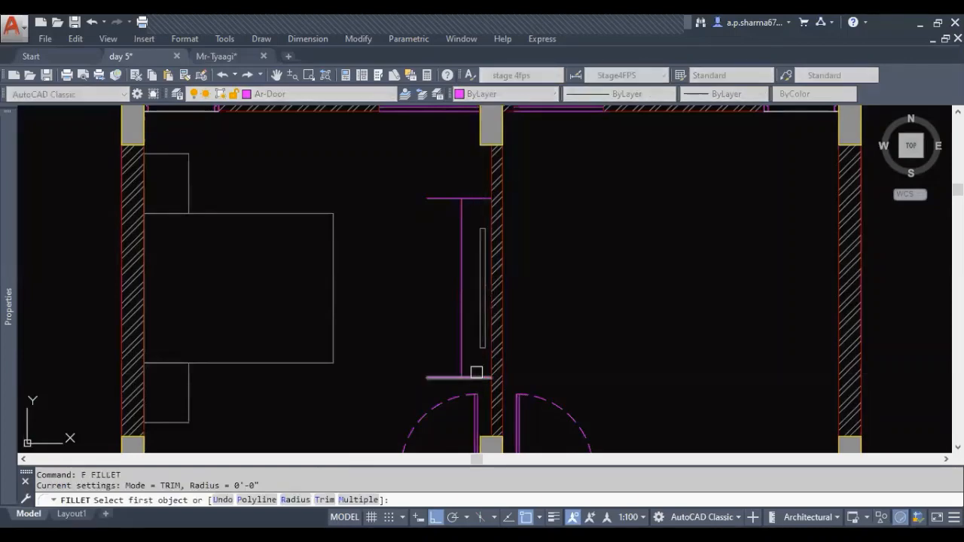
click(461, 371)
click(477, 377)
key(Return)
click(466, 216)
click(471, 200)
key(Escape)
key(Escape)
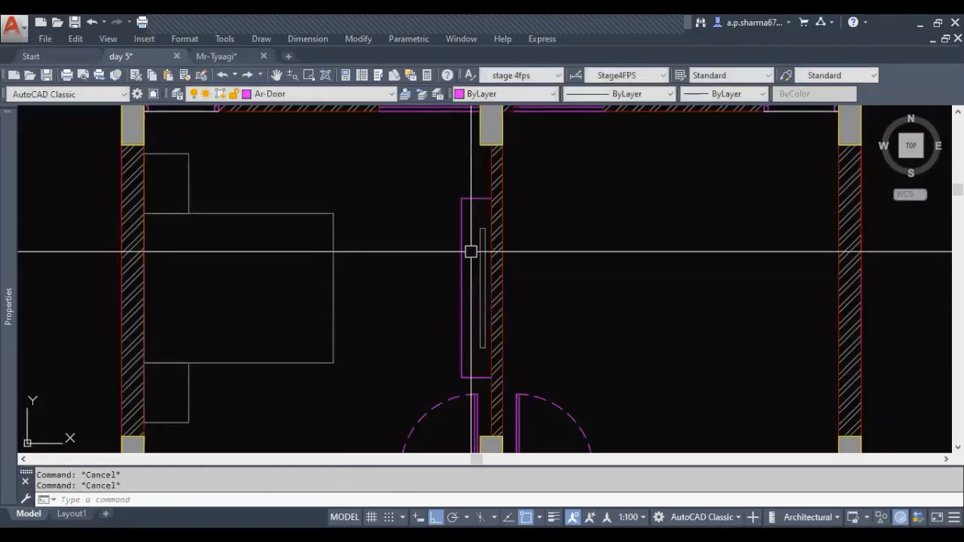
Match the wall unit outline's properties to those of the thin rectangle inside it
text(ma)
key(Return)
click(478, 232)
click(476, 190)
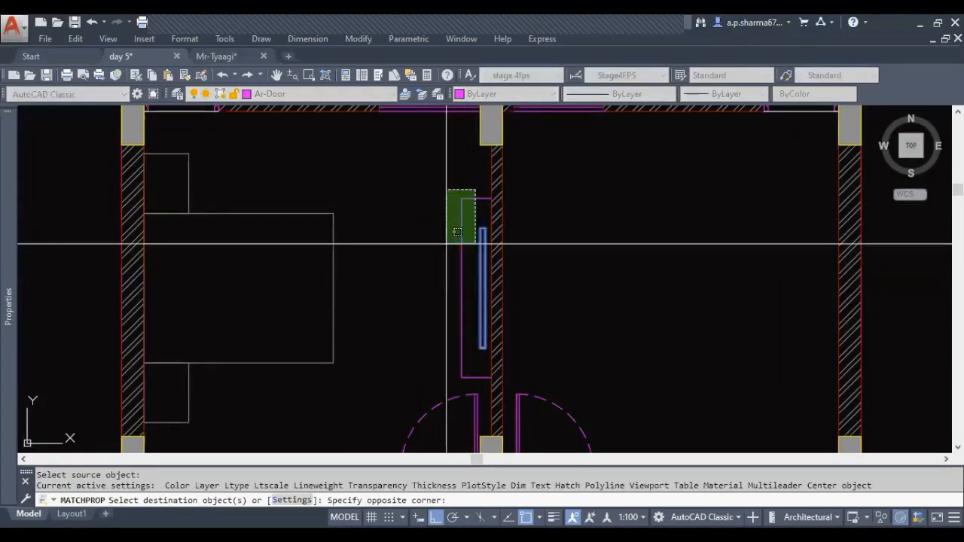
click(447, 250)
key(Escape)
key(Escape)
middle_drag(443, 328, 502, 338)
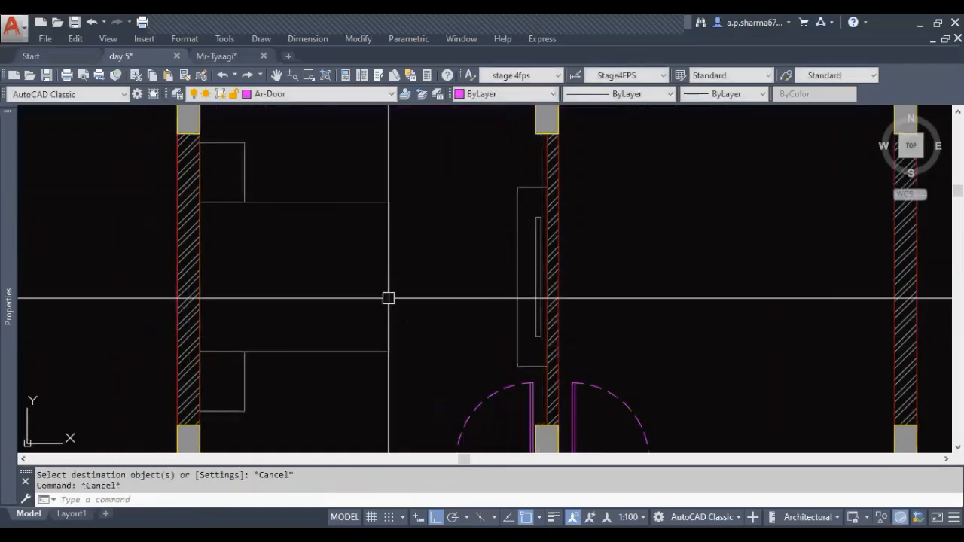
middle_drag(460, 309, 518, 318)
scroll(518, 318, down, 3)
key(Escape)
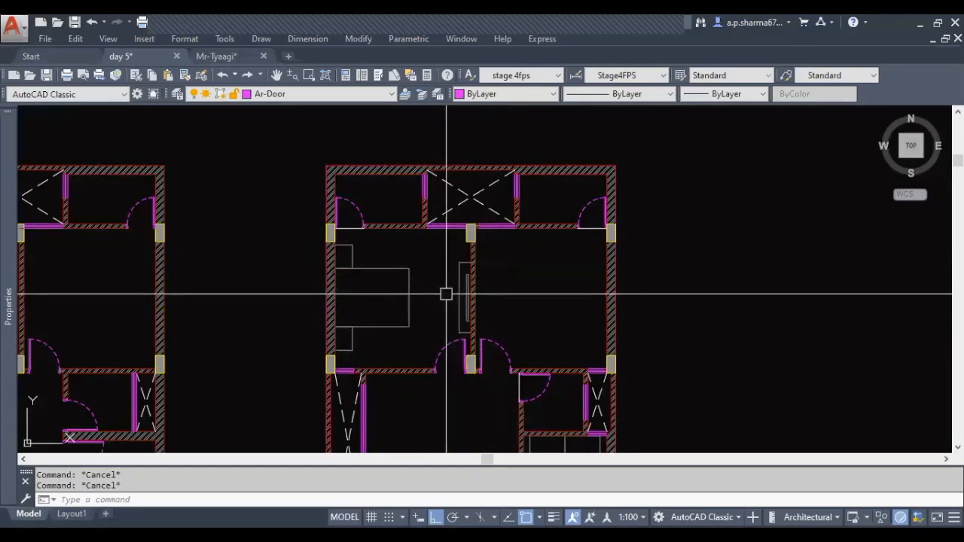
scroll(446, 291, up, 2)
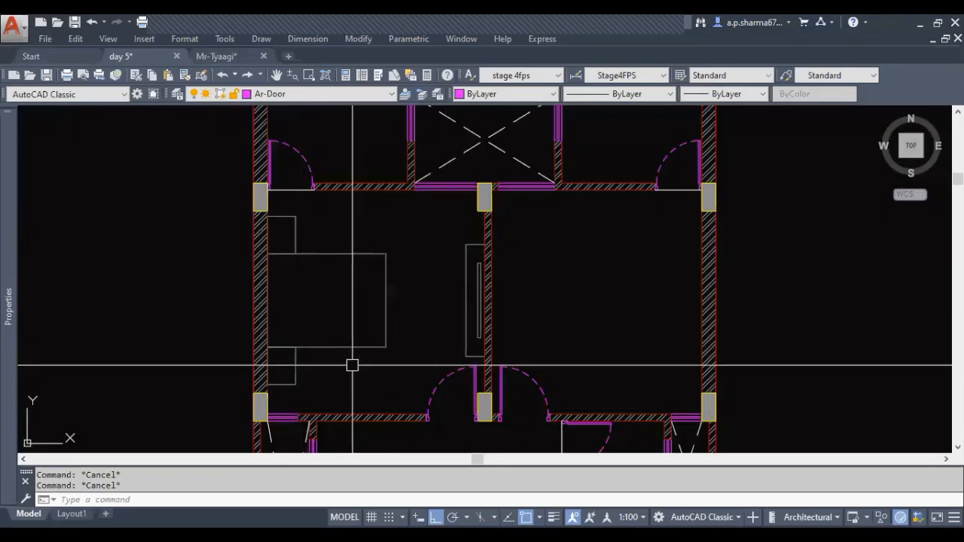
middle_drag(370, 369, 360, 349)
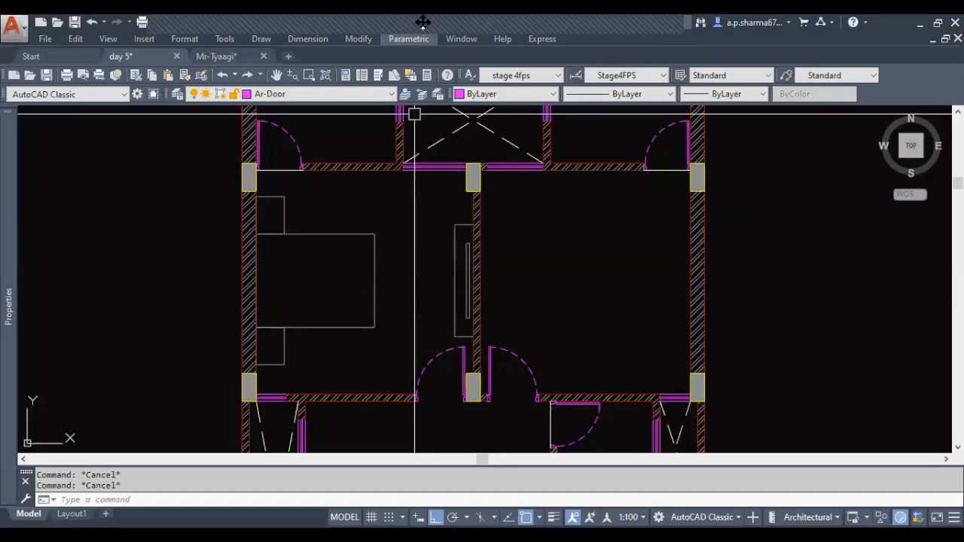
Switch to the browser at cad-blocks.net and look through the free CAD block categories
click(663, 30)
click(665, 80)
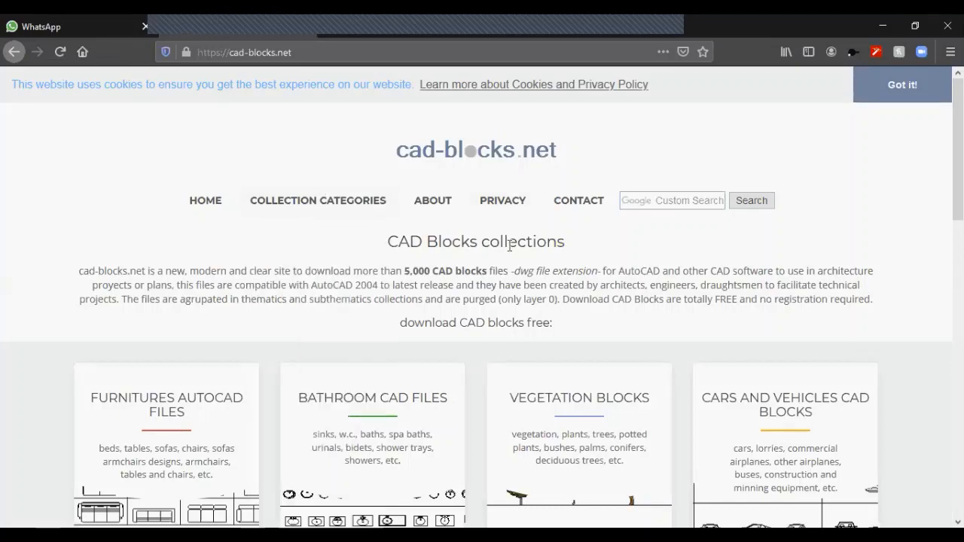
scroll(790, 294, down, 4)
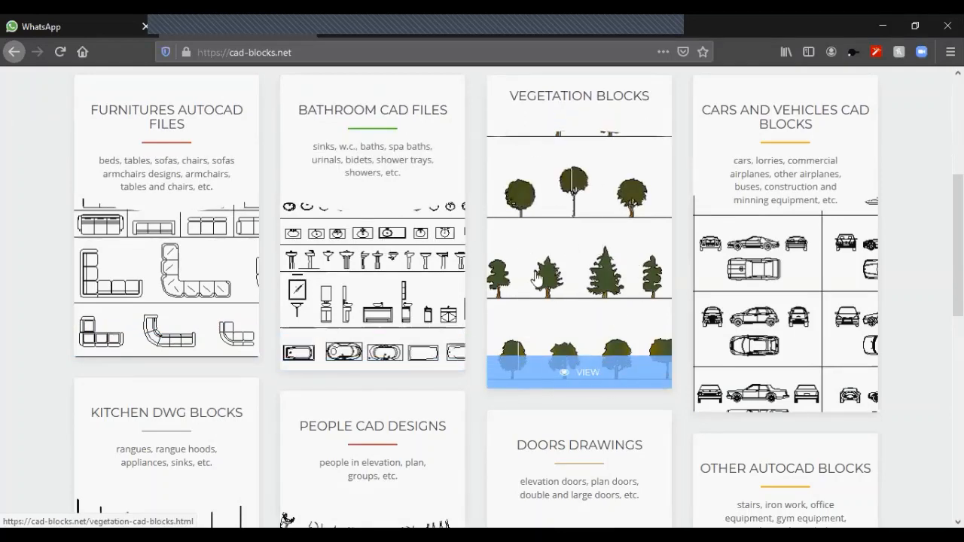
scroll(764, 312, down, 4)
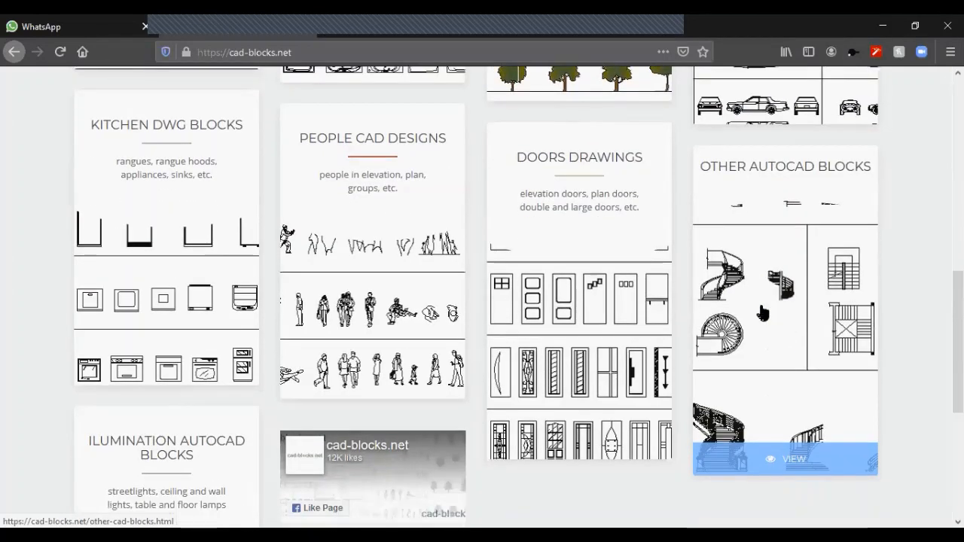
scroll(571, 366, down, 2)
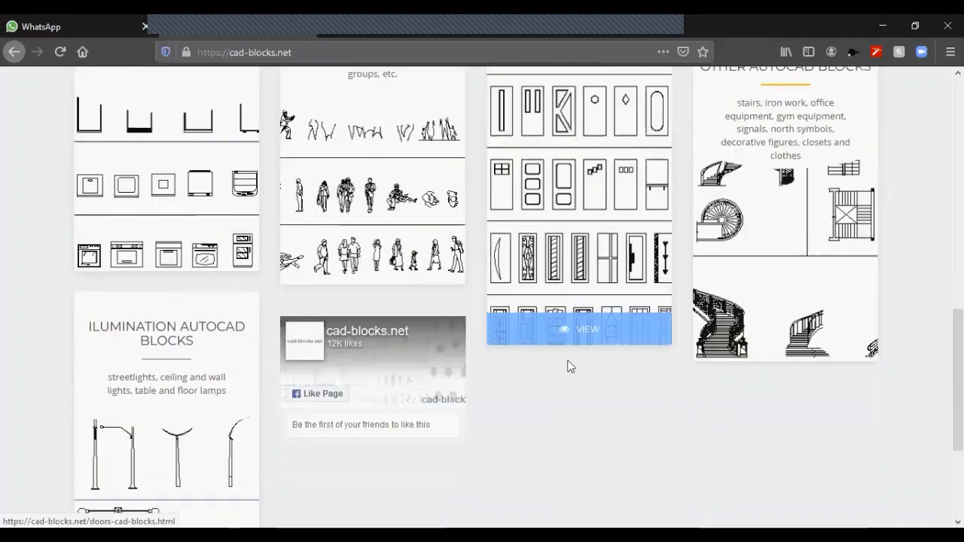
scroll(897, 316, up, 8)
scroll(897, 317, down, 3)
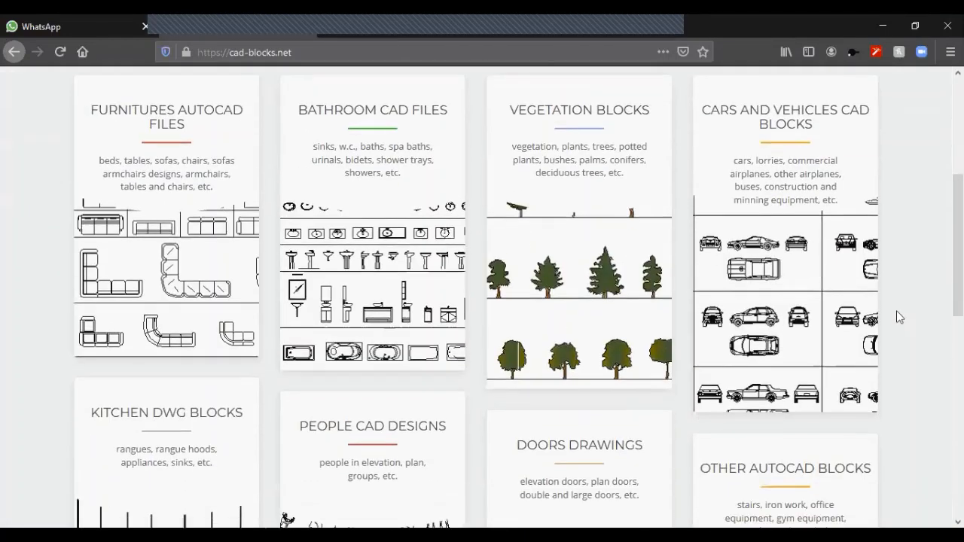
scroll(897, 317, down, 1)
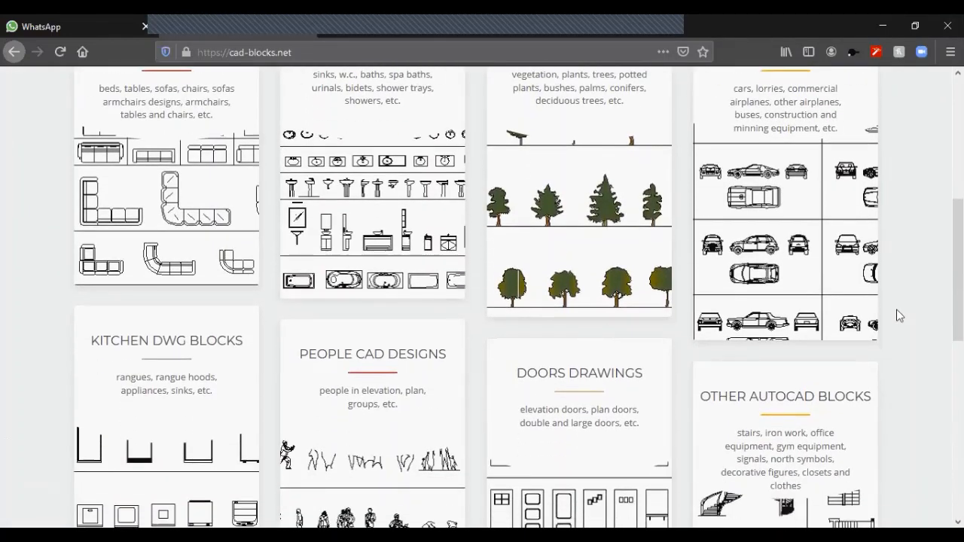
scroll(898, 316, down, 4)
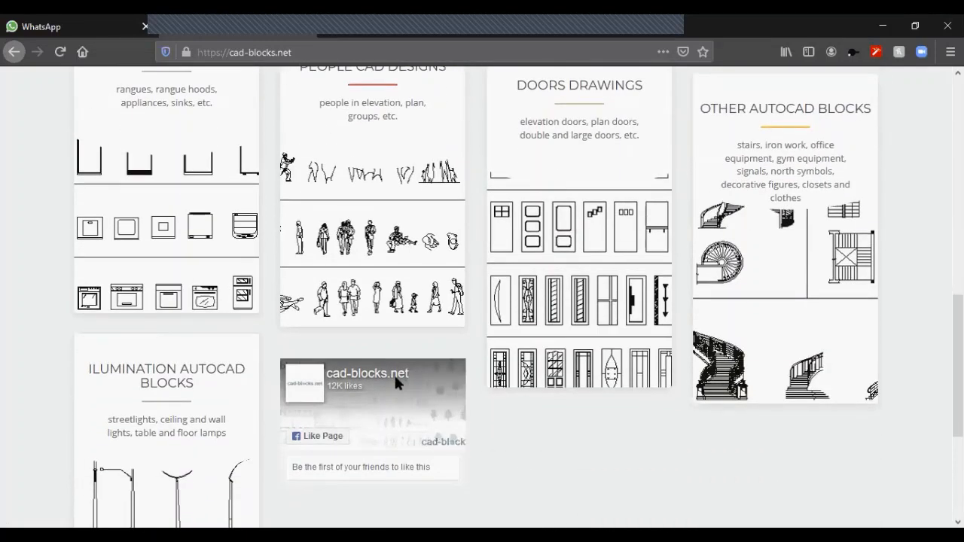
mouse_move(371, 279)
mouse_move(668, 305)
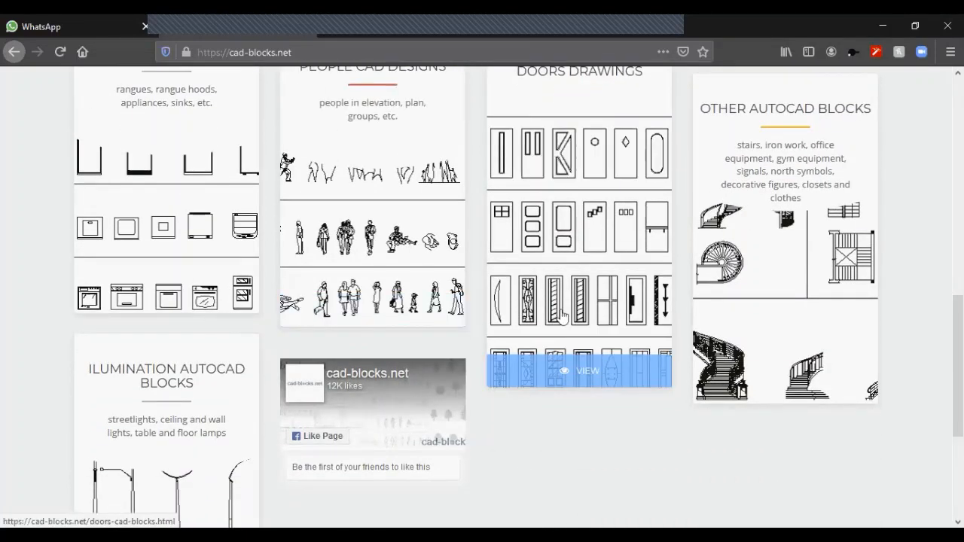
scroll(289, 344, up, 5)
Open the furniture category and look through its bed, sofa, chair and armchair block collections
mouse_move(155, 99)
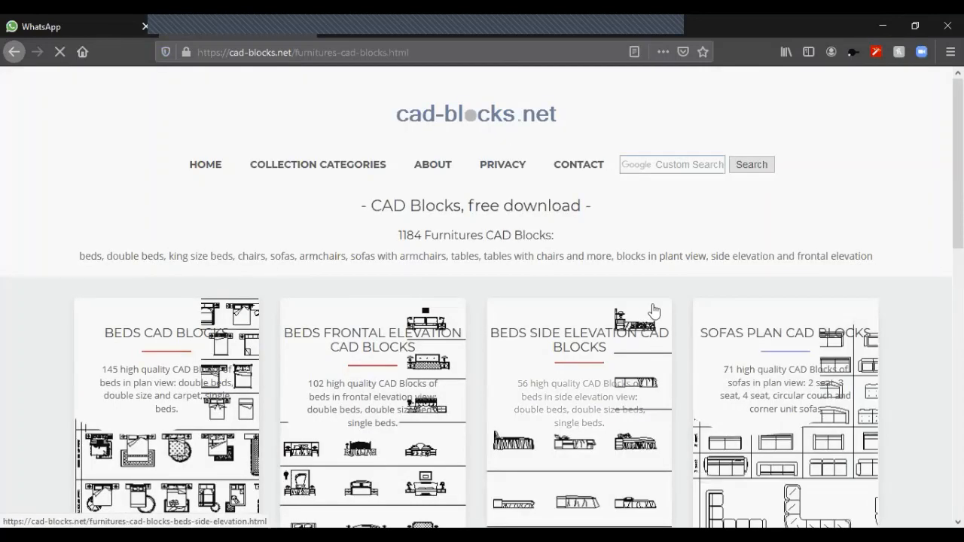
scroll(305, 225, down, 1)
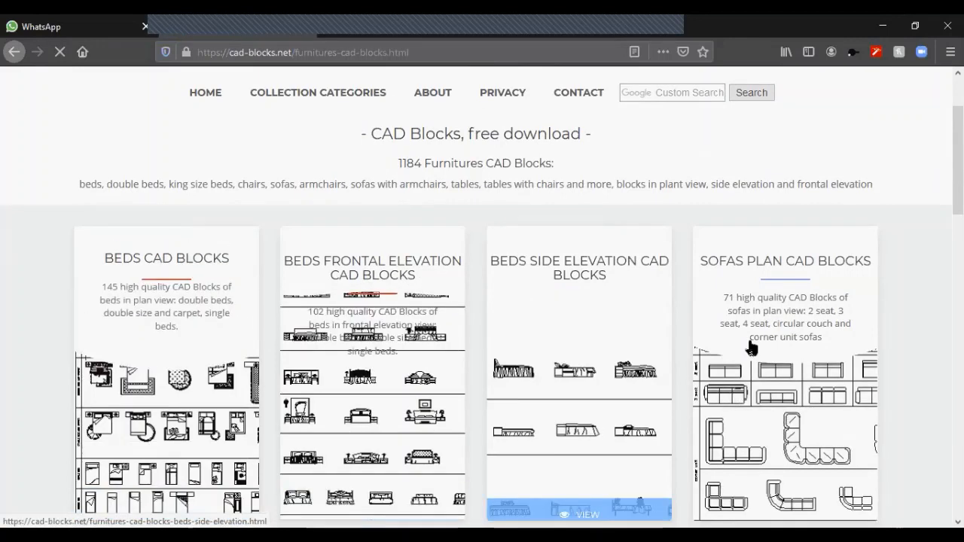
scroll(494, 245, down, 3)
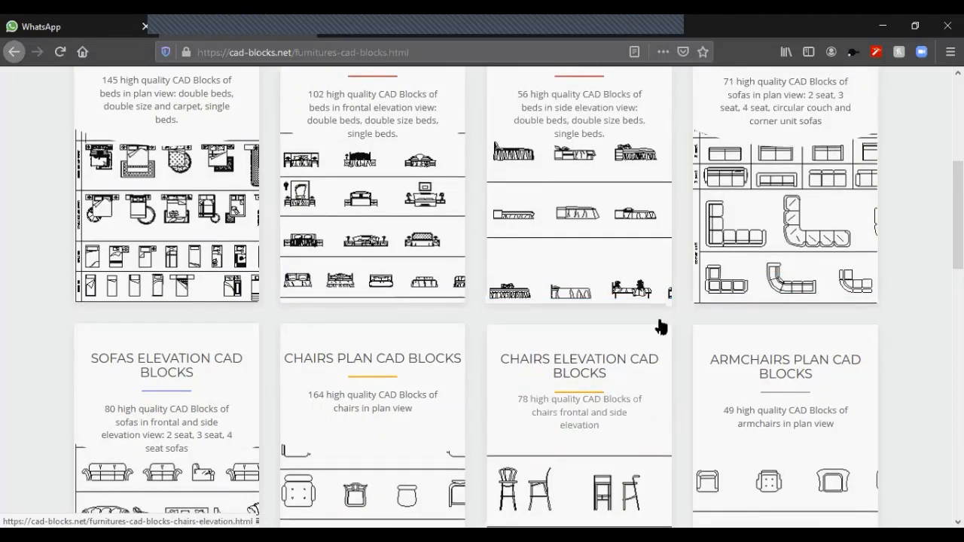
scroll(657, 327, down, 2)
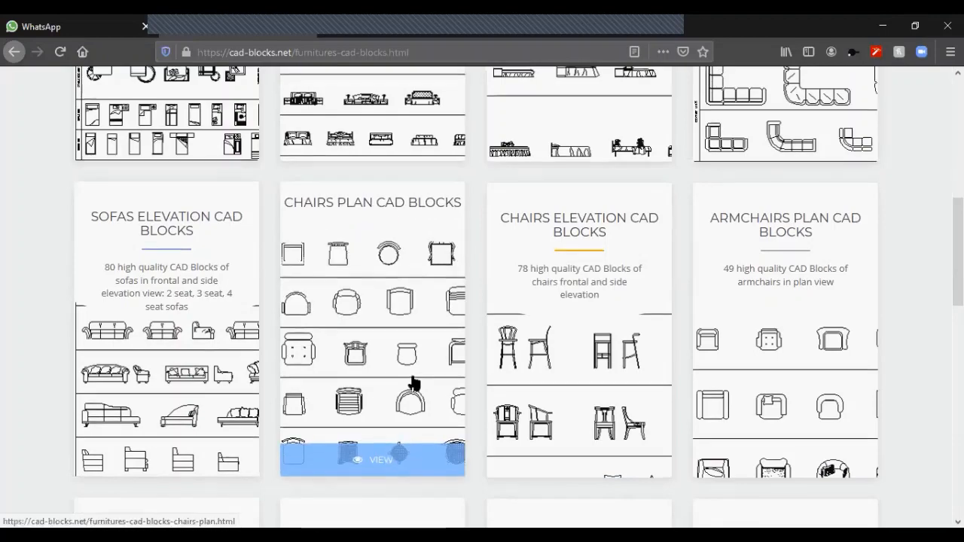
scroll(412, 385, up, 3)
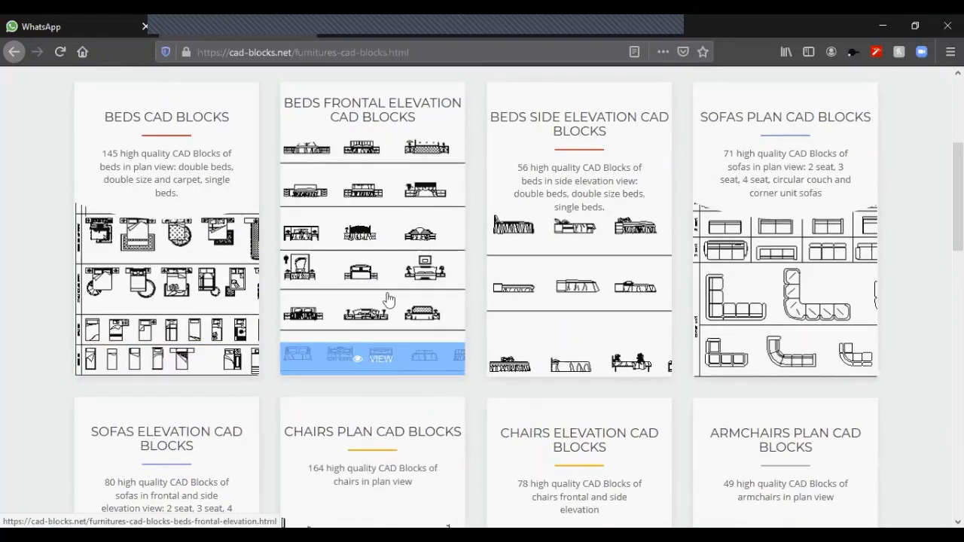
scroll(576, 300, up, 3)
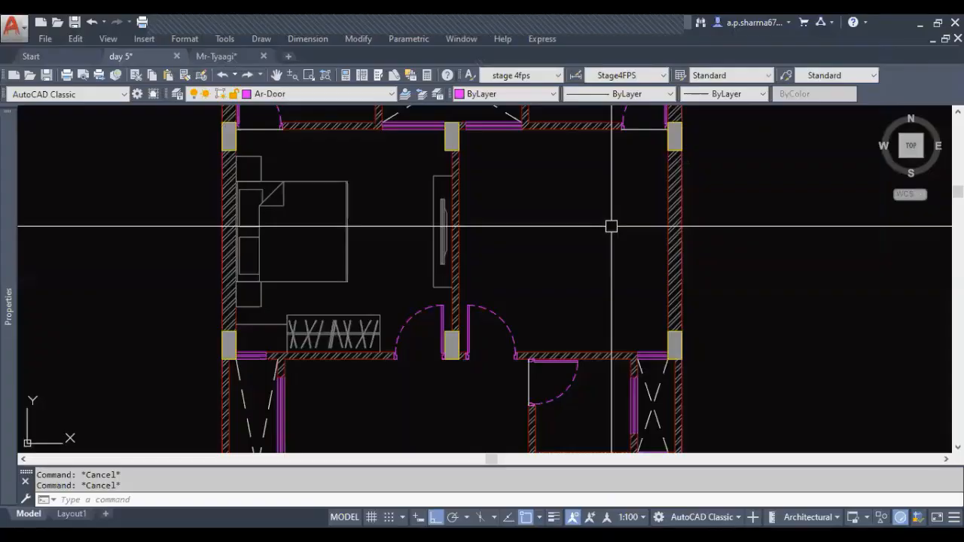
Examine the furniture layout of the second house's upper-left bedroom, especially the wardrobe beside the duct window on the lower wall
middle_drag(510, 265, 571, 286)
middle_drag(451, 326, 425, 350)
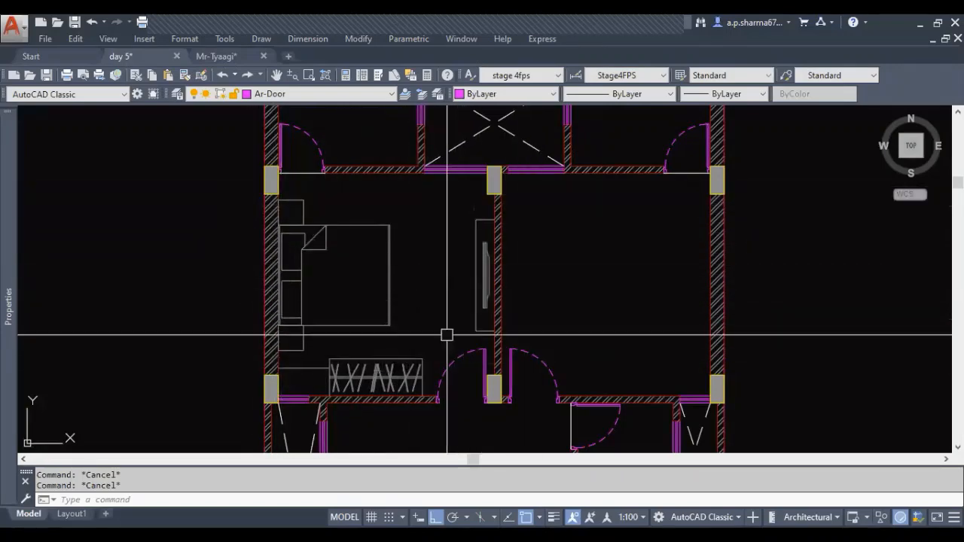
middle_drag(448, 329, 461, 287)
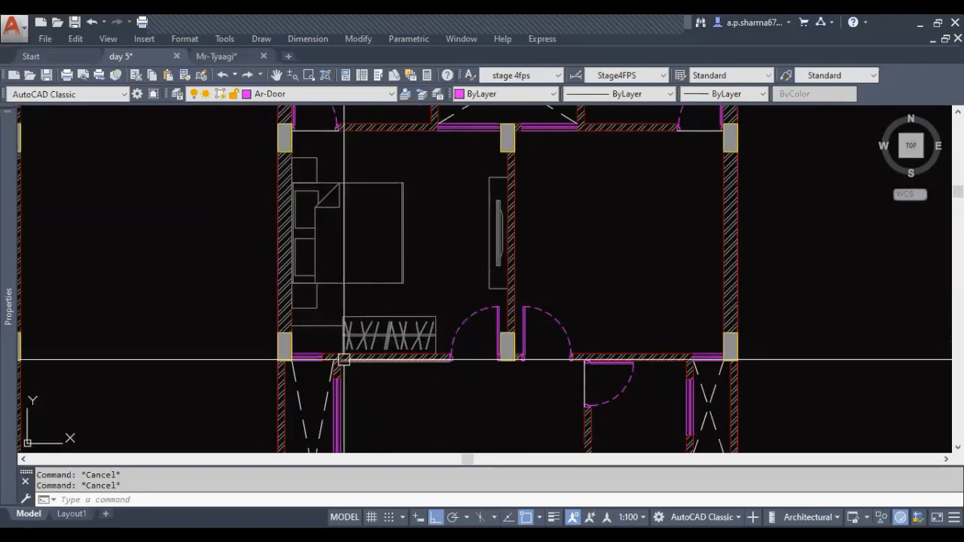
scroll(343, 356, up, 4)
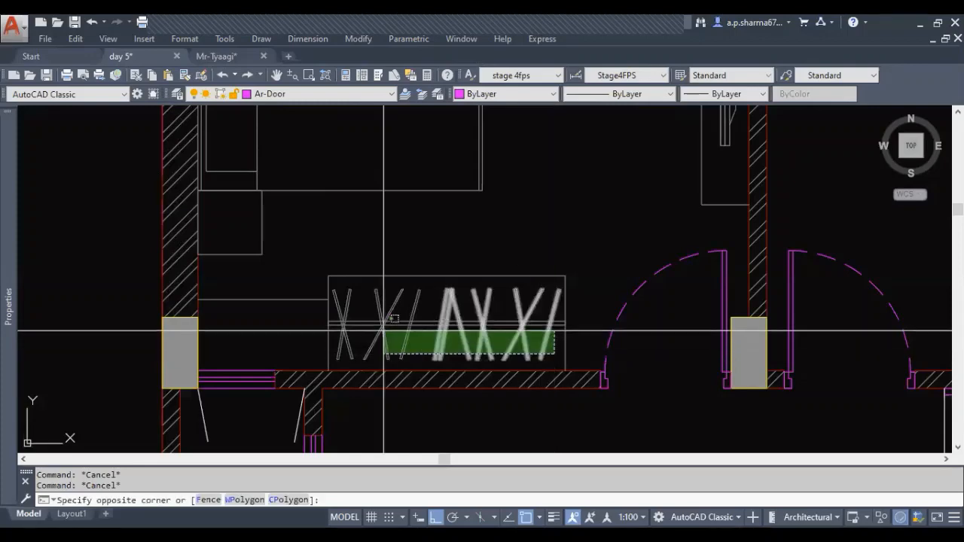
key(Escape)
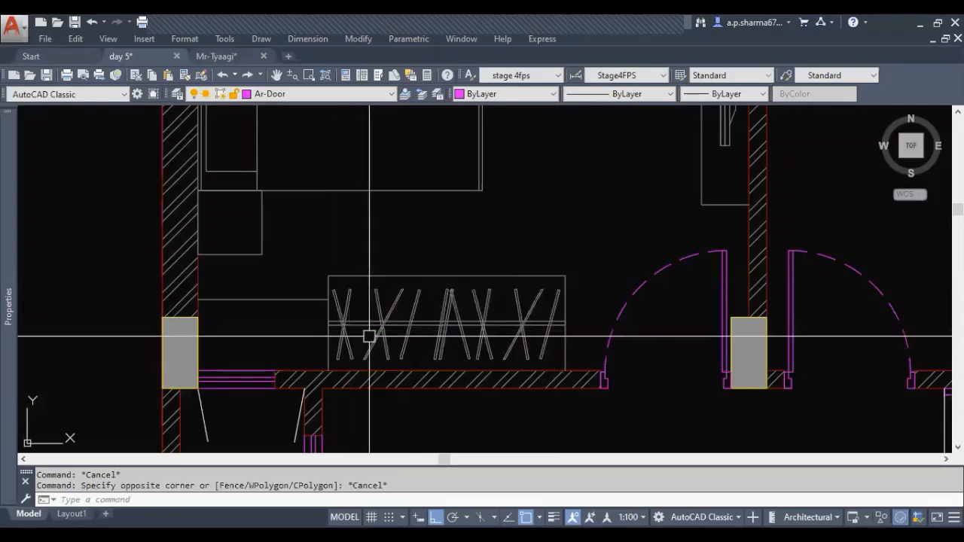
scroll(468, 343, up, 2)
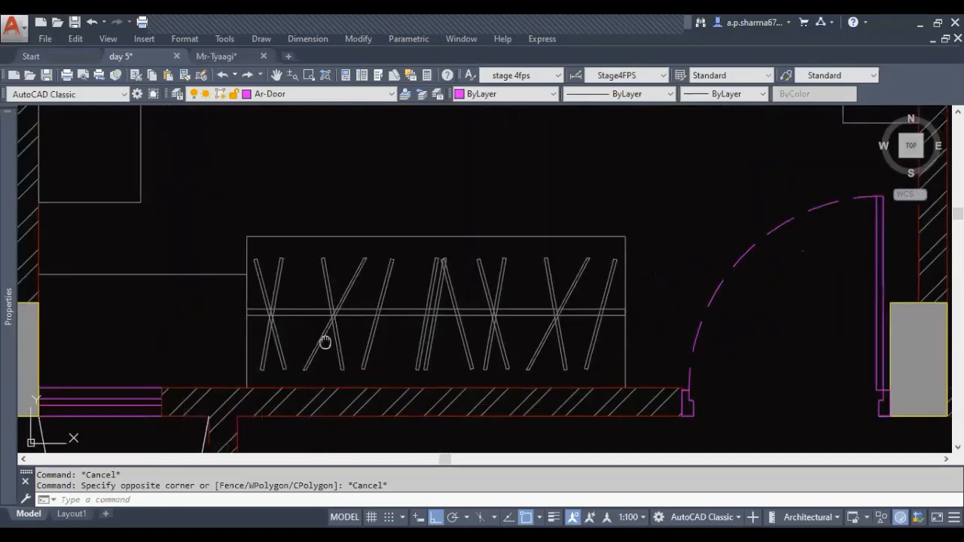
middle_drag(227, 338, 446, 334)
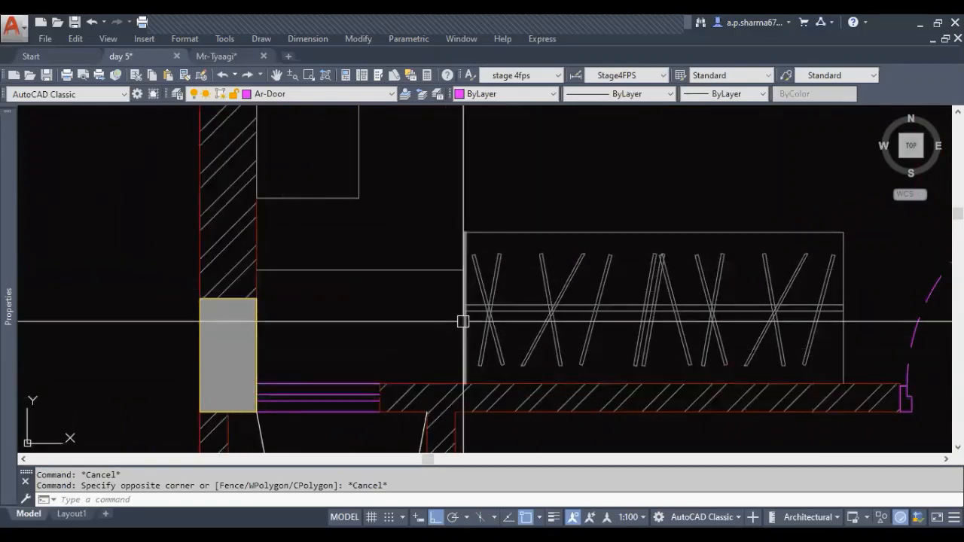
scroll(462, 323, down, 2)
middle_drag(382, 329, 379, 354)
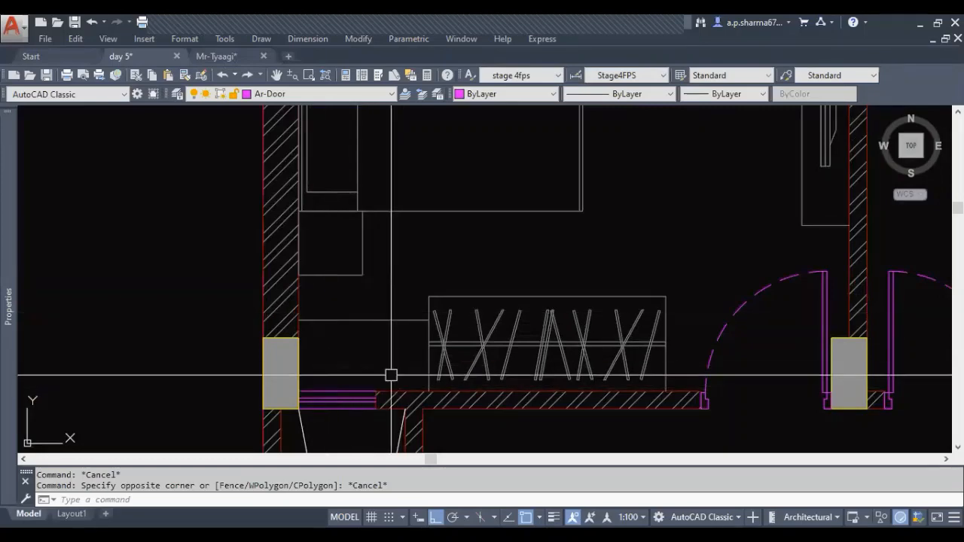
middle_drag(391, 374, 392, 287)
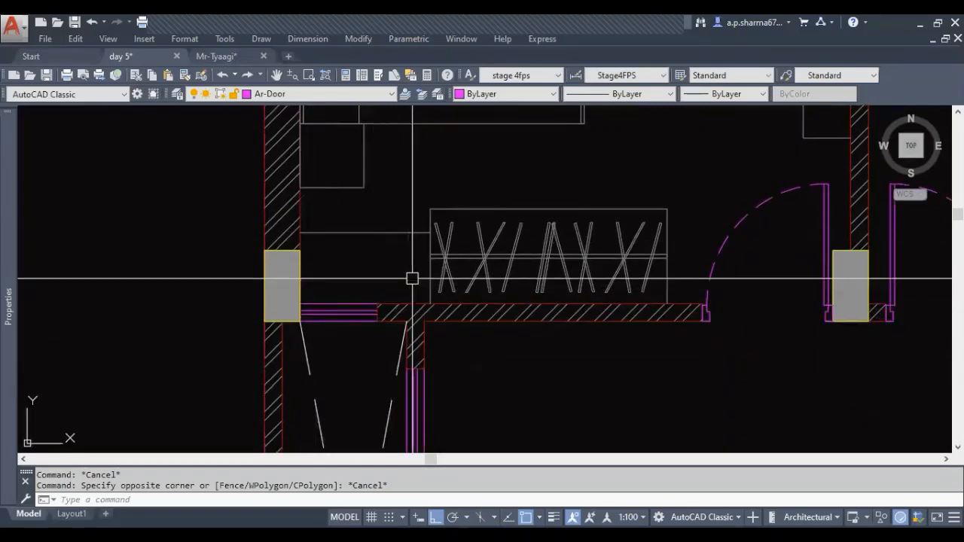
scroll(386, 275, down, 3)
scroll(358, 339, up, 3)
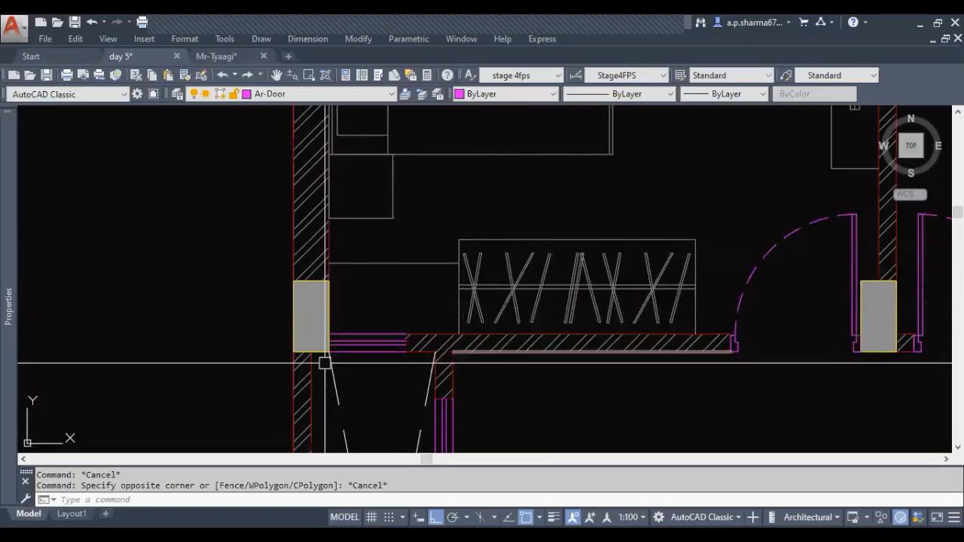
scroll(369, 346, down, 2)
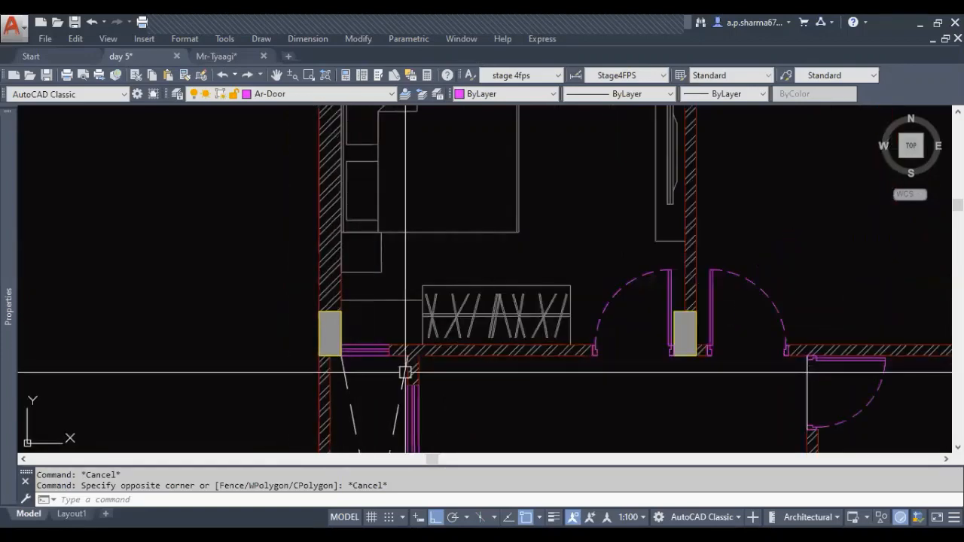
scroll(406, 372, down, 2)
middle_drag(411, 385, 413, 411)
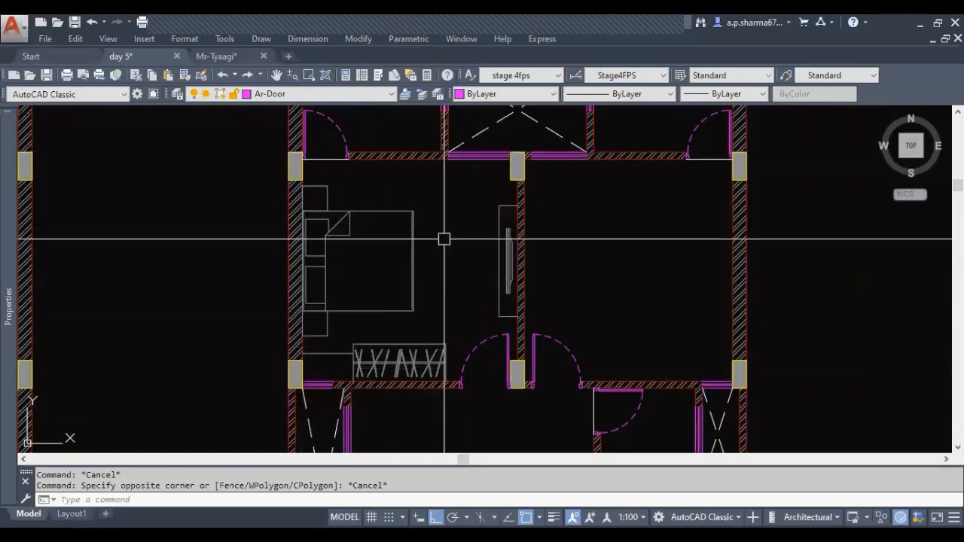
Examine the rest of the second house plan, including the other bedroom and the living and dining area below
middle_drag(409, 266, 405, 284)
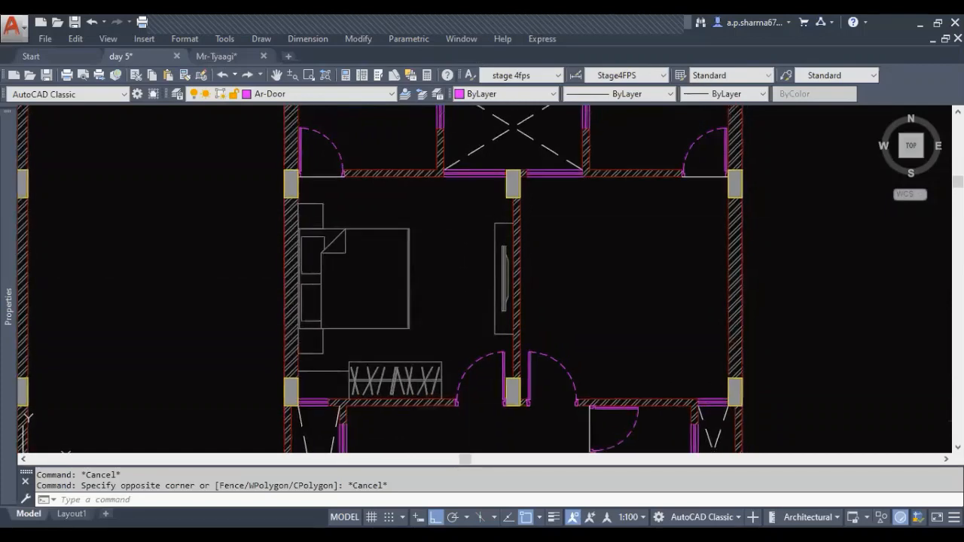
middle_drag(437, 254, 378, 302)
scroll(430, 248, down, 2)
key(Escape)
scroll(434, 306, up, 2)
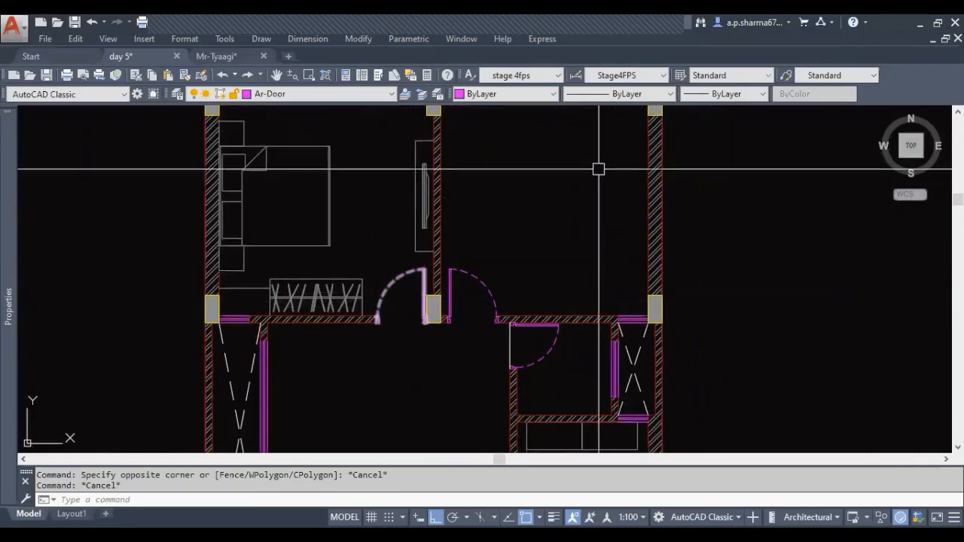
scroll(456, 363, down, 2)
middle_drag(462, 360, 467, 311)
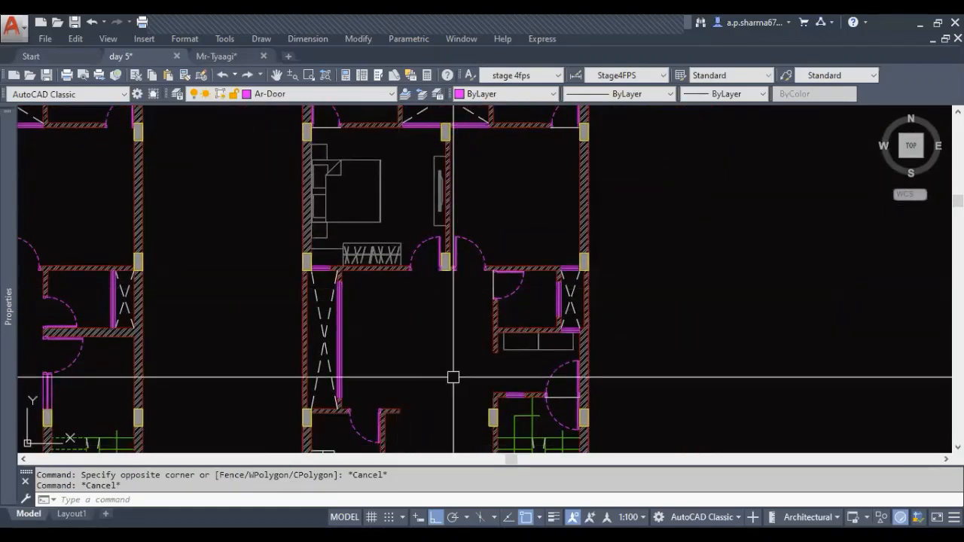
scroll(462, 355, down, 2)
middle_drag(444, 352, 436, 309)
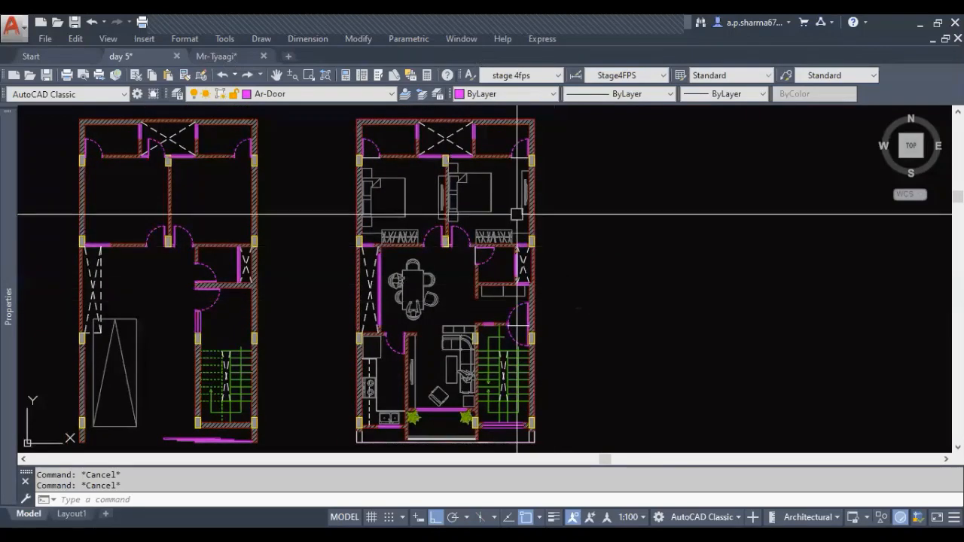
scroll(509, 207, up, 2)
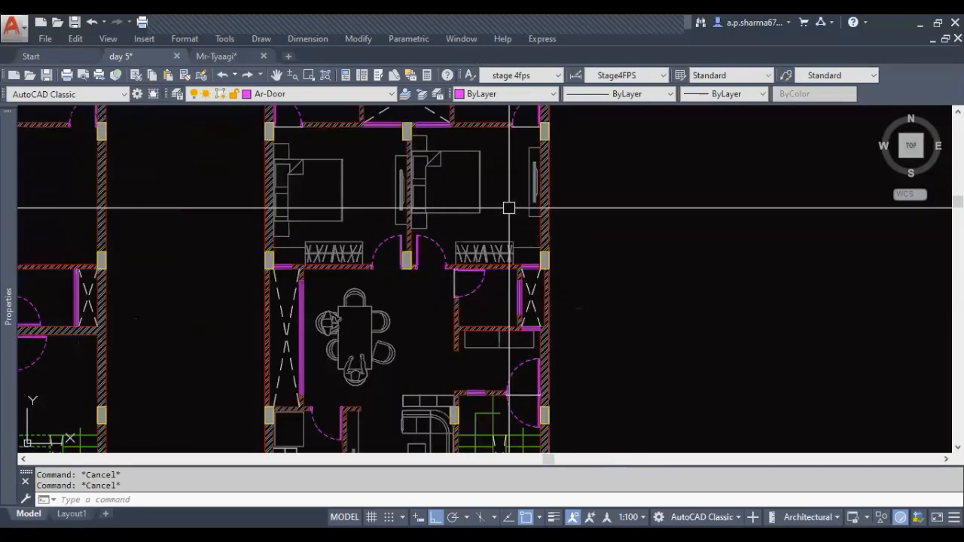
Examine the bed, side table, wall unit and wardrobe placement across the second house's two upper bedrooms
middle_drag(509, 208, 514, 247)
middle_drag(411, 359, 422, 272)
middle_drag(477, 250, 459, 299)
middle_drag(414, 255, 414, 279)
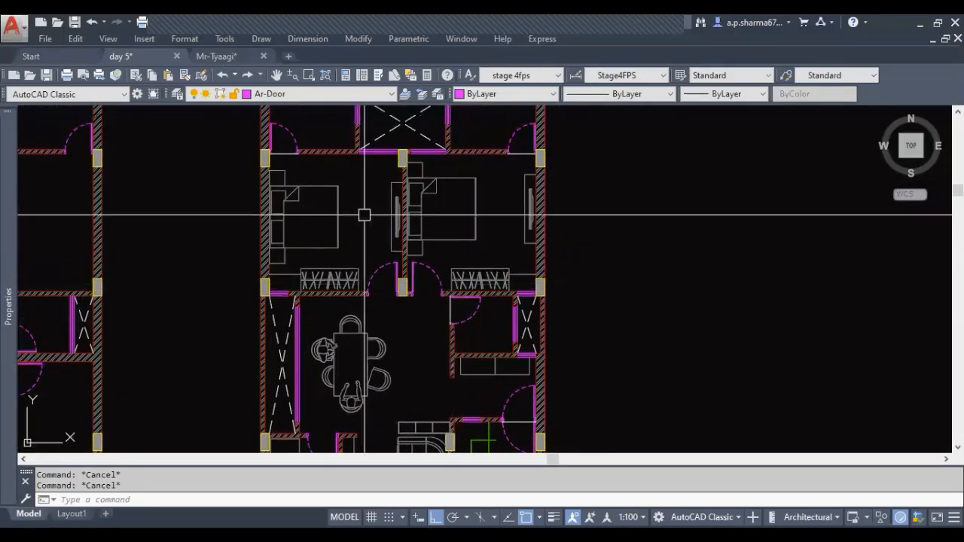
scroll(364, 215, up, 4)
middle_drag(353, 131, 450, 153)
scroll(500, 305, down, 2)
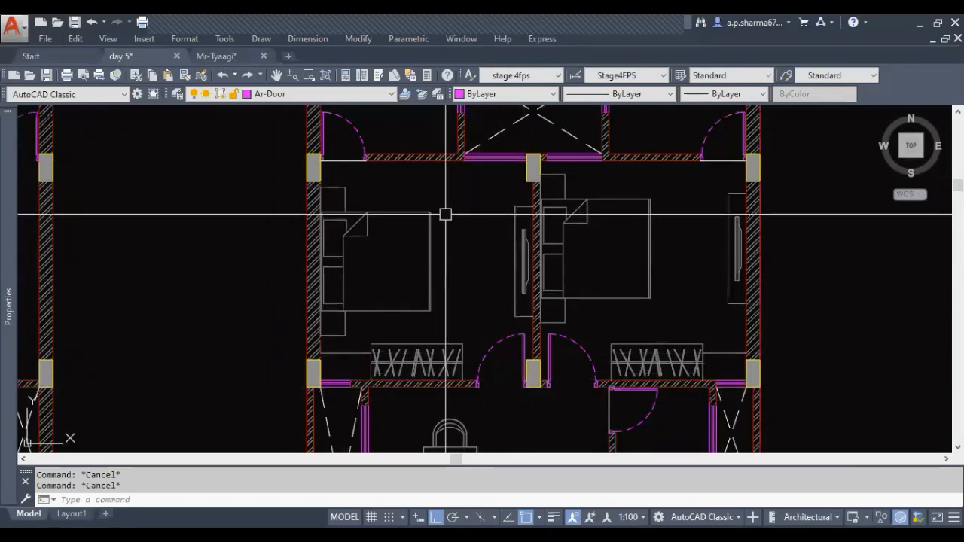
middle_drag(594, 341, 419, 351)
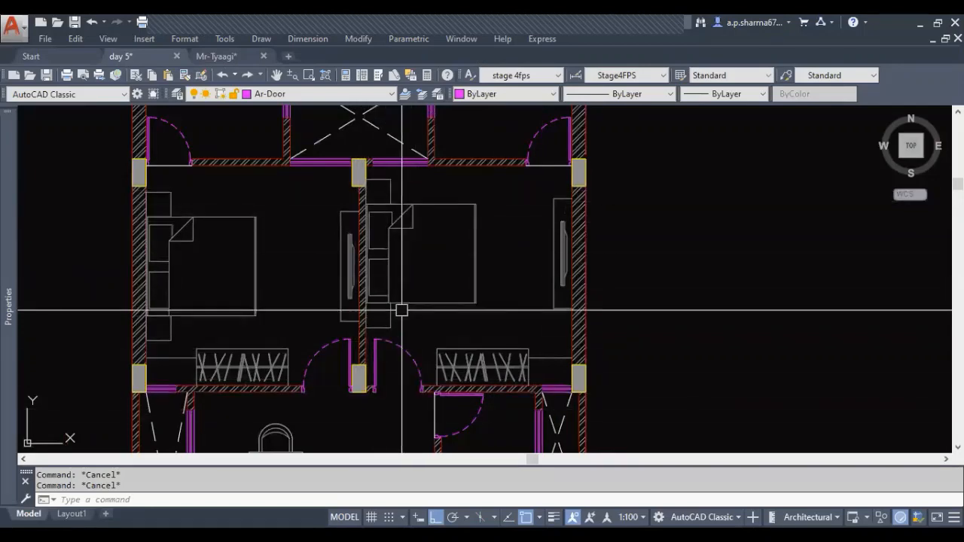
scroll(482, 219, down, 4)
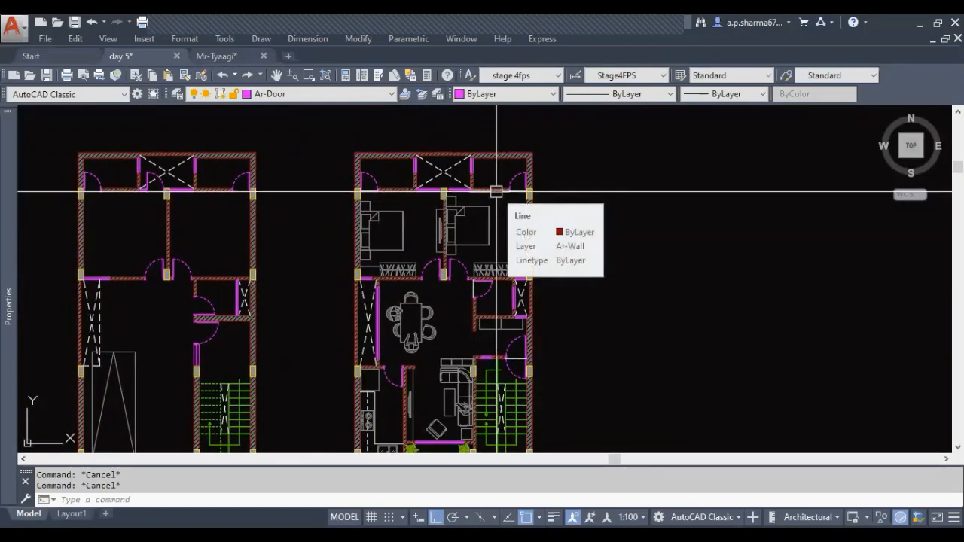
scroll(495, 243, up, 2)
middle_drag(495, 242, 490, 258)
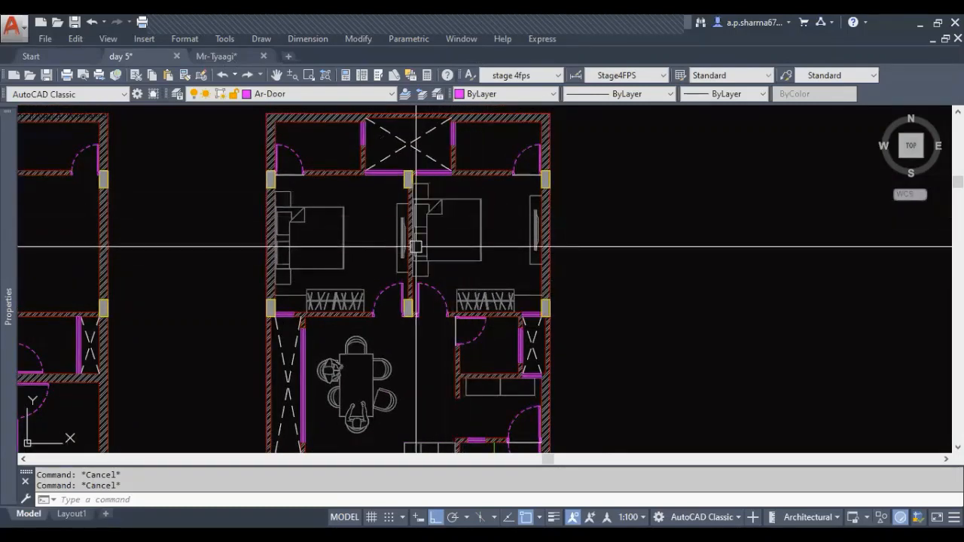
scroll(428, 260, up, 4)
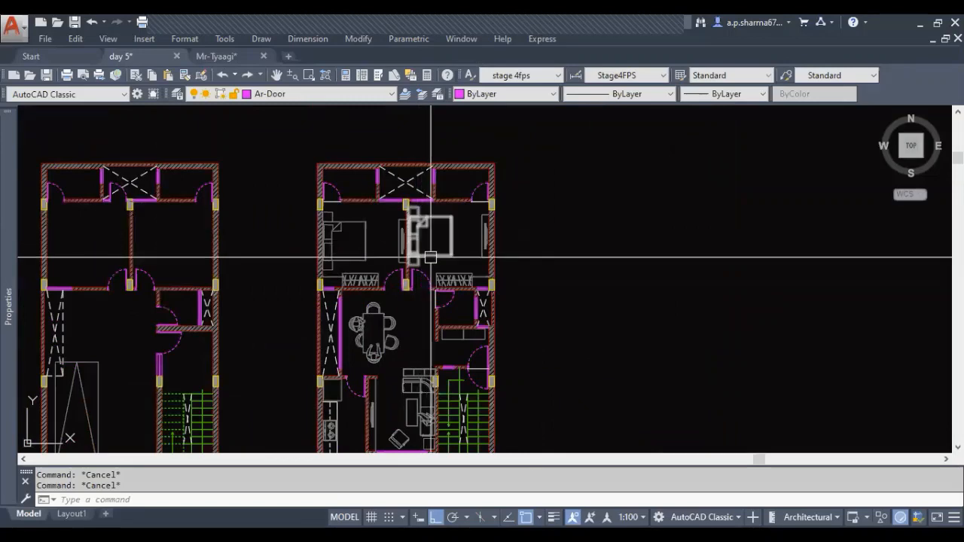
Draw a vertical line and a horizontal line crossing it in the empty space beside the second house's staircase
middle_drag(469, 310, 476, 248)
middle_drag(459, 370, 431, 359)
text(l)
key(Return)
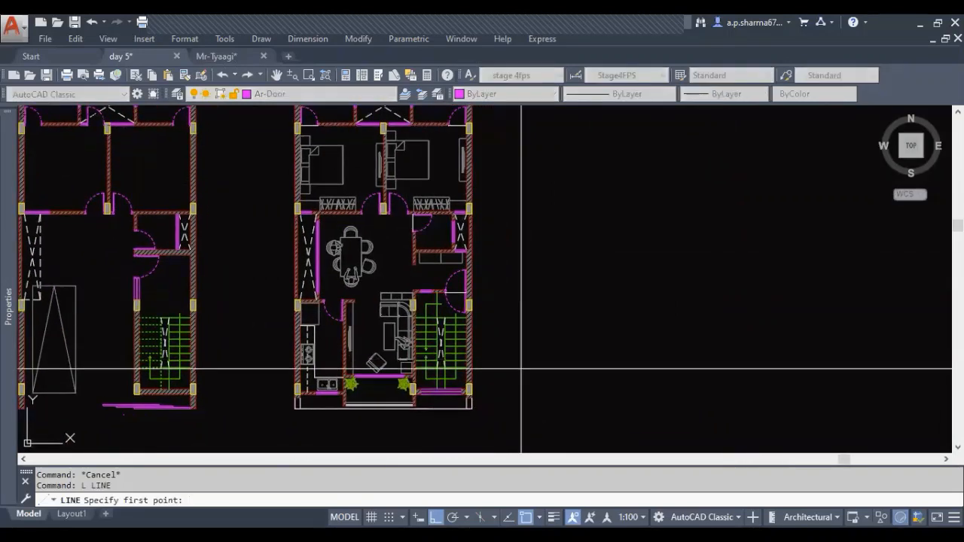
click(536, 380)
click(537, 311)
key(Return)
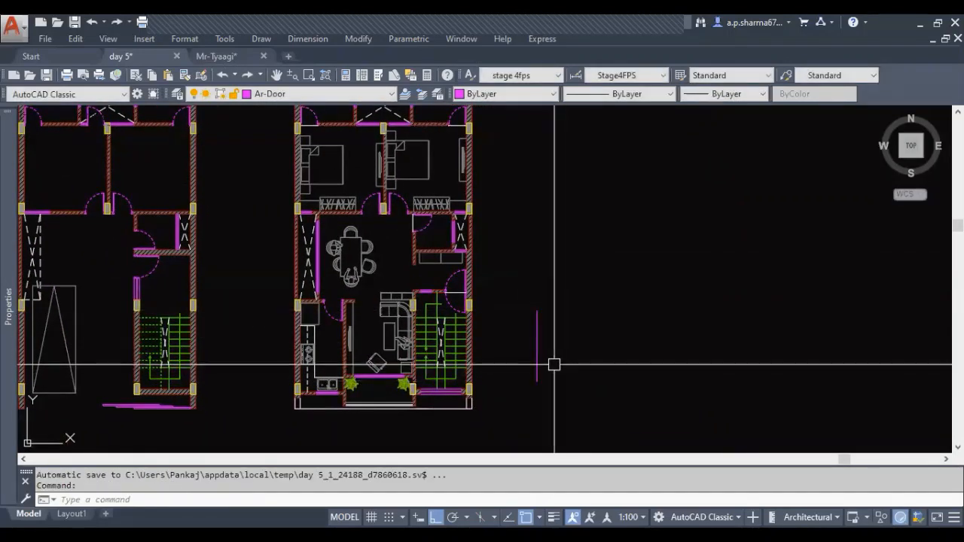
text(l)
key(Return)
click(567, 346)
key(Escape)
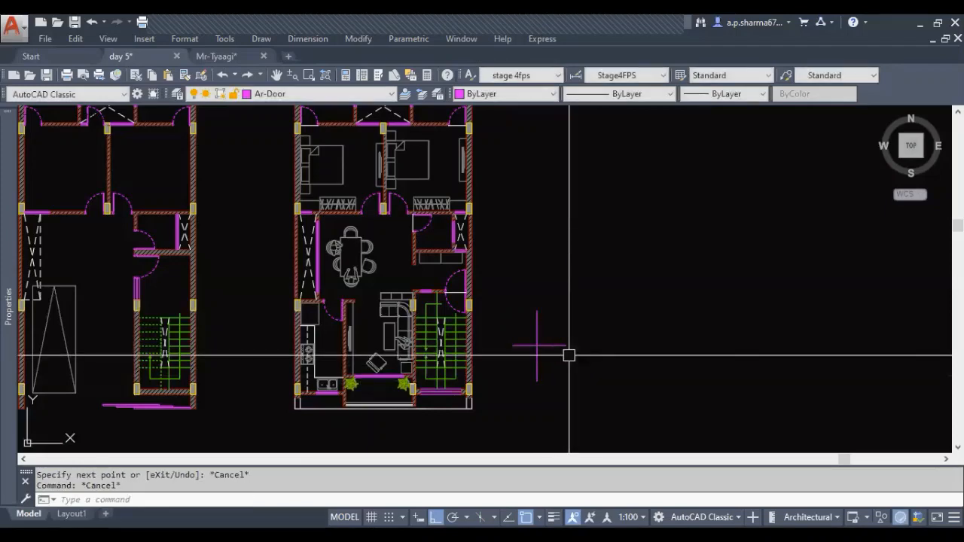
Add two short slanted lines at the horizontal line's right end to form an arrowhead pointing away from the plan
text(l)
key(Return)
scroll(568, 355, up, 2)
click(565, 340)
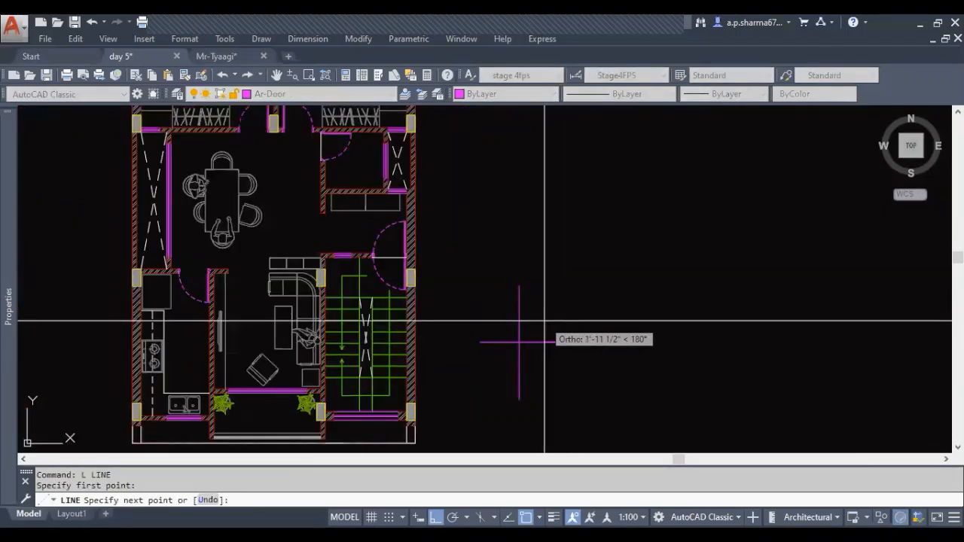
key(Escape)
key(Escape)
scroll(614, 335, down, 2)
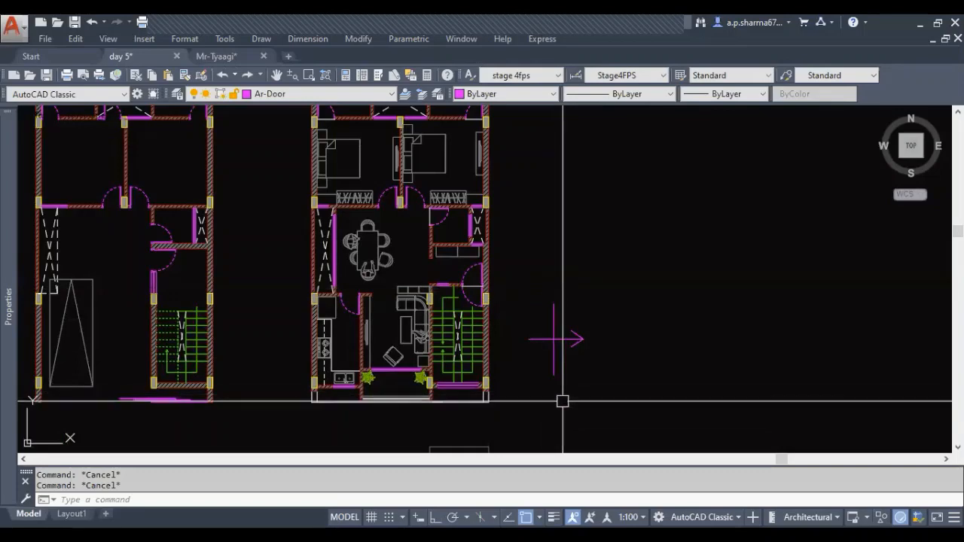
Examine the second house's kitchen and balcony end, then how the beds are oriented against the bedroom walls
middle_drag(528, 406, 573, 372)
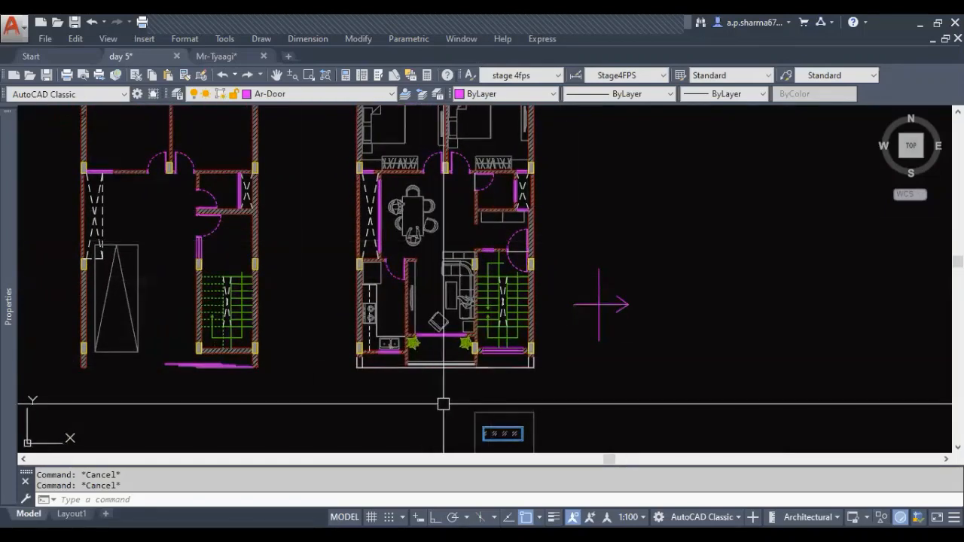
scroll(400, 398, up, 4)
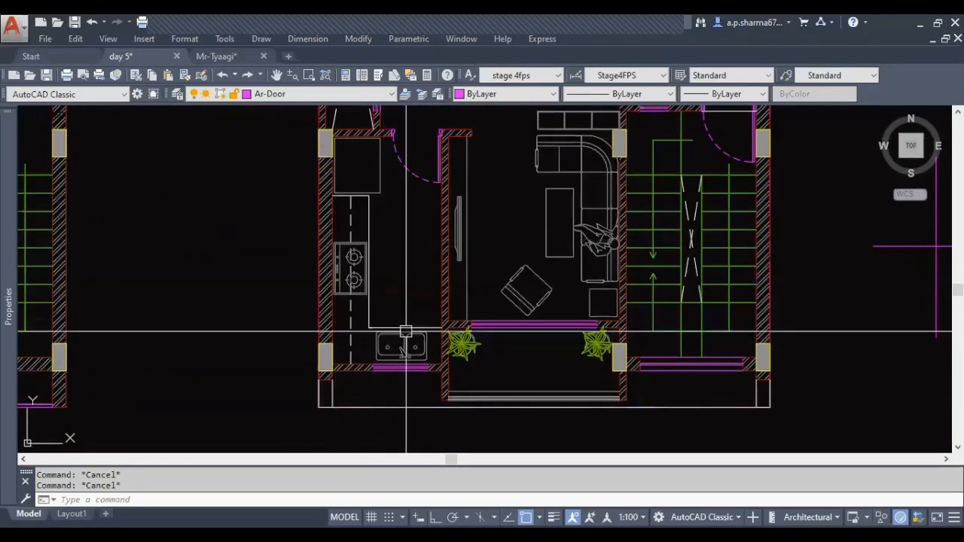
scroll(401, 384, down, 4)
middle_drag(402, 384, 332, 339)
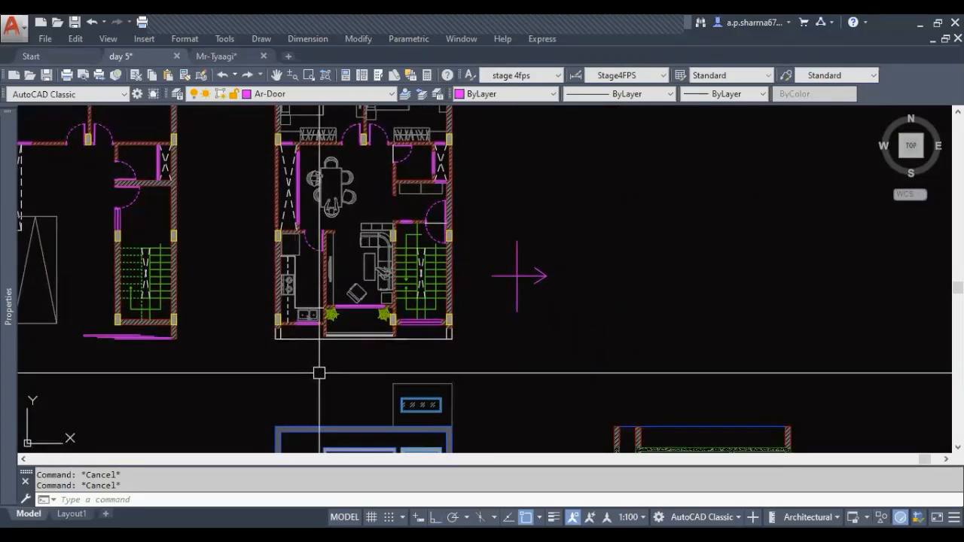
middle_drag(296, 275, 296, 395)
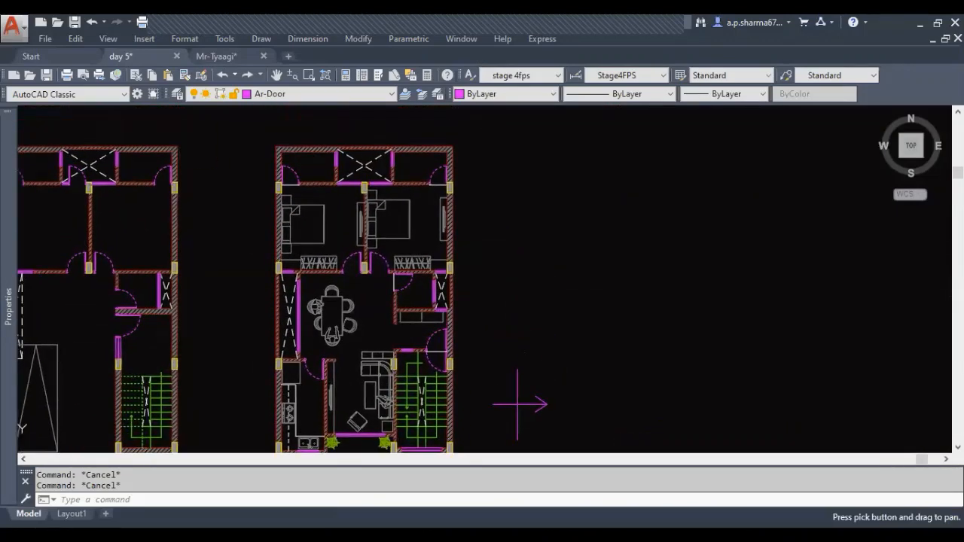
scroll(403, 267, up, 6)
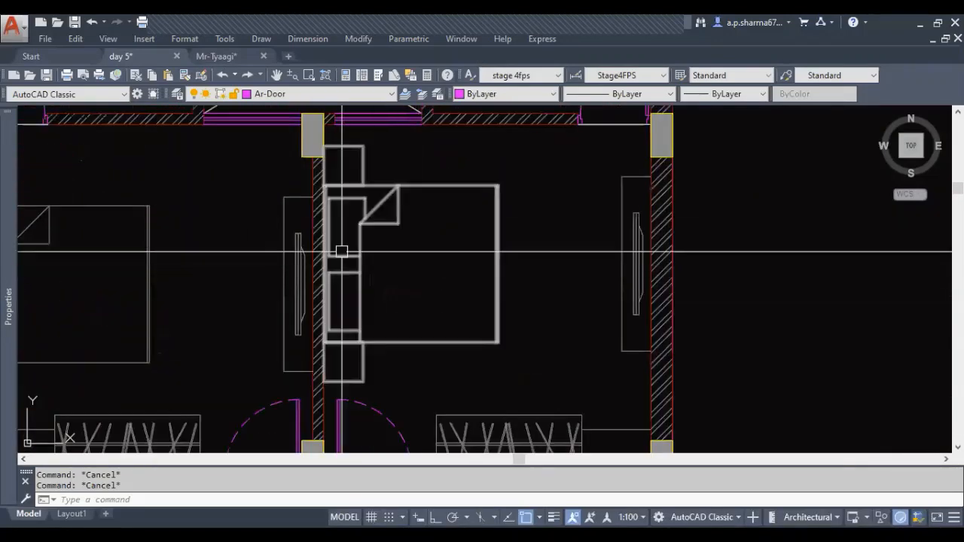
scroll(573, 249, down, 2)
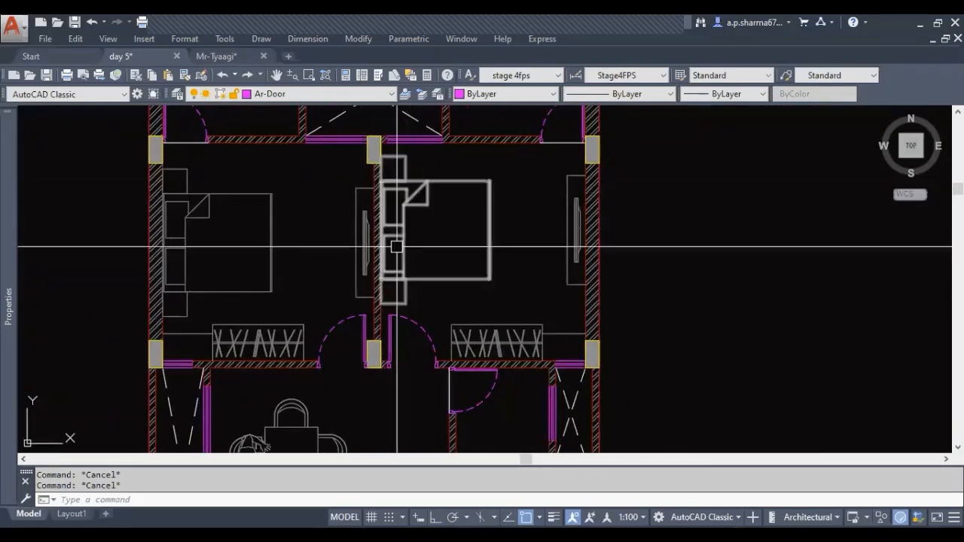
middle_drag(493, 298, 433, 325)
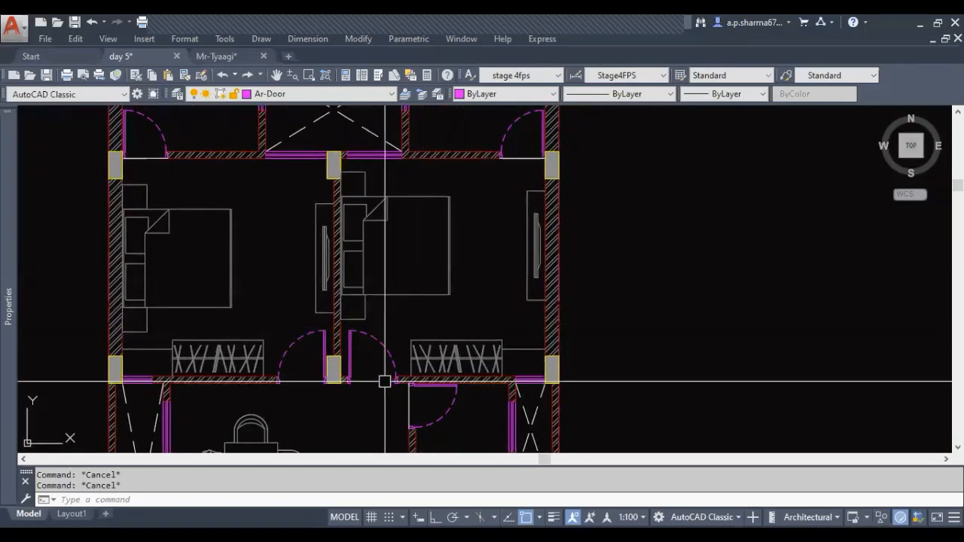
middle_drag(359, 389, 395, 373)
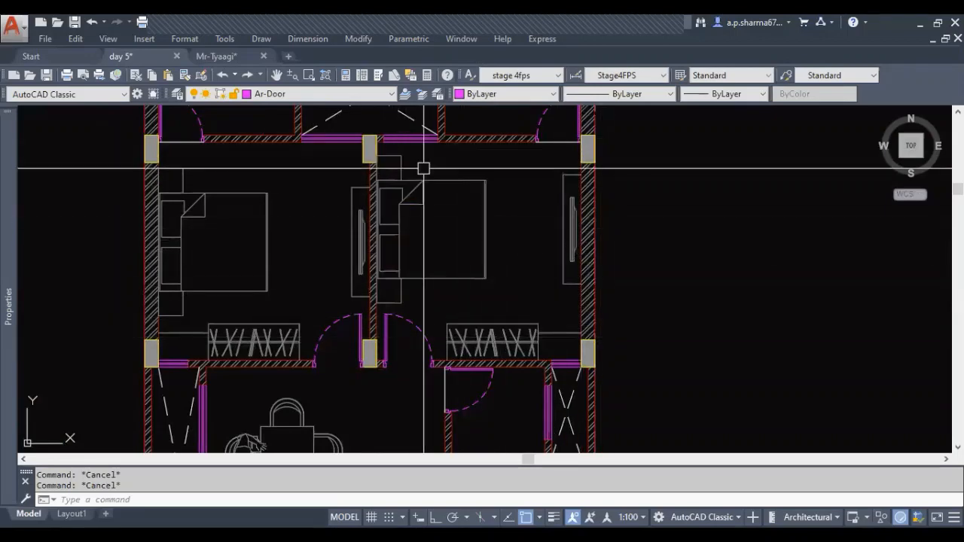
Examine the dining area, especially the six-seat table's position relative to the duct window, kitchen door and living room
scroll(555, 238, down, 2)
middle_drag(522, 315, 513, 159)
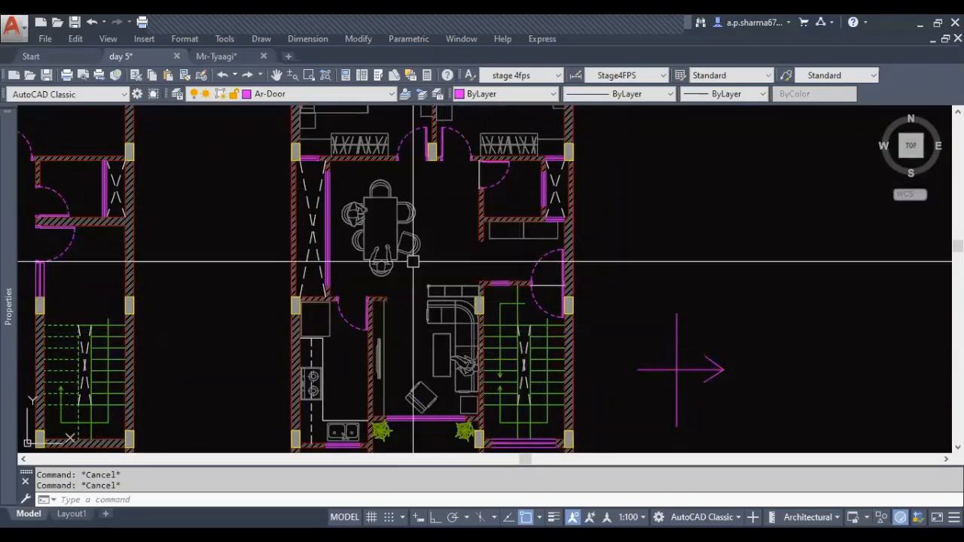
scroll(338, 244, up, 2)
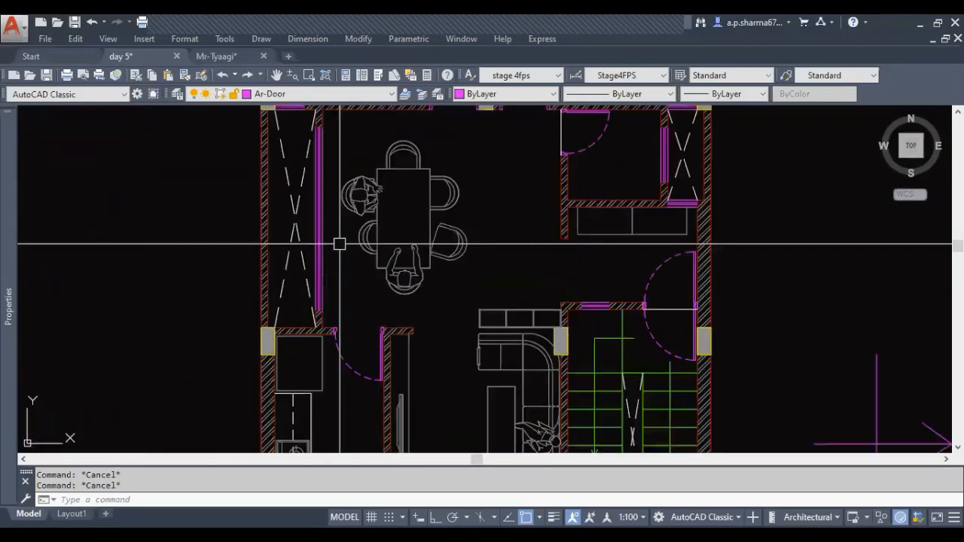
mouse_move(432, 335)
middle_down()
mouse_move(437, 296)
mouse_move(432, 327)
middle_up()
scroll(436, 296, down, 2)
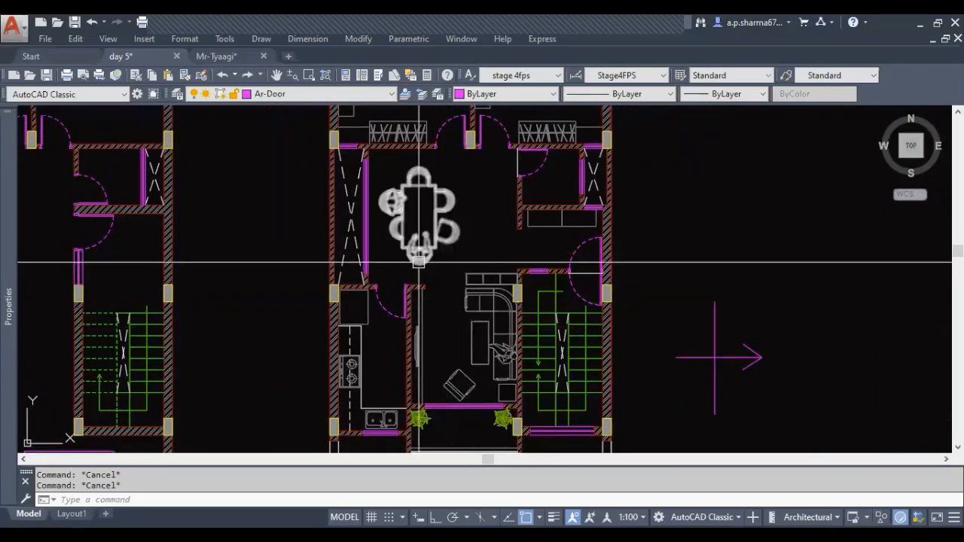
middle_drag(441, 271, 440, 295)
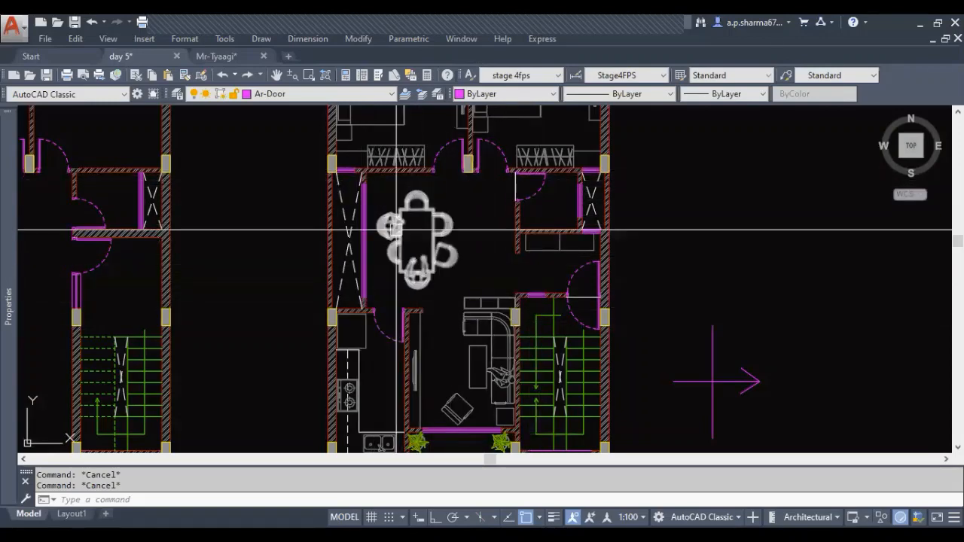
scroll(396, 232, up, 4)
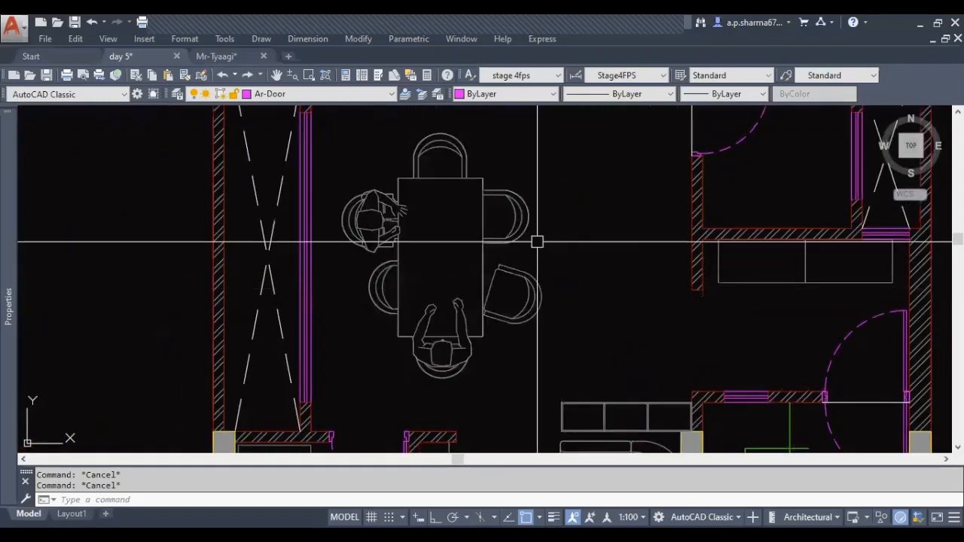
scroll(459, 269, down, 2)
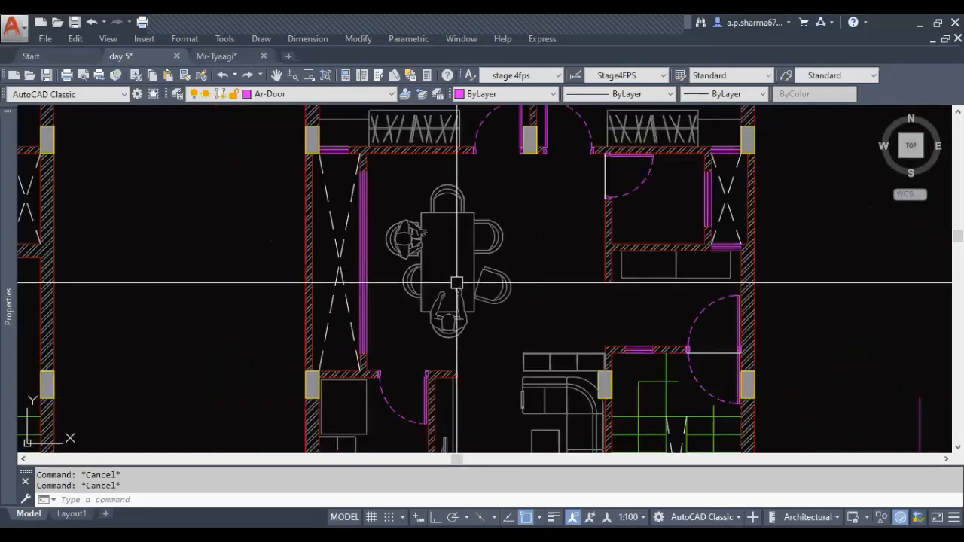
scroll(497, 309, down, 2)
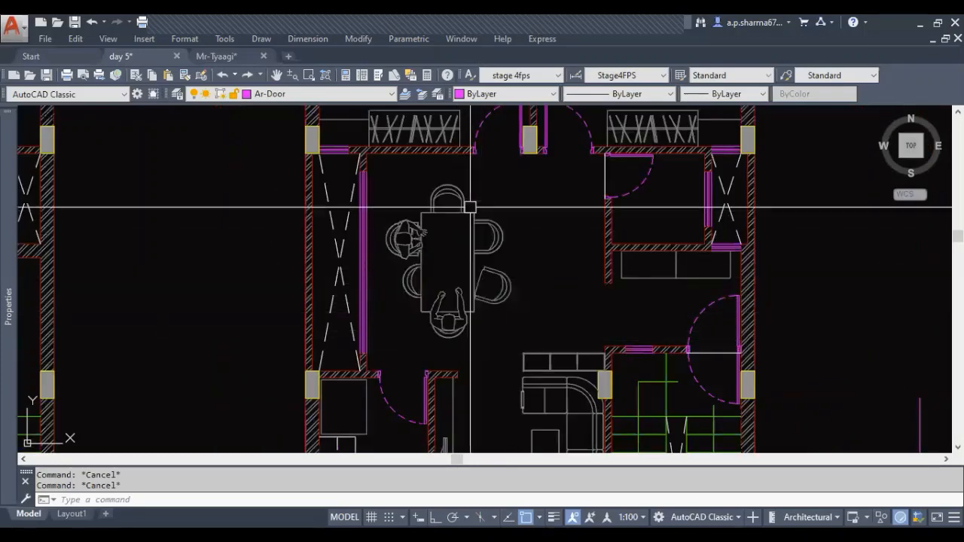
scroll(533, 303, down, 3)
middle_drag(538, 304, 508, 317)
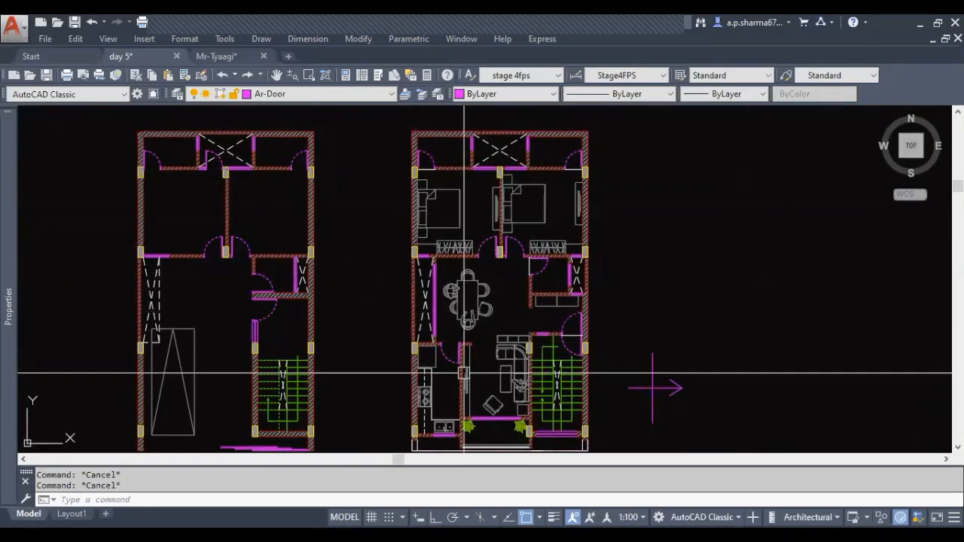
scroll(457, 313, up, 6)
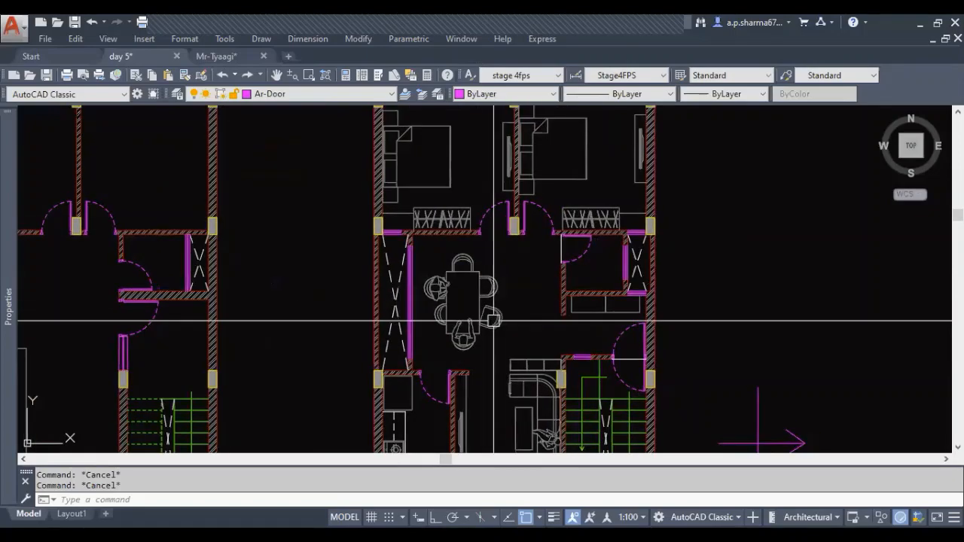
scroll(447, 297, down, 2)
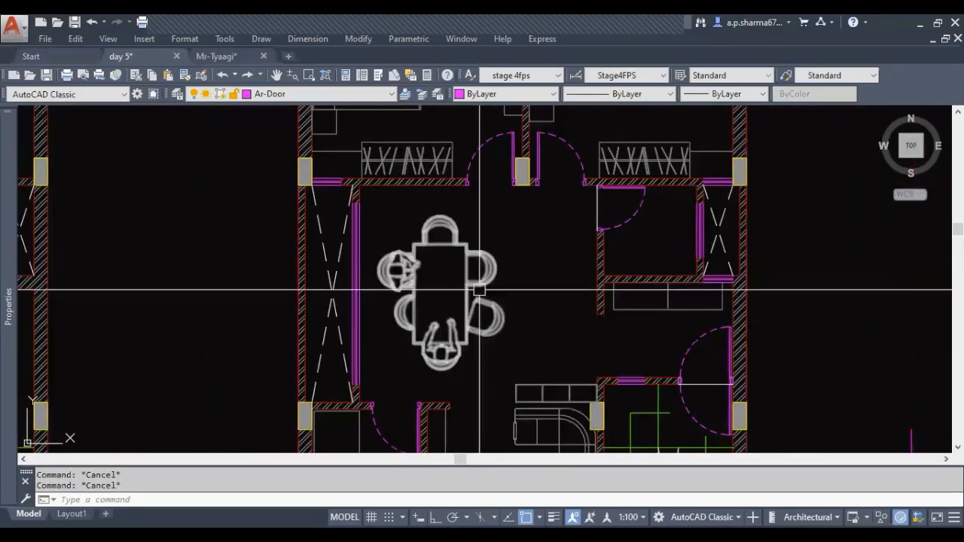
Measure the width of the dining table along its upper edge
scroll(431, 293, up, 3)
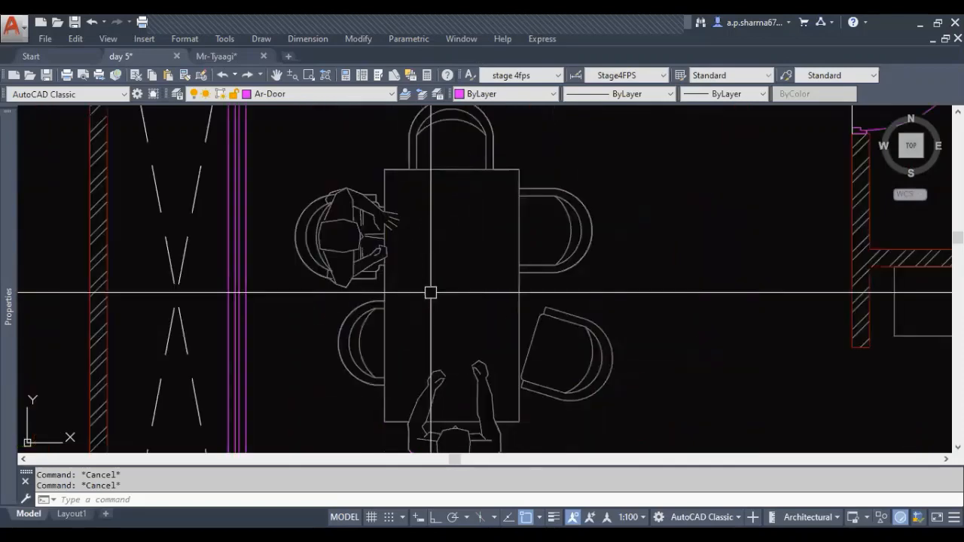
text(i)
key(Return)
click(385, 169)
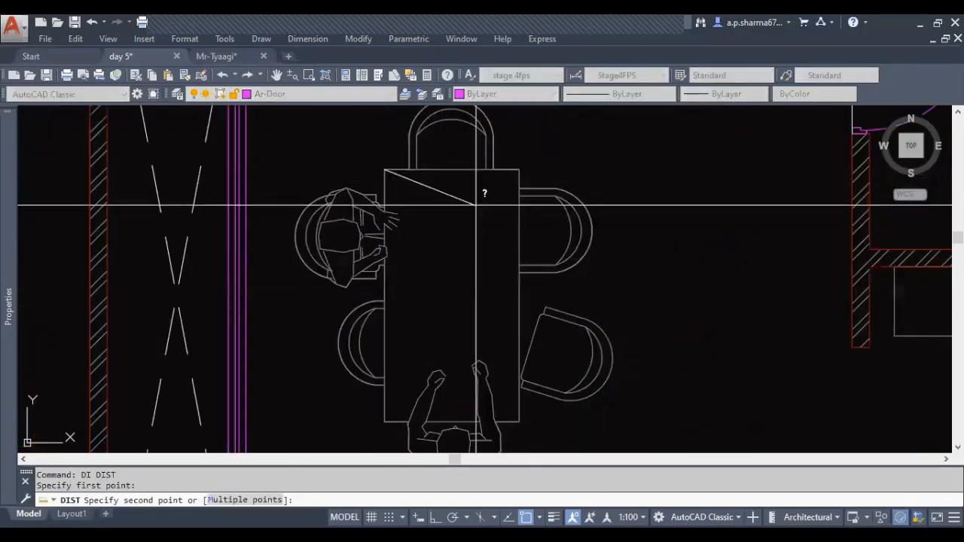
click(520, 169)
scroll(468, 301, down, 4)
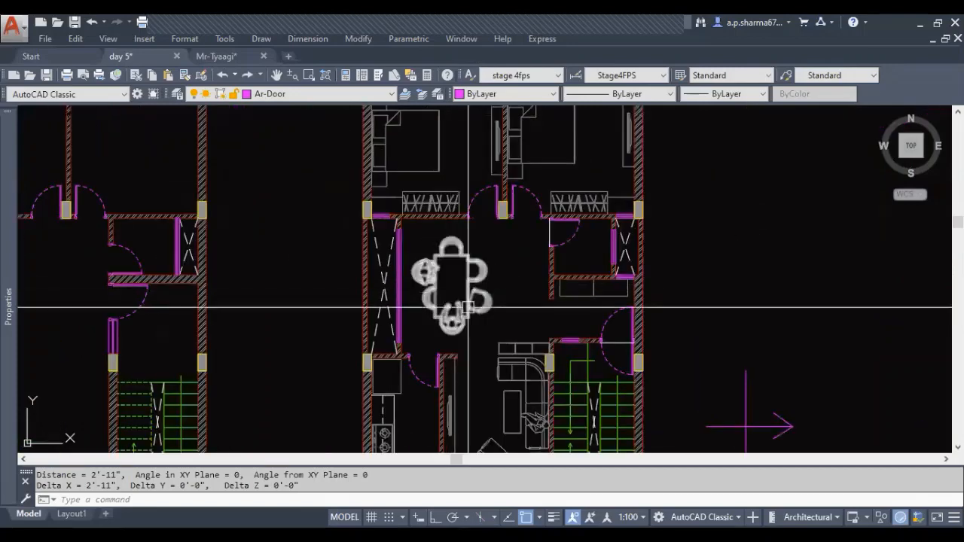
key(Escape)
Copy the six-seat dining set from the second house plan to the empty area beside the plan, above the direction arrow
scroll(447, 314, up, 2)
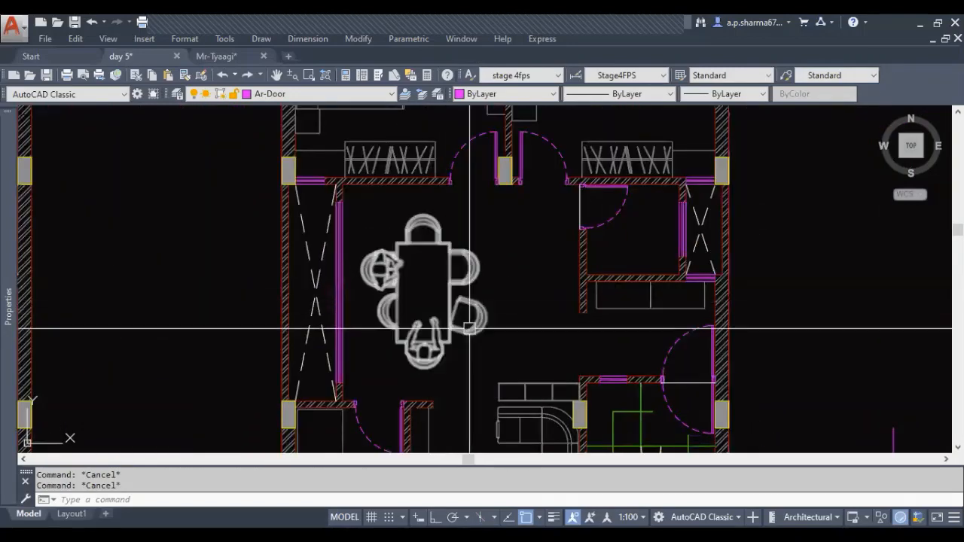
middle_drag(465, 331, 437, 332)
scroll(428, 332, down, 4)
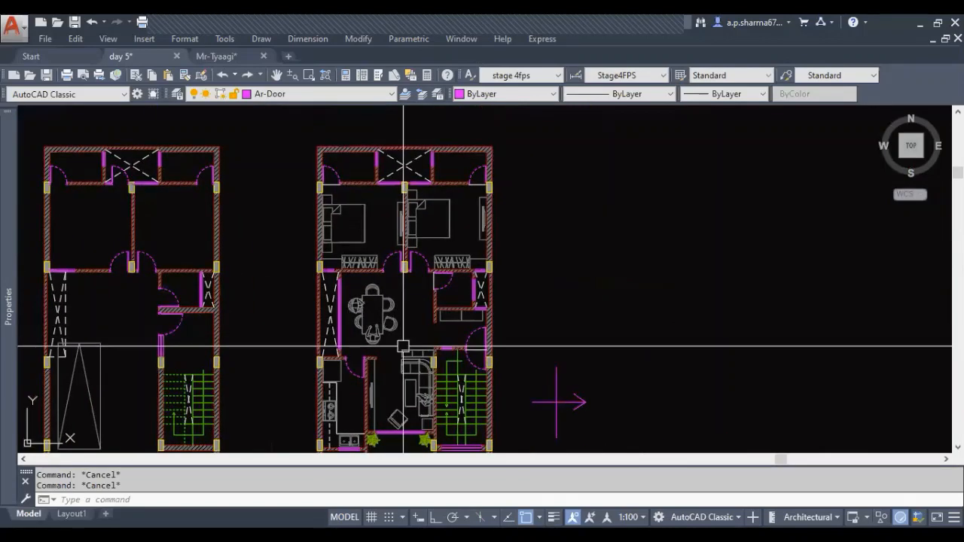
click(394, 350)
text(o)
key(Return)
click(394, 351)
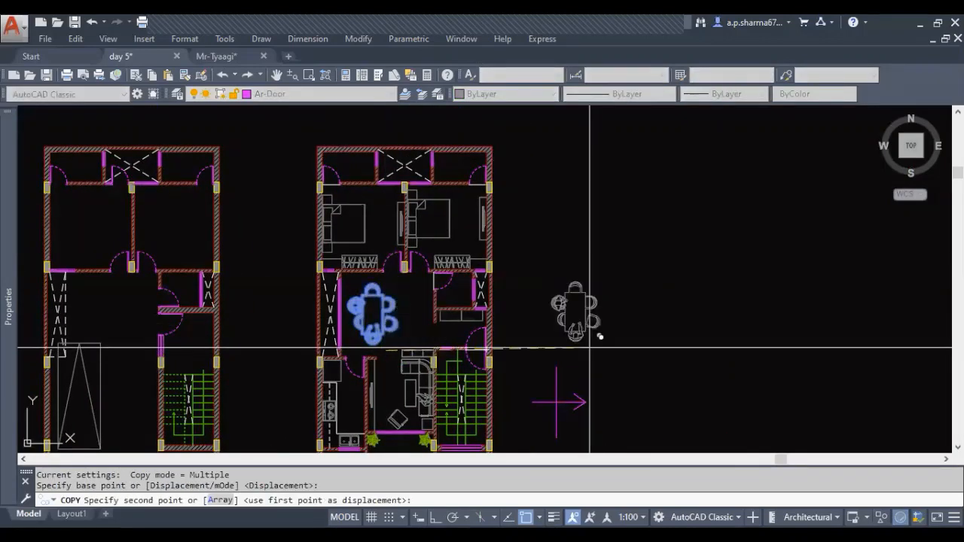
click(676, 327)
key(Escape)
Scale the copied dining set by a factor of 6 from a base point near the table's lower edge
middle_drag(677, 328, 538, 389)
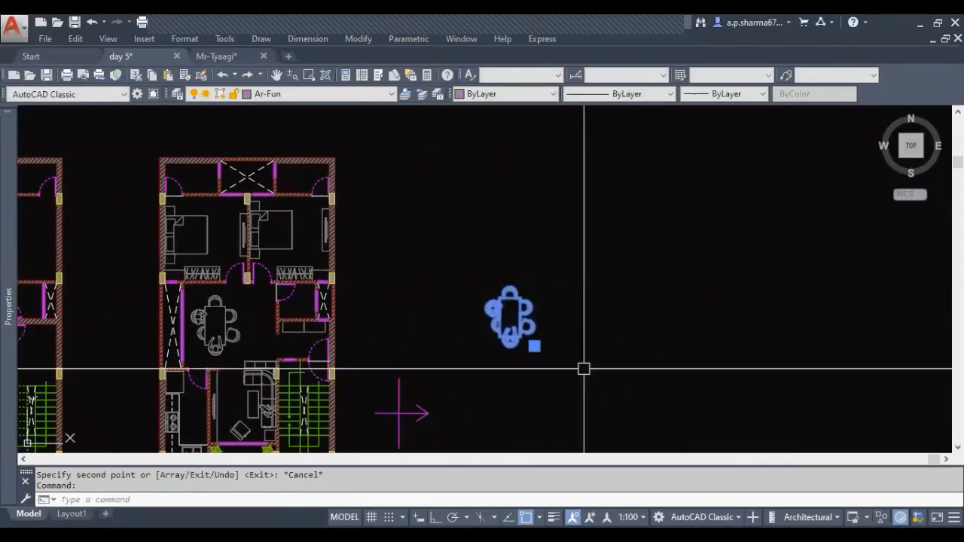
scroll(572, 355, up, 2)
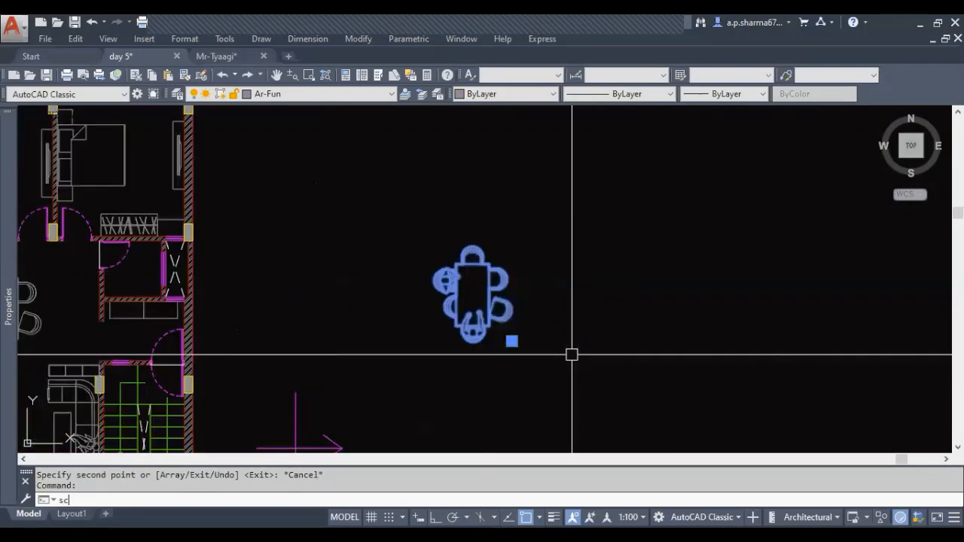
text(sc)
key(Return)
click(473, 329)
text(6)
key(Return)
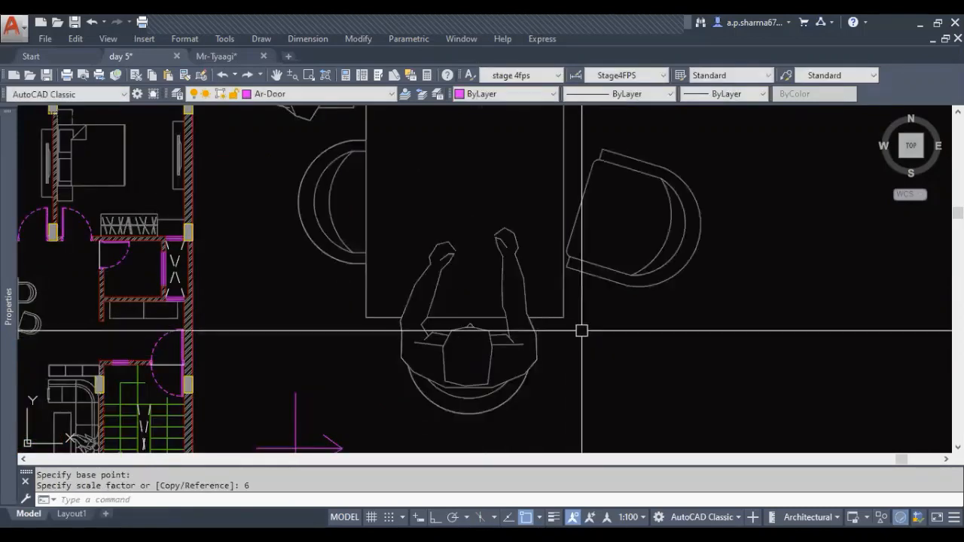
scroll(581, 329, down, 3)
key(Escape)
middle_drag(501, 370, 521, 372)
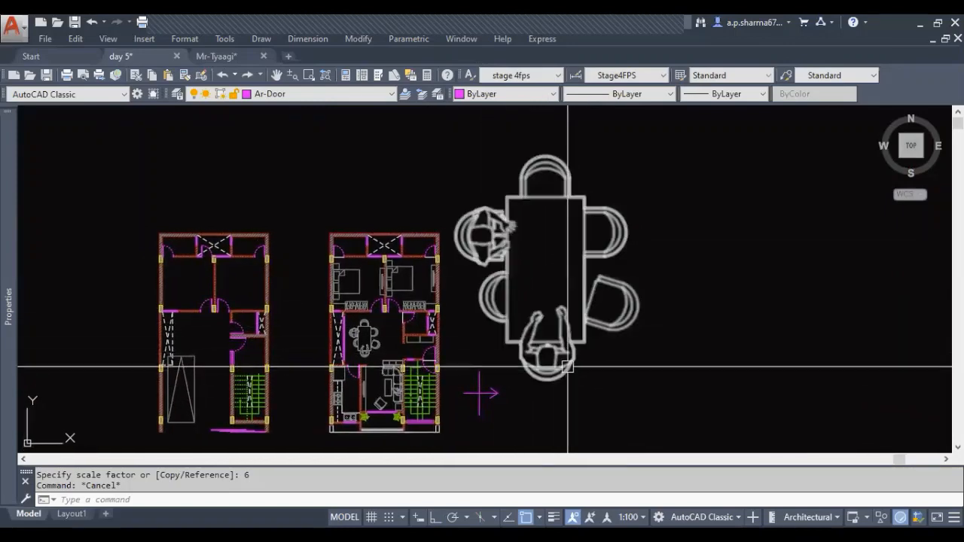
scroll(556, 316, up, 4)
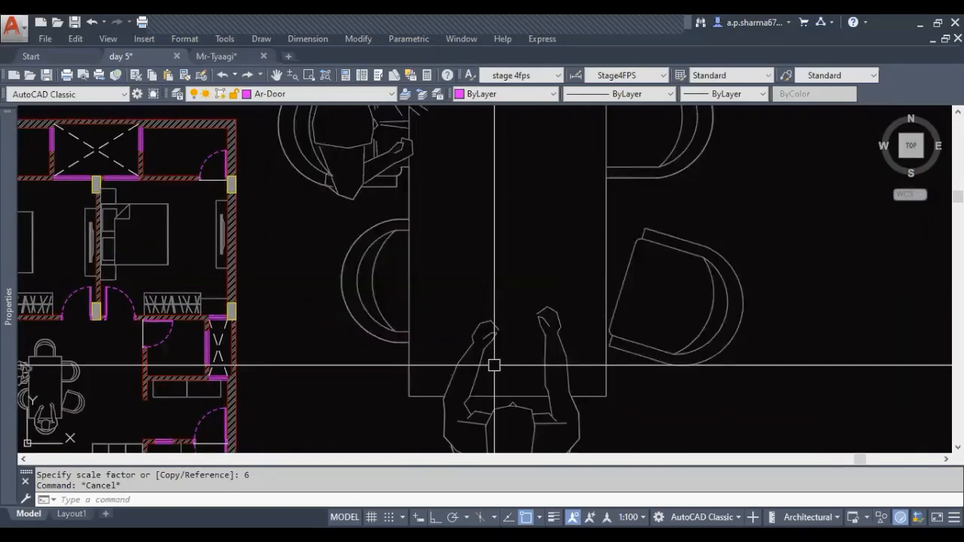
scroll(494, 365, down, 2)
scroll(560, 369, up, 4)
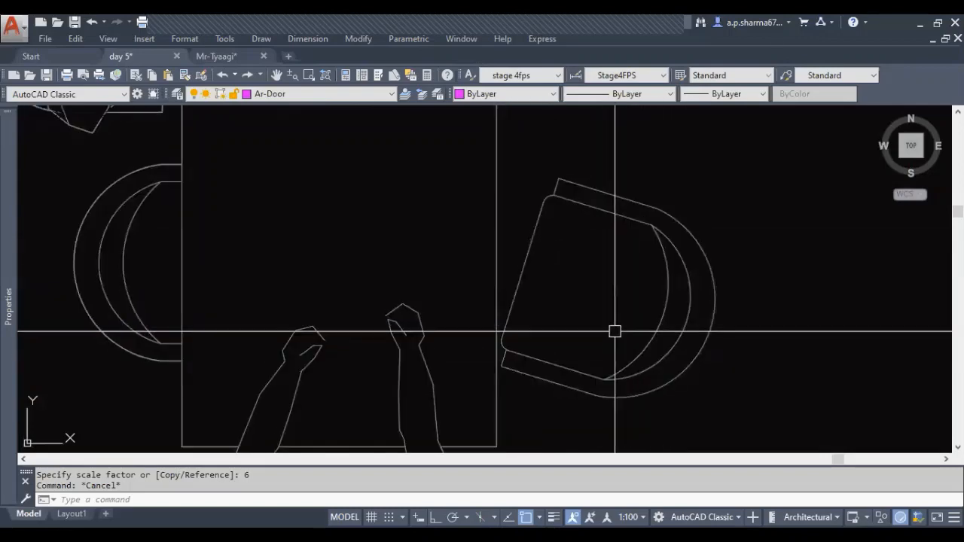
scroll(615, 332, down, 4)
click(592, 349)
scroll(592, 340, up, 2)
middle_drag(592, 340, 584, 374)
text(s)
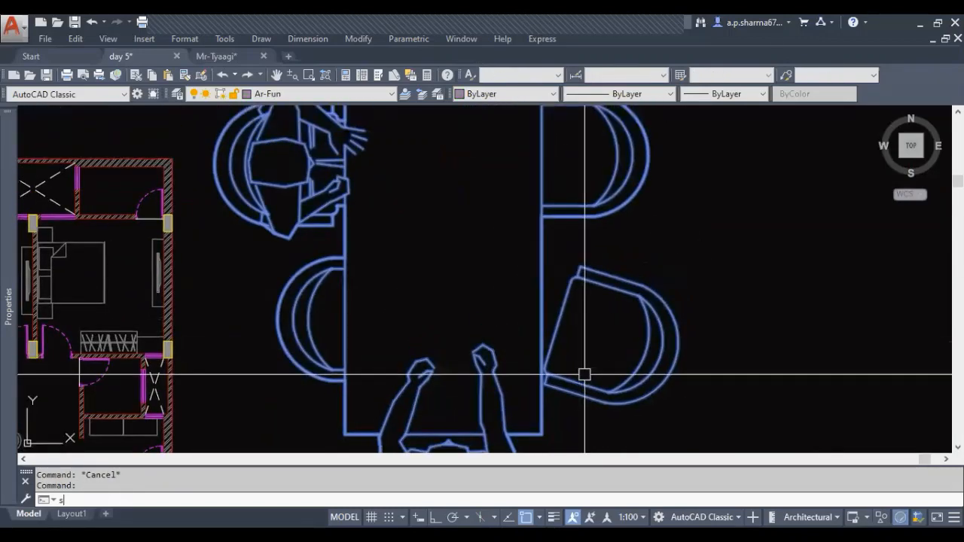
text(c)
key(Return)
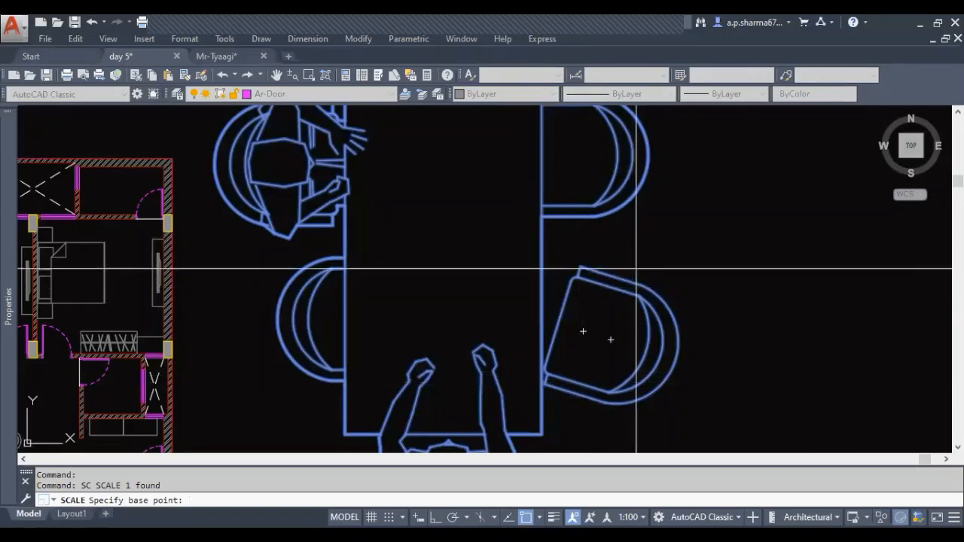
key(Escape)
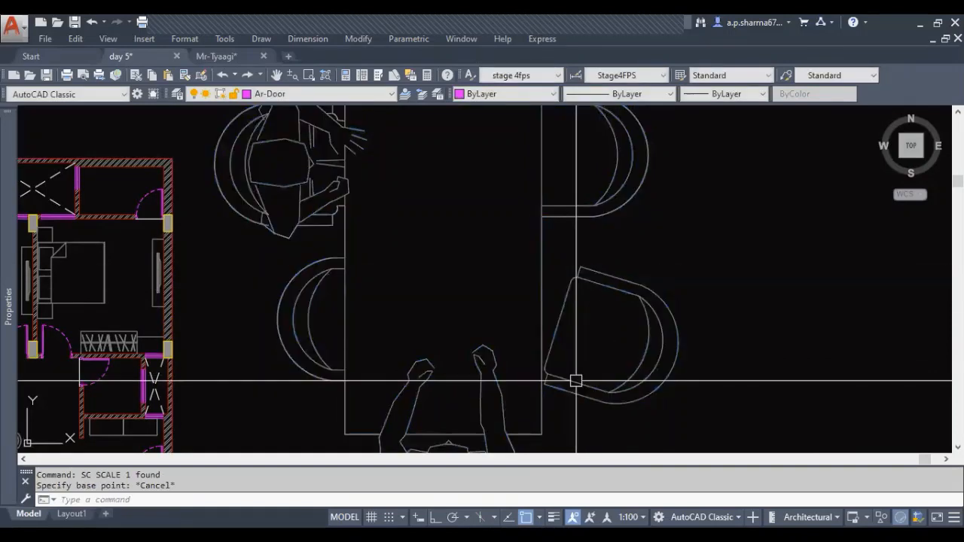
middle_drag(566, 381, 538, 383)
click(545, 386)
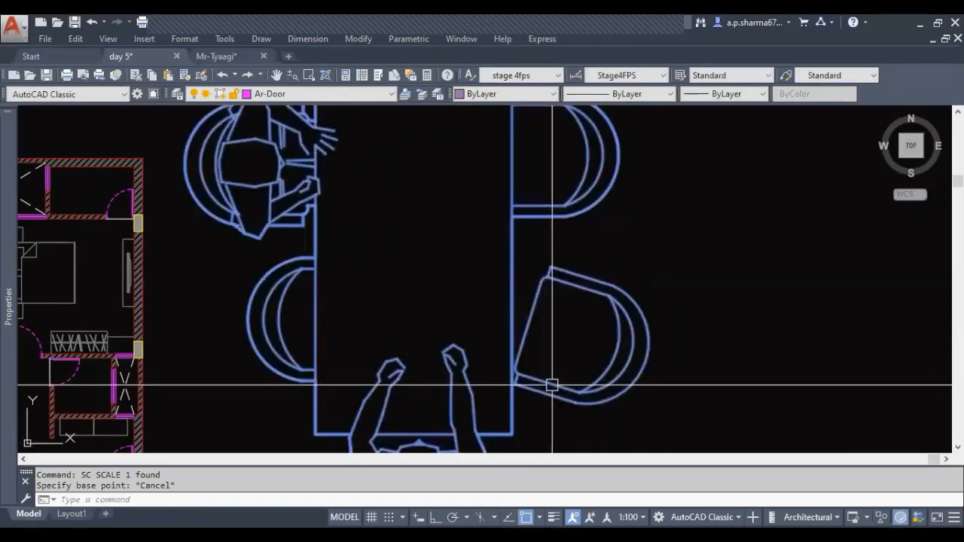
scroll(497, 361, down, 4)
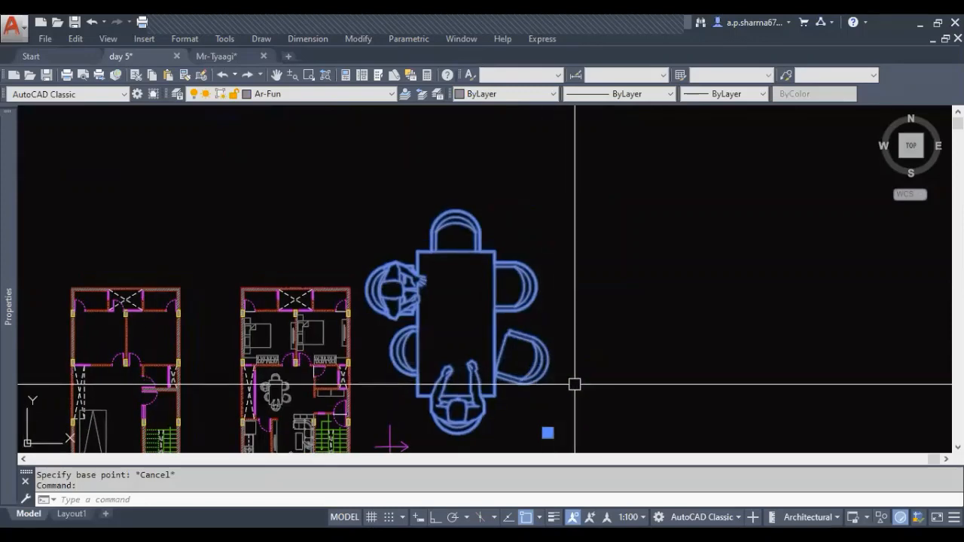
scroll(527, 385, up, 5)
key(Escape)
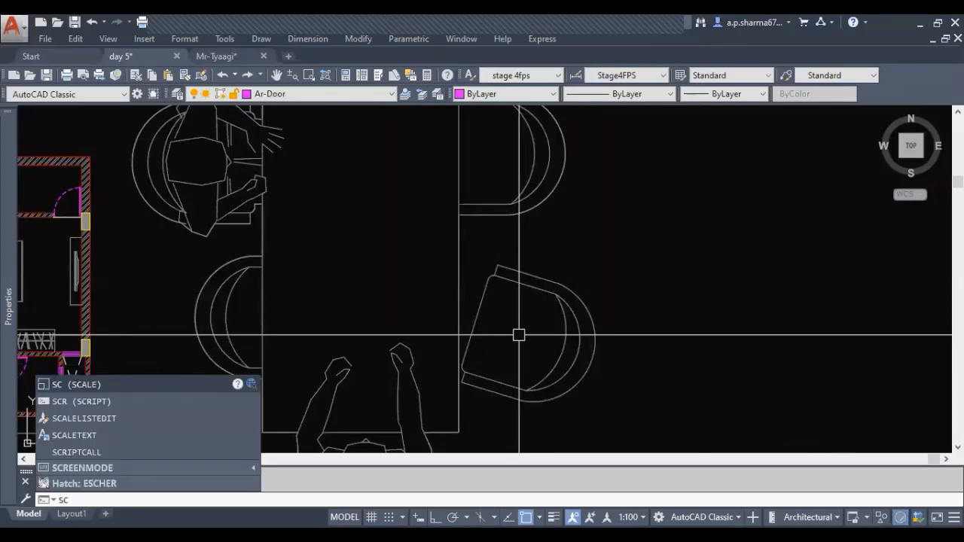
Try scaling the enlarged dining set by .5 from the midpoint of the angled chair's front edge, and undo it
key(Return)
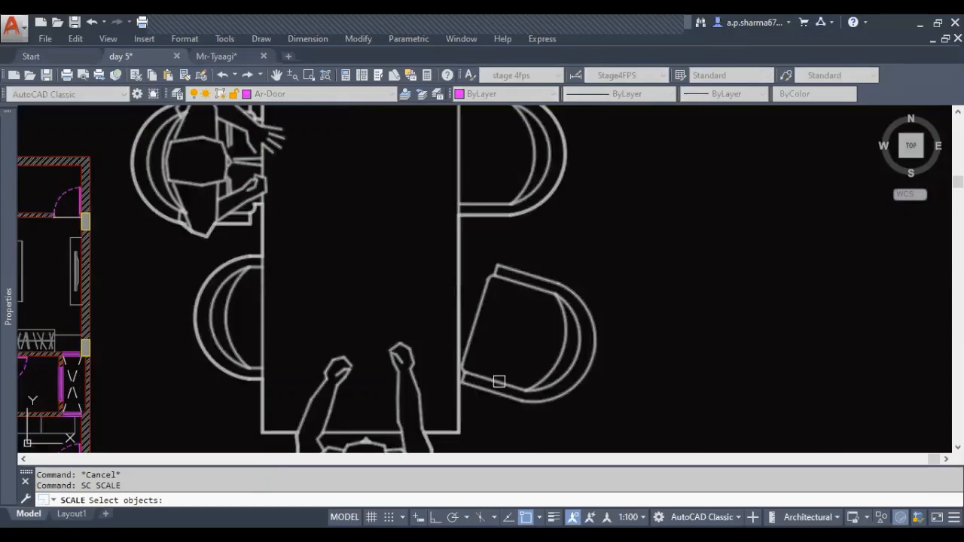
click(499, 381)
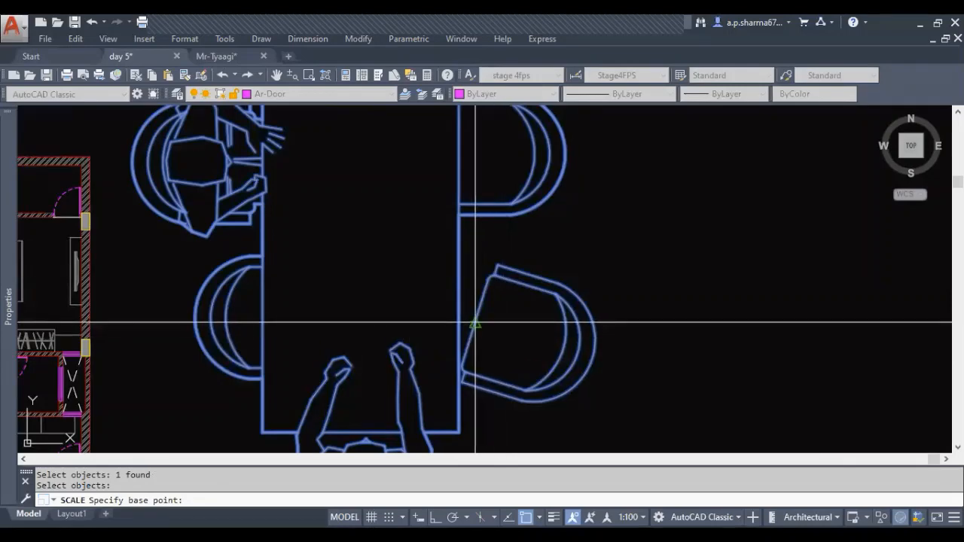
click(474, 323)
text(.5)
key(Return)
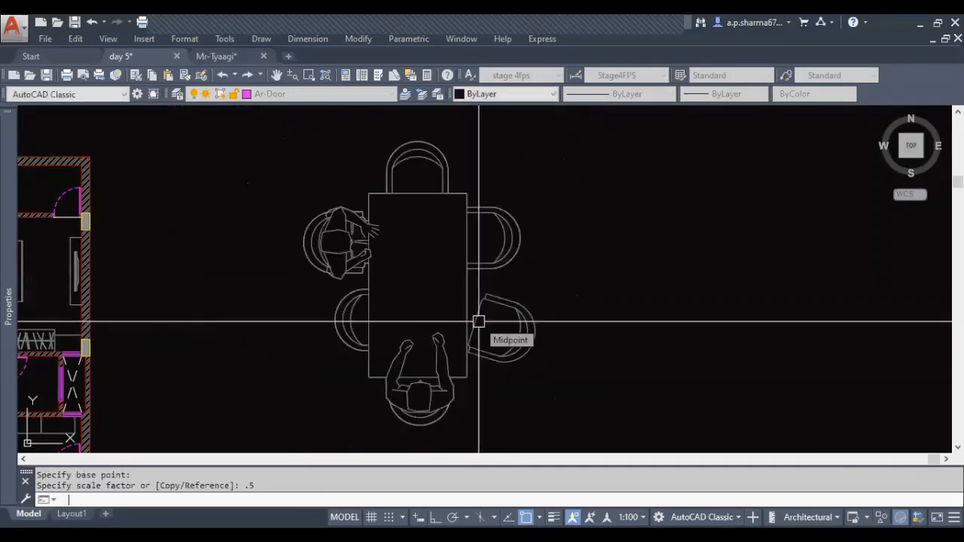
key(ctrl+z)
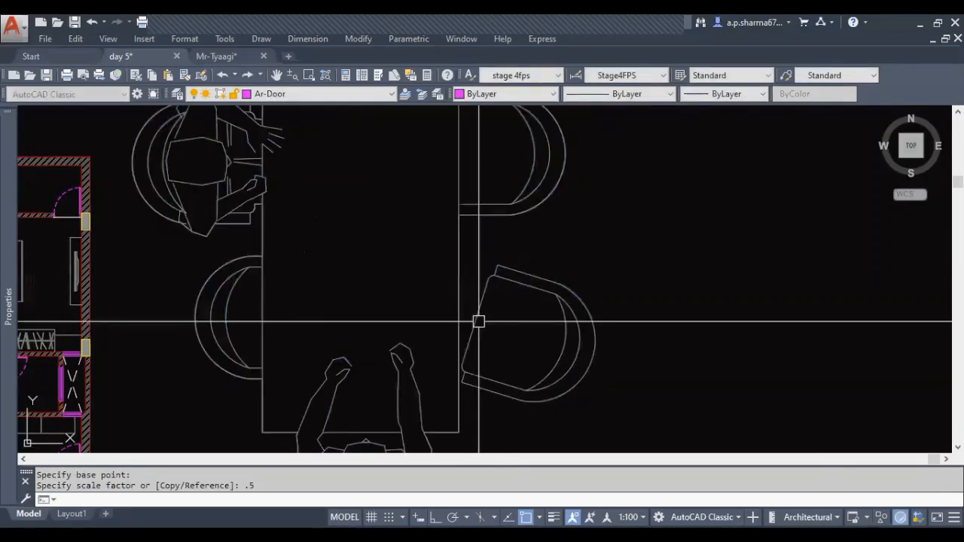
key(Escape)
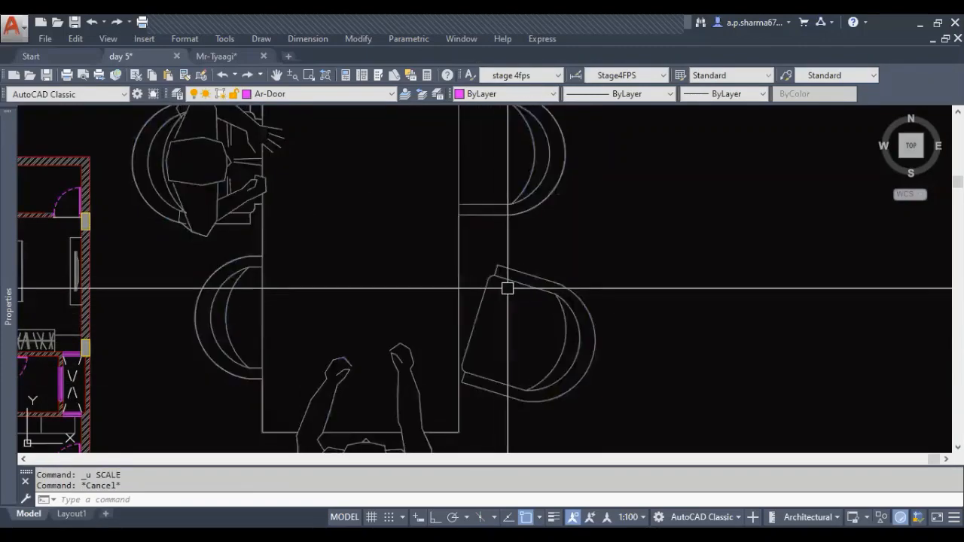
Start scaling the enlarged dining set, using the midpoint of the angled chair's lower edge as base point
click(493, 375)
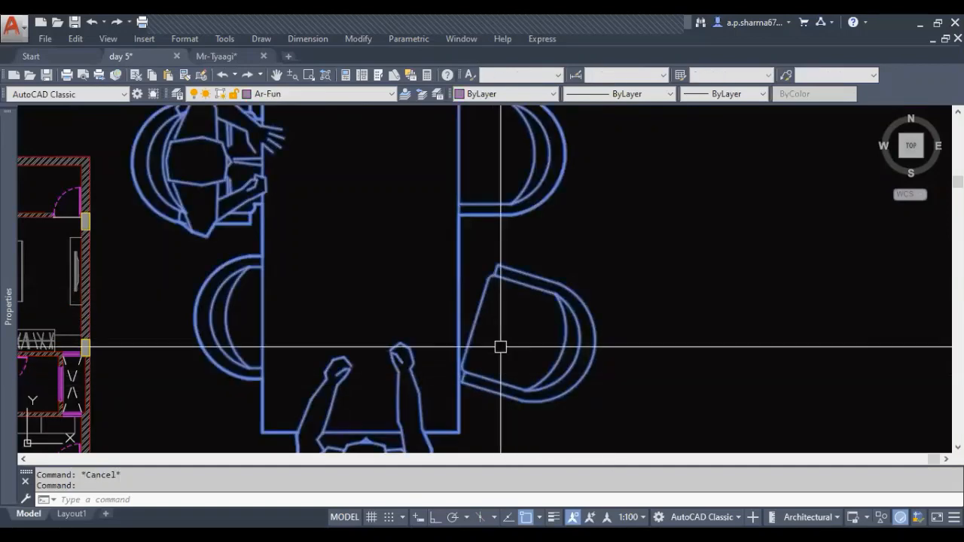
key(Escape)
click(491, 373)
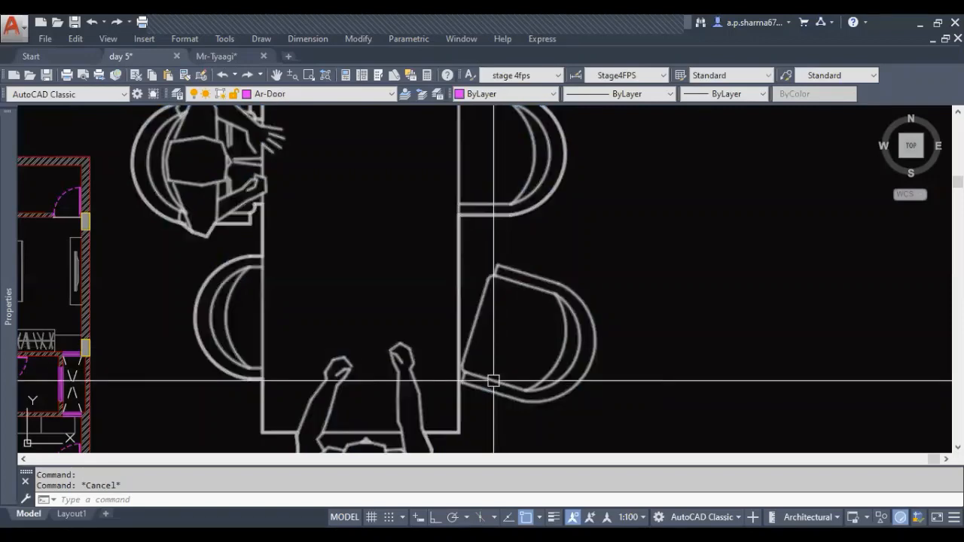
key(Return)
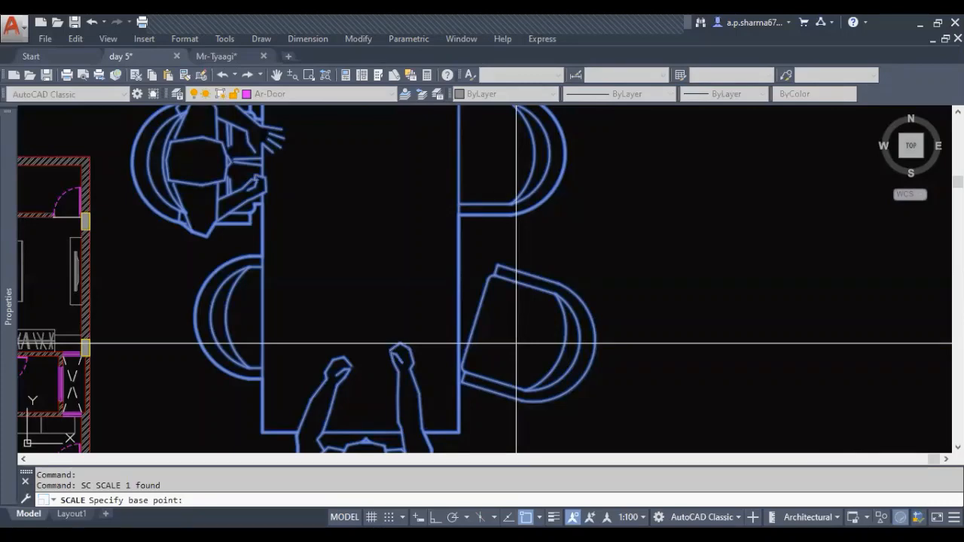
click(497, 382)
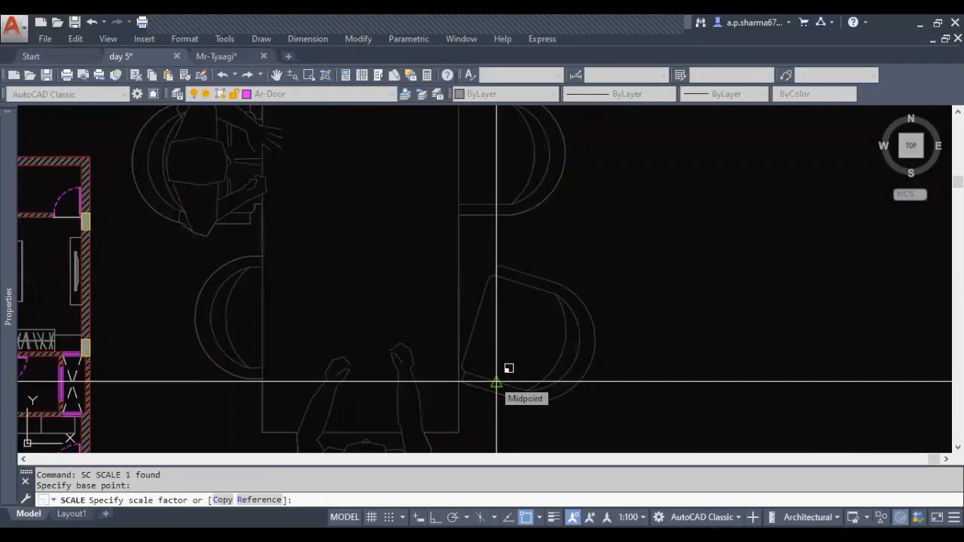
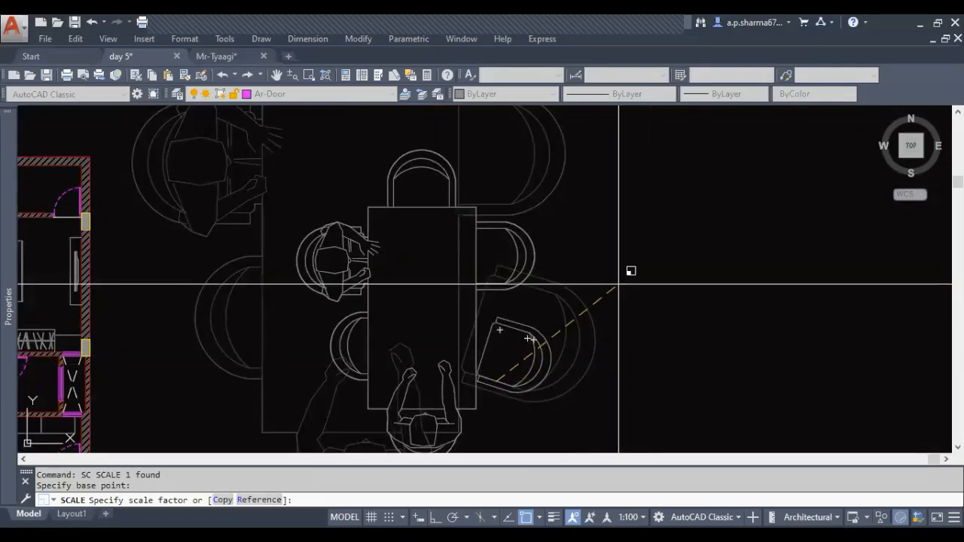
Scale the enlarged dining set by reference, using the angled chair's width as the reference length and 1.5' as the new length
text(r)
key(Return)
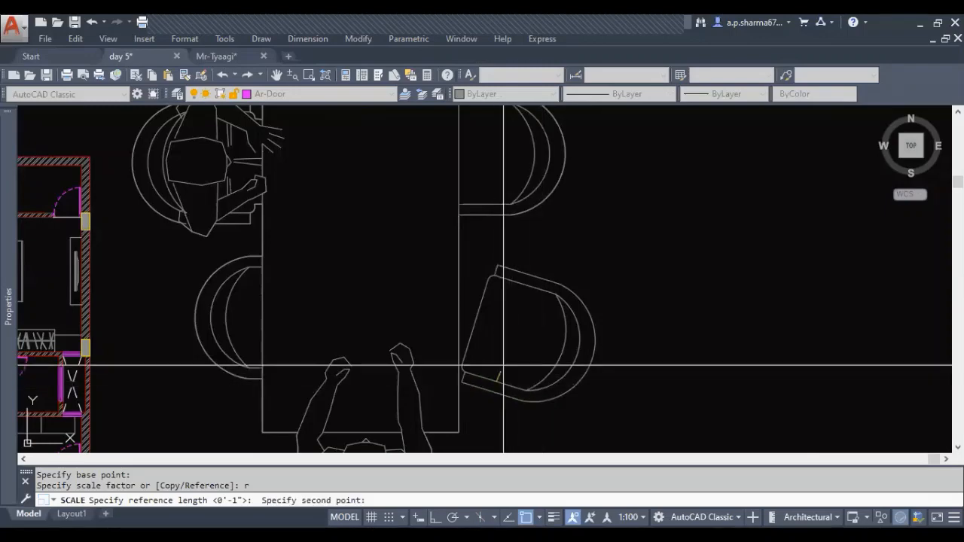
click(526, 284)
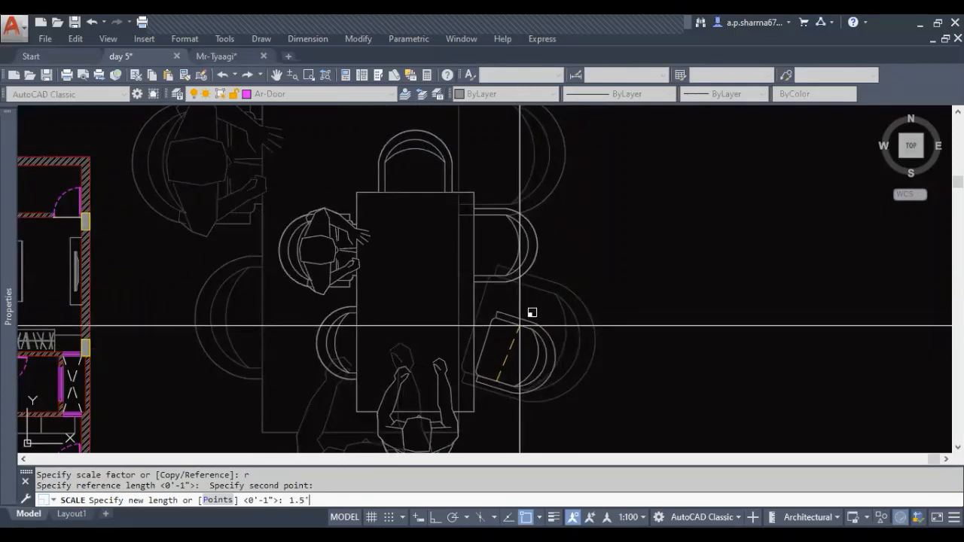
key(Return)
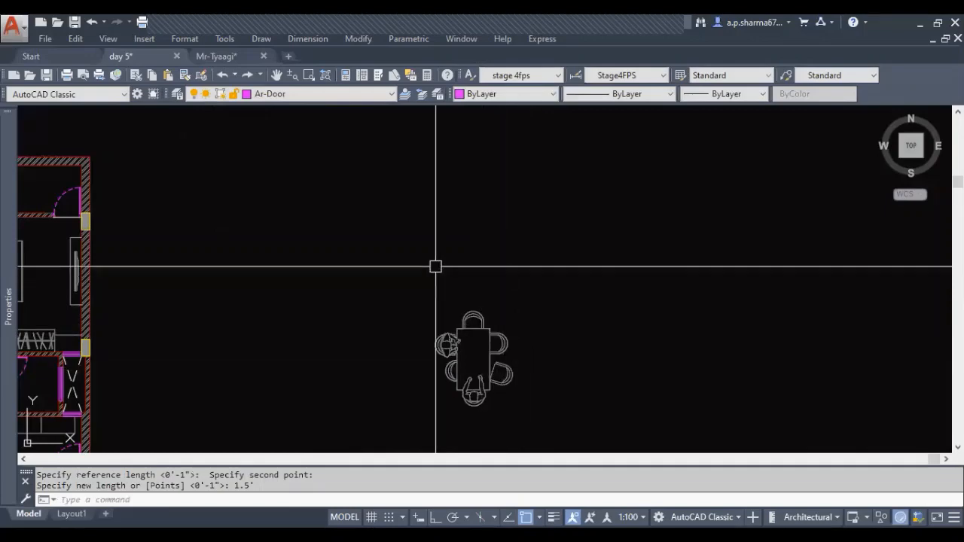
Measure the rescaled angled chair's width between the midpoints of its lower and upper edges
scroll(503, 384, up, 8)
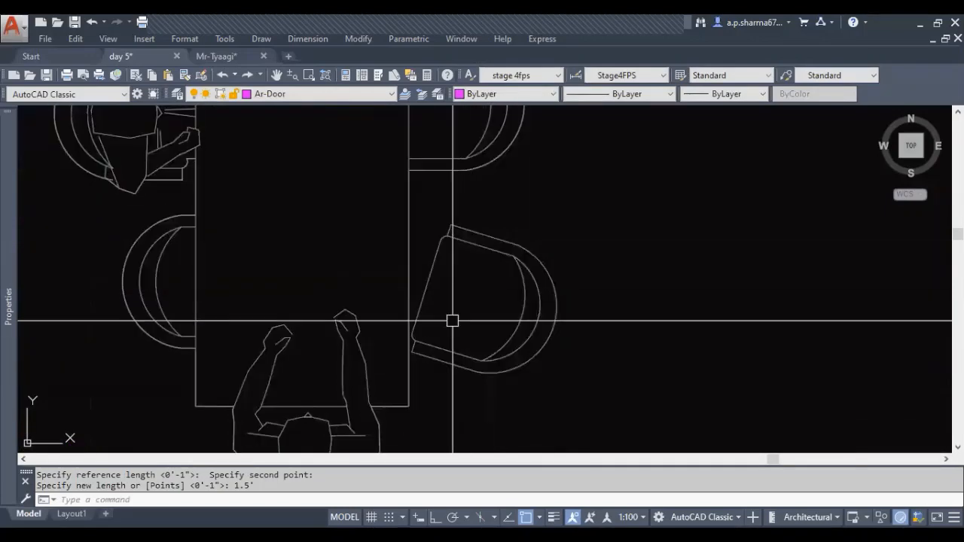
scroll(452, 321, down, 2)
scroll(497, 297, up, 4)
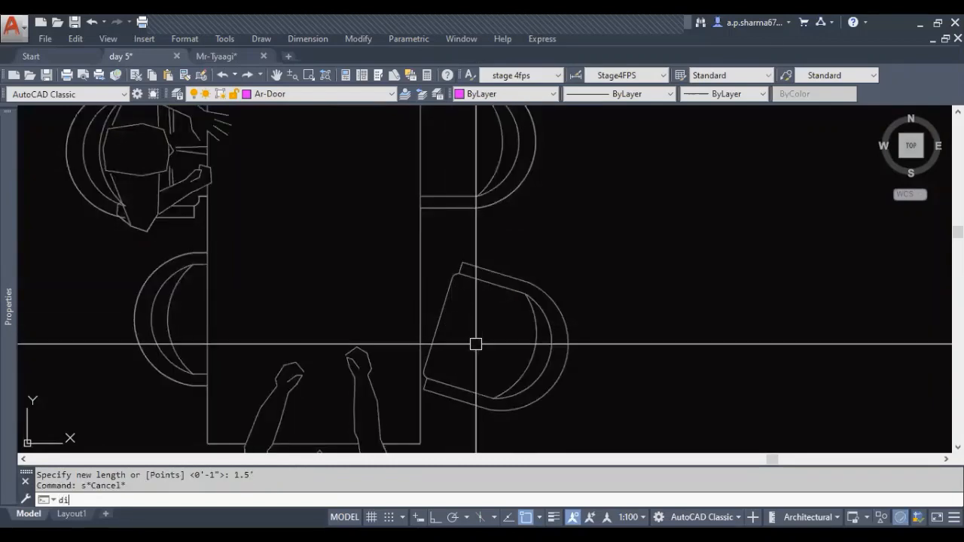
key(Return)
click(456, 389)
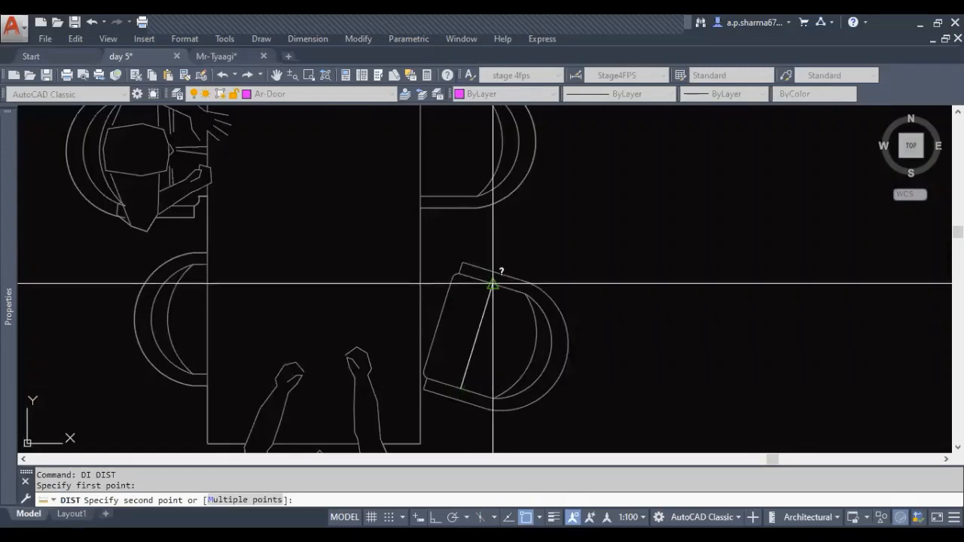
click(495, 274)
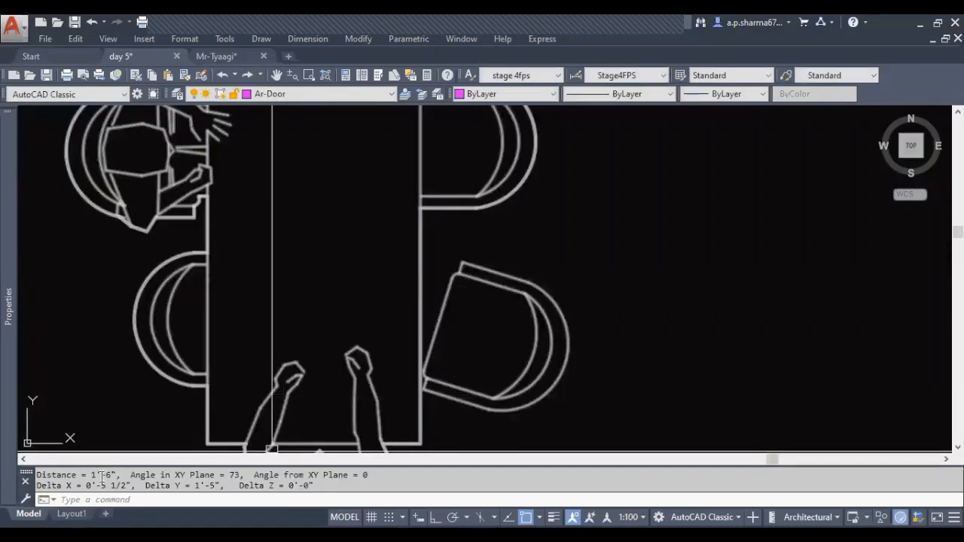
scroll(510, 345, down, 6)
middle_drag(456, 390, 487, 372)
key(Escape)
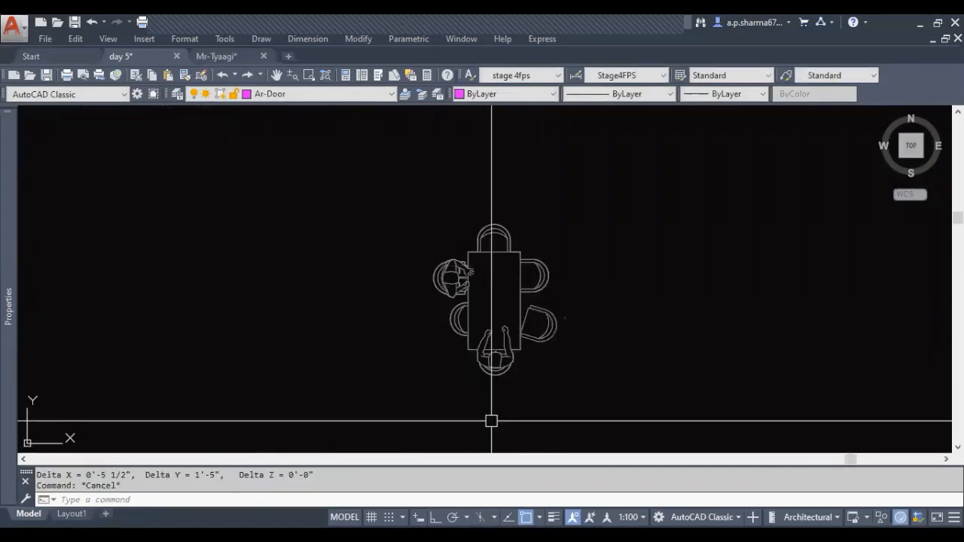
scroll(493, 422, down, 4)
middle_drag(493, 422, 614, 348)
click(581, 342)
text(m)
key(Return)
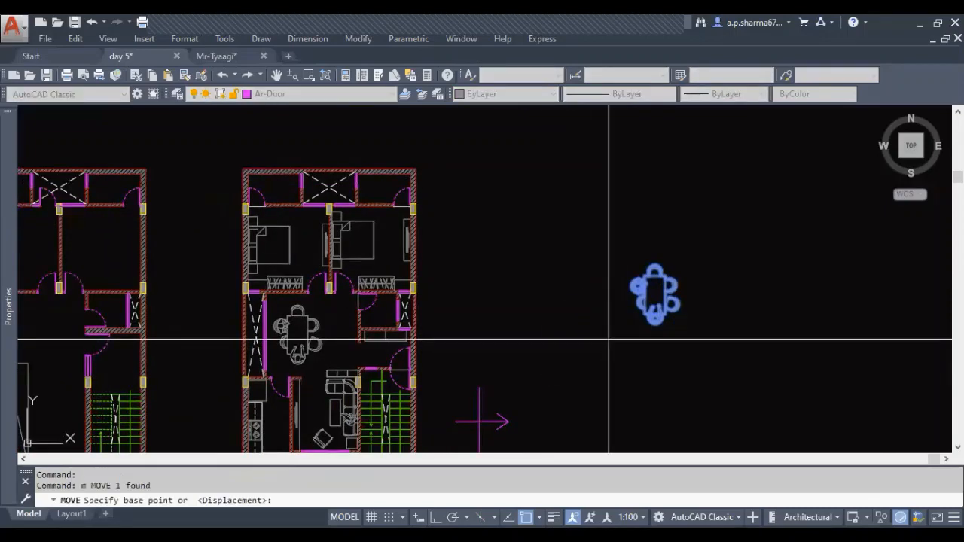
click(644, 290)
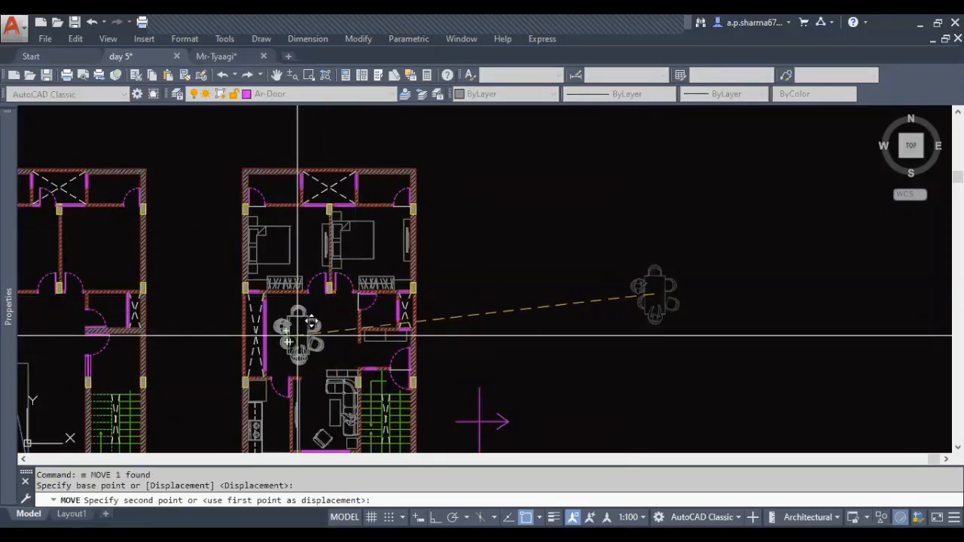
key(Escape)
Erase the rescaled dining set copy from the empty area beside the second house plan
click(641, 276)
text(e)
key(Return)
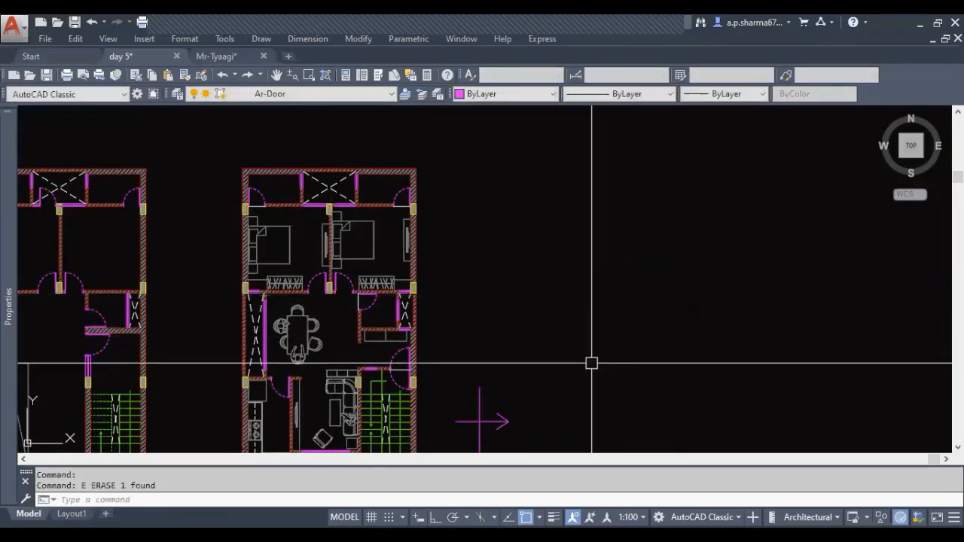
key(Escape)
Examine the second plan's living area, especially the three-part unit between the corner sofa and the dining space
middle_drag(317, 351, 444, 312)
scroll(444, 313, up, 2)
key(Escape)
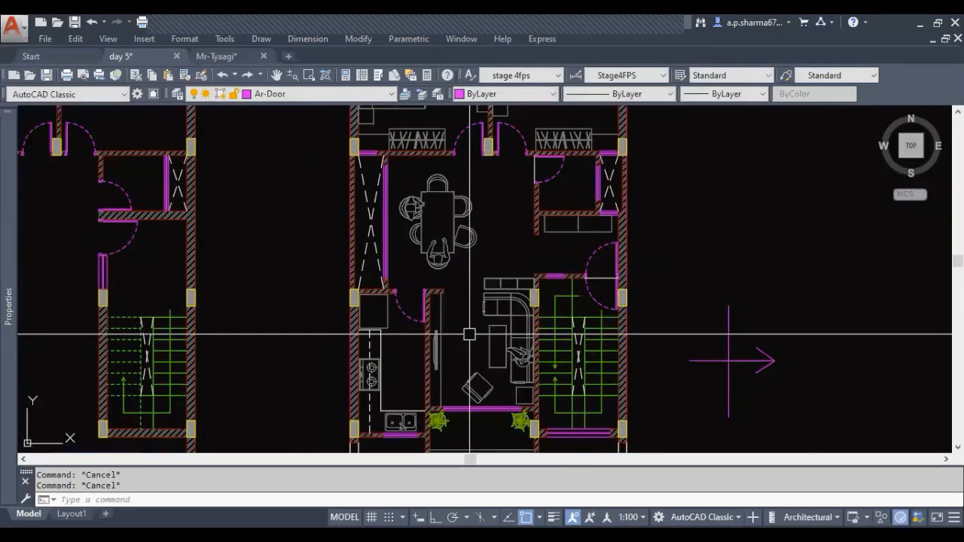
scroll(469, 320, up, 4)
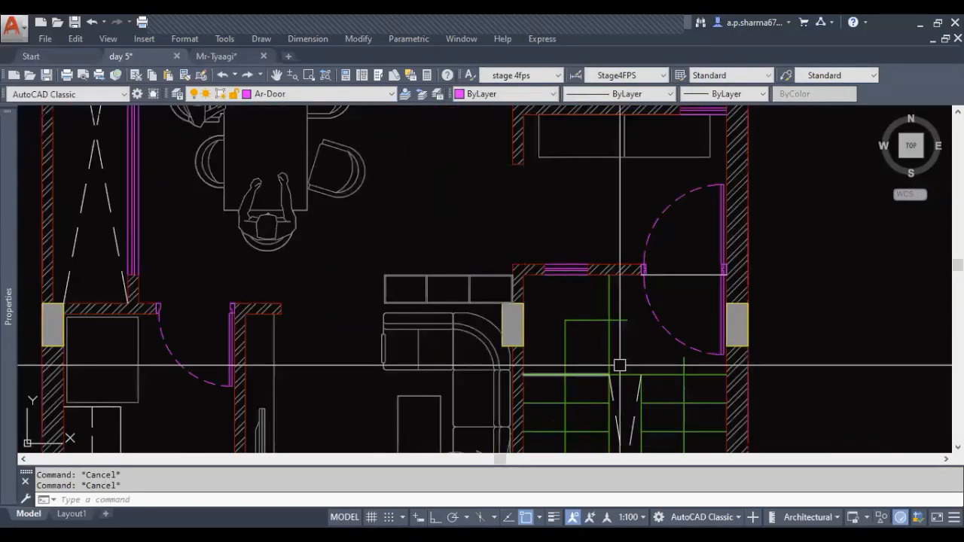
scroll(550, 265, down, 3)
scroll(527, 301, up, 2)
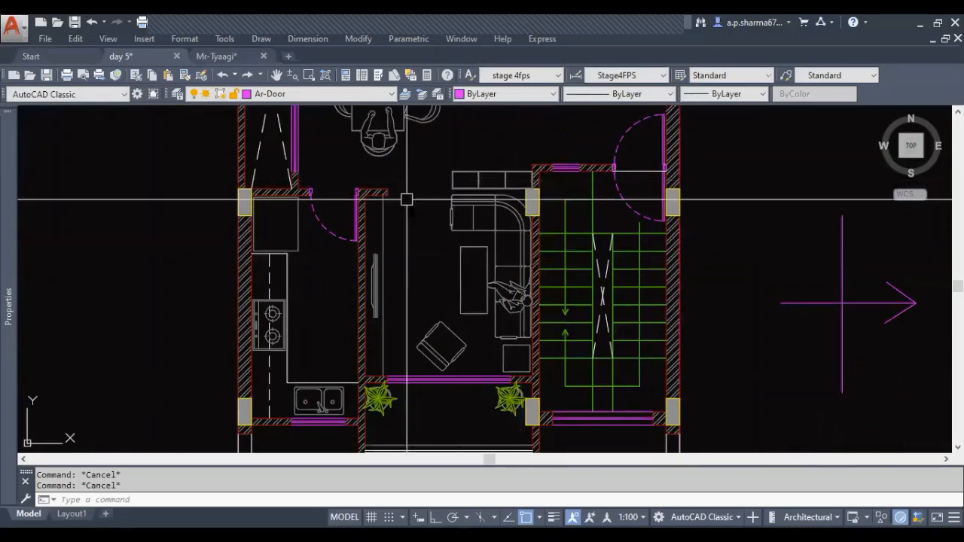
middle_drag(446, 202, 445, 227)
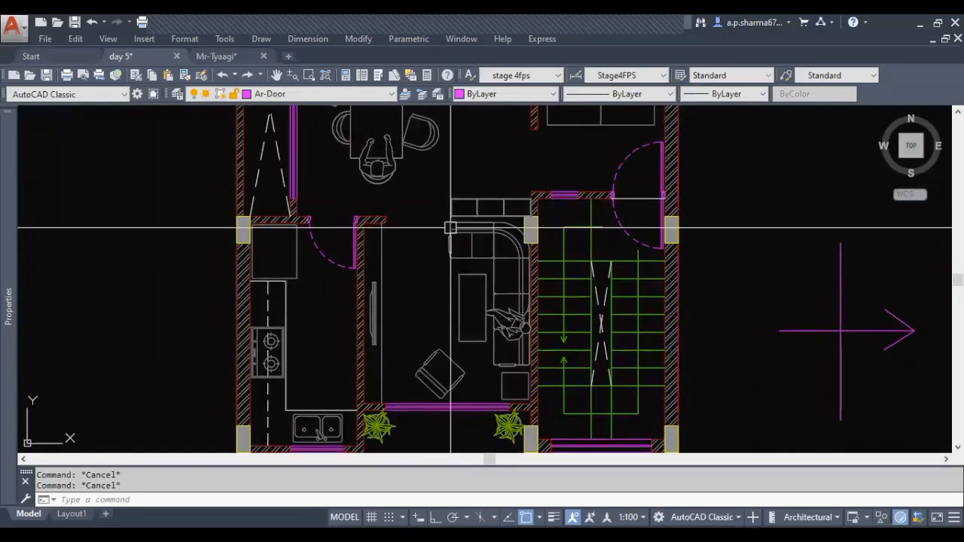
middle_drag(507, 365, 500, 418)
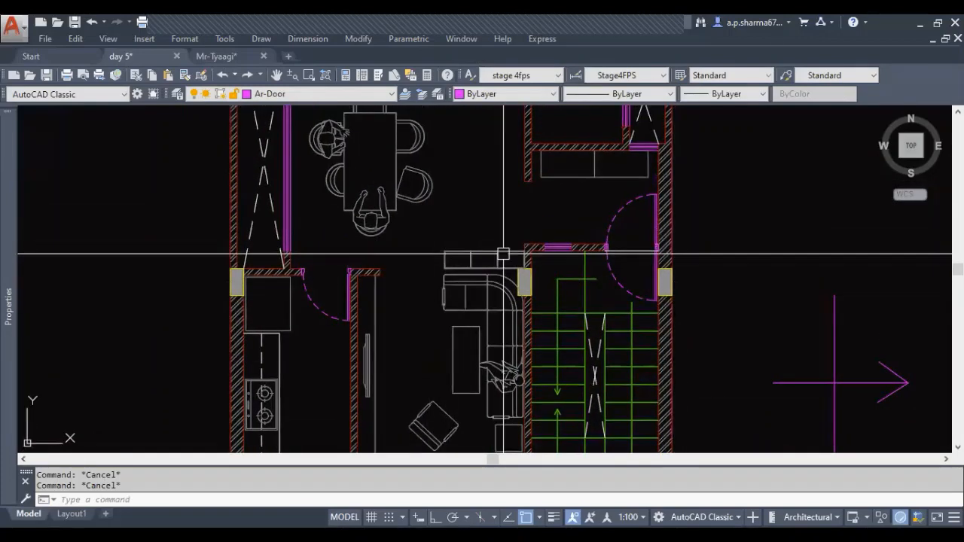
scroll(421, 290, up, 3)
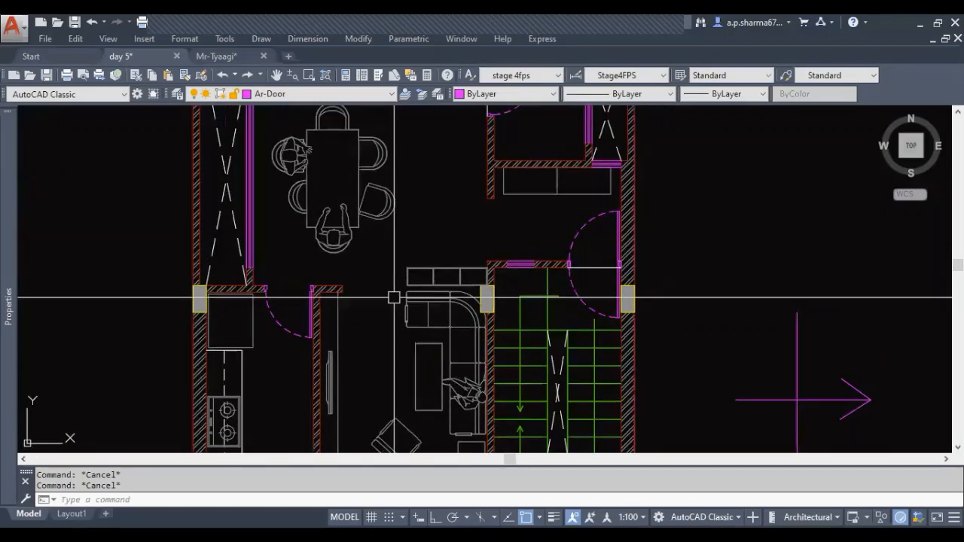
scroll(497, 305, up, 4)
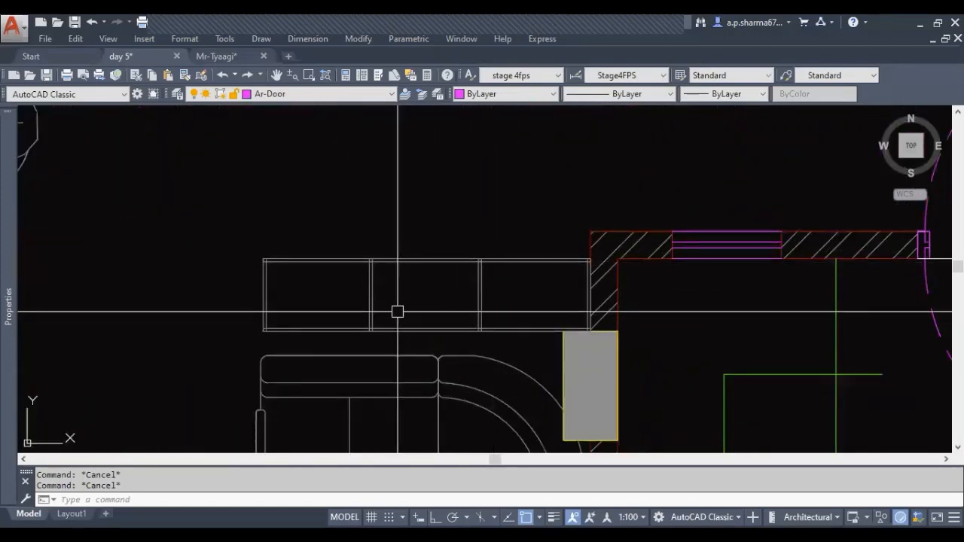
scroll(398, 311, down, 2)
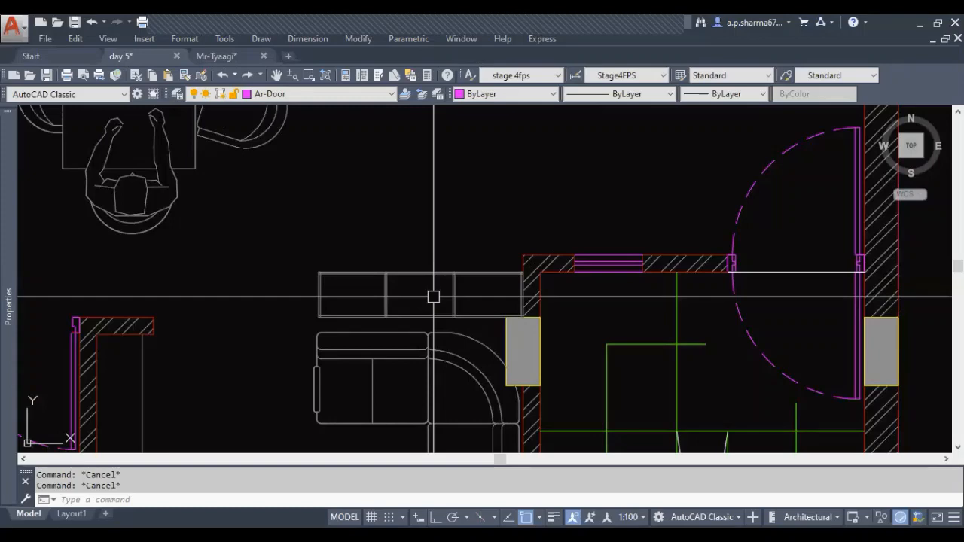
scroll(433, 297, down, 4)
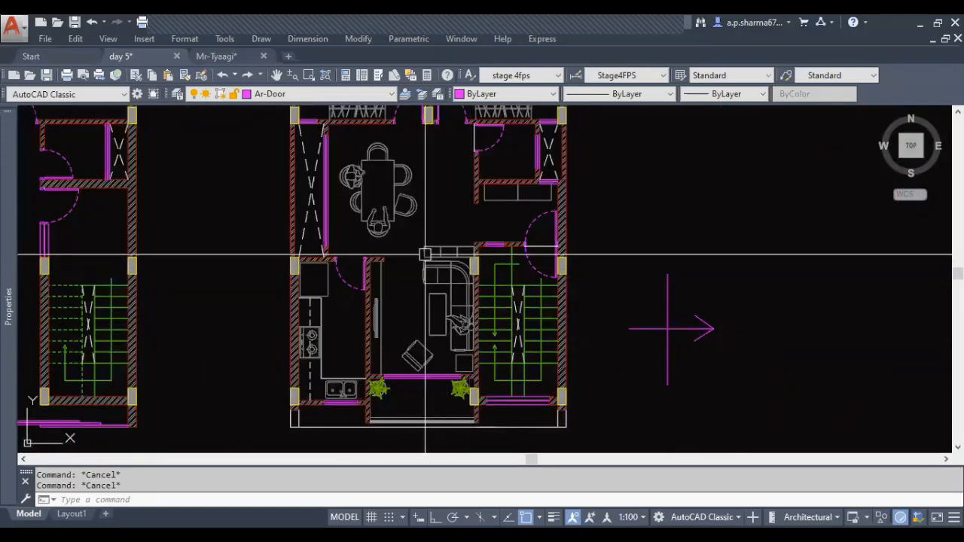
Review how the dining set, sofa group and bedroom furniture are arranged across the second house plan
middle_drag(454, 314, 448, 374)
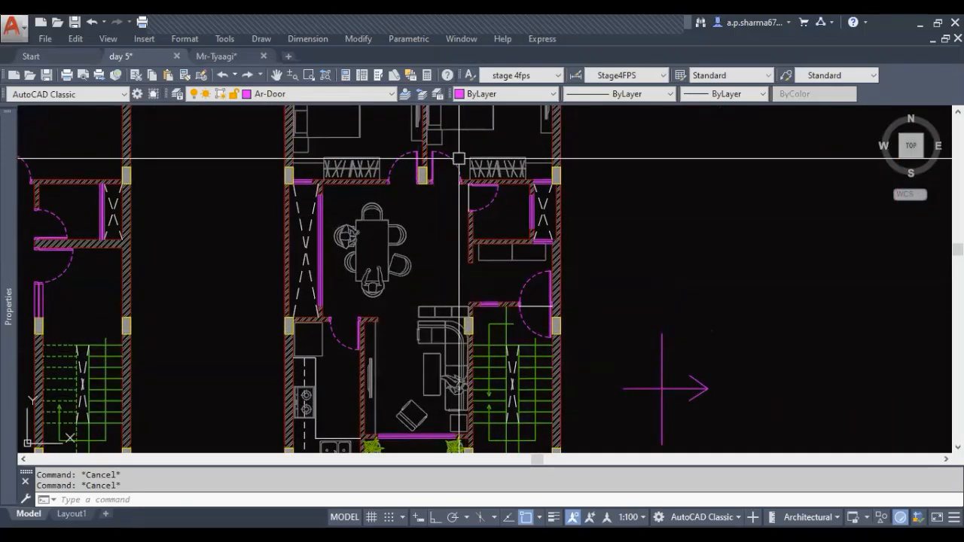
middle_drag(433, 141, 415, 193)
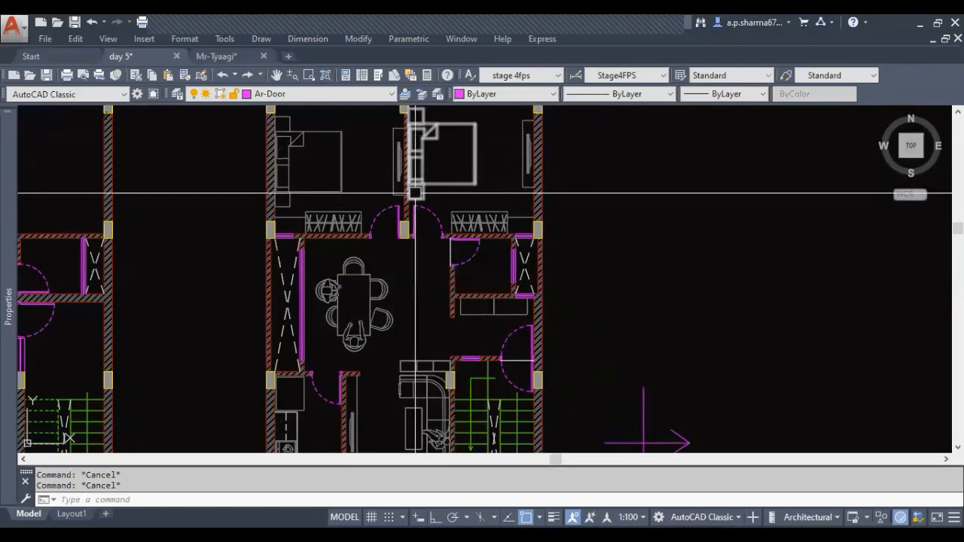
mouse_move(439, 226)
middle_down()
mouse_move(433, 267)
mouse_move(448, 229)
middle_up()
scroll(496, 217, down, 2)
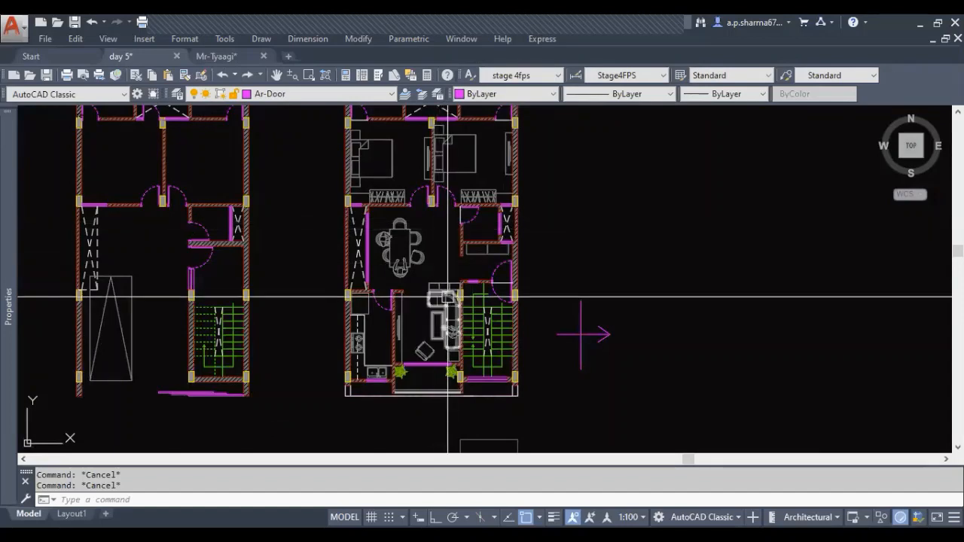
middle_drag(467, 249, 468, 292)
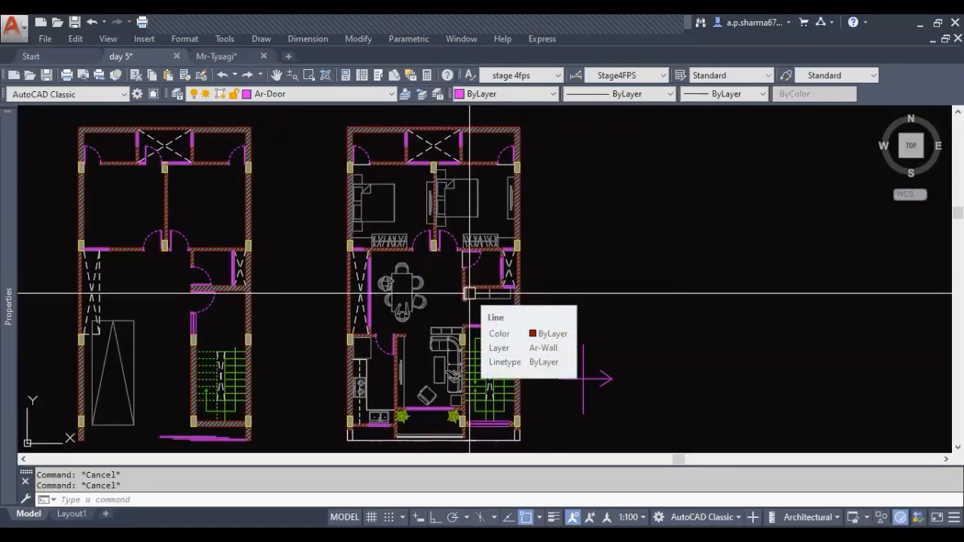
scroll(470, 293, up, 3)
scroll(457, 312, down, 3)
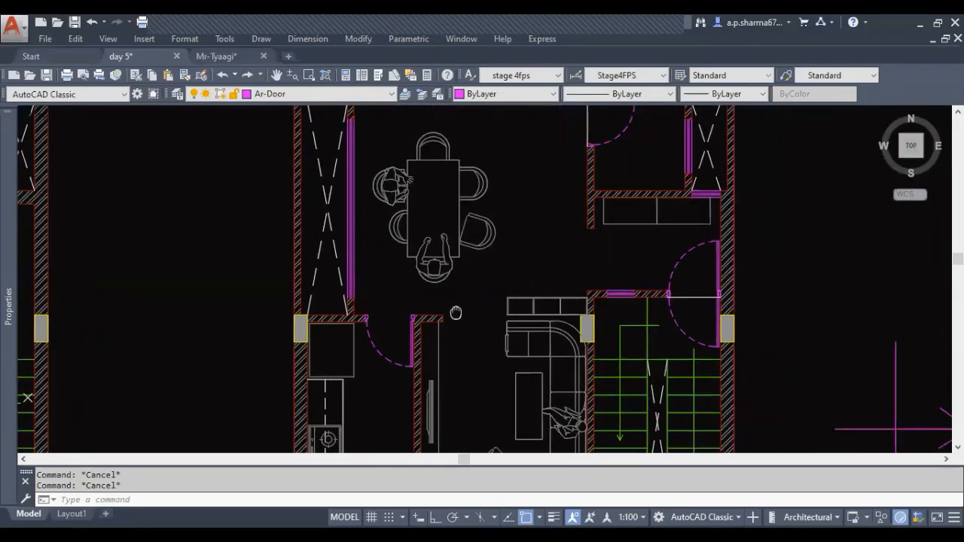
Examine the kitchen layout: the stove, the double sink by the window and the square block beside the door
middle_drag(505, 321, 505, 302)
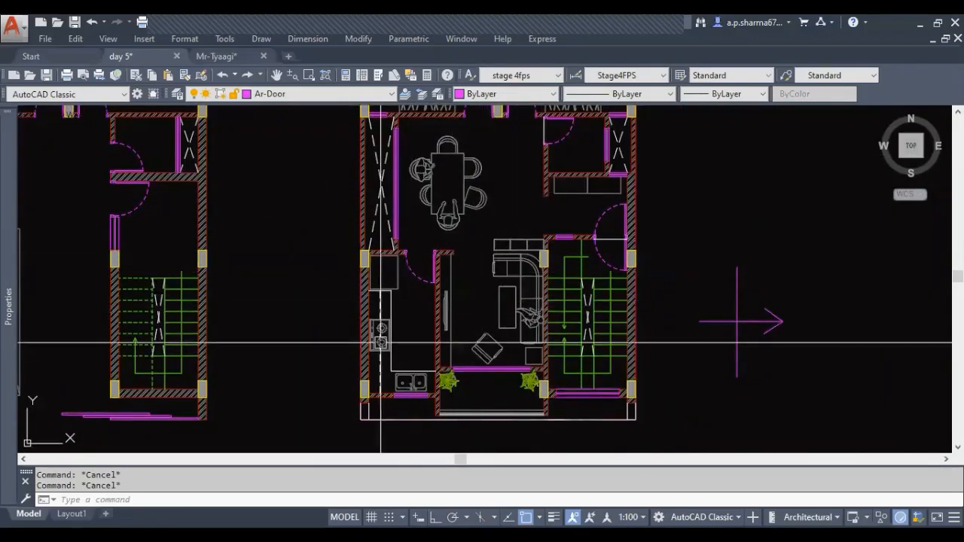
scroll(396, 369, up, 3)
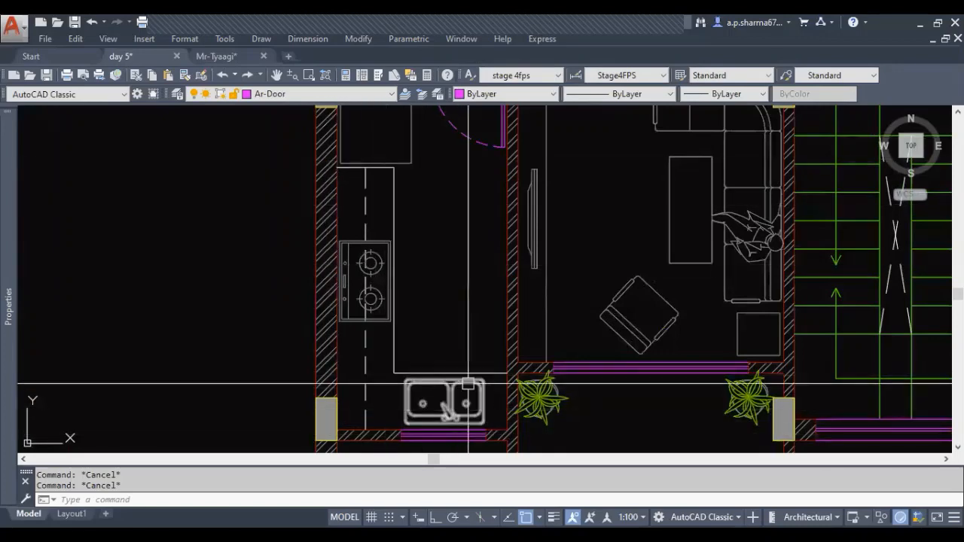
middle_drag(458, 430, 474, 325)
mouse_move(498, 272)
middle_down()
mouse_move(485, 327)
mouse_move(433, 336)
mouse_move(474, 412)
middle_up()
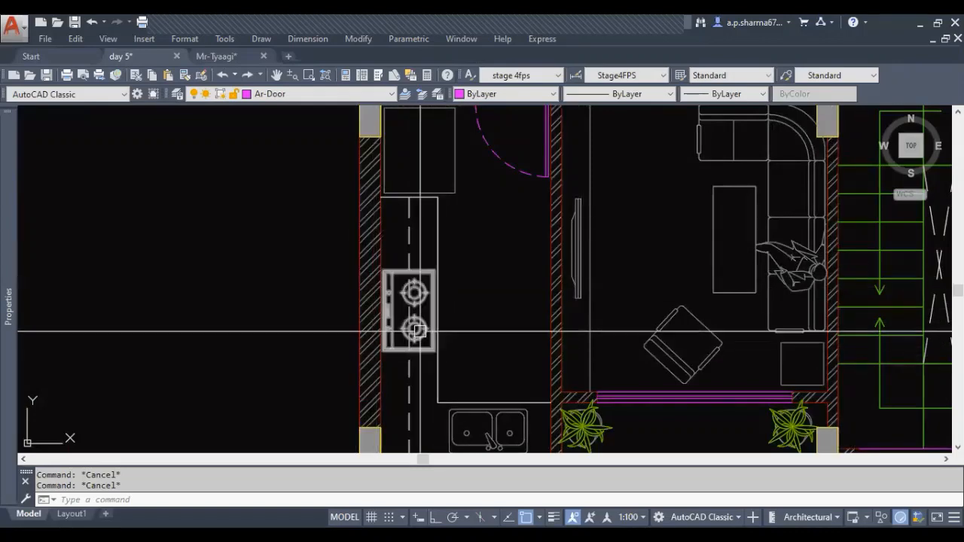
scroll(419, 330, down, 3)
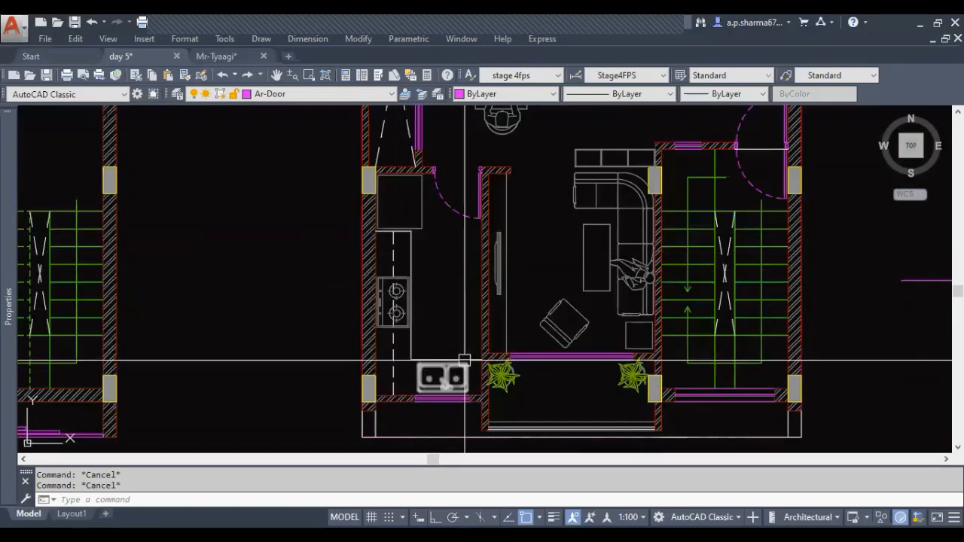
middle_drag(444, 321, 456, 351)
middle_drag(444, 241, 432, 279)
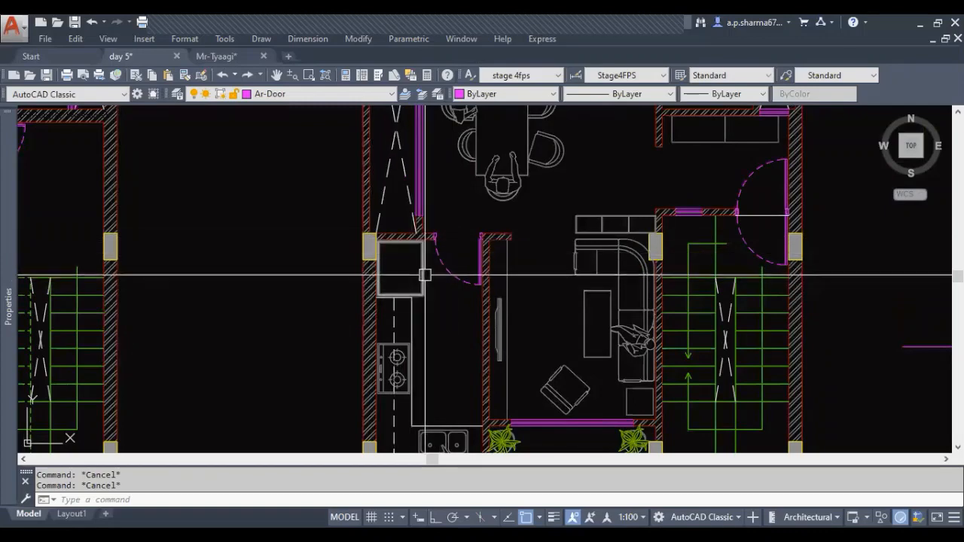
scroll(425, 274, up, 4)
middle_drag(424, 274, 418, 285)
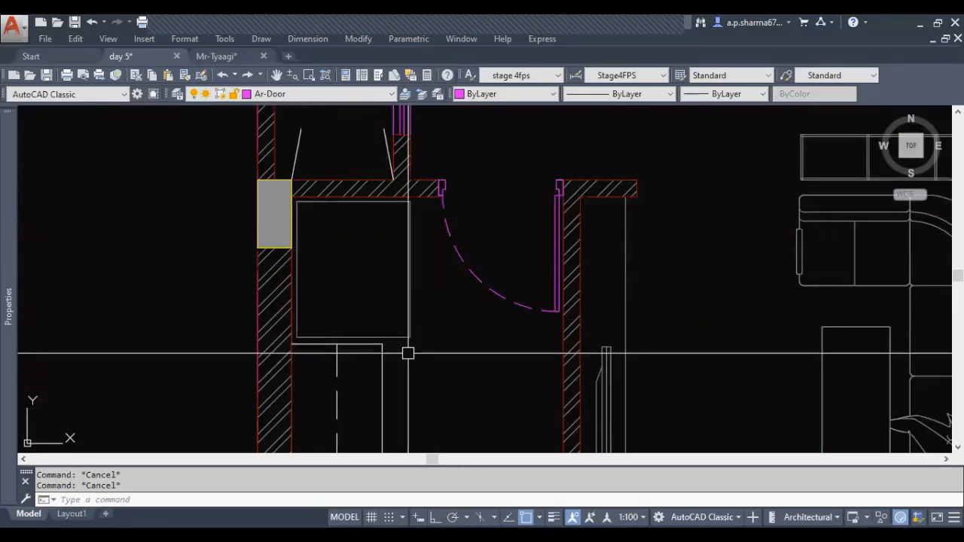
Inspect the beds, TV units and wardrobes in the second plan's two bedrooms
scroll(408, 353, down, 6)
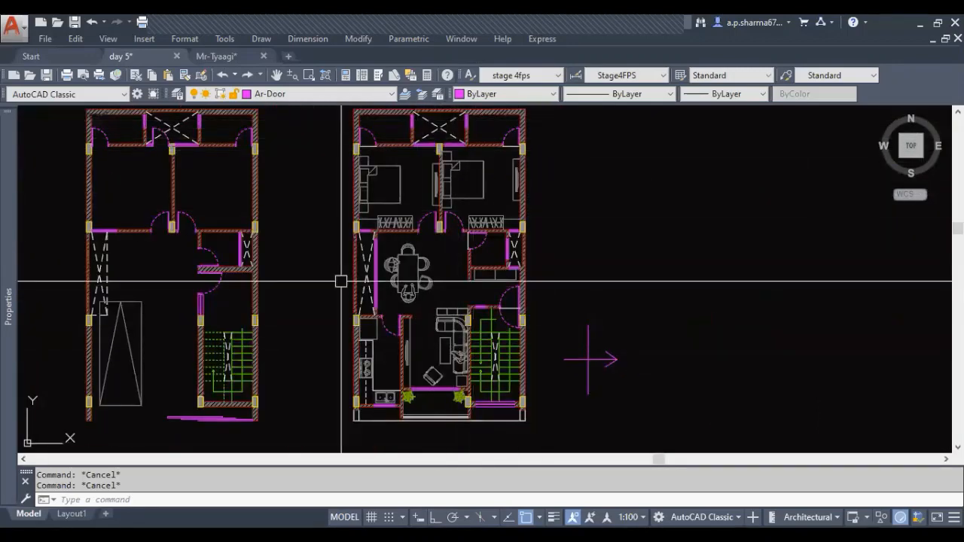
middle_drag(461, 234, 476, 291)
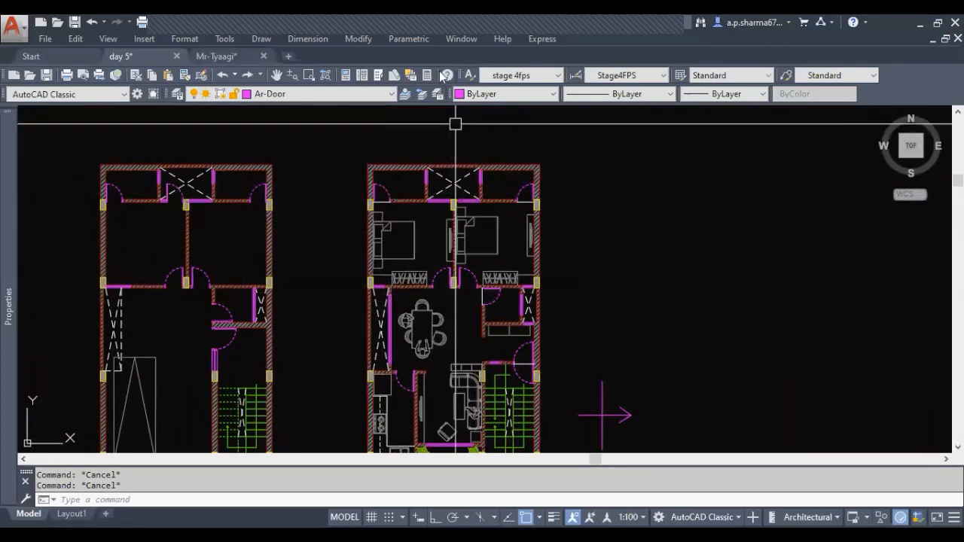
scroll(573, 218, up, 4)
middle_drag(409, 334, 441, 323)
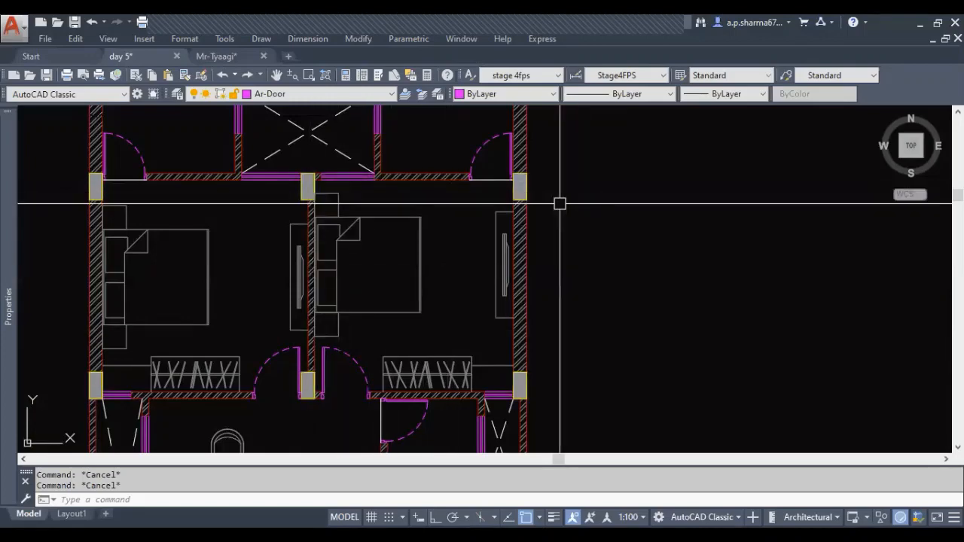
middle_drag(457, 274, 447, 274)
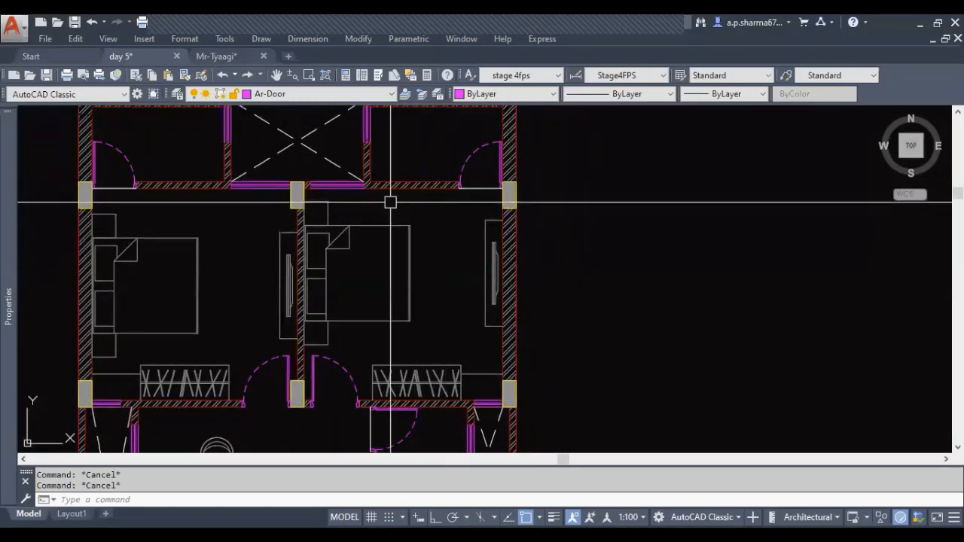
Review the bedroom with the TV unit against the second plan's outer wall, including its bed, wardrobe and surrounding walls
middle_drag(392, 204, 360, 201)
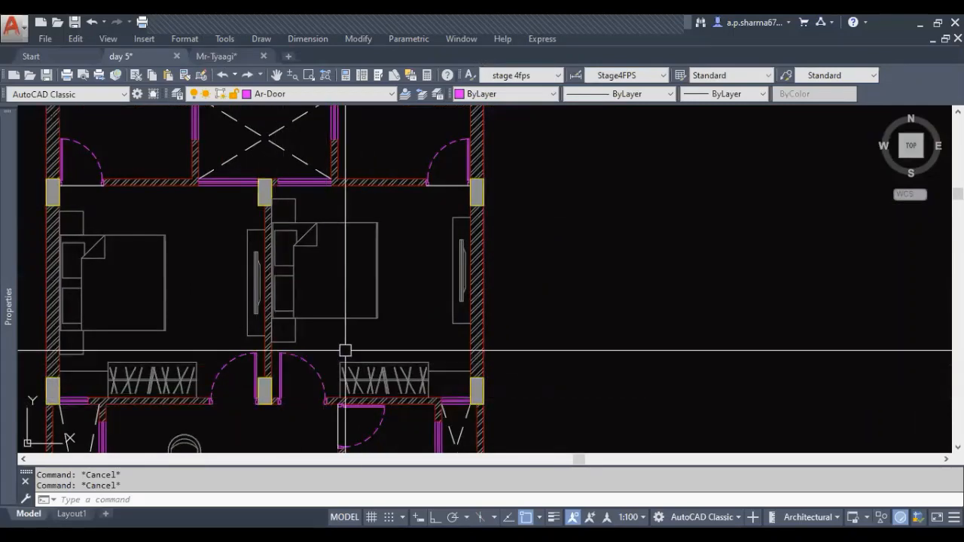
middle_drag(345, 350, 338, 346)
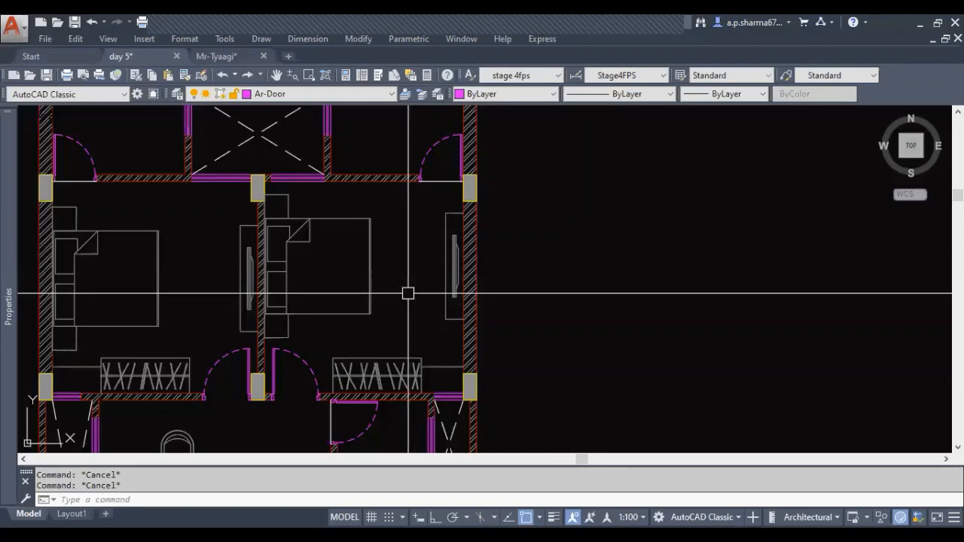
middle_drag(420, 311, 263, 305)
middle_drag(365, 323, 490, 322)
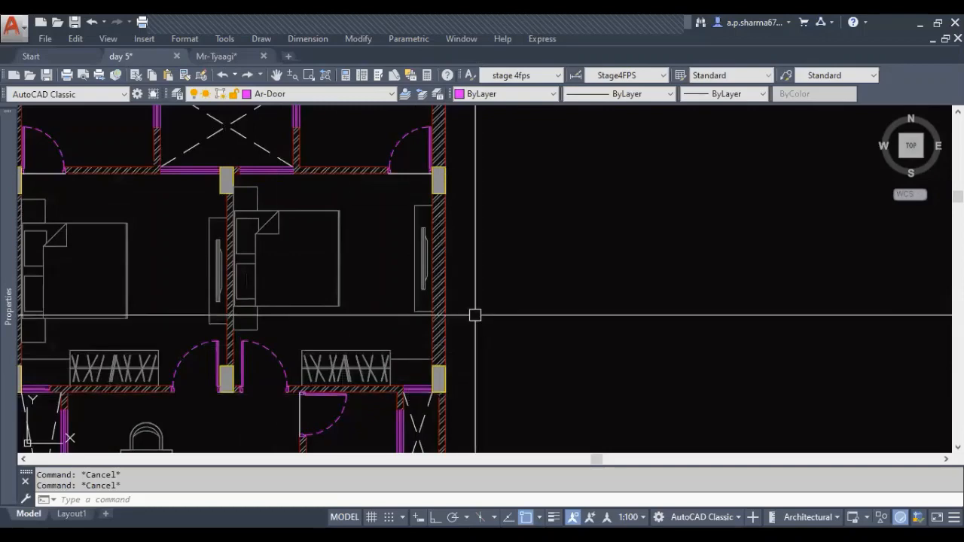
scroll(471, 312, down, 4)
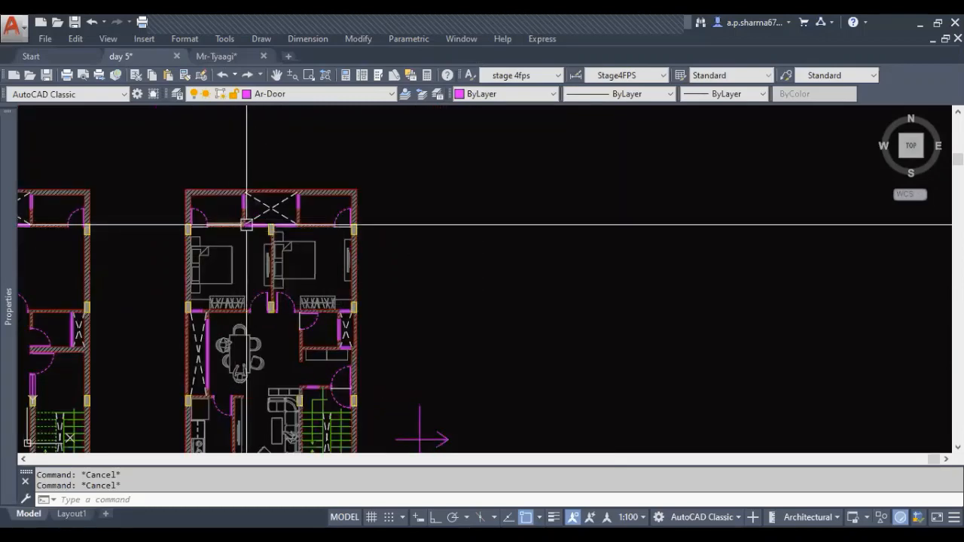
scroll(287, 272, up, 2)
scroll(286, 272, up, 2)
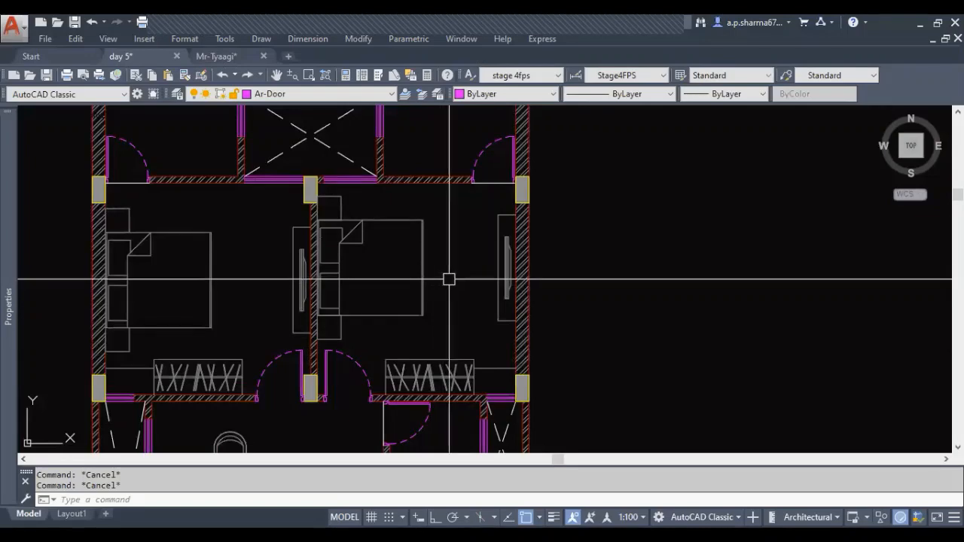
middle_drag(500, 285, 456, 280)
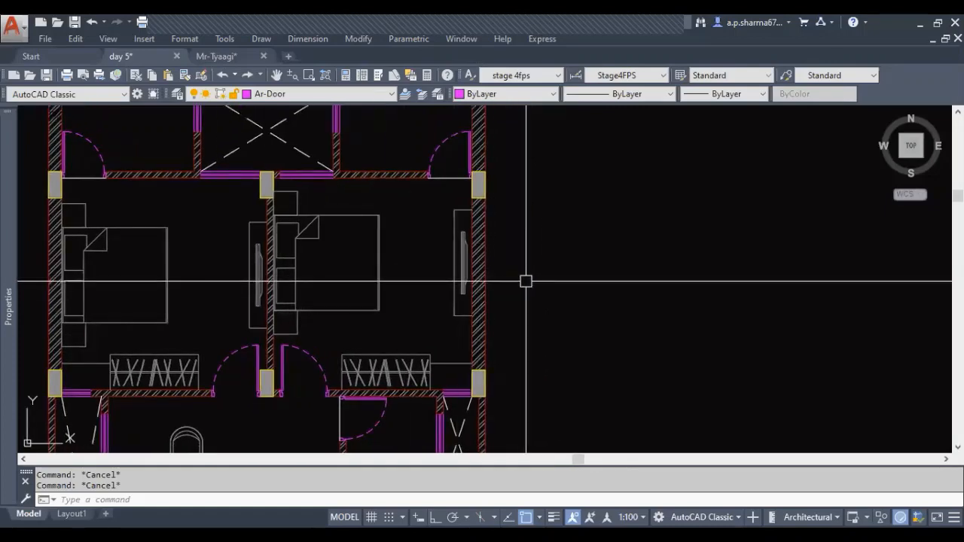
middle_drag(541, 282, 515, 286)
scroll(536, 276, up, 2)
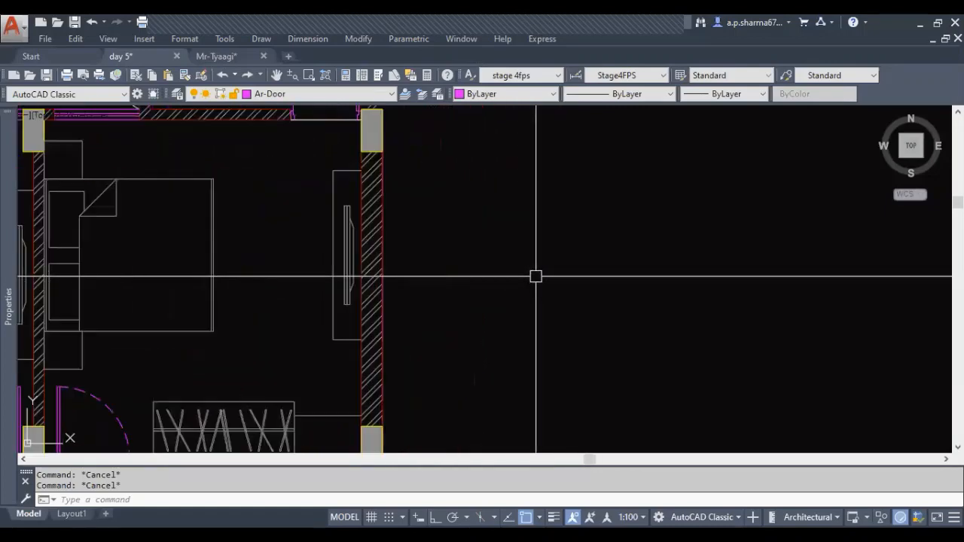
scroll(588, 348, down, 2)
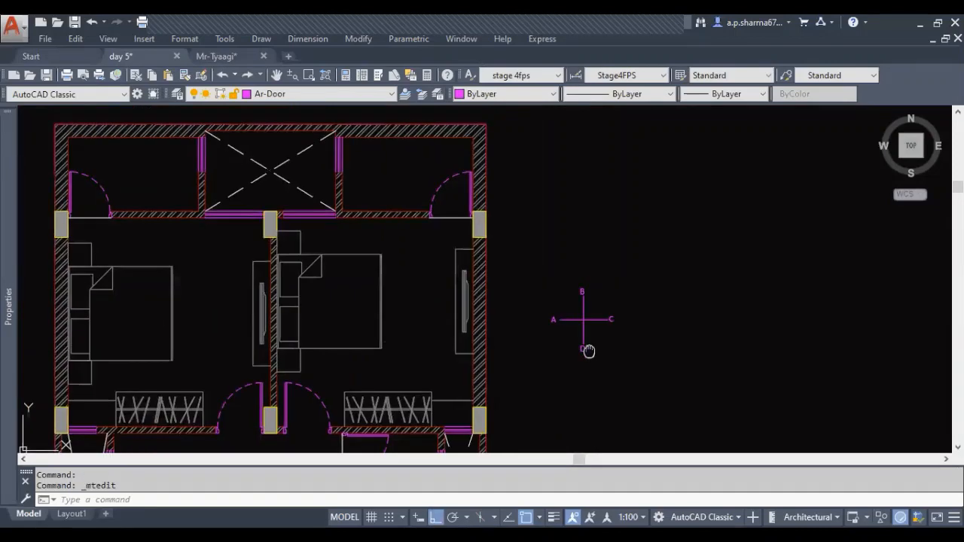
Move the letter C so it lines up with the end of the direction cross's horizontal line
middle_drag(588, 349, 626, 346)
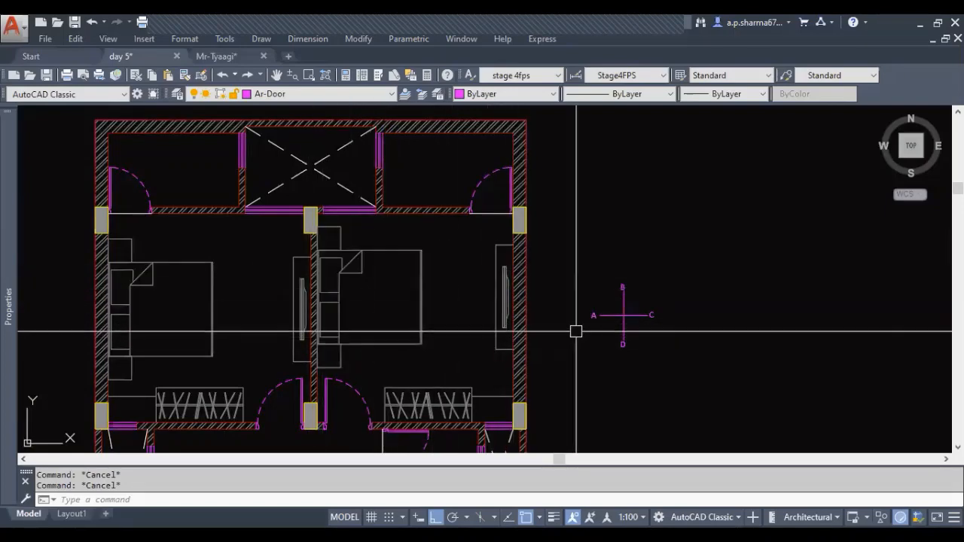
scroll(577, 332, up, 2)
scroll(702, 308, up, 3)
click(676, 312)
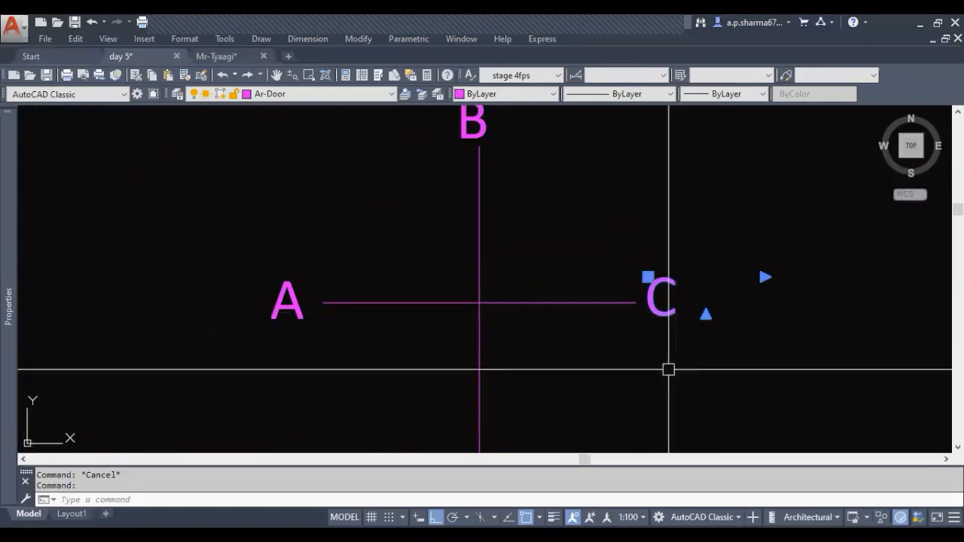
text(m)
key(Return)
click(663, 368)
key(Escape)
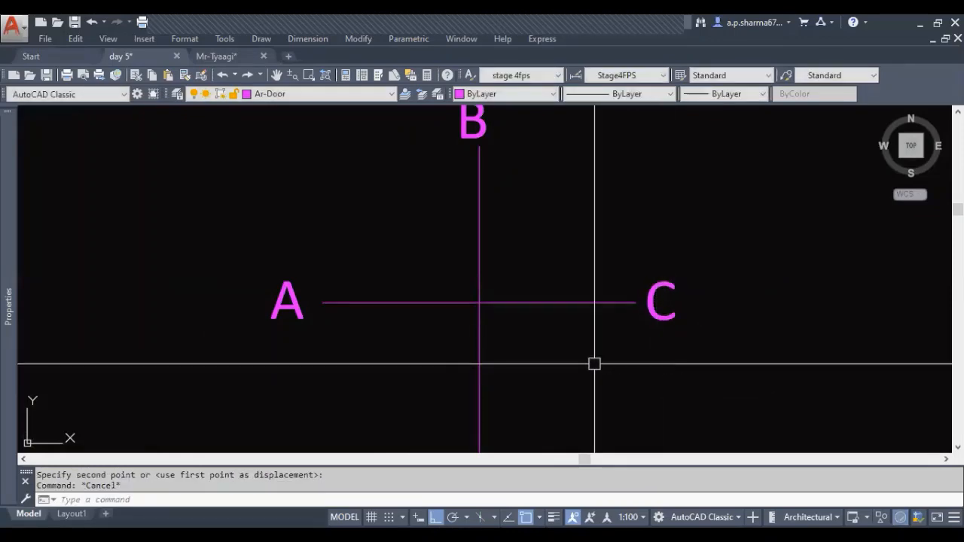
Move the letter A slightly closer to its end of the direction cross's horizontal line
middle_drag(308, 309, 322, 303)
click(308, 294)
text(m)
key(Return)
click(318, 361)
click(327, 362)
key(Escape)
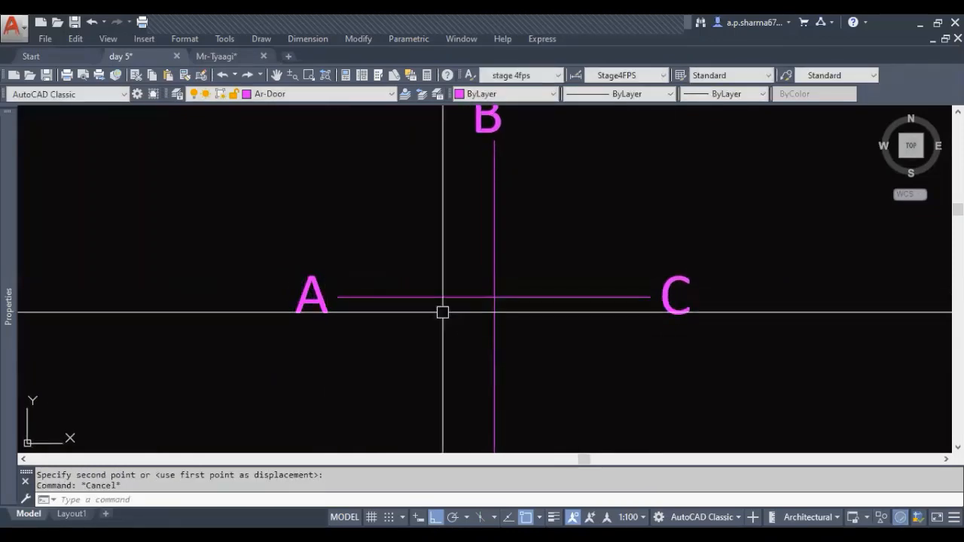
Group the direction cross's two lines and its letters A, B, C and D into one object
scroll(442, 312, down, 5)
key(Escape)
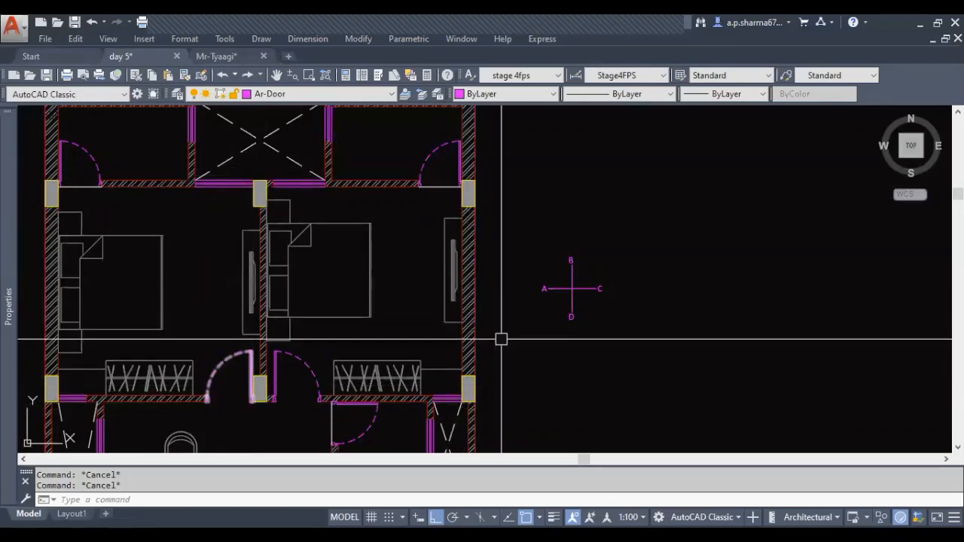
click(619, 358)
click(532, 236)
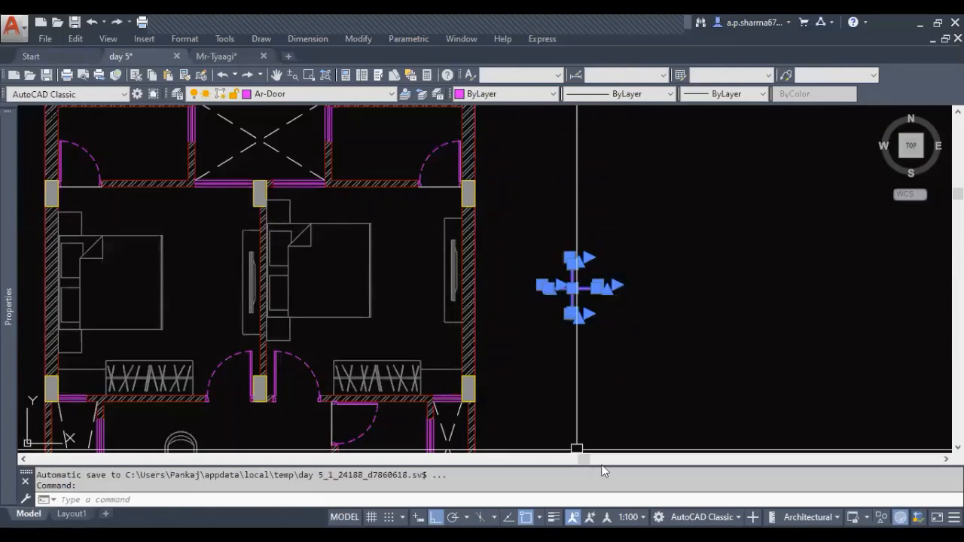
key(Return)
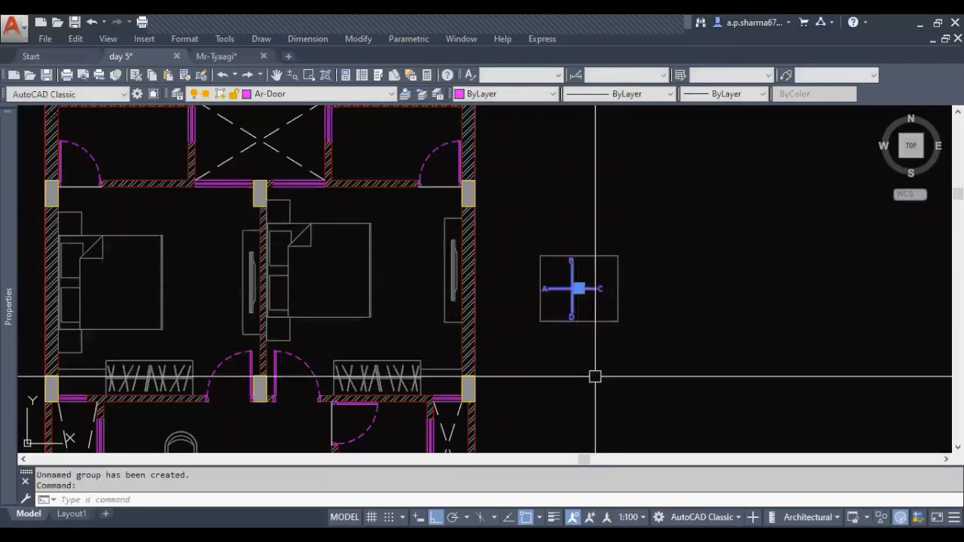
Move the grouped direction cross into the bedroom, between its bed and the outer-wall TV unit, and regenerate the drawing
text(m)
key(Return)
click(794, 390)
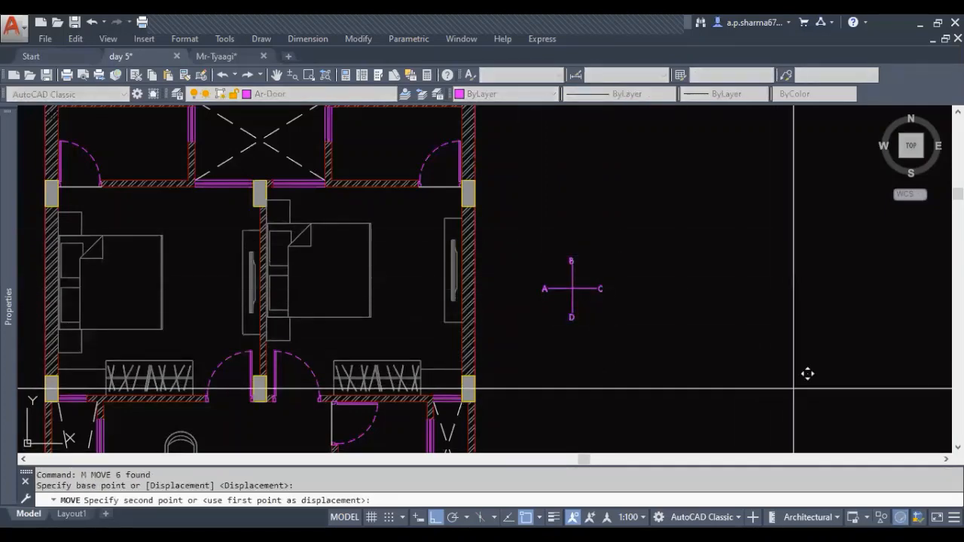
click(629, 388)
key(Escape)
middle_drag(466, 359, 458, 379)
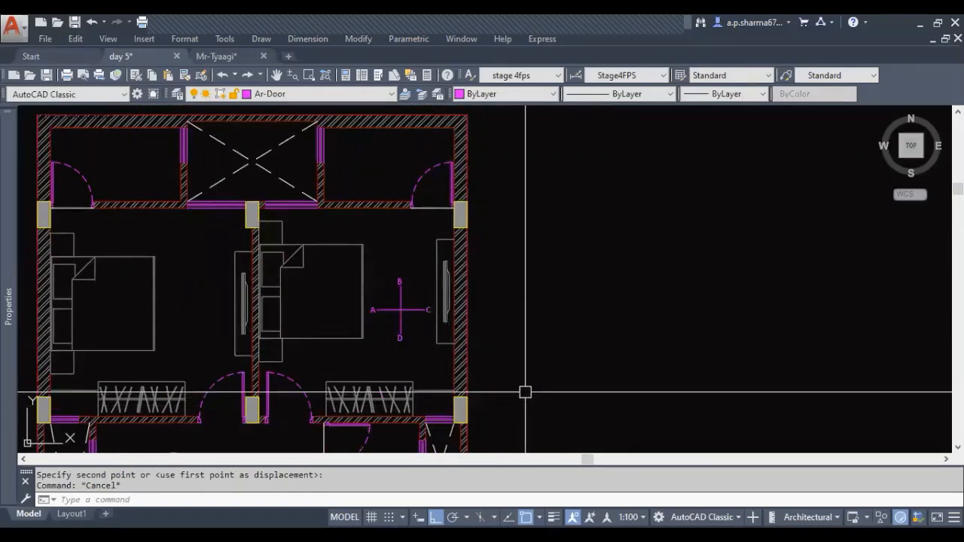
text(RE)
key(Return)
middle_drag(495, 384, 494, 358)
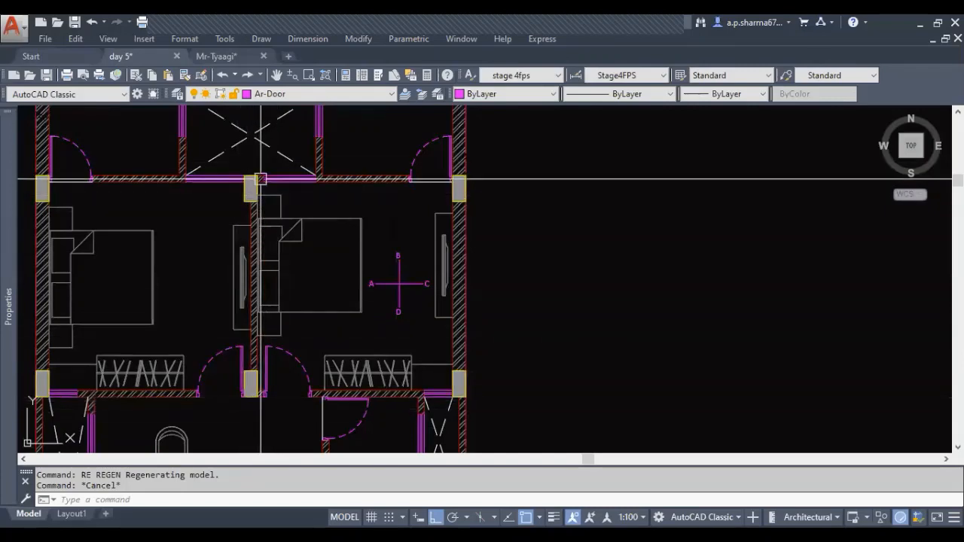
scroll(260, 384, up, 2)
middle_drag(237, 392, 284, 373)
text(L)
key(Return)
key(Escape)
Draw a long horizontal line in the empty space beside the second plan, level with the bedrooms' lower wall
scroll(282, 345, down, 2)
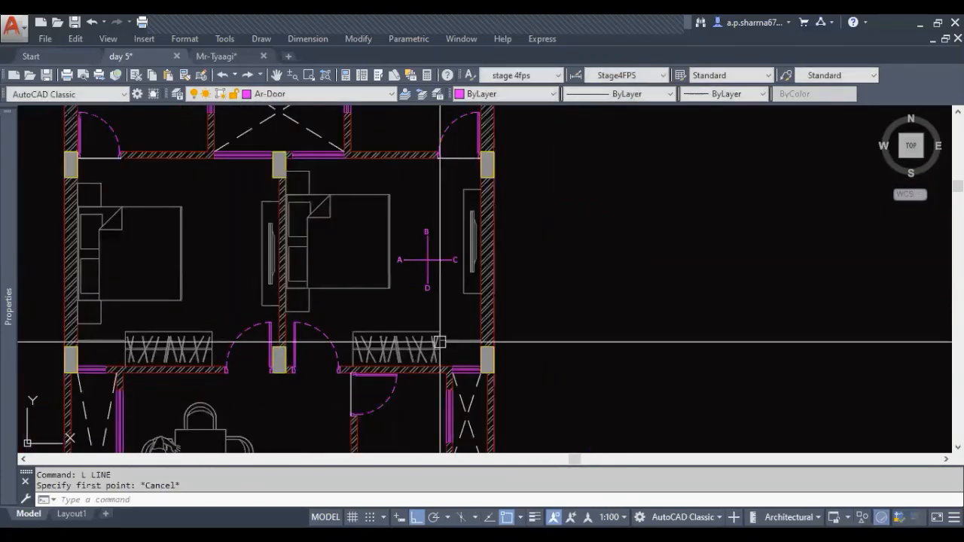
middle_drag(648, 349, 430, 333)
scroll(424, 352, down, 4)
key(Escape)
key(Escape)
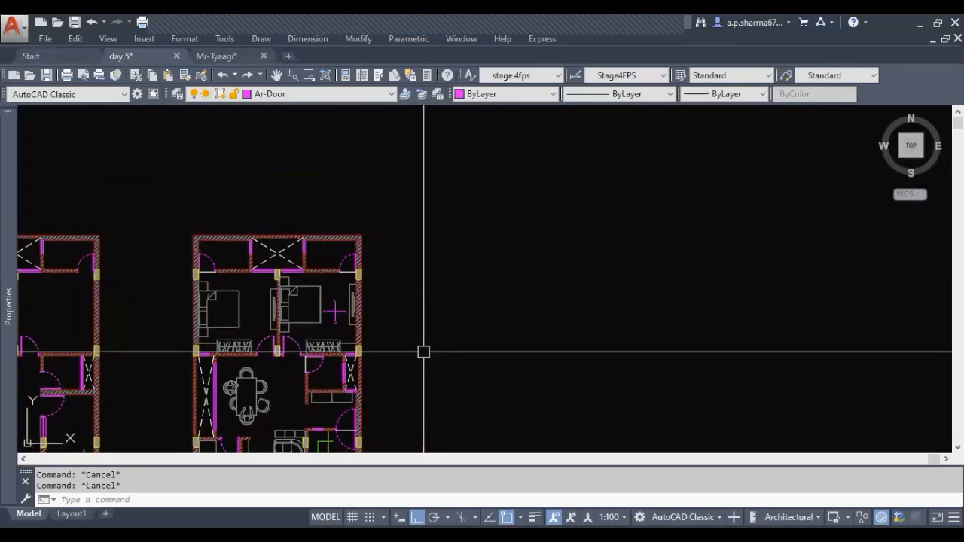
text(l)
key(Return)
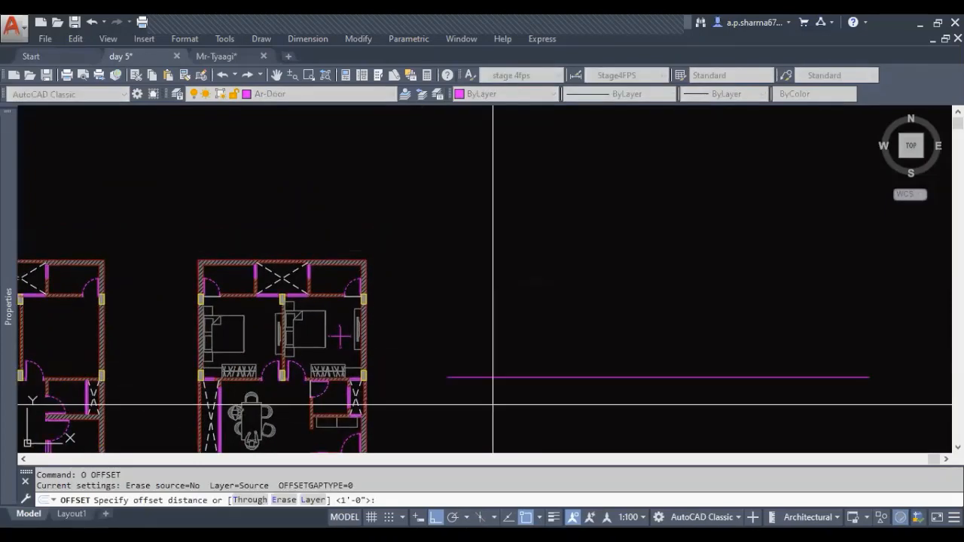
key(Escape)
middle_drag(493, 404, 481, 369)
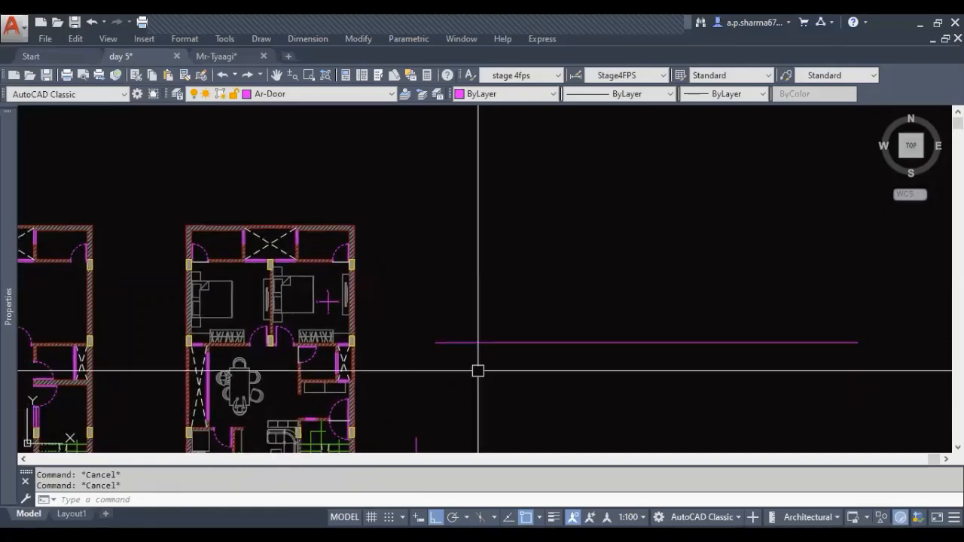
Offset the long horizontal line upward by 10'6"
middle_drag(526, 397, 454, 385)
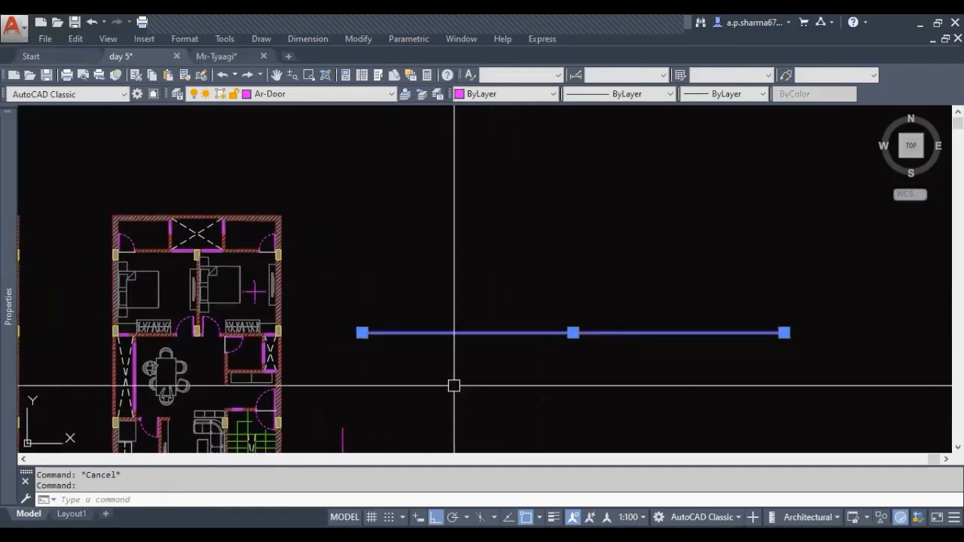
key(Escape)
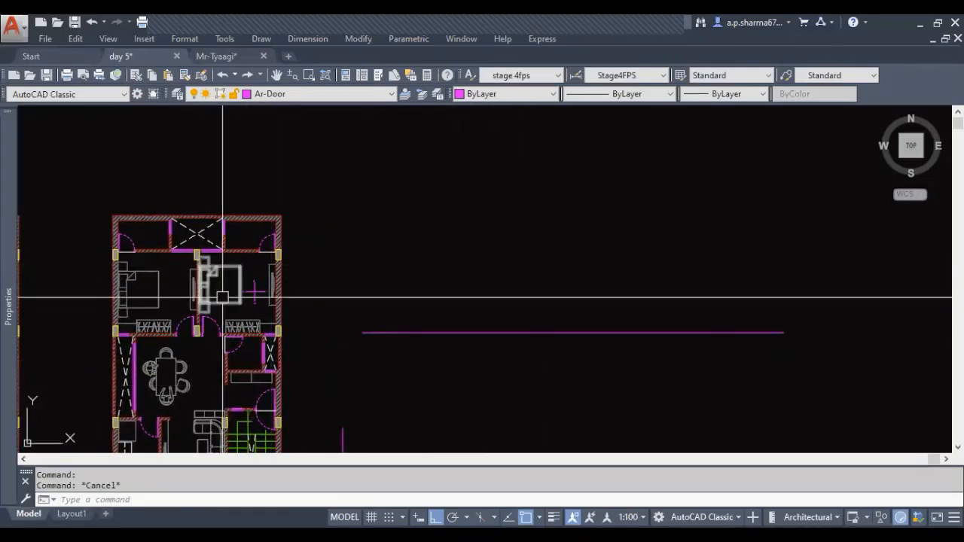
middle_drag(478, 389, 491, 390)
key(Escape)
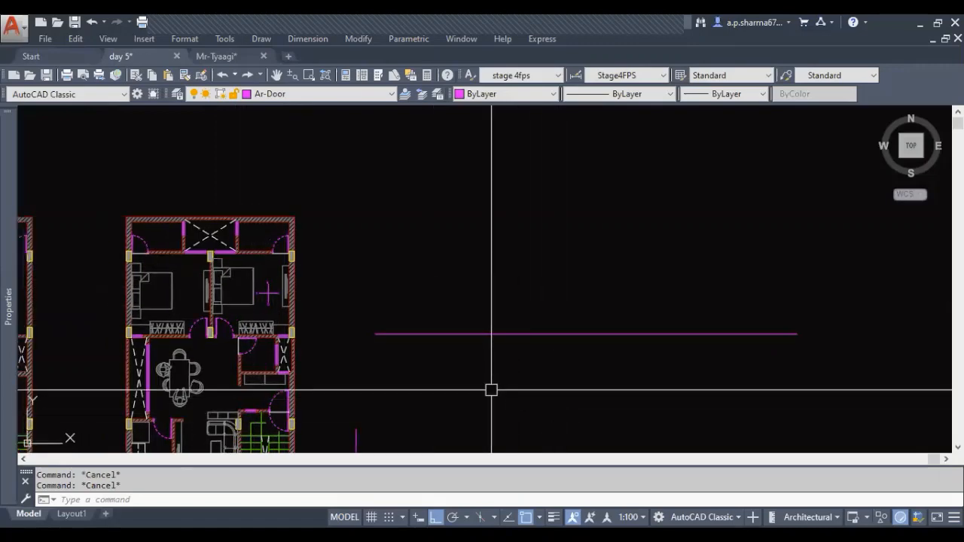
text(o)
key(Return)
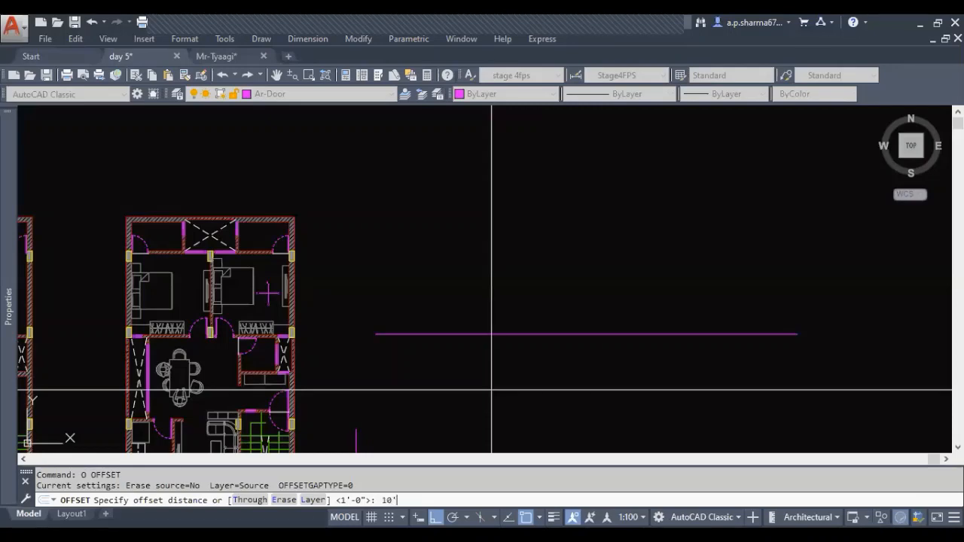
key(Return)
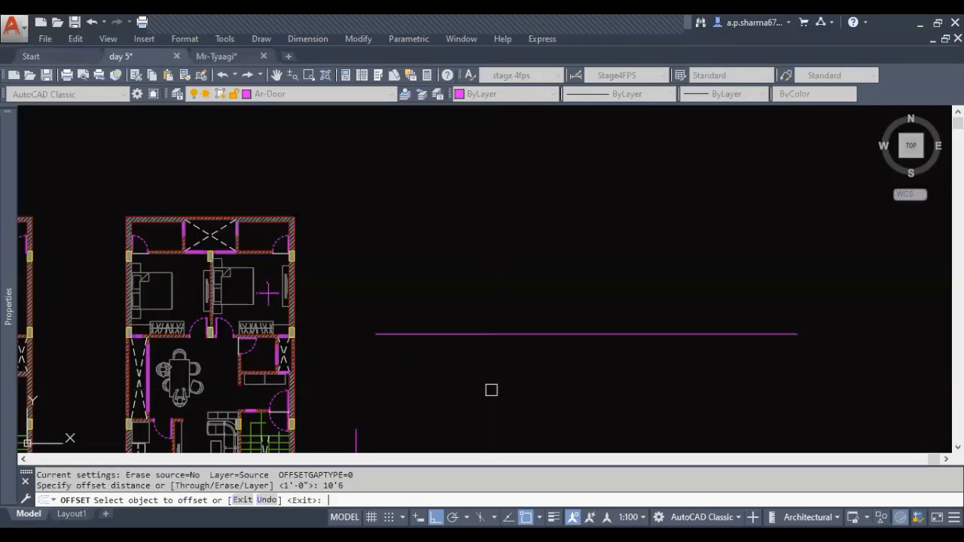
click(507, 332)
click(512, 230)
key(Escape)
key(Escape)
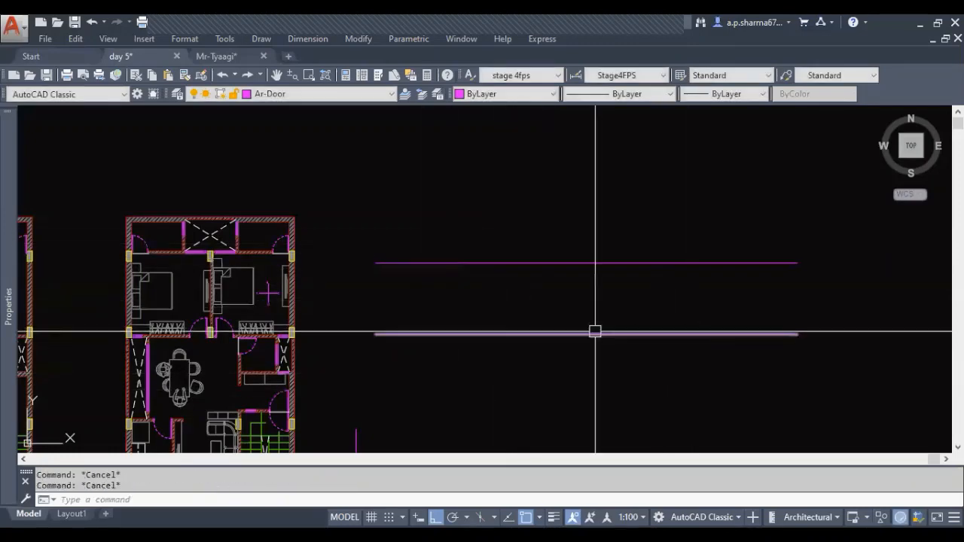
Offset the upper horizontal line downward by 6"
scroll(303, 300, up, 2)
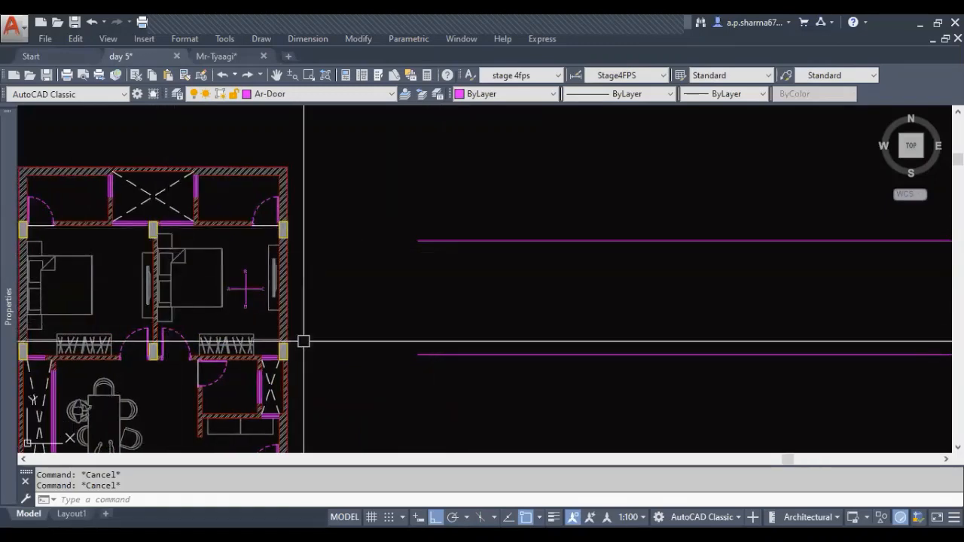
scroll(522, 260, up, 2)
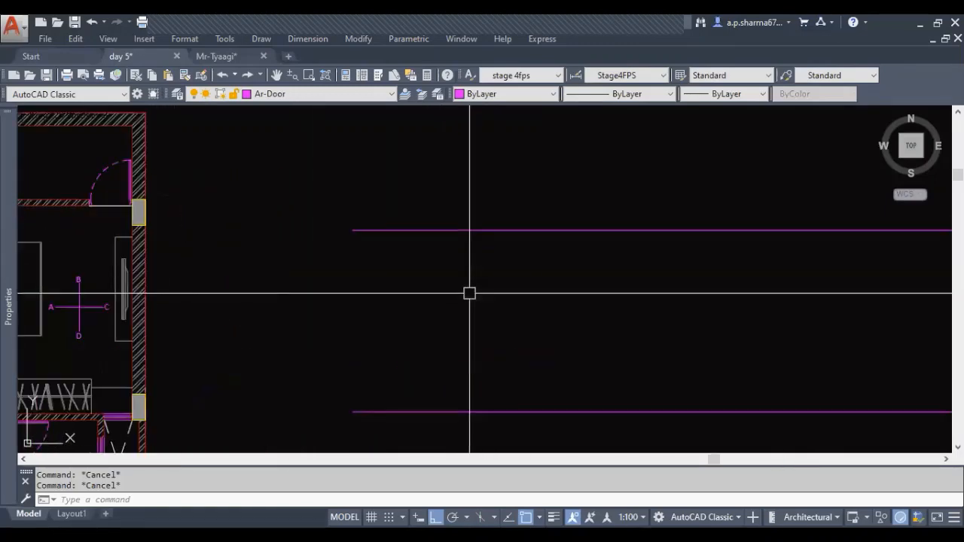
scroll(469, 294, down, 2)
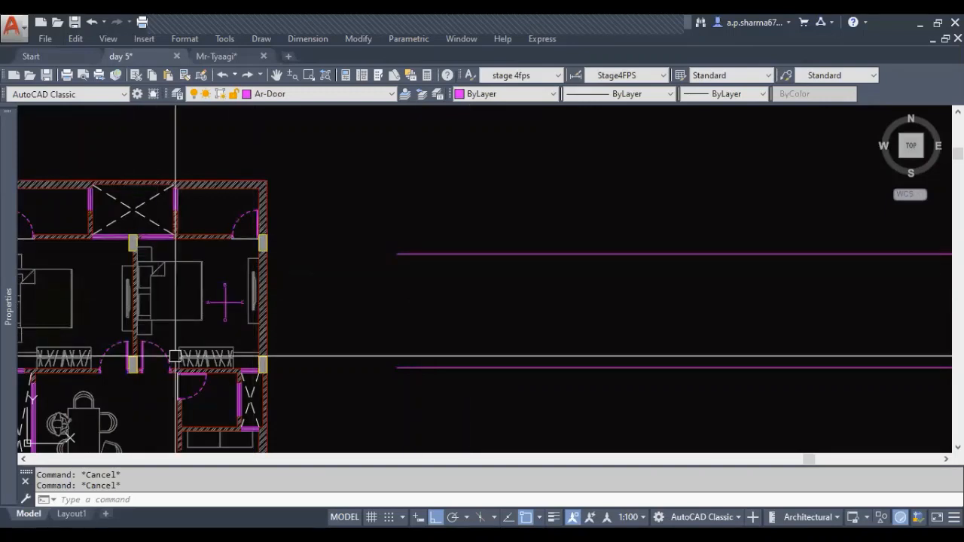
key(Return)
text(6)
key(Return)
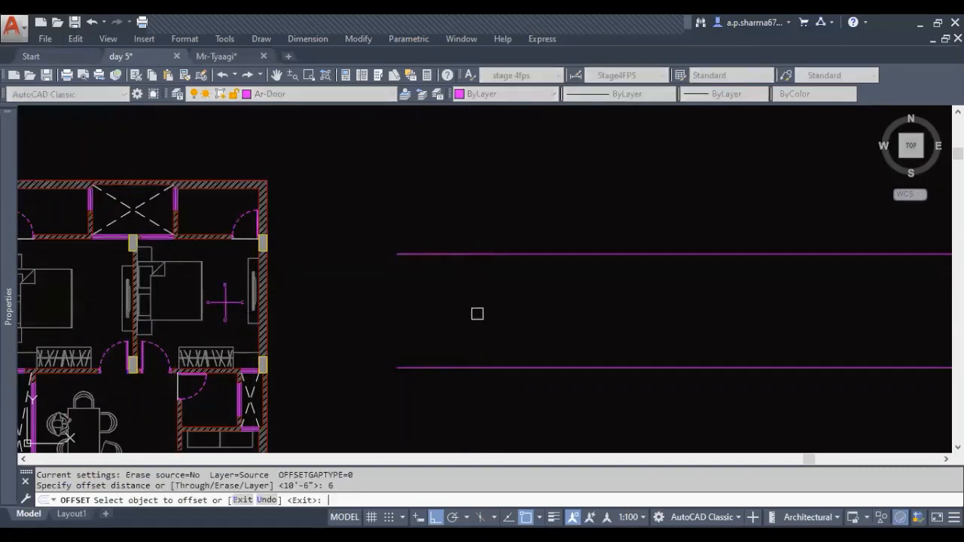
click(468, 254)
click(463, 304)
key(Escape)
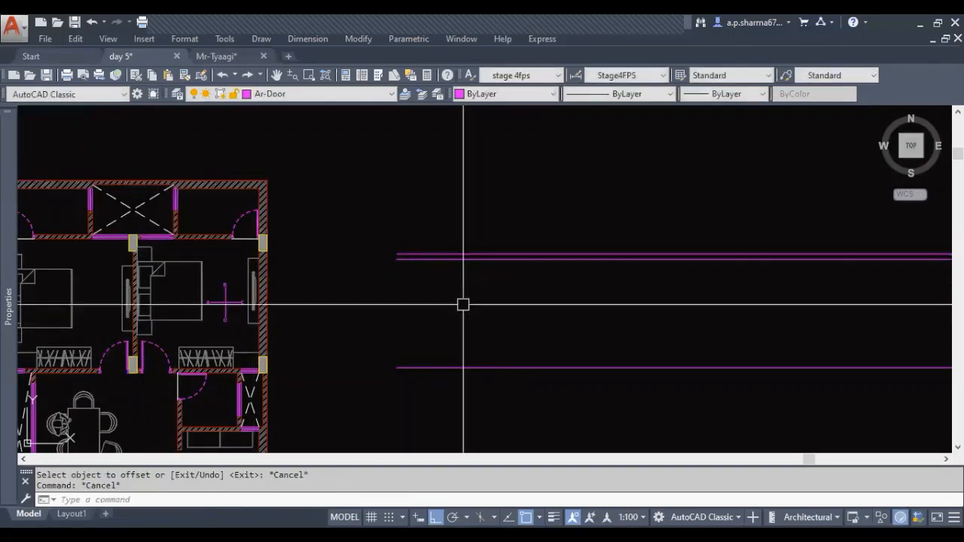
Offset the second line from the top downward by 12"
text(o)
key(Return)
text(12)
key(Return)
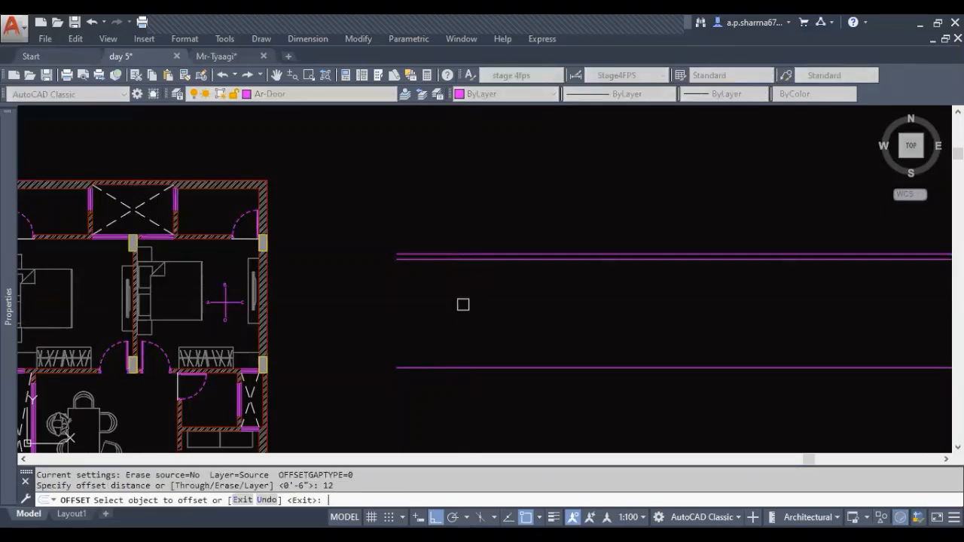
click(468, 262)
click(463, 304)
key(Escape)
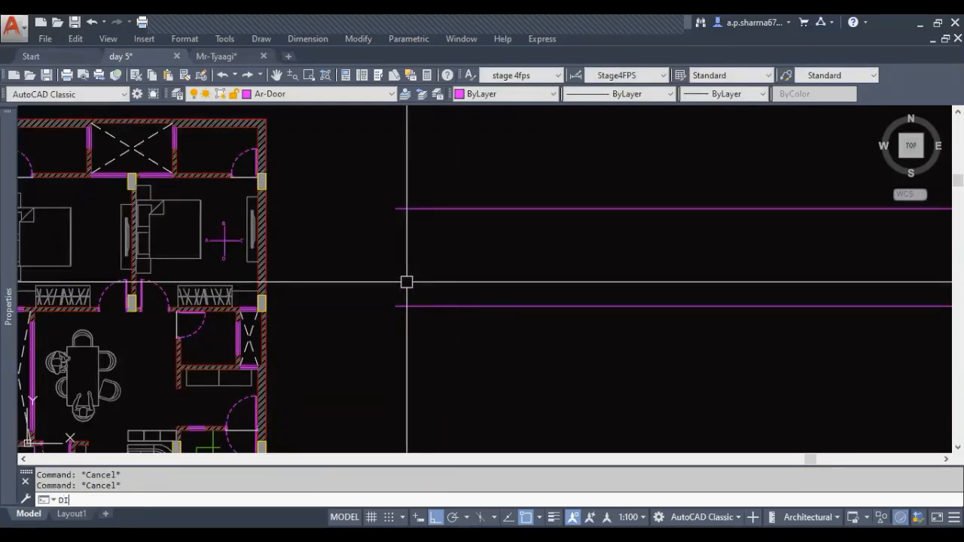
Measure the vertical distance between the two long horizontal elevation lines beside the plan
key(Return)
click(406, 209)
click(400, 306)
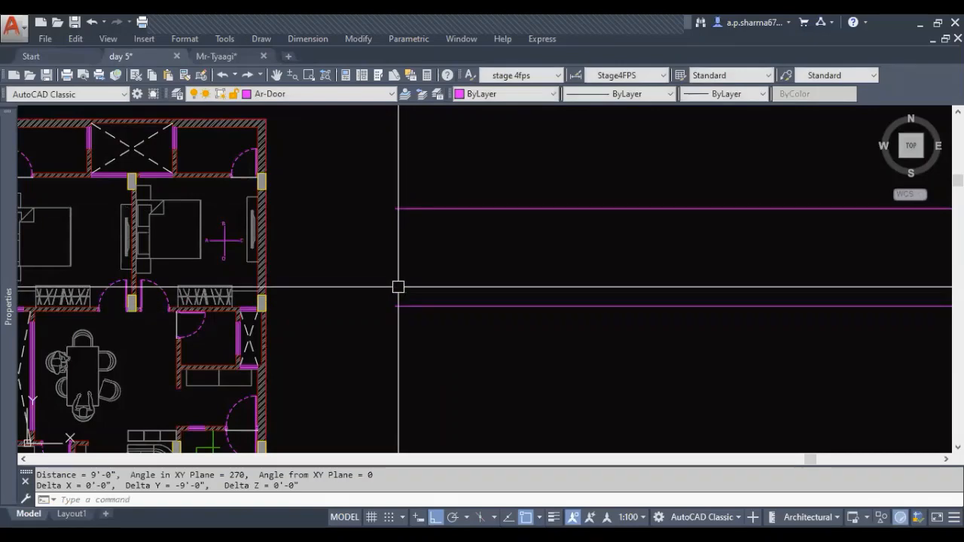
key(Escape)
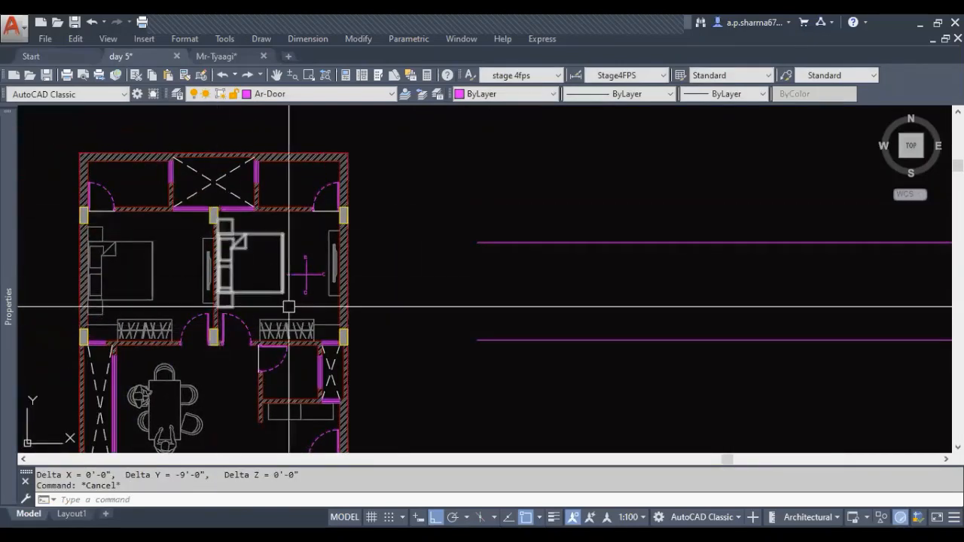
Draw a vertical line crossing both horizontal elevation lines near their ends closest to the plan
middle_drag(476, 304, 425, 309)
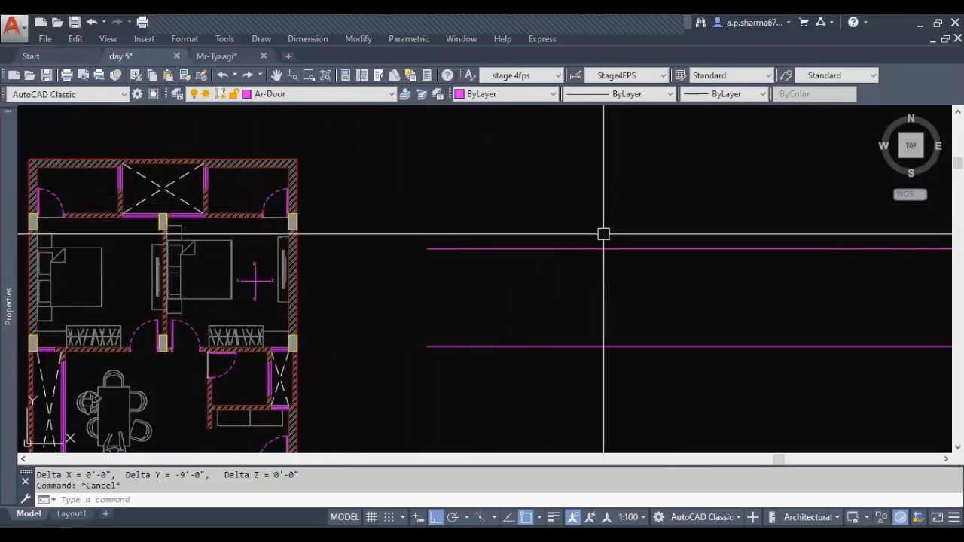
middle_drag(660, 238, 631, 229)
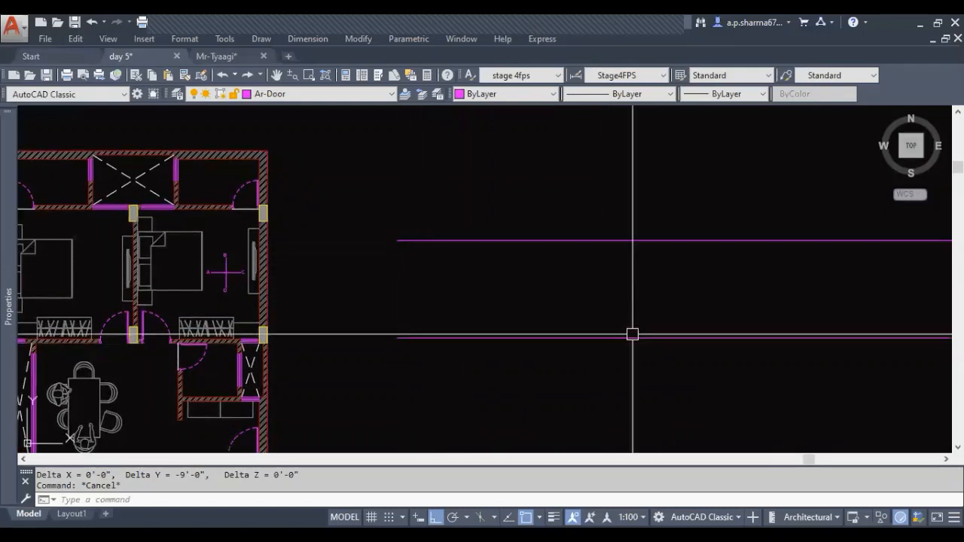
middle_drag(485, 275, 514, 278)
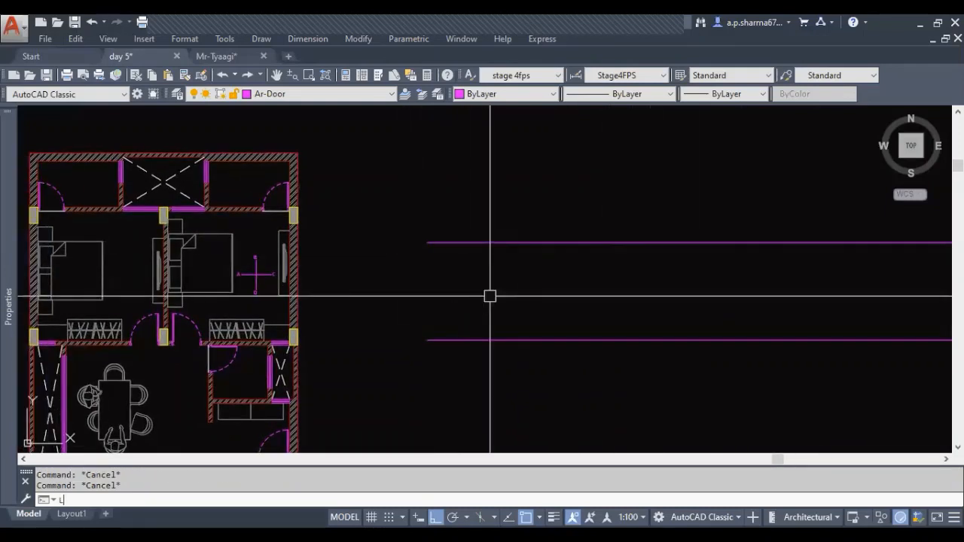
key(Return)
click(448, 204)
click(449, 385)
key(Escape)
middle_drag(490, 330, 503, 351)
key(Escape)
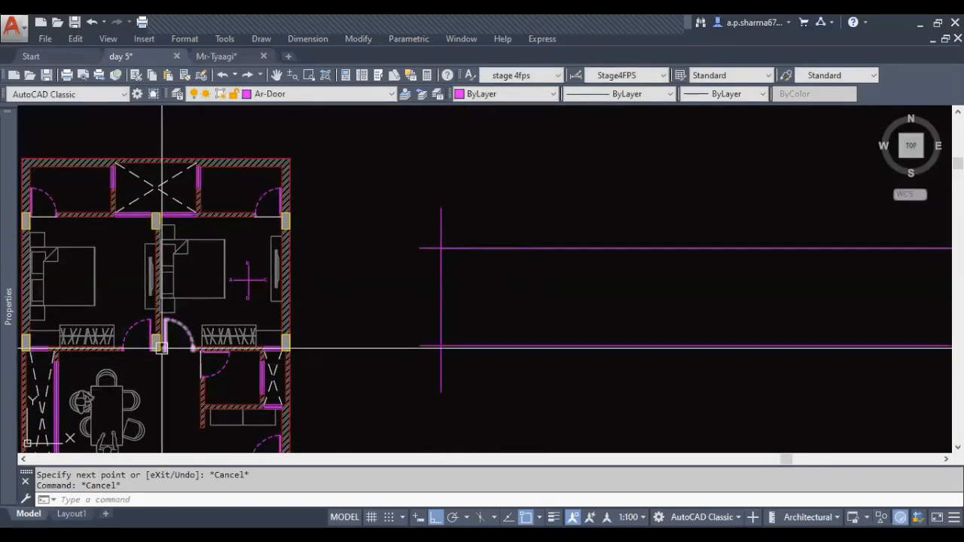
Examine the bedroom with the A to D marker, following its bed-side wall, door, wardrobe wall and column corners
scroll(161, 348, up, 3)
scroll(308, 366, down, 2)
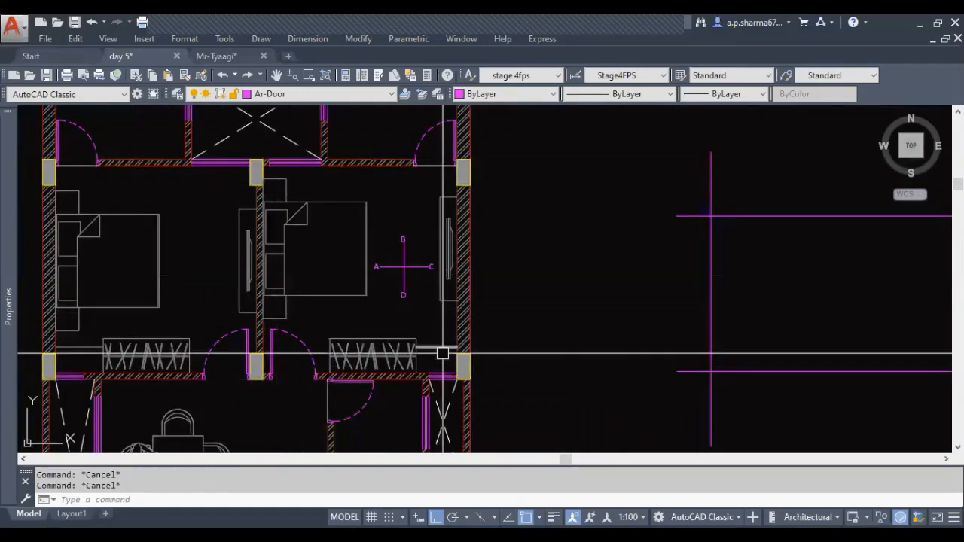
scroll(280, 377, up, 2)
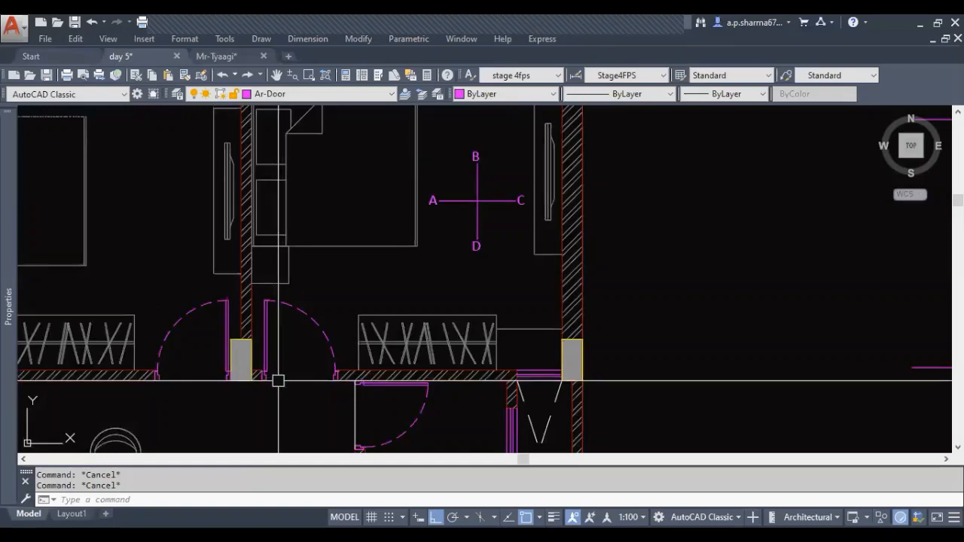
middle_drag(282, 391, 282, 431)
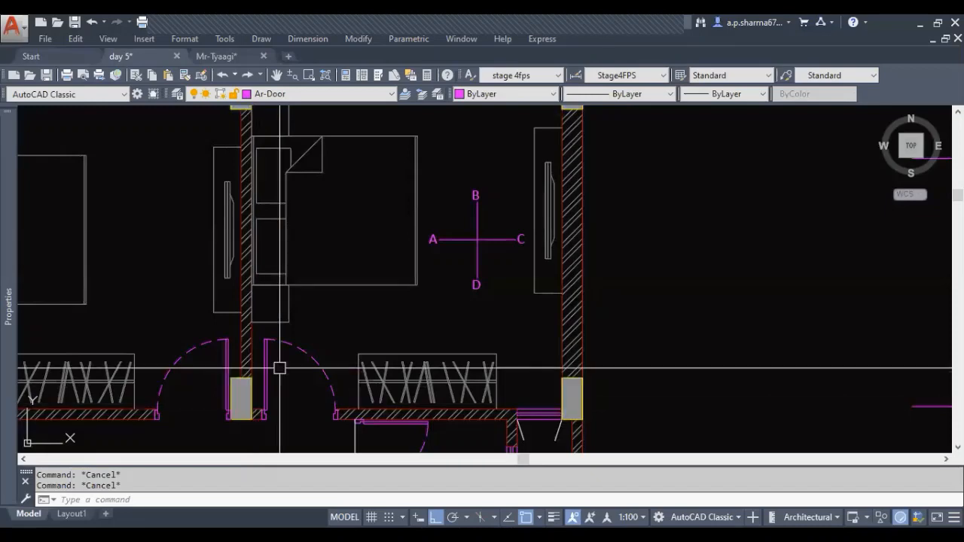
middle_drag(300, 168, 294, 276)
scroll(310, 252, down, 2)
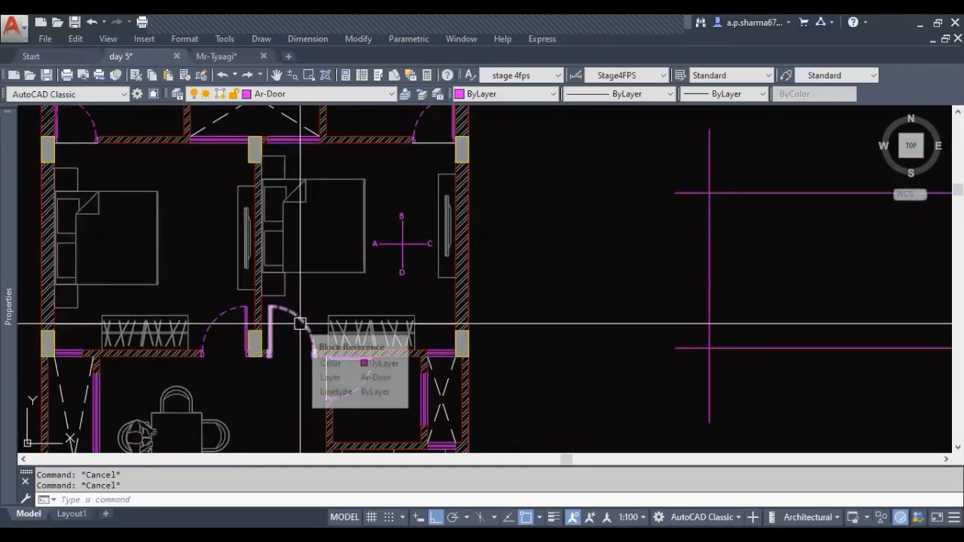
scroll(272, 347, up, 4)
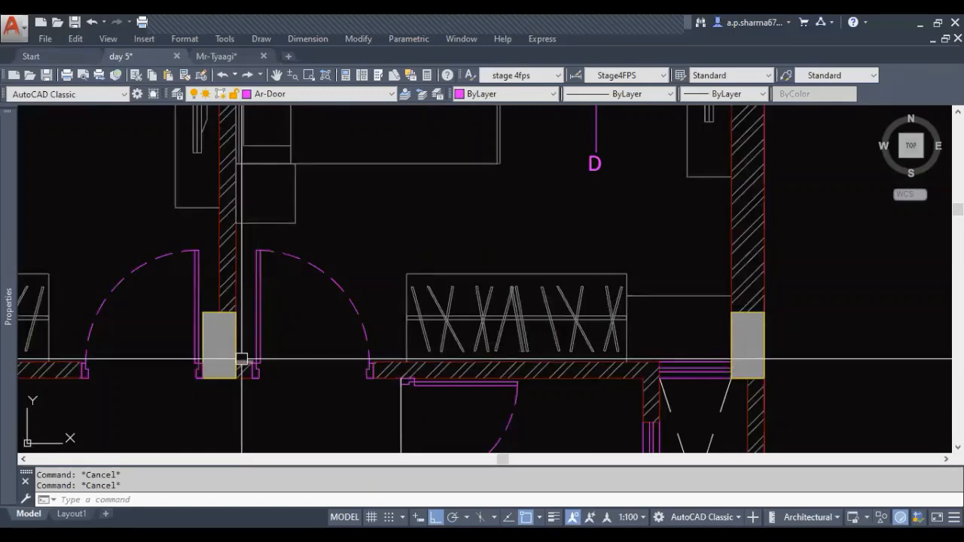
scroll(240, 359, down, 2)
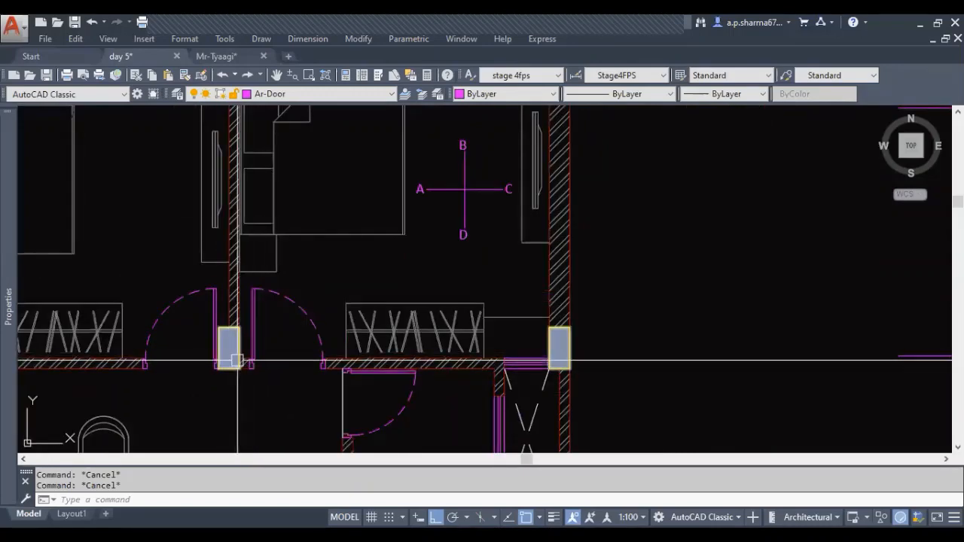
middle_drag(274, 211, 271, 387)
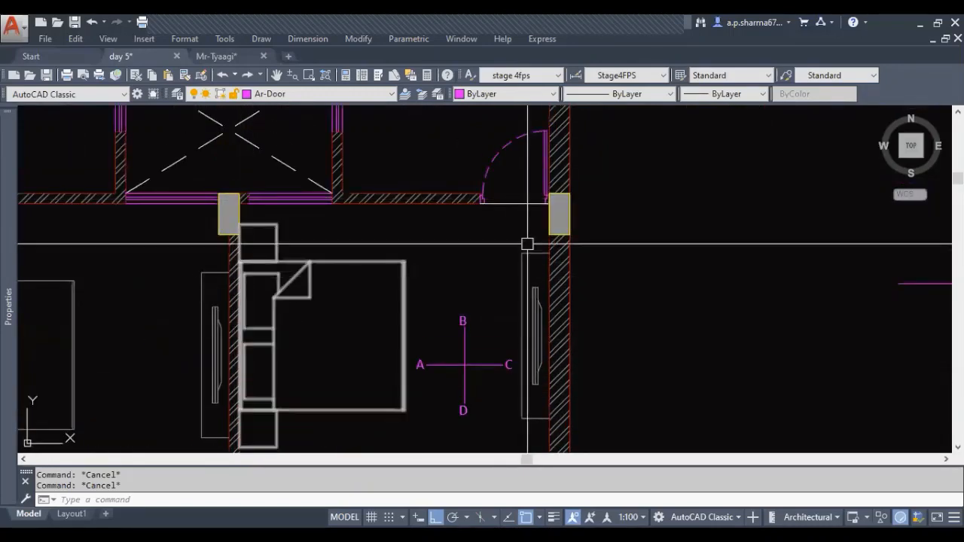
middle_drag(520, 412, 476, 215)
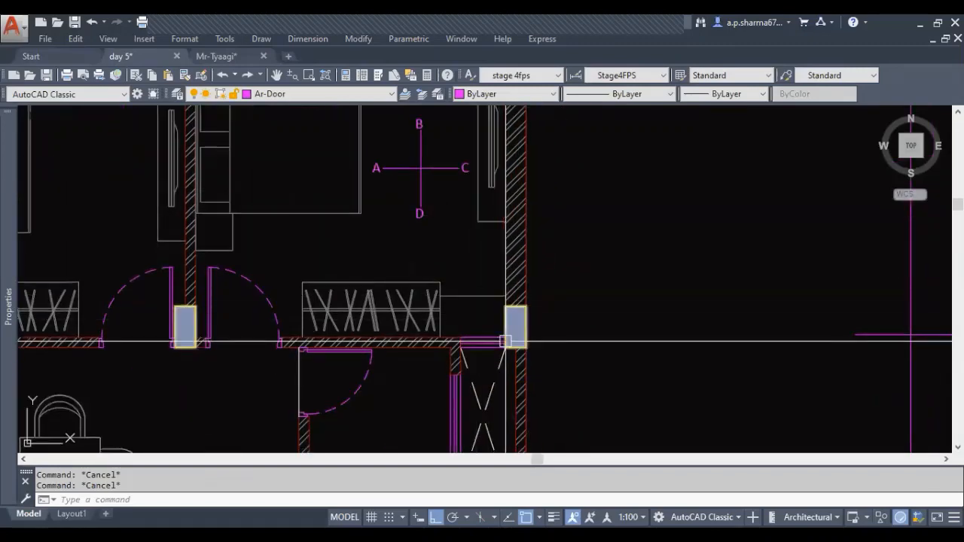
middle_drag(407, 329, 460, 402)
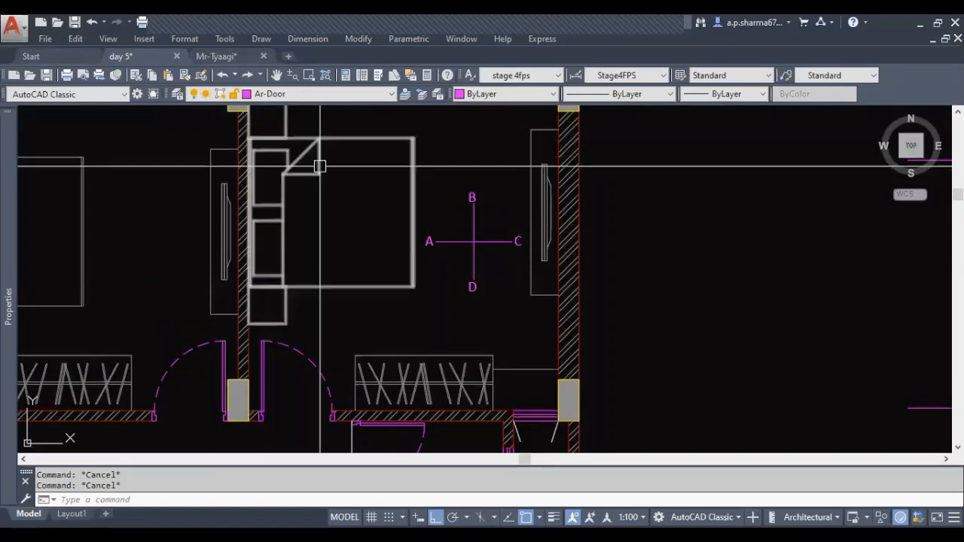
middle_drag(319, 164, 300, 284)
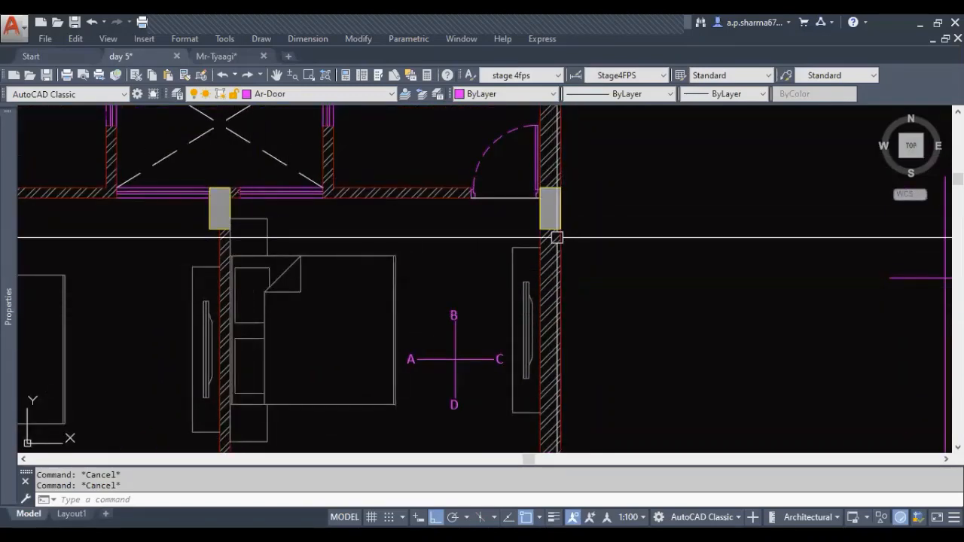
middle_drag(555, 236, 533, 171)
middle_drag(528, 394, 554, 252)
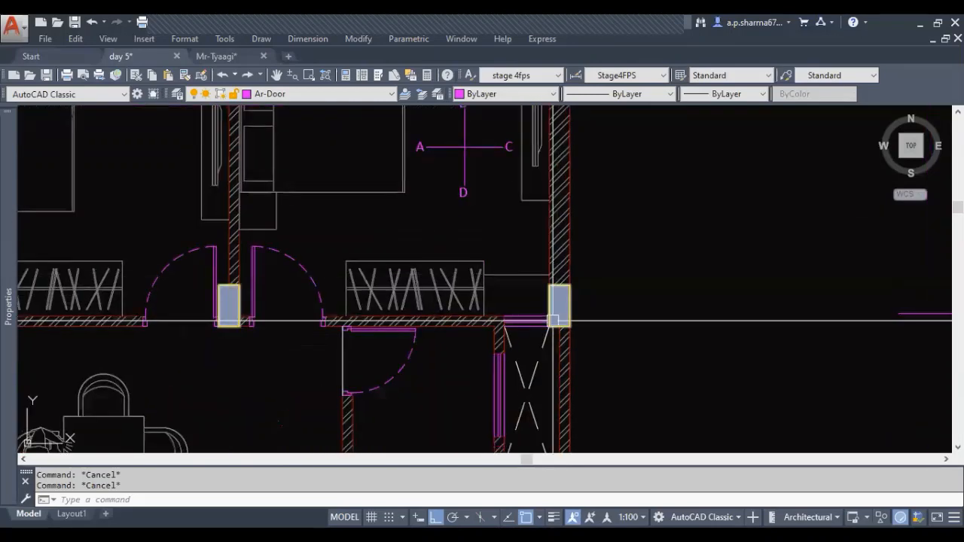
middle_drag(377, 322, 375, 389)
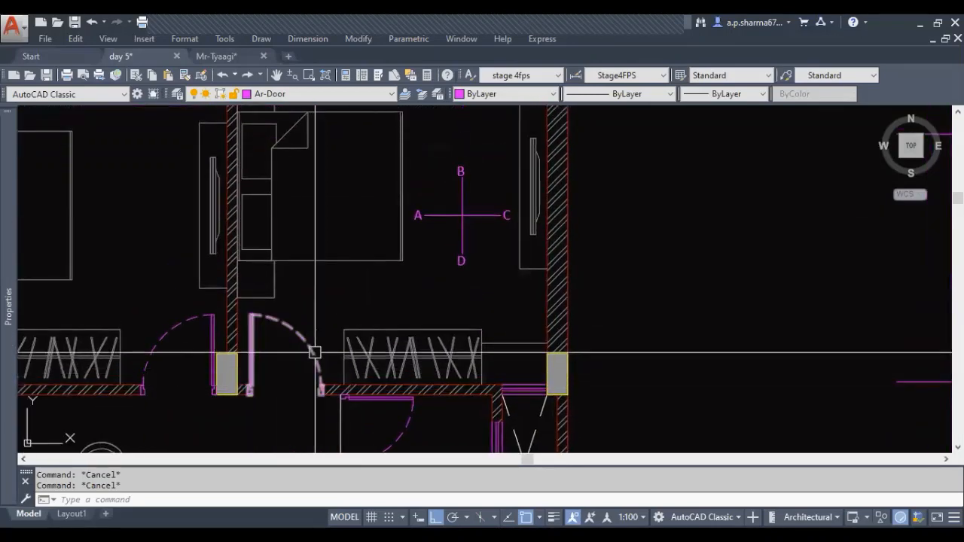
Send the bed block in the bedroom with the wall marker to the back of the draw order
middle_drag(303, 348, 299, 389)
click(302, 183)
right_click(319, 185)
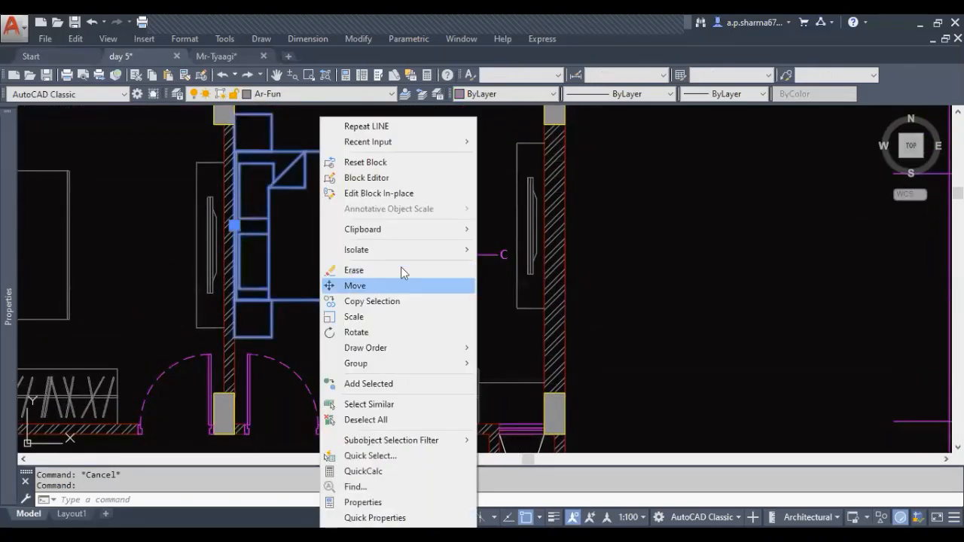
mouse_move(422, 347)
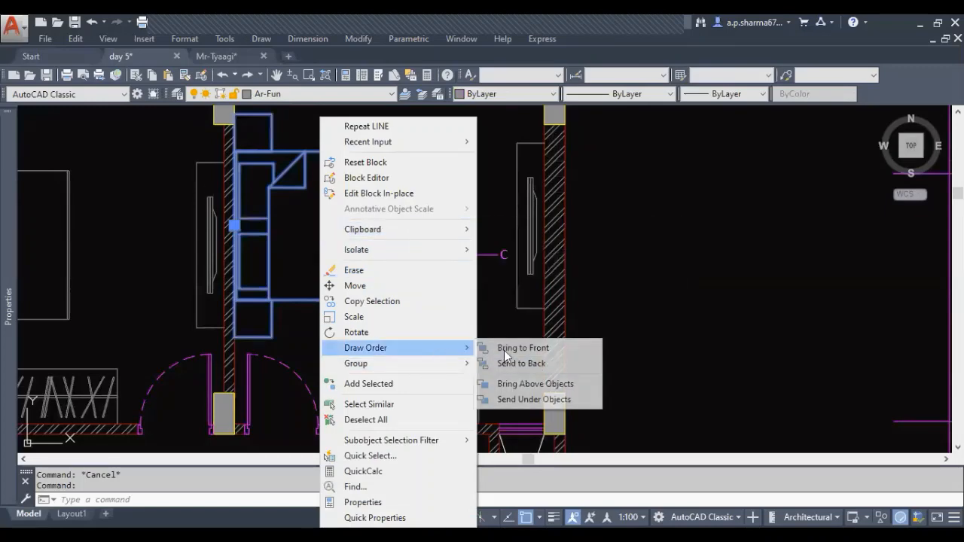
click(519, 363)
scroll(319, 185, down, 5)
middle_drag(437, 319, 372, 318)
key(Escape)
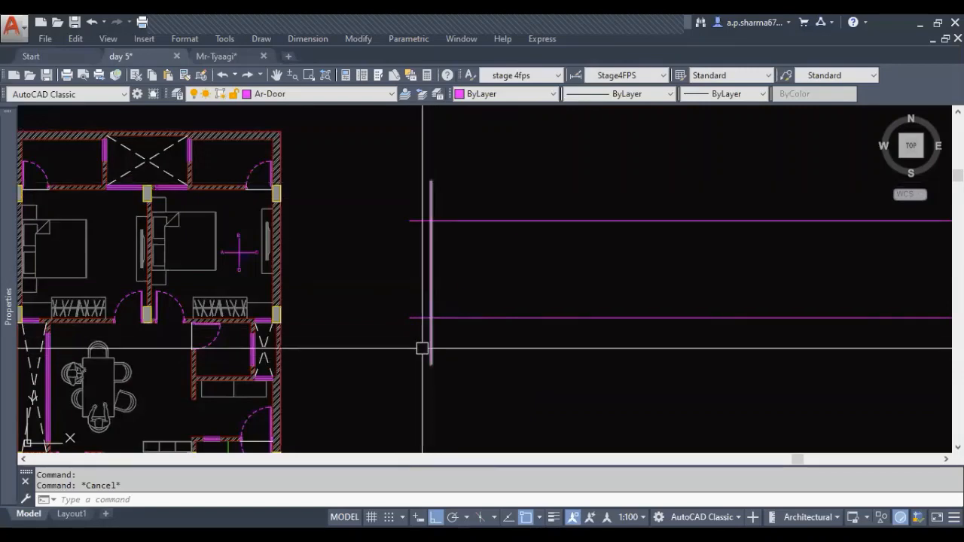
Ungroup the bedroom's A to D wall marker so its letters can be selected individually
scroll(151, 316, up, 5)
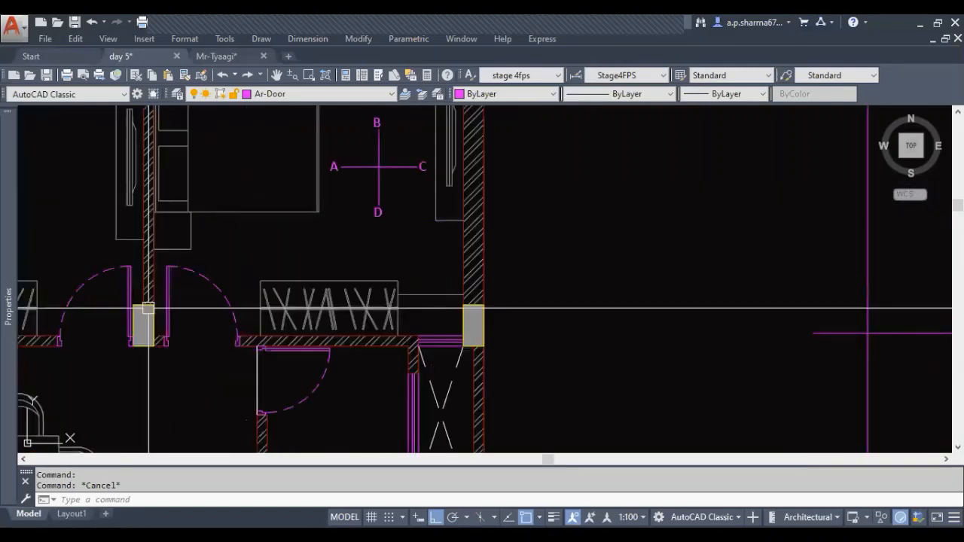
scroll(159, 387, down, 4)
scroll(284, 296, up, 6)
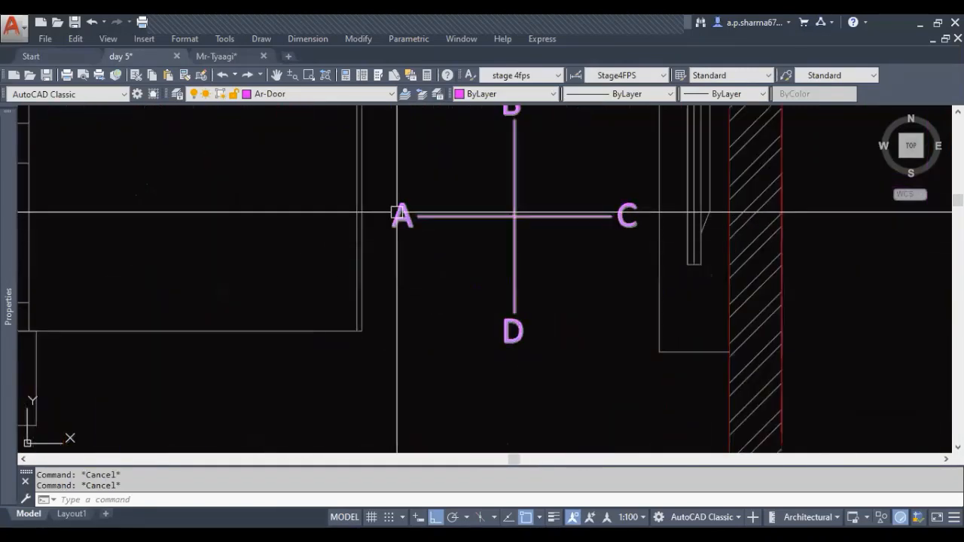
click(399, 215)
key(Escape)
scroll(377, 285, down, 4)
middle_drag(482, 320, 260, 231)
scroll(264, 234, down, 2)
key(Escape)
click(217, 185)
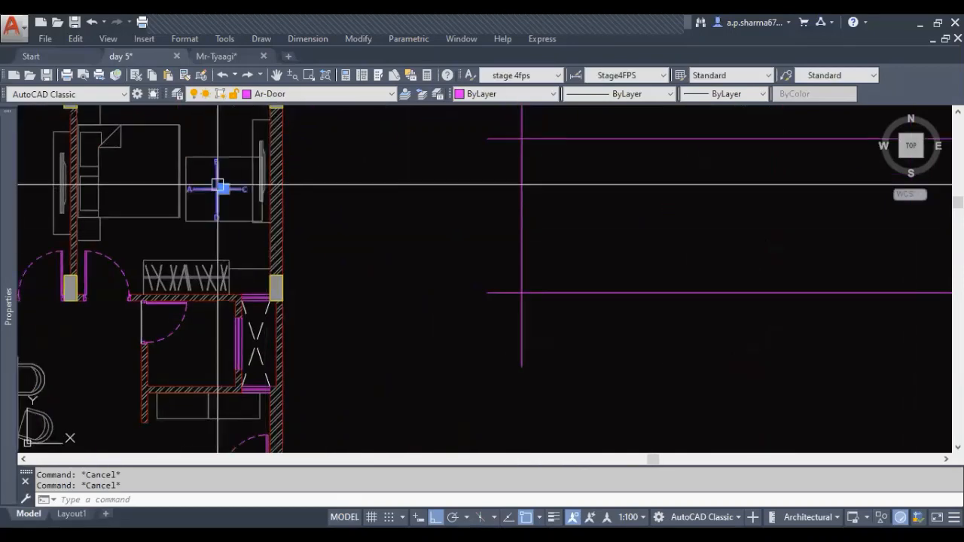
text(UNG)
key(Return)
scroll(181, 195, up, 4)
key(Escape)
key(Escape)
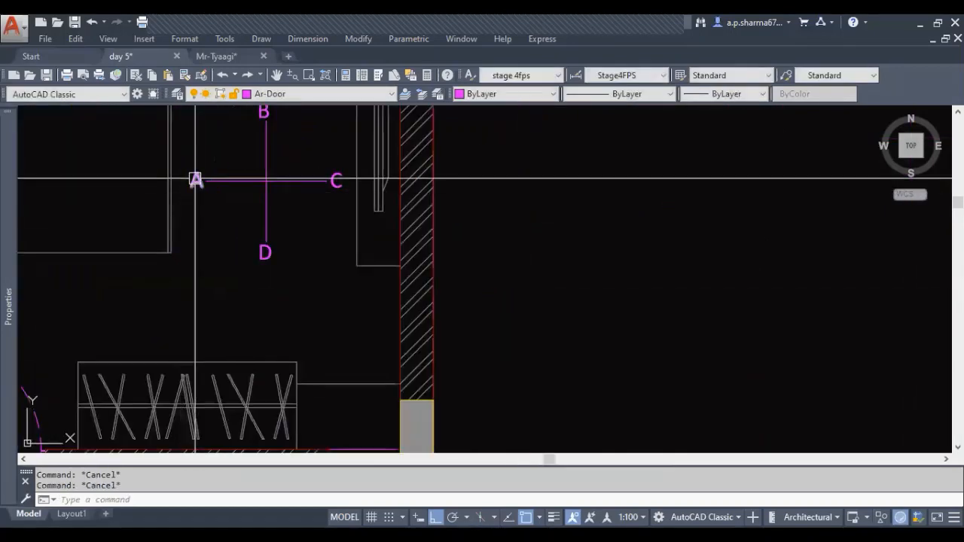
Copy the letter A from the wall marker to the crossing of the vertical line and the lower horizontal elevation line
click(194, 180)
text(CO)
key(Return)
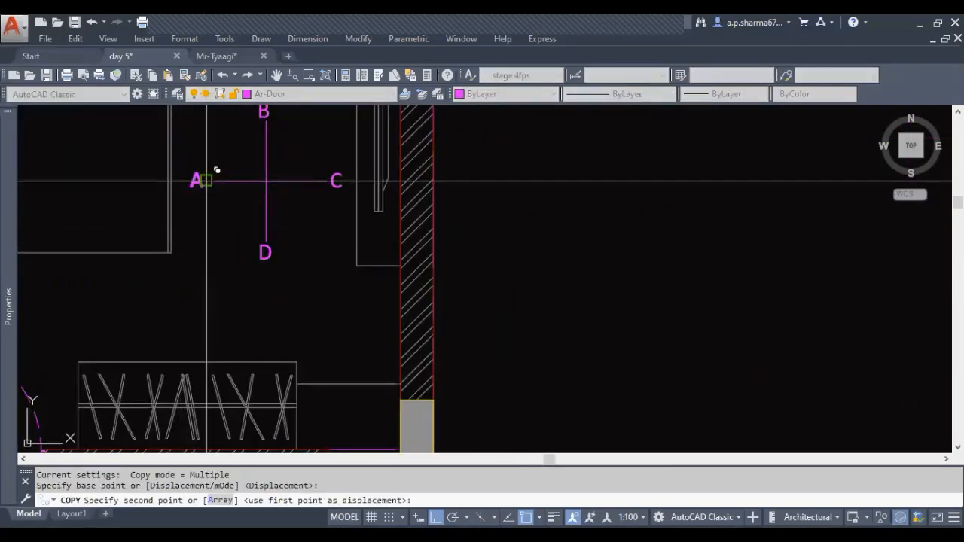
scroll(207, 180, down, 2)
middle_drag(740, 352, 531, 268)
click(519, 263)
key(Escape)
key(Escape)
scroll(515, 271, up, 5)
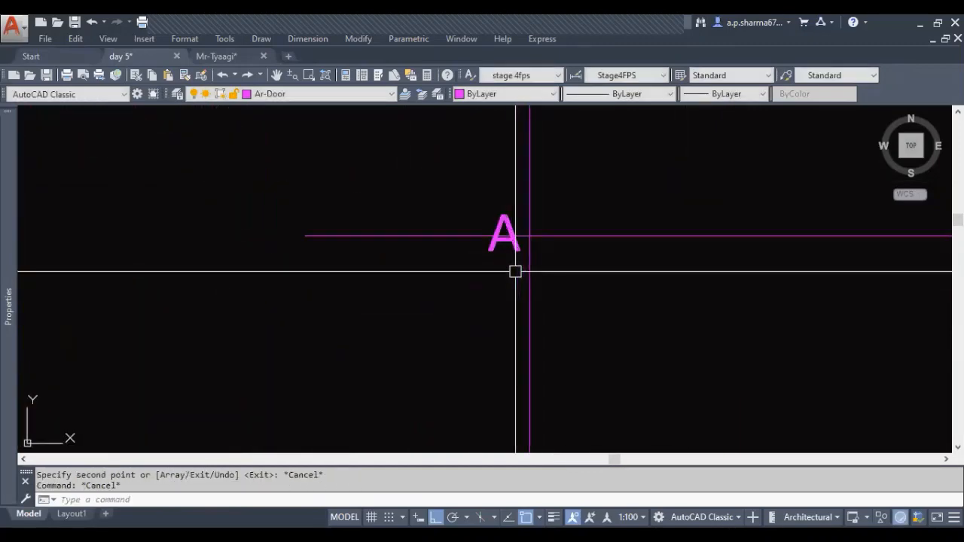
Copy the letter A on the lower elevation line straight down, just below that line
key(Escape)
click(505, 249)
middle_drag(590, 314, 538, 287)
key(Return)
click(590, 267)
click(589, 313)
key(Escape)
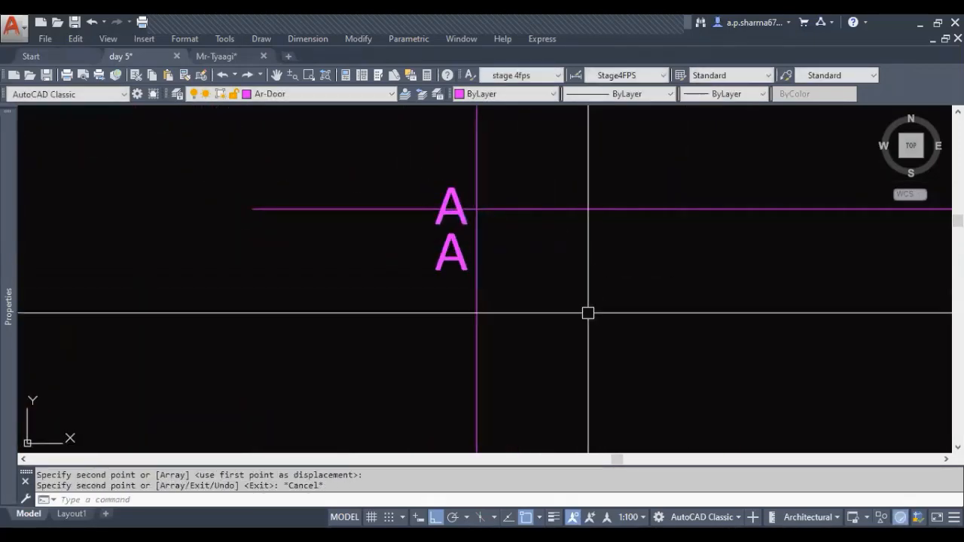
Erase the letter A that overlaps the lower horizontal elevation line
key(Escape)
key(Escape)
click(449, 191)
text(E)
key(Return)
middle_drag(452, 242, 451, 260)
key(Escape)
key(Escape)
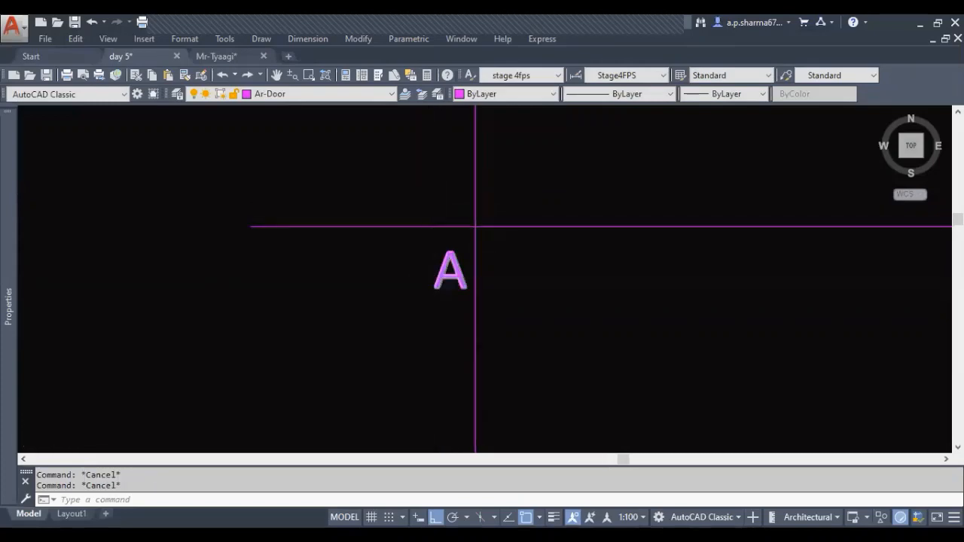
Measure the length of bedroom wall A along its inner face, from the lower wall to the upper wall
scroll(461, 297, down, 10)
scroll(489, 315, up, 6)
scroll(485, 314, down, 4)
middle_drag(350, 316, 668, 380)
scroll(332, 361, up, 2)
scroll(331, 361, down, 2)
middle_drag(333, 368, 336, 384)
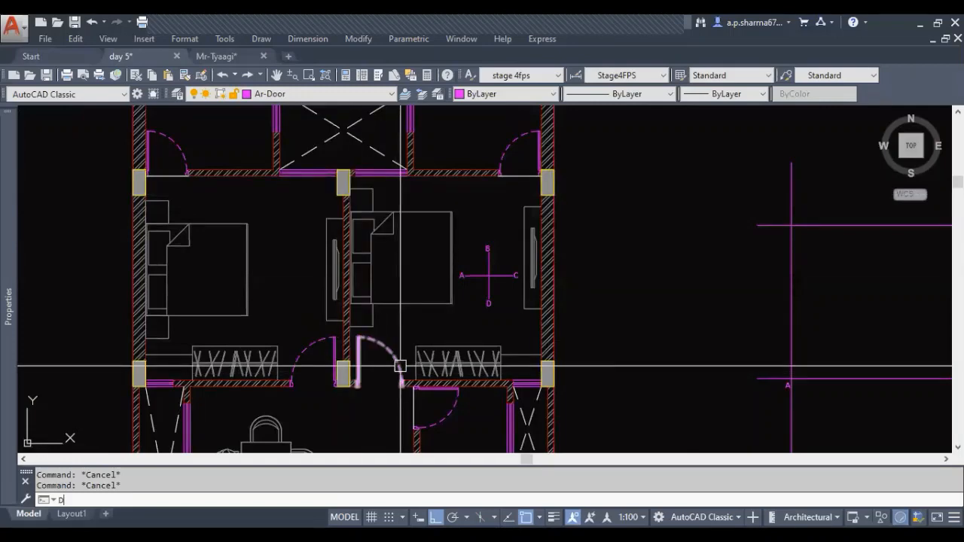
text(I)
key(Return)
scroll(377, 369, up, 3)
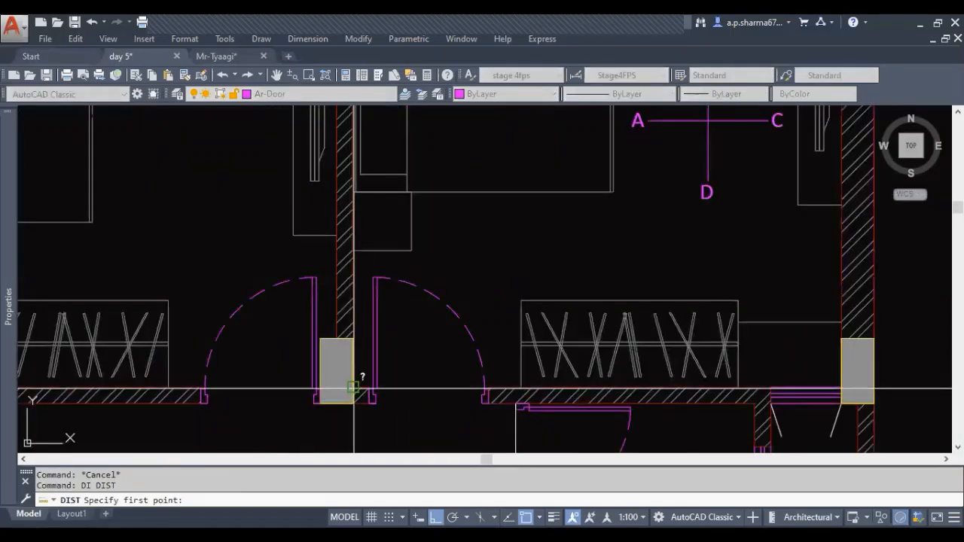
click(351, 388)
scroll(360, 360, up, 2)
middle_drag(360, 360, 360, 419)
scroll(342, 111, up, 2)
middle_drag(342, 111, 333, 176)
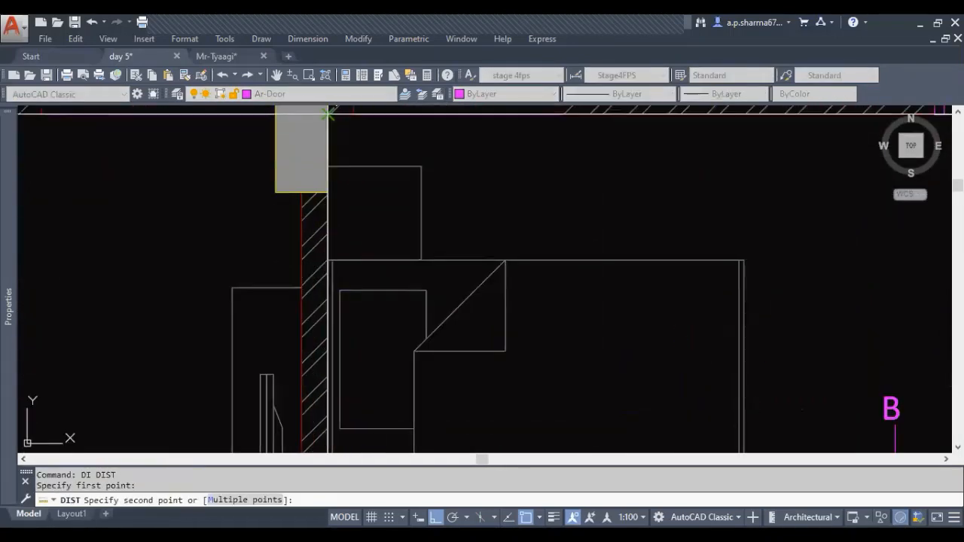
click(327, 113)
scroll(324, 134, down, 5)
key(Escape)
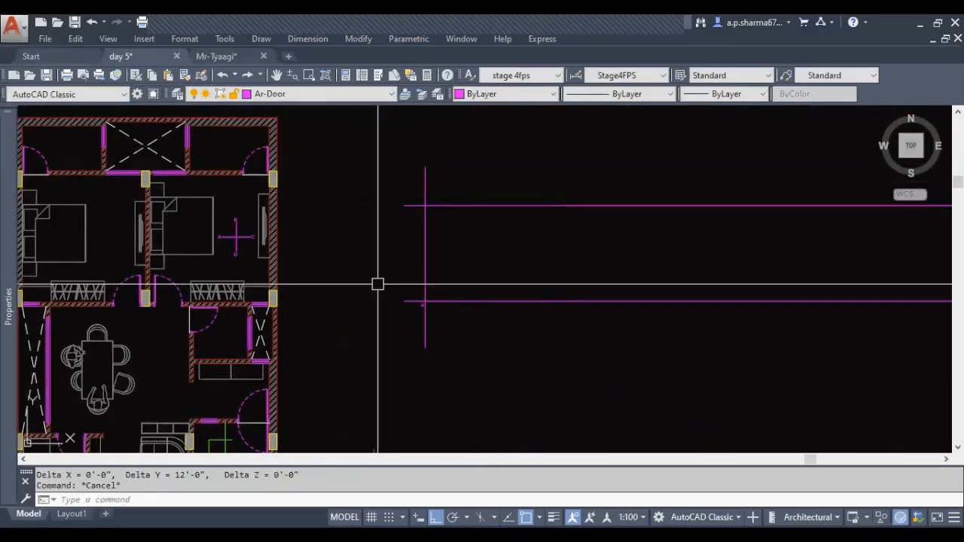
Offset the vertical elevation line 12' to the right to mark the other end of wall A
text(o)
key(Return)
text(12)
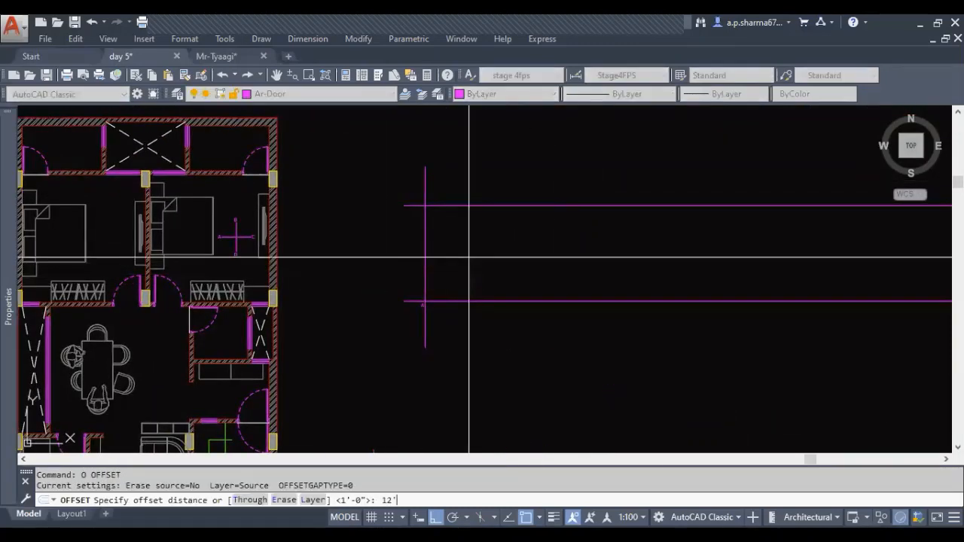
text(')
key(Return)
click(424, 239)
click(592, 256)
key(Escape)
key(Escape)
key(Escape)
scroll(435, 327, up, 4)
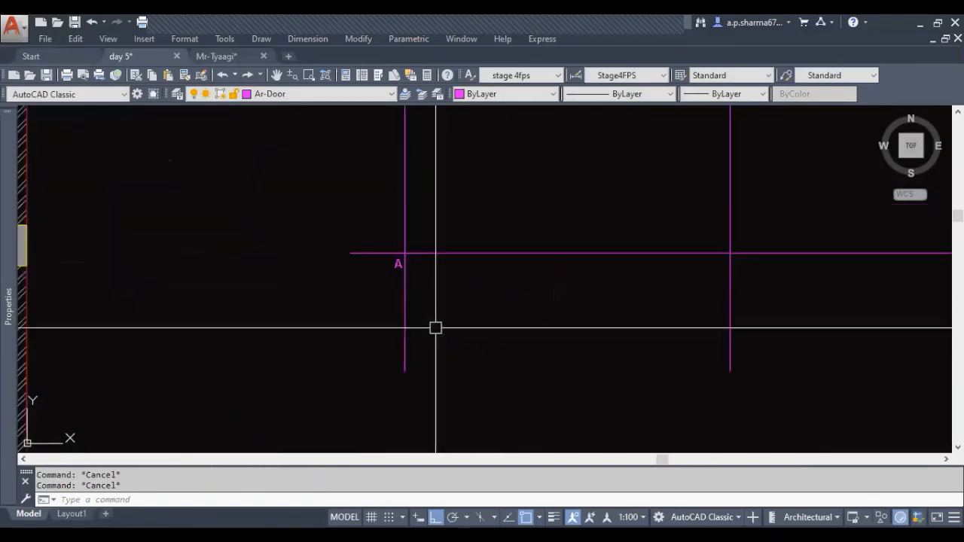
scroll(390, 267, up, 2)
click(413, 250)
text(c)
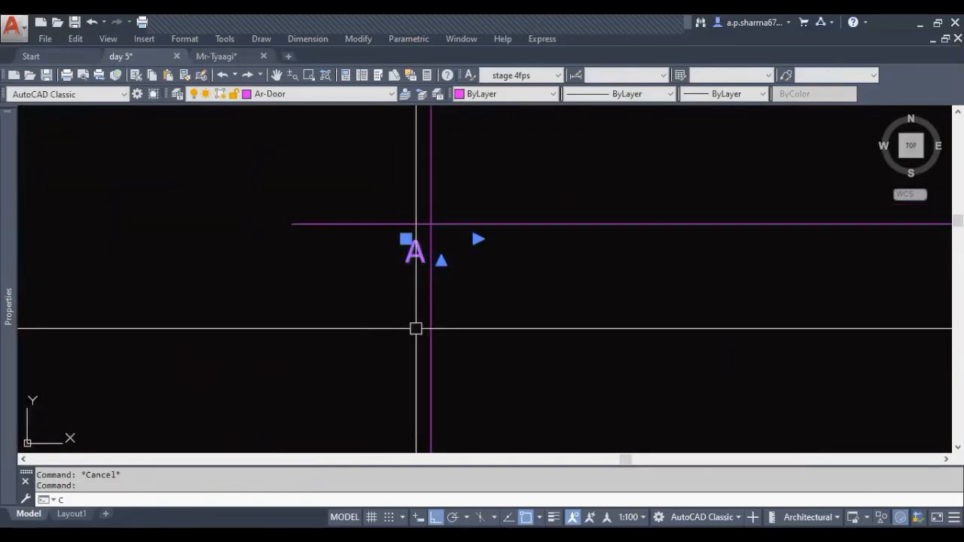
key(Return)
click(430, 223)
scroll(409, 264, down, 1)
key(Escape)
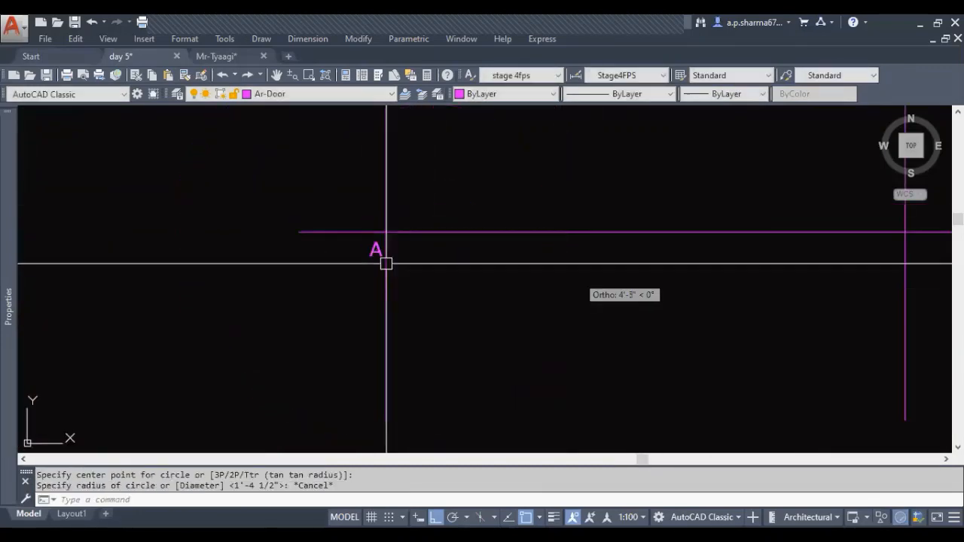
key(Escape)
click(372, 248)
key(Return)
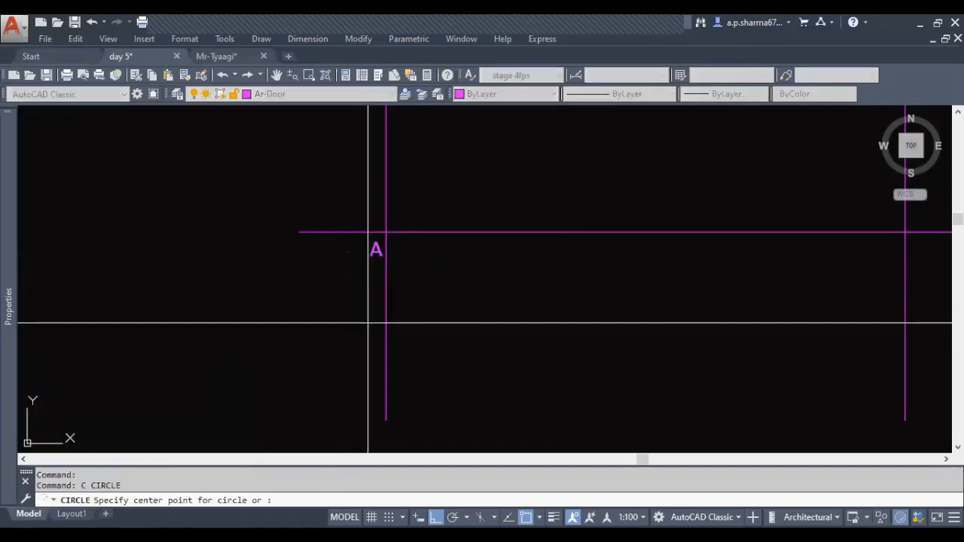
click(386, 232)
middle_drag(700, 285, 686, 287)
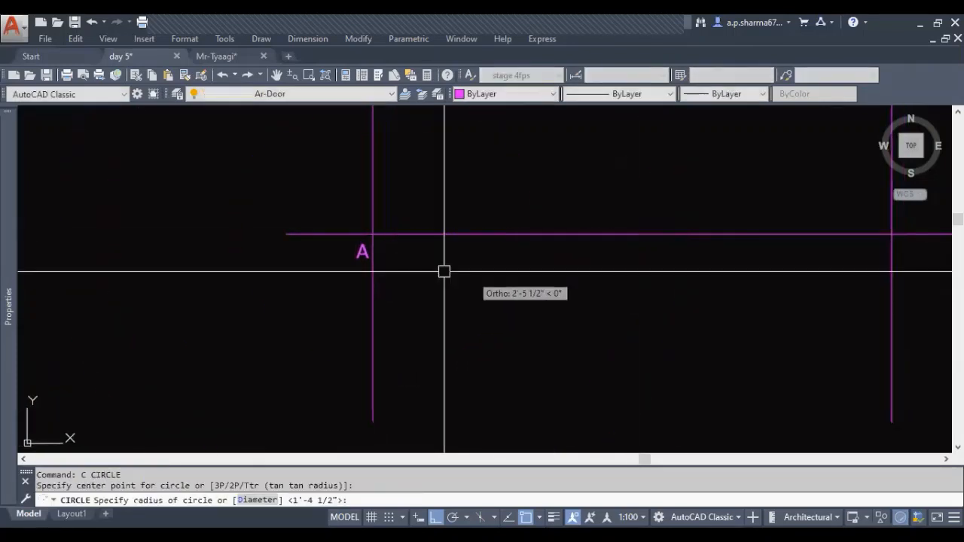
key(Escape)
Copy the letter A along the lower elevation line from the first vertical line to the second vertical line
text(c)
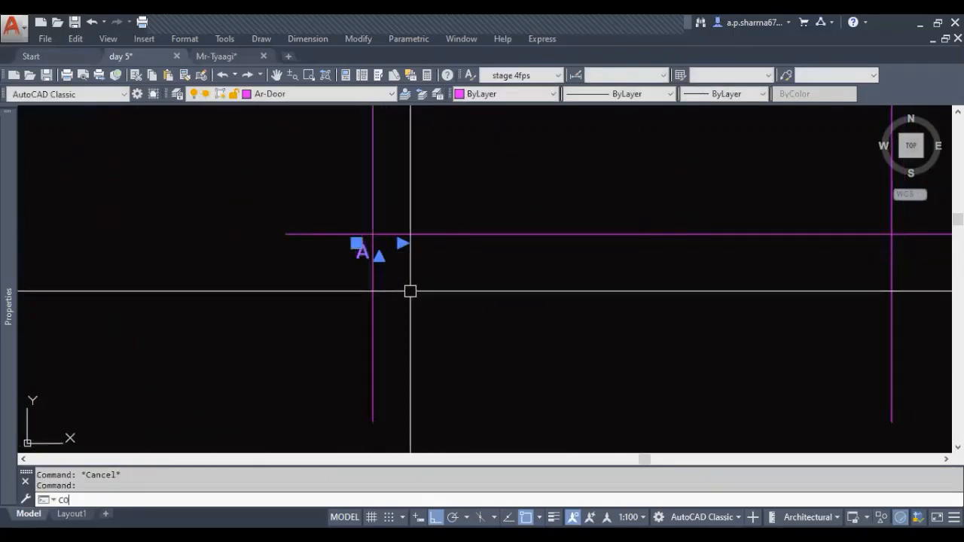
text(o)
key(Return)
click(373, 233)
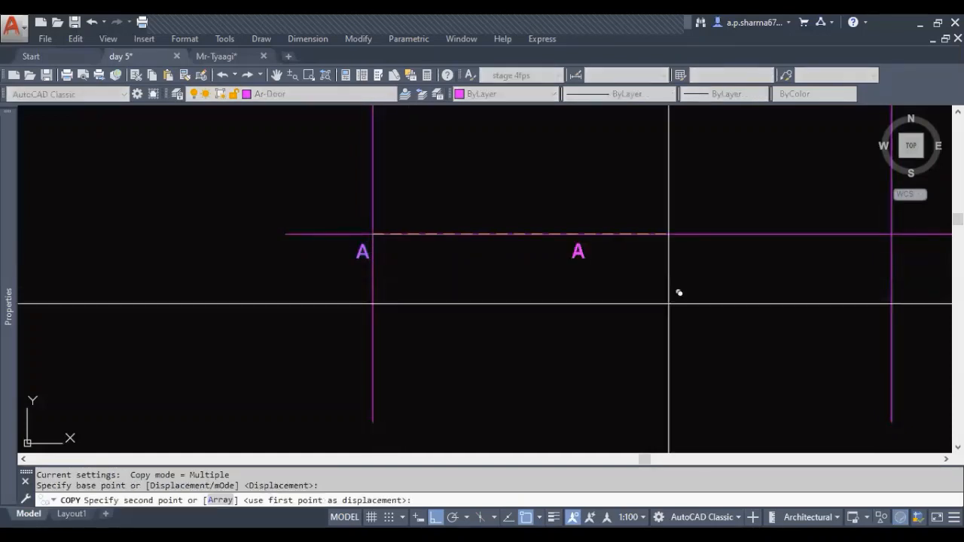
middle_drag(670, 258, 321, 230)
click(543, 207)
key(Escape)
key(Escape)
Change the copied letter at the second vertical line to B
click(533, 223)
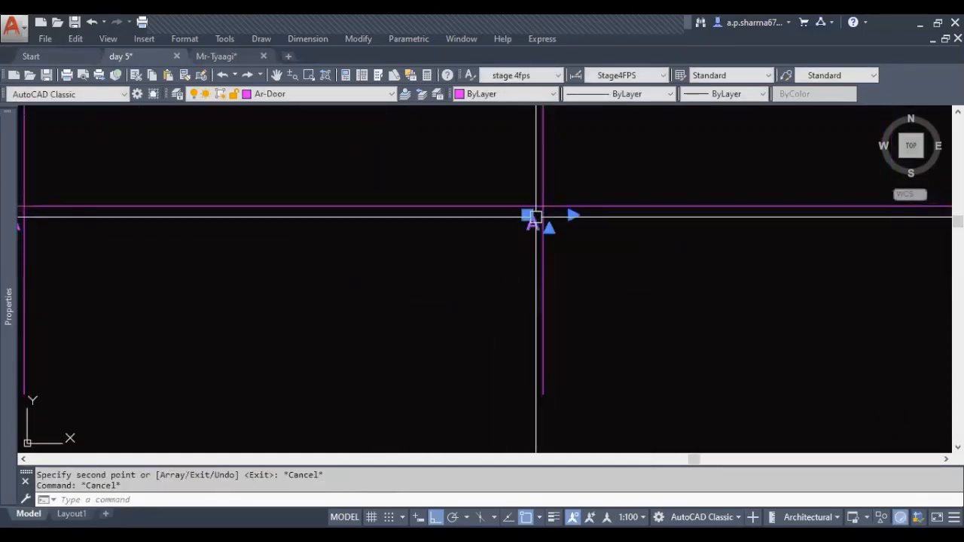
double_click(532, 223)
text(B)
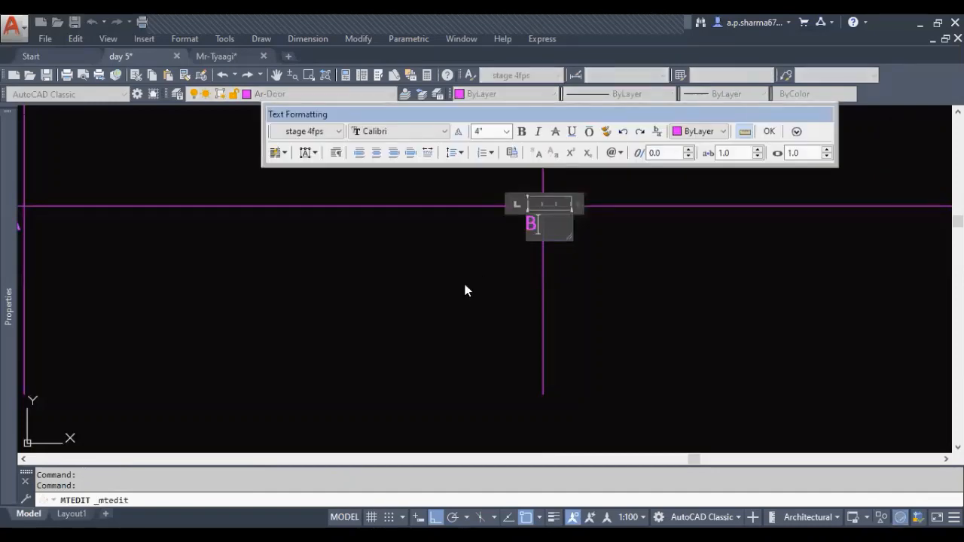
click(465, 291)
key(Escape)
Measure the length of bedroom wall B along its inner face, from the left column to the right column
scroll(456, 323, down, 6)
middle_drag(456, 323, 540, 323)
key(Escape)
scroll(250, 177, up, 4)
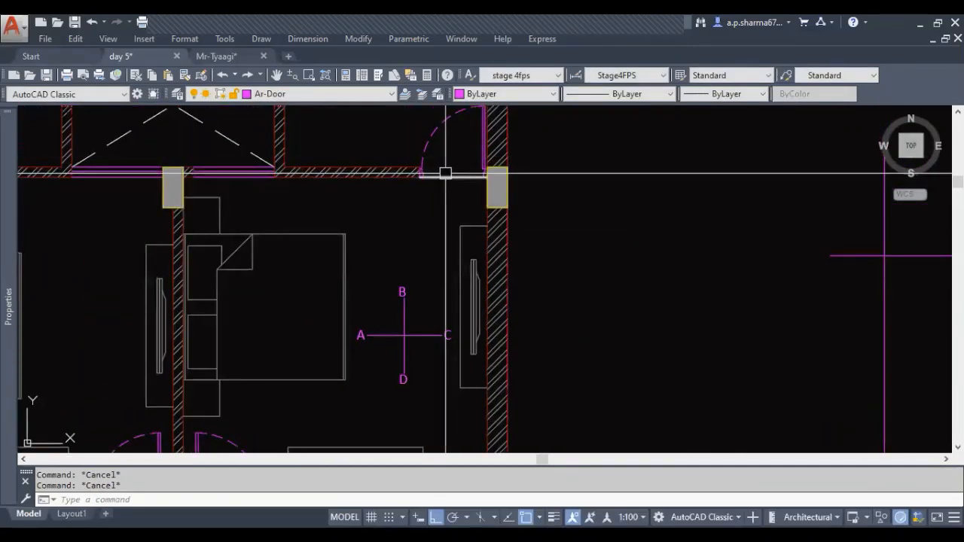
middle_drag(362, 200, 389, 249)
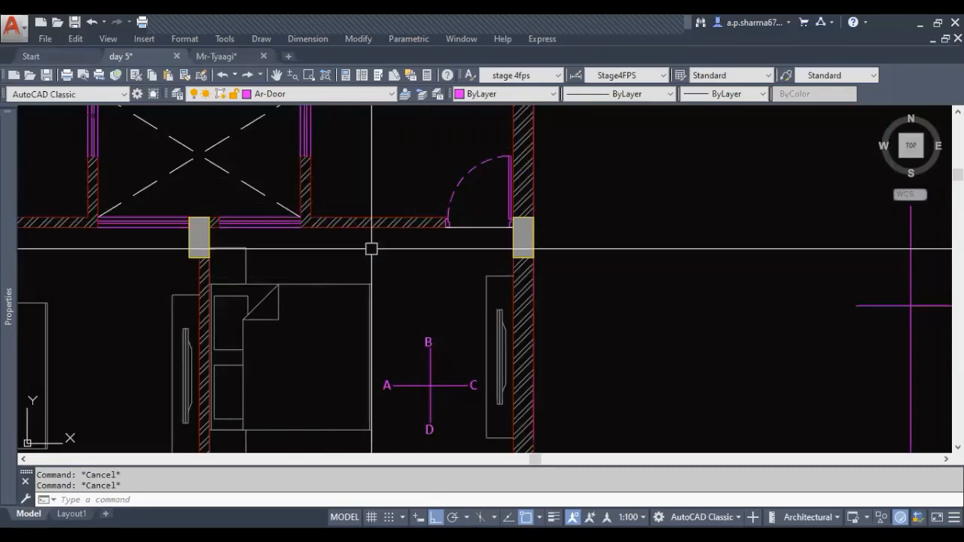
text(I)
key(Return)
scroll(204, 230, up, 4)
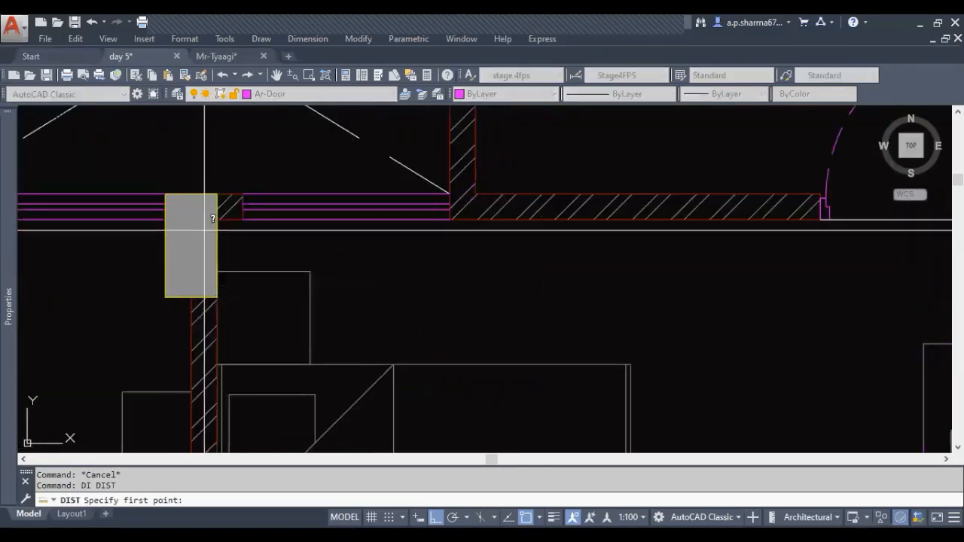
click(217, 218)
scroll(217, 218, down, 5)
scroll(581, 213, up, 7)
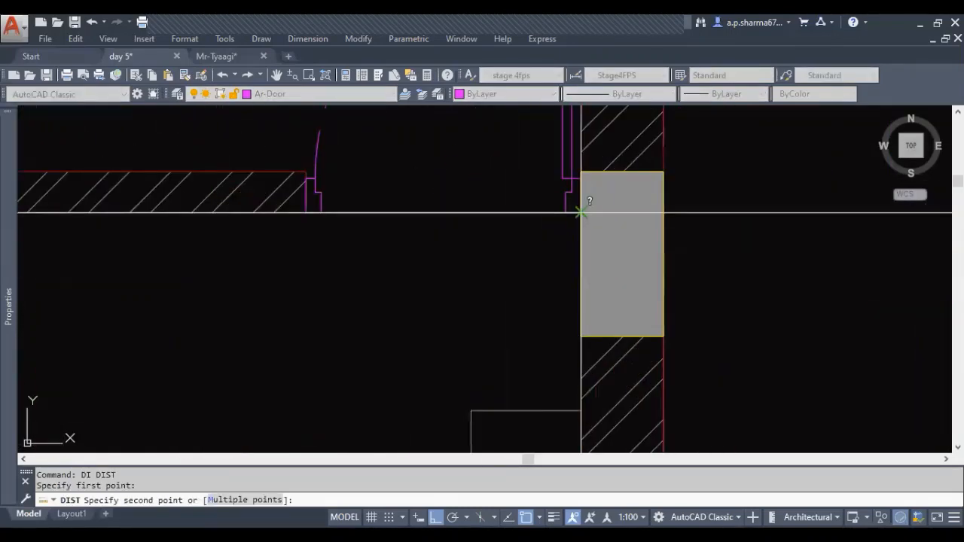
click(581, 211)
Offset the second vertical elevation line 11'3" to the right to mark the other end of wall B
scroll(458, 243, down, 8)
middle_drag(712, 314, 482, 294)
middle_drag(640, 339, 306, 298)
key(Escape)
key(Escape)
text(o)
key(Return)
text(11')
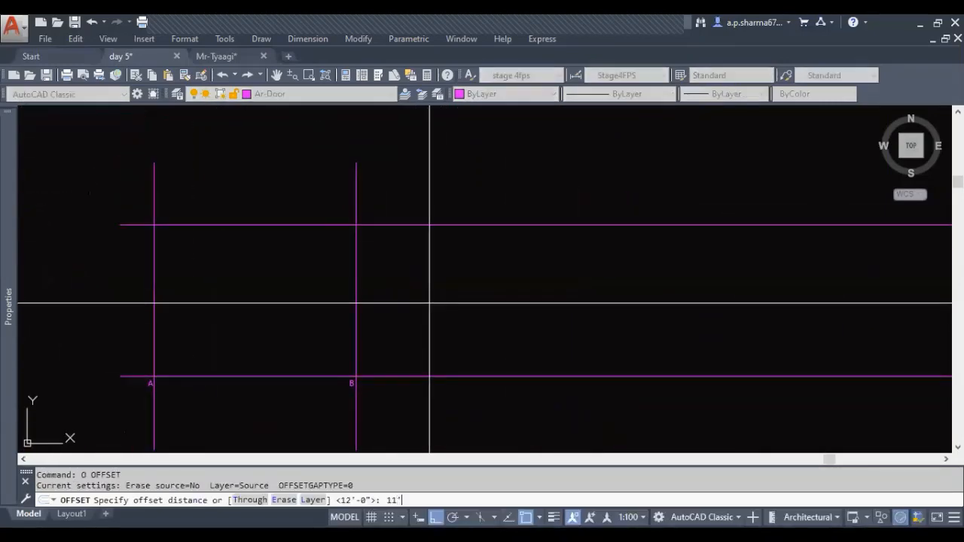
text(3)
key(Return)
click(355, 269)
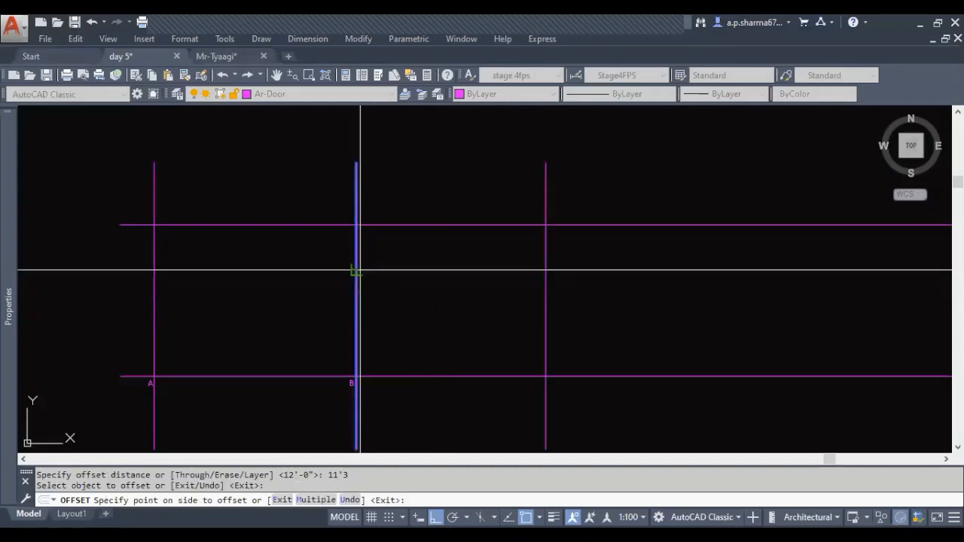
click(637, 293)
middle_drag(512, 376, 515, 299)
key(Escape)
Copy the letter B along the lower elevation line to the third vertical line
scroll(380, 315, up, 5)
click(268, 262)
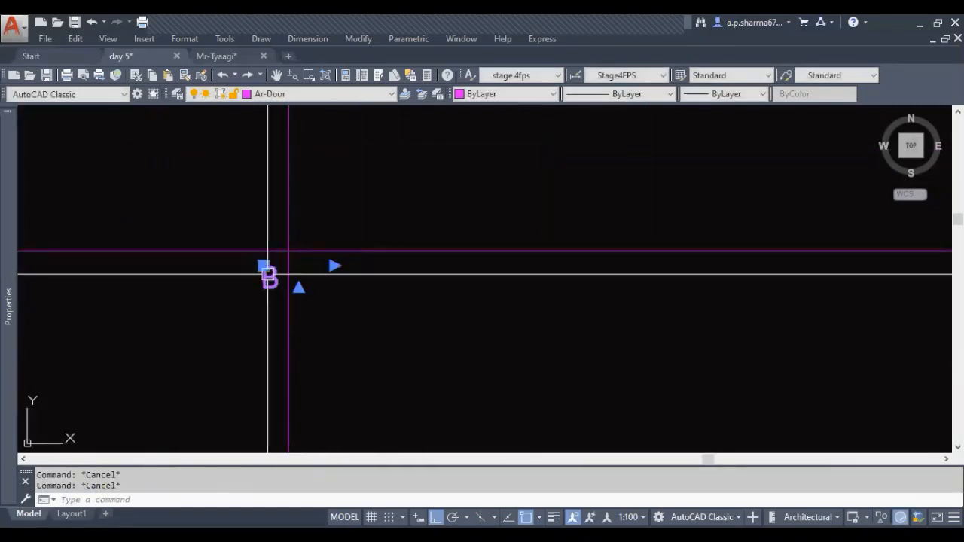
text(co)
key(Return)
click(288, 253)
scroll(288, 253, down, 3)
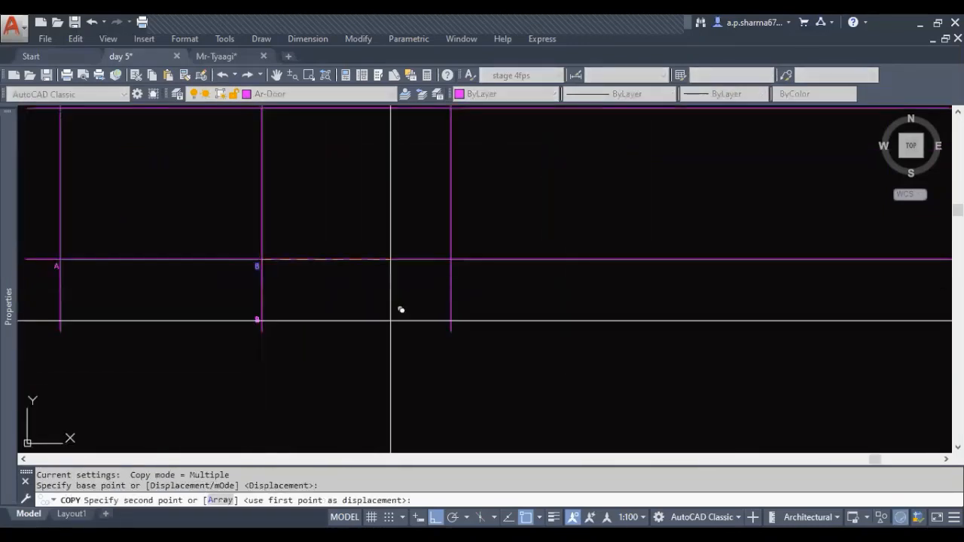
click(449, 260)
key(Escape)
key(Escape)
Change the copied letter at the third vertical line to C
scroll(447, 260, up, 2)
click(444, 278)
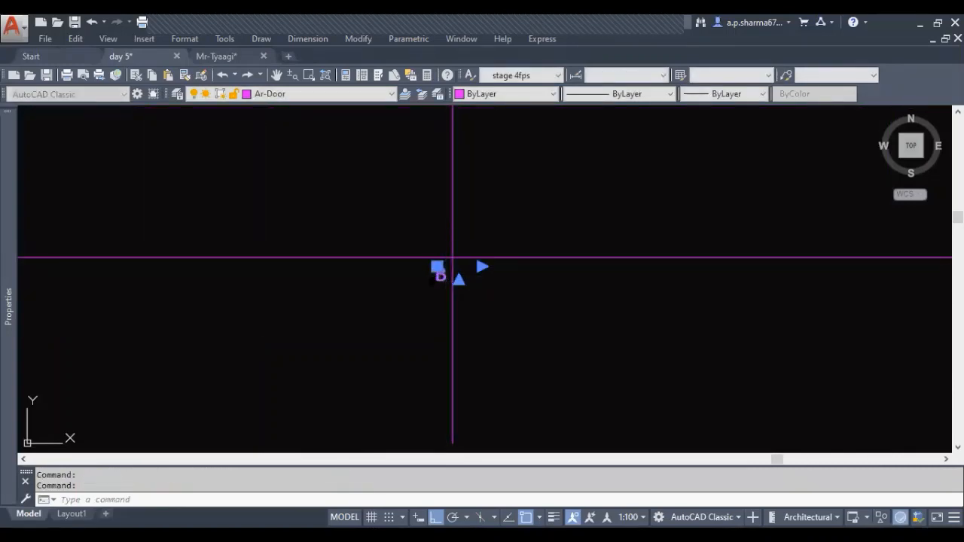
key(BackSpace)
text(C)
click(595, 332)
key(Escape)
scroll(596, 332, down, 8)
middle_drag(486, 344, 543, 368)
scroll(371, 300, up, 3)
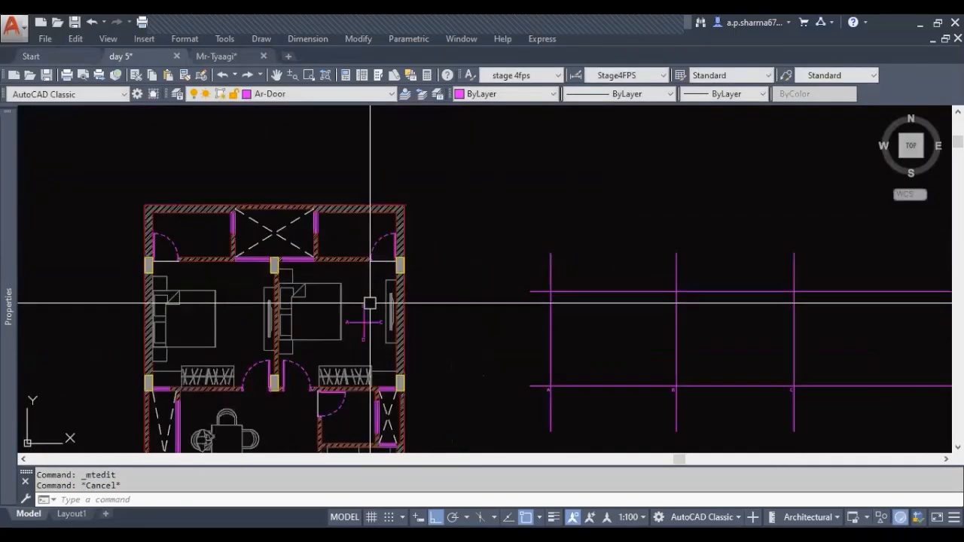
scroll(351, 341, up, 2)
middle_drag(257, 216, 136, 198)
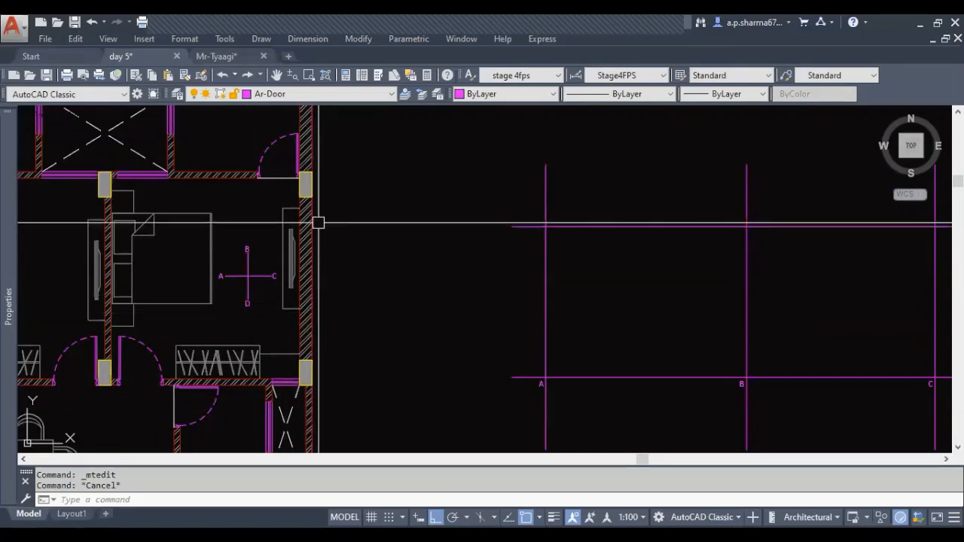
middle_drag(306, 284, 321, 286)
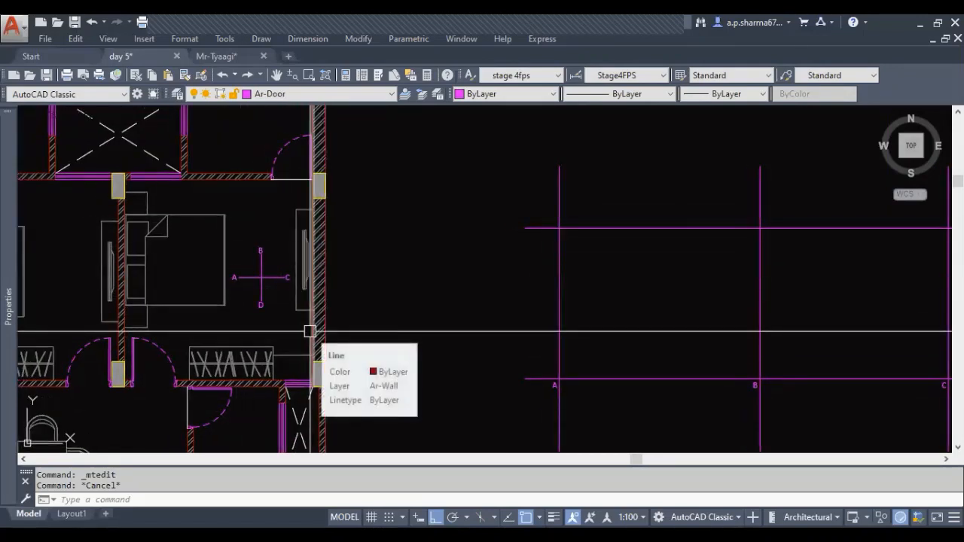
text(co)
key(Return)
key(Escape)
key(Escape)
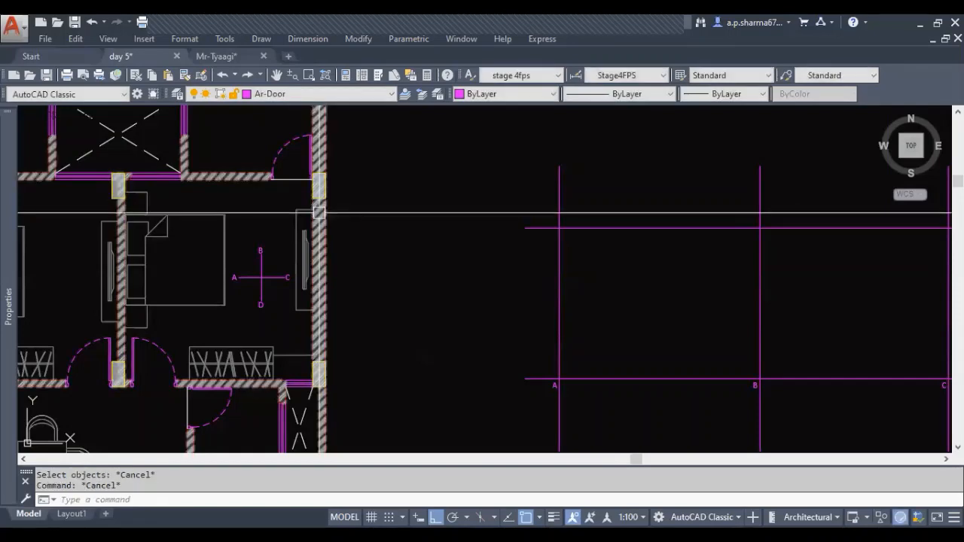
Measure the length of bedroom wall C along its inner face, from the upper wall to the lower wall
text(DIST Specify first point:)
scroll(325, 228, up, 3)
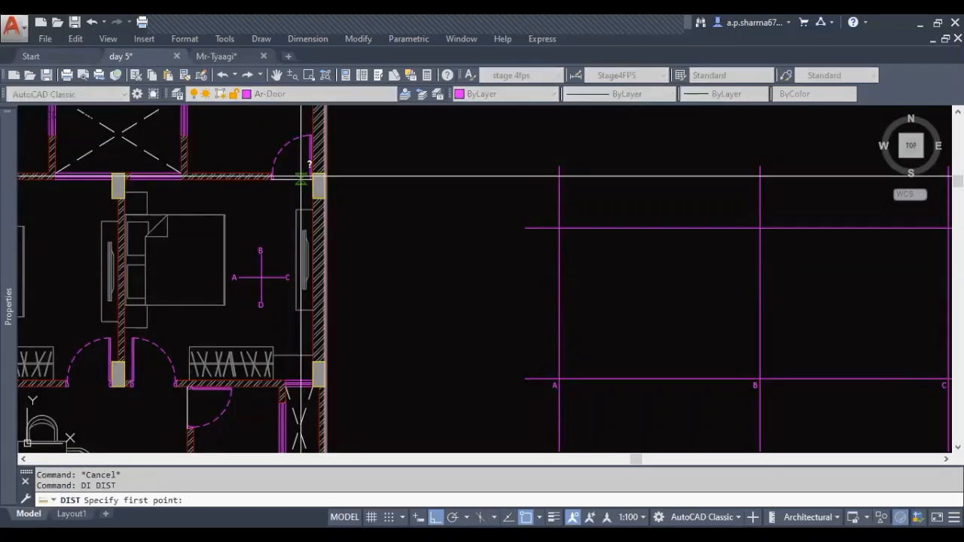
click(336, 189)
scroll(334, 193, down, 3)
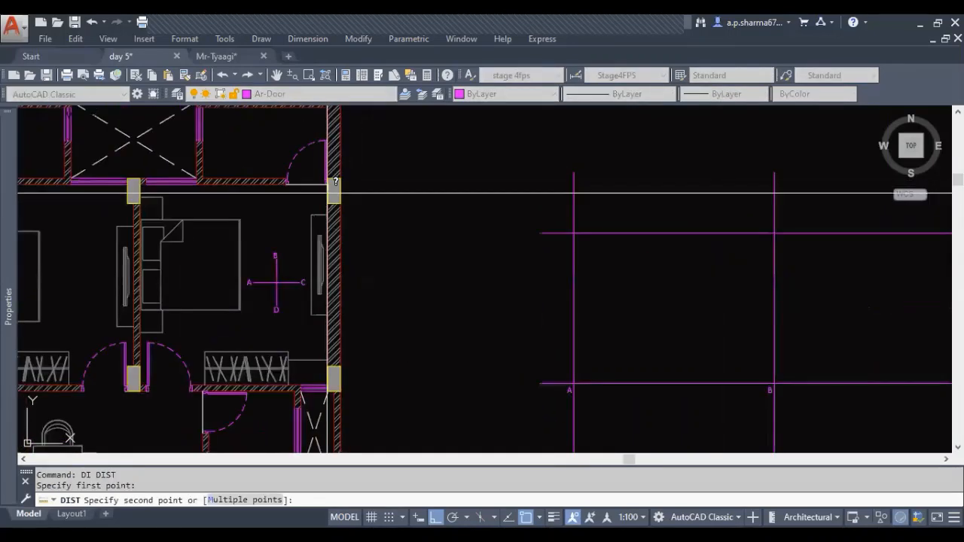
click(325, 385)
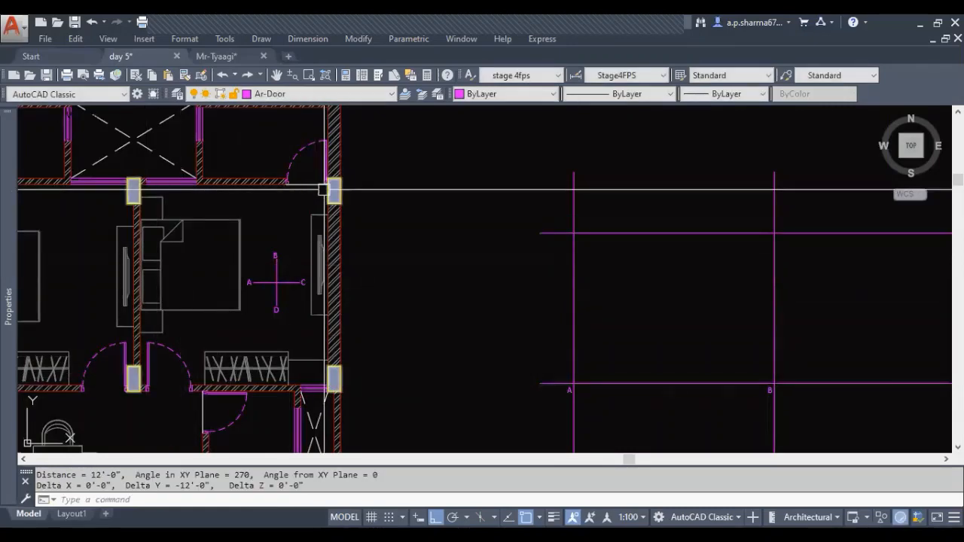
Offset the third vertical elevation line 12' to the right to mark the other end of wall C
scroll(126, 243, down, 2)
middle_drag(497, 364, 296, 362)
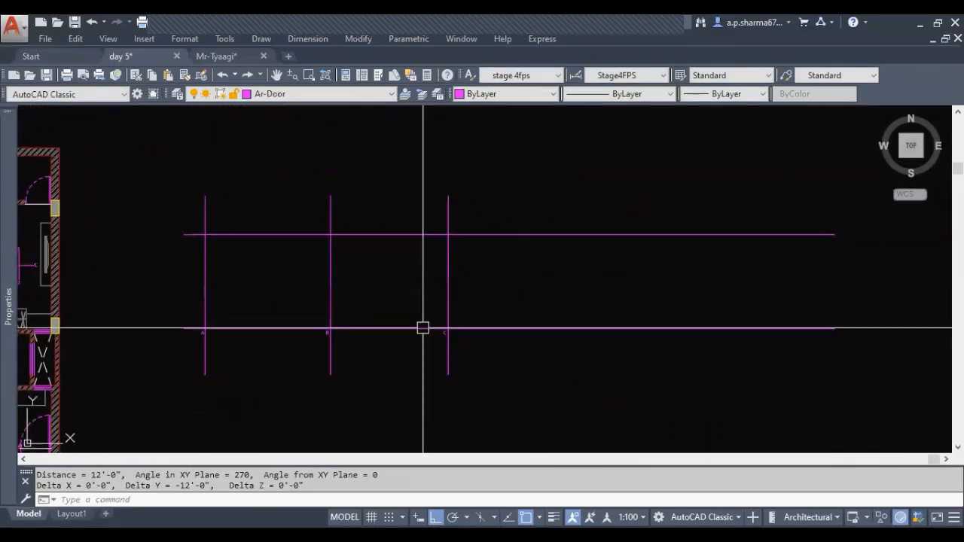
key(Escape)
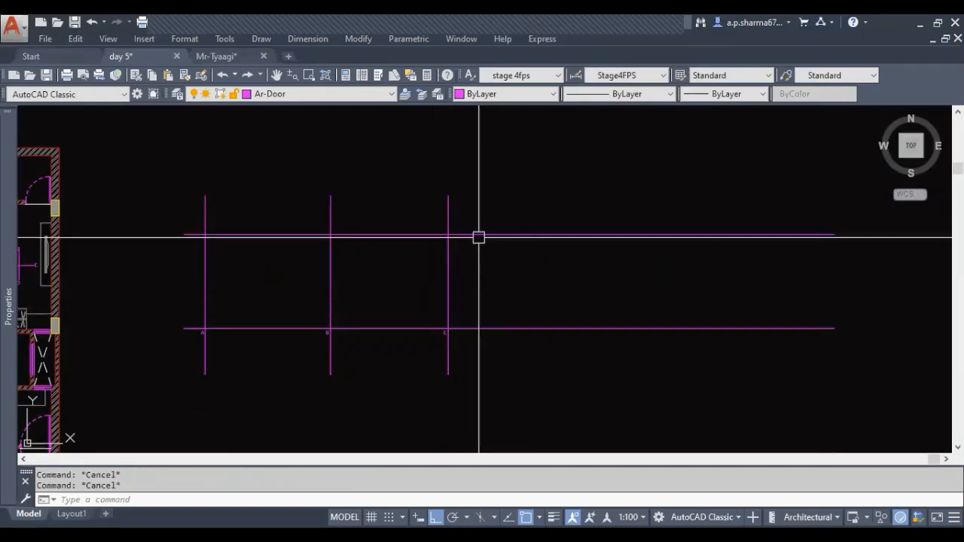
text(o)
key(Return)
text(1)
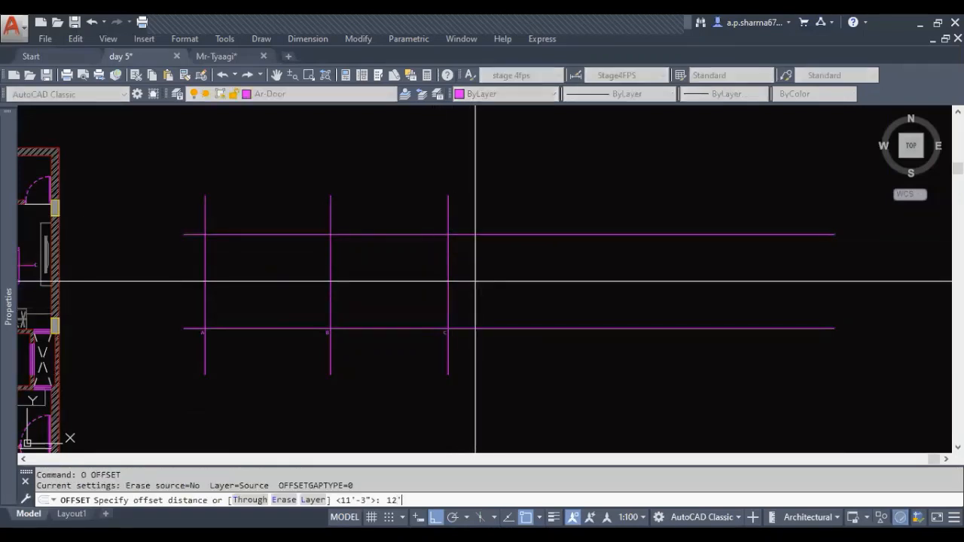
click(448, 267)
click(605, 279)
key(Escape)
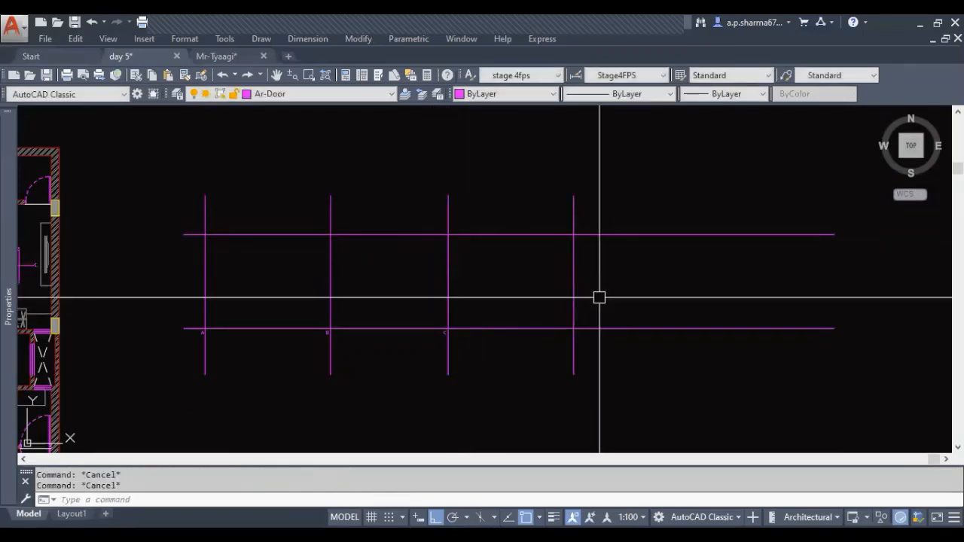
Offset the fourth vertical elevation line 11'3" to the right to mark the other end of wall D
middle_drag(598, 299, 590, 303)
scroll(431, 331, down, 1)
middle_drag(397, 331, 557, 321)
scroll(328, 312, up, 3)
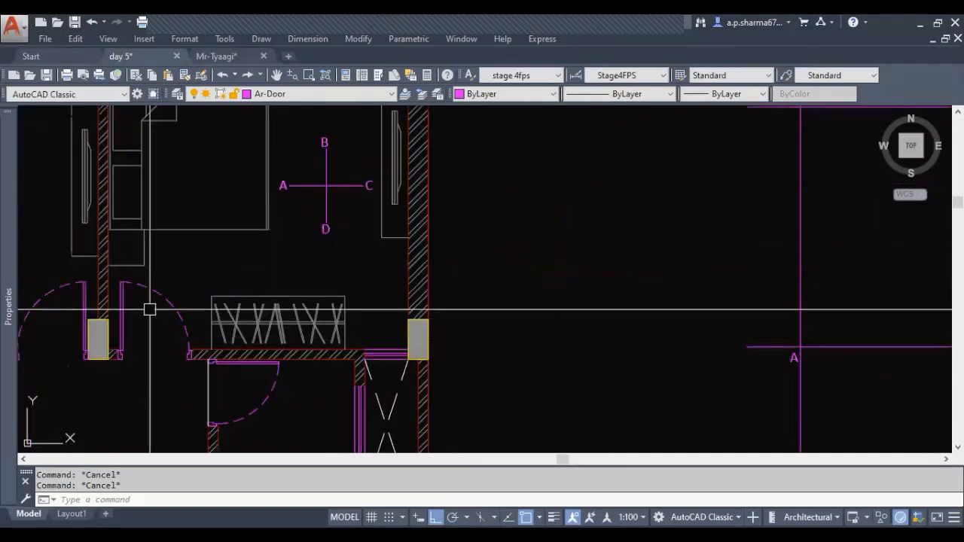
scroll(172, 339, down, 3)
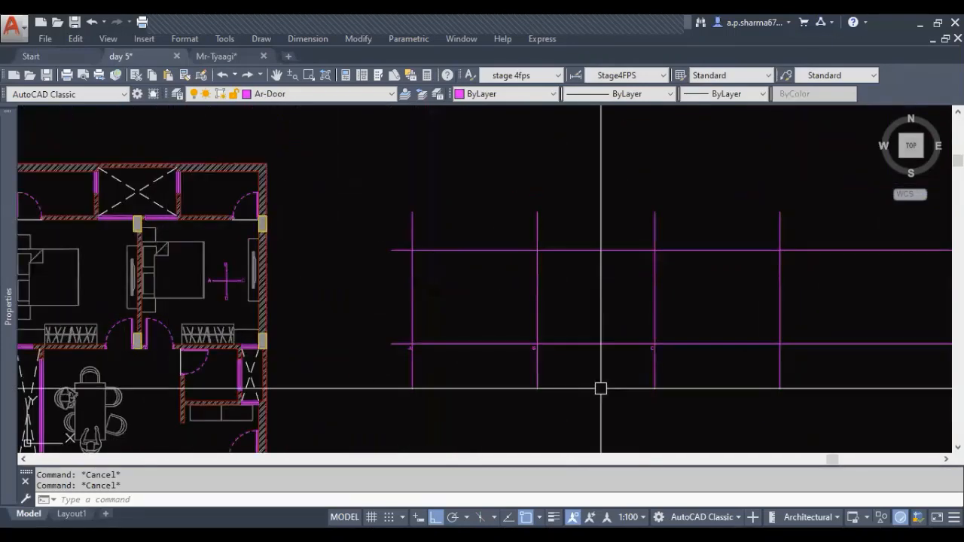
middle_drag(600, 388, 492, 310)
text(o)
key(Return)
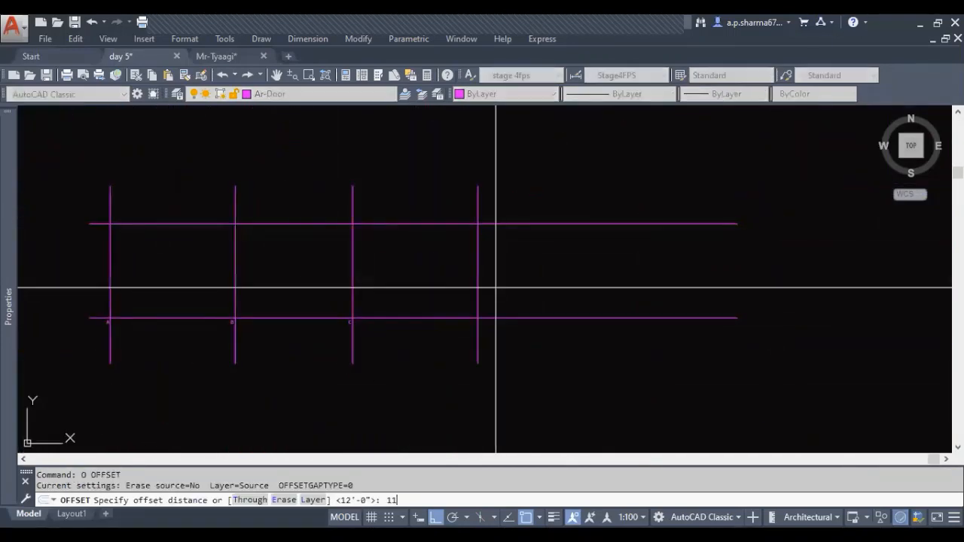
text(11'3)
key(Return)
click(476, 266)
click(527, 273)
key(Escape)
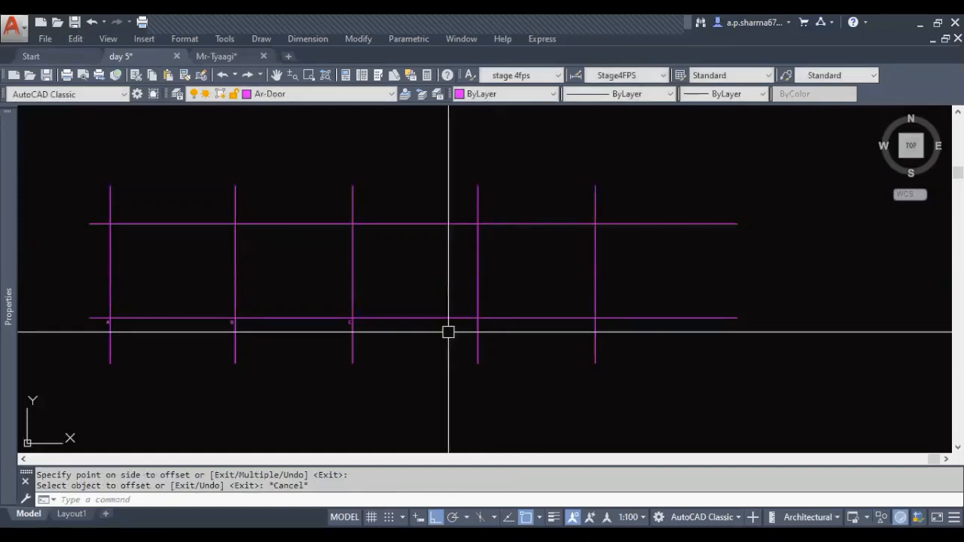
Copy the letter label to the fourth and fifth vertical lines below the lower elevation line, lettering them D and A
scroll(332, 339, up, 4)
key(Escape)
key(Escape)
click(385, 299)
text(c)
key(Escape)
scroll(528, 302, down, 4)
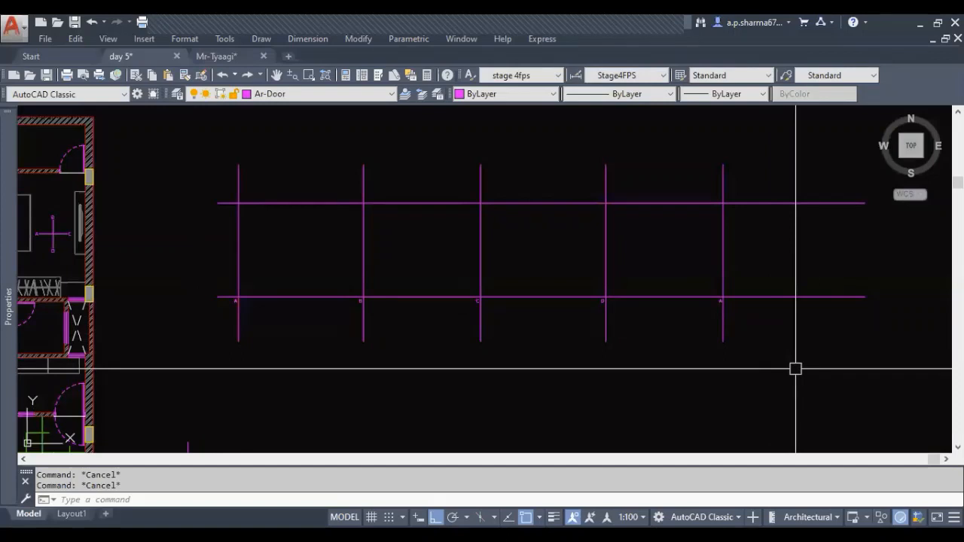
key(ctrl+z)
key(ctrl+z)
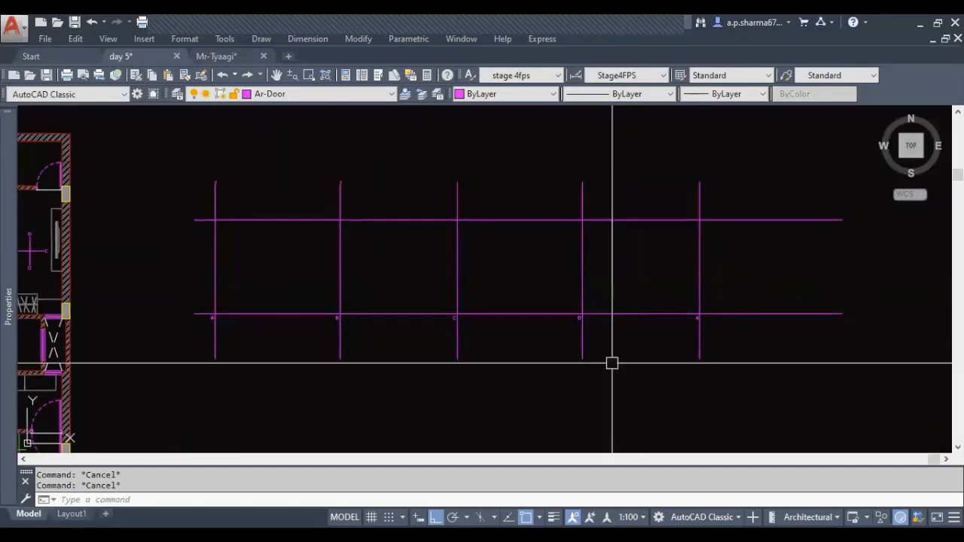
key(Escape)
key(Escape)
Put all the elevation height lines, vertical wall lines and letter labels on the Ar-Ref layer
click(786, 164)
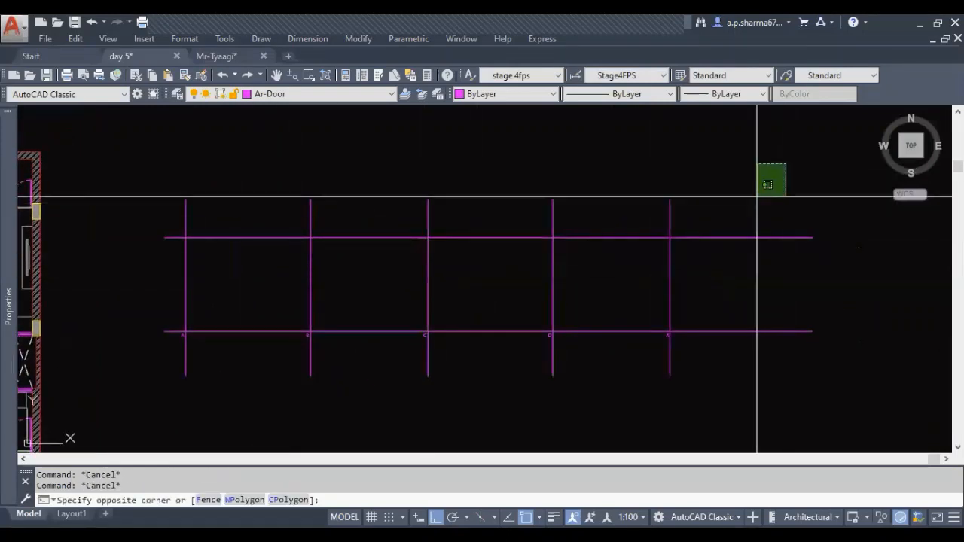
click(187, 374)
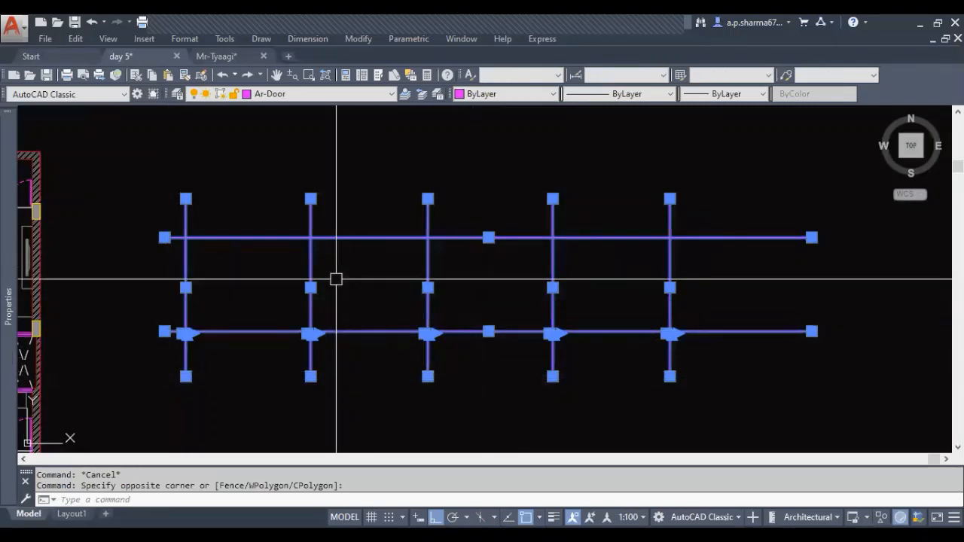
key(Escape)
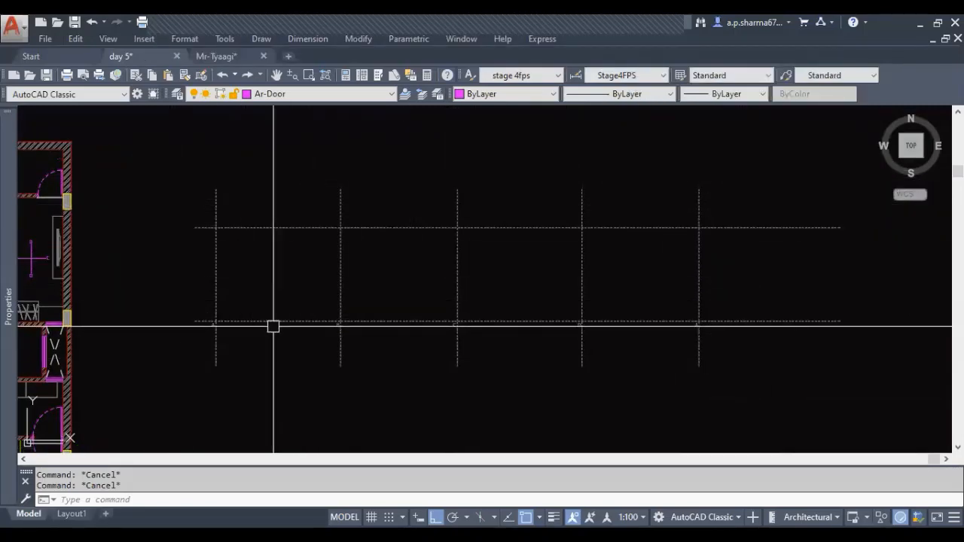
Inspect the elevation reference lines and their letter labels below the lower height line
scroll(278, 328, up, 2)
middle_drag(287, 319, 344, 347)
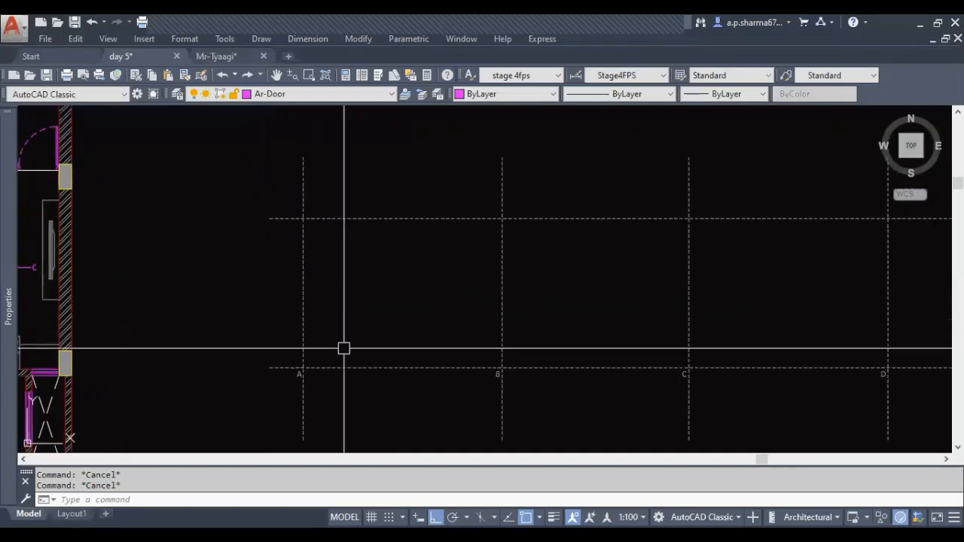
middle_drag(470, 358, 456, 351)
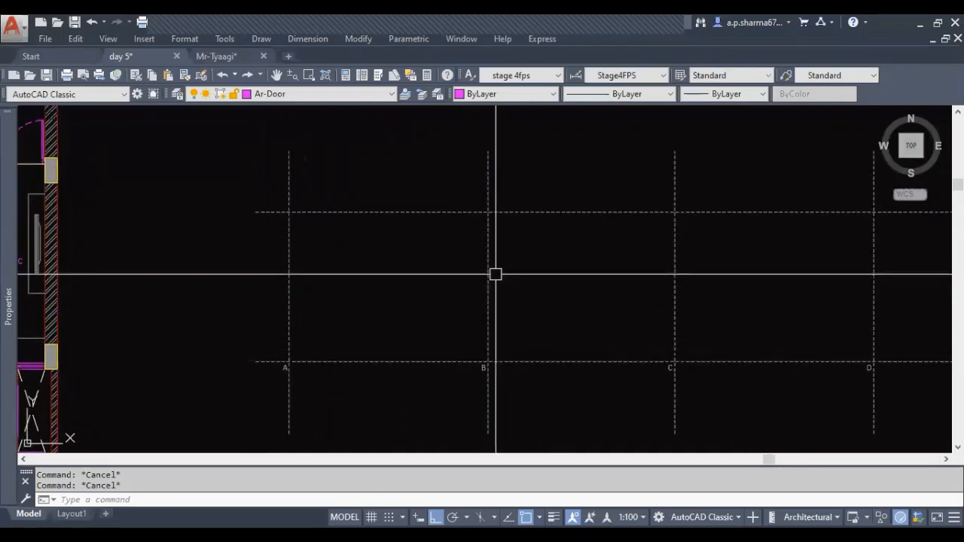
middle_drag(546, 296, 510, 300)
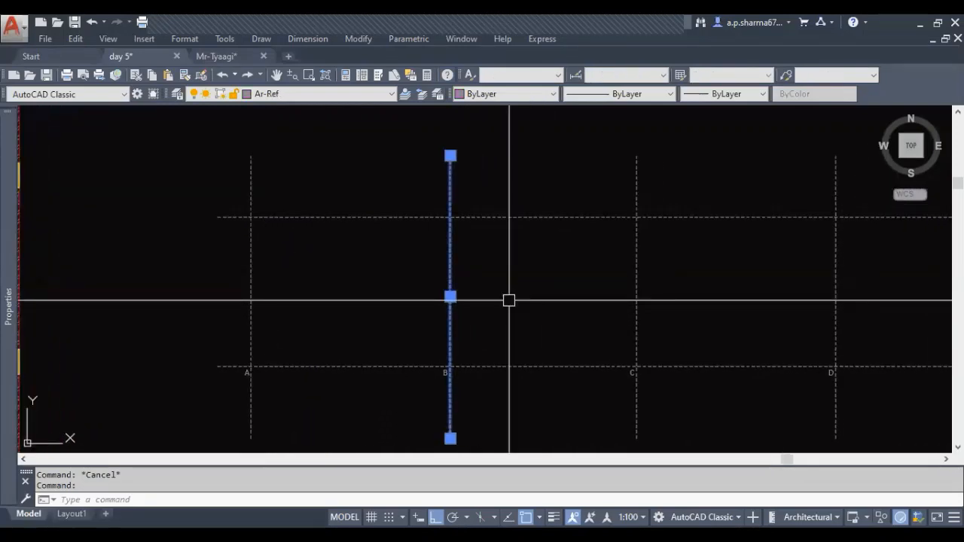
key(Escape)
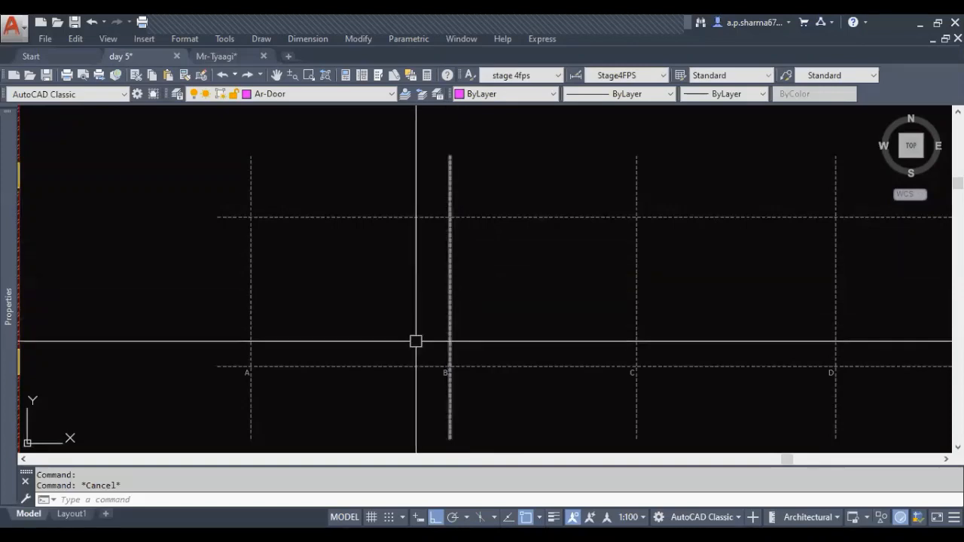
mouse_move(435, 324)
middle_down()
mouse_move(426, 308)
mouse_move(375, 298)
middle_up()
scroll(375, 298, down, 2)
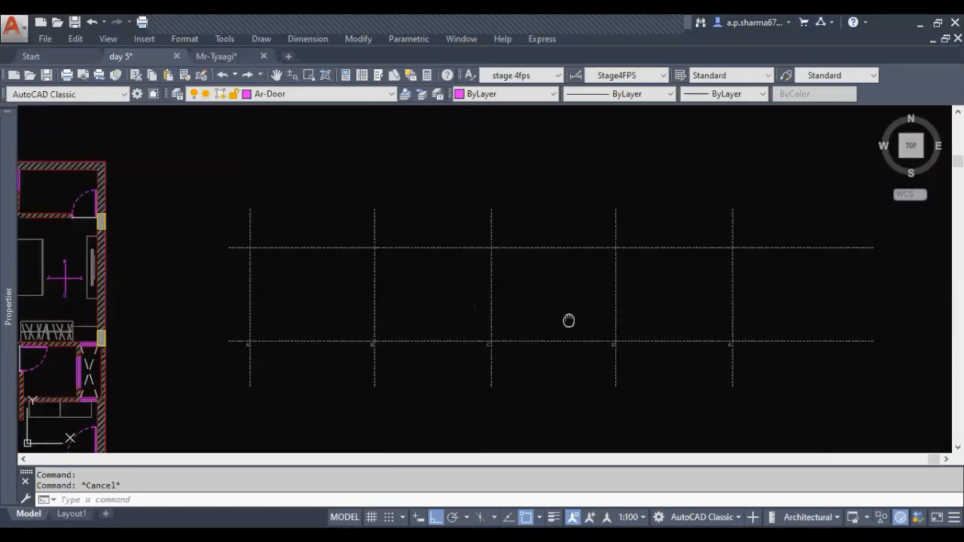
middle_drag(568, 321, 495, 321)
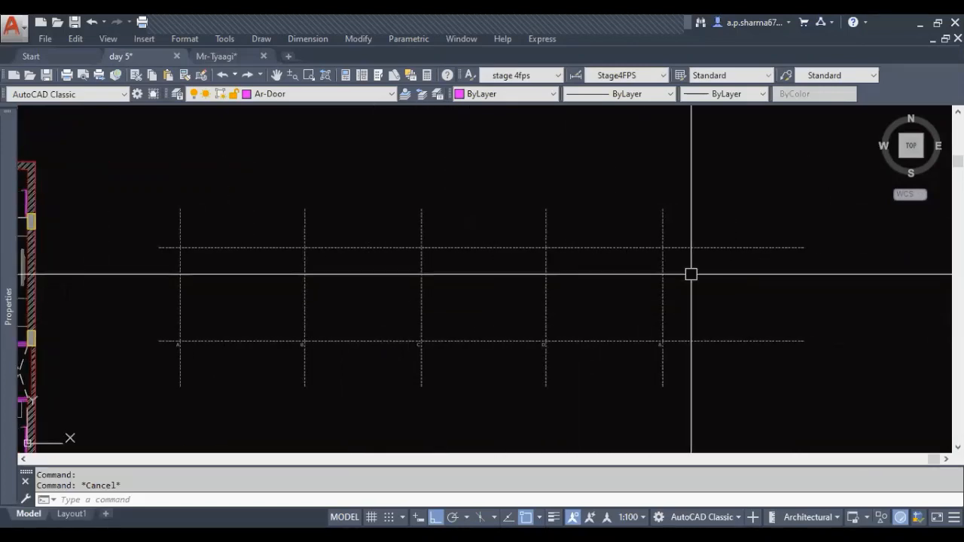
Lock the Ar-Ref layer that holds the elevation reference lines
click(662, 371)
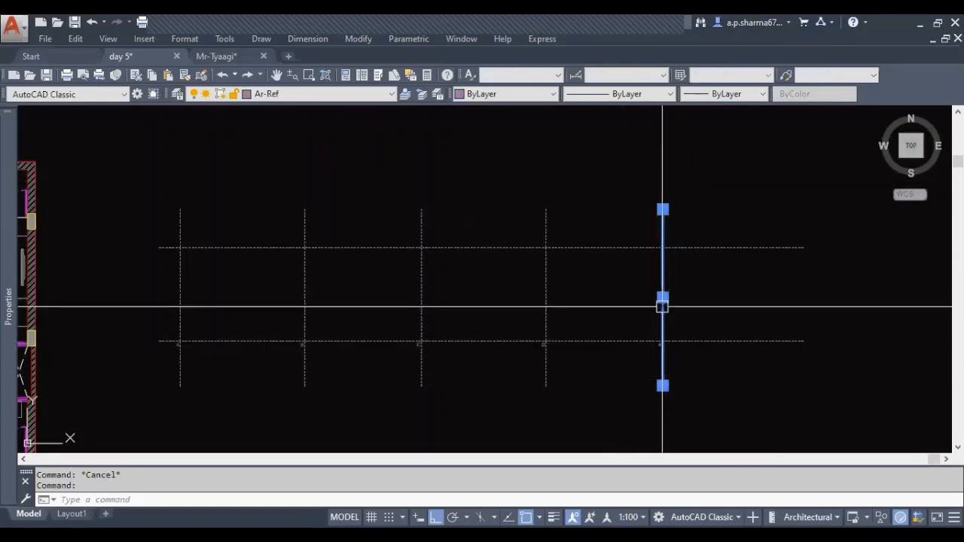
key(Escape)
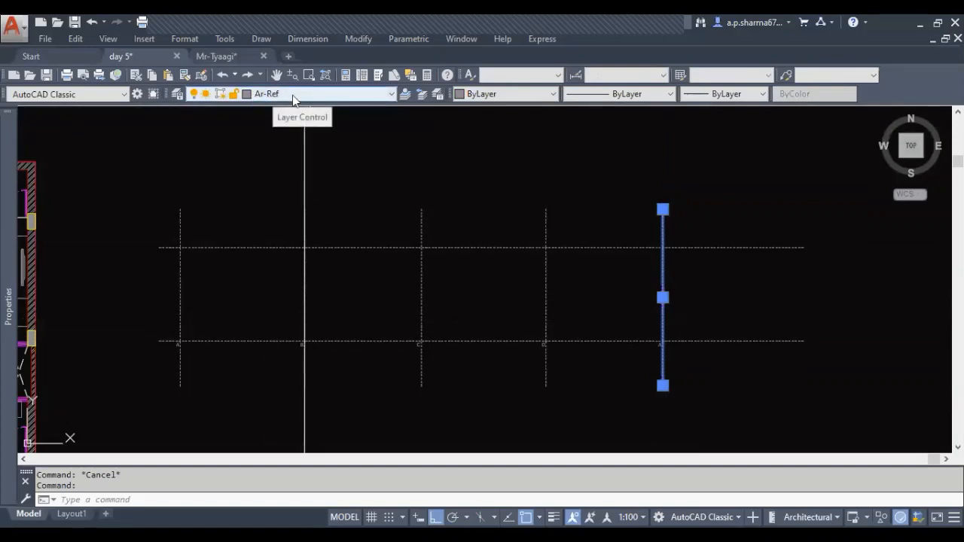
click(292, 95)
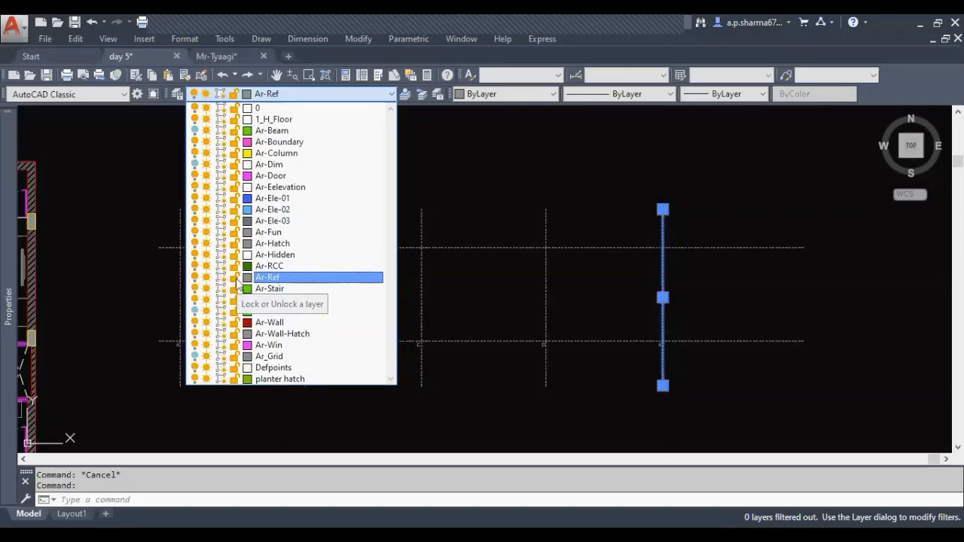
click(235, 278)
click(506, 302)
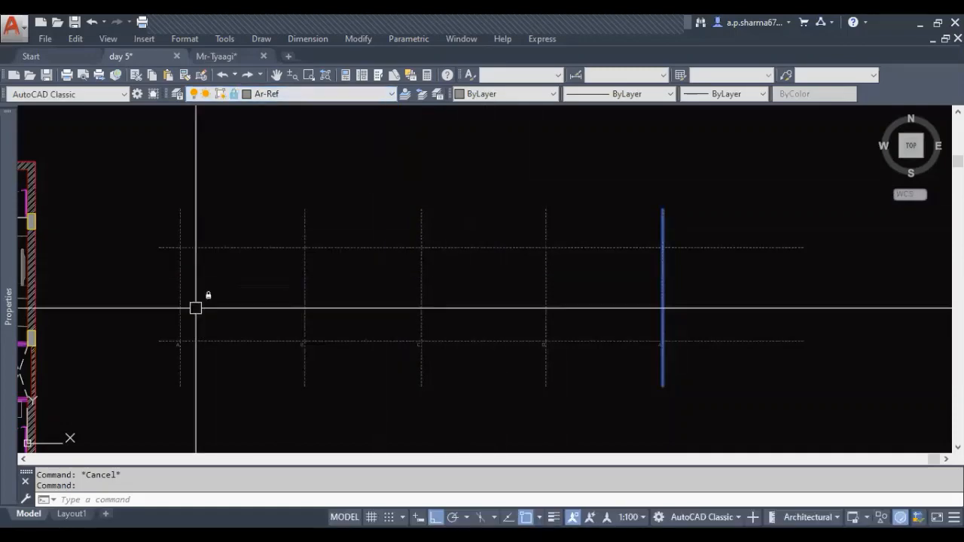
Try to move the lower horizontal elevation line while its Ar-Ref layer is locked
middle_drag(362, 339, 441, 307)
key(Escape)
click(449, 335)
click(424, 268)
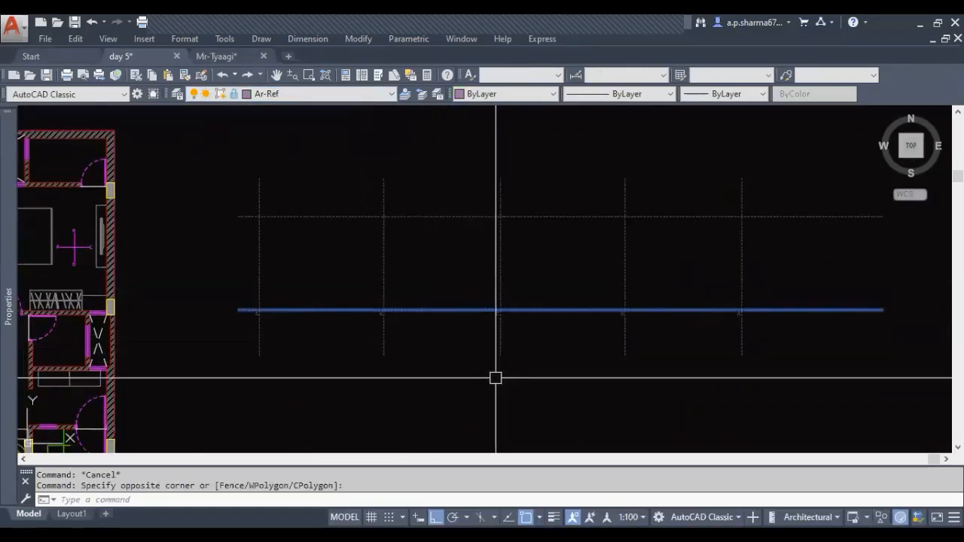
key(Escape)
key(Escape)
click(484, 366)
click(437, 297)
text(m)
key(space)
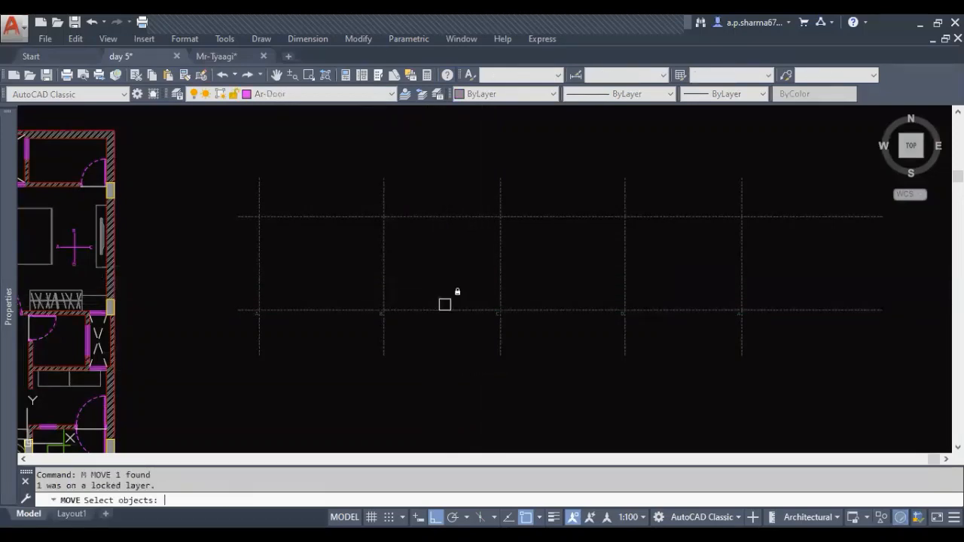
click(443, 298)
click(405, 316)
key(Escape)
key(Escape)
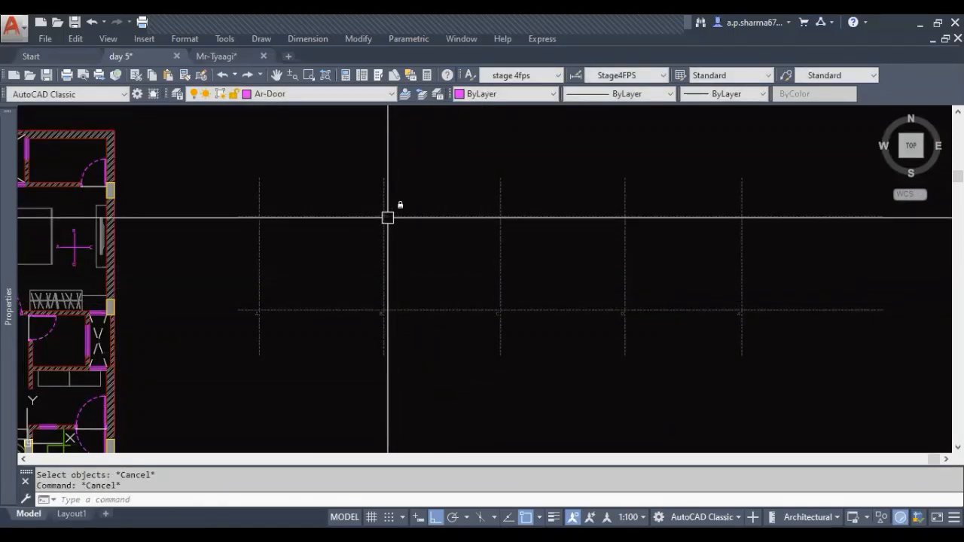
Examine the bedroom plan beside the elevation grid and the bay between lines A and B
mouse_move(381, 209)
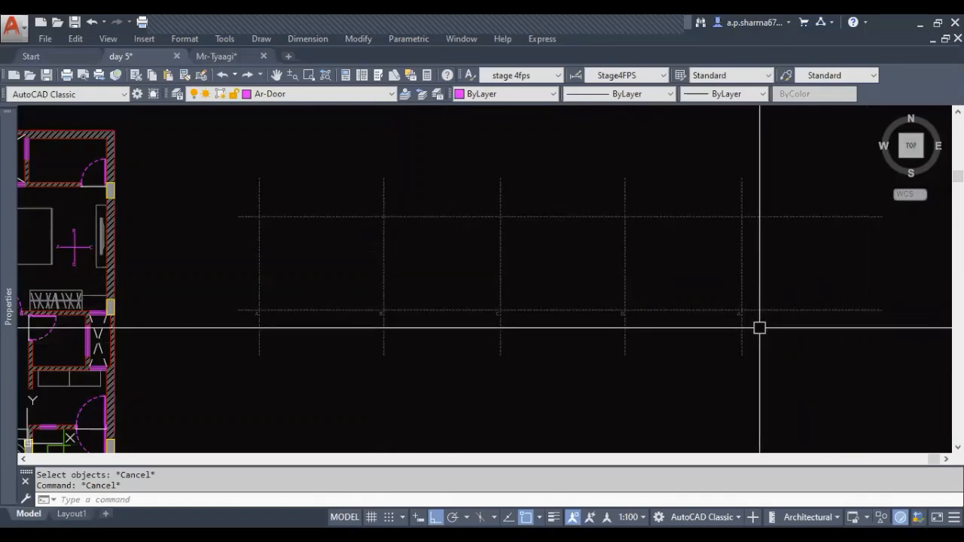
middle_drag(759, 327, 779, 347)
middle_drag(521, 306, 571, 307)
key(Escape)
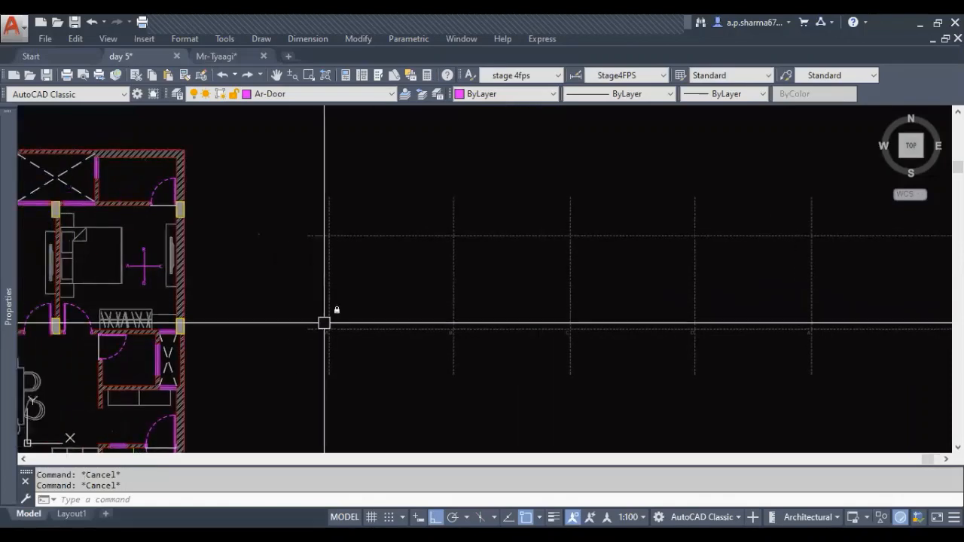
middle_drag(324, 323, 505, 383)
middle_drag(489, 345, 399, 321)
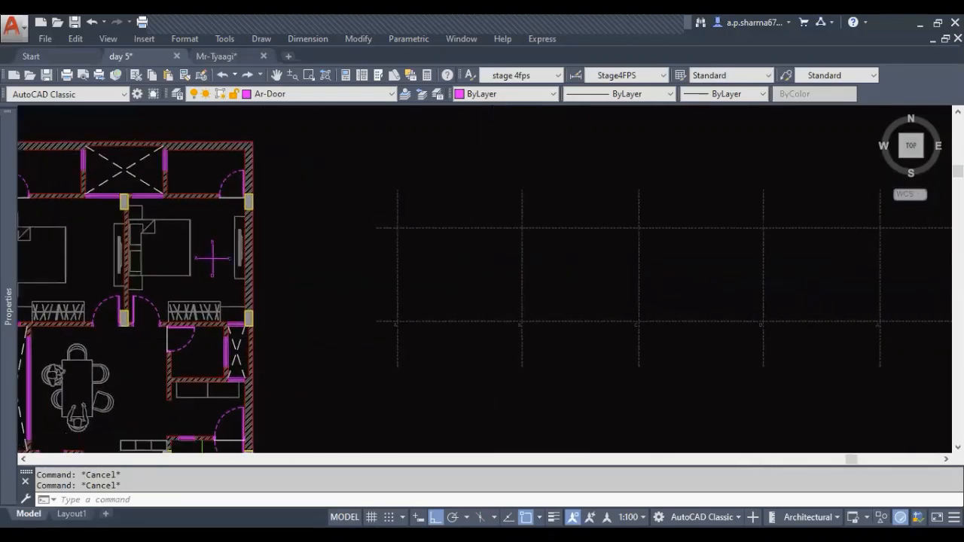
middle_drag(305, 333, 407, 342)
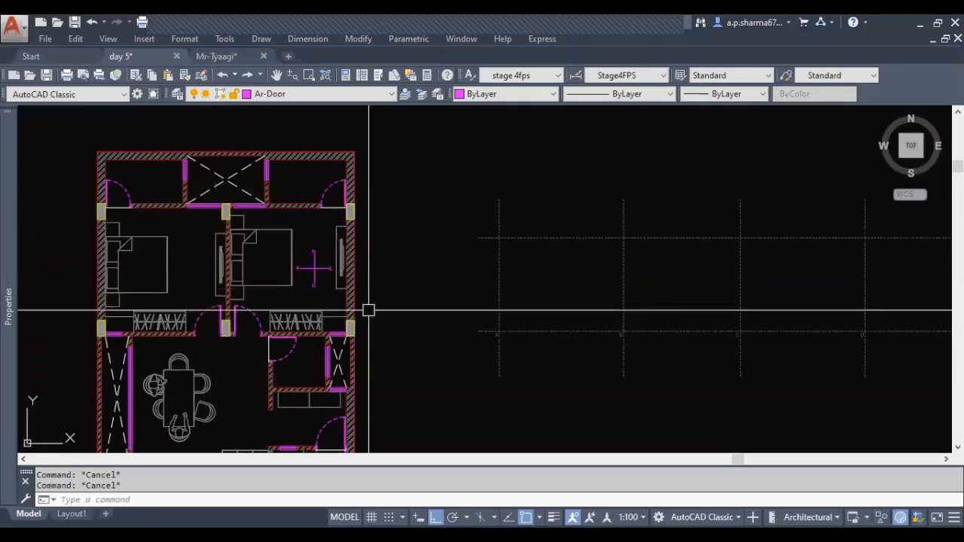
scroll(563, 360, up, 4)
mouse_move(562, 360)
middle_down()
mouse_move(495, 392)
mouse_move(467, 418)
middle_up()
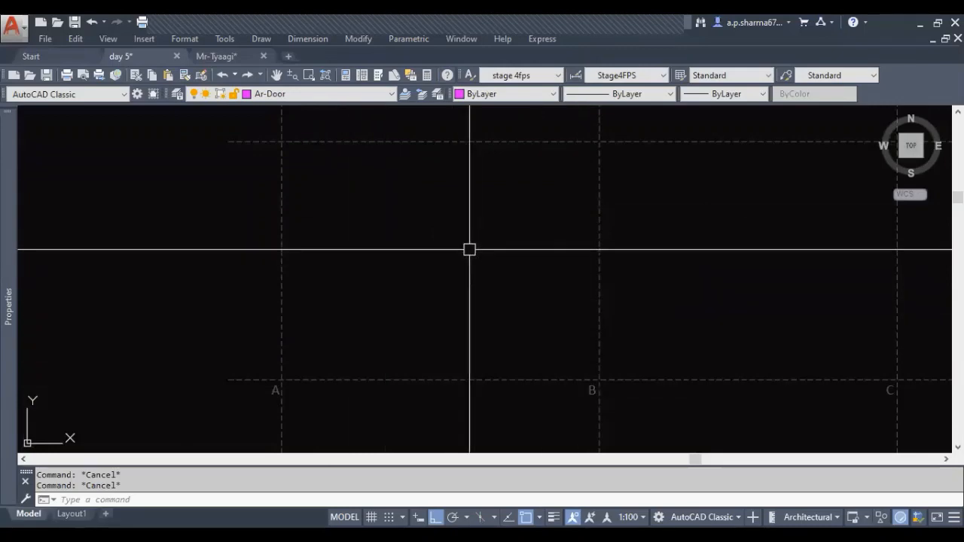
middle_drag(425, 379, 445, 370)
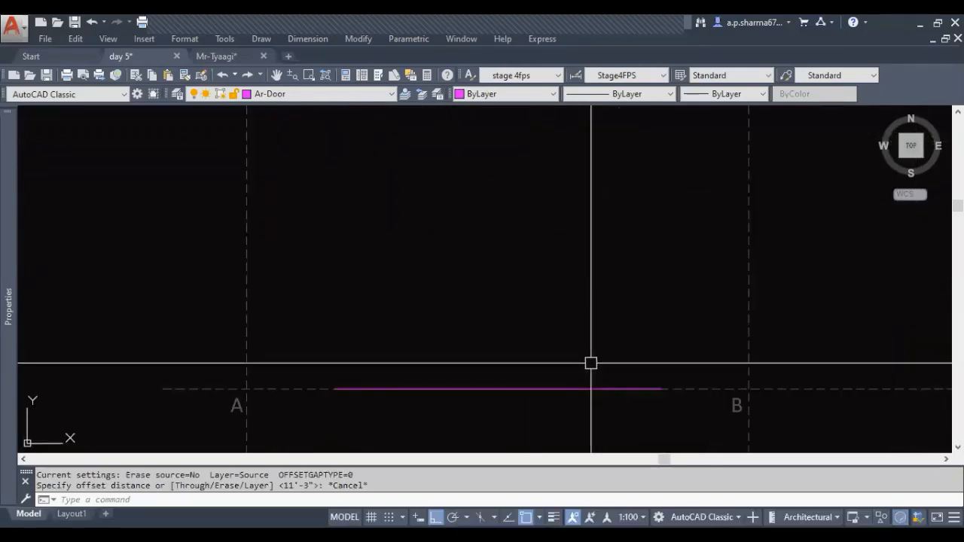
Draw a short trial line along the lower elevation line between A and B and erase it
key(Escape)
key(Escape)
scroll(516, 339, down, 4)
click(501, 362)
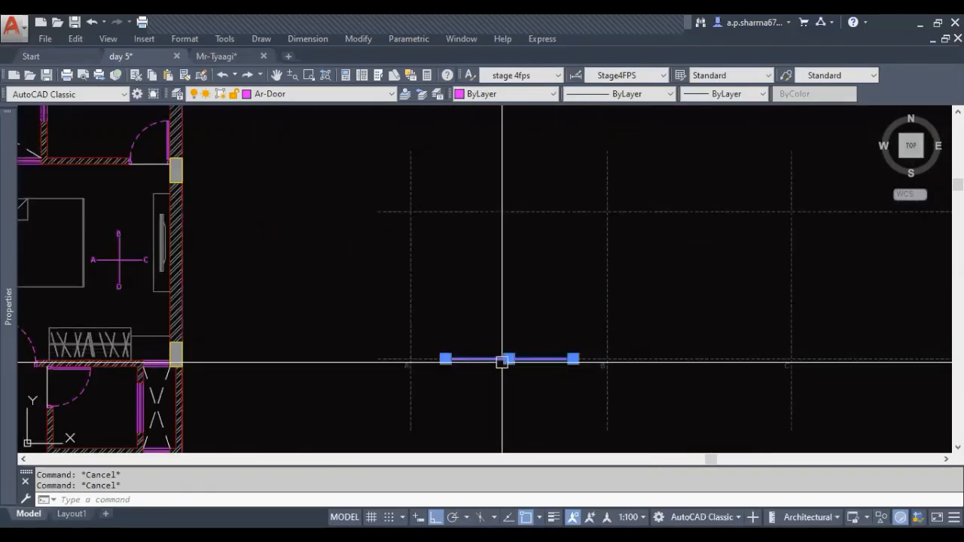
middle_drag(541, 417, 401, 417)
text(e)
key(Return)
key(Escape)
key(Escape)
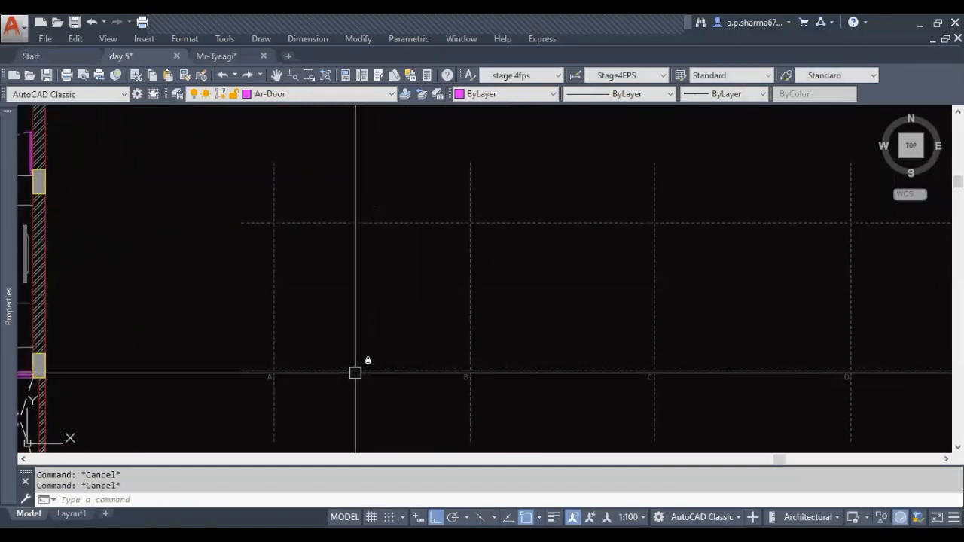
Draw a horizontal line about 52'-6 1/2" long over the lower elevation reference line, from its left end to just past the last vertical line
scroll(369, 363, down, 4)
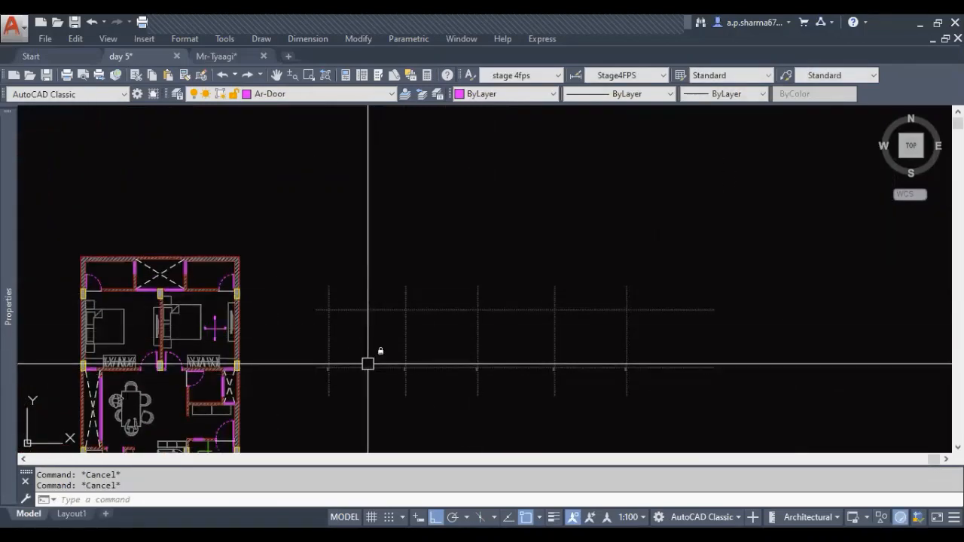
text(l)
key(Return)
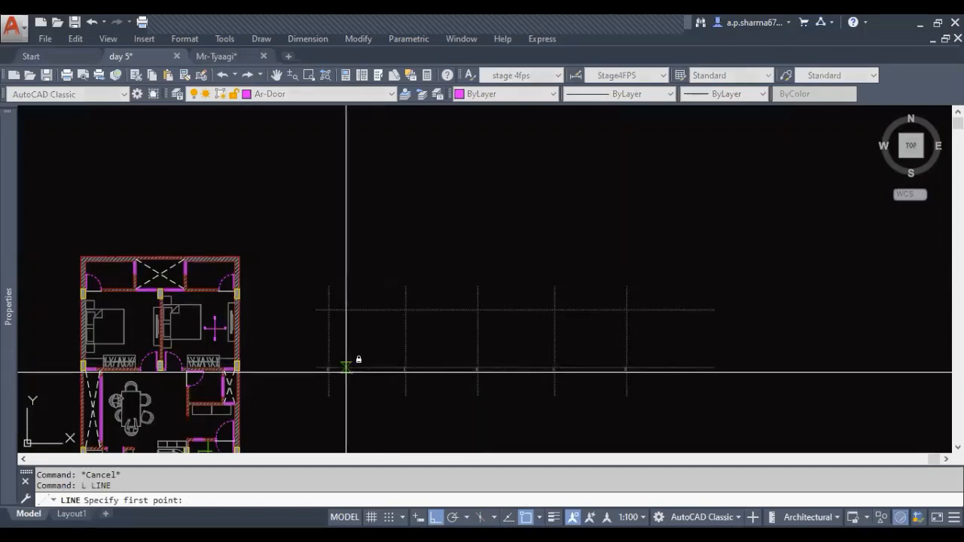
click(653, 367)
key(Escape)
Put the new line along the lower elevation reference on the Ar-Wall layer
click(572, 366)
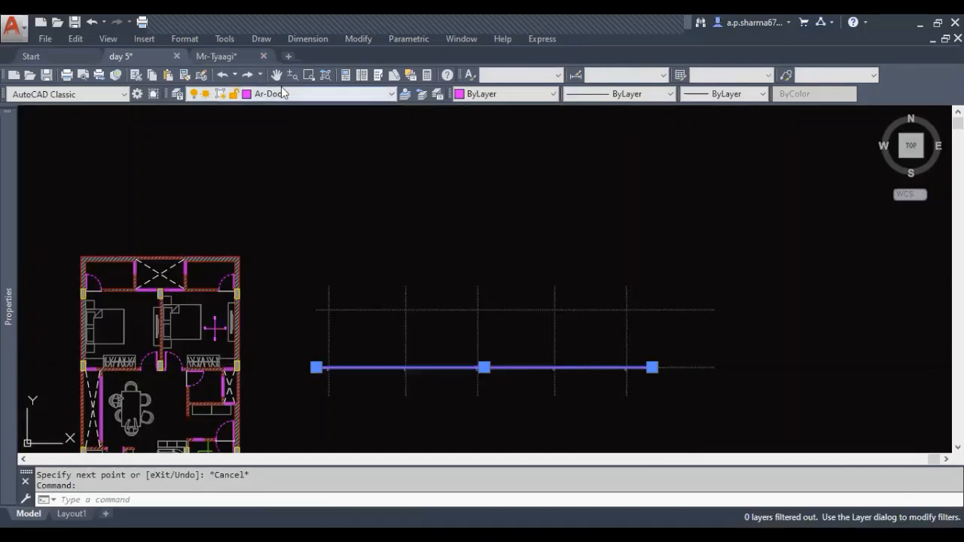
click(281, 89)
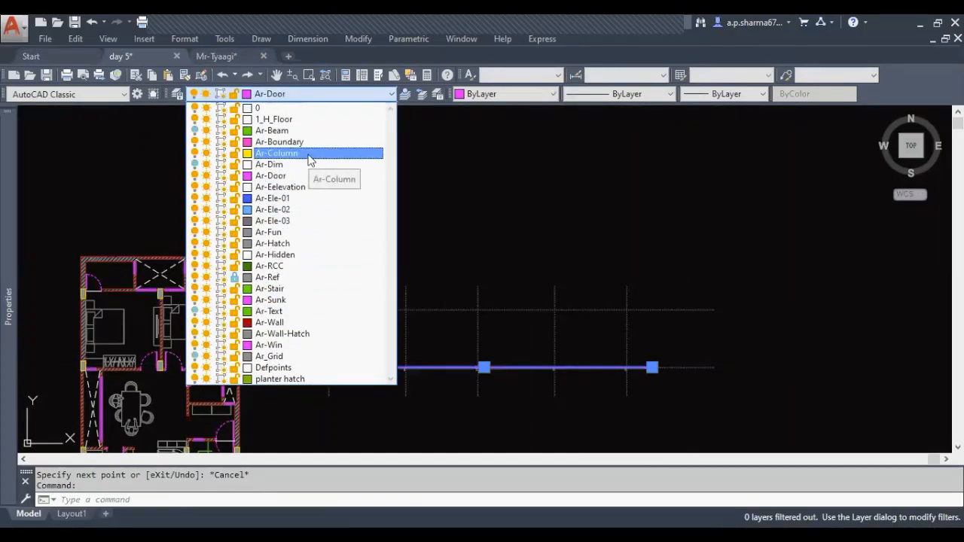
click(319, 322)
key(Escape)
key(Escape)
Draw a horizontal line over the upper elevation reference line, from near its left end to just past the last vertical line
scroll(445, 388, up, 3)
scroll(366, 377, down, 1)
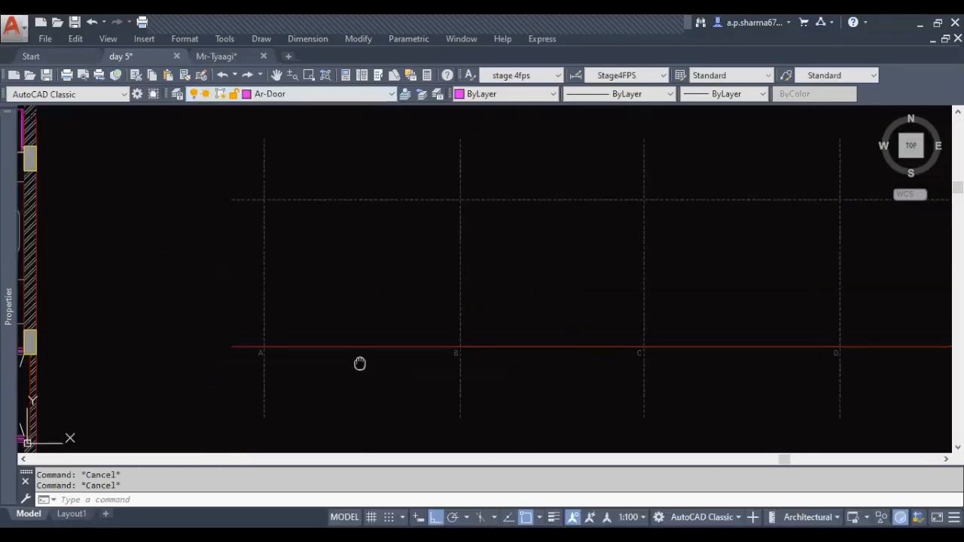
middle_drag(359, 362, 357, 394)
key(Return)
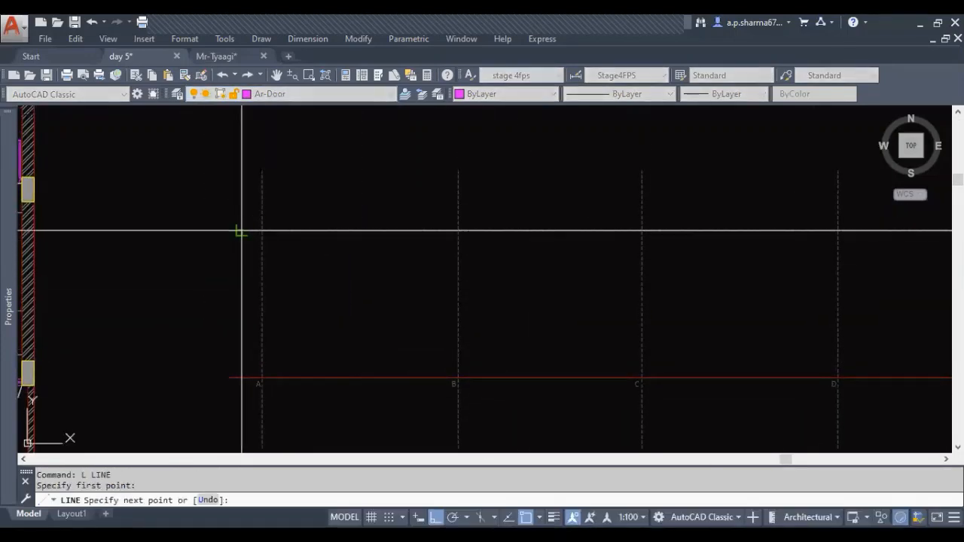
scroll(241, 231, down, 4)
click(556, 240)
key(Escape)
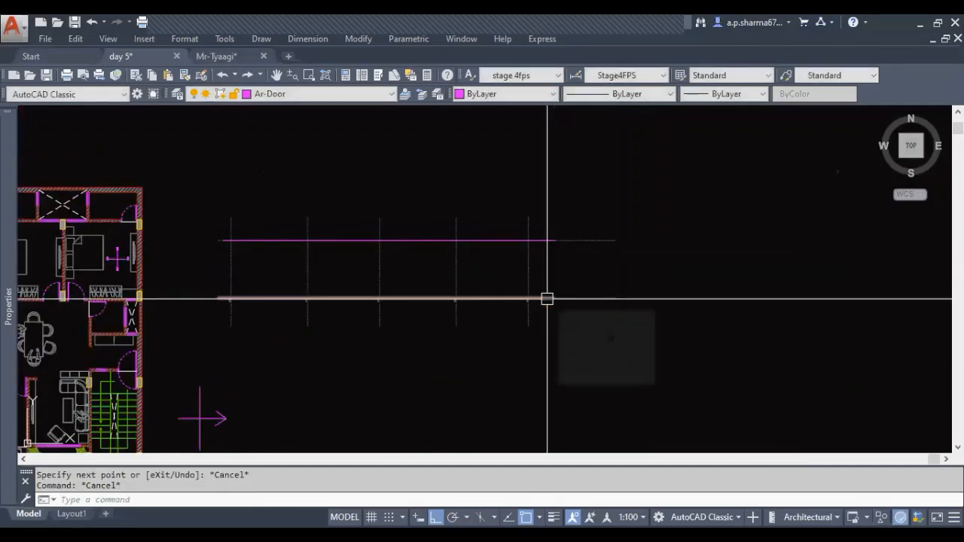
Match the new upper horizontal line's properties to the red lower wall line
text(ma)
key(Return)
click(547, 299)
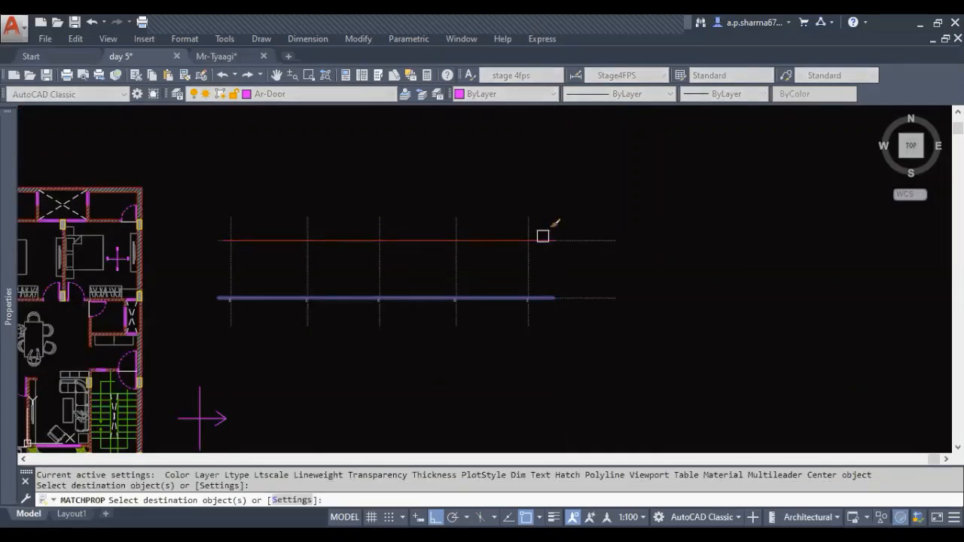
middle_drag(348, 300, 400, 342)
key(Escape)
key(Escape)
key(Escape)
middle_drag(274, 320, 335, 304)
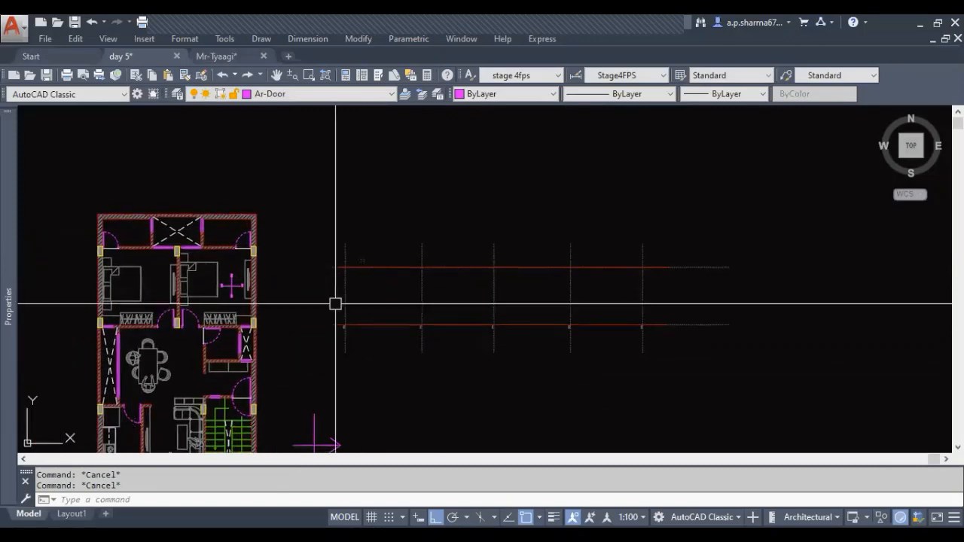
scroll(364, 297, up, 3)
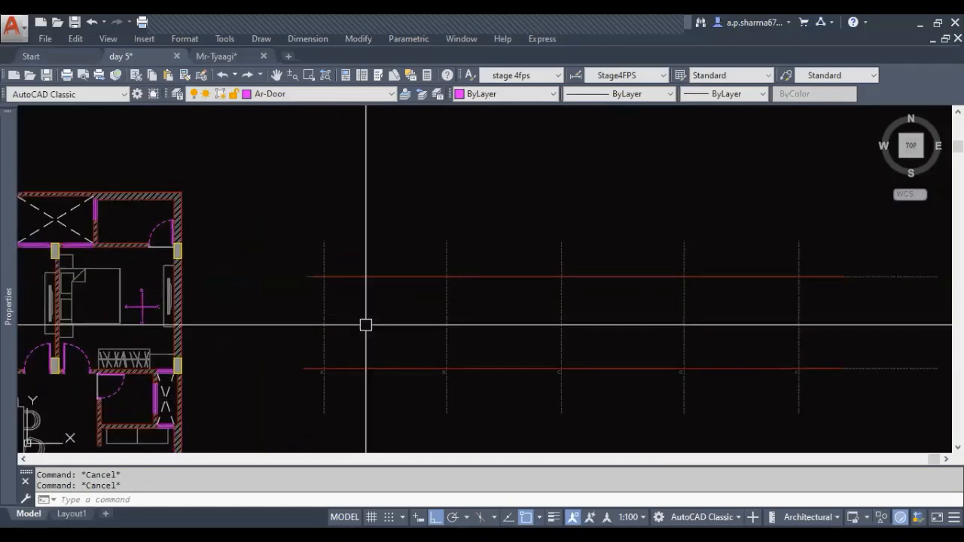
middle_drag(405, 304, 402, 308)
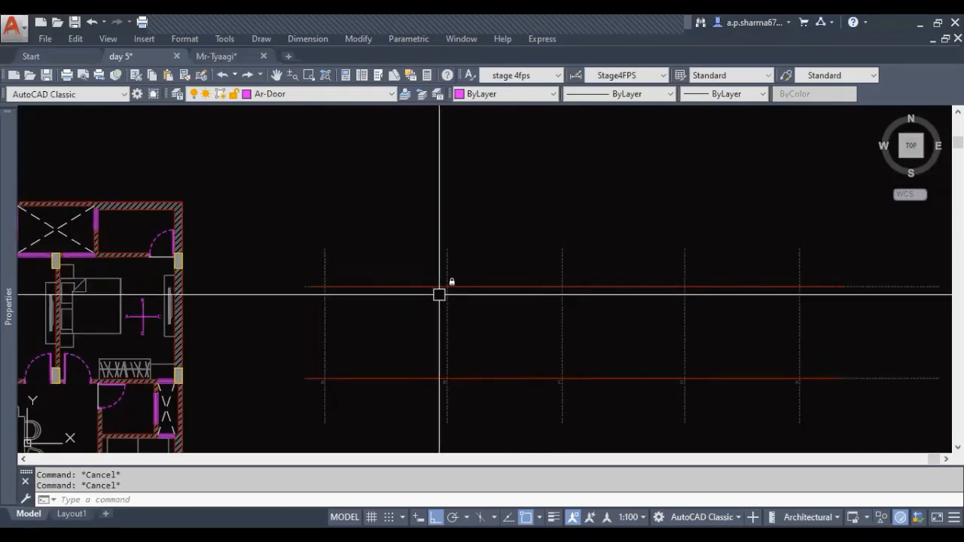
middle_drag(446, 323, 452, 294)
scroll(380, 333, up, 2)
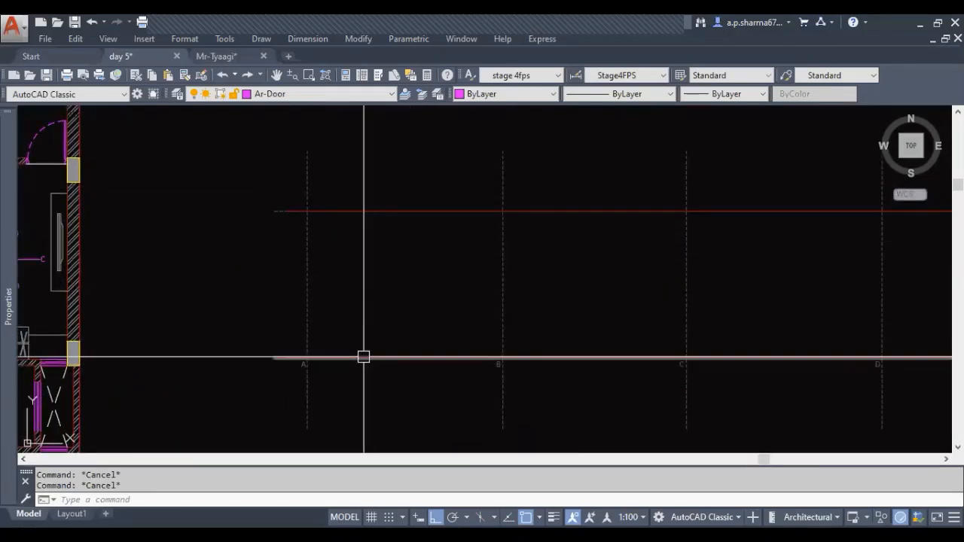
middle_drag(398, 332, 403, 355)
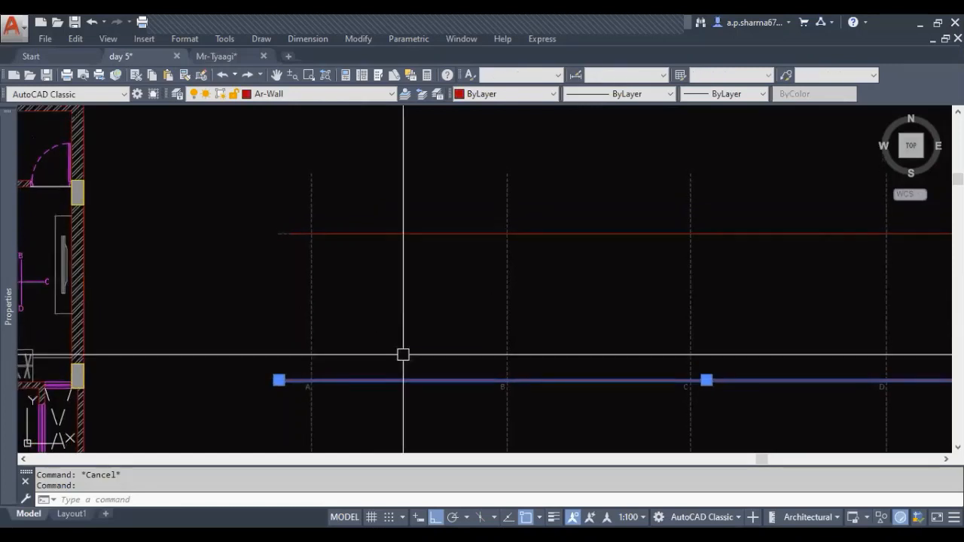
click(403, 233)
scroll(354, 336, up, 6)
key(Escape)
Draw a horizontal line about 7' long on the lower red wall line, centrally between reference lines A and B
middle_drag(398, 331, 365, 343)
scroll(364, 343, down, 2)
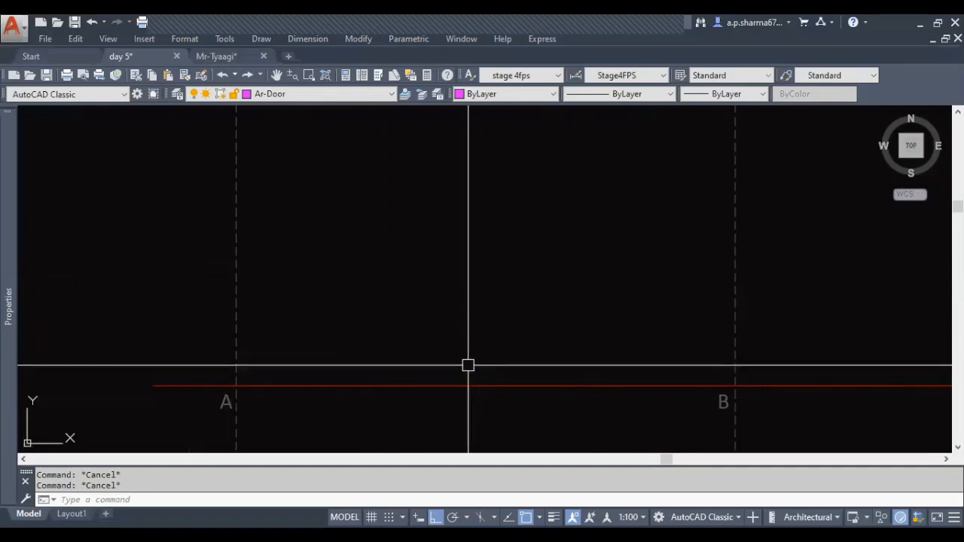
click(325, 386)
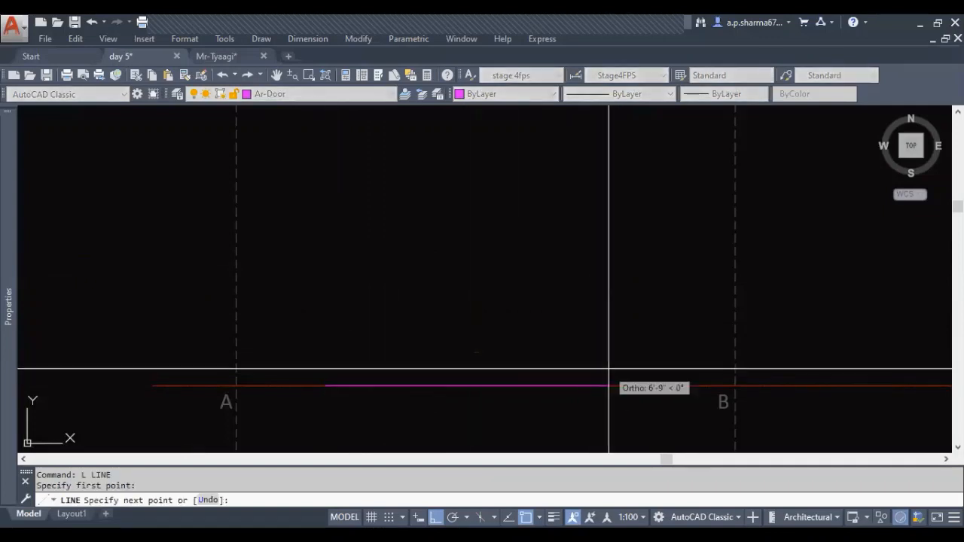
key(space)
Offset the new horizontal line upward by 2'
text(o)
key(space)
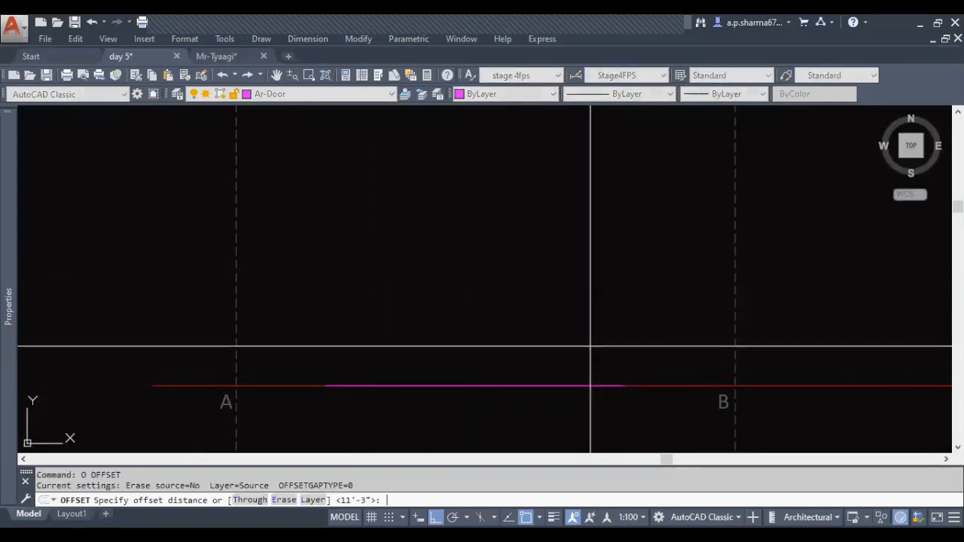
text(2')
key(Return)
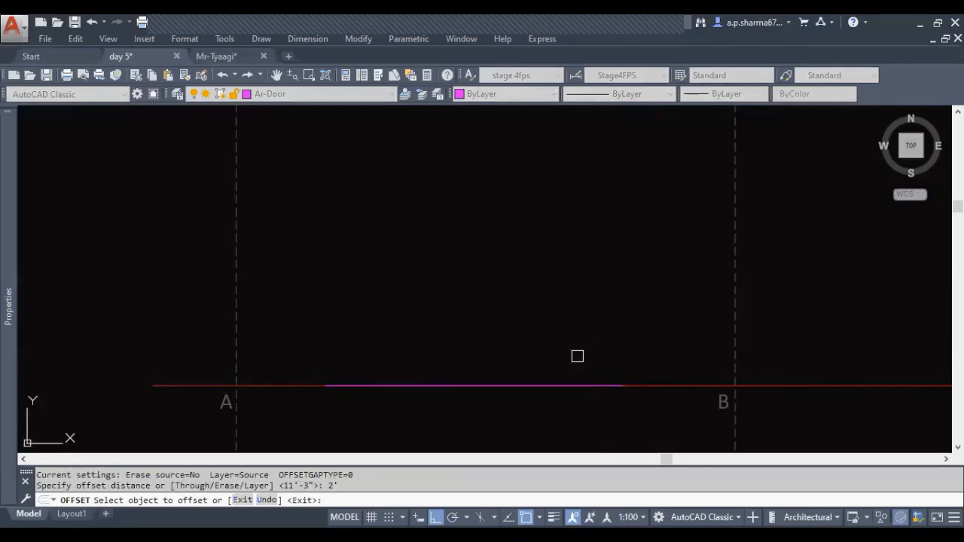
key(Escape)
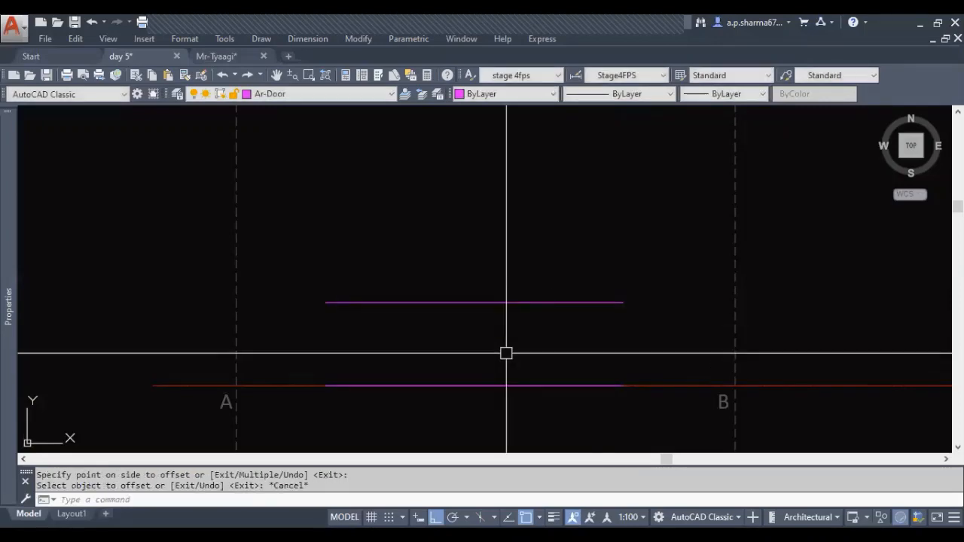
Draw a vertical line from the middle of the upper magenta line down past the lower red wall line
scroll(540, 348, down, 4)
key(Escape)
key(Escape)
middle_drag(192, 339, 476, 411)
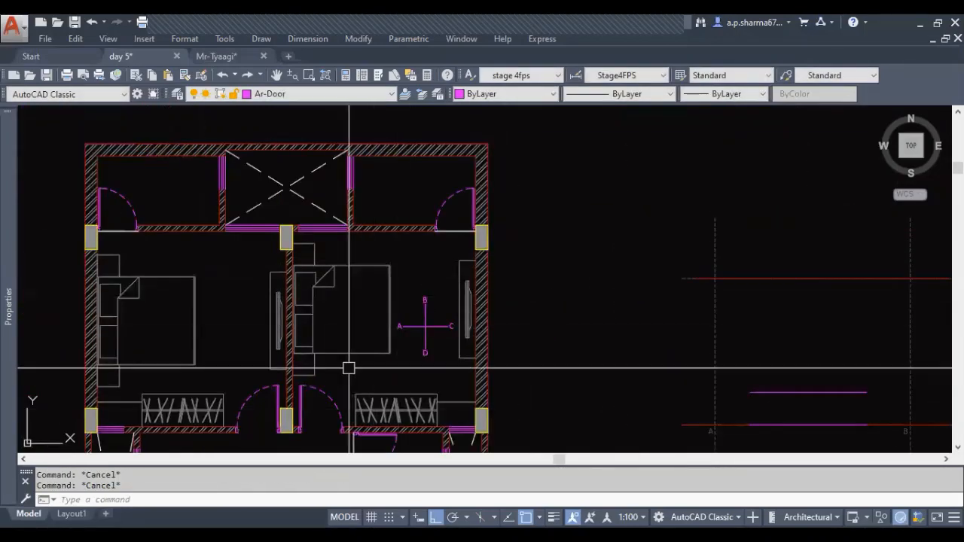
middle_drag(661, 409, 299, 332)
scroll(413, 336, up, 2)
middle_drag(486, 334, 456, 326)
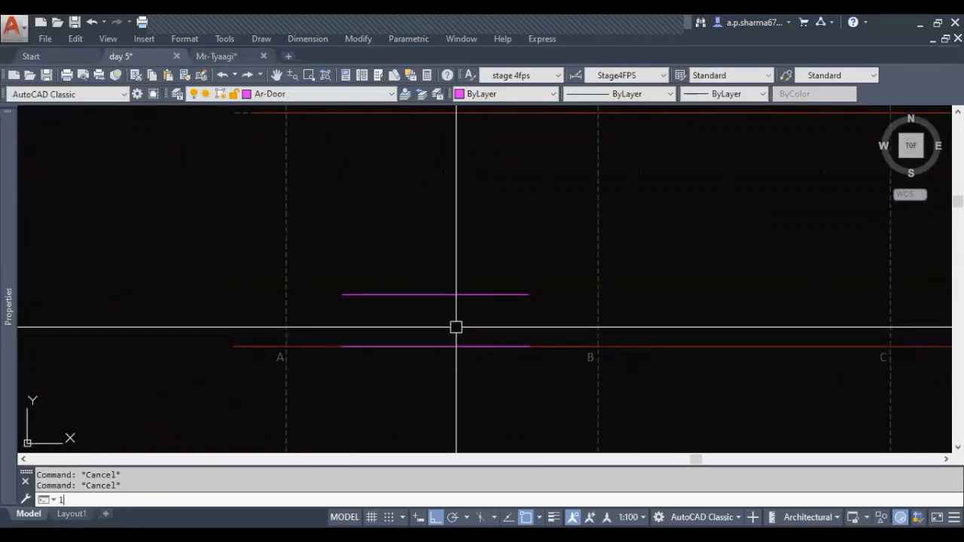
text(l)
key(Return)
click(435, 294)
click(435, 389)
key(Escape)
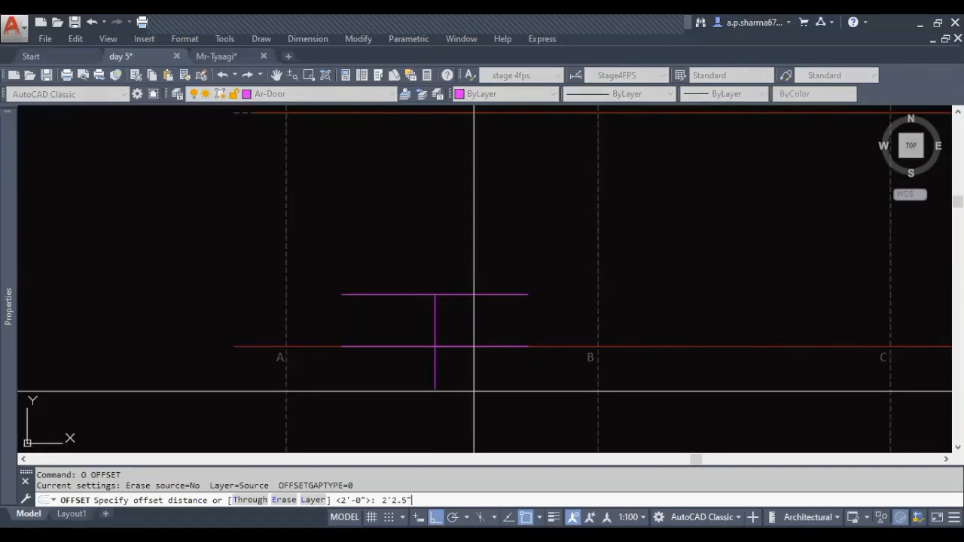
Offset the central vertical line by 2'2.5" to both sides
click(433, 314)
click(393, 319)
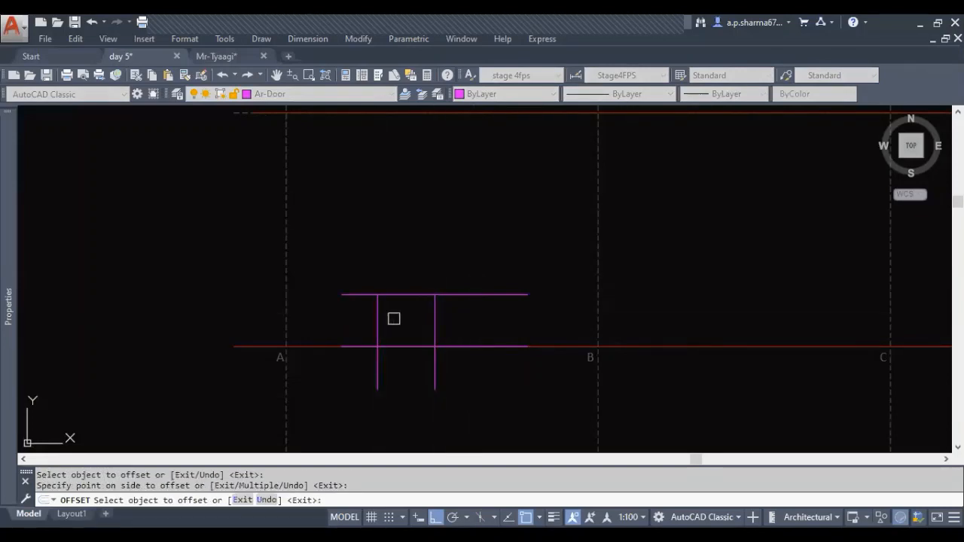
click(486, 324)
key(Escape)
Erase the central vertical line and the magenta line lying on the lower red wall line
click(433, 322)
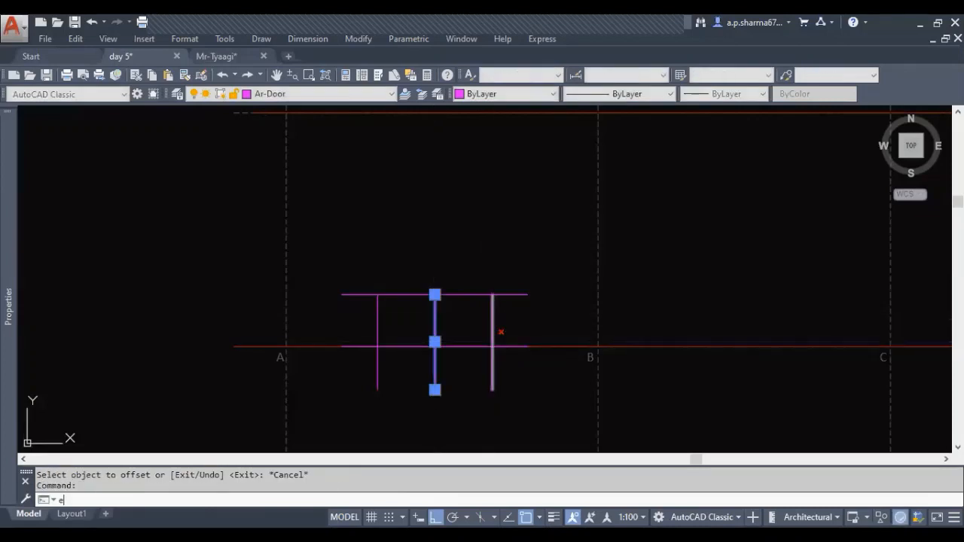
text(e)
key(Return)
key(Escape)
scroll(454, 331, up, 2)
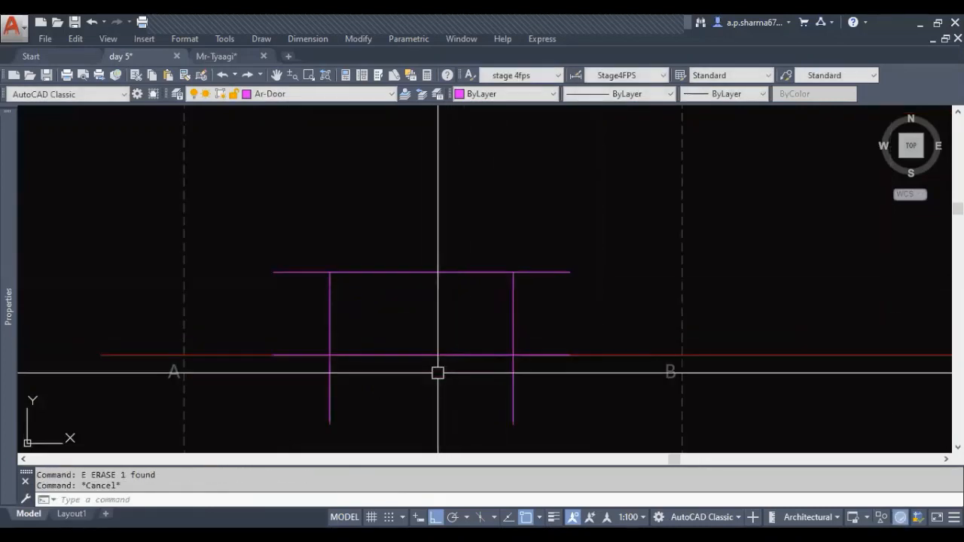
click(439, 355)
text(e)
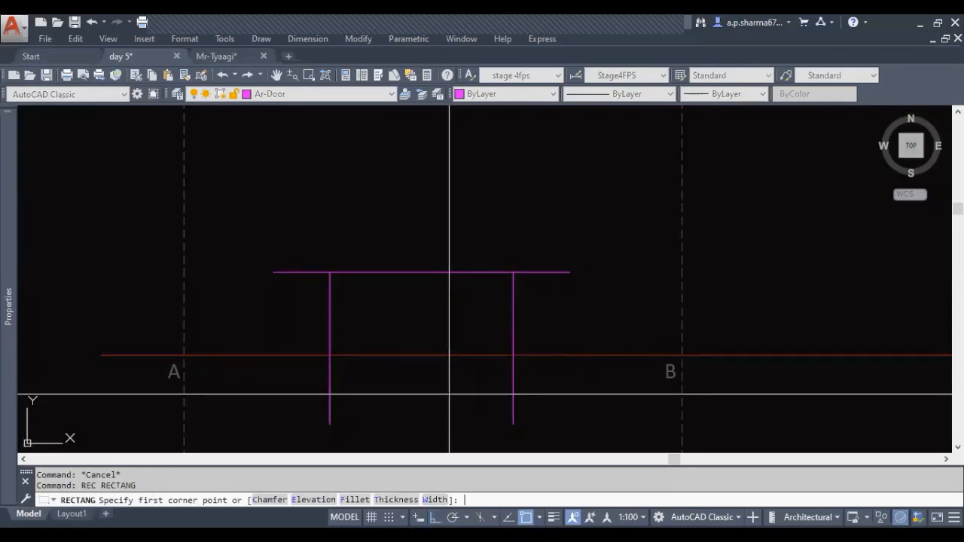
Draw a rectangle between the two vertical lines, from the upper magenta line down to the red wall line
click(330, 272)
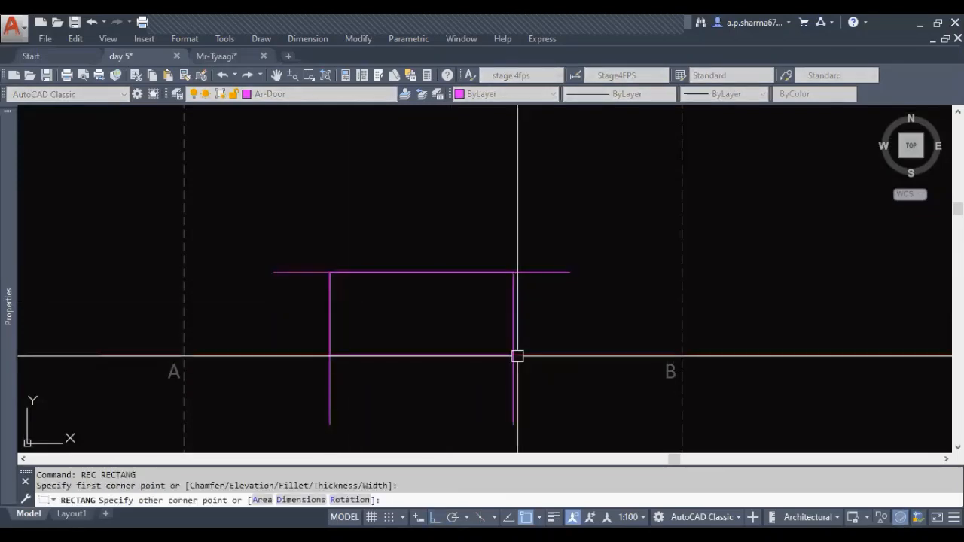
click(518, 356)
key(Escape)
Erase the three construction lines around the rectangle, keeping the rectangle
click(560, 414)
click(316, 393)
click(560, 287)
click(542, 240)
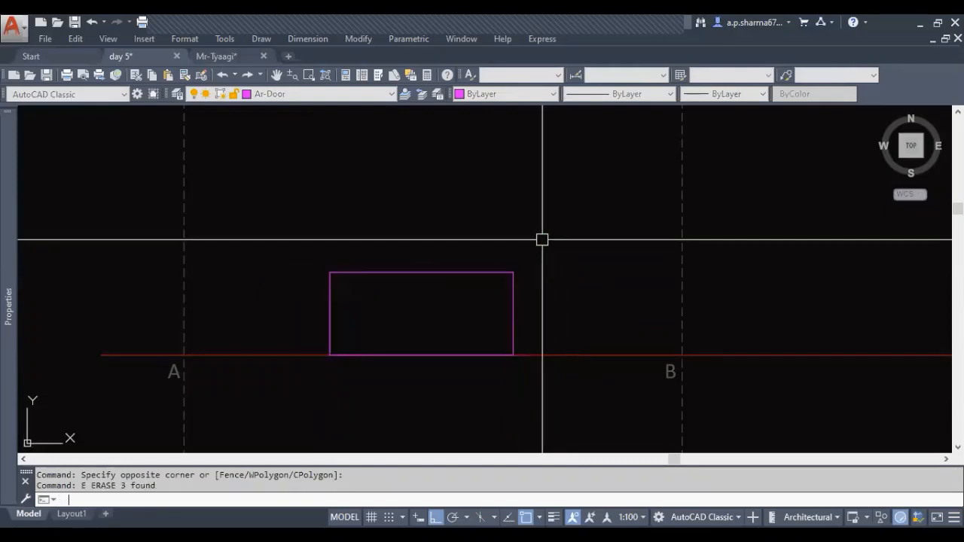
key(Escape)
Stretch the rectangle's upper edge down by 6"
scroll(416, 314, up, 5)
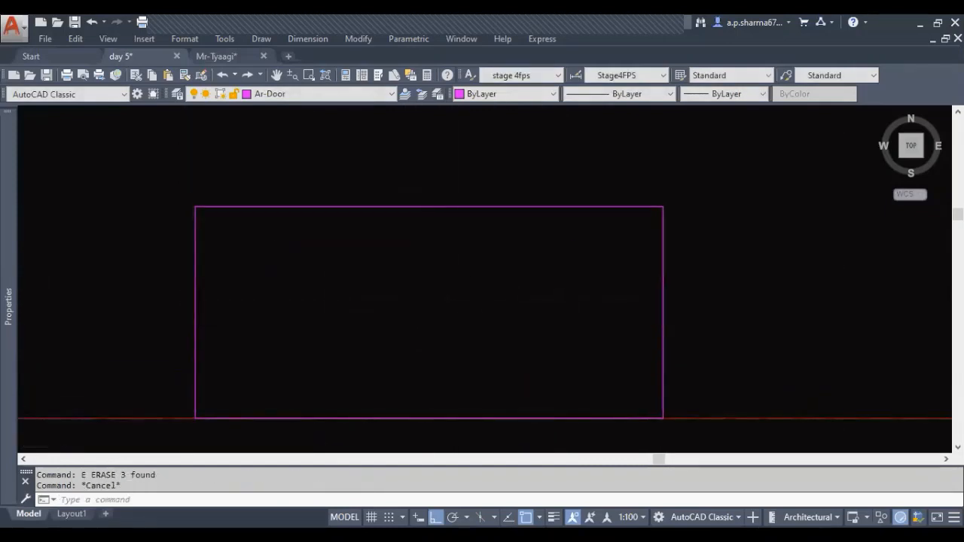
scroll(455, 354, down, 5)
scroll(430, 324, up, 2)
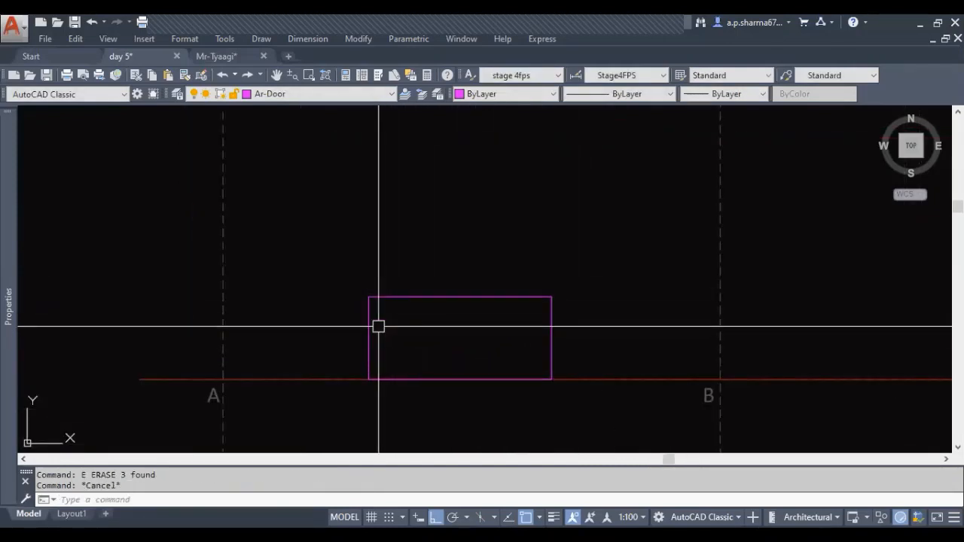
click(478, 301)
scroll(460, 319, up, 2)
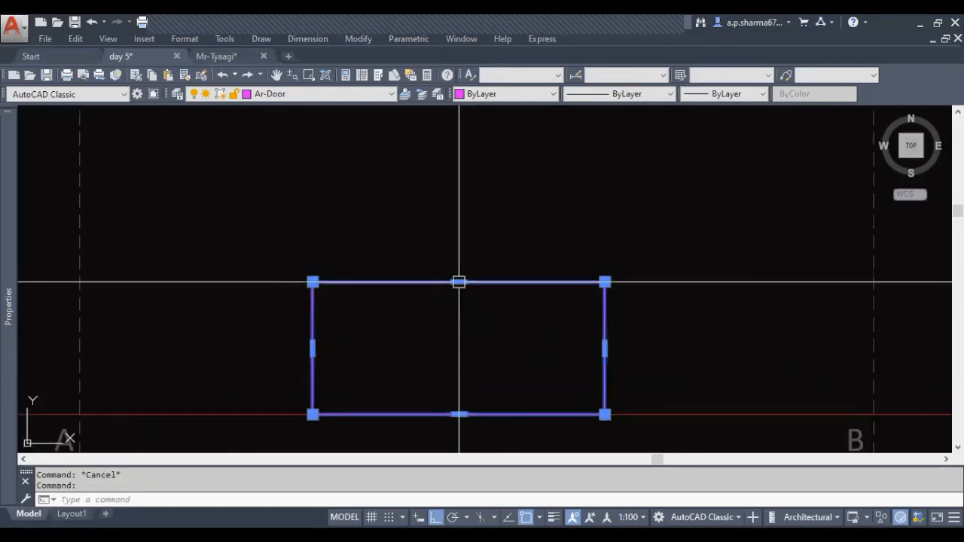
click(459, 282)
text(6)
key(Return)
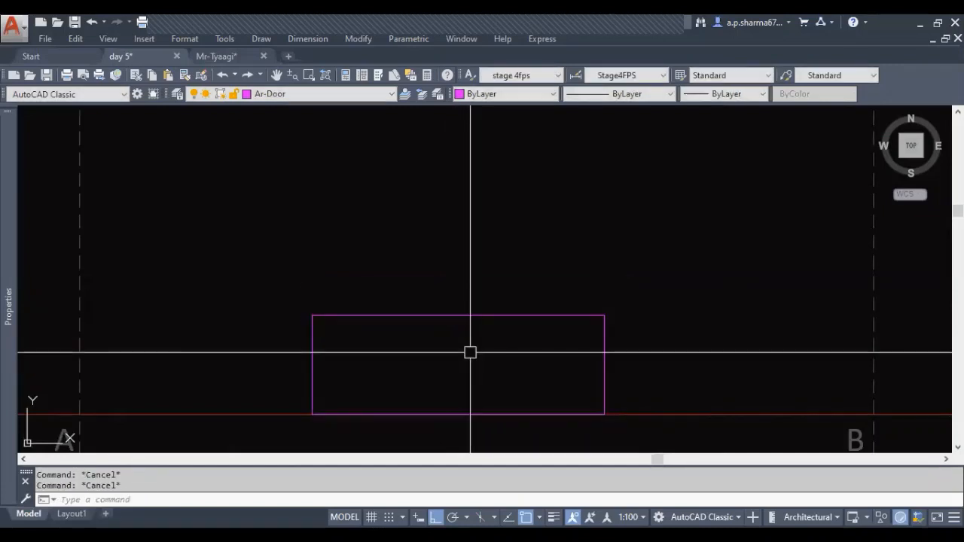
Copy the rectangle from its lower-left corner to its upper-left corner so the copy sits directly on top
click(465, 315)
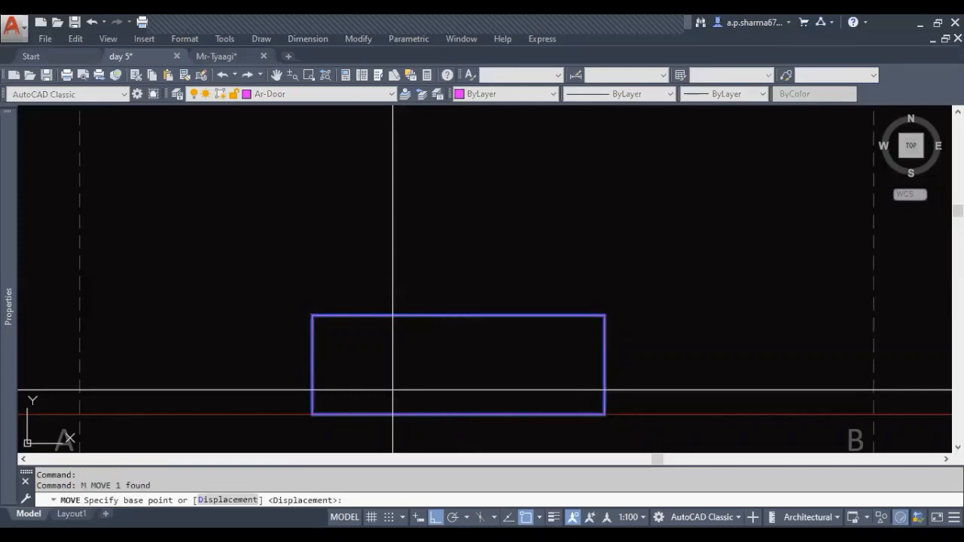
key(Escape)
click(311, 388)
text(c)
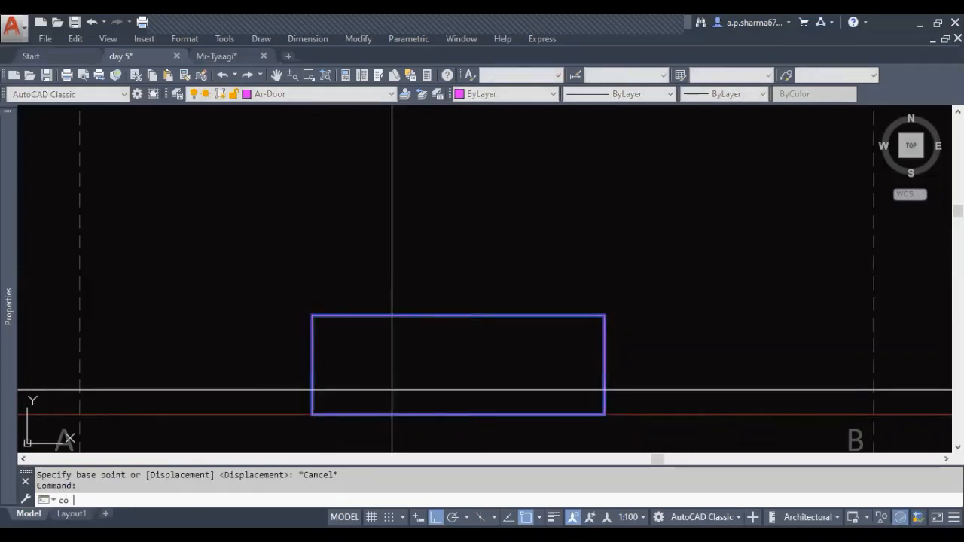
text(o)
key(Return)
click(312, 414)
click(312, 315)
key(Escape)
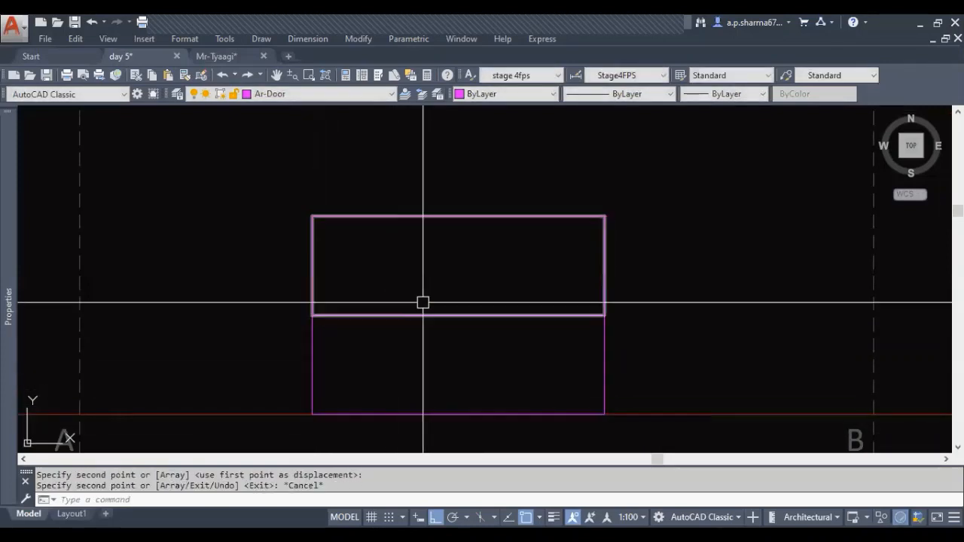
Stretch the upper edge of the copied rectangle down by 1'
click(458, 216)
click(459, 216)
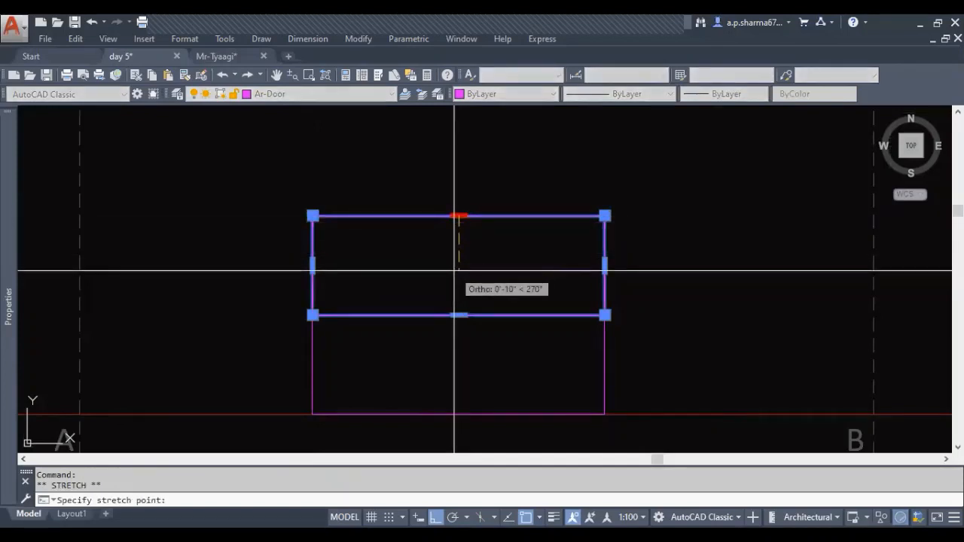
text(1')
key(Return)
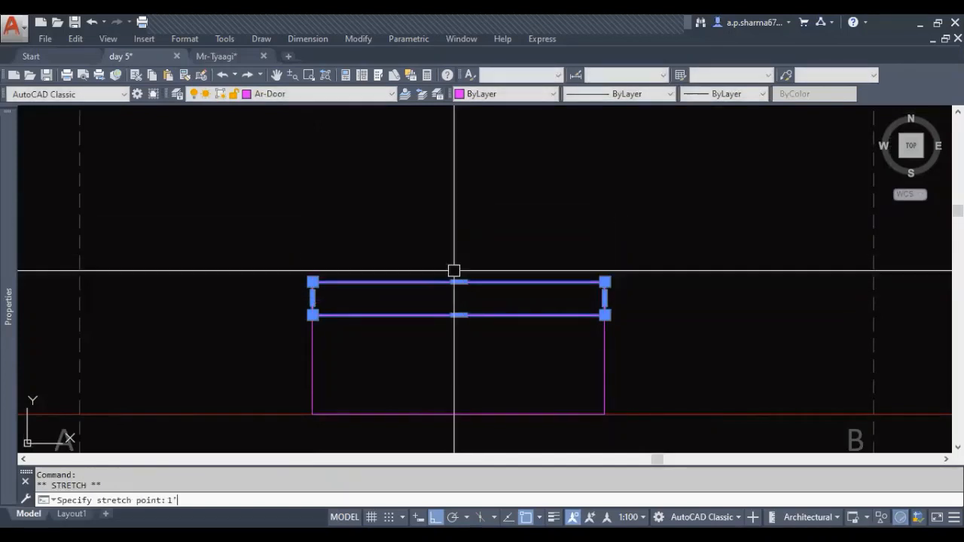
middle_drag(537, 361, 474, 395)
key(Escape)
key(Escape)
Try to fillet the upper-left corner of the upper rectangle with the current zero radius
scroll(501, 325, down, 5)
scroll(483, 371, up, 5)
middle_drag(568, 282, 564, 338)
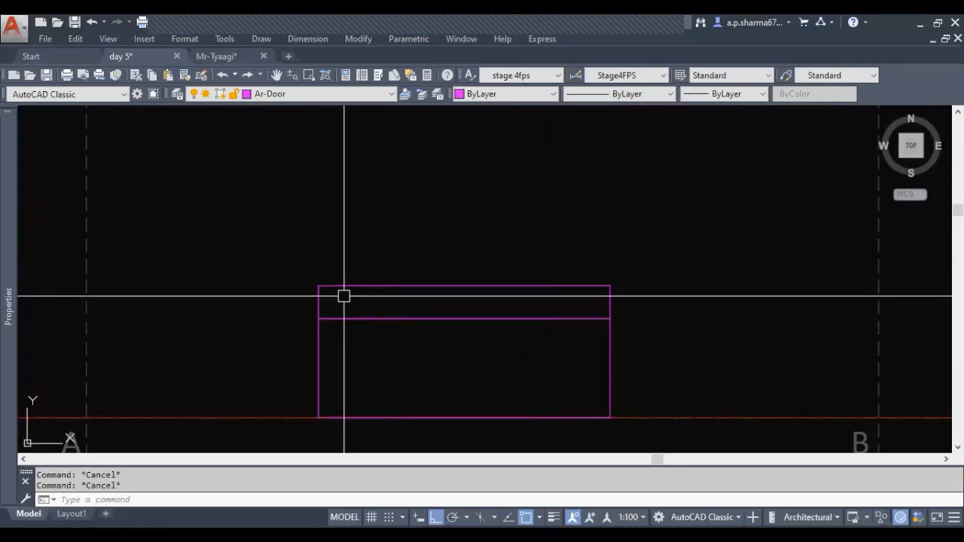
middle_drag(358, 330, 356, 339)
scroll(359, 339, up, 6)
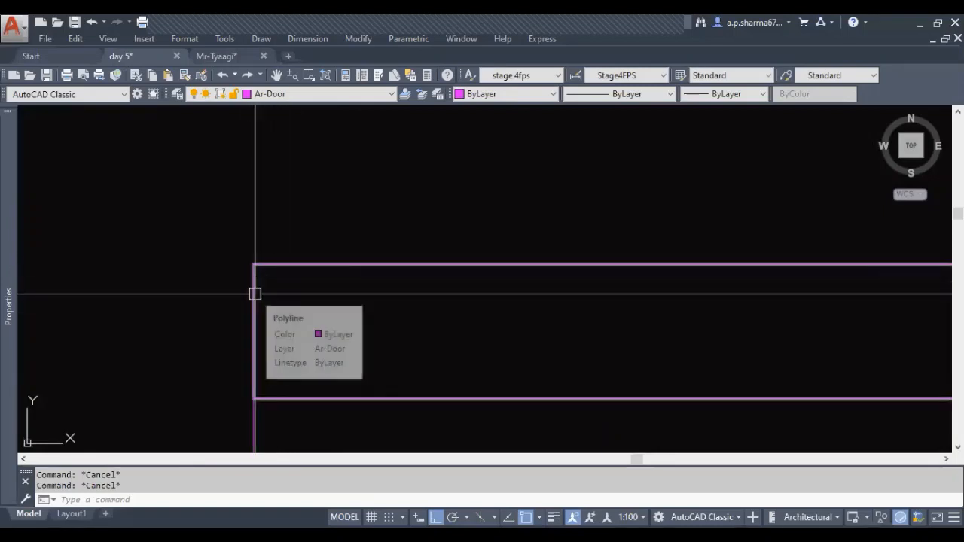
text(f)
key(Return)
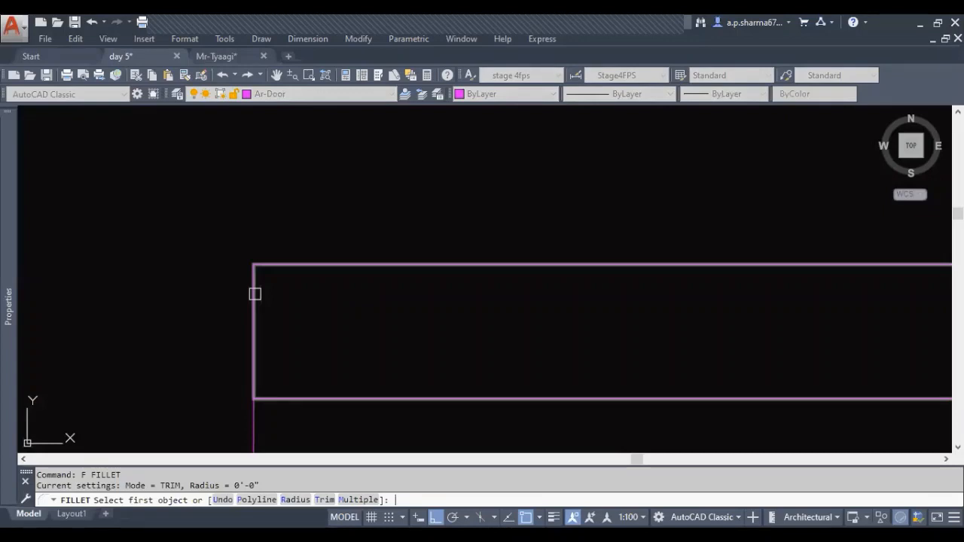
click(255, 294)
click(285, 264)
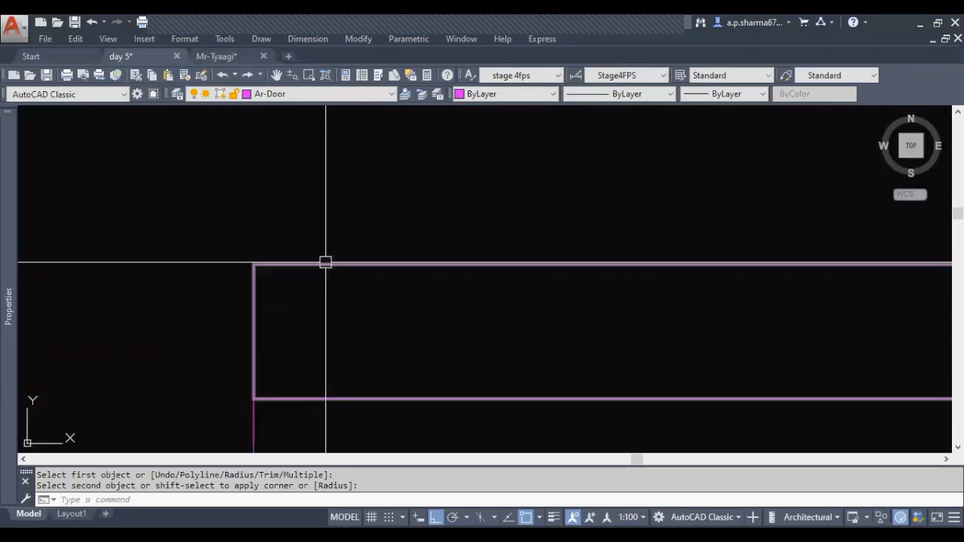
Fillet the upper-left corner of the upper rectangle with a radius of 2"
text(f)
key(Return)
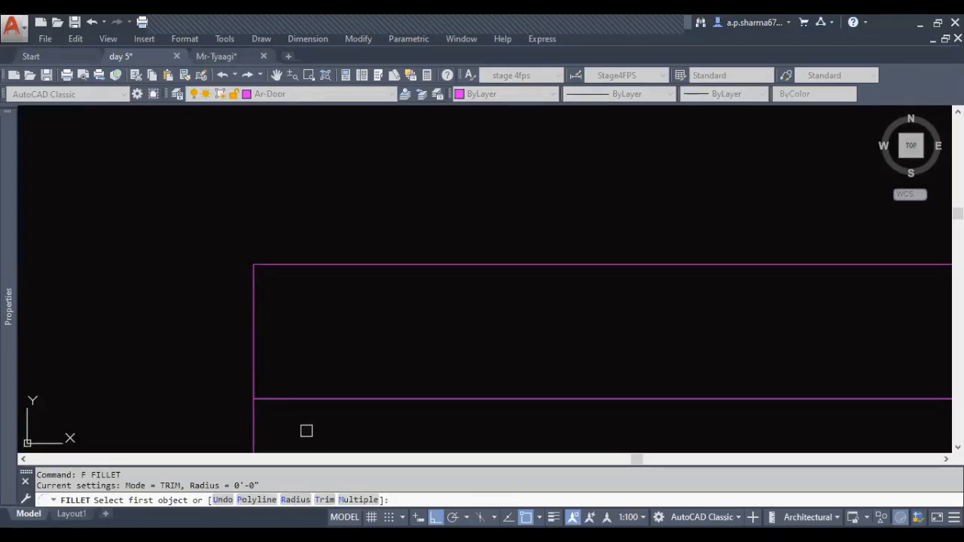
text(r)
key(Return)
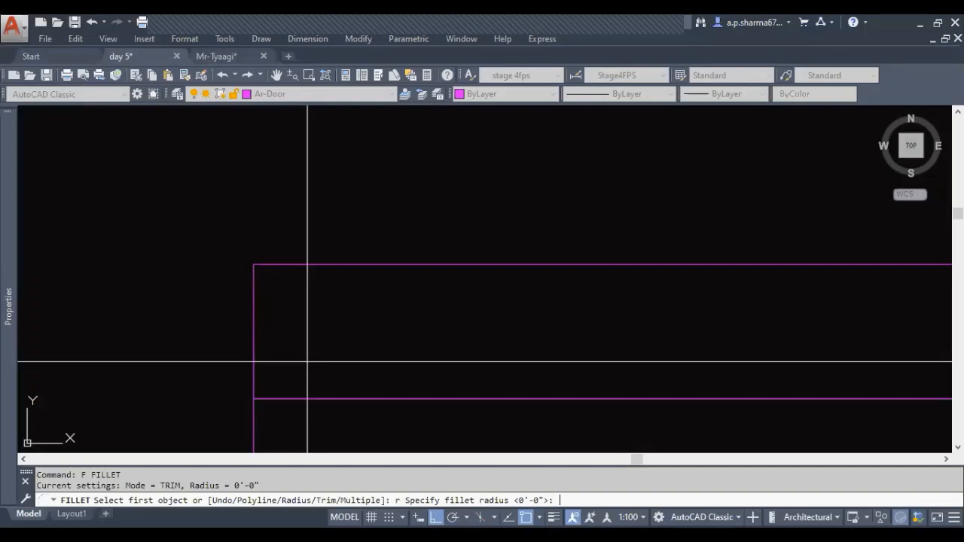
text(2)
key(Return)
click(254, 301)
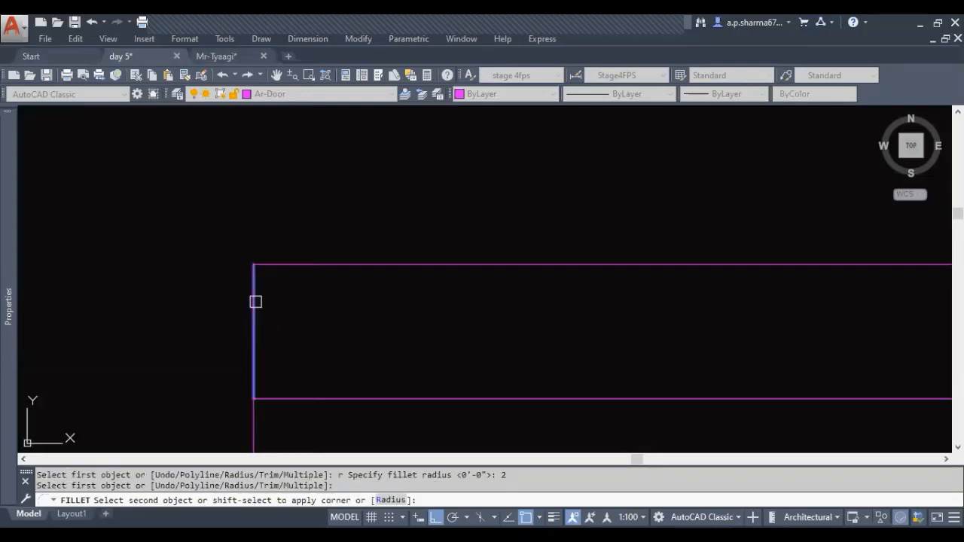
click(338, 264)
scroll(211, 358, down, 5)
key(Escape)
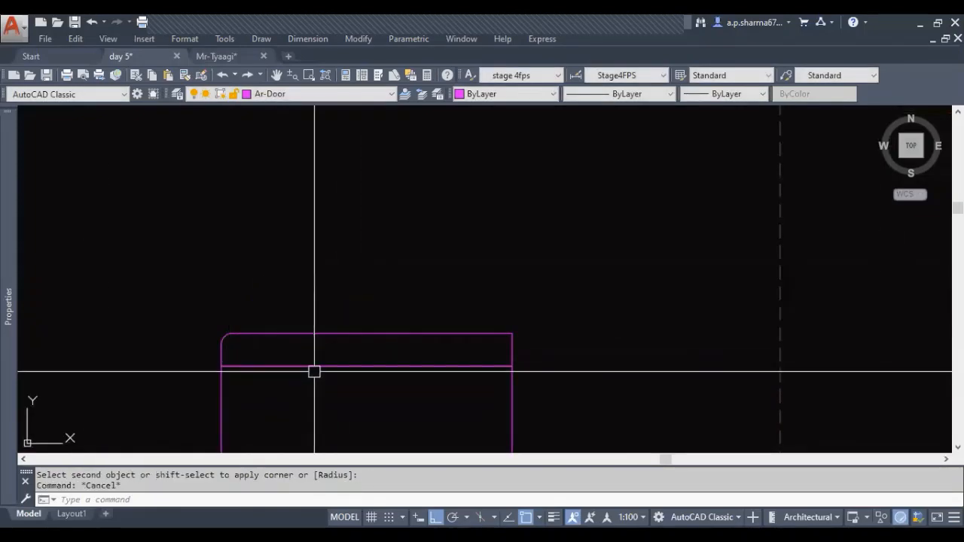
Fillet the upper-right corner of the upper rectangle with the same radius
key(Escape)
key(Return)
click(497, 333)
click(495, 333)
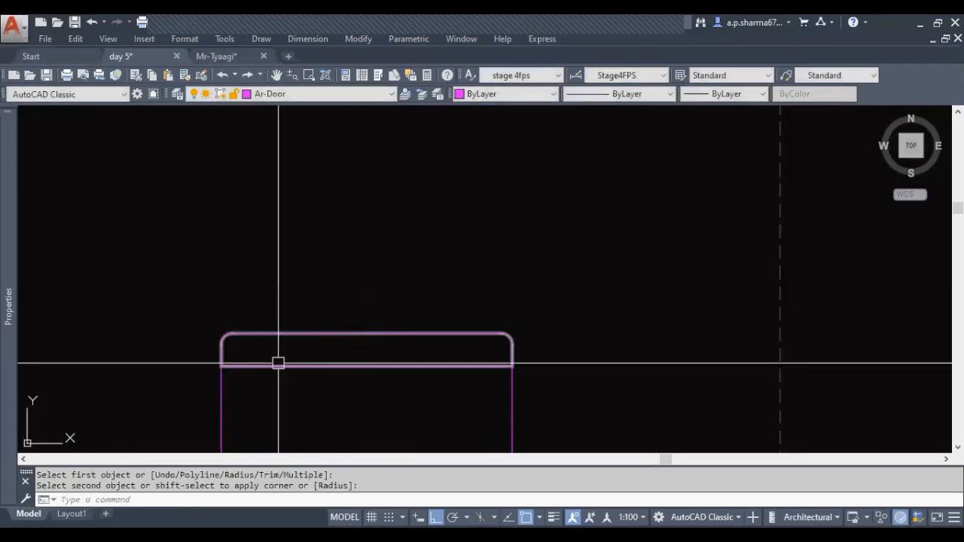
scroll(239, 358, up, 4)
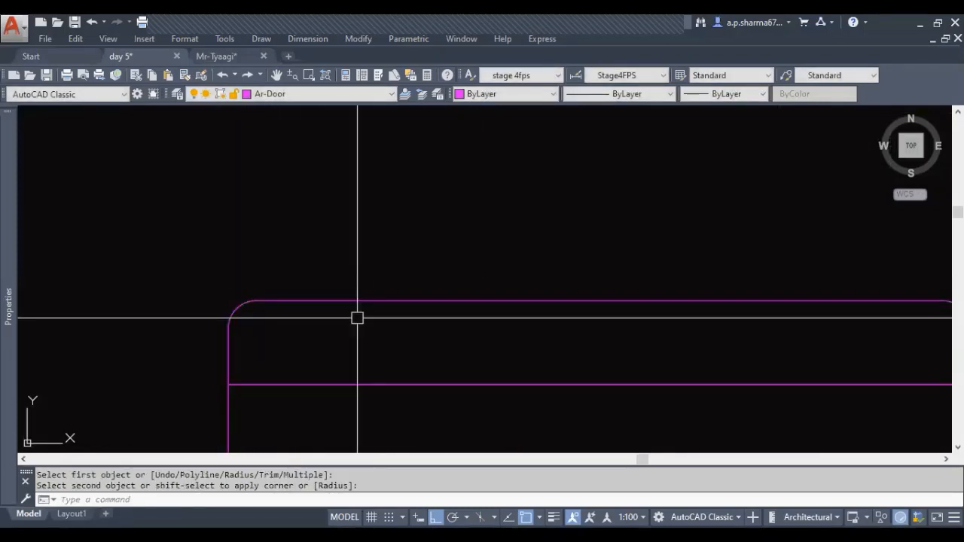
Fillet the lower-left corner of the upper rectangle with the 2" radius
key(Escape)
key(Escape)
text(f)
key(Return)
click(230, 354)
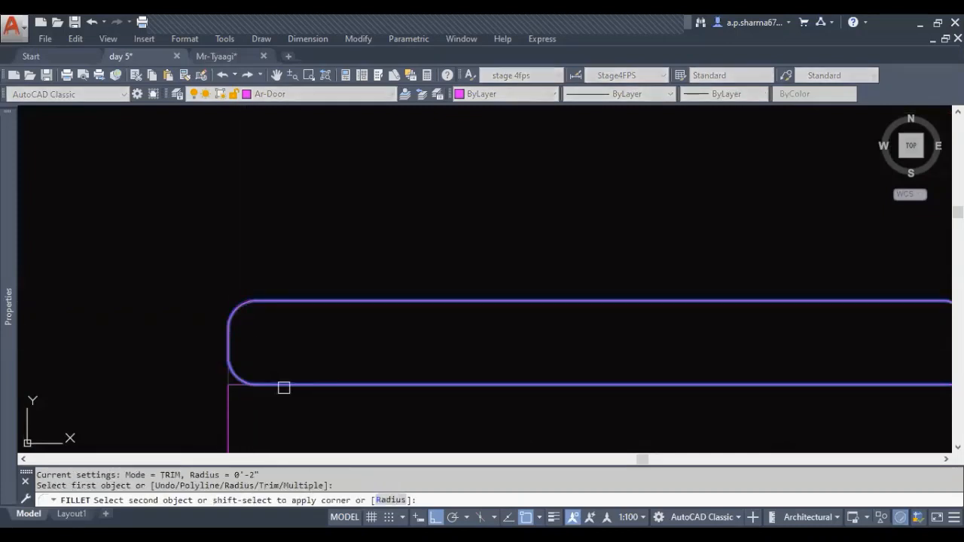
click(284, 388)
key(Escape)
Fillet the lower-right corner of the upper rectangle with the same 2" radius
scroll(241, 356, down, 2)
middle_drag(666, 371, 548, 363)
key(space)
click(548, 364)
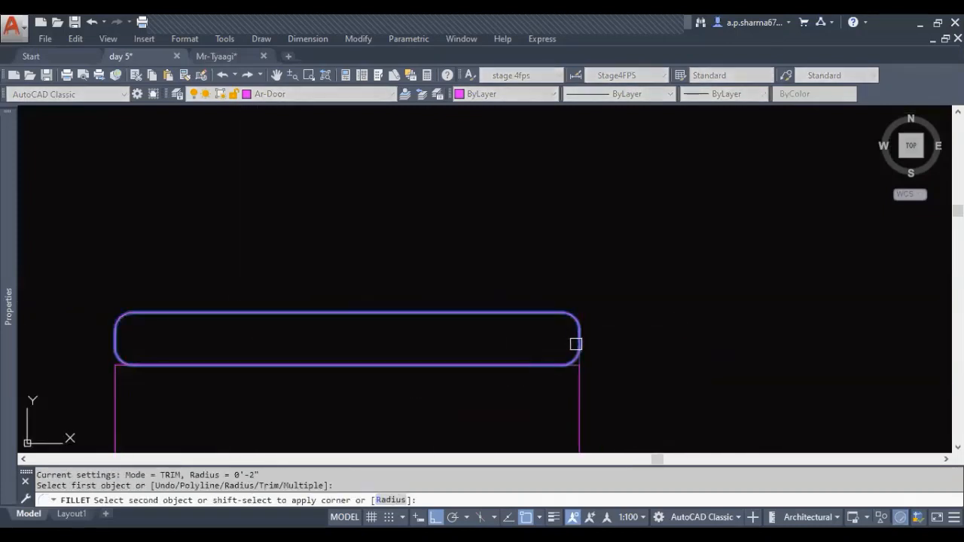
click(577, 343)
key(Escape)
key(Escape)
scroll(506, 372, down, 3)
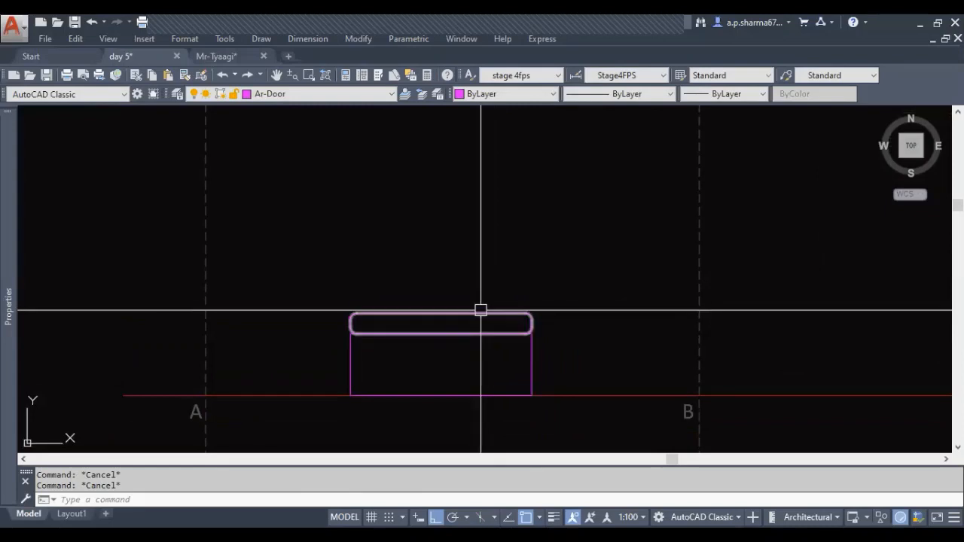
click(483, 313)
key(Escape)
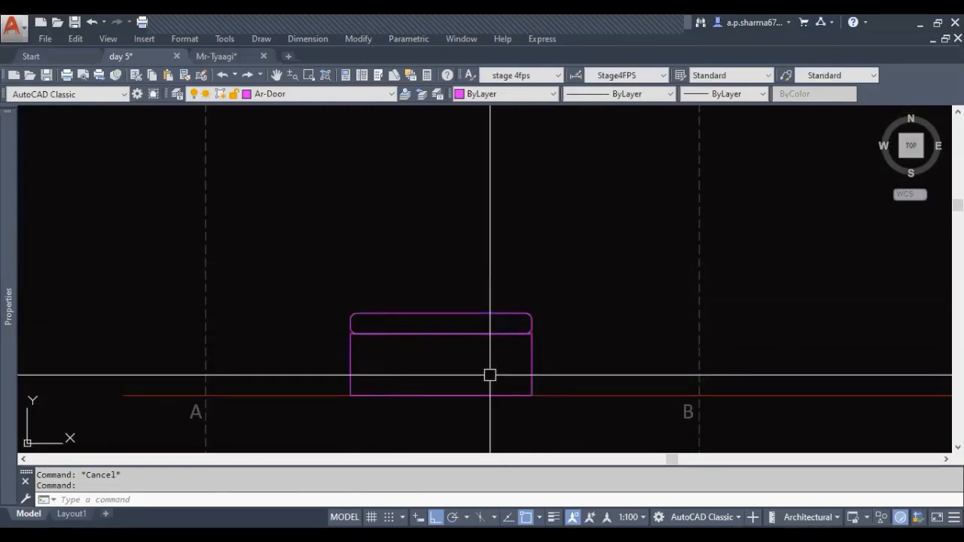
Match the properties of both bed rectangles in elevation A to the bed in the floor plan
scroll(490, 375, up, 2)
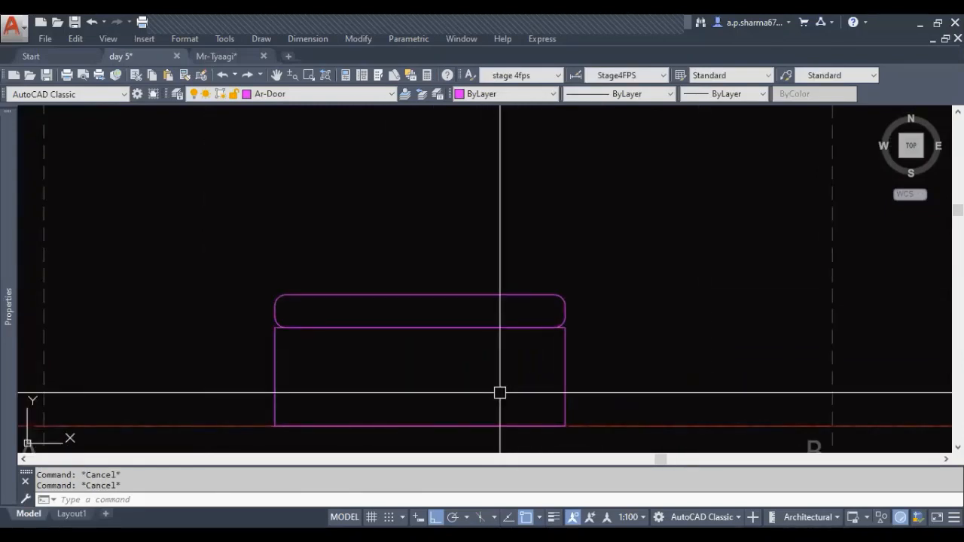
key(Return)
scroll(518, 387, down, 5)
middle_drag(422, 368, 454, 398)
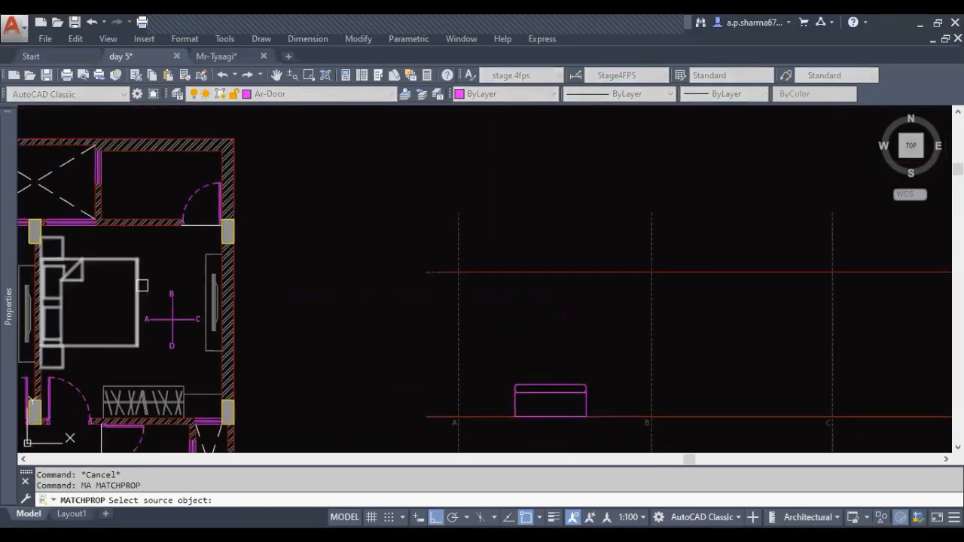
middle_drag(574, 367, 419, 314)
click(428, 315)
click(354, 354)
scroll(385, 361, up, 4)
key(Escape)
key(Escape)
key(Escape)
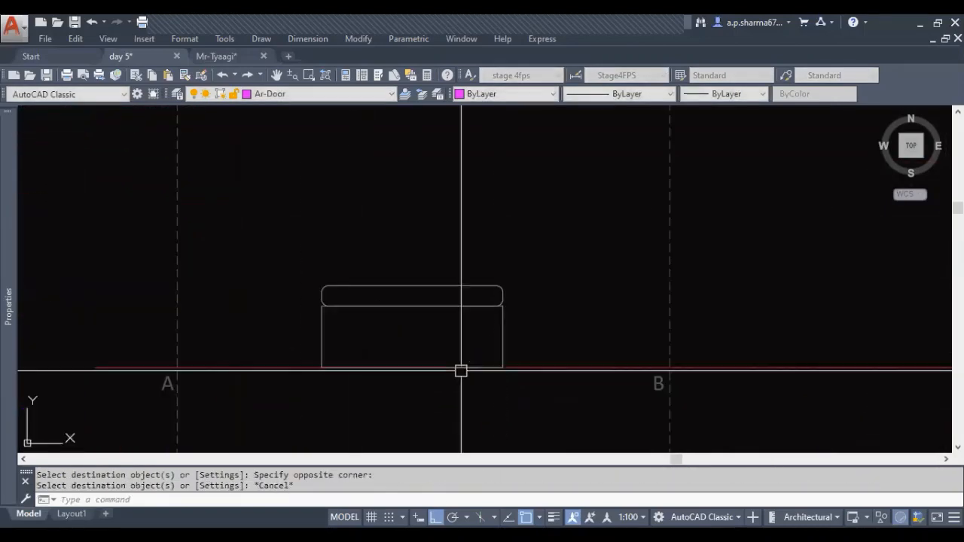
Draw a bedside table outline 1'4" wide and 2' high with lines from the bed's lower-left corner
scroll(489, 381, down, 2)
mouse_move(369, 394)
middle_down()
mouse_move(489, 381)
mouse_move(461, 370)
mouse_move(462, 357)
middle_up()
scroll(462, 354, up, 4)
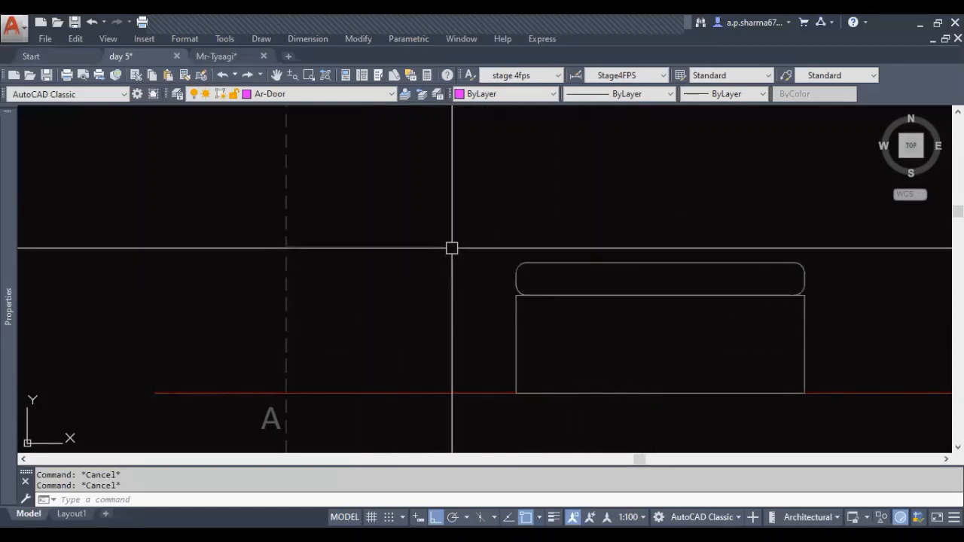
middle_drag(511, 316, 520, 340)
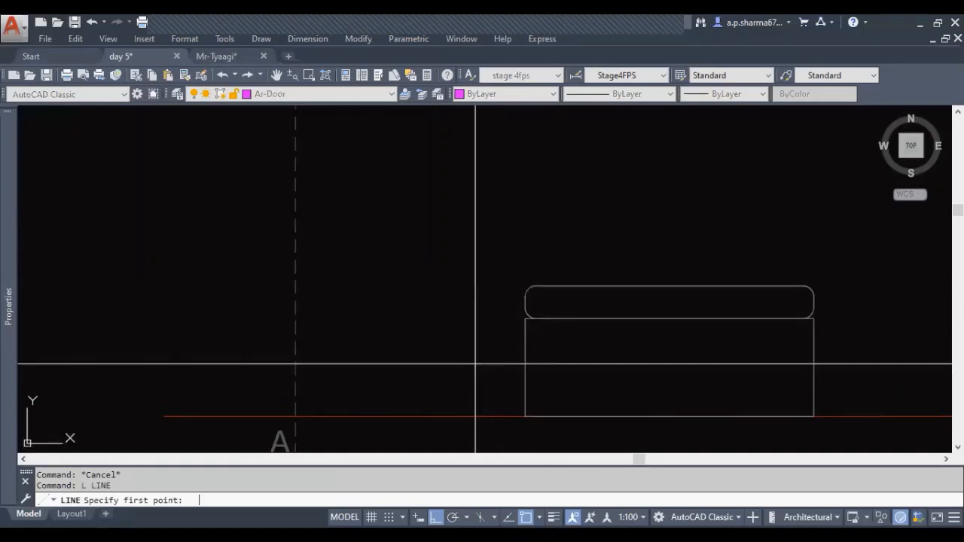
click(525, 416)
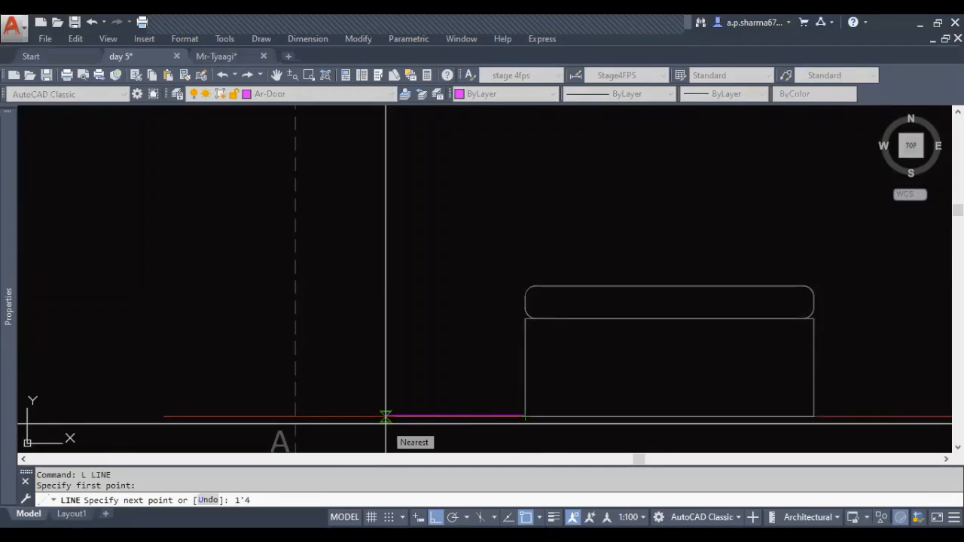
text(1'4)
key(Return)
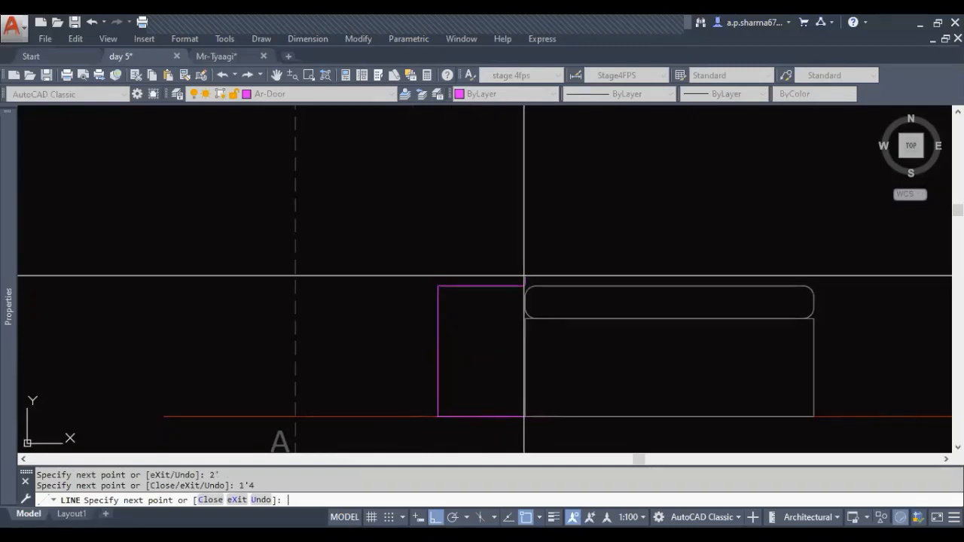
click(525, 417)
key(Escape)
Match the properties of the bedside table lines to the bed outline
middle_drag(525, 417, 430, 427)
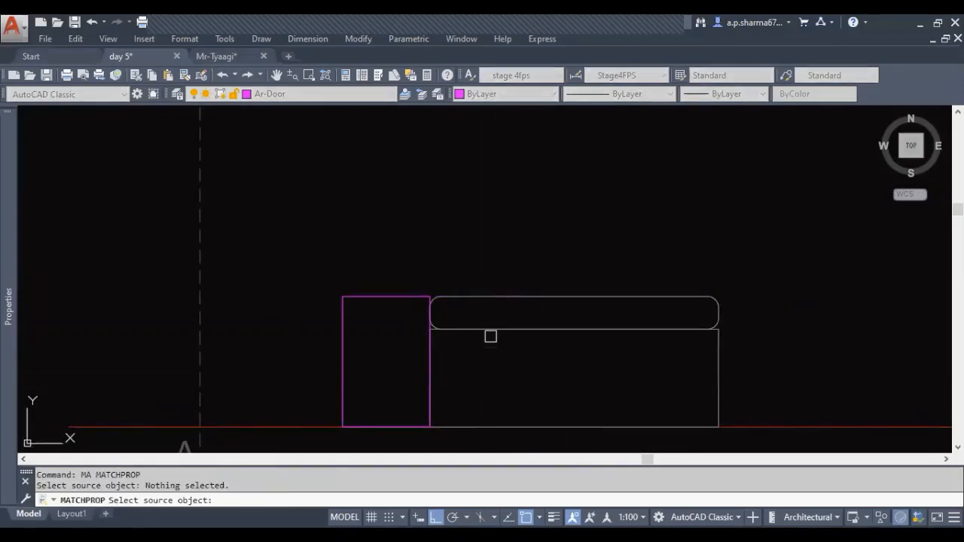
click(378, 295)
click(508, 361)
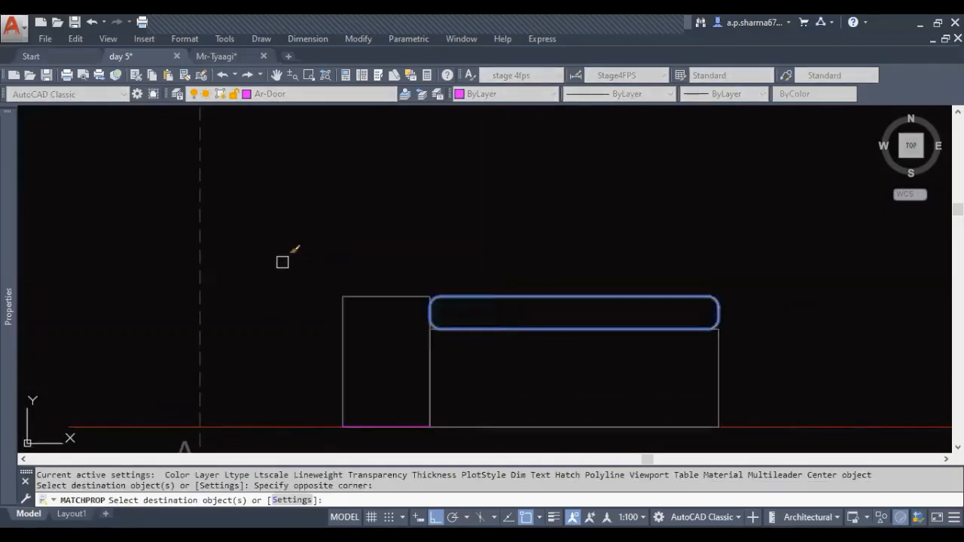
click(367, 426)
key(Escape)
key(Escape)
click(321, 257)
click(446, 456)
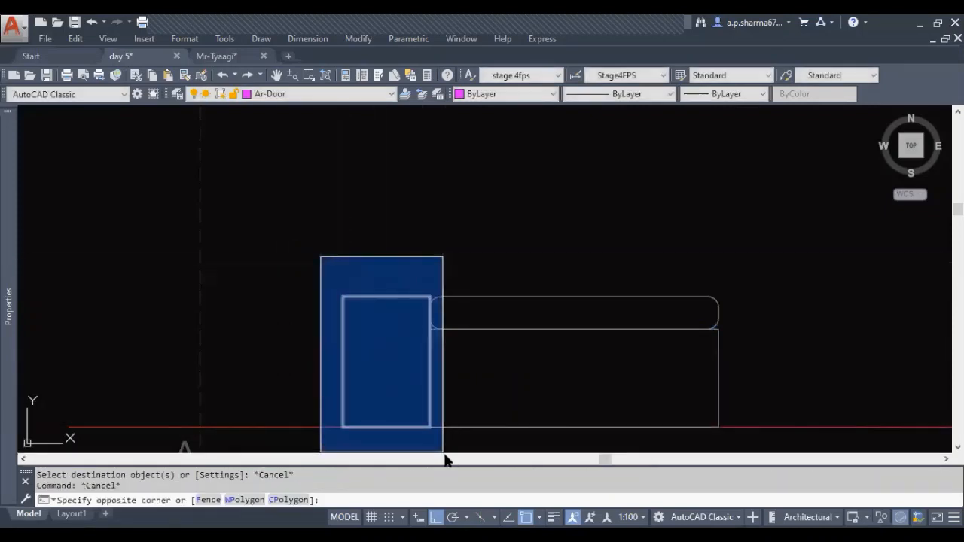
key(Escape)
middle_drag(639, 379, 175, 283)
key(Escape)
key(Escape)
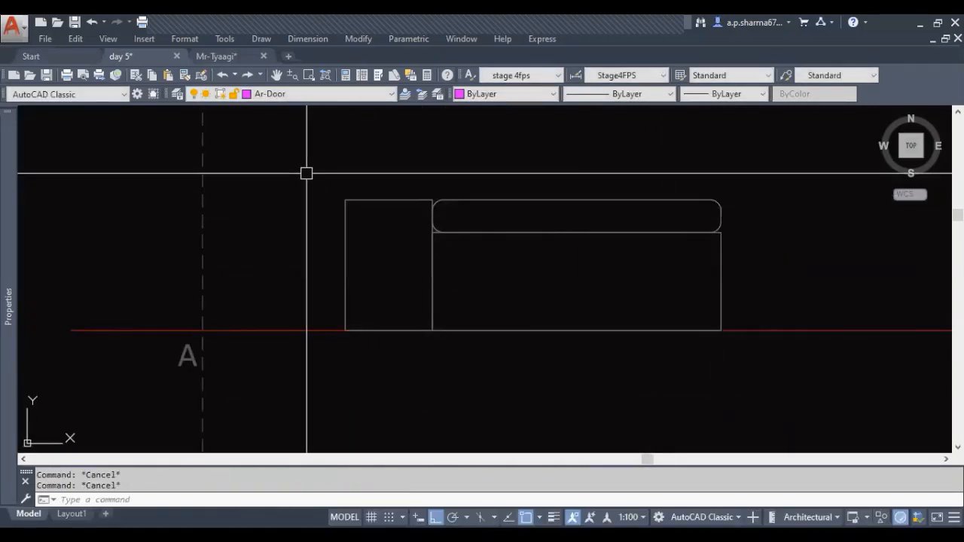
click(306, 174)
click(426, 380)
key(Escape)
Join the four bedside table lines into a single polyline
click(296, 133)
click(452, 343)
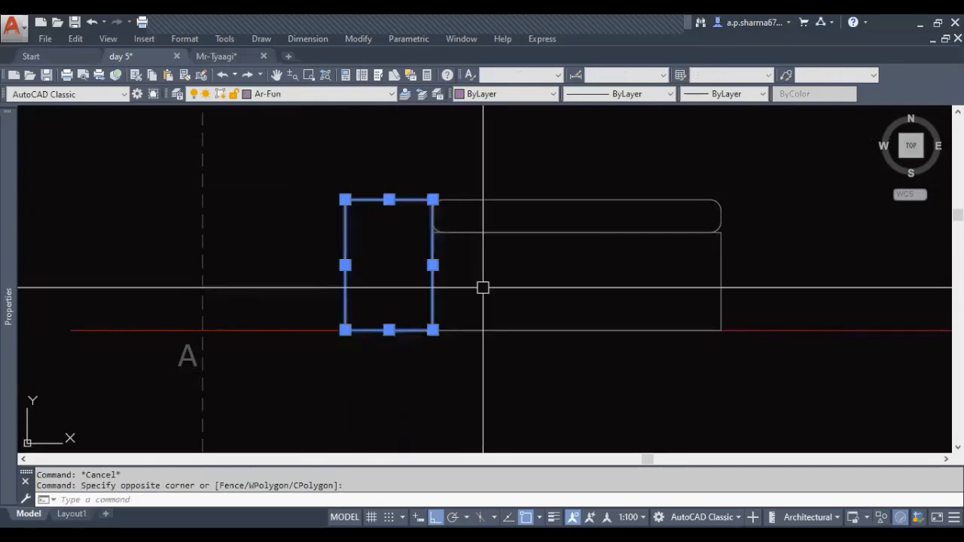
middle_drag(482, 287, 468, 351)
text(j)
key(Return)
click(409, 245)
key(Escape)
key(Escape)
scroll(536, 351, down, 3)
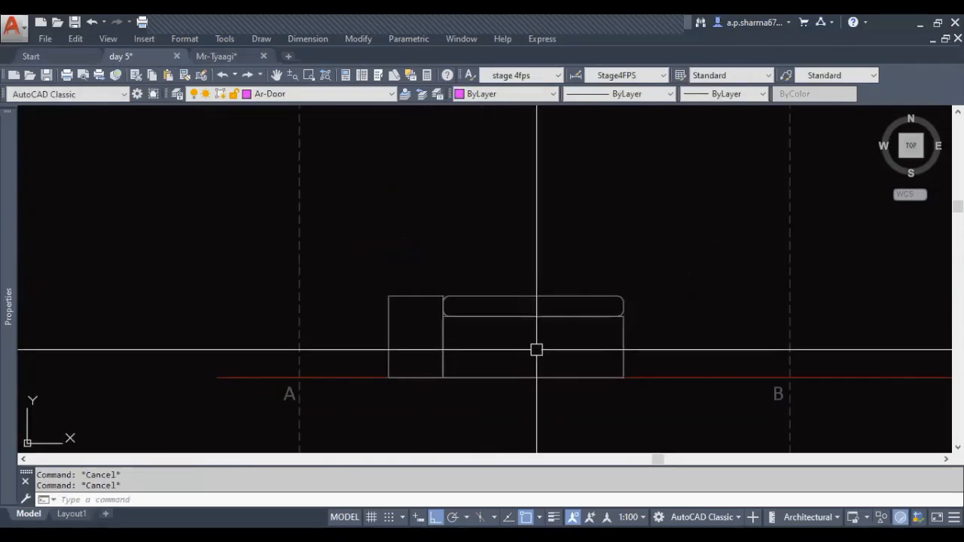
Mirror the bedside table about the bed's vertical centreline to its other side, keeping the original
click(404, 293)
middle_drag(570, 419, 462, 382)
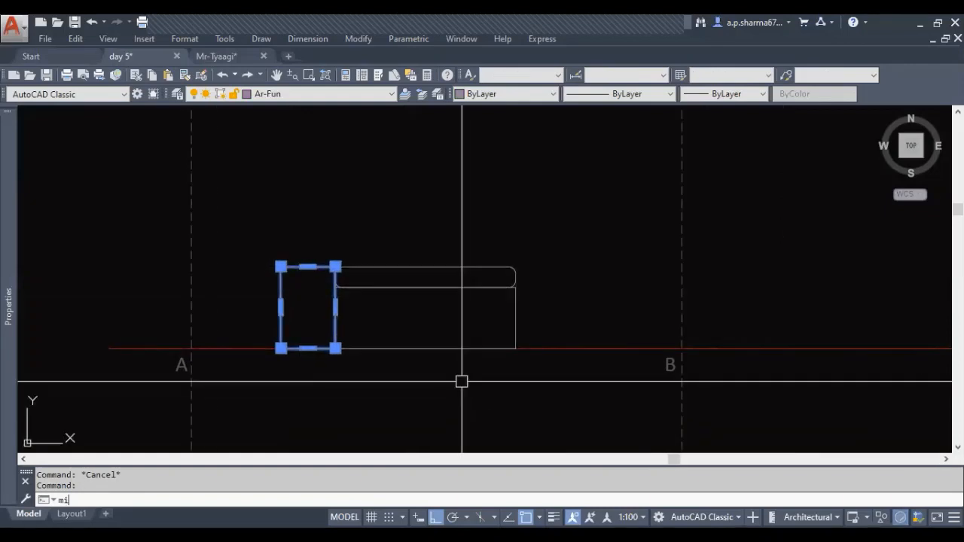
text(mi)
key(Return)
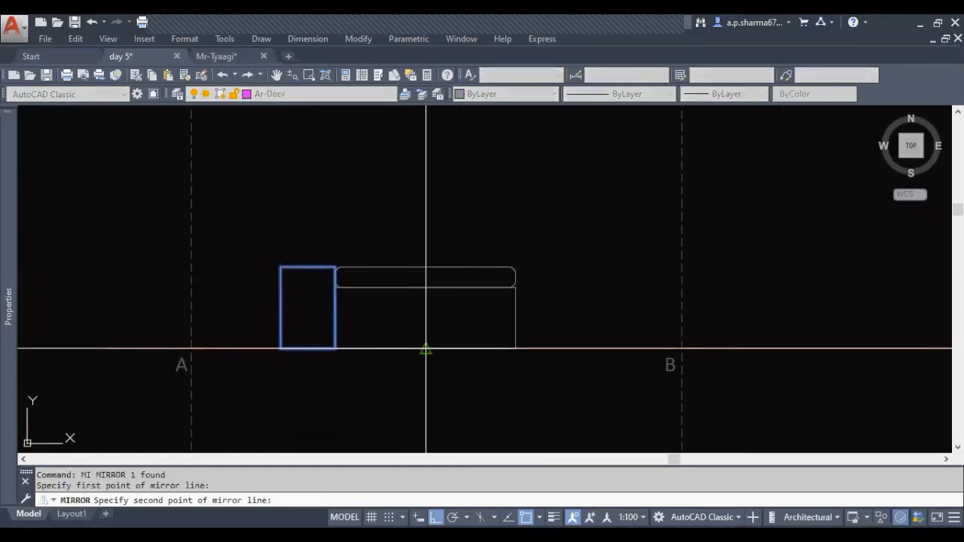
click(426, 376)
key(Return)
middle_drag(489, 353, 493, 381)
key(Escape)
scroll(555, 342, down, 2)
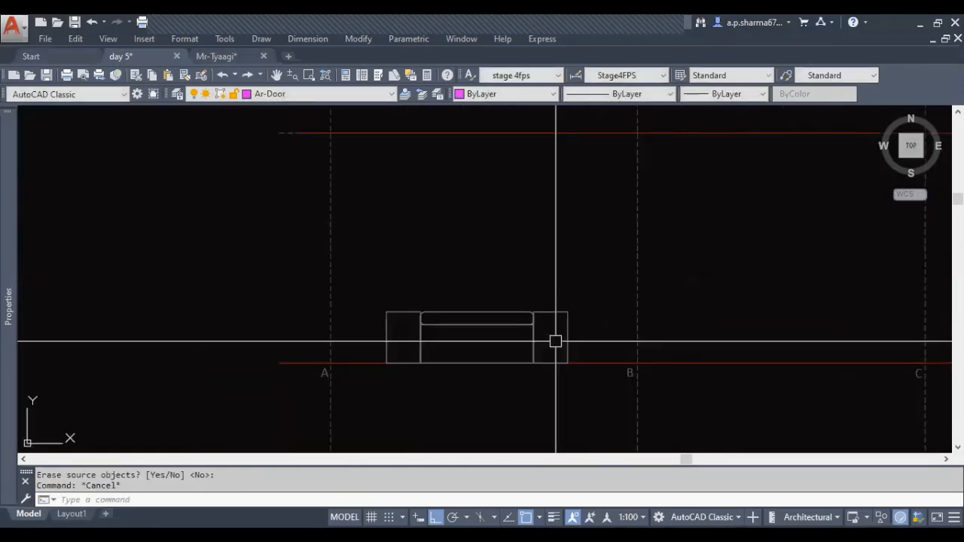
scroll(555, 342, down, 2)
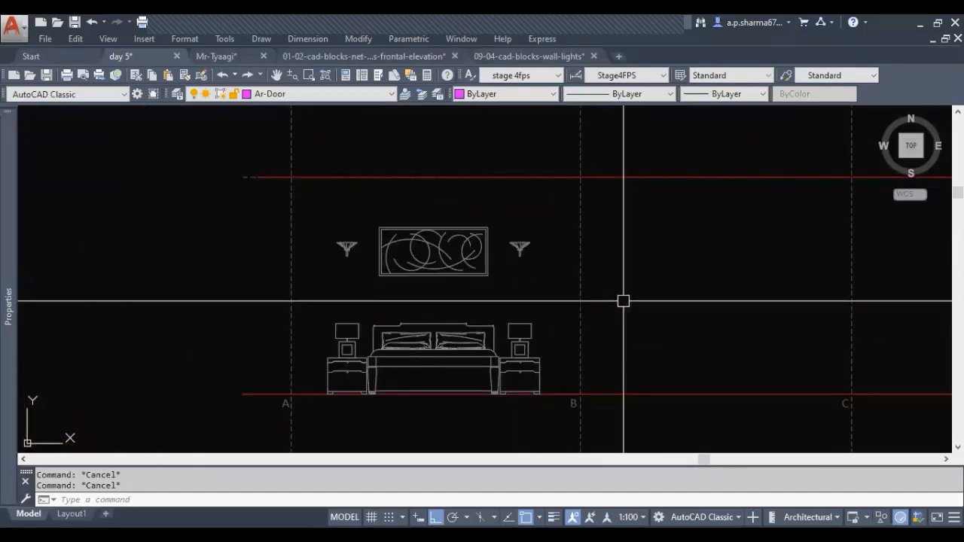
middle_drag(619, 317, 620, 310)
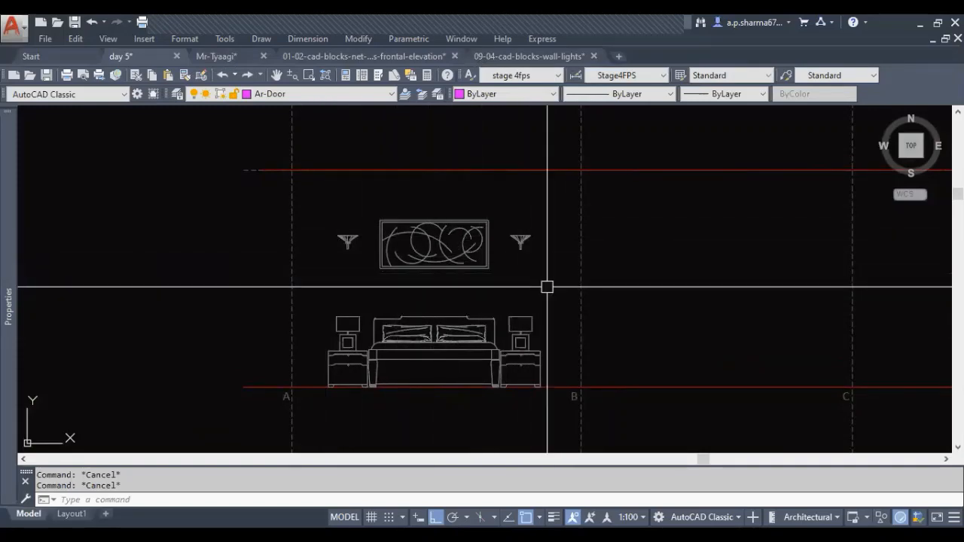
middle_drag(516, 370, 515, 339)
middle_drag(495, 390, 486, 407)
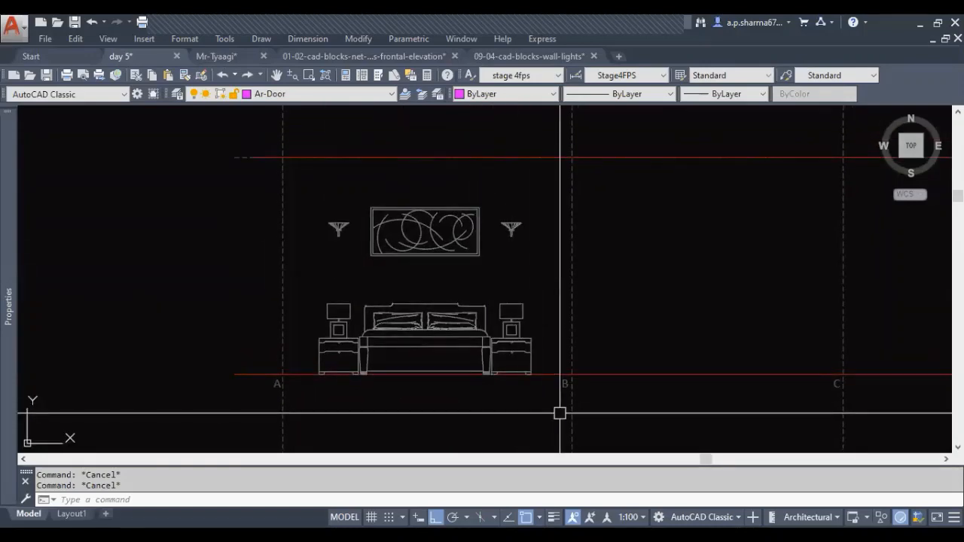
middle_drag(530, 402, 449, 402)
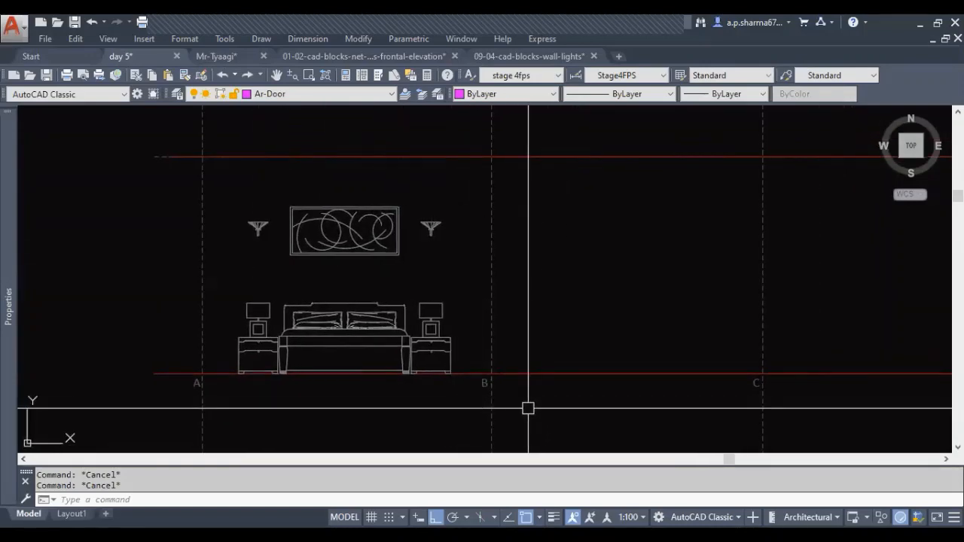
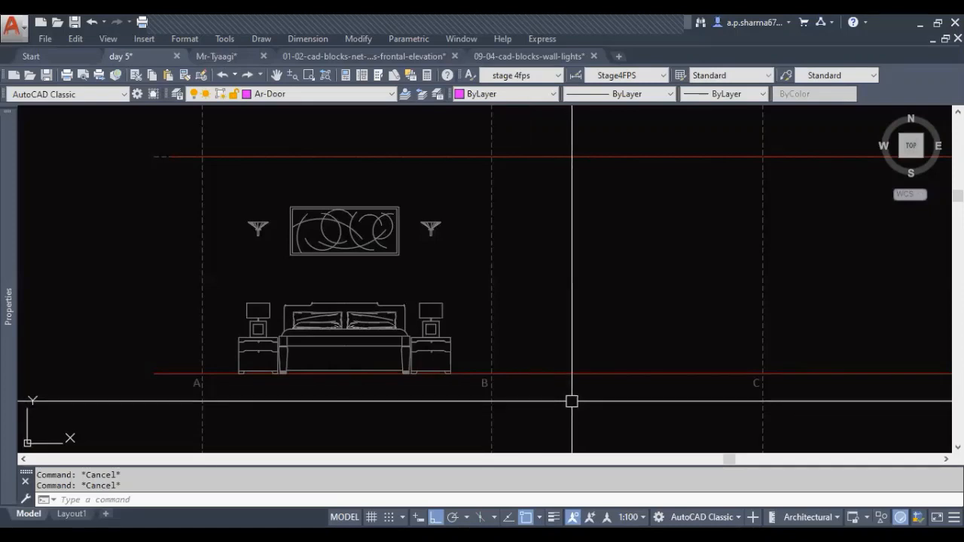
Measure the wall length between the column and the window opening on side B of the bedroom plan
middle_drag(420, 409, 520, 400)
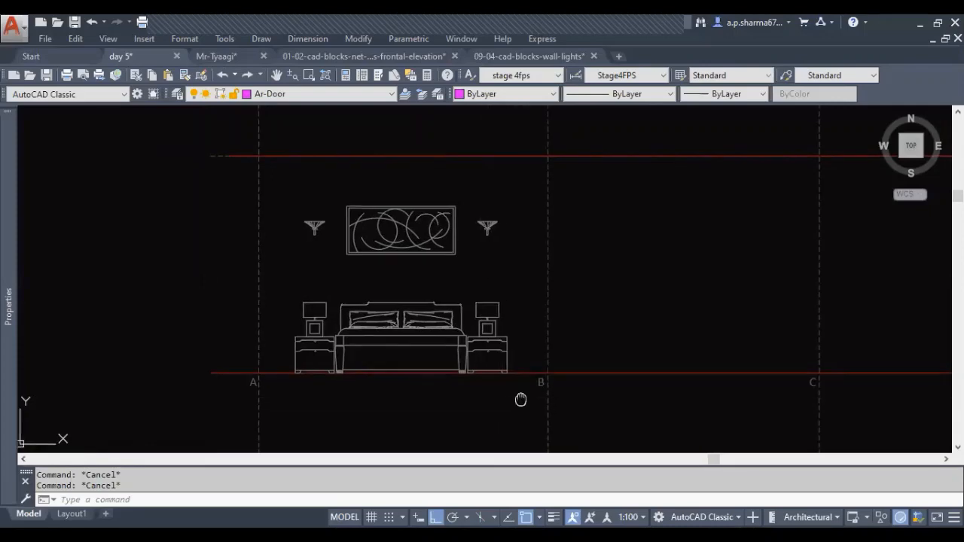
scroll(540, 338, down, 4)
scroll(504, 357, up, 2)
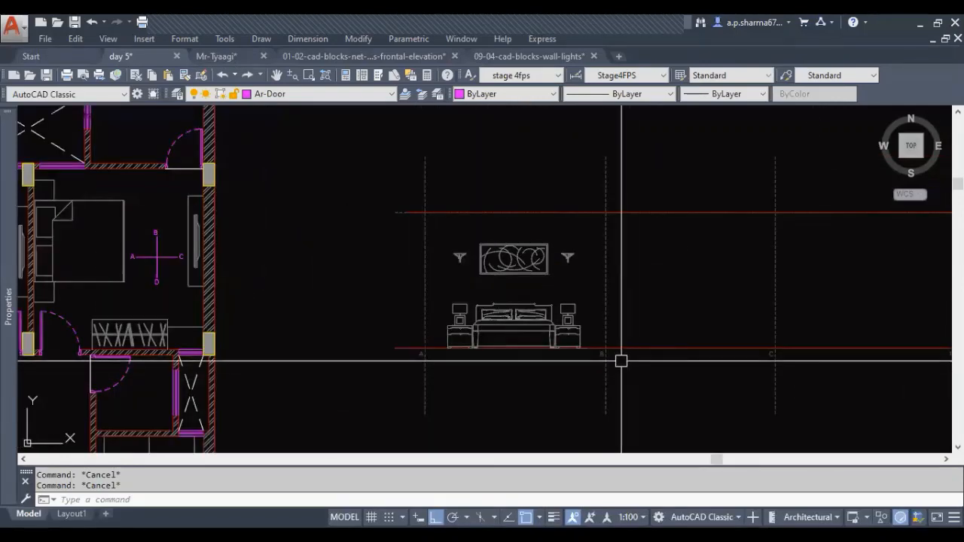
scroll(590, 367, down, 4)
scroll(454, 338, up, 4)
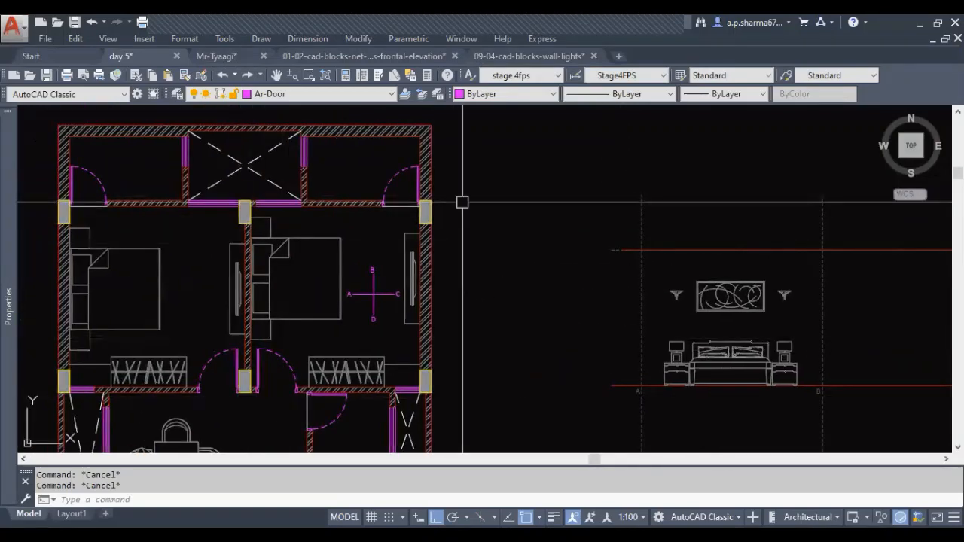
middle_drag(321, 238, 340, 283)
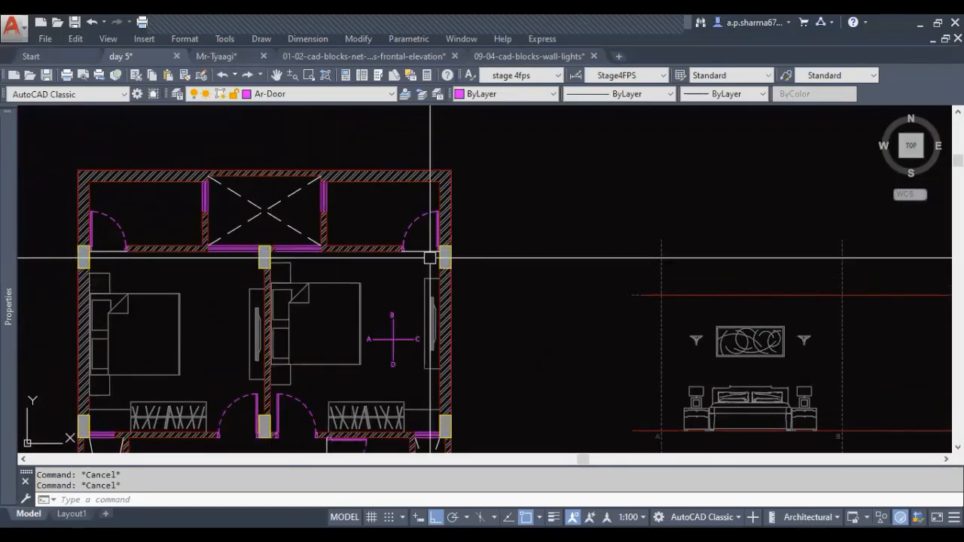
scroll(343, 243, up, 3)
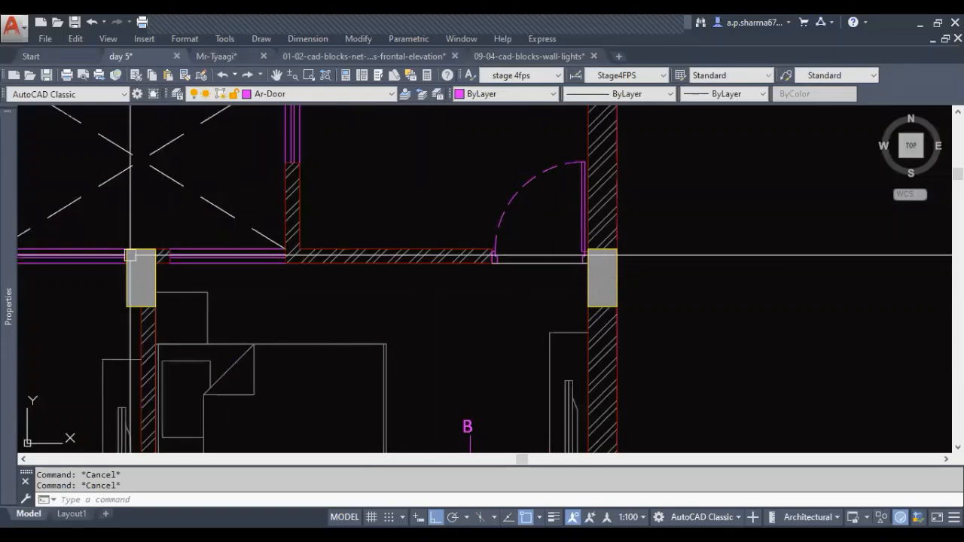
mouse_move(275, 306)
middle_down()
mouse_move(302, 322)
mouse_move(385, 314)
middle_up()
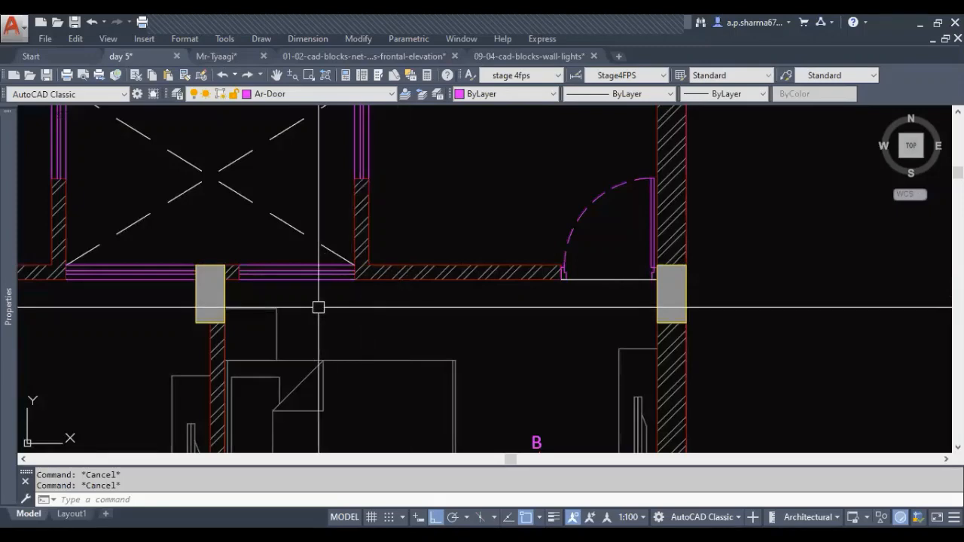
scroll(280, 300, up, 2)
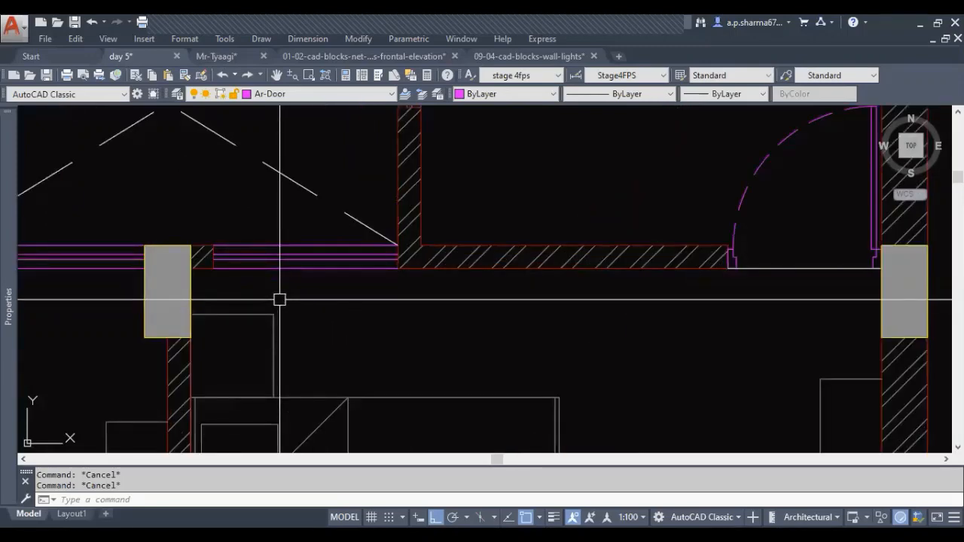
key(Return)
click(191, 267)
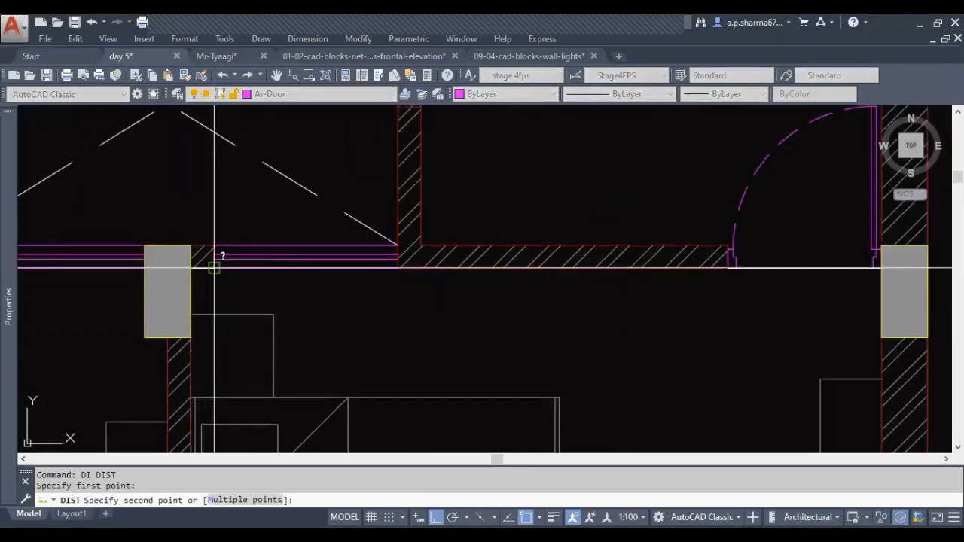
click(215, 267)
key(Escape)
key(Escape)
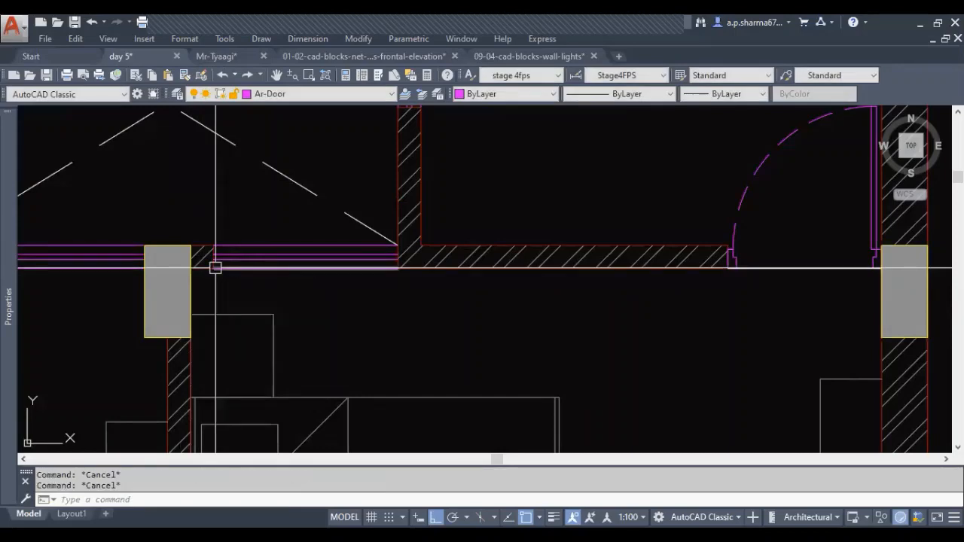
Turn on all layers and inspect the plan dimensions between the column and window W3 on the bedroom's side B
key(Return)
scroll(364, 284, down, 5)
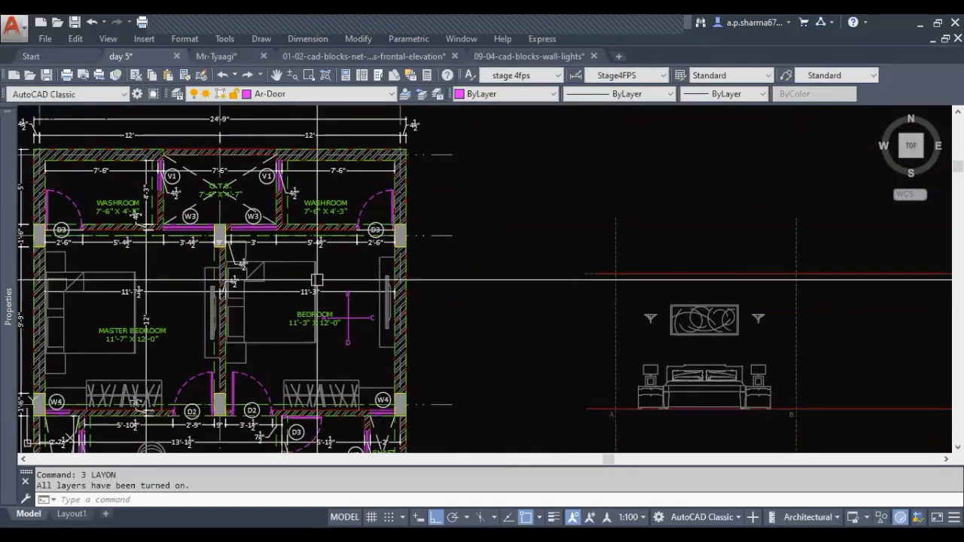
key(Escape)
key(Escape)
scroll(259, 251, up, 4)
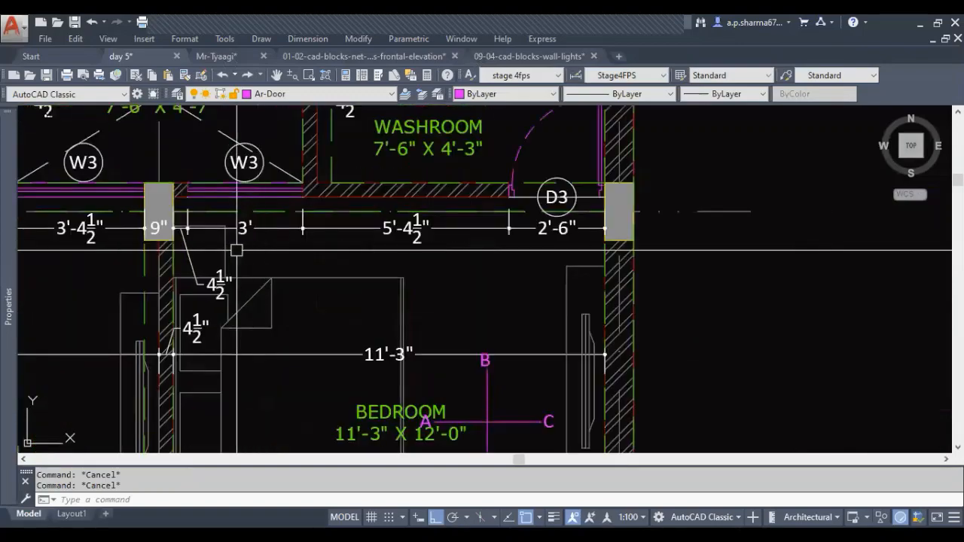
middle_drag(237, 249, 249, 297)
scroll(193, 276, up, 5)
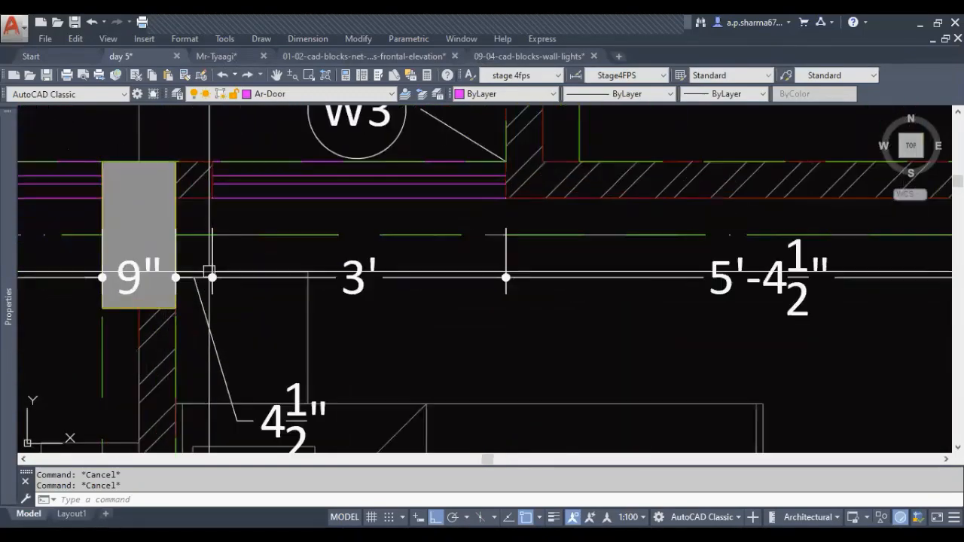
scroll(215, 301, down, 4)
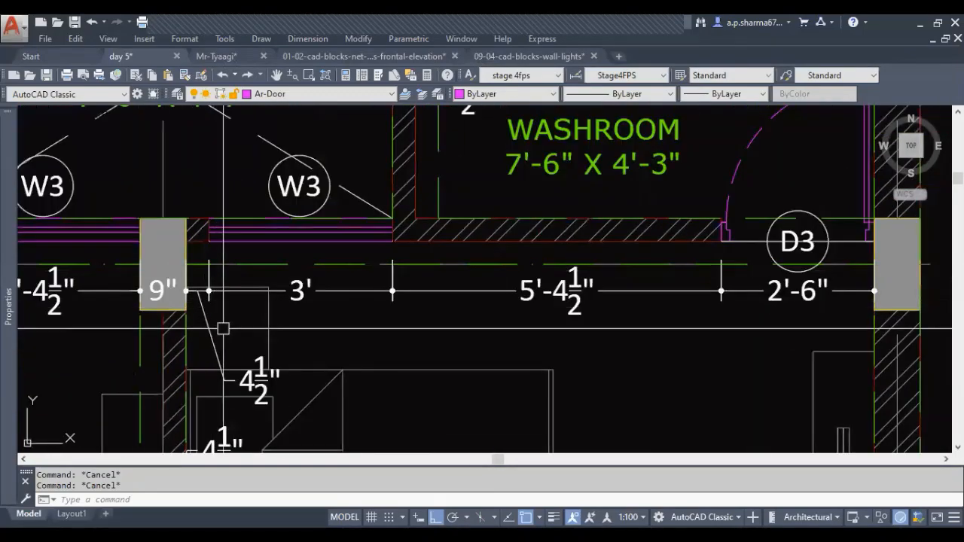
click(182, 231)
key(Escape)
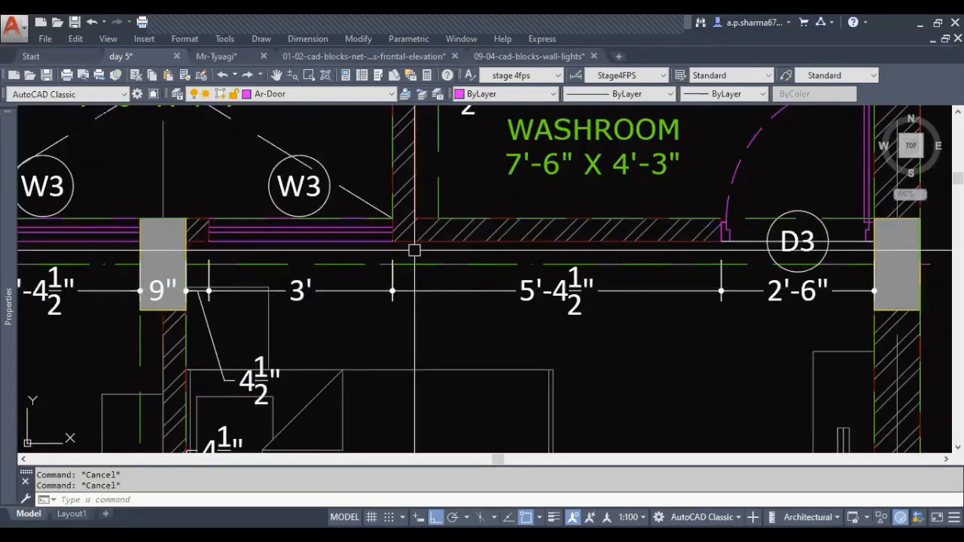
Draw a vertical line along reference line B from the upper red level line to just below the lower one
scroll(397, 250, down, 6)
scroll(590, 387, up, 3)
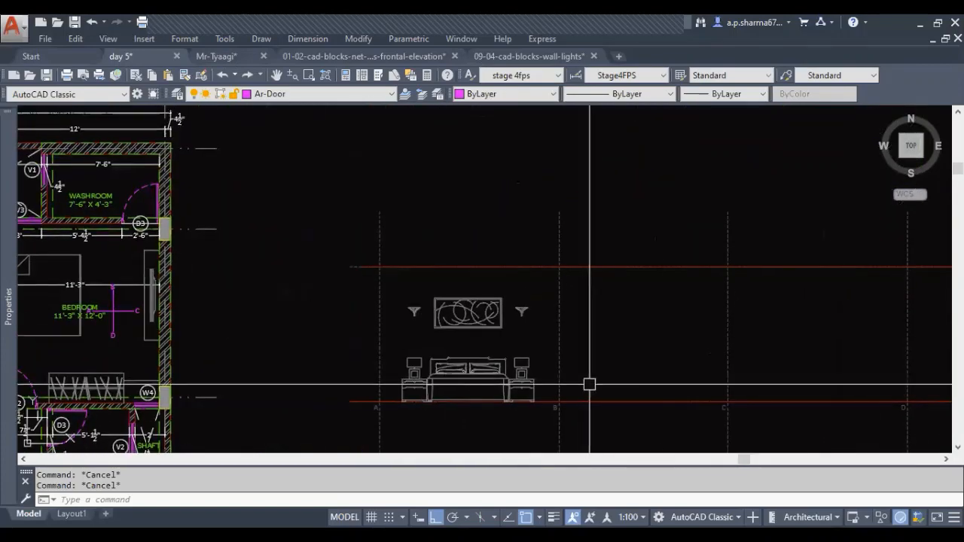
key(Return)
click(479, 245)
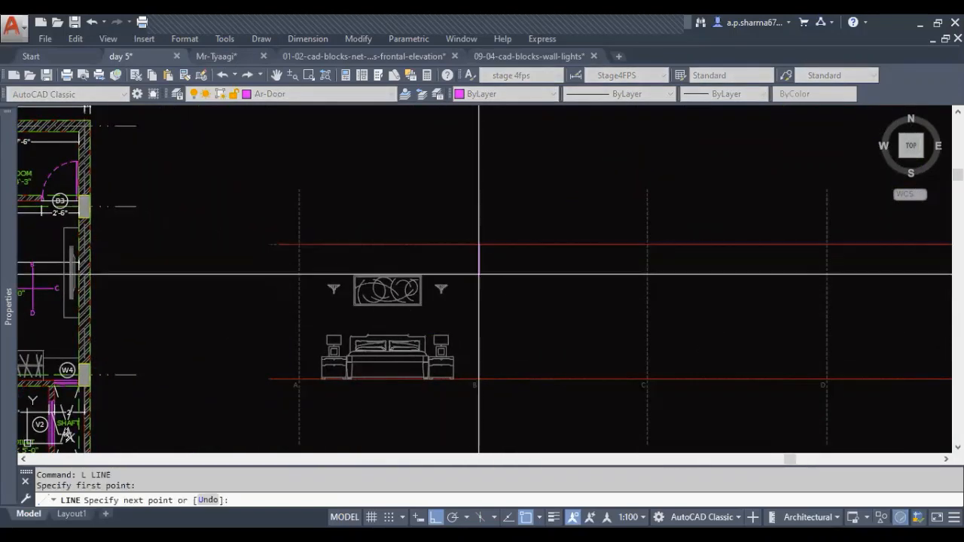
click(479, 409)
key(Escape)
Offset the vertical line at reference line B by 4.5" towards C to mark the window's near edge
text(o)
key(Return)
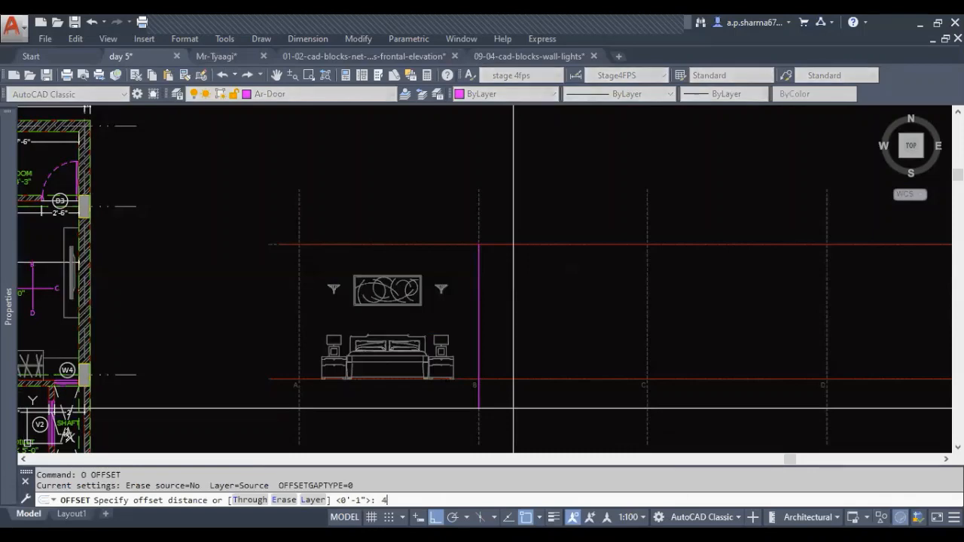
text(4.5)
key(Return)
click(479, 327)
click(499, 329)
key(Escape)
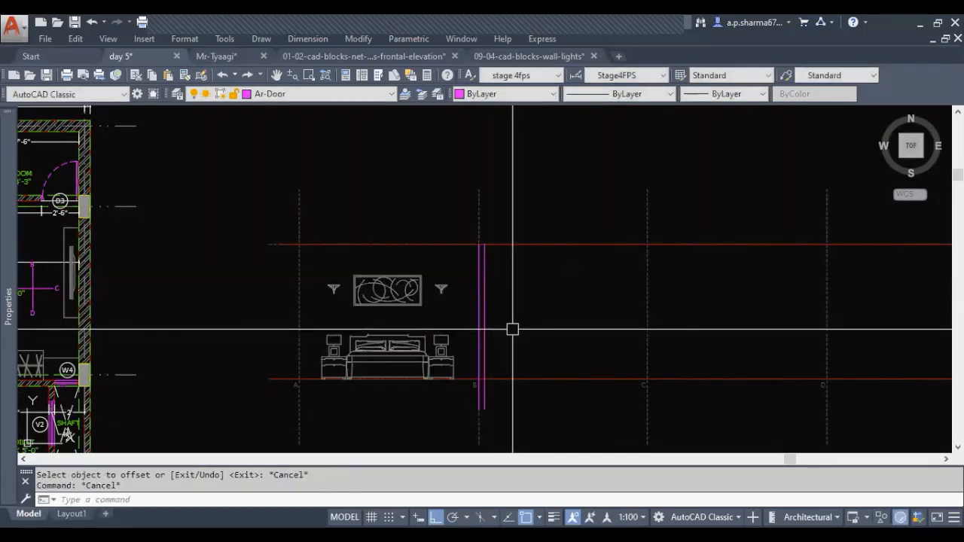
Offset the window's near edge line by 3' towards C to mark its far edge
text(o)
key(Return)
text(3')
key(Return)
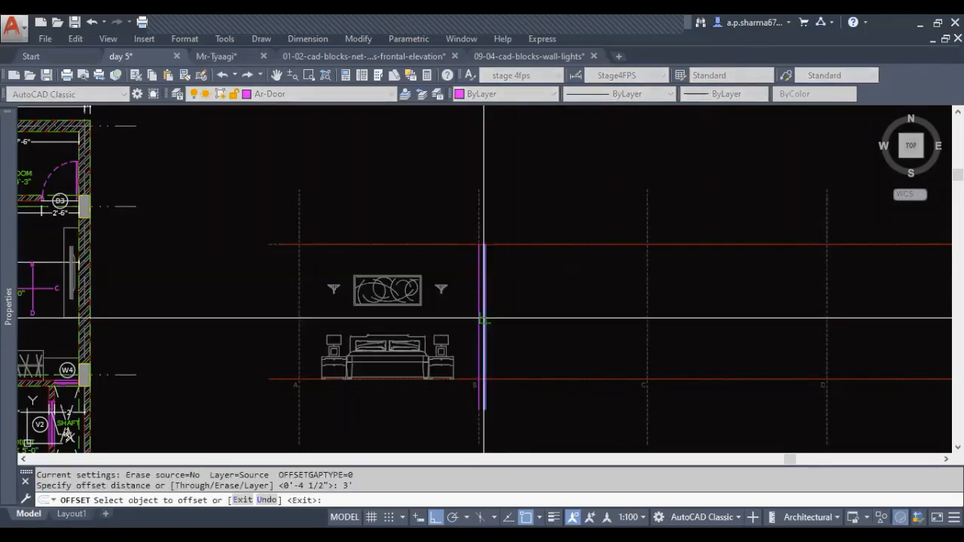
click(483, 320)
click(497, 348)
key(Escape)
Erase the original vertical line lying on reference line B
click(479, 324)
text(e)
key(Return)
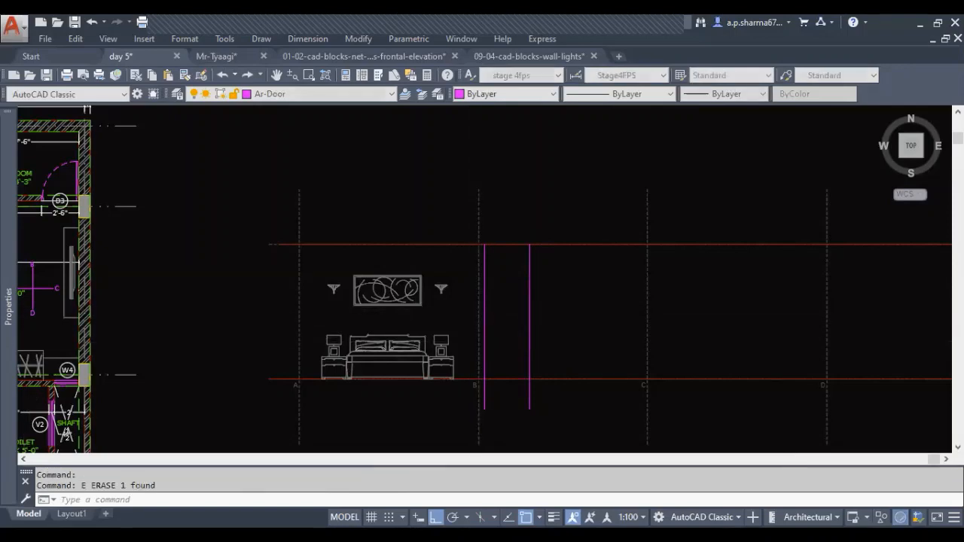
key(Escape)
key(Escape)
Examine the position and width of washroom door D3 and its neighbouring wall dimensions on side B of the bedroom plan
scroll(550, 369, down, 2)
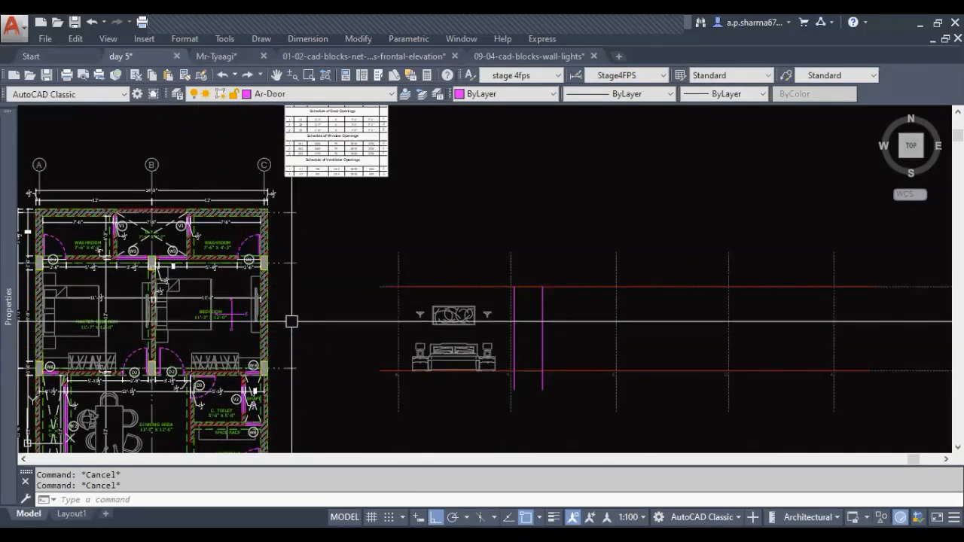
scroll(143, 275, up, 4)
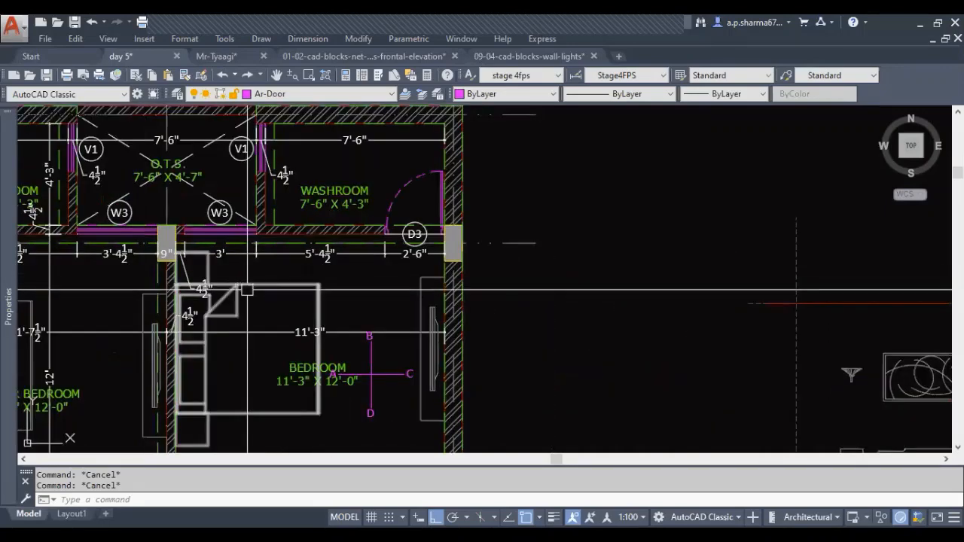
middle_drag(247, 289, 241, 328)
scroll(334, 303, up, 2)
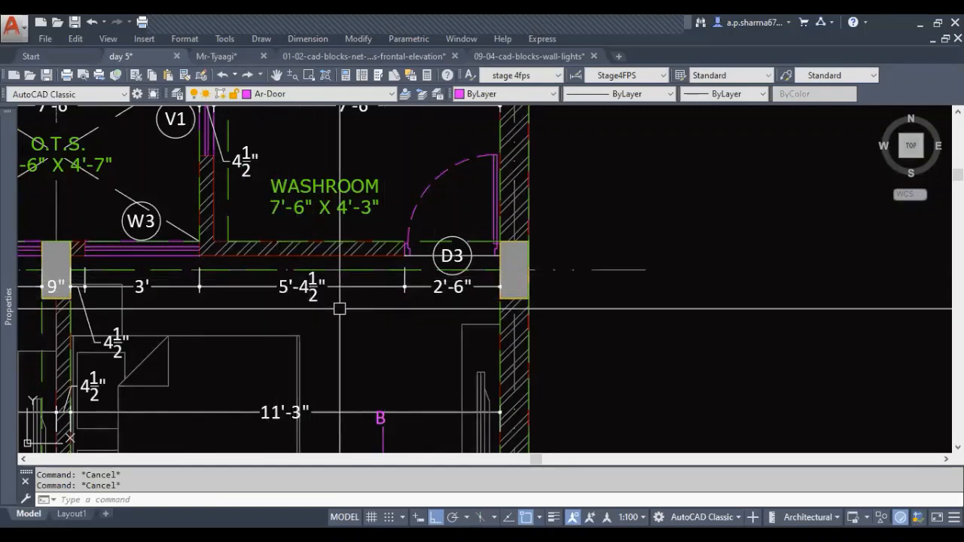
middle_drag(379, 331, 351, 336)
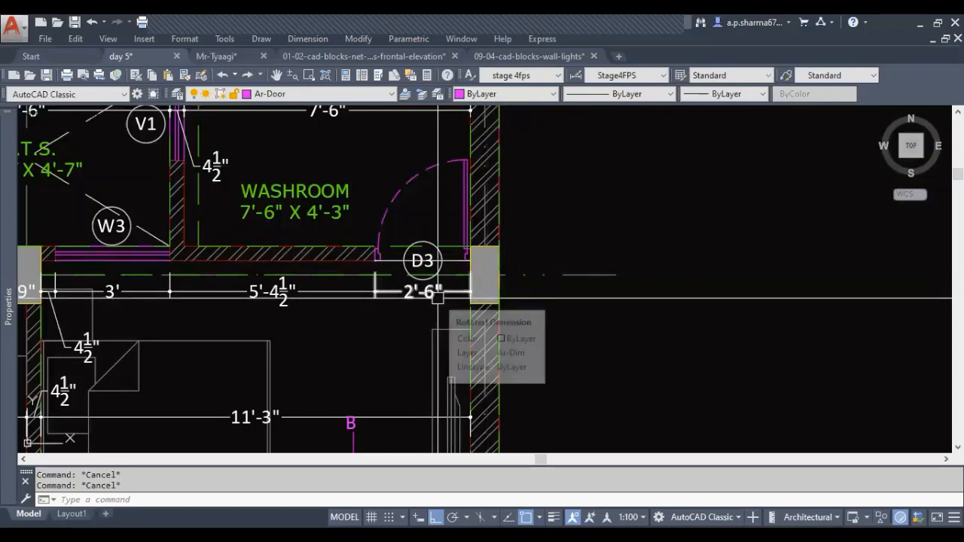
scroll(433, 293, down, 5)
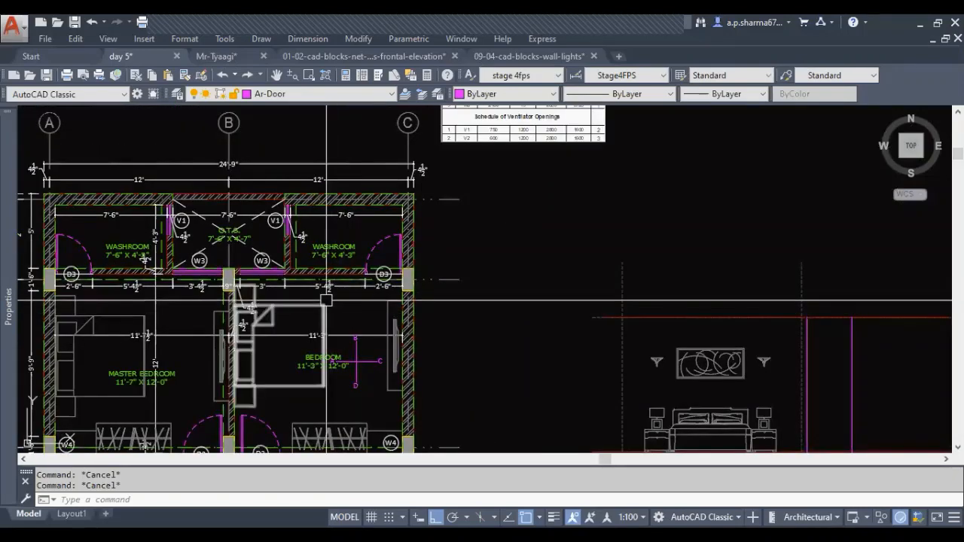
scroll(345, 314, up, 4)
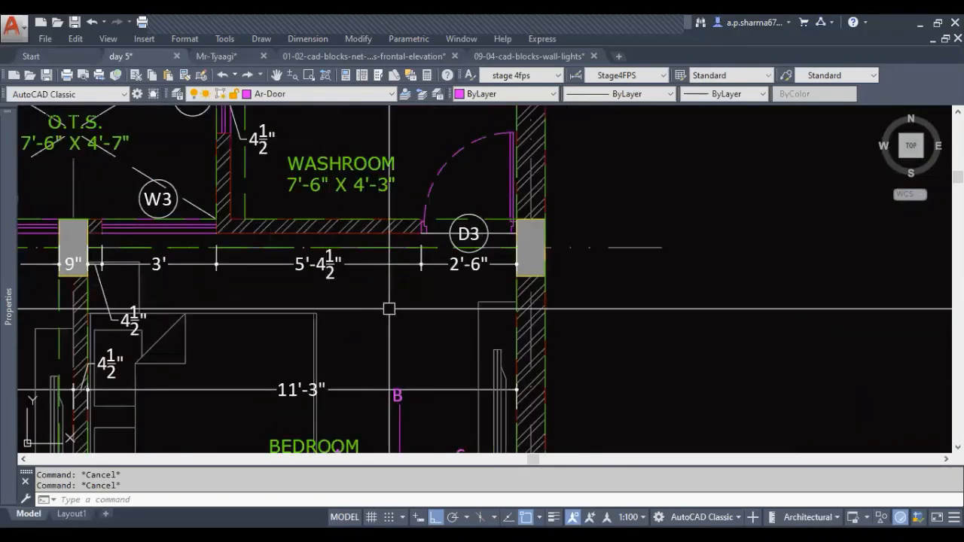
middle_drag(395, 308, 409, 328)
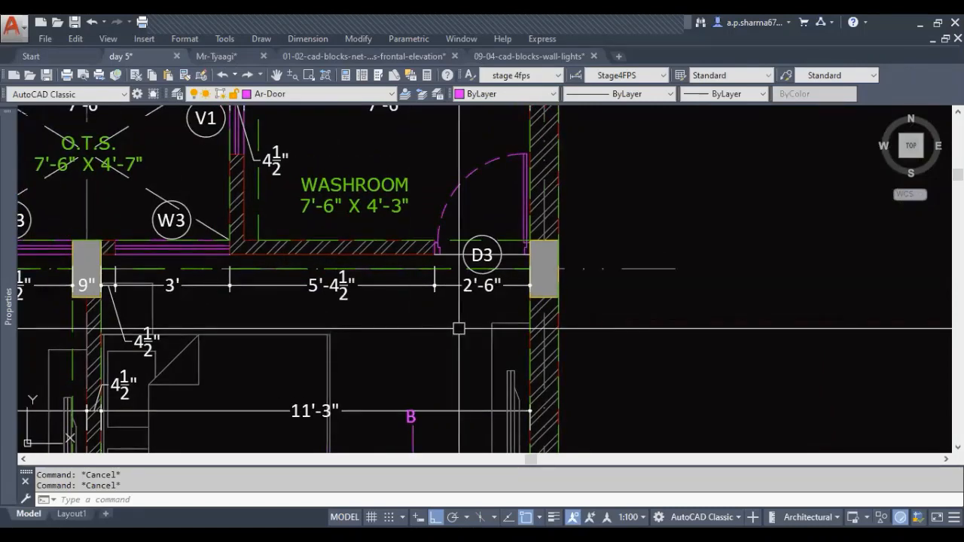
middle_drag(422, 333, 453, 345)
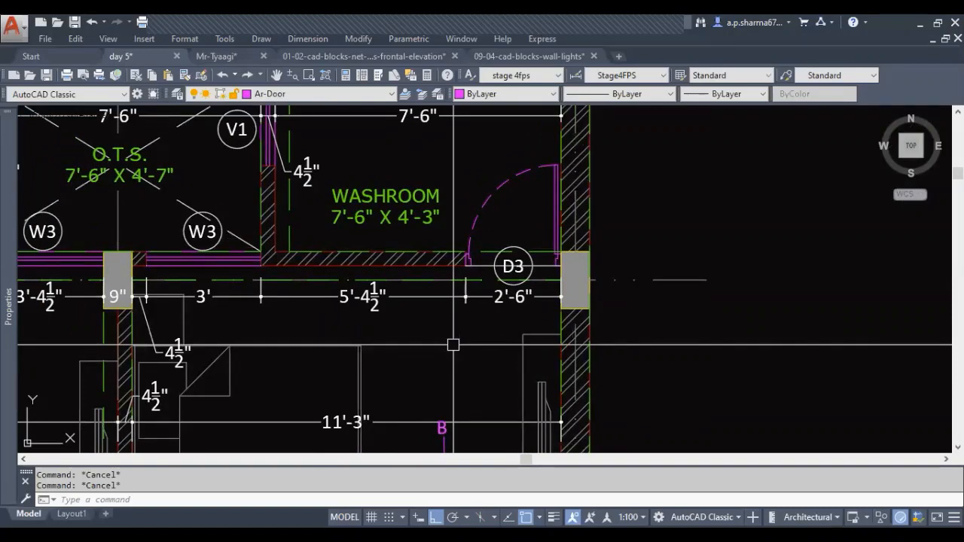
middle_drag(453, 345, 494, 355)
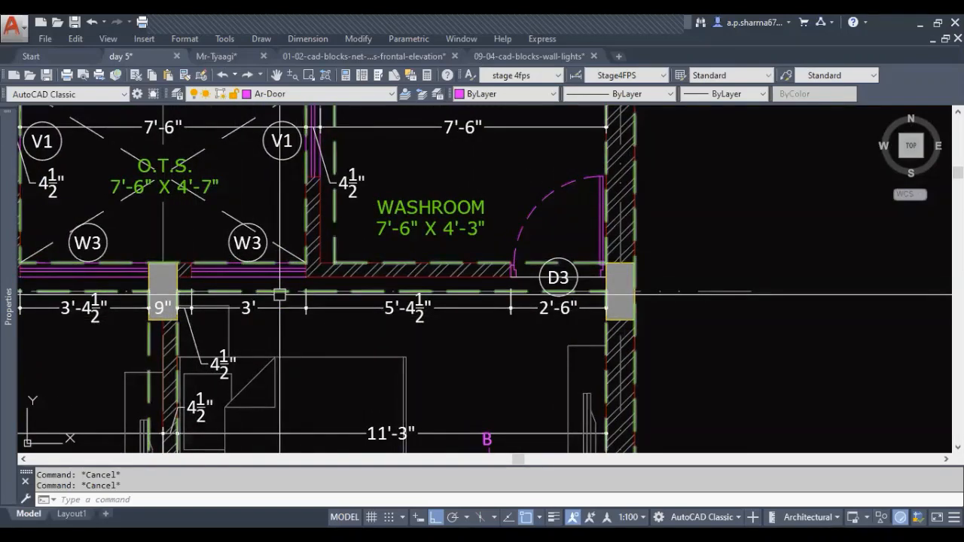
middle_drag(314, 330, 261, 338)
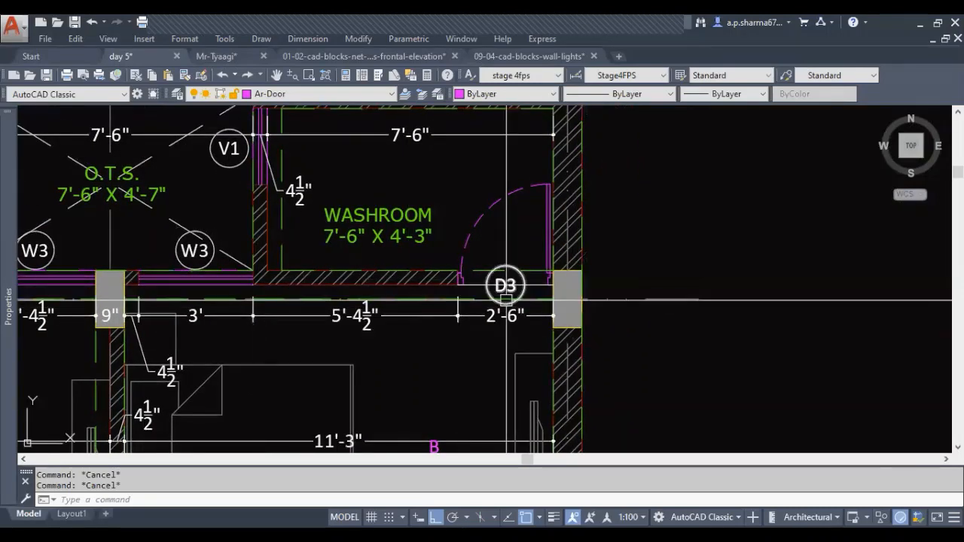
middle_drag(441, 338, 409, 338)
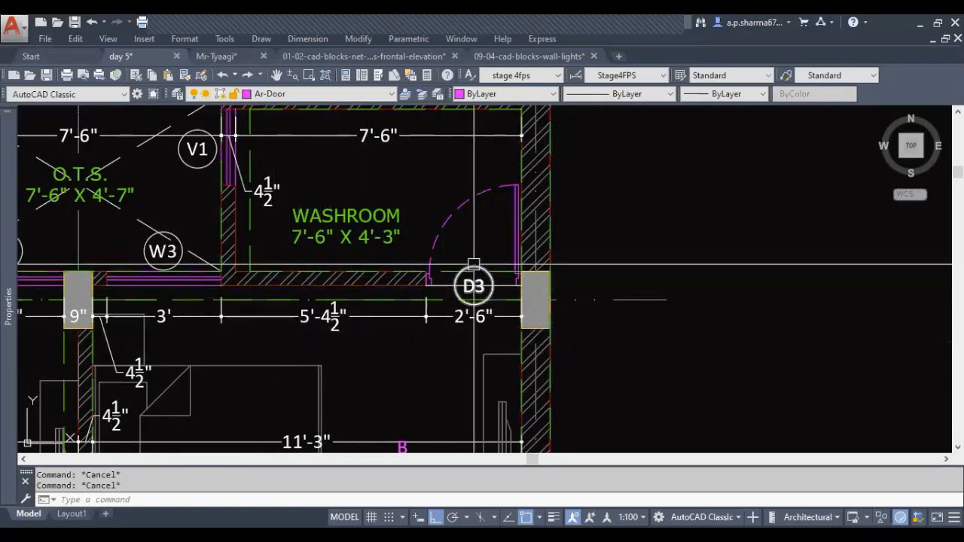
mouse_move(419, 374)
middle_down()
mouse_move(451, 374)
mouse_move(452, 361)
mouse_move(420, 362)
mouse_move(424, 342)
middle_up()
scroll(408, 330, down, 2)
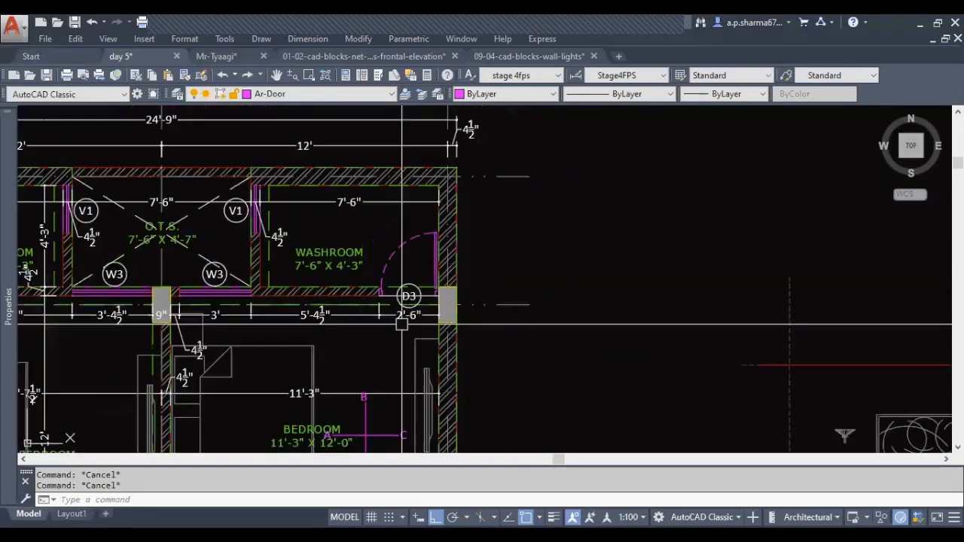
Draw a vertical line along reference line C from the upper red level line to just below the lower one
middle_drag(590, 368, 43, 171)
middle_drag(625, 351, 451, 330)
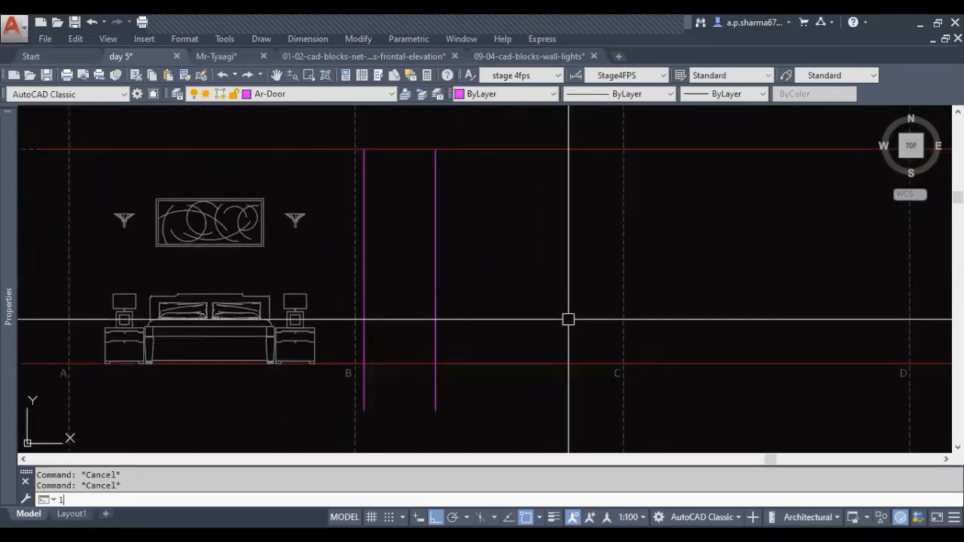
key(Return)
click(624, 151)
click(663, 391)
key(Escape)
key(Escape)
middle_drag(575, 408, 599, 431)
Offset the vertical line at reference line C by 2'6" towards B to mark the door's width
text(o)
key(Return)
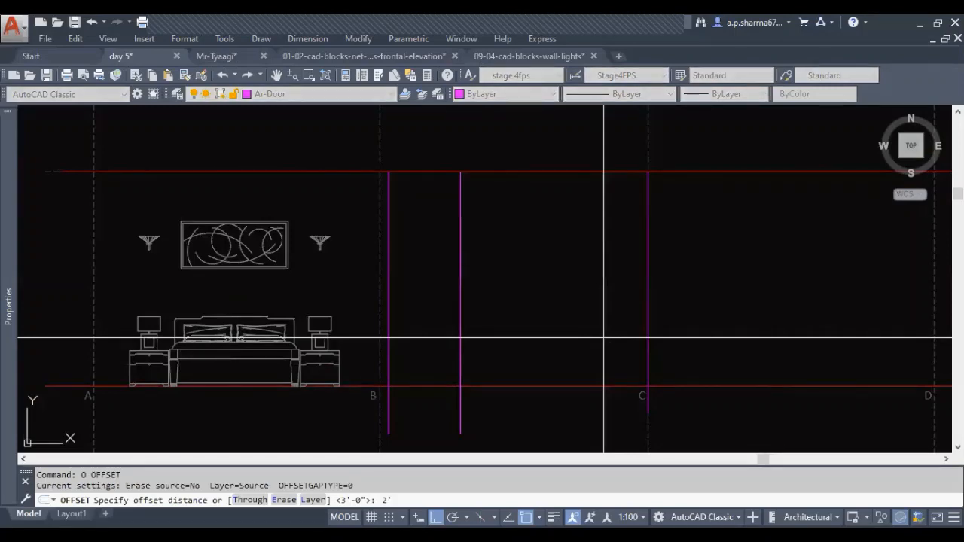
text(2'6)
key(Return)
key(Escape)
key(Escape)
middle_drag(508, 327, 504, 322)
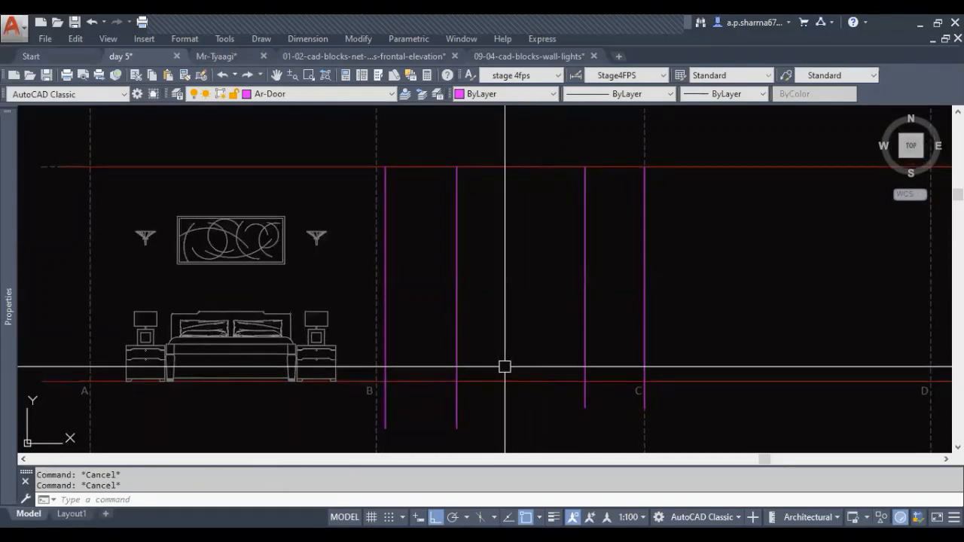
Draw a horizontal line along the lower red level line from reference line B to just past C
key(Return)
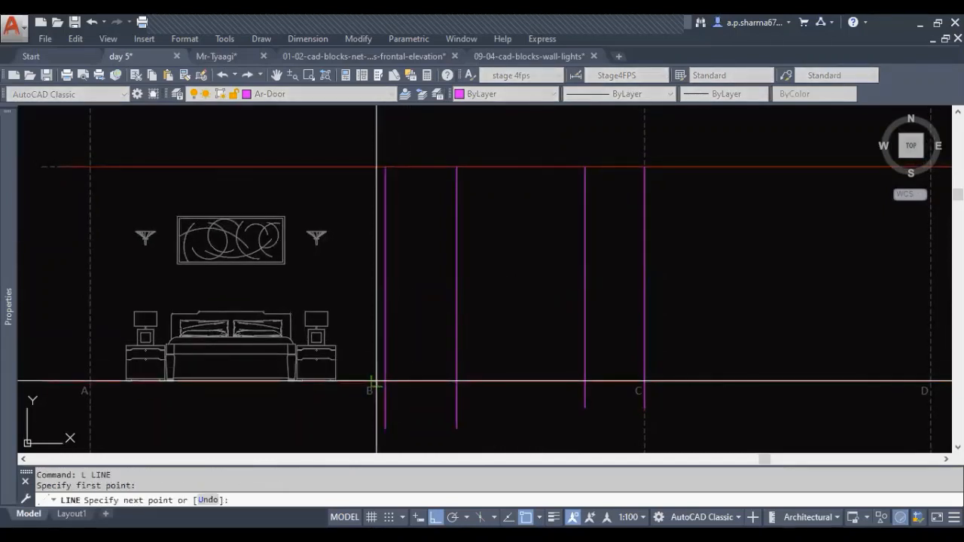
click(684, 382)
key(Escape)
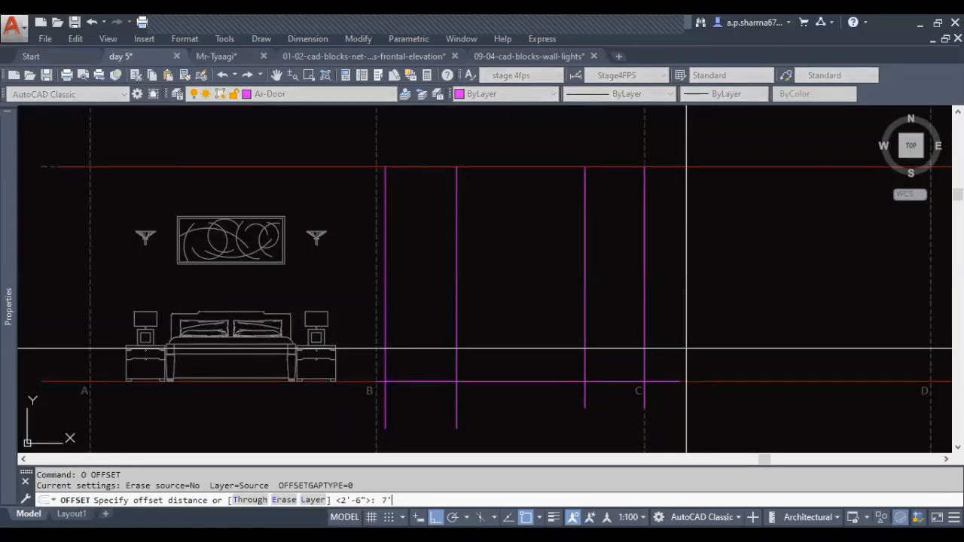
Offset the horizontal line on the lower red level line upwards by 7'6" to mark the door and window head height
text(6)
key(Return)
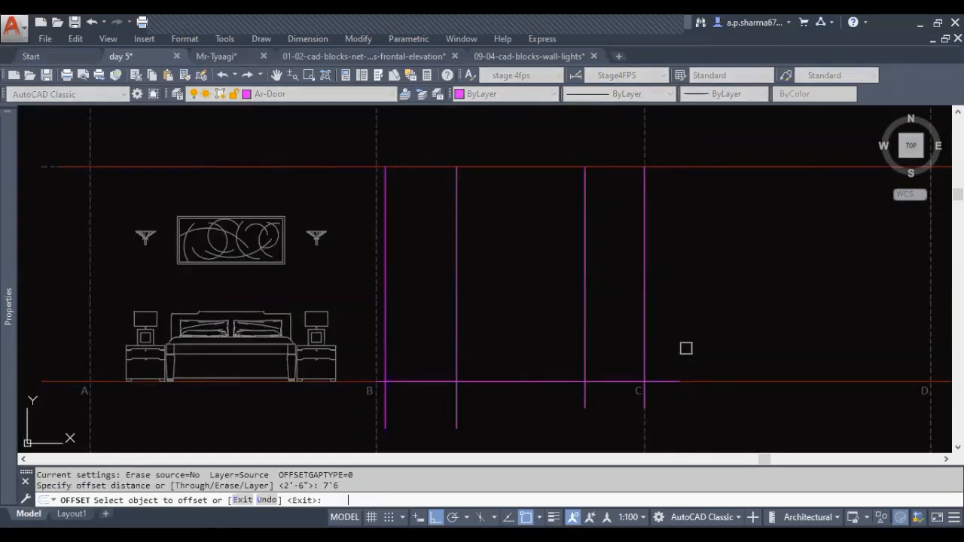
click(662, 382)
click(641, 281)
key(Escape)
key(Escape)
mouse_move(547, 310)
middle_down()
mouse_move(568, 318)
mouse_move(540, 310)
middle_up()
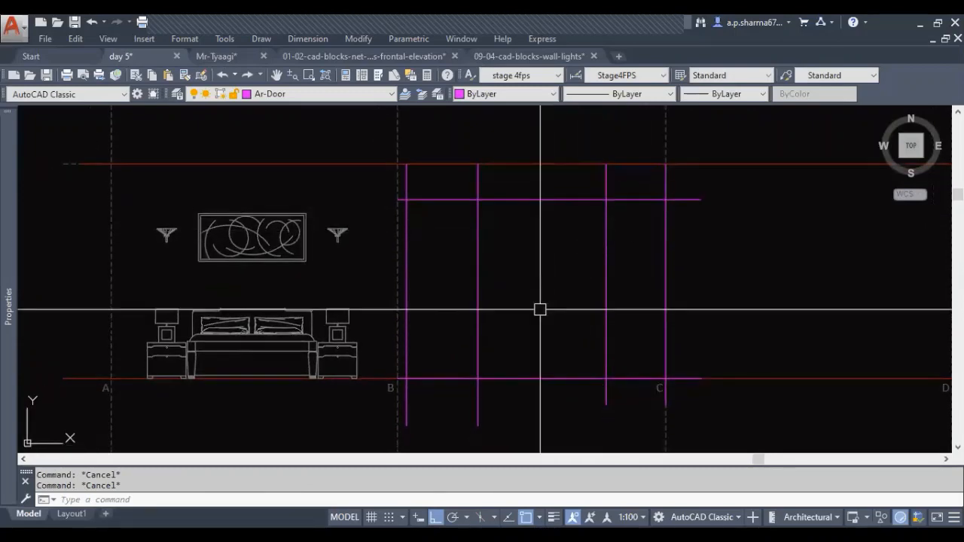
Offset the horizontal line on the lower red level line upwards by 3' to mark the window sill height
text(o)
key(Return)
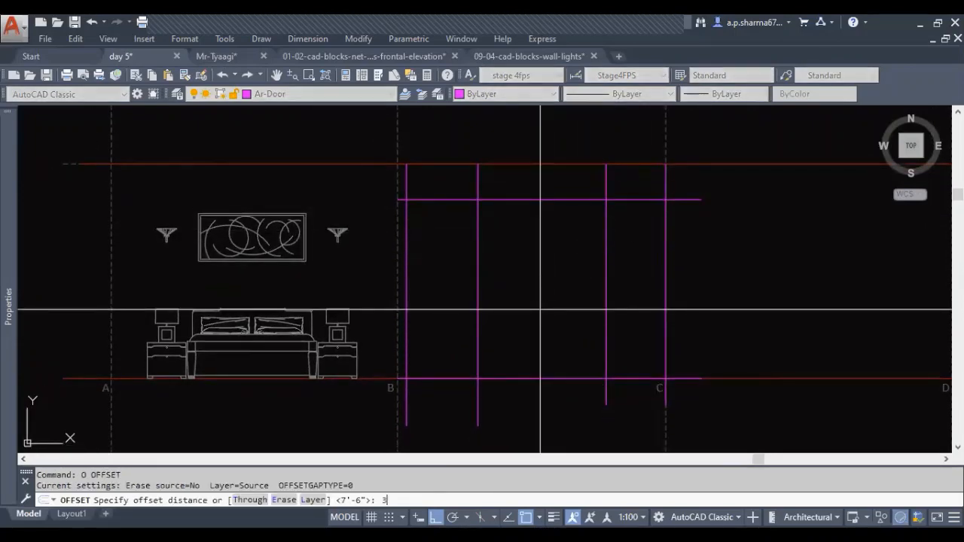
click(540, 371)
click(561, 347)
key(Escape)
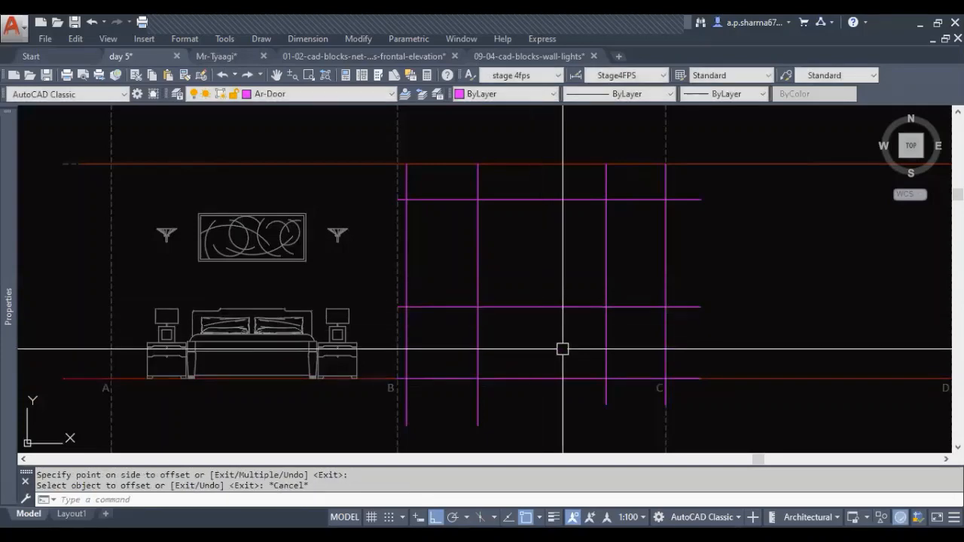
key(Escape)
key(Escape)
middle_drag(562, 347, 527, 341)
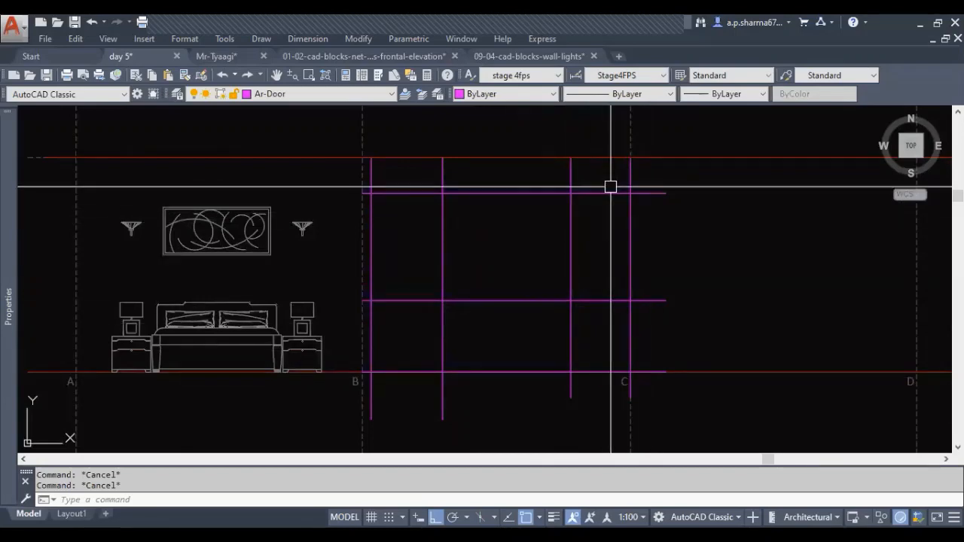
Erase the magenta horizontal line lying on the lower red level line between B and C
click(497, 370)
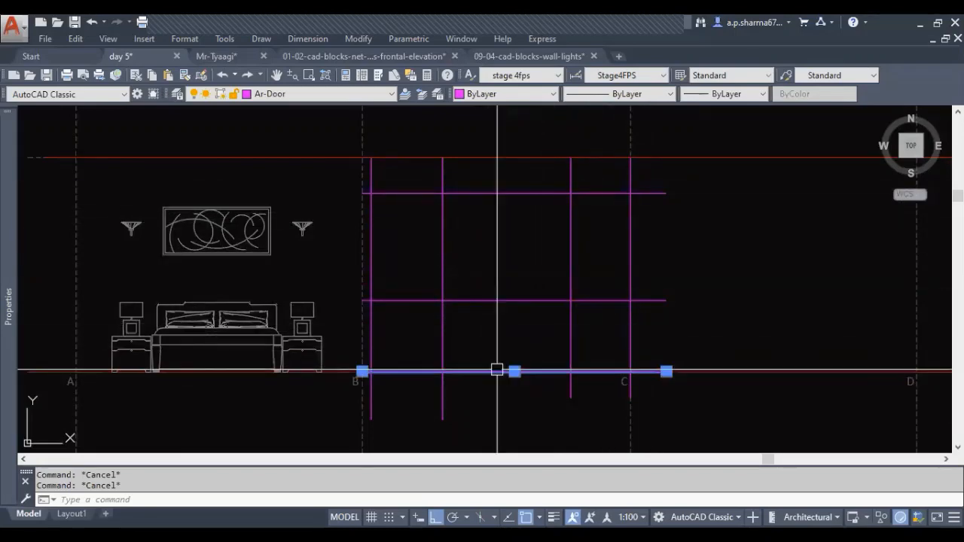
key(Escape)
middle_drag(507, 332, 508, 359)
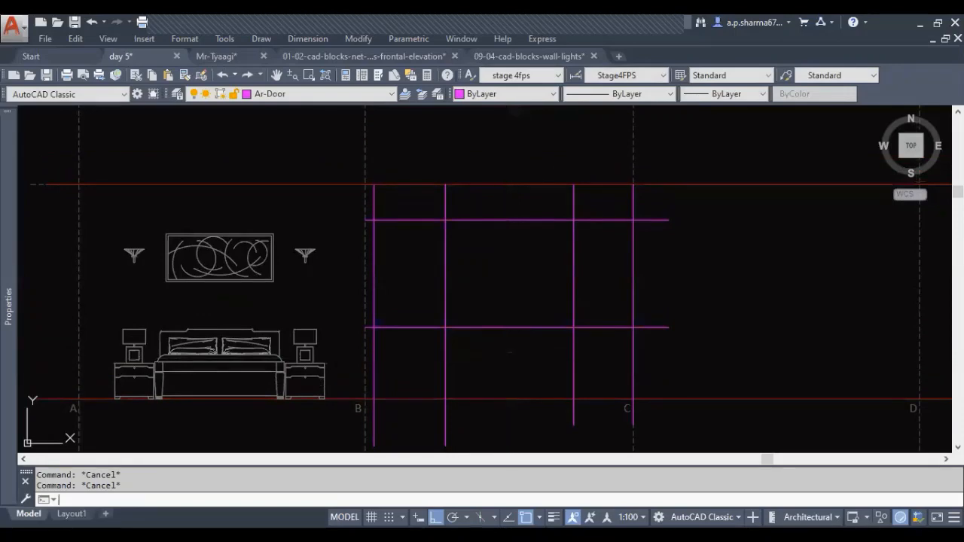
Draw a rectangle for window W3 over the guide-line intersections near B, from the head height down to the sill
text(rec)
key(Return)
click(374, 220)
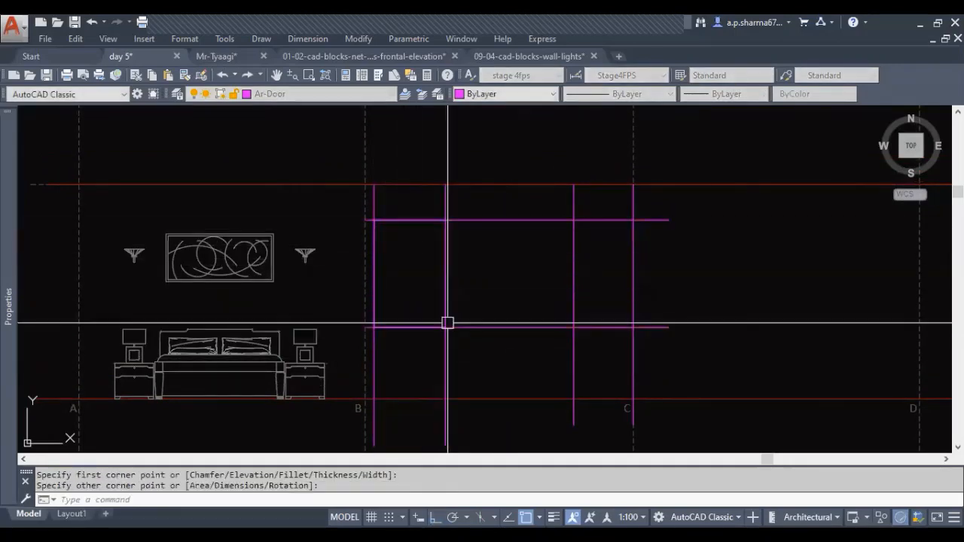
key(Escape)
key(Escape)
middle_drag(530, 357, 436, 356)
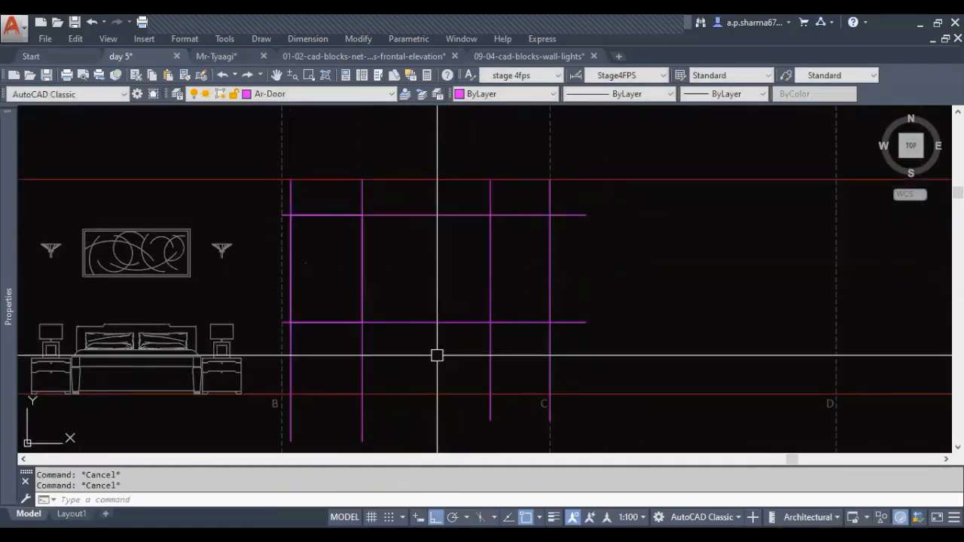
Draw a polyline outlining door D3's two sides and head along the guide lines near C, leaving the floor side open
text(p)
key(Return)
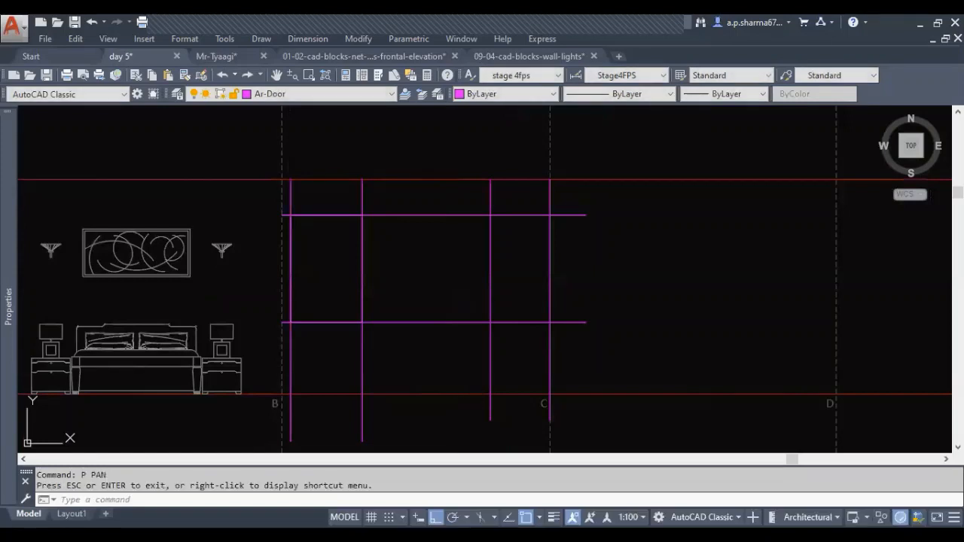
text(pl)
key(Return)
click(491, 393)
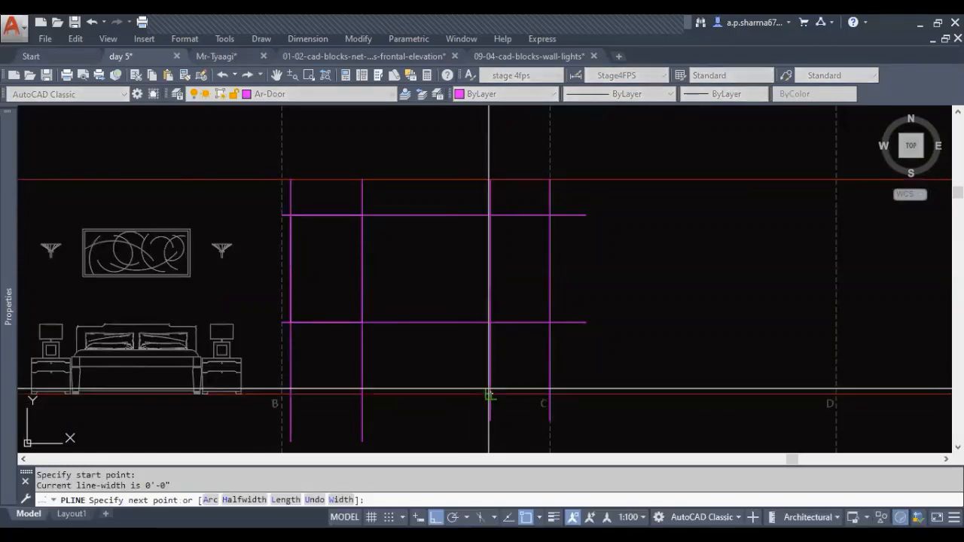
click(491, 216)
click(551, 215)
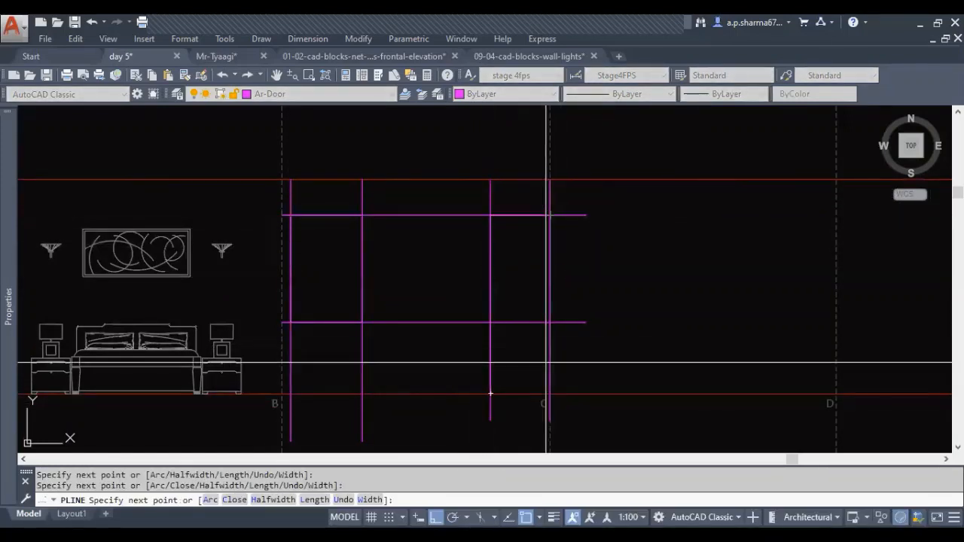
key(Escape)
key(Escape)
Erase the two horizontal and four vertical guide lines around the window and door outlines
click(581, 345)
click(575, 211)
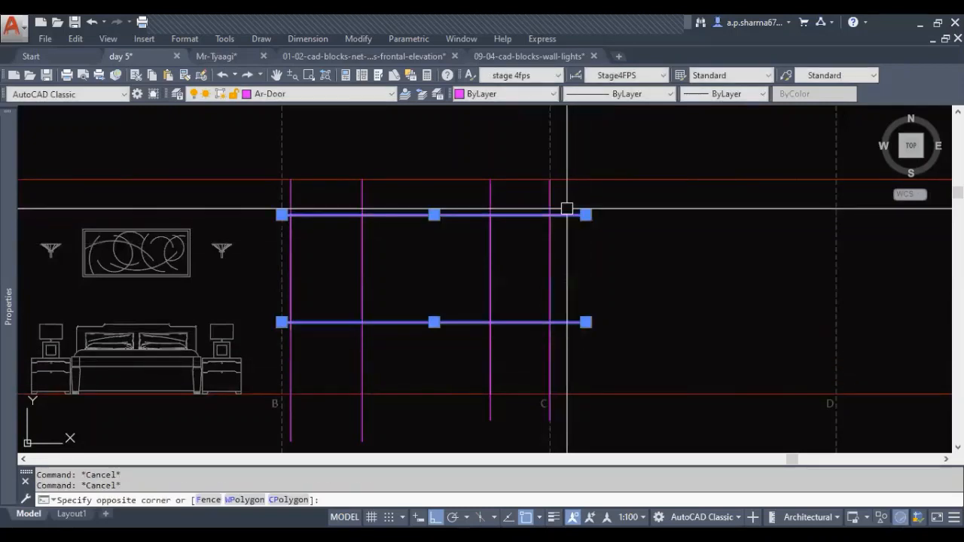
click(549, 188)
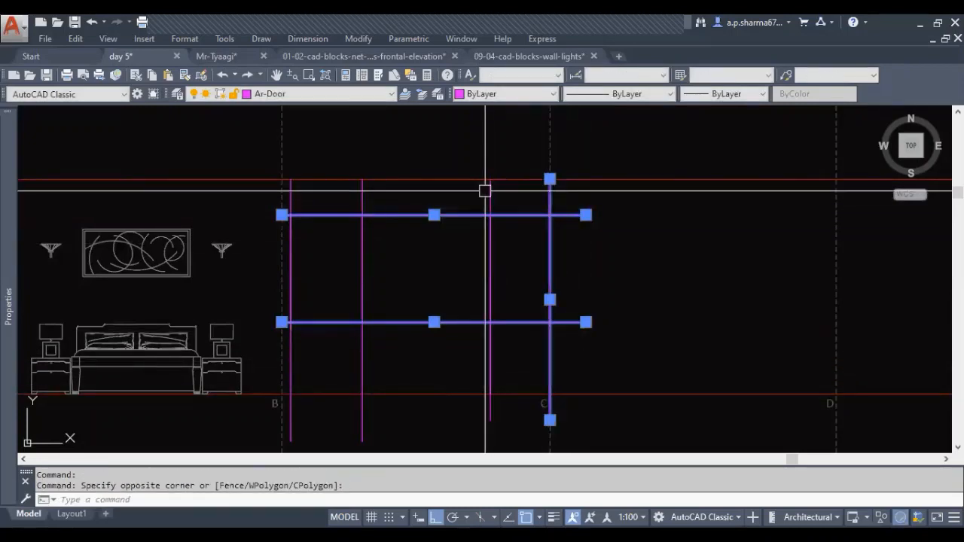
click(488, 190)
click(361, 188)
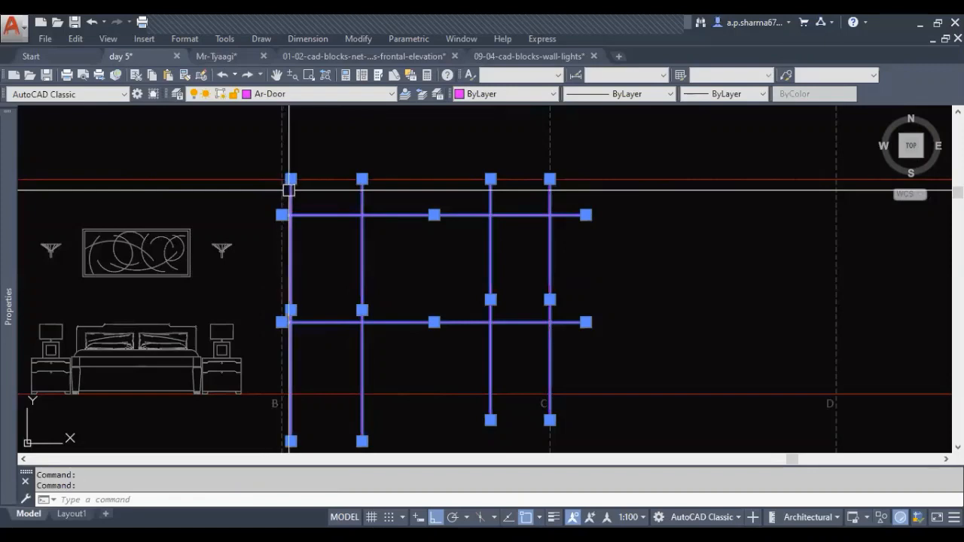
key(Delete)
key(Escape)
key(Escape)
middle_drag(427, 322, 475, 326)
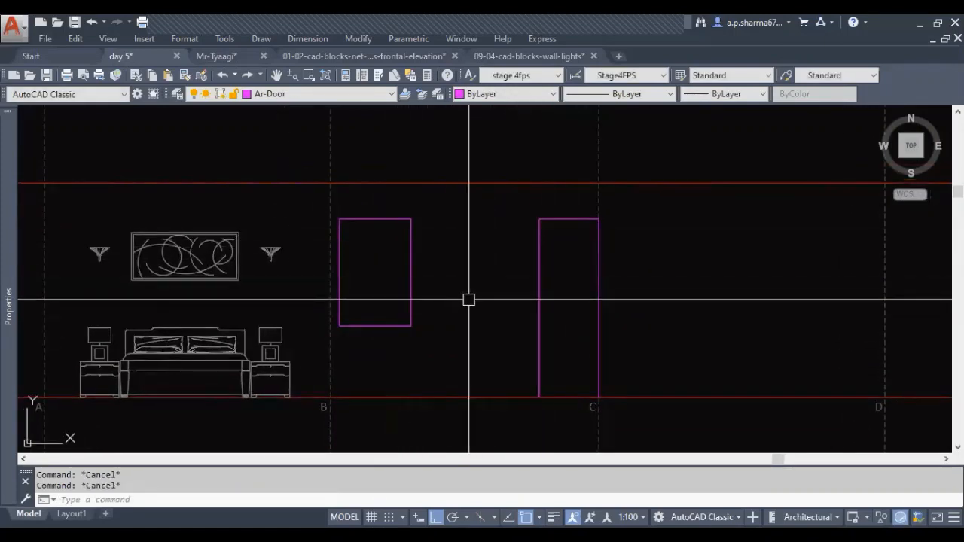
Offset the window rectangle and the door outline inwards by 2" to form their frames
text(2)
key(Return)
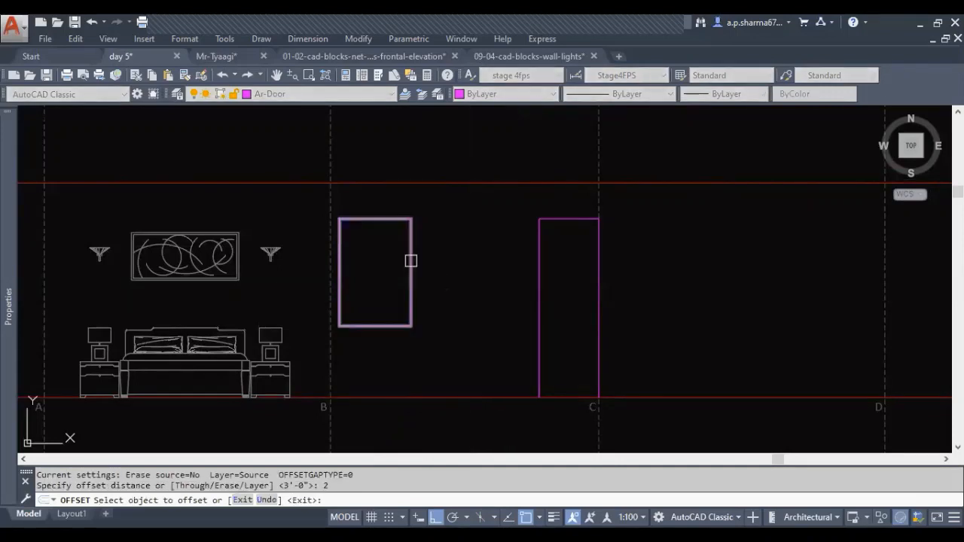
click(411, 261)
click(390, 280)
click(541, 276)
click(570, 290)
middle_drag(582, 354, 593, 364)
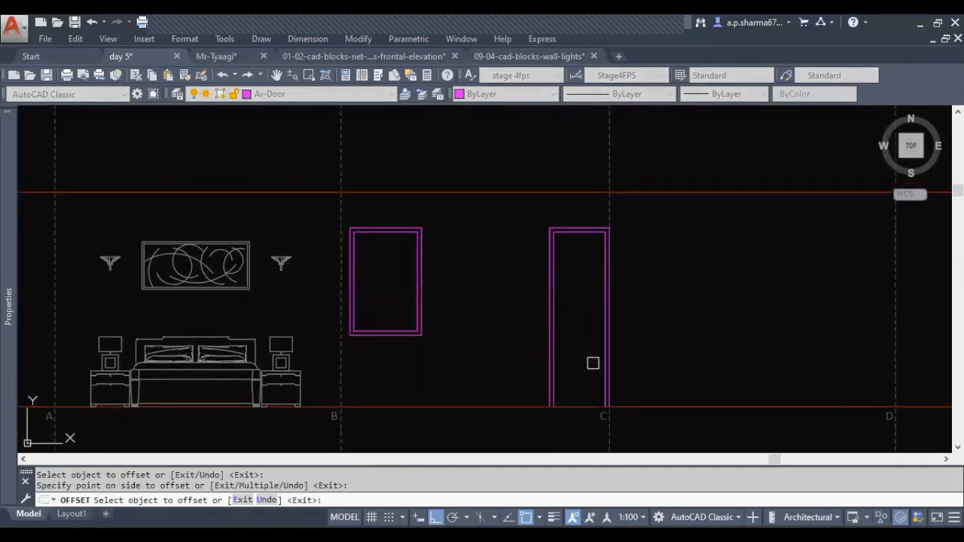
key(Escape)
key(Escape)
middle_drag(465, 339, 510, 346)
text(m)
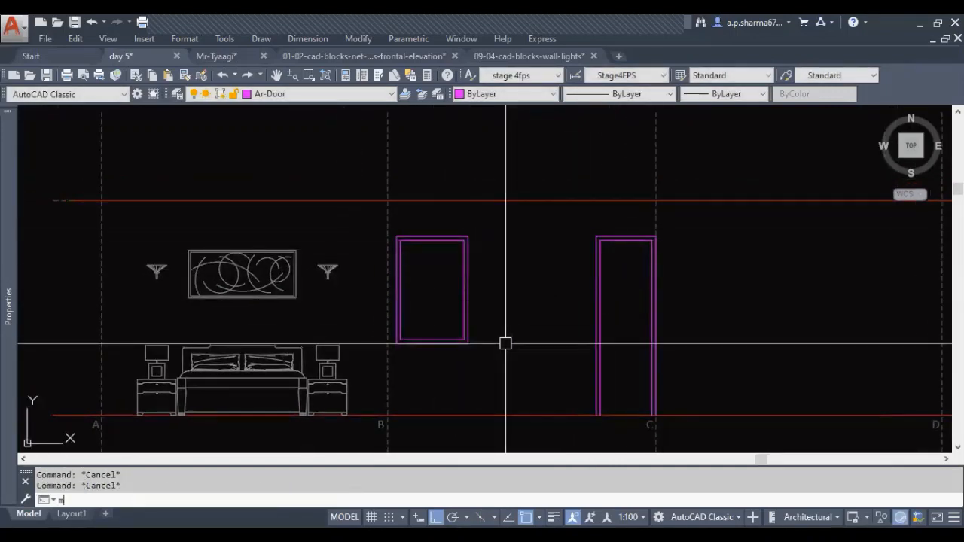
text(a)
key(Return)
scroll(516, 312, down, 2)
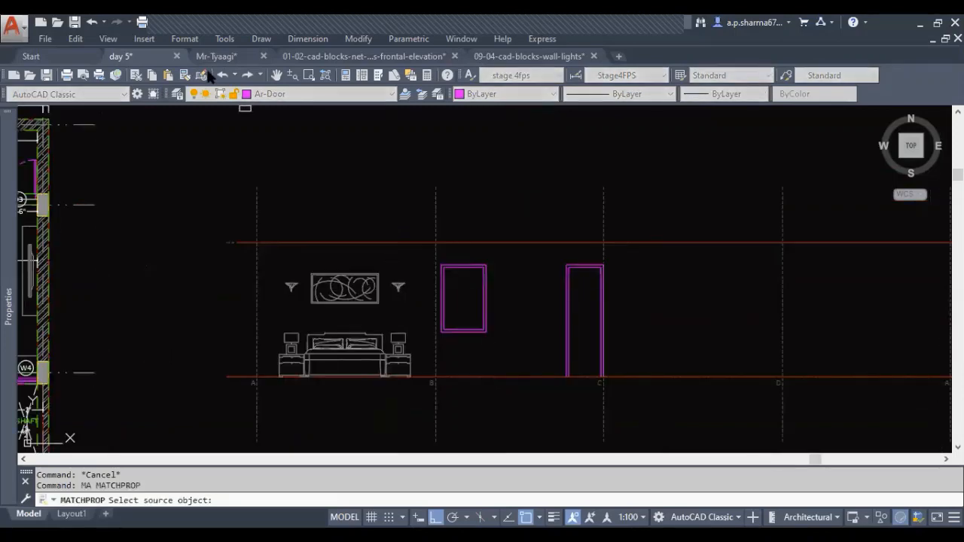
key(Escape)
key(Escape)
key(Escape)
middle_drag(413, 260, 409, 274)
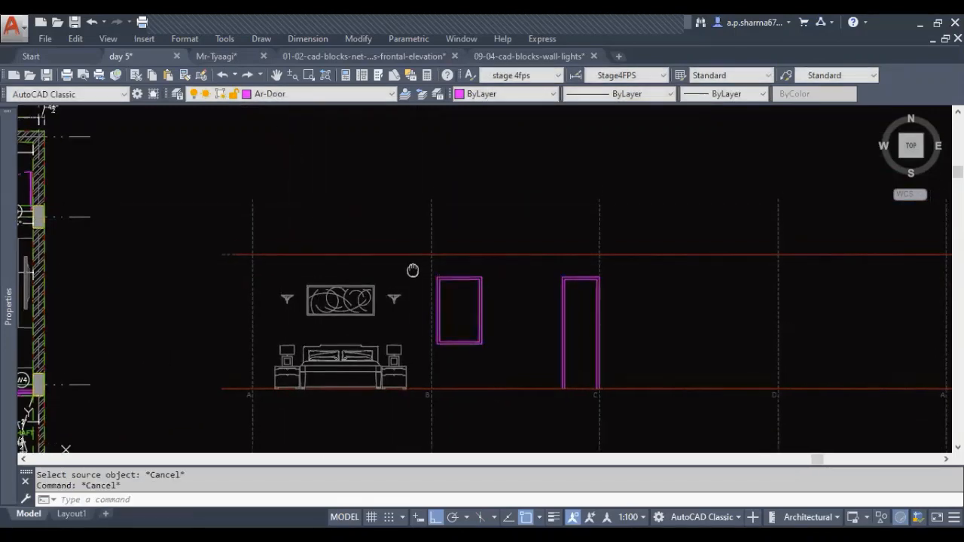
click(340, 94)
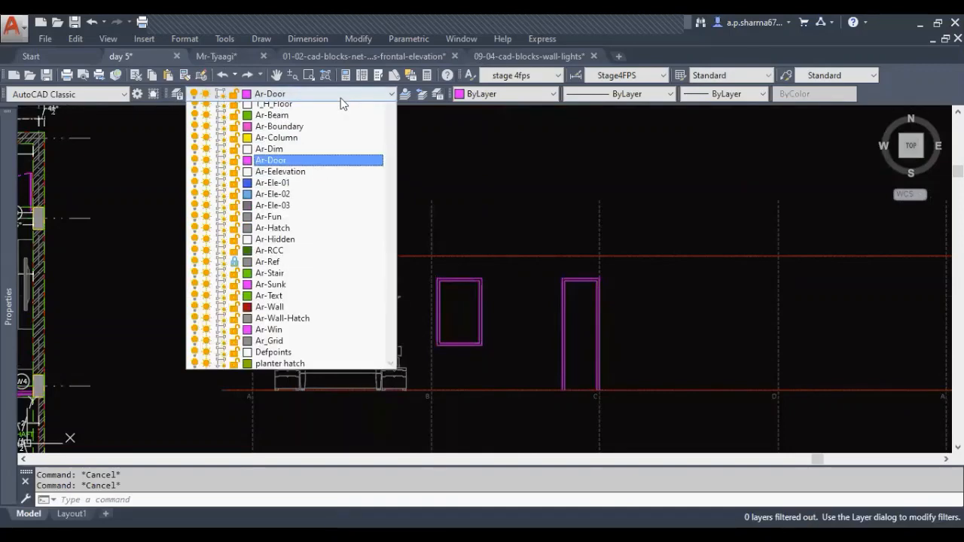
click(340, 98)
Move the bed block with its side tables and lamps in elevation A to layer Ar-Ele-01
mouse_move(375, 331)
middle_down()
mouse_move(375, 306)
mouse_move(433, 377)
mouse_move(519, 374)
middle_up()
middle_drag(191, 343, 562, 328)
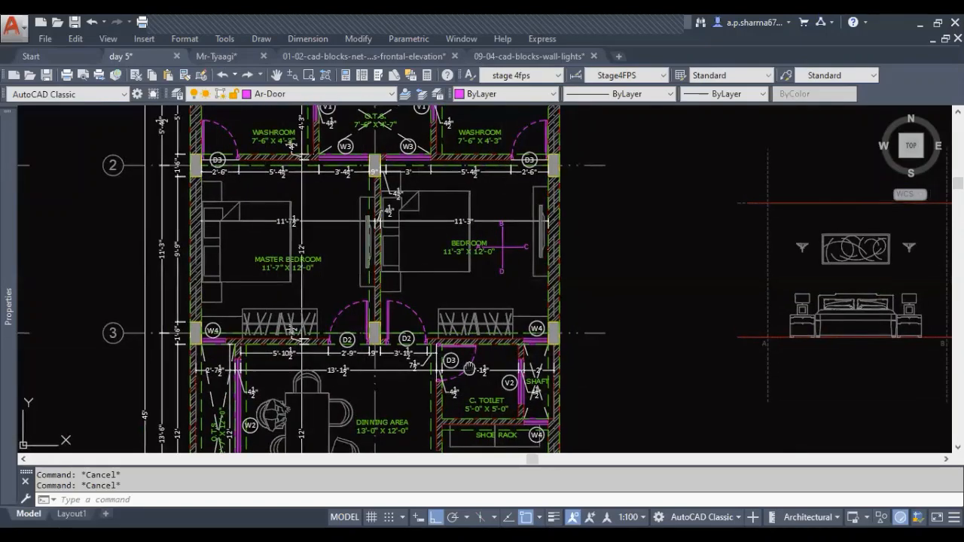
mouse_move(492, 326)
middle_down()
mouse_move(453, 353)
mouse_move(378, 351)
middle_up()
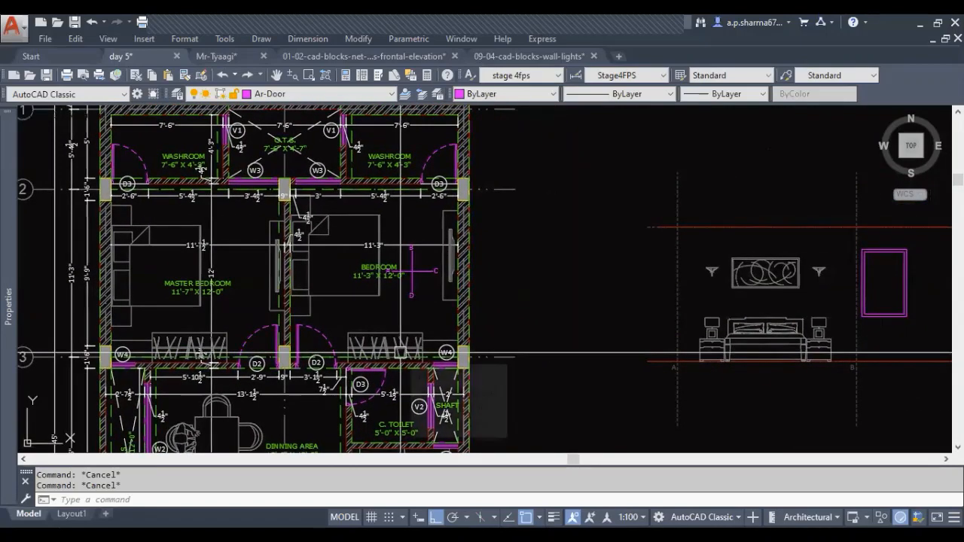
mouse_move(645, 363)
middle_down()
mouse_move(347, 357)
mouse_move(396, 339)
mouse_move(396, 359)
middle_up()
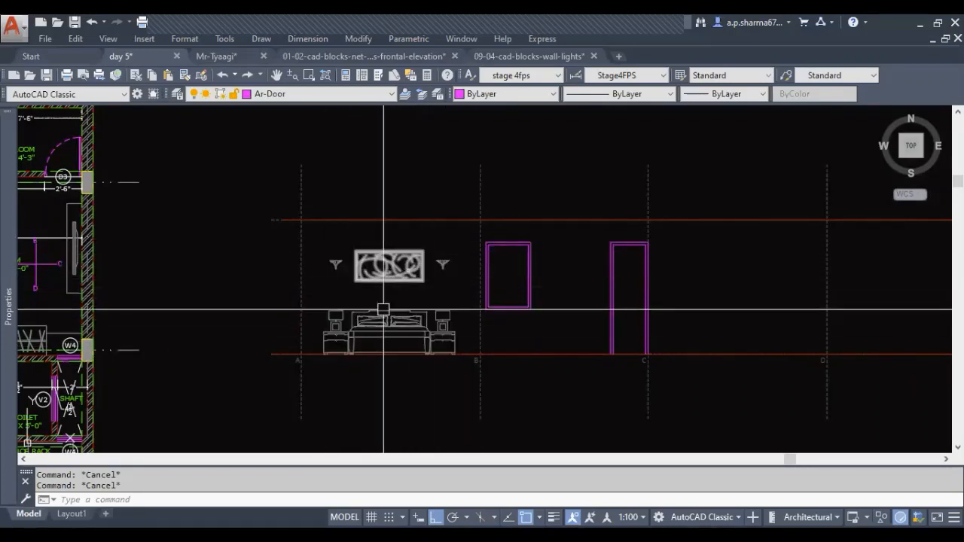
scroll(441, 291, up, 2)
click(406, 364)
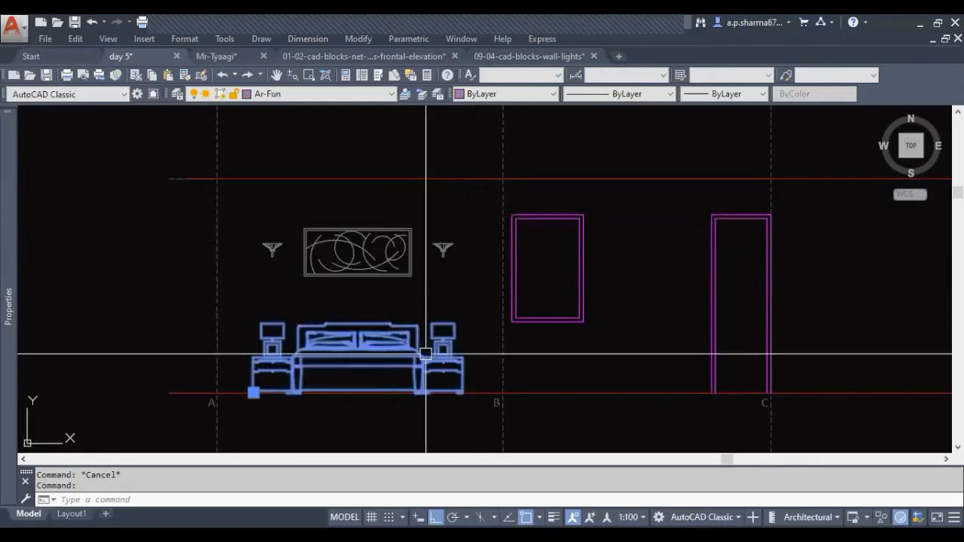
click(289, 98)
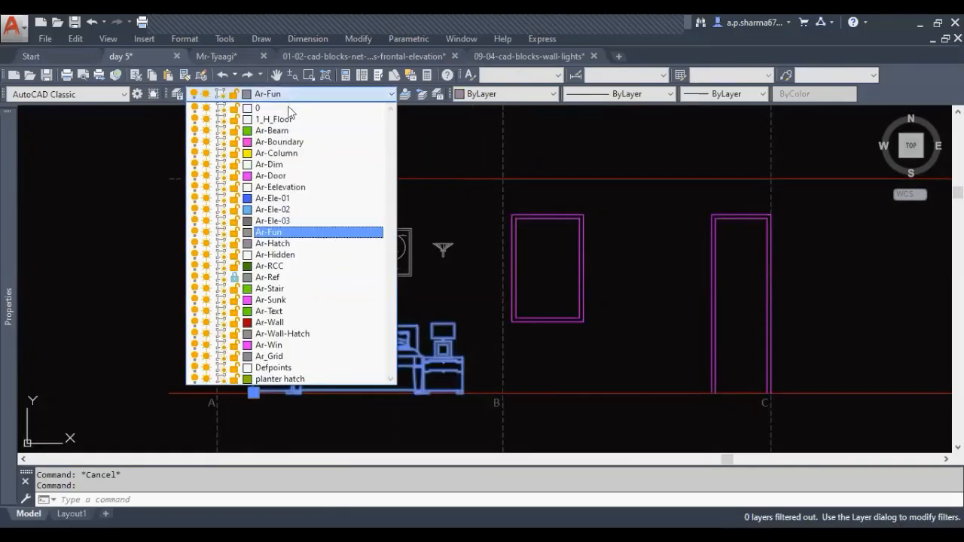
click(296, 199)
key(Escape)
Move the wall painting and the two wall lights above the bed to layer Ar-Ele-02
click(455, 217)
click(266, 286)
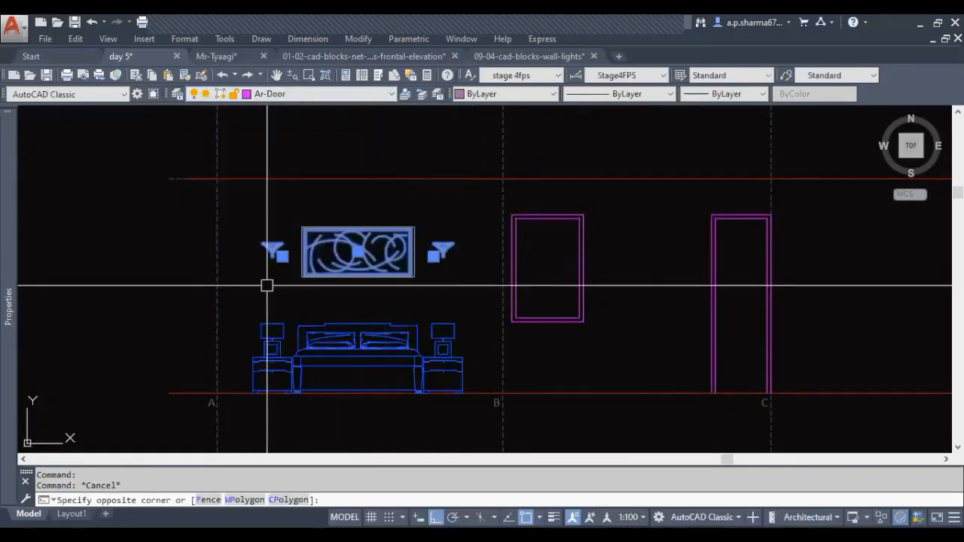
click(324, 93)
click(283, 207)
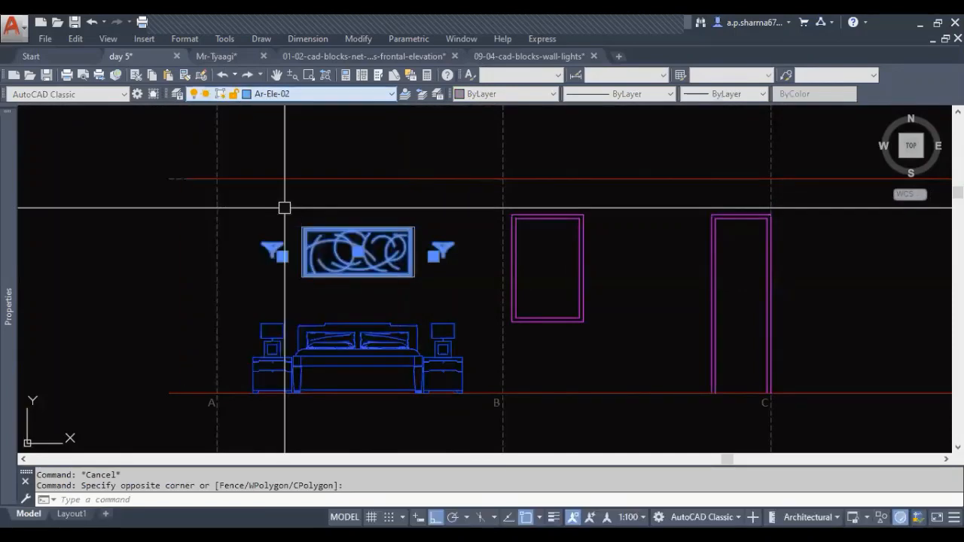
key(Escape)
middle_drag(419, 296, 370, 285)
middle_drag(484, 326, 375, 327)
key(Escape)
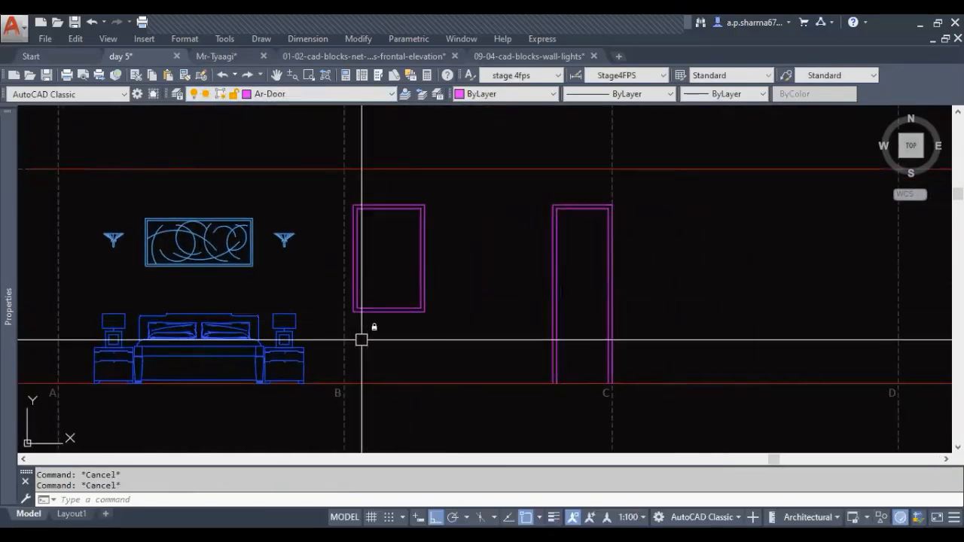
Move the window and door frame outlines in elevation B to layer Ar-Ele-03
click(424, 345)
click(404, 286)
click(564, 278)
click(530, 254)
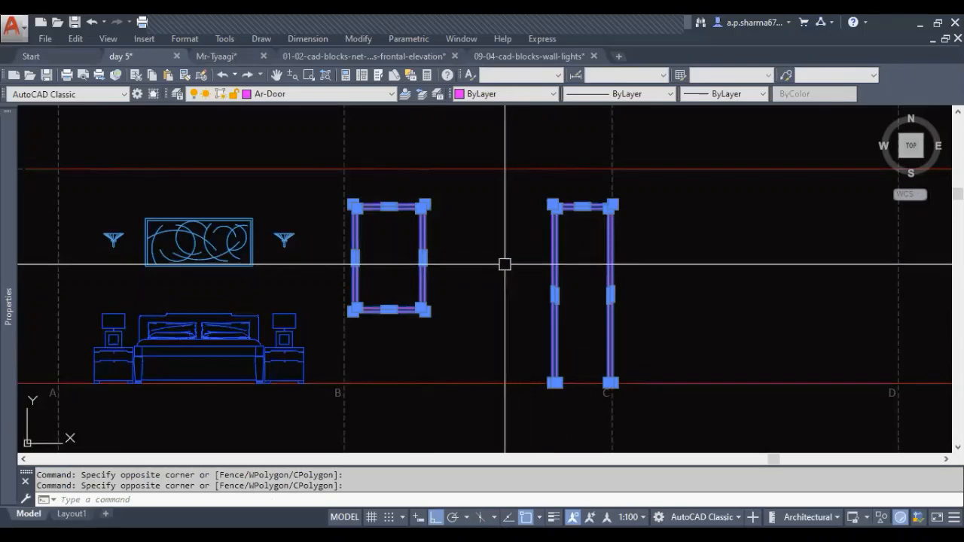
click(336, 94)
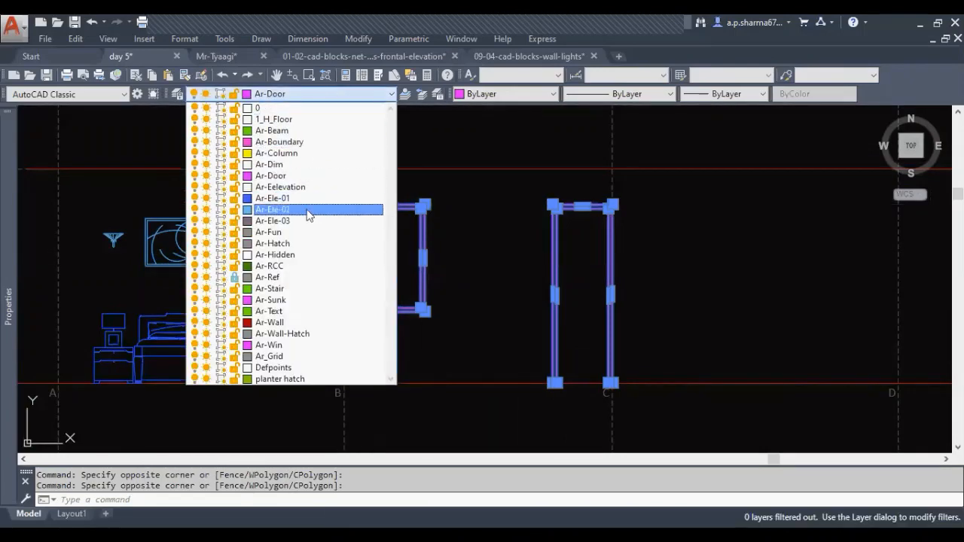
click(306, 221)
key(Escape)
key(Escape)
scroll(579, 346, down, 2)
middle_drag(578, 346, 510, 337)
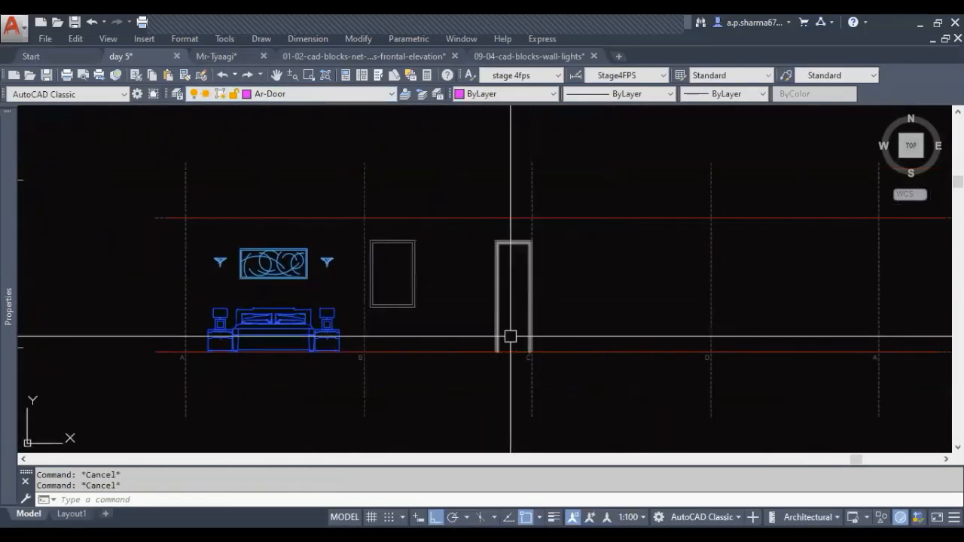
Copy the wall painting from elevation A to midway between the window and the door in elevation B
key(Return)
scroll(458, 296, up, 2)
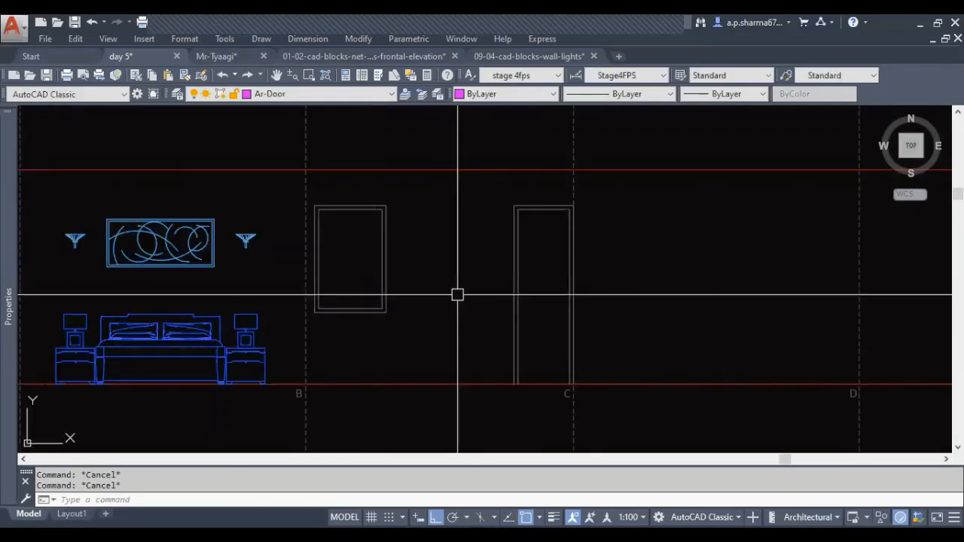
middle_drag(536, 301, 535, 314)
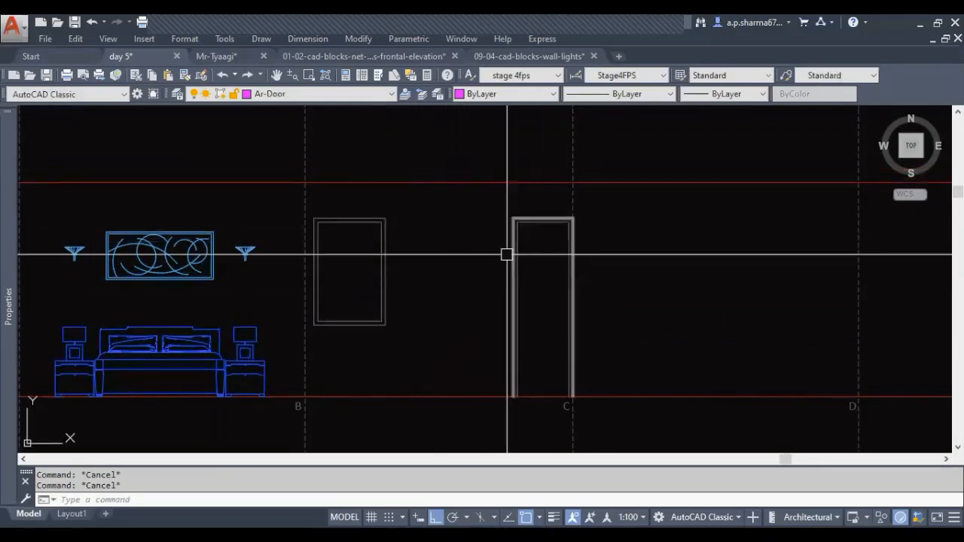
middle_drag(426, 247, 448, 248)
middle_drag(442, 301, 562, 319)
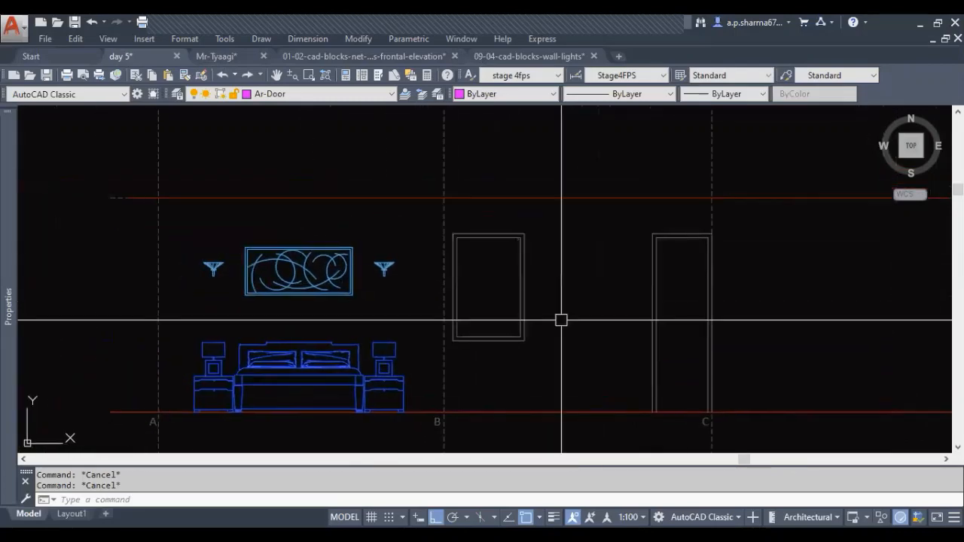
click(292, 265)
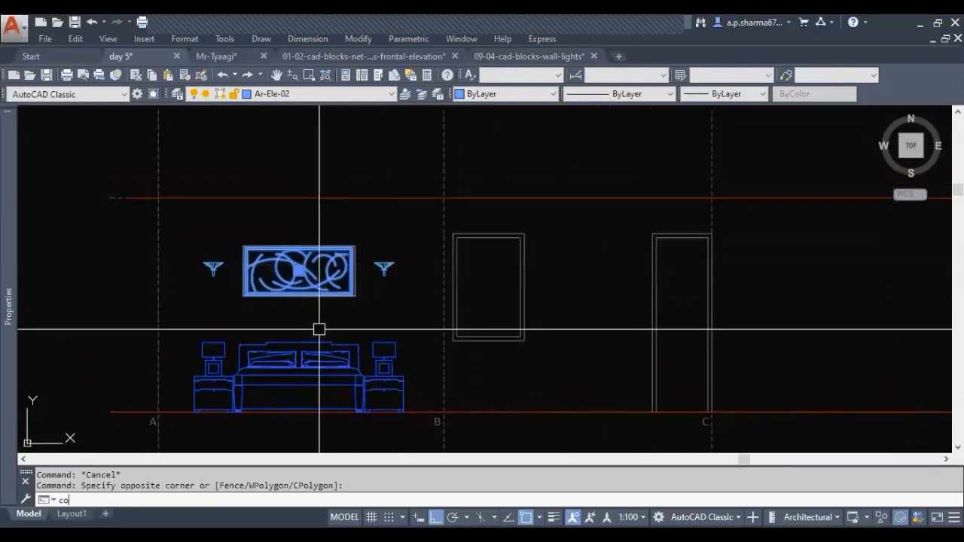
key(Return)
click(299, 248)
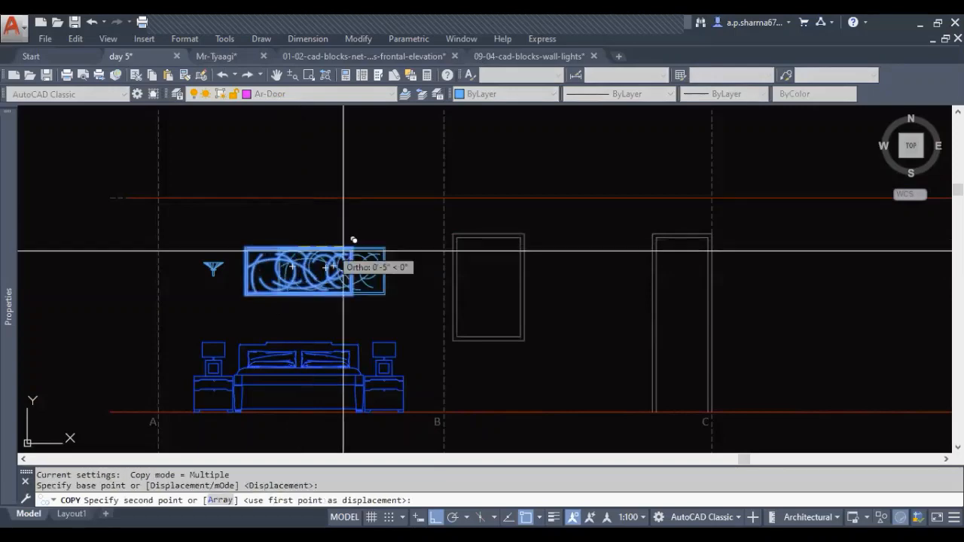
scroll(427, 273, down, 2)
scroll(446, 264, up, 3)
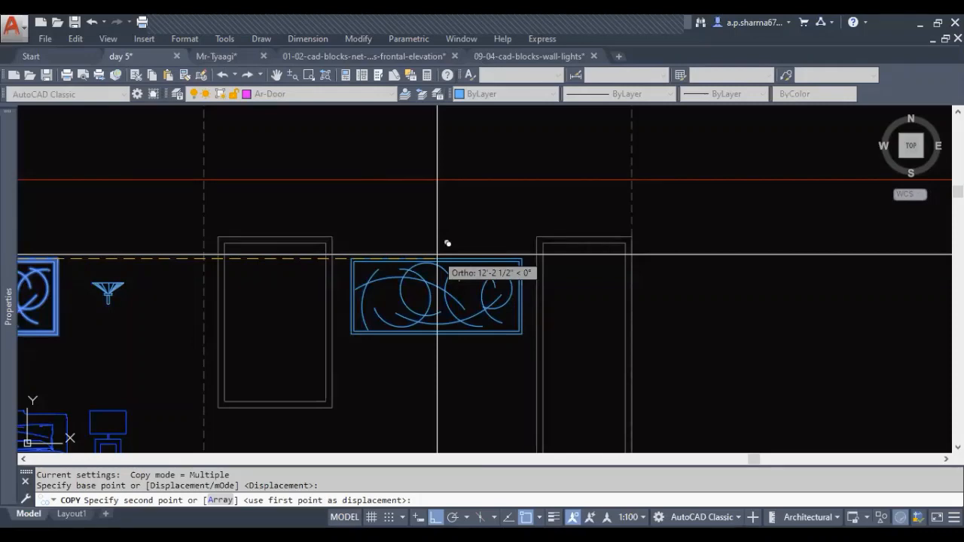
text(m2p)
key(Return)
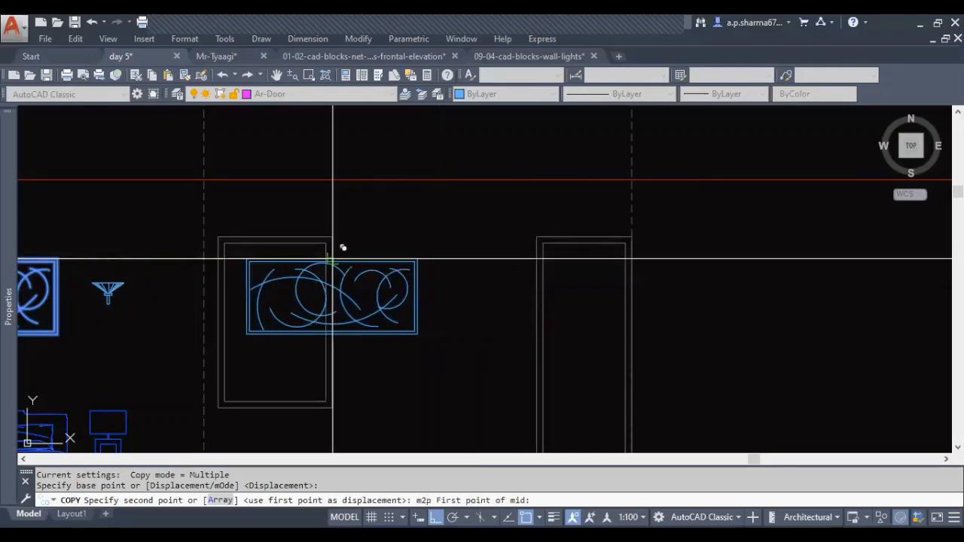
click(340, 247)
click(538, 256)
key(Escape)
key(Escape)
key(Escape)
scroll(490, 301, down, 3)
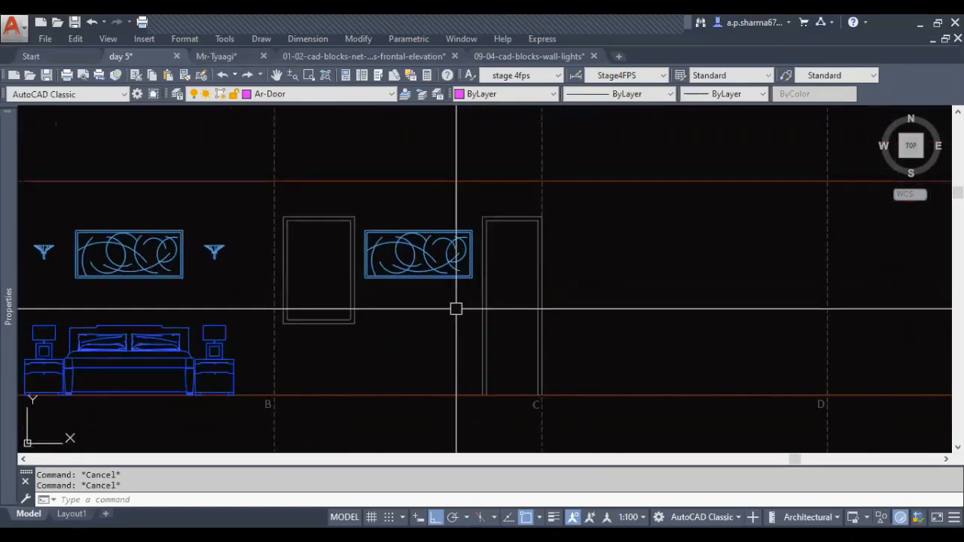
Rotate the copied painting in elevation B by a quarter turn so it stands upright between the window and the door
mouse_move(457, 308)
middle_down()
mouse_move(532, 309)
mouse_move(488, 327)
middle_up()
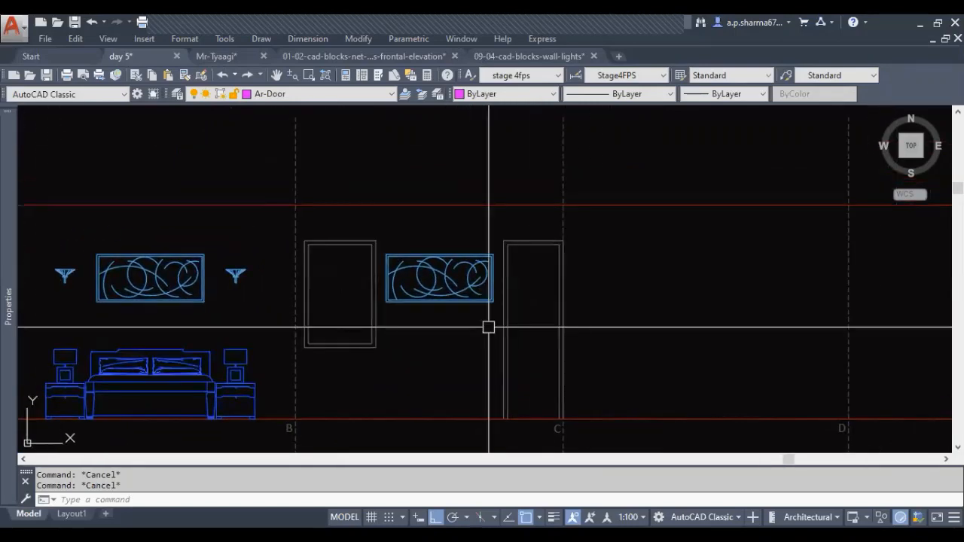
scroll(463, 306, up, 3)
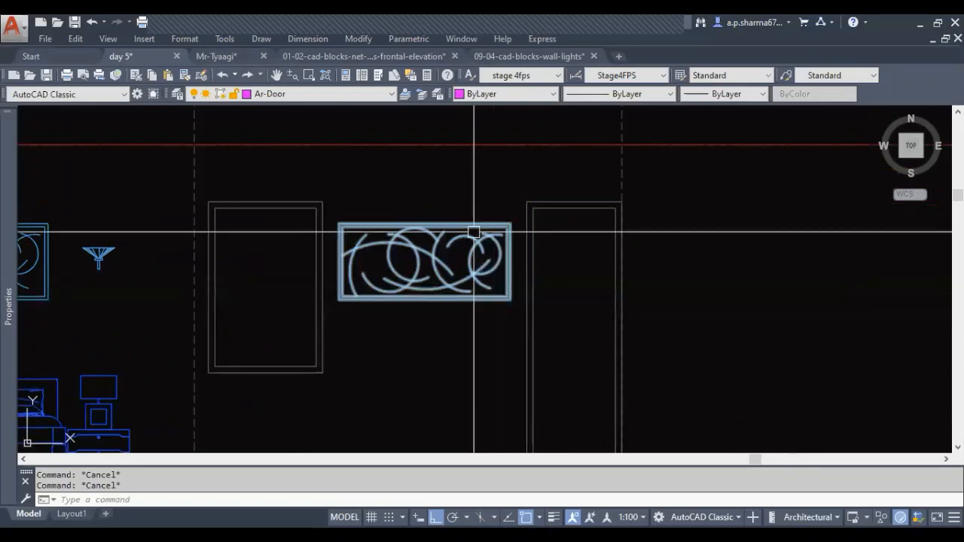
click(437, 300)
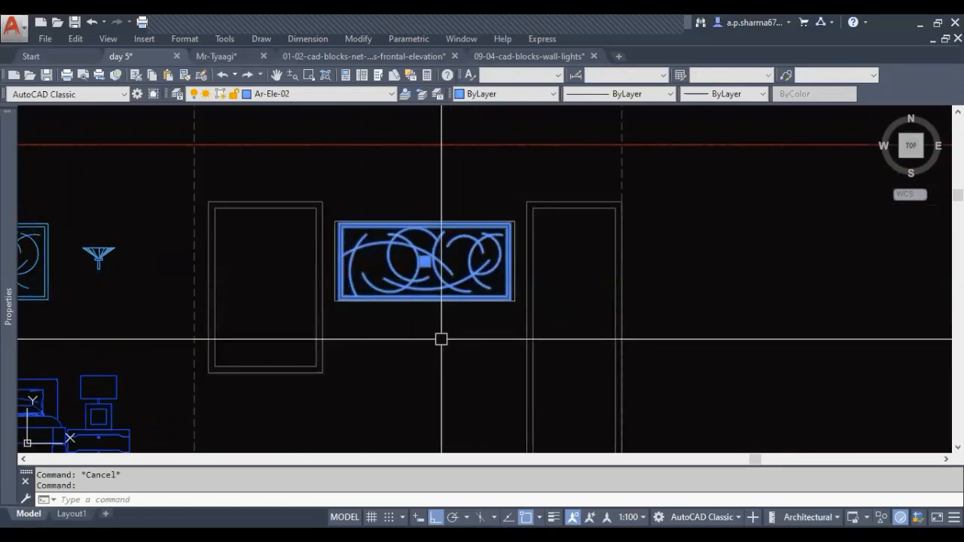
text(o)
key(Return)
click(426, 300)
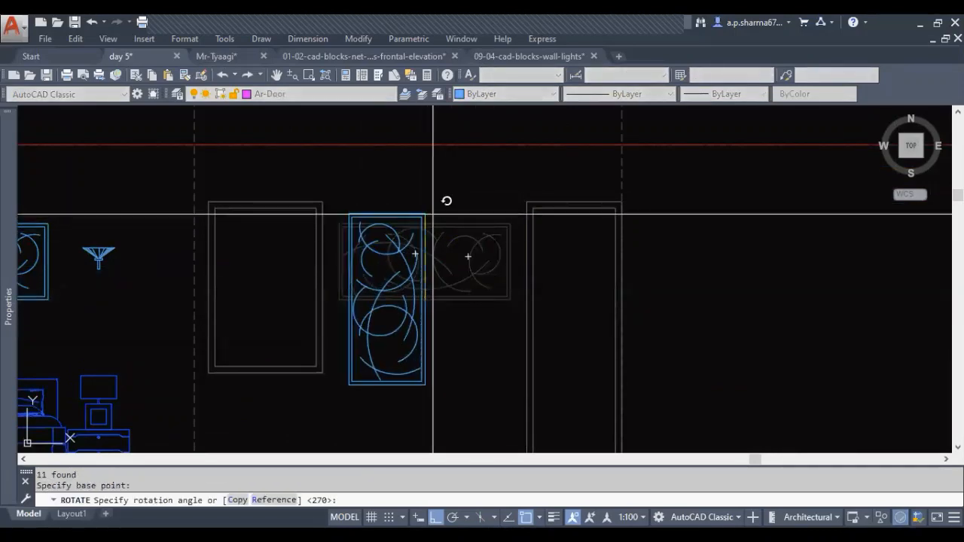
key(Escape)
middle_drag(478, 355, 448, 362)
key(Escape)
Erase the upright painting copy between the window and the door in elevation B
click(407, 356)
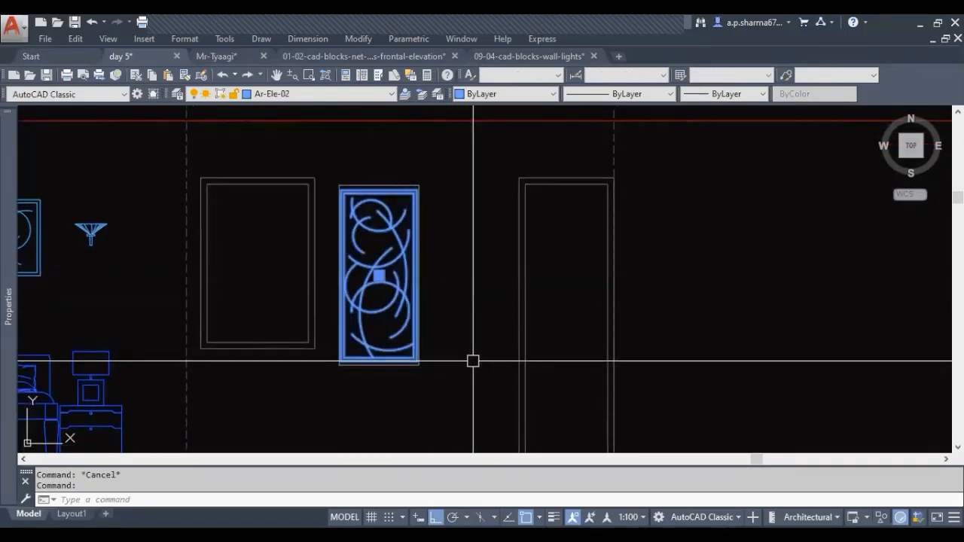
text(e)
key(Return)
key(Escape)
key(Escape)
scroll(418, 299, down, 3)
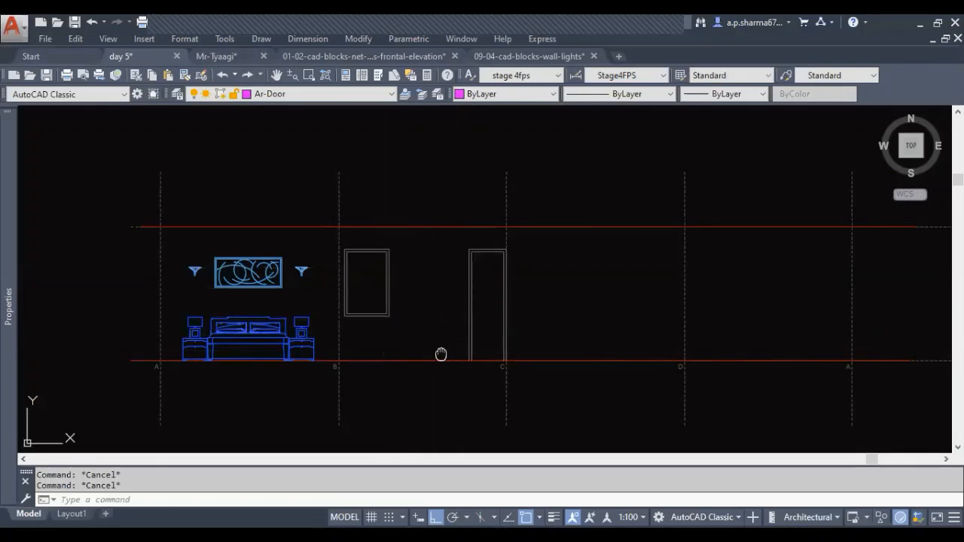
scroll(442, 353, up, 3)
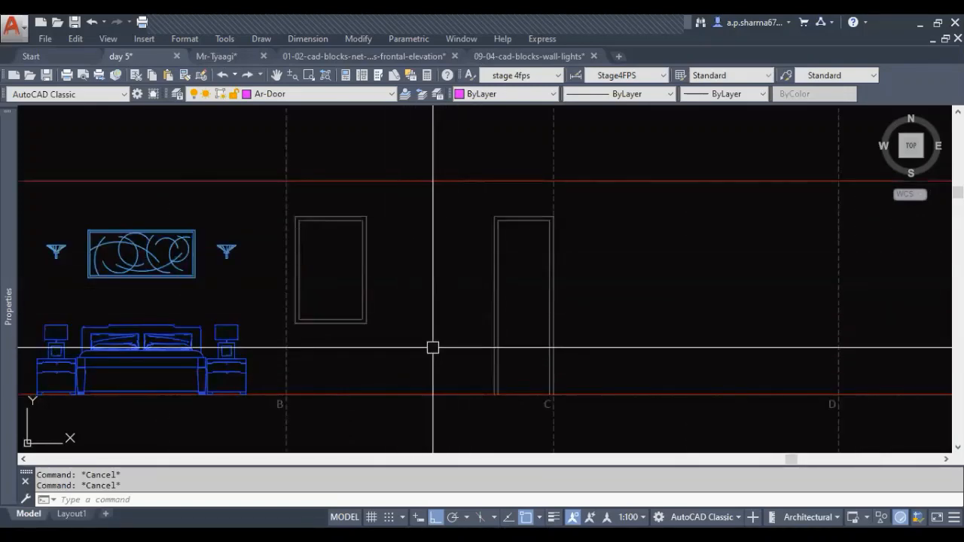
middle_drag(451, 350, 455, 356)
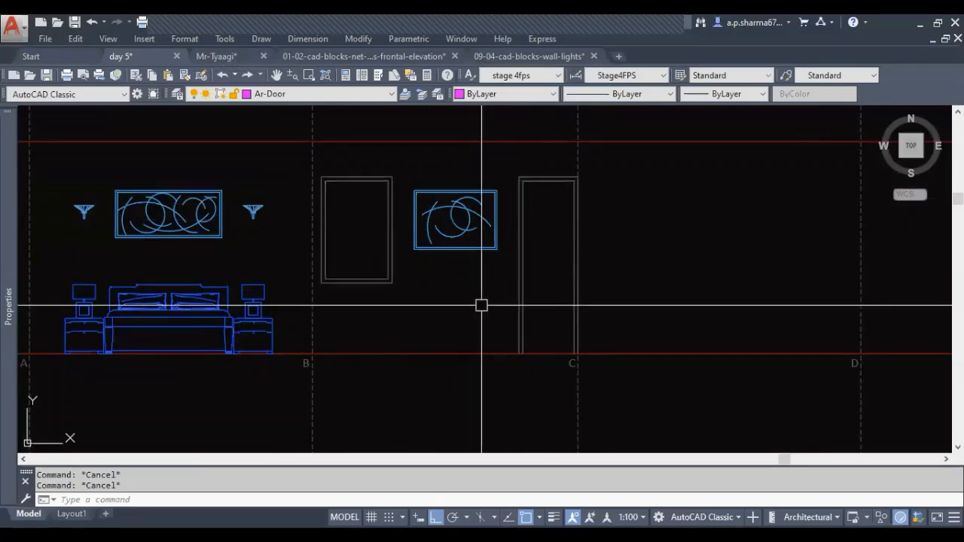
Measure the distance in the bedroom plan from the wall face at door D3 to the near end of the TV unit
scroll(496, 312, down, 2)
middle_drag(496, 313, 475, 317)
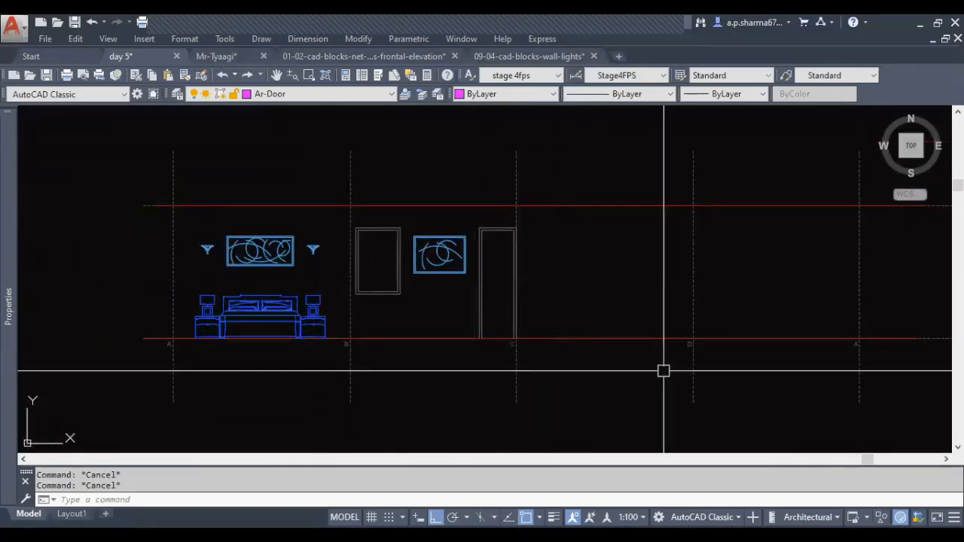
scroll(466, 318, down, 3)
scroll(453, 336, up, 5)
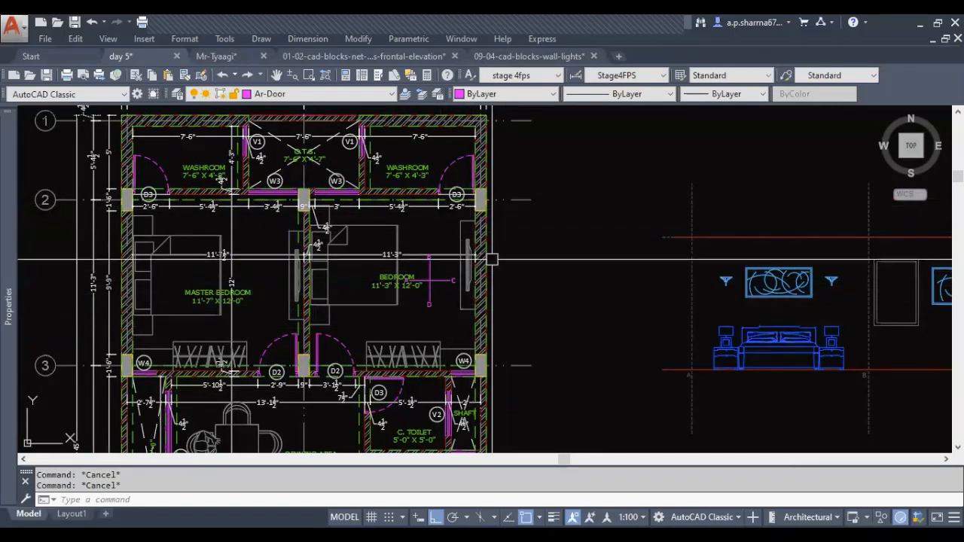
mouse_move(589, 320)
middle_down()
mouse_move(213, 278)
mouse_move(303, 294)
middle_up()
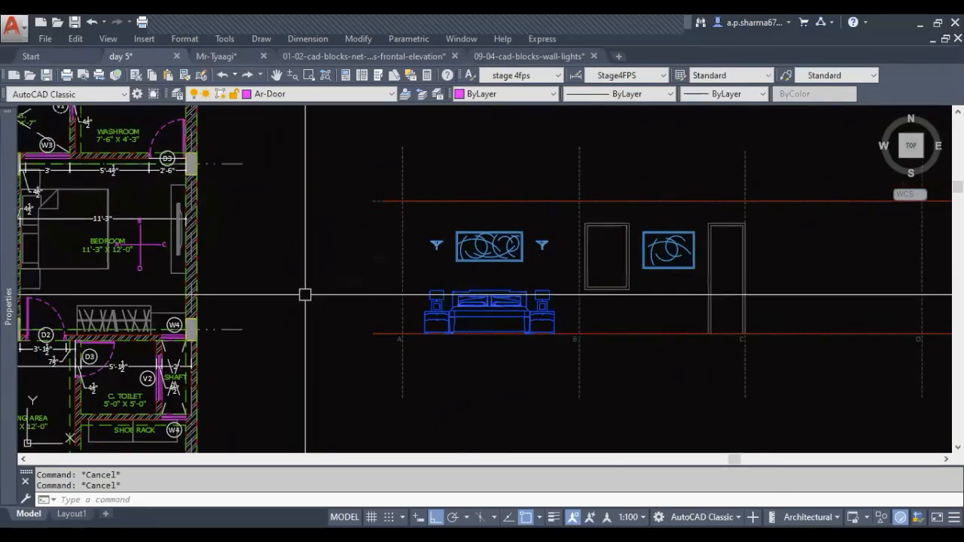
middle_drag(120, 288, 220, 303)
scroll(256, 183, up, 5)
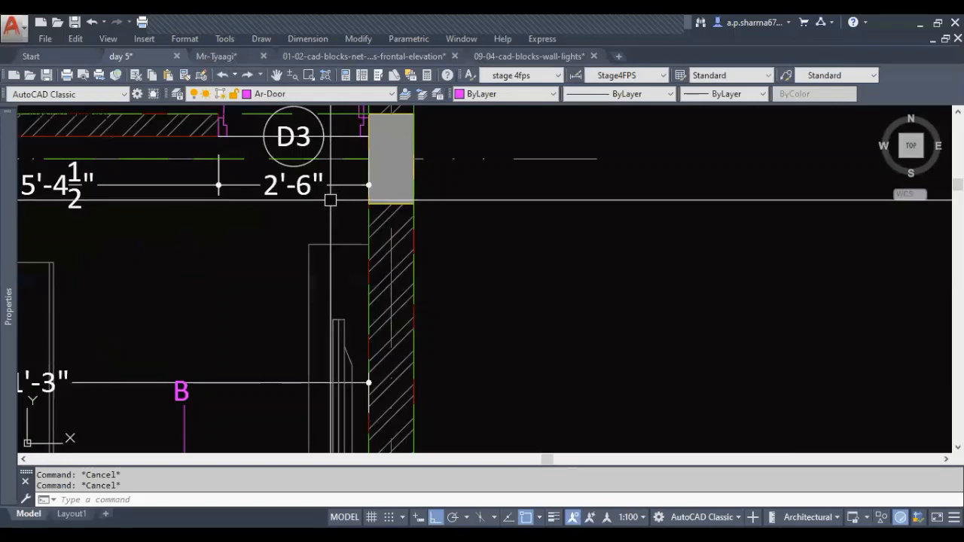
text(li)
key(Return)
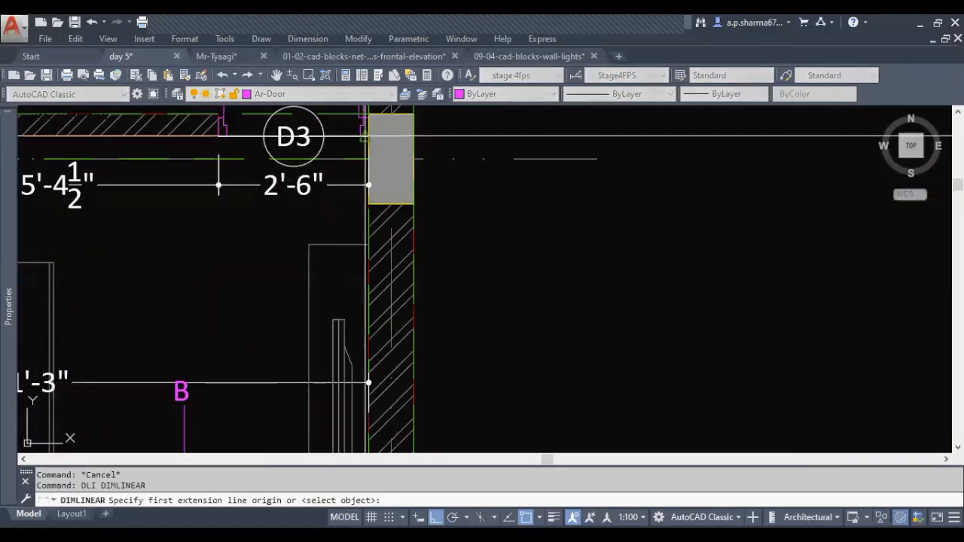
click(365, 136)
click(366, 243)
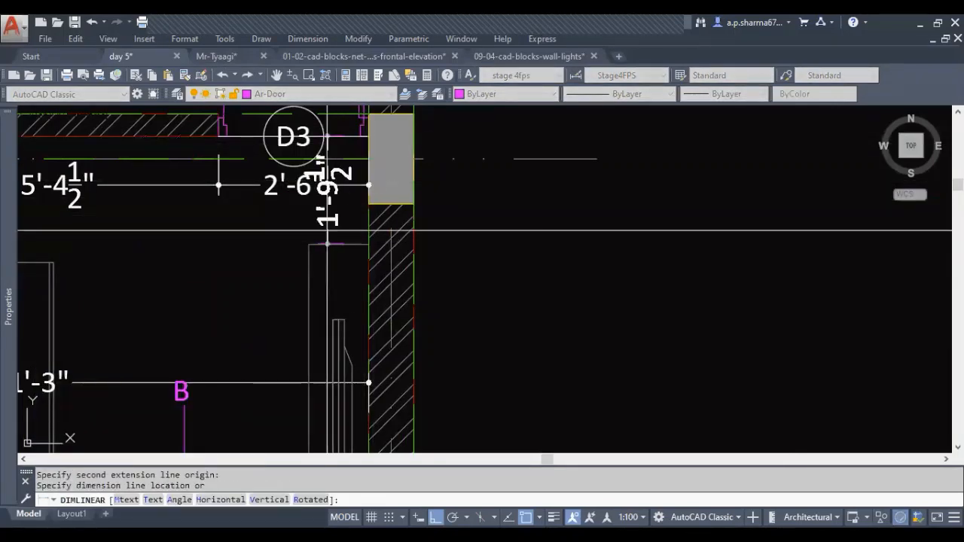
key(Escape)
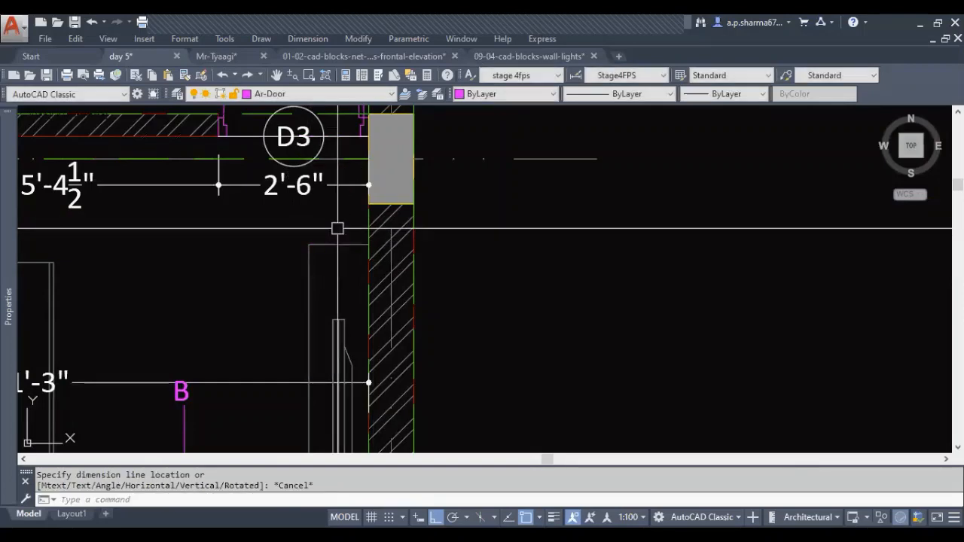
Measure the length of the TV unit along the bedroom's wall C
scroll(338, 228, down, 2)
middle_drag(338, 228, 349, 131)
key(Return)
click(368, 142)
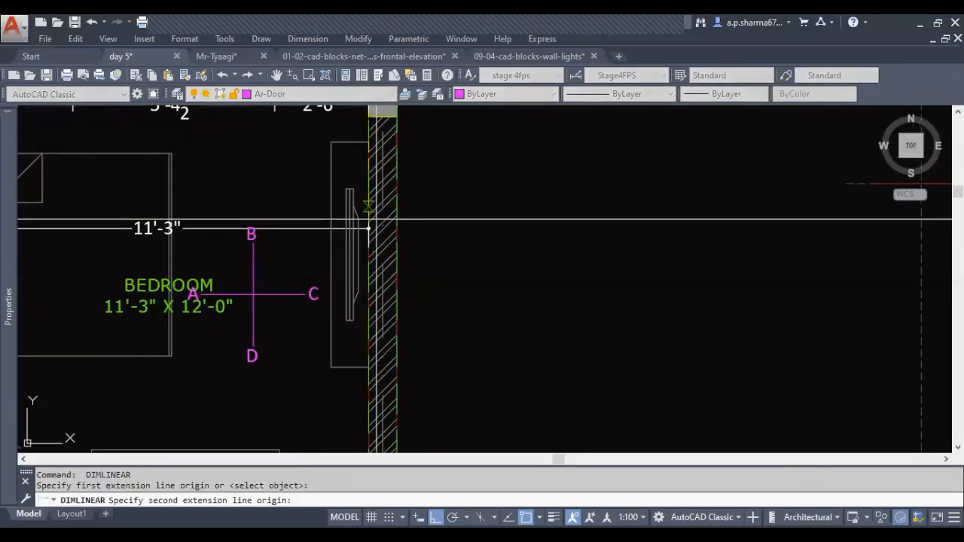
click(368, 367)
key(Escape)
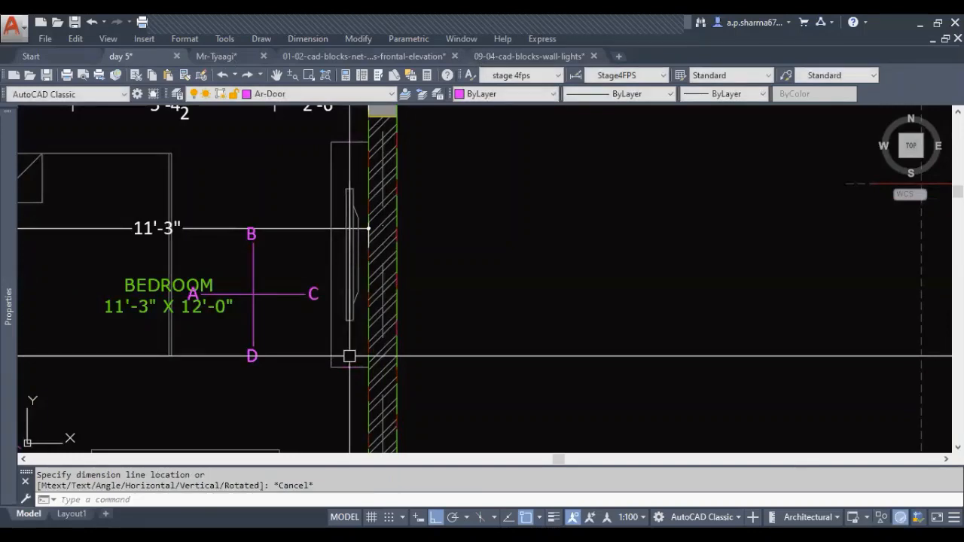
Draw a vertical construction line on reference line C from the ceiling line down past the floor line
scroll(350, 357, down, 4)
middle_drag(407, 354, 233, 325)
middle_drag(583, 377, 270, 338)
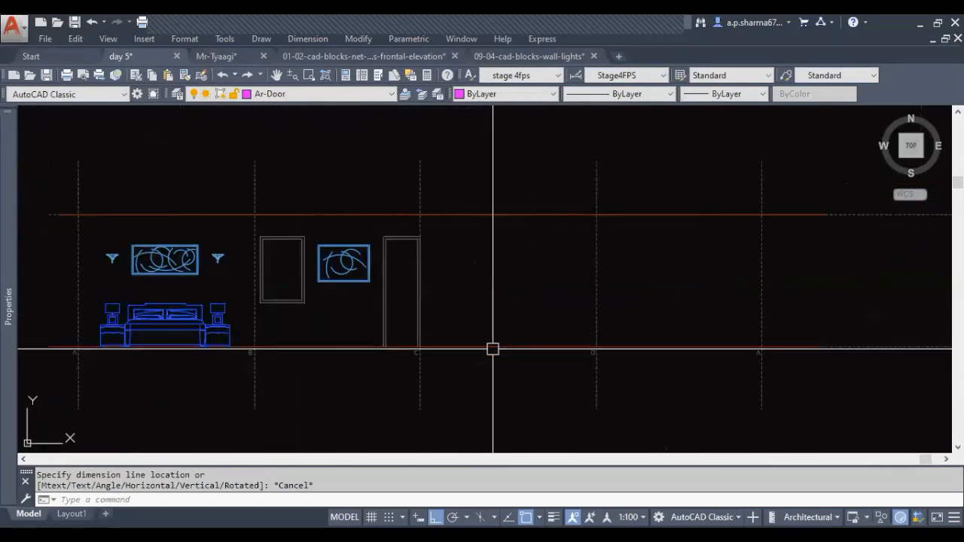
scroll(554, 339, up, 2)
key(Escape)
key(Escape)
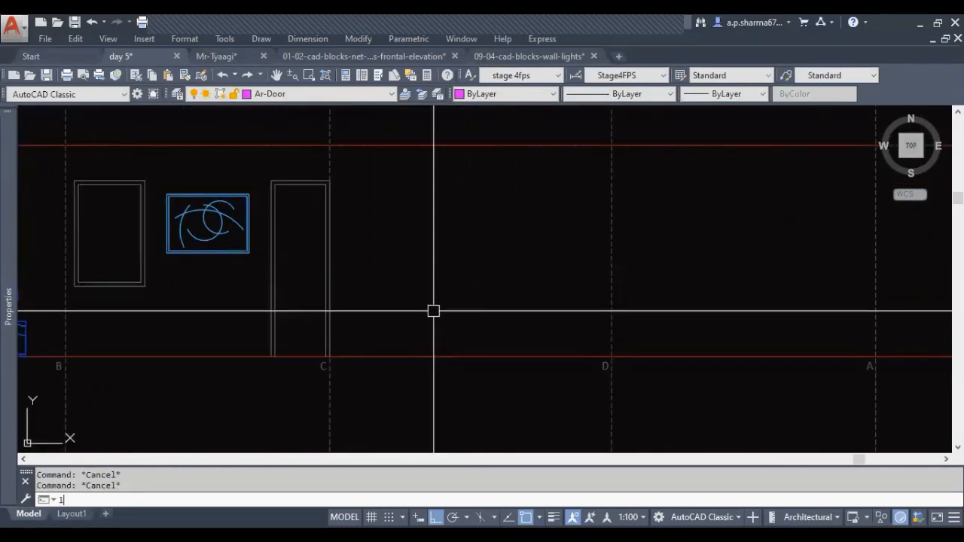
key(Return)
click(329, 144)
click(330, 407)
key(Escape)
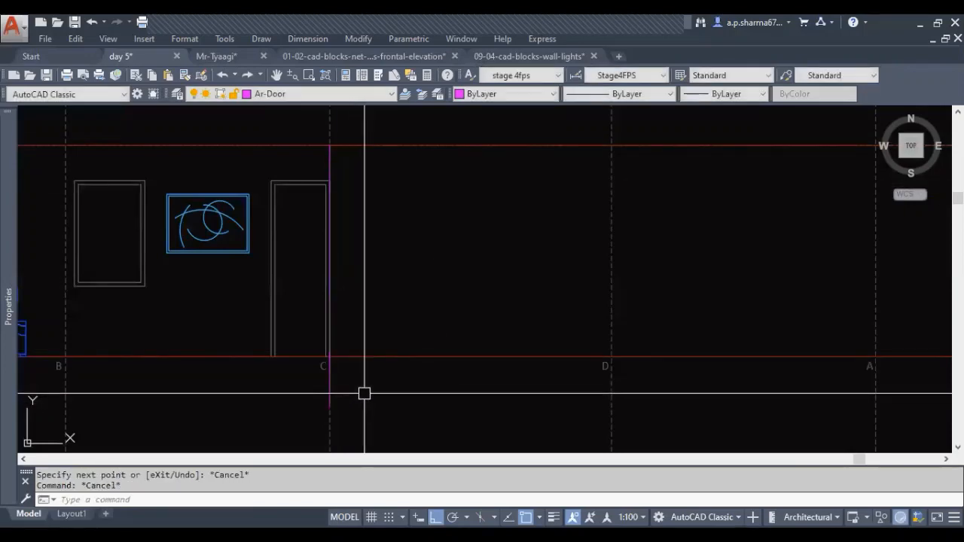
Offset the construction line at C by 1'-9 1/2" towards D to mark the start of the TV unit
key(Return)
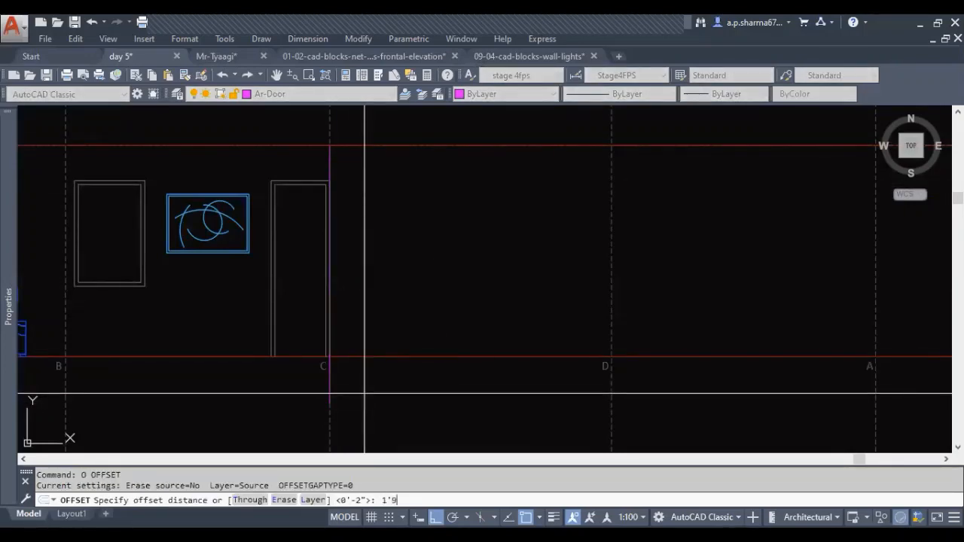
text(1'9.)
key(Return)
click(329, 389)
click(370, 383)
key(Escape)
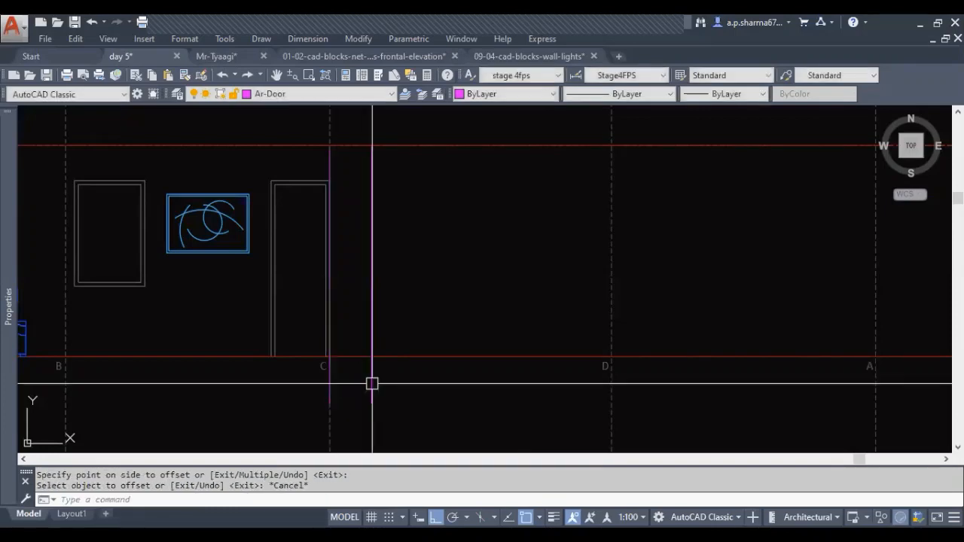
key(Escape)
key(Escape)
Offset the TV unit's start line by 6' towards D to mark its far end
key(Return)
text(6')
key(Return)
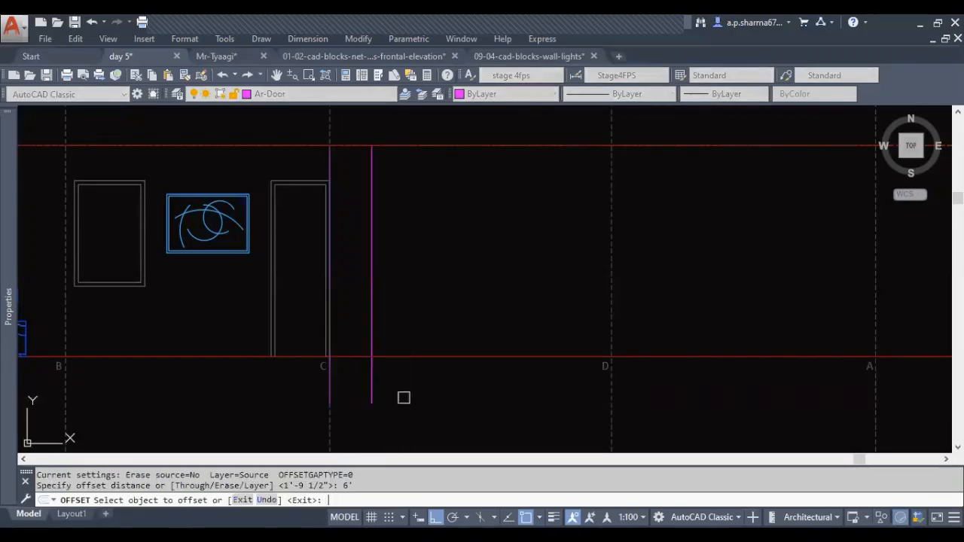
click(377, 376)
click(566, 372)
key(Escape)
key(Escape)
key(Escape)
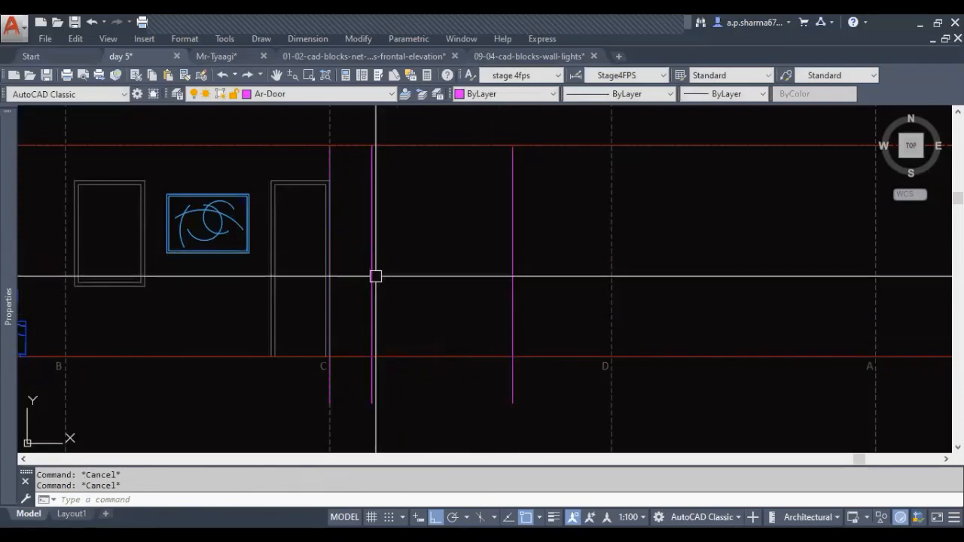
middle_drag(364, 191, 323, 179)
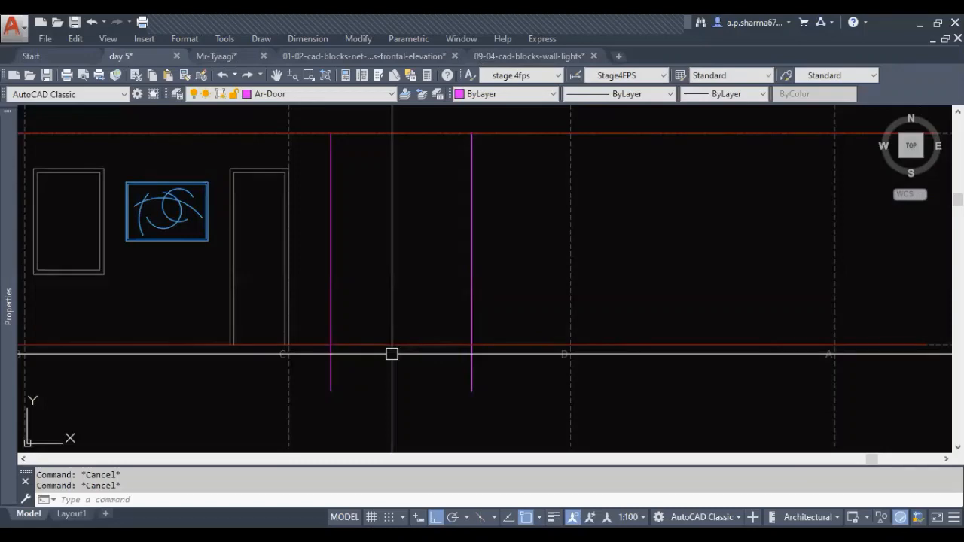
Switch to the browser and look through the image results for TV unit elevation designs
middle_drag(381, 312, 416, 328)
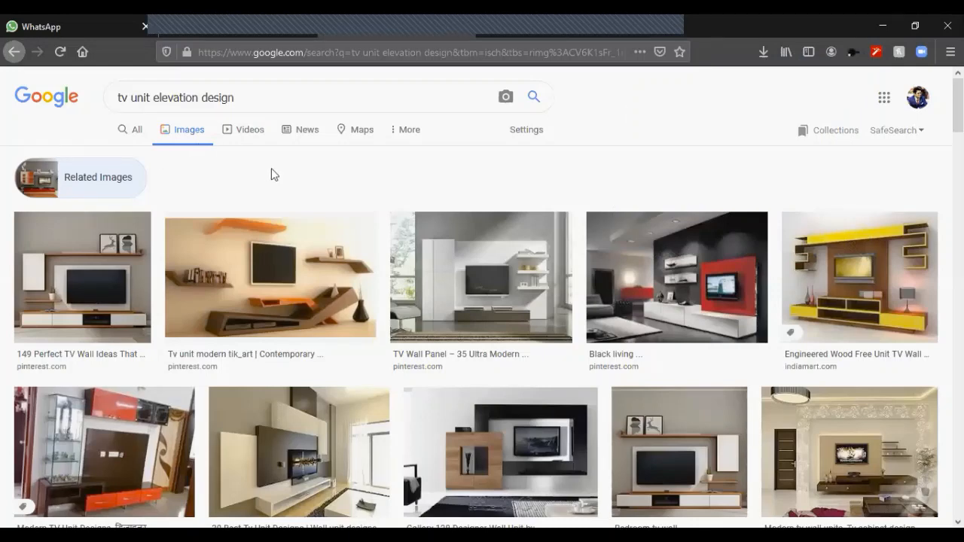
scroll(503, 211, down, 4)
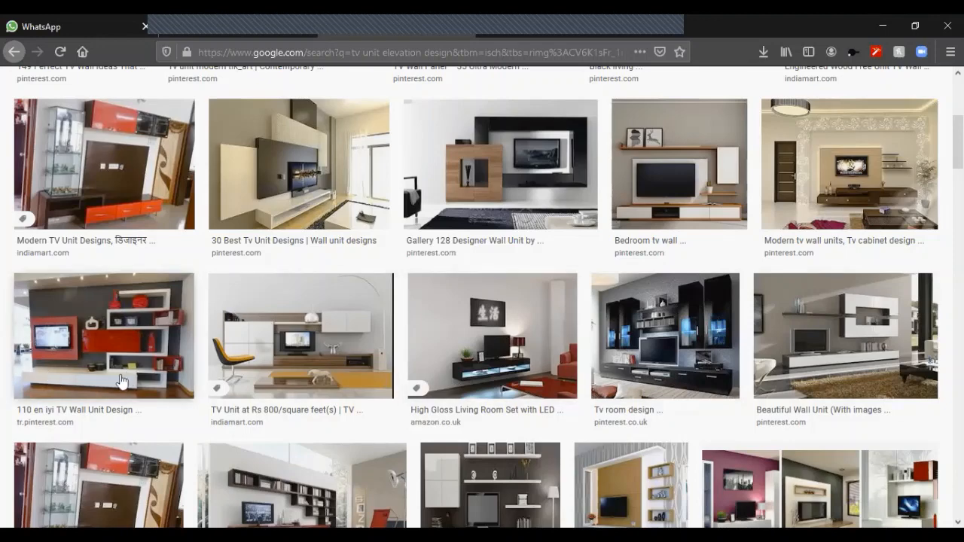
scroll(173, 312, down, 5)
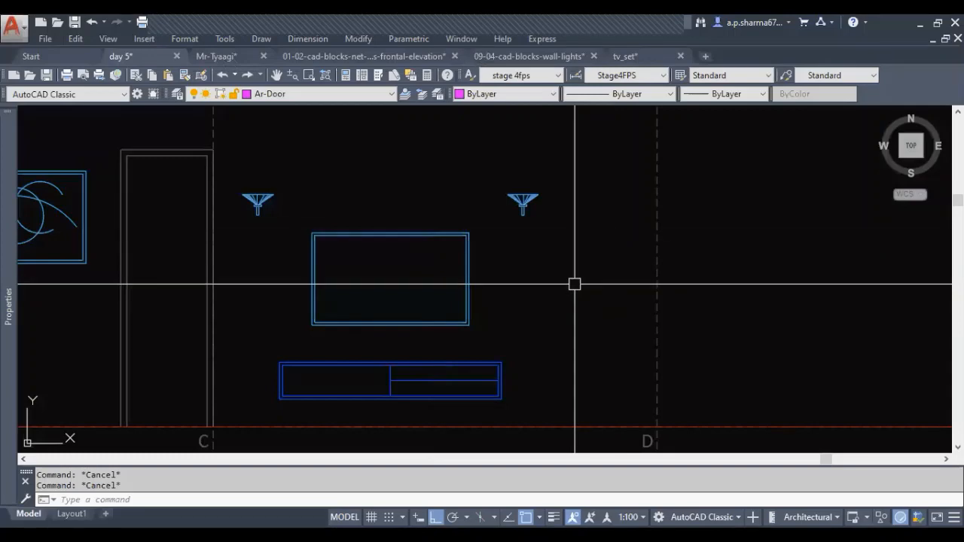
Examine the TV unit, TV and wall lights in elevation C alongside the furnished elevations A and B
middle_drag(575, 284, 584, 282)
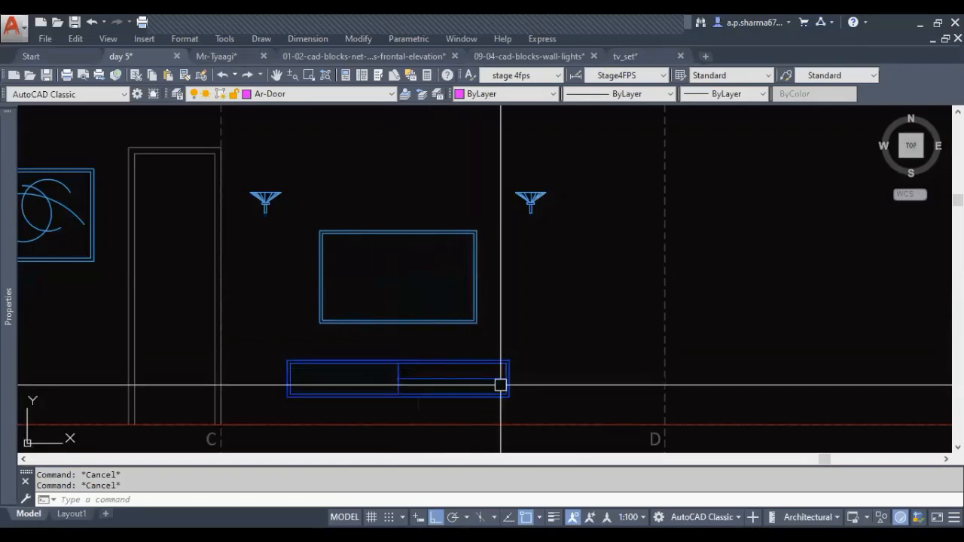
middle_drag(463, 390, 469, 393)
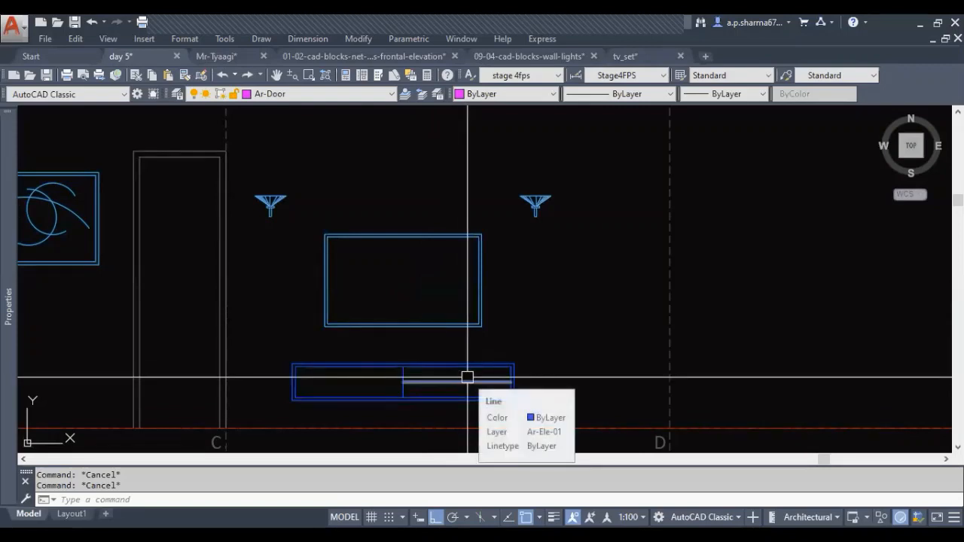
middle_drag(402, 366, 415, 377)
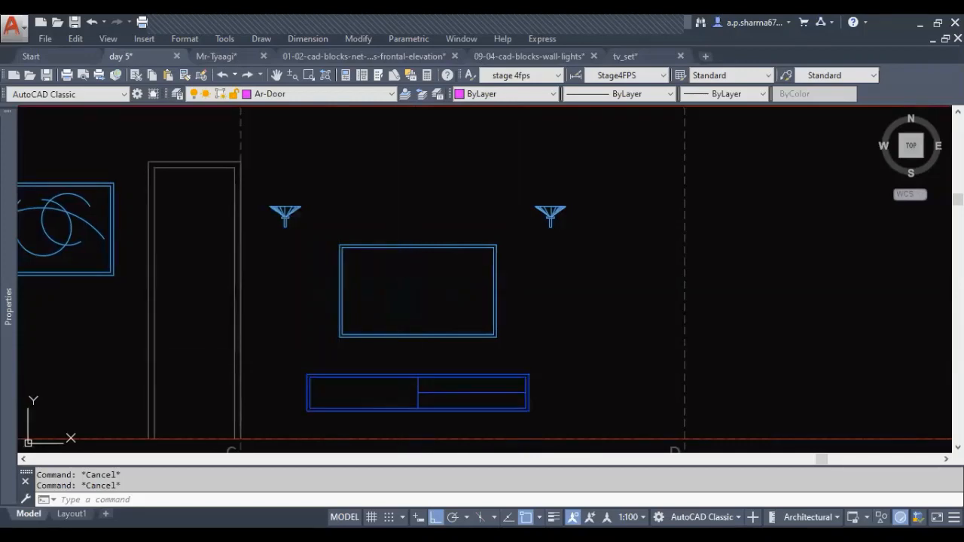
middle_drag(396, 361, 404, 387)
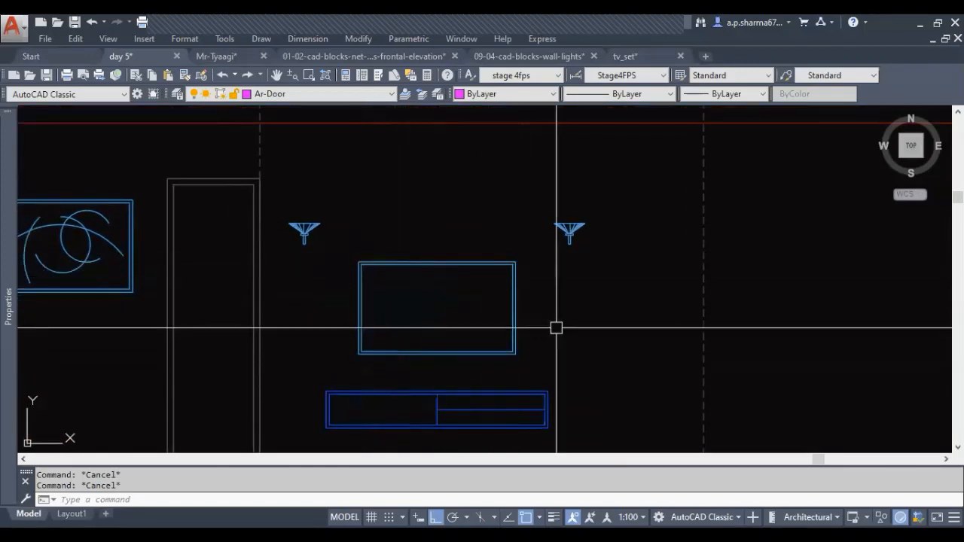
middle_drag(553, 320, 553, 276)
scroll(533, 298, down, 3)
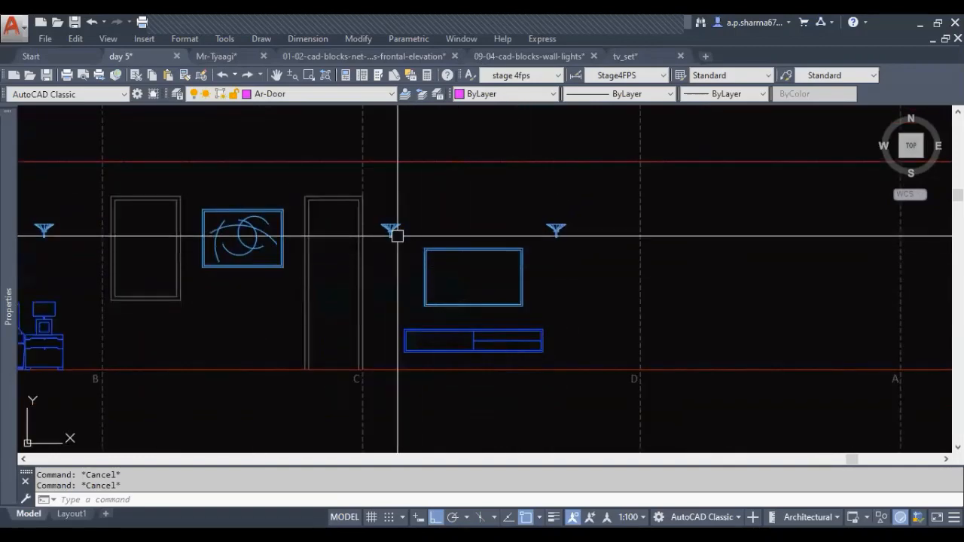
middle_drag(548, 285, 618, 285)
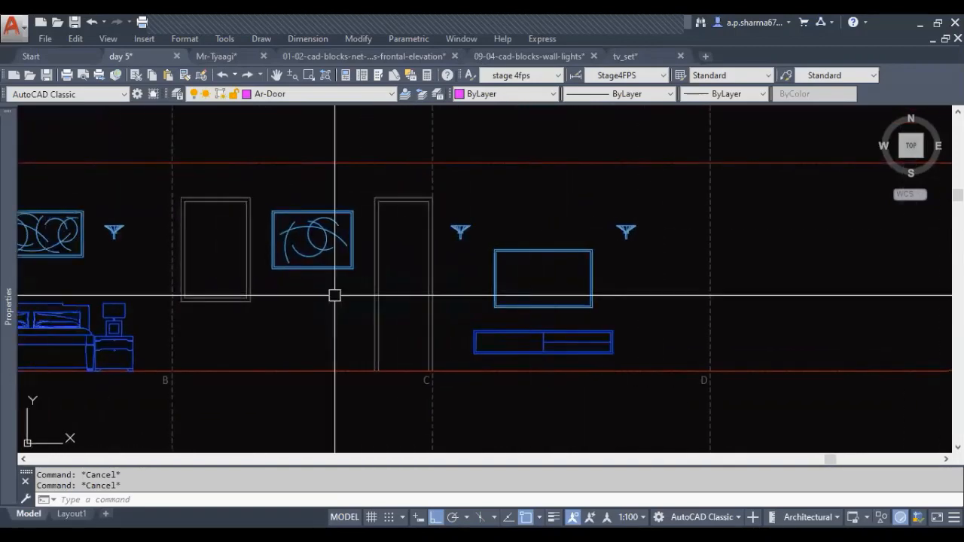
mouse_move(324, 293)
middle_down()
mouse_move(585, 315)
mouse_move(339, 302)
middle_up()
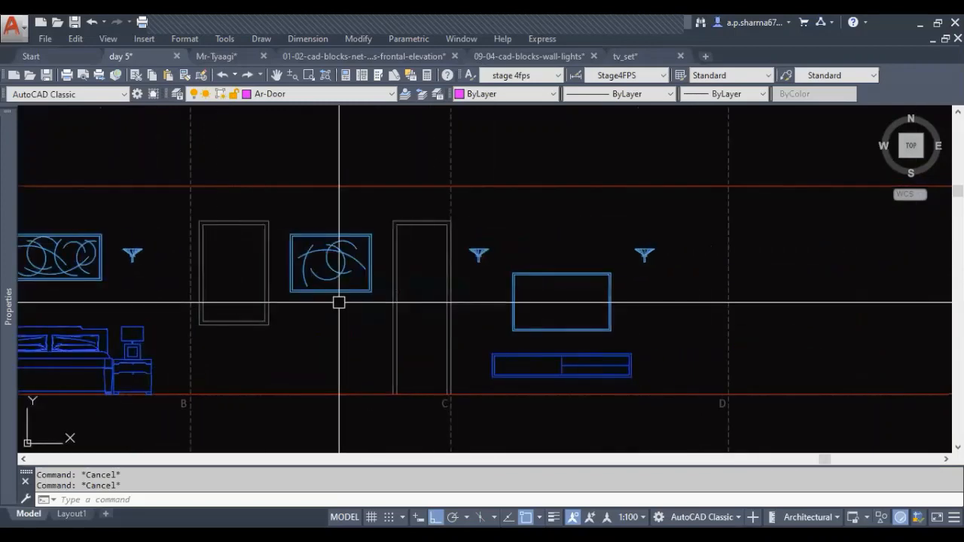
middle_drag(669, 286, 650, 284)
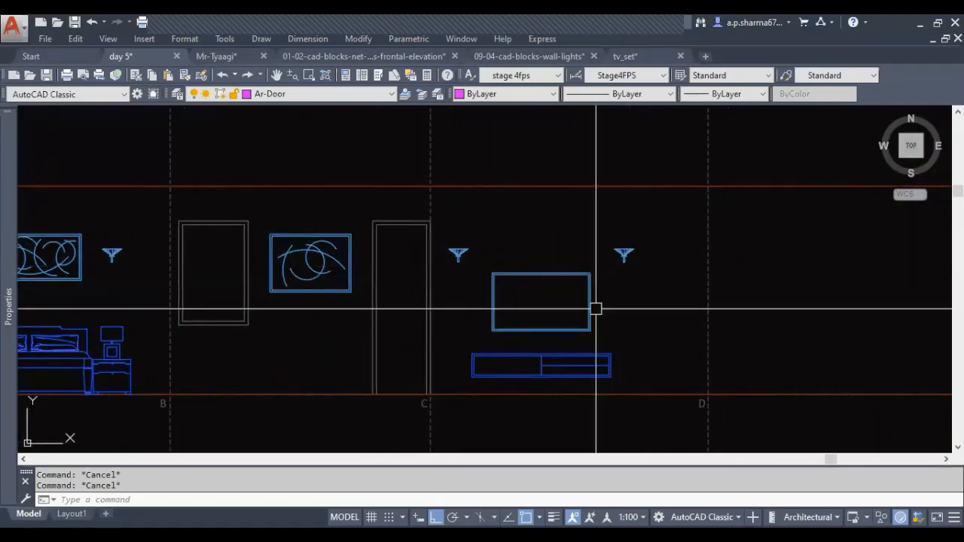
scroll(680, 255, down, 3)
middle_drag(511, 404, 432, 370)
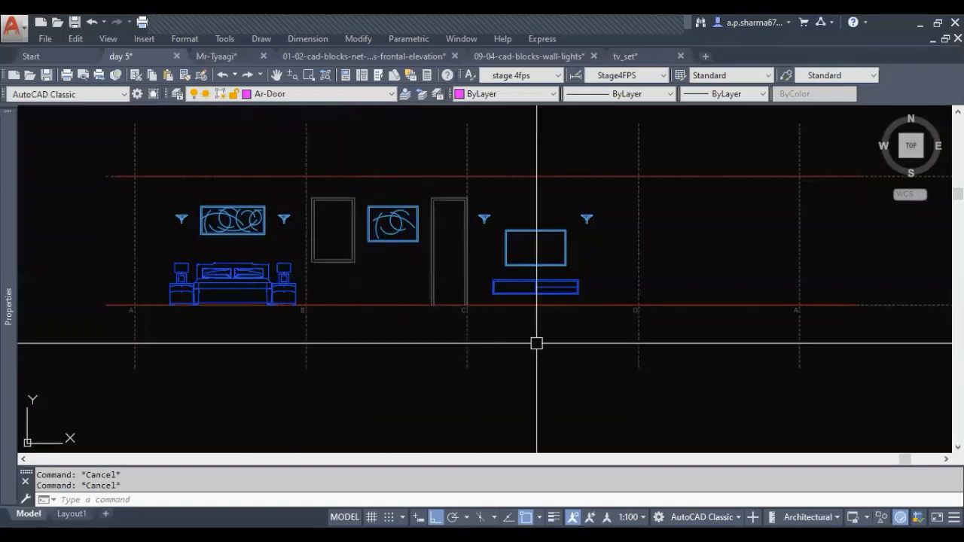
Copy the bedroom name and size text from the floor plan onto the bed in elevation A
middle_drag(178, 335, 274, 338)
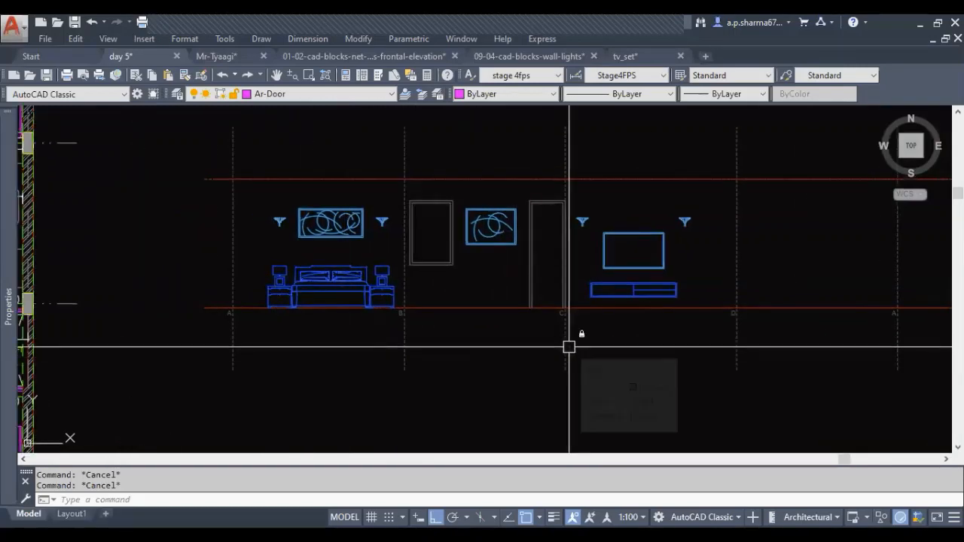
middle_drag(334, 338, 527, 326)
click(141, 213)
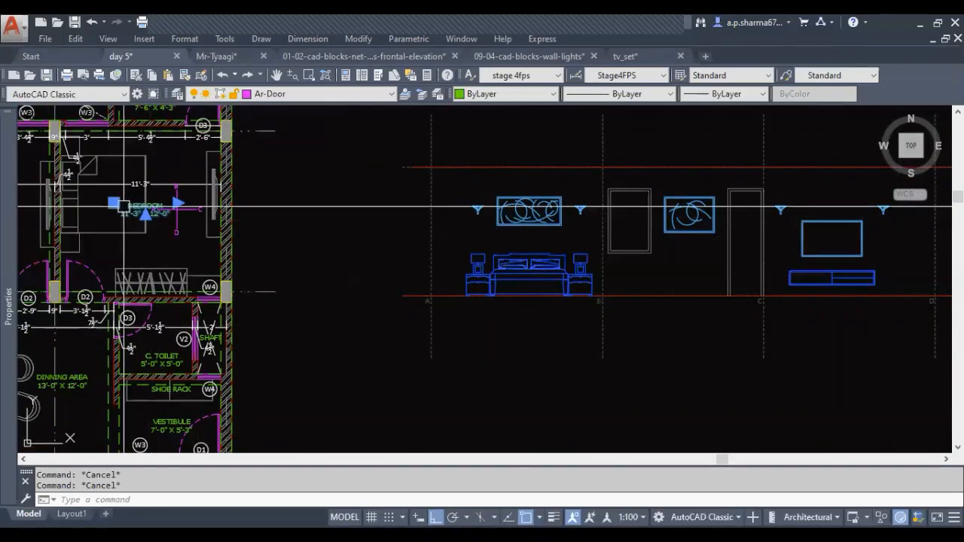
text(co)
key(Return)
click(147, 211)
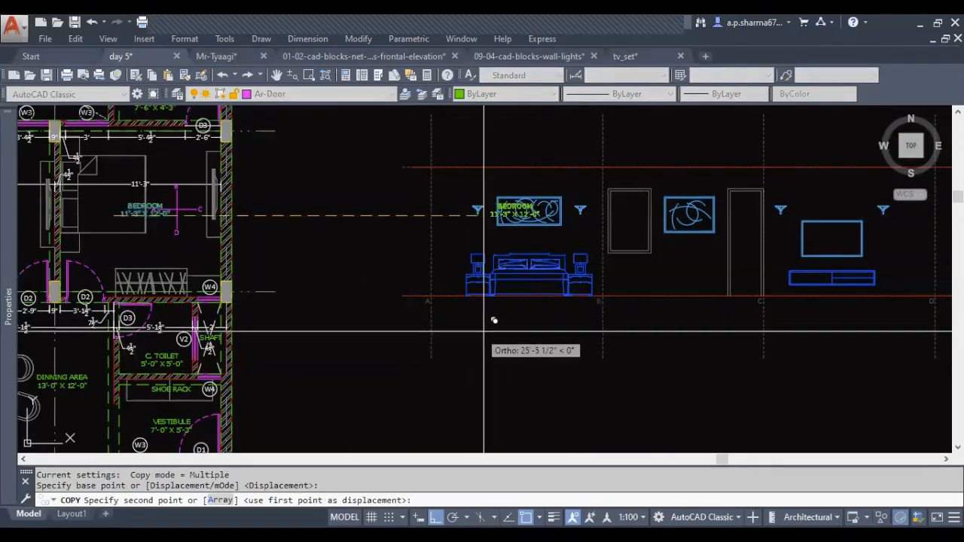
click(535, 292)
key(Escape)
Move the copied bedroom text straight down to just below elevation A's floor line
click(531, 290)
text(m)
key(Return)
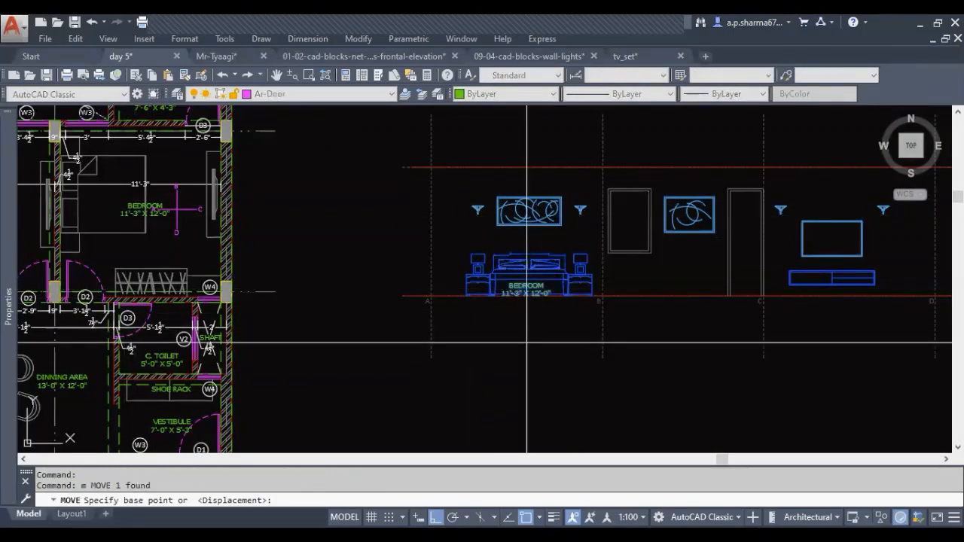
click(526, 327)
click(525, 345)
key(Escape)
Replace the copied text with WALL ELEVATION A and widen its text frame to 5'-2" so it fits on one line
scroll(531, 328, up, 2)
click(534, 304)
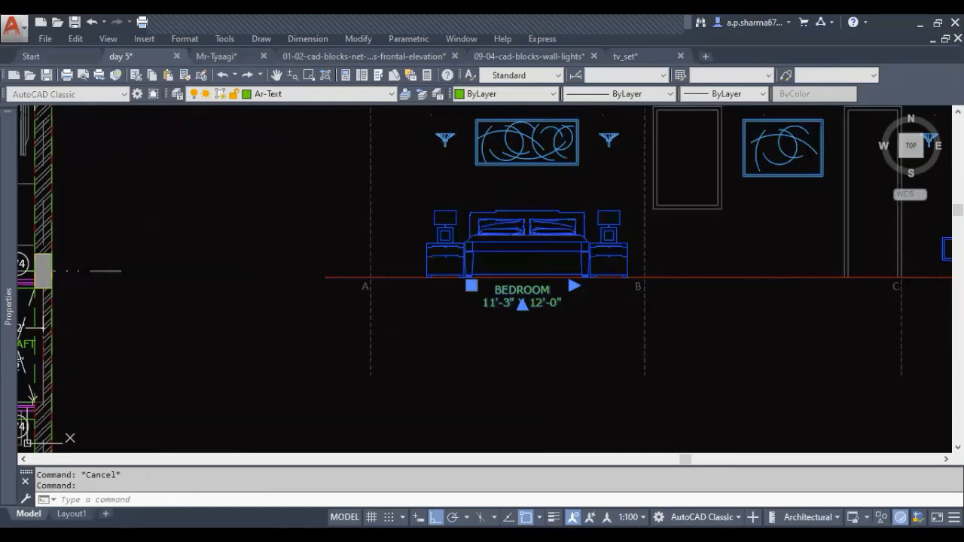
key(BackSpace)
key(BackSpace)
key(BackSpace)
key(BackSpace)
key(BackSpace)
key(BackSpace)
key(BackSpace)
key(BackSpace)
key(BackSpace)
key(BackSpace)
key(BackSpace)
key(BackSpace)
key(BackSpace)
key(BackSpace)
key(BackSpace)
key(BackSpace)
key(BackSpace)
key(BackSpace)
key(BackSpace)
key(BackSpace)
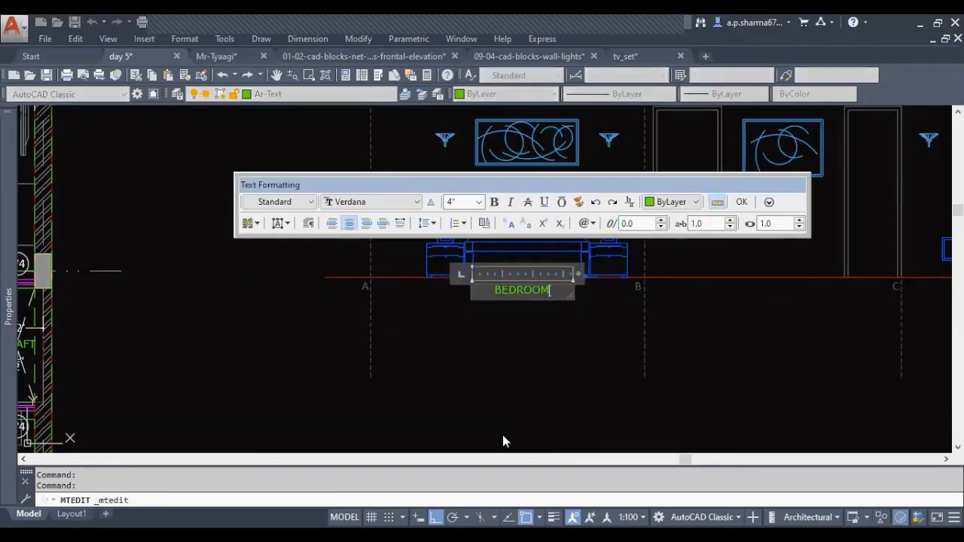
key(BackSpace)
key(BackSpace)
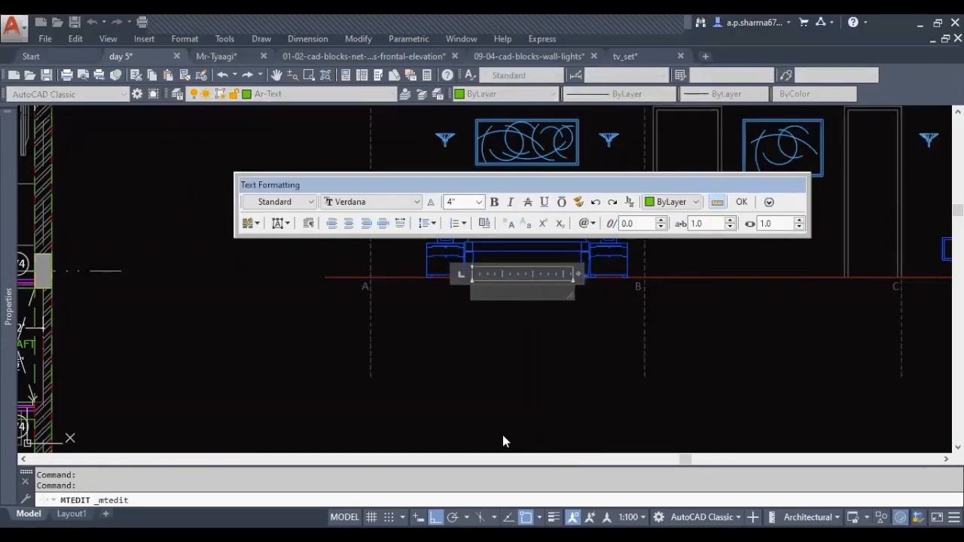
text(W)
key(BackSpace)
text(W-E-)
key(BackSpace)
key(BackSpace)
key(BackSpace)
text(ALL ELEVATION)
key(Return)
text(A)
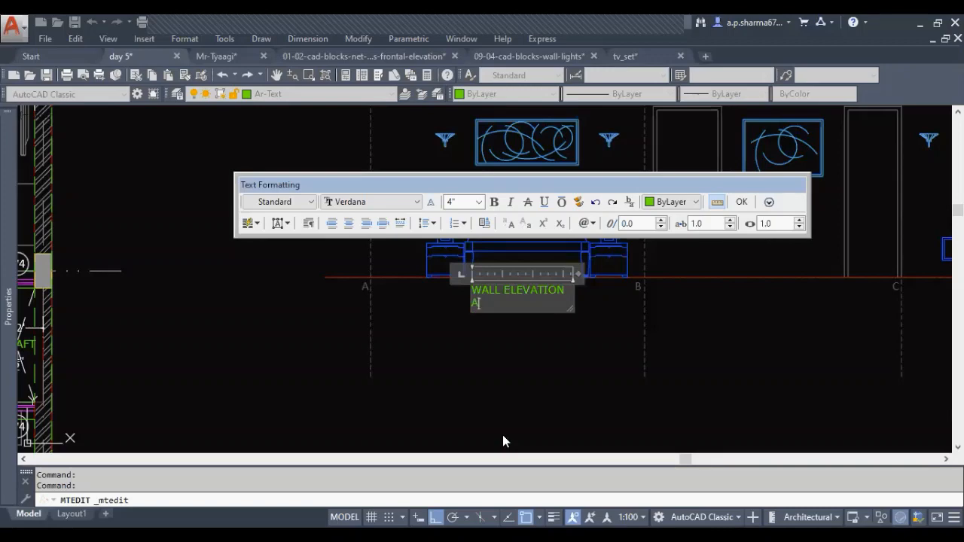
drag(577, 273, 597, 274)
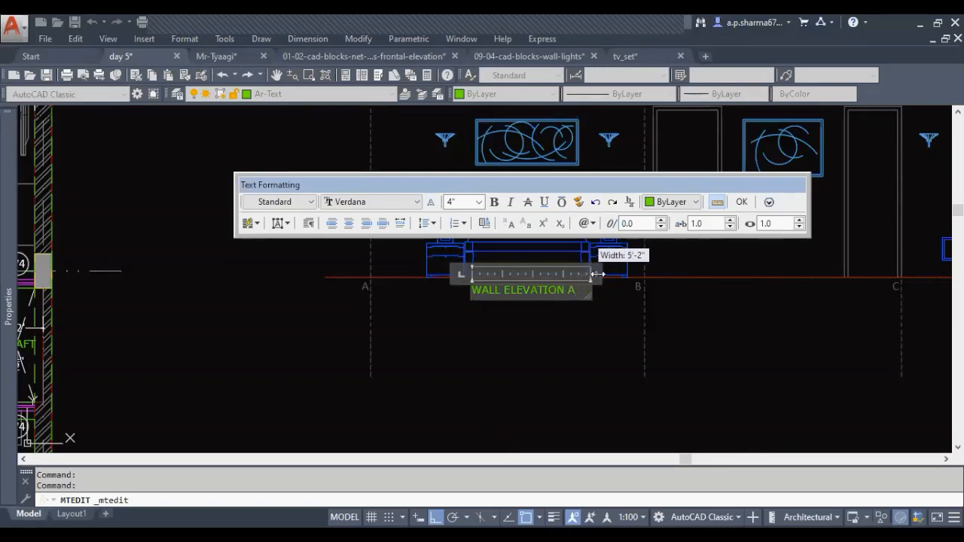
Move the WALL ELEVATION A label slightly further down from the floor line
click(502, 279)
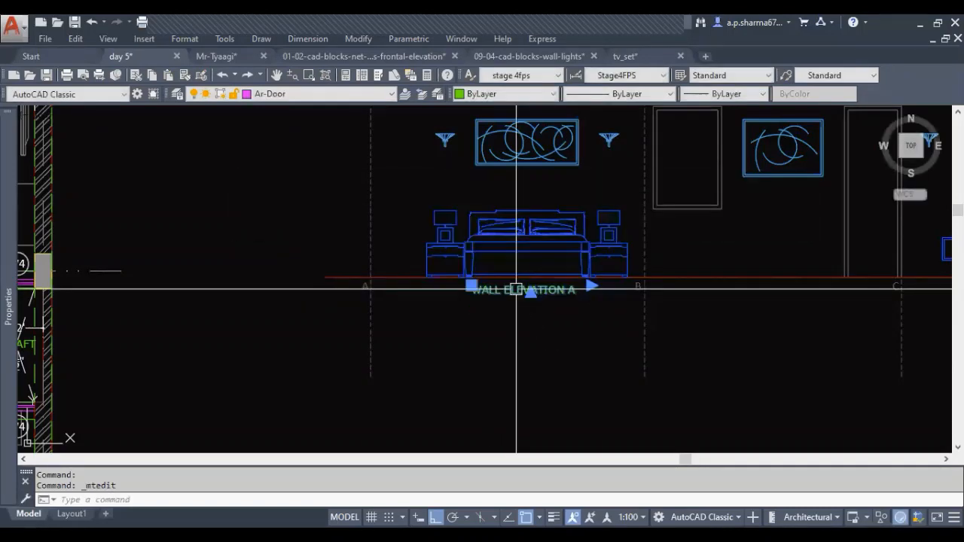
text(m)
key(Return)
click(515, 331)
key(Escape)
Copy the WALL ELEVATION A label horizontally beneath each of the other three wall elevations
middle_drag(516, 346, 396, 346)
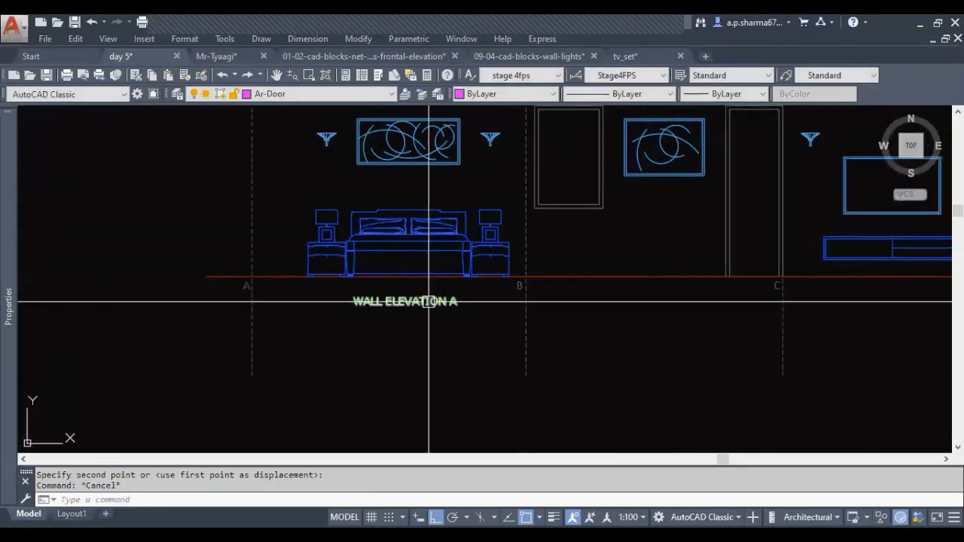
text(co)
key(Return)
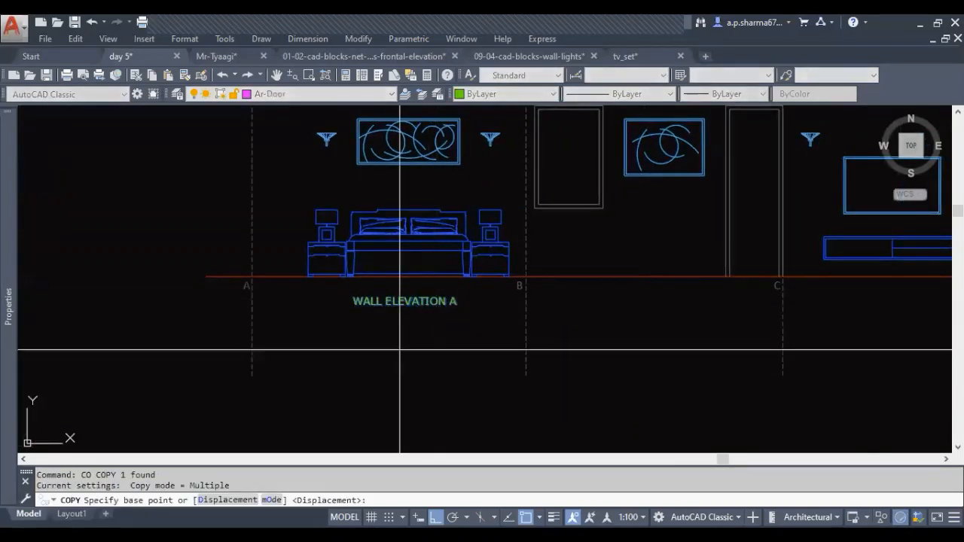
click(400, 350)
click(663, 357)
middle_drag(663, 357, 218, 341)
click(460, 349)
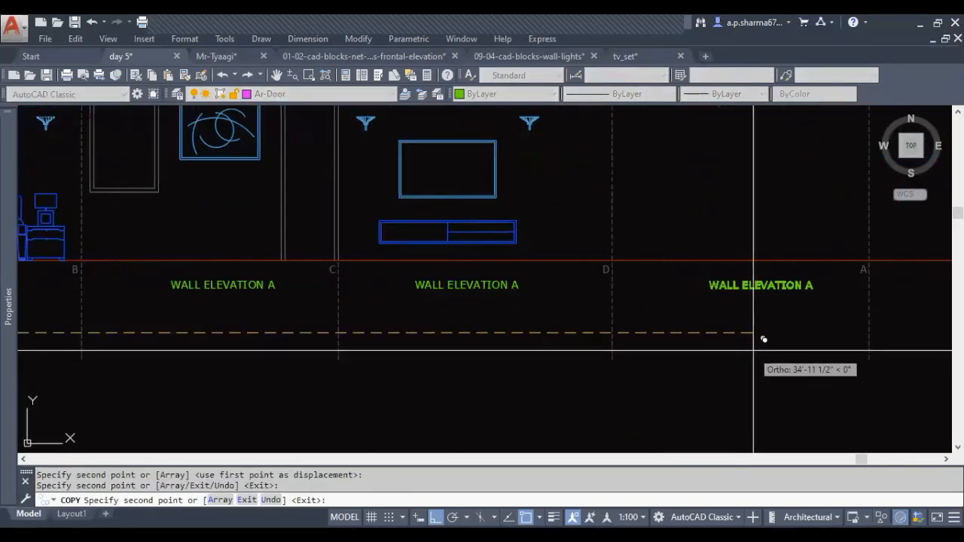
click(734, 338)
key(Escape)
Change the label between reference lines B and C to WALL ELEVATION B
click(260, 283)
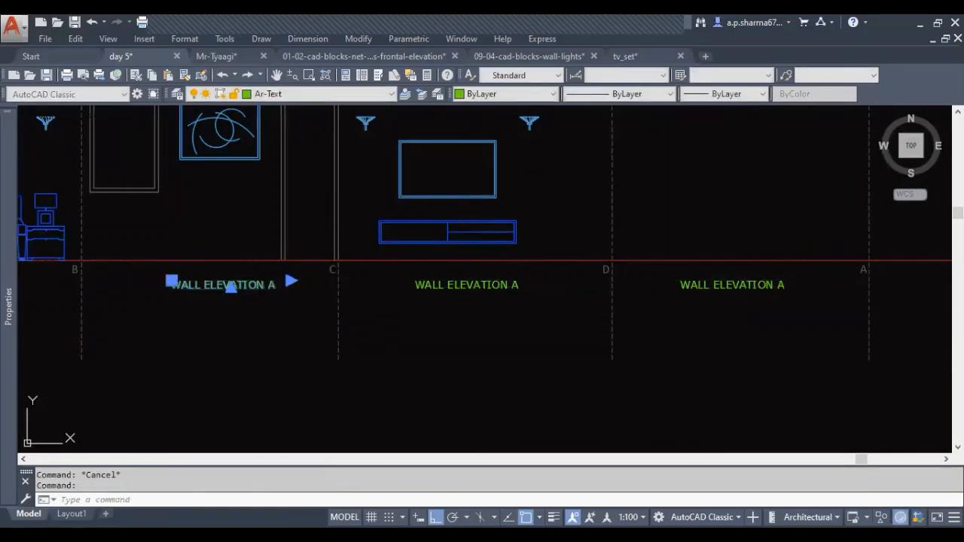
double_click(274, 285)
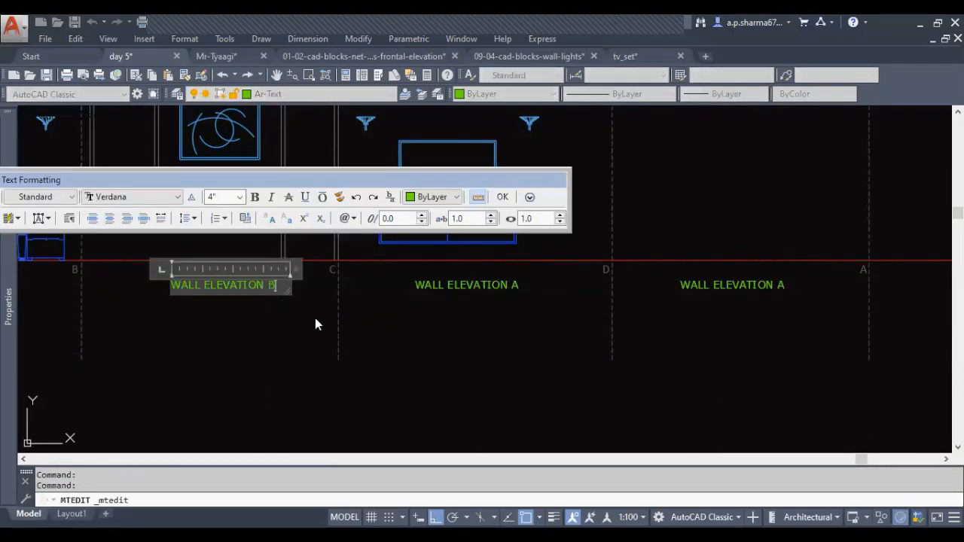
click(316, 324)
Change the label beneath the TV unit to WALL ELEVATION C
click(512, 284)
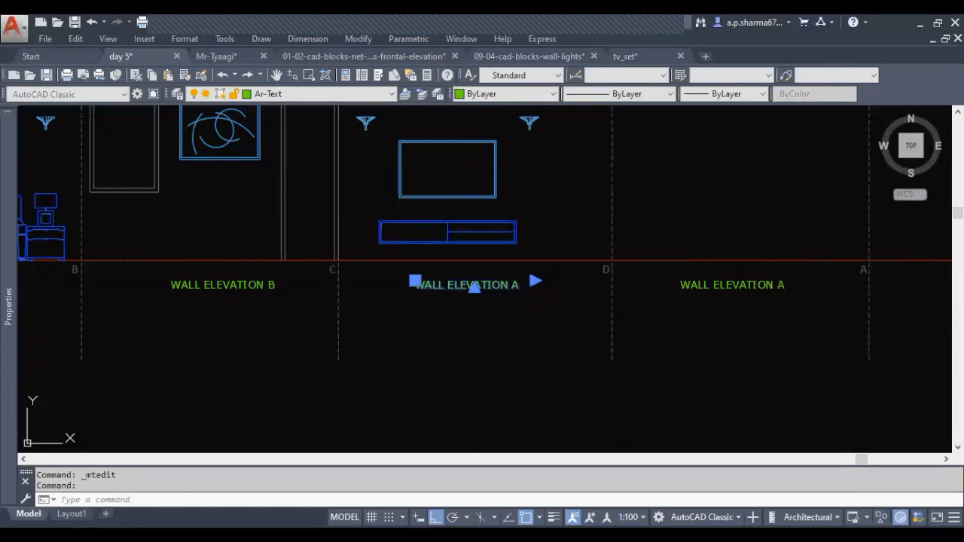
double_click(512, 284)
drag(510, 285, 521, 313)
text(C)
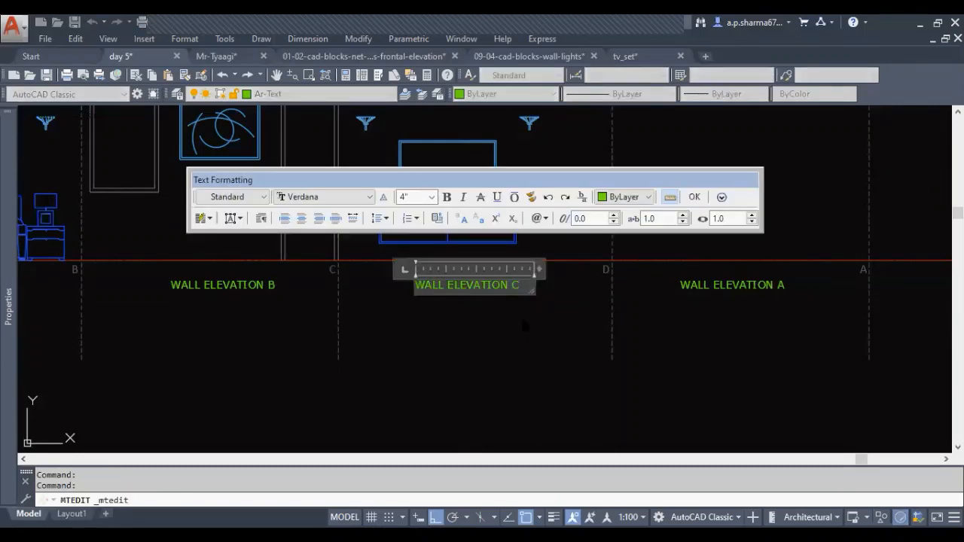
click(520, 317)
Change the label beneath the empty last elevation to WALL ELEVATION D
middle_drag(721, 319, 354, 319)
click(403, 282)
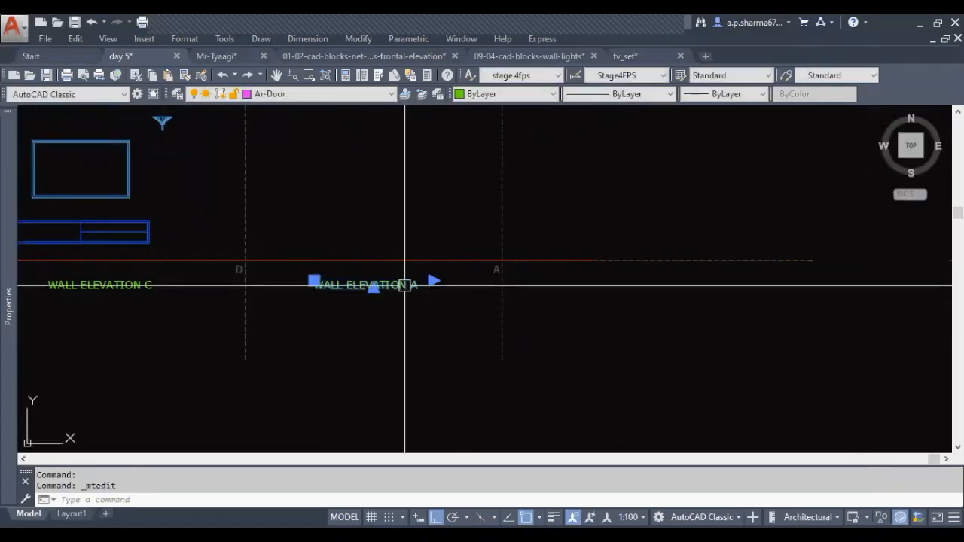
double_click(407, 284)
drag(410, 284, 416, 360)
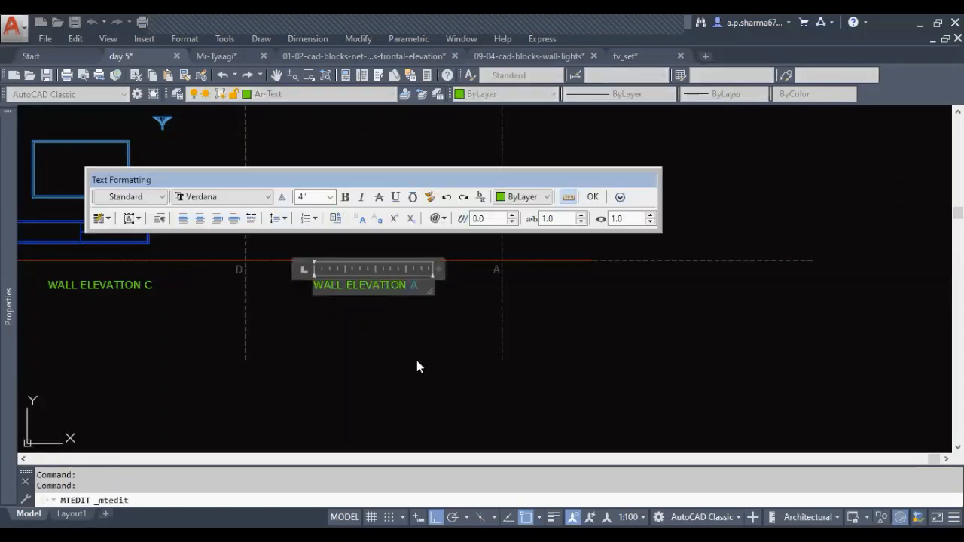
text(D)
click(416, 360)
Review the labelled elevations and examine the bedroom's wall D in the floor plan, including its wardrobe and door
scroll(369, 335, down, 4)
middle_drag(369, 334, 445, 336)
middle_drag(329, 386, 329, 396)
key(Escape)
key(Escape)
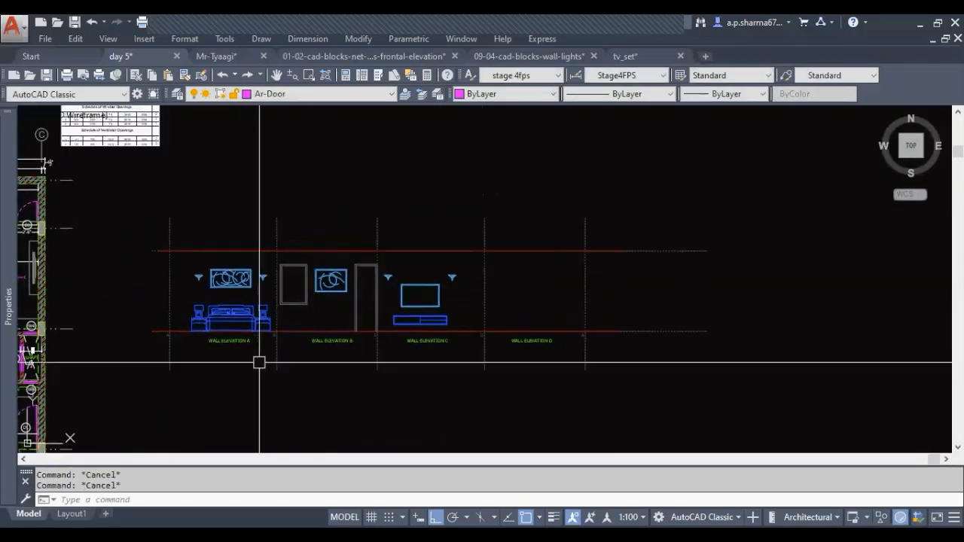
middle_drag(495, 339, 424, 333)
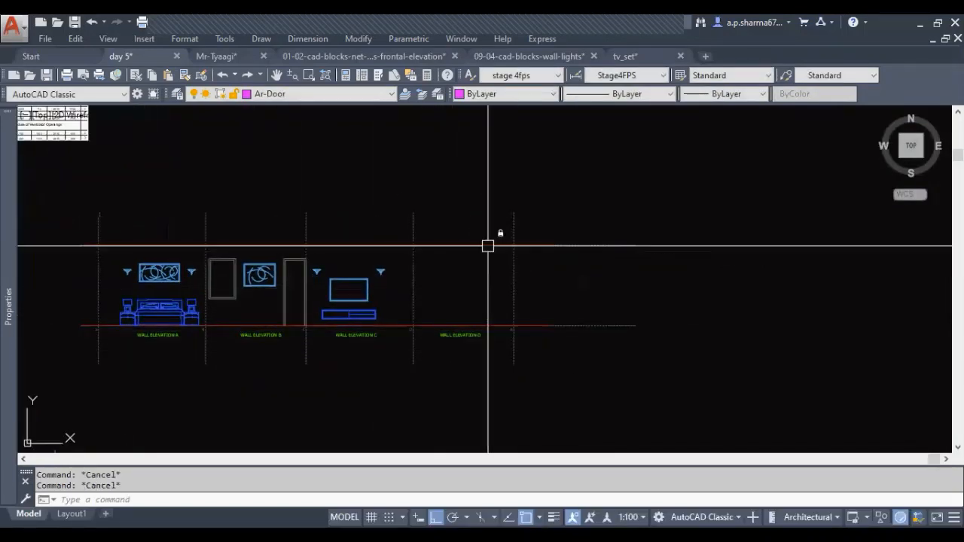
middle_drag(324, 347, 580, 346)
scroll(558, 336, up, 4)
scroll(561, 336, down, 2)
middle_drag(146, 348, 608, 350)
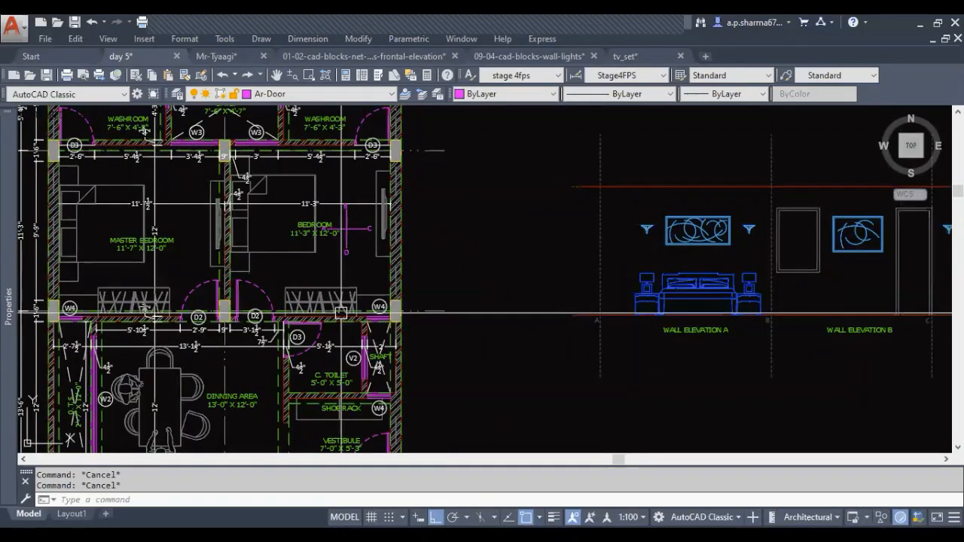
mouse_move(394, 348)
middle_down()
mouse_move(360, 377)
mouse_move(284, 378)
middle_up()
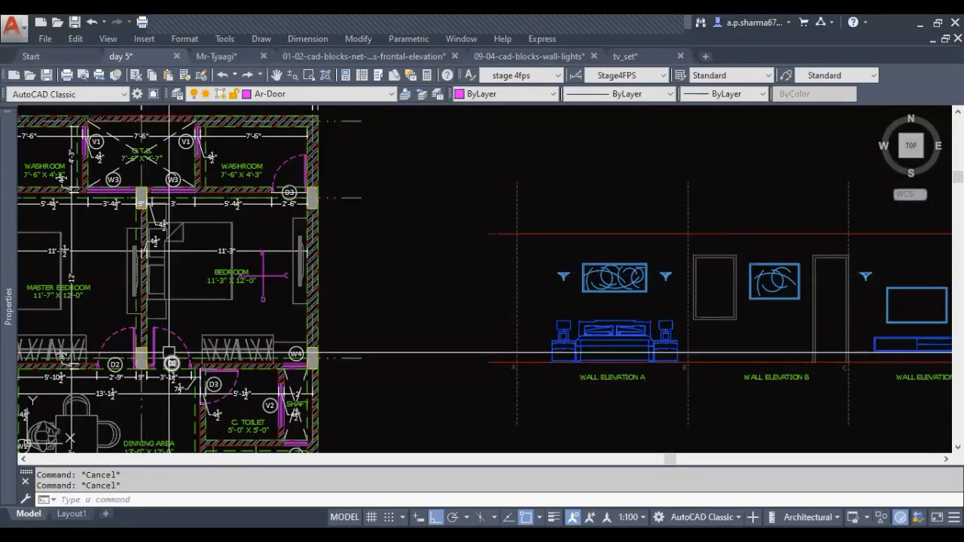
Measure the width of window W4 on the bedroom's wall D in the floor plan
middle_drag(704, 380, 297, 340)
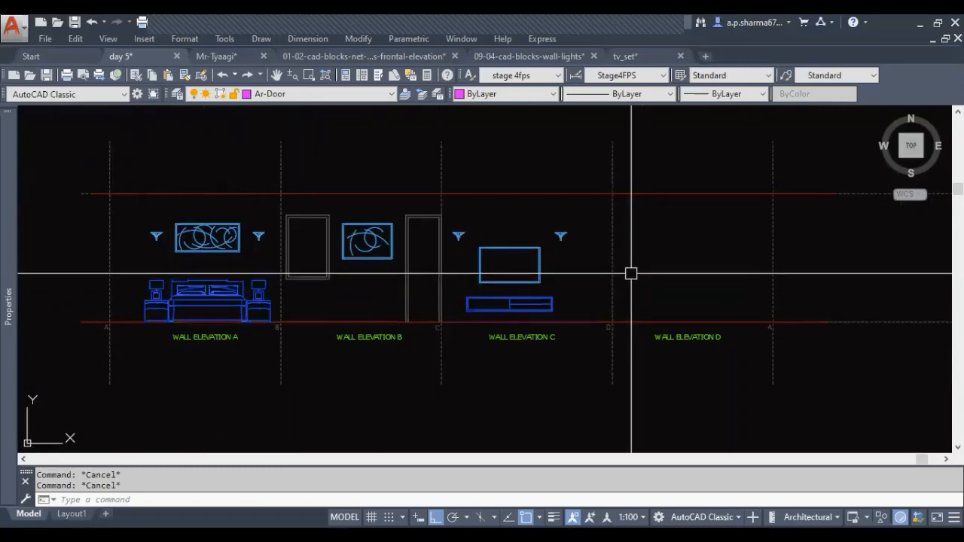
middle_drag(467, 331, 667, 311)
middle_drag(792, 318, 663, 327)
middle_drag(773, 371, 684, 366)
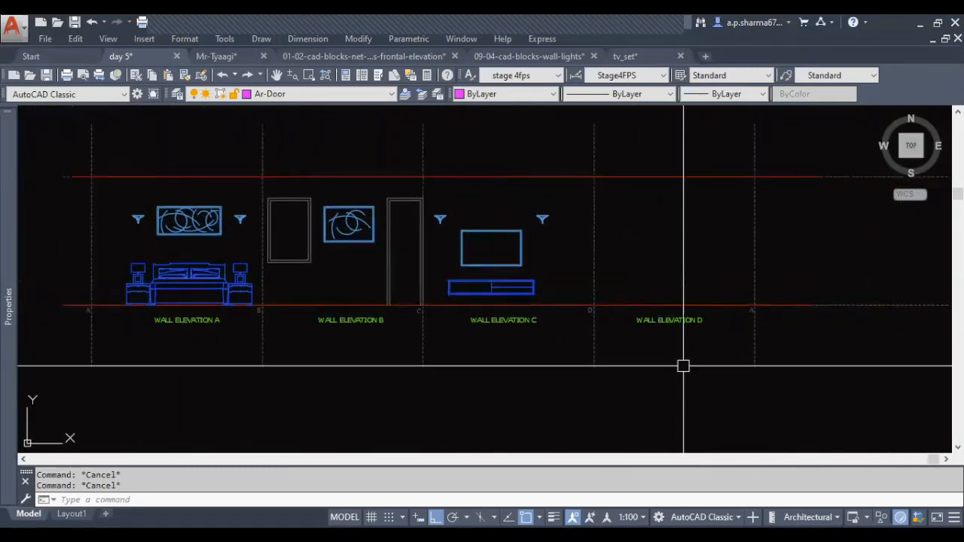
scroll(705, 288, down, 2)
middle_drag(413, 323, 686, 331)
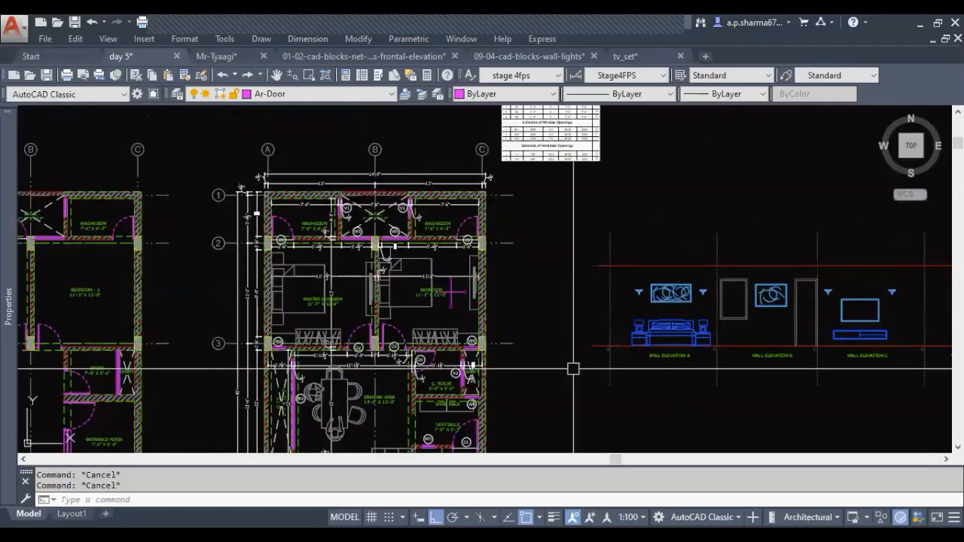
scroll(527, 370, up, 7)
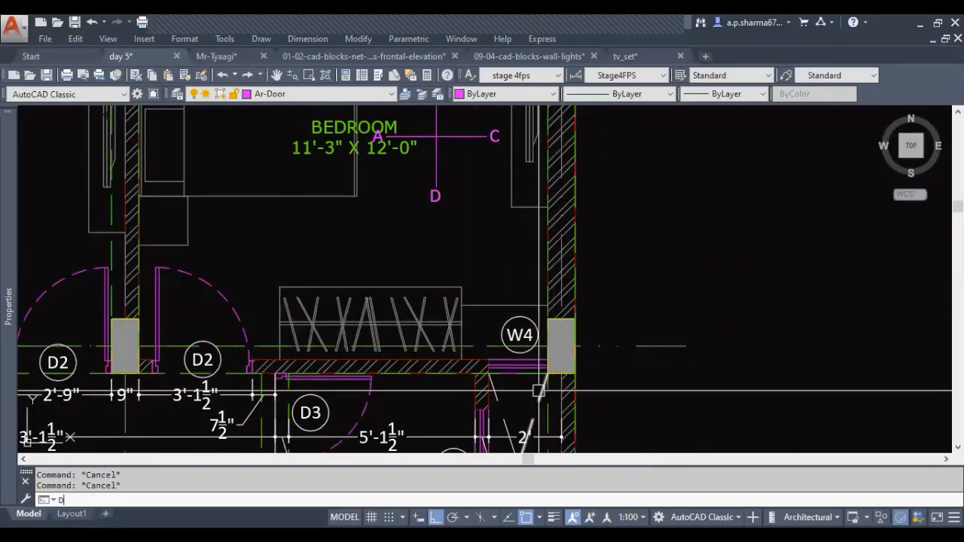
text(di)
key(Return)
click(490, 360)
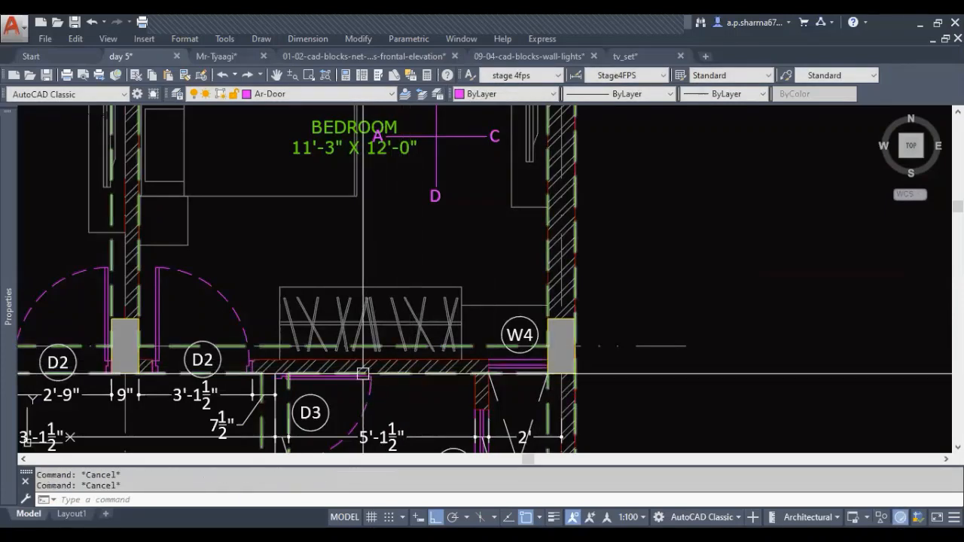
Measure the short wall piece between the column and the D2 door opening of the bedroom
middle_drag(445, 365, 481, 364)
key(Return)
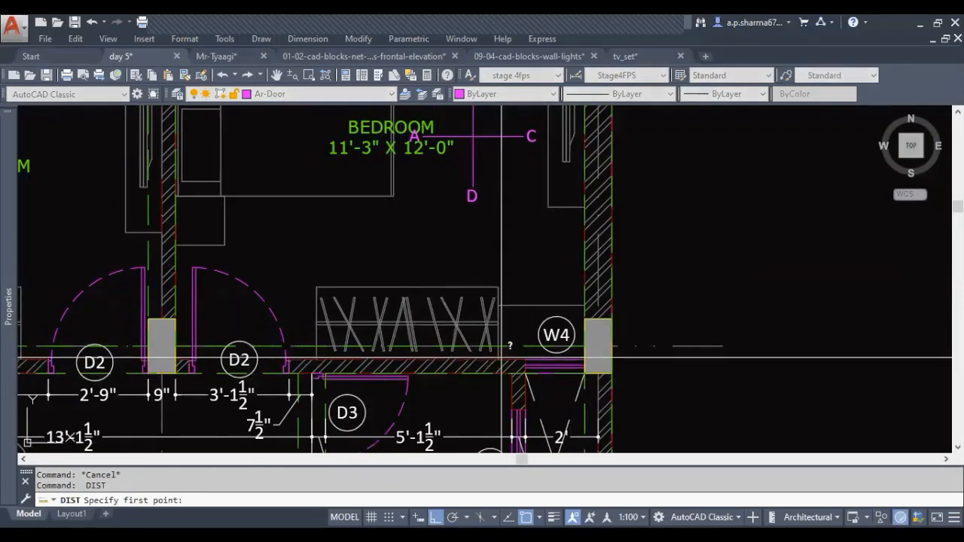
scroll(178, 360, up, 3)
click(176, 360)
click(186, 360)
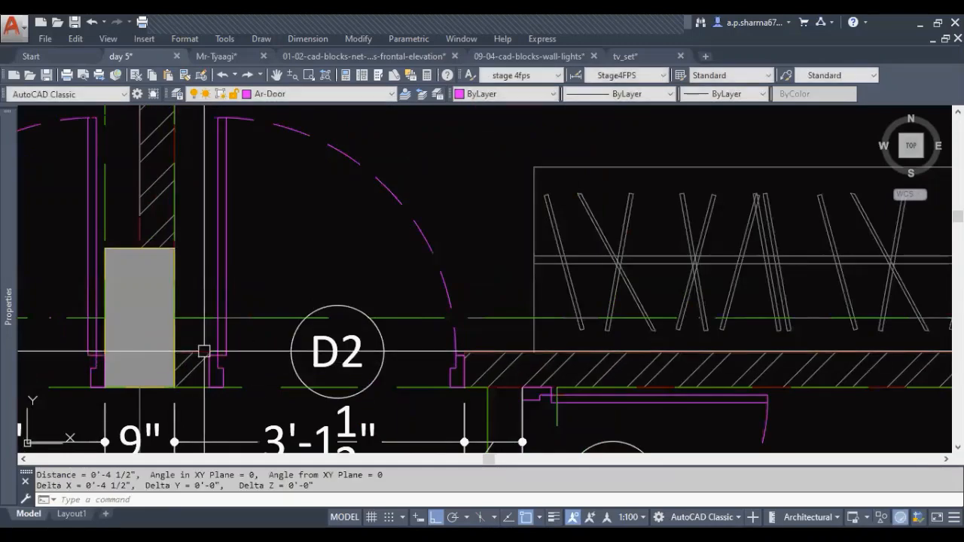
key(Escape)
Measure the clear width of the bedroom's D2 door opening in the floor plan
key(Return)
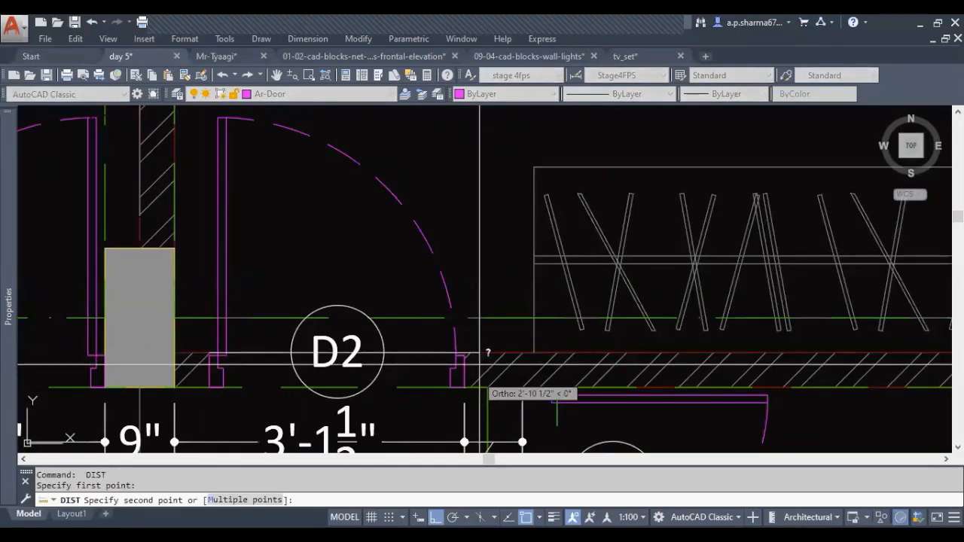
click(468, 349)
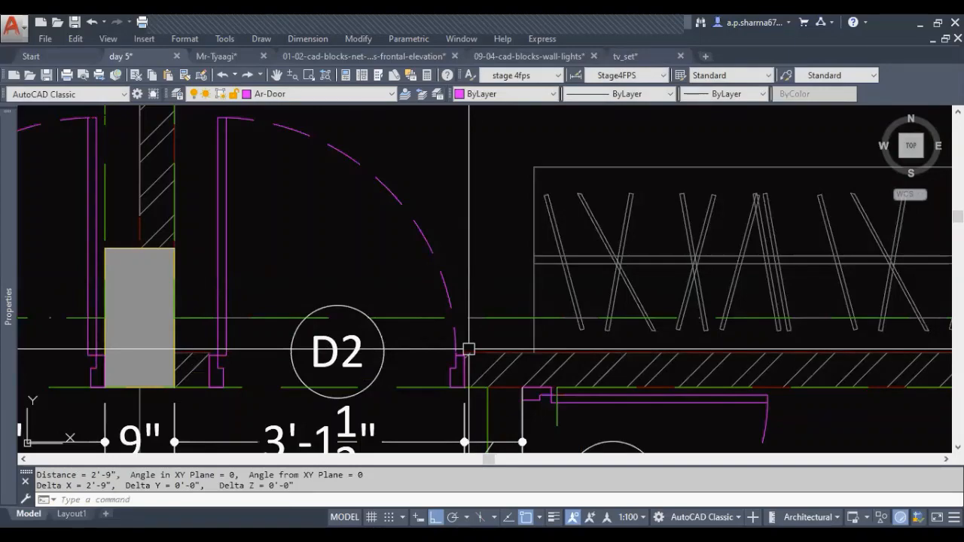
scroll(389, 354, down, 3)
scroll(452, 334, down, 3)
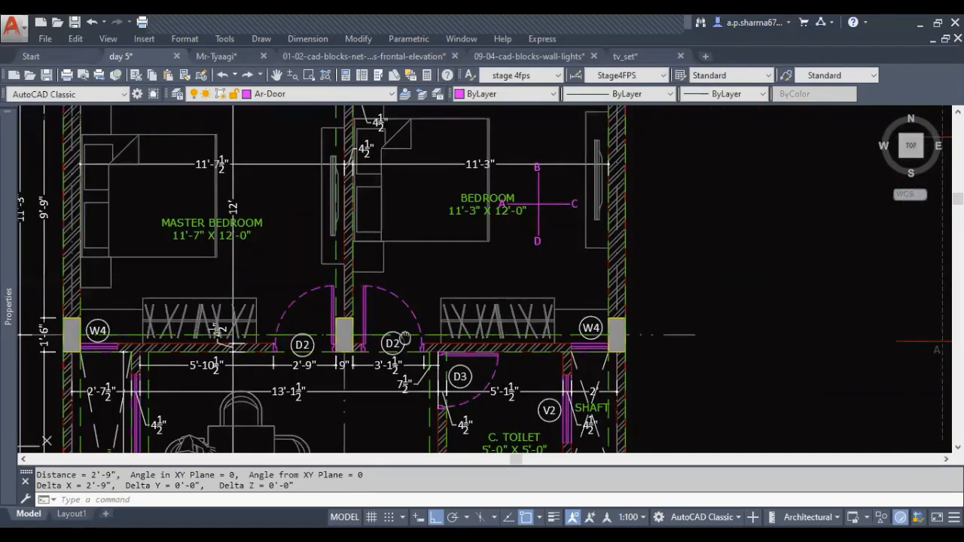
key(Escape)
Draw vertical construction lines on reference lines D and A of elevation D, from the upper level line to below the floor line
mouse_move(652, 348)
middle_down()
mouse_move(507, 359)
mouse_move(152, 355)
middle_up()
middle_drag(620, 358, 147, 352)
middle_drag(802, 338, 471, 336)
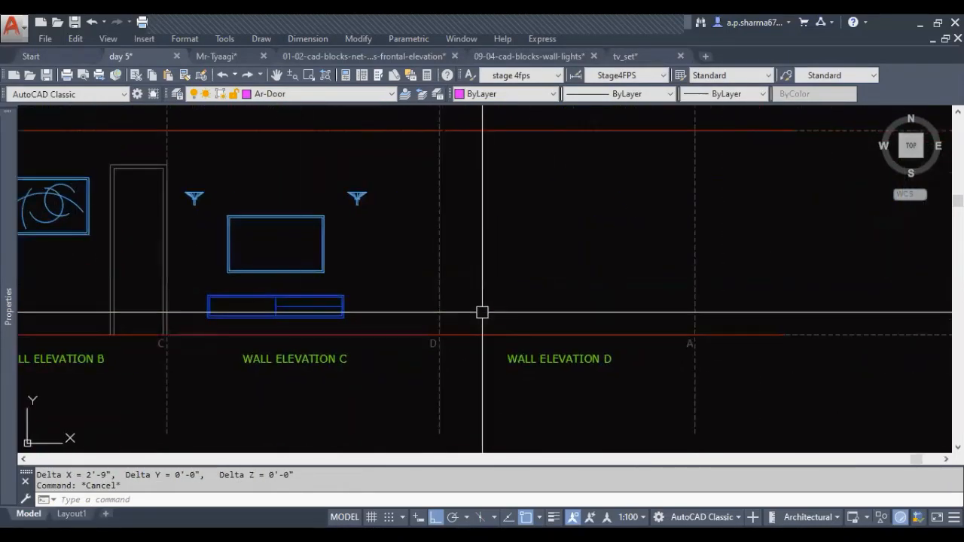
key(Return)
click(440, 130)
click(443, 384)
key(Escape)
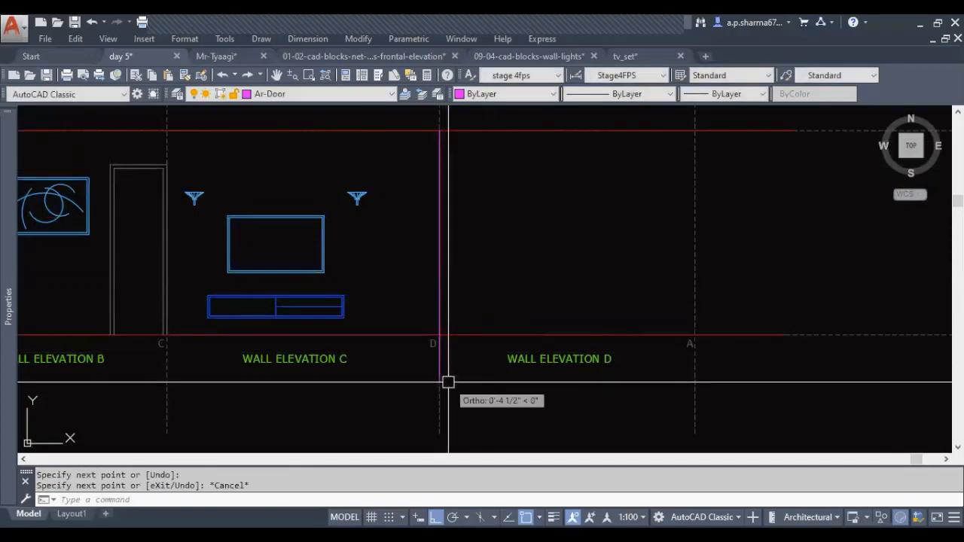
key(Return)
click(695, 129)
click(721, 379)
key(Escape)
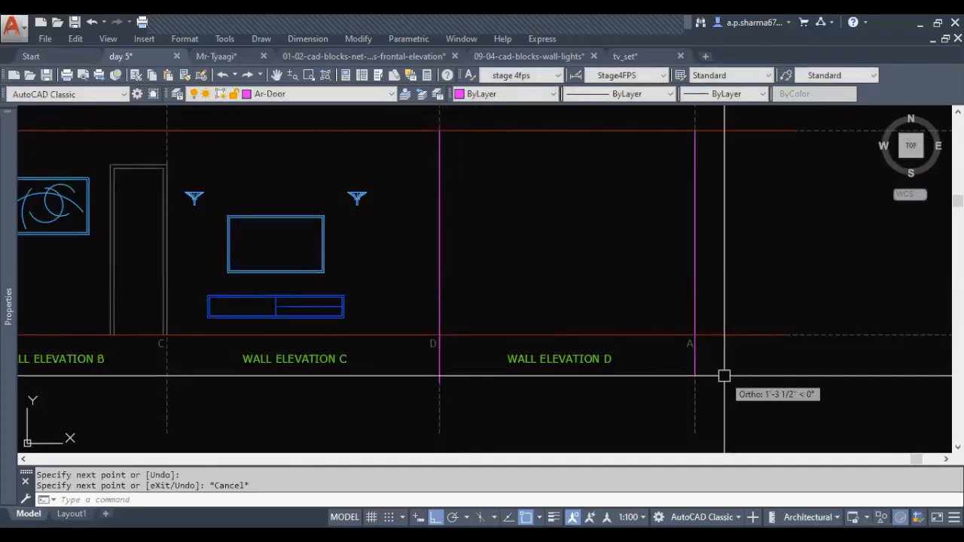
Check in the floor plan where window W4 starts relative to the column at the bedroom's corner
scroll(723, 376, down, 4)
middle_drag(141, 354, 339, 351)
scroll(338, 350, up, 6)
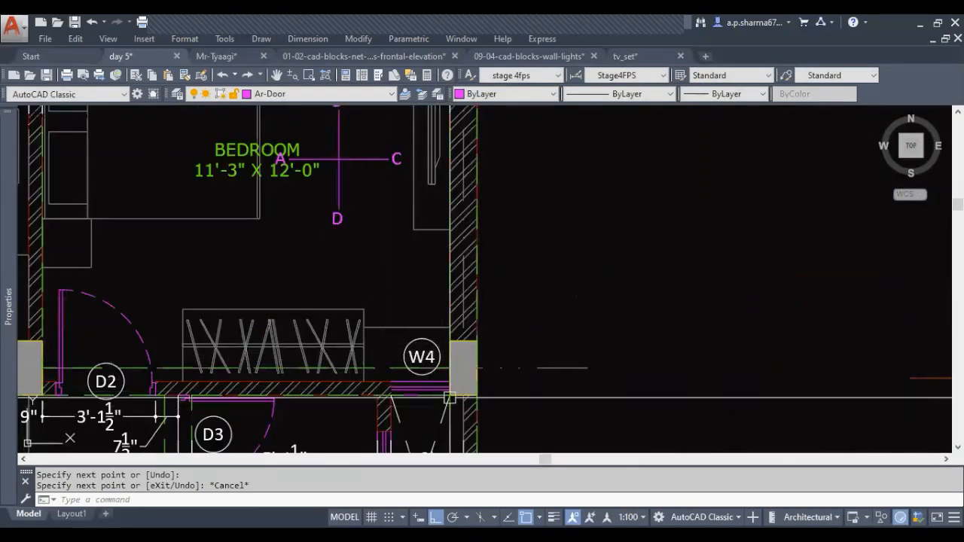
scroll(437, 397, up, 6)
key(Return)
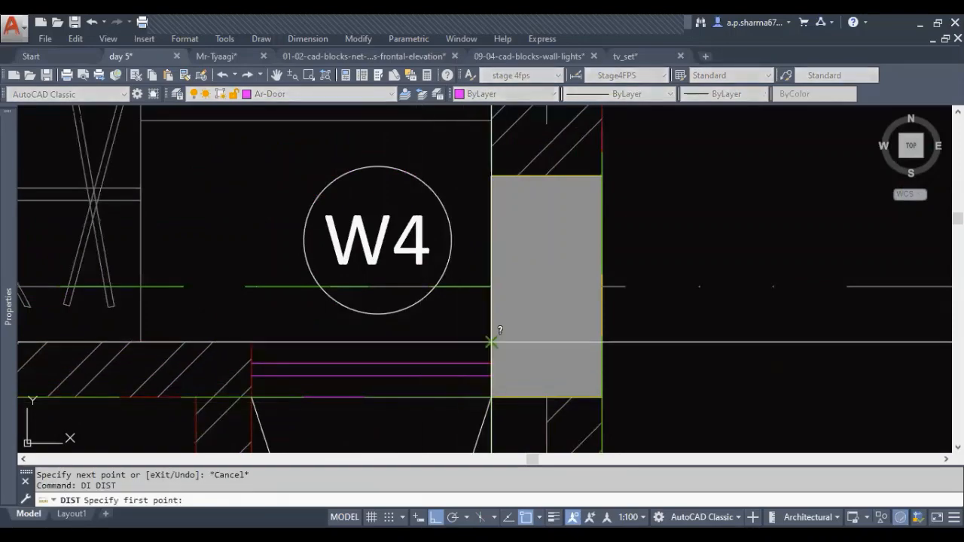
key(Escape)
Offset the construction line on reference line D by 1'-7" into elevation D to mark the window width
scroll(370, 361, down, 6)
middle_drag(632, 370, 354, 358)
scroll(355, 358, down, 6)
scroll(796, 341, up, 5)
middle_drag(795, 340, 547, 346)
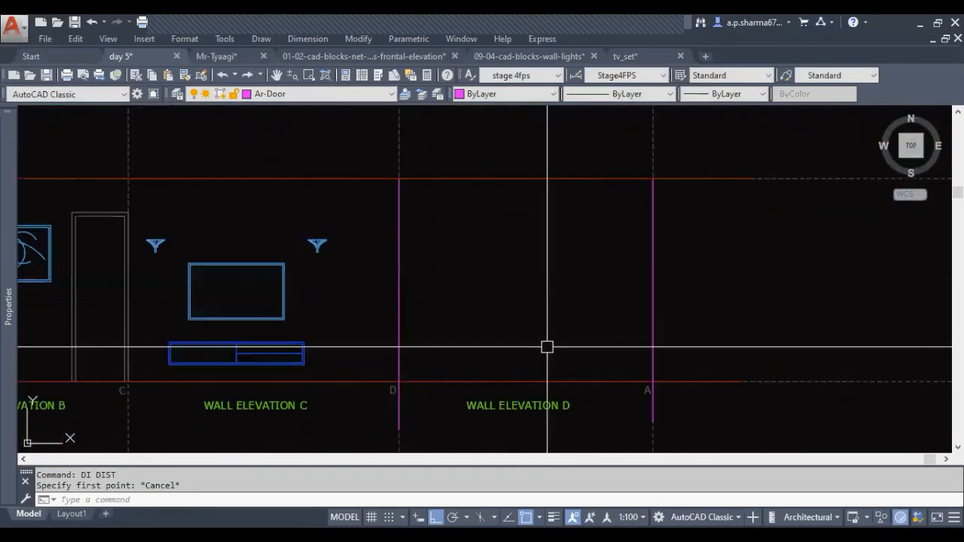
key(Escape)
key(Escape)
text(1)
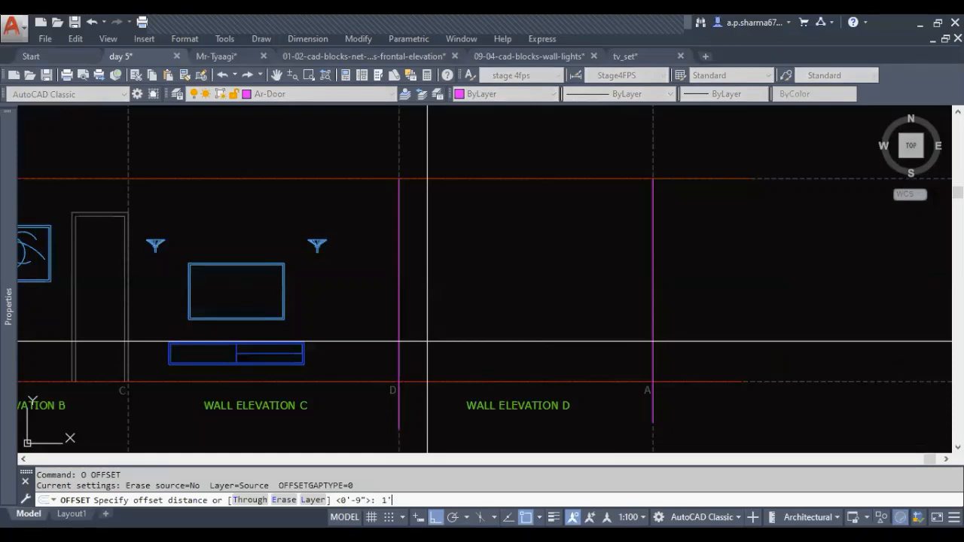
key(Return)
click(399, 325)
click(497, 324)
key(Escape)
key(Escape)
key(Escape)
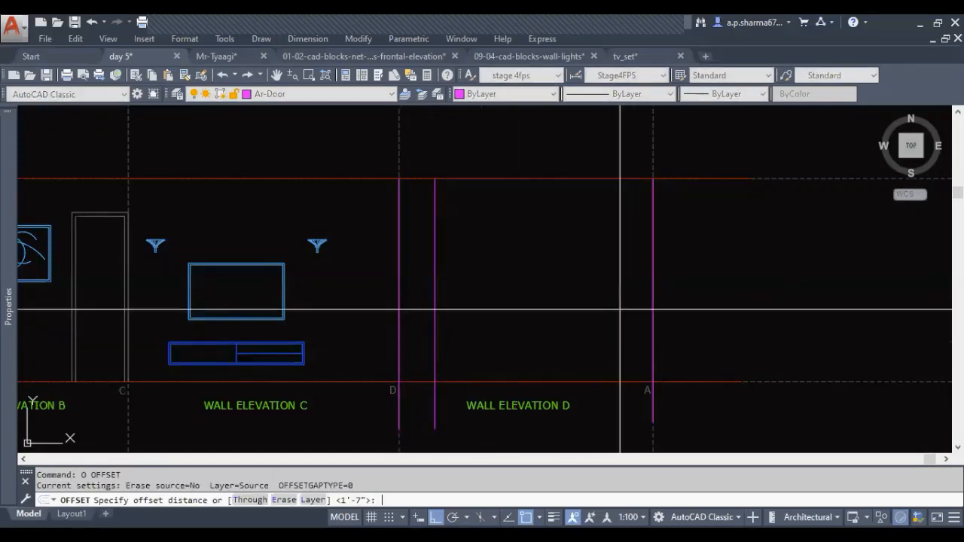
Offset the construction line on reference line A by 4.5" into elevation D for the door's wall stub
text(5)
key(Return)
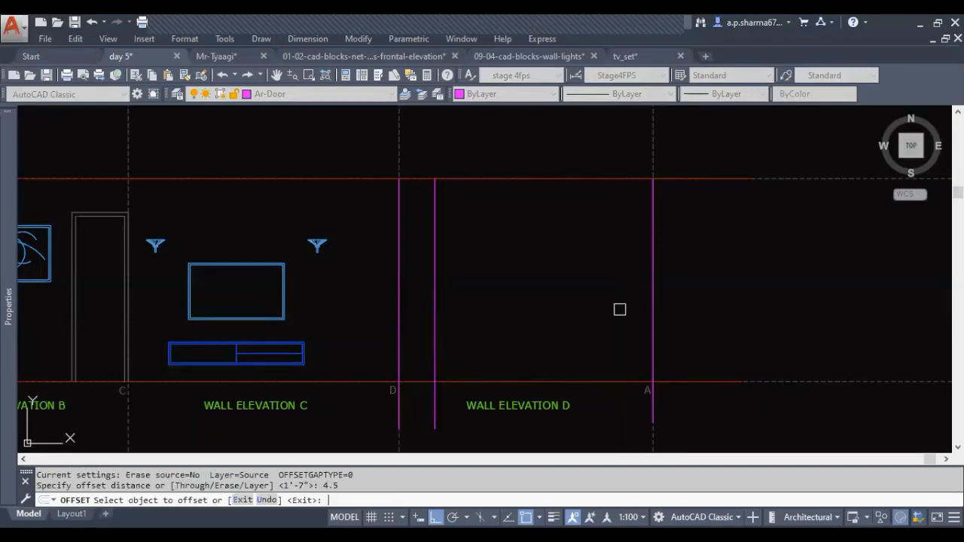
click(651, 292)
click(598, 308)
key(Escape)
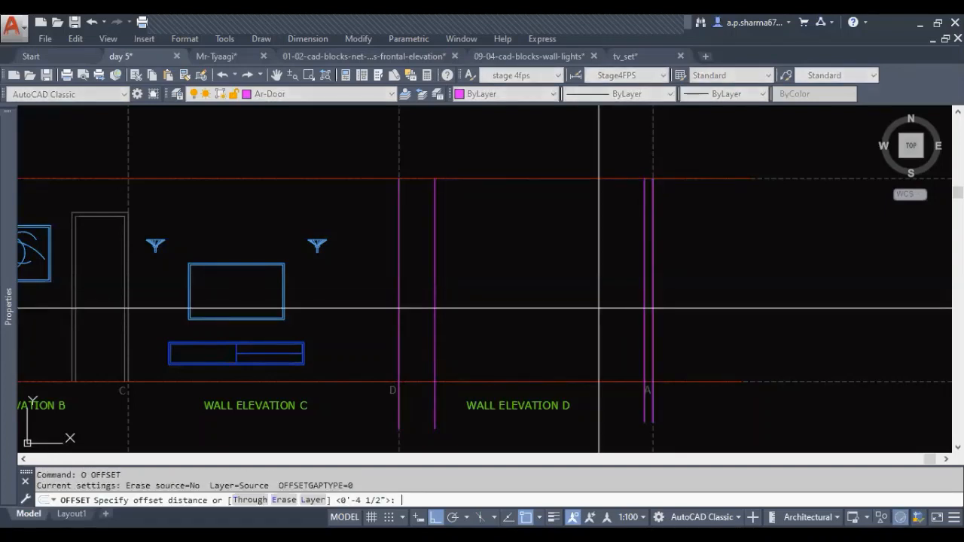
Offset the wall stub line by 2'9 further into elevation D to mark the door width
text(9)
key(Return)
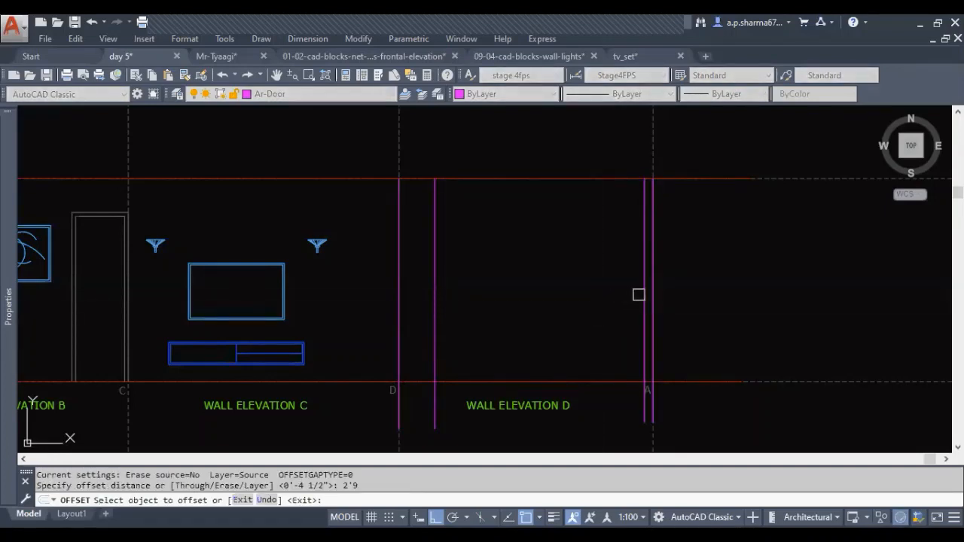
click(643, 294)
click(558, 334)
middle_drag(575, 347, 525, 347)
key(Escape)
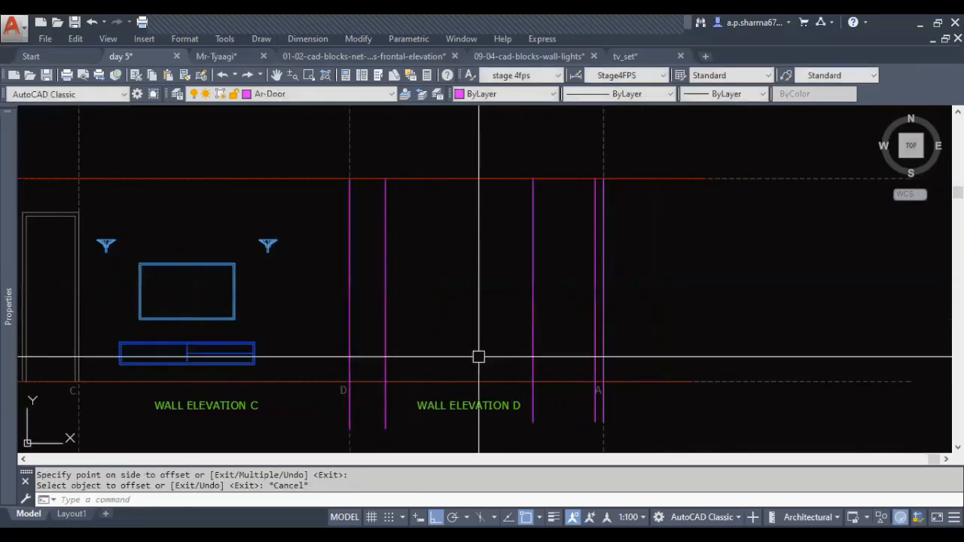
Draw a horizontal head-height line from the top corner of elevation B's door across elevation D
middle_drag(467, 359, 529, 355)
key(Escape)
key(Return)
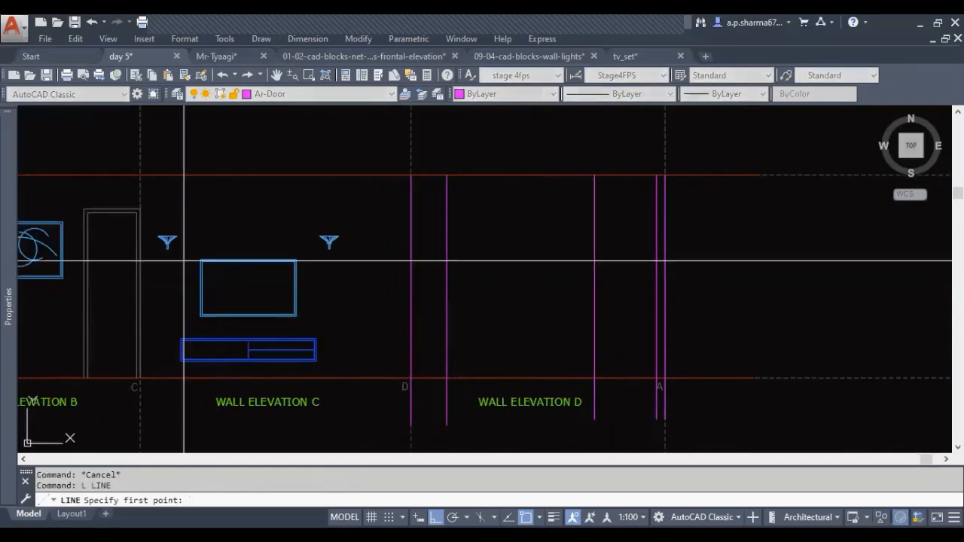
click(140, 209)
click(743, 209)
key(Escape)
Draw a horizontal sill line from the lower corner of elevation B's window across elevation D
middle_drag(383, 389, 505, 390)
key(Return)
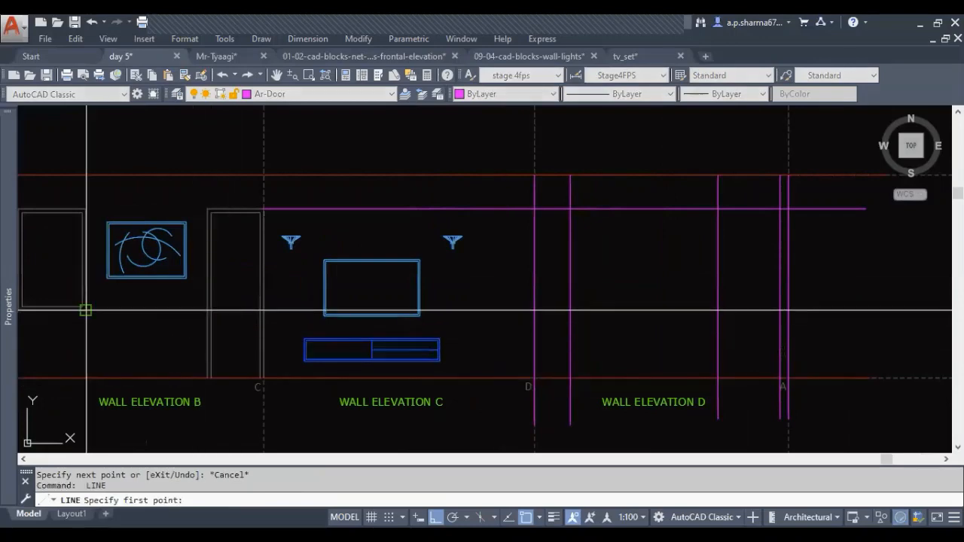
click(85, 309)
middle_drag(625, 355, 452, 344)
click(733, 340)
key(Escape)
key(Escape)
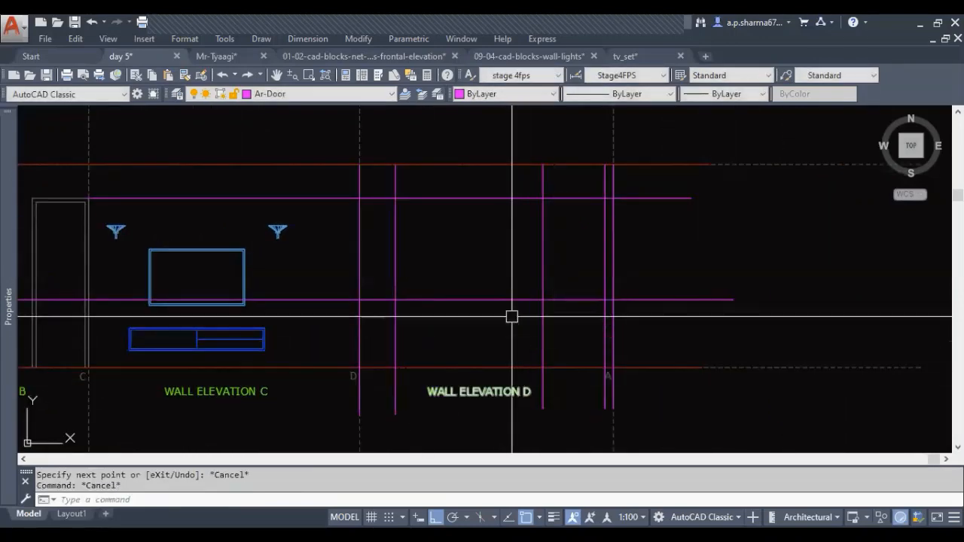
Draw the window rectangle beside reference line D, between the head-height and sill construction lines
middle_drag(512, 316, 472, 354)
middle_drag(357, 328, 407, 327)
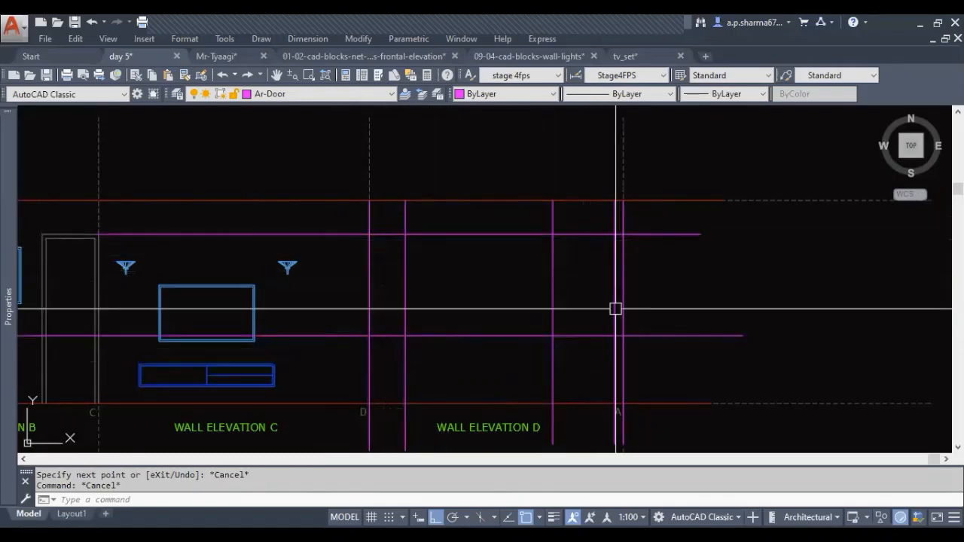
text(C)
key(Return)
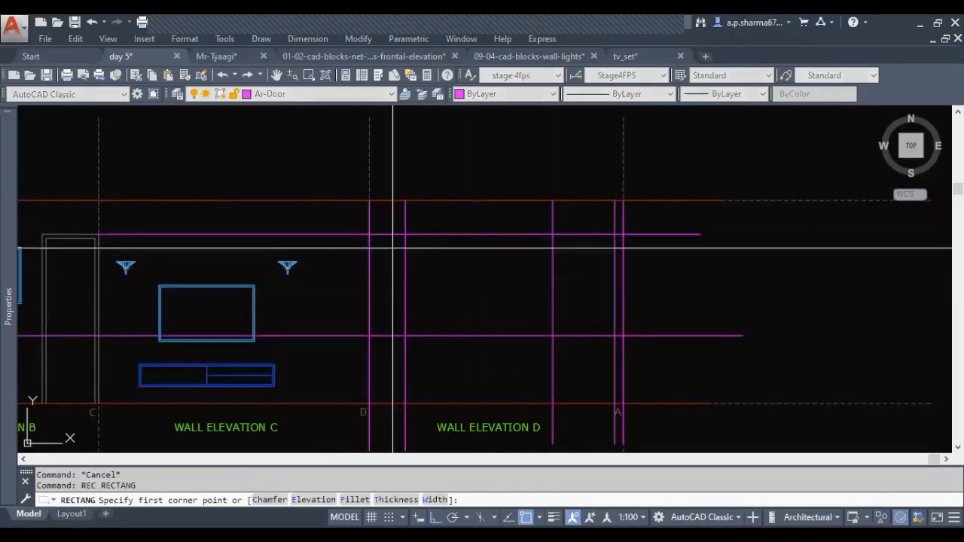
key(Escape)
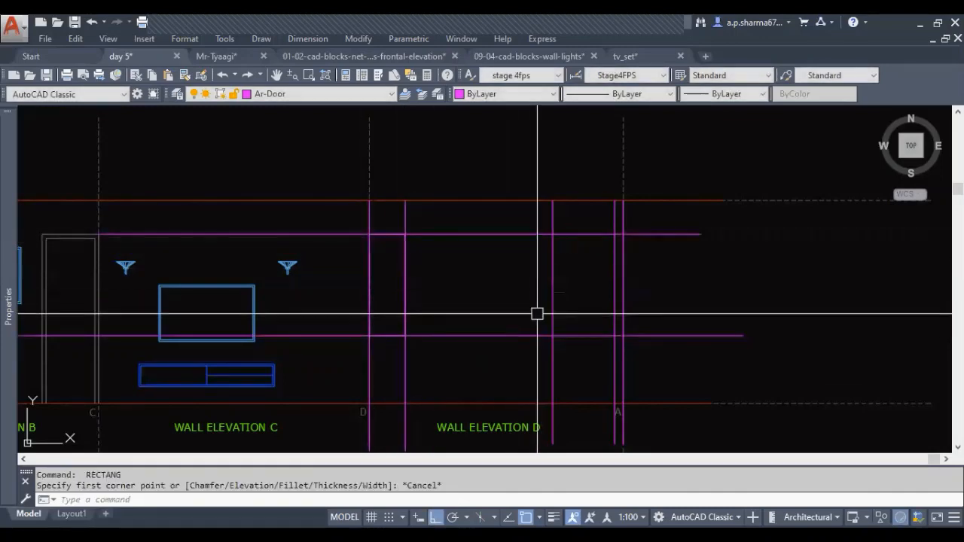
Trace the door outline with a polyline in elevation D, from the floor line up to the head-height line and back down
text(PL)
key(Return)
click(553, 404)
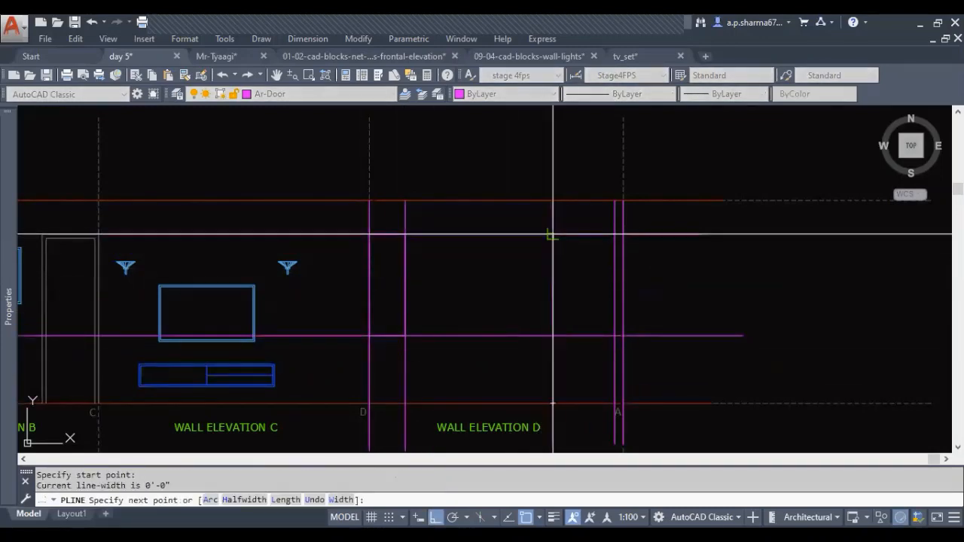
click(615, 234)
key(Escape)
key(Escape)
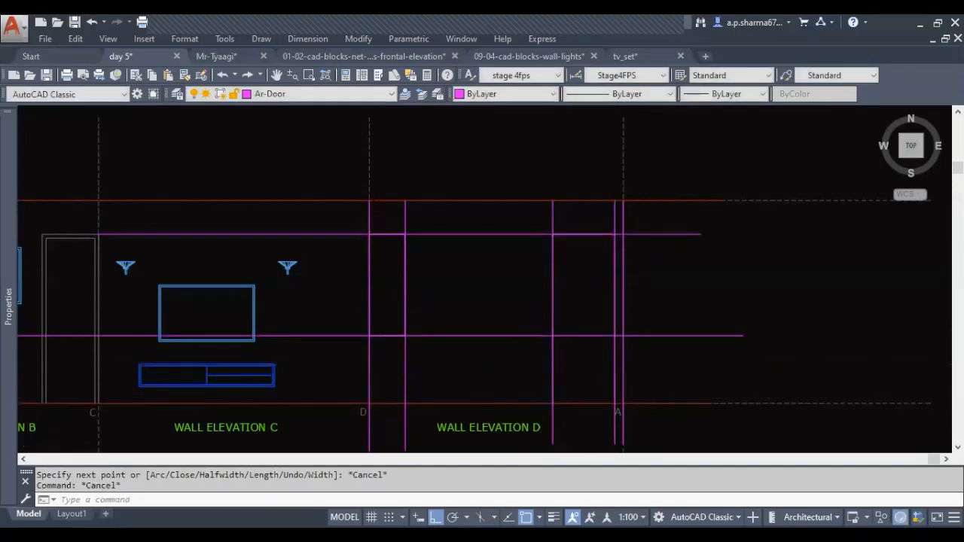
Erase the horizontal and vertical construction lines across elevation D, keeping the window and door outlines
scroll(585, 394, down, 2)
click(614, 311)
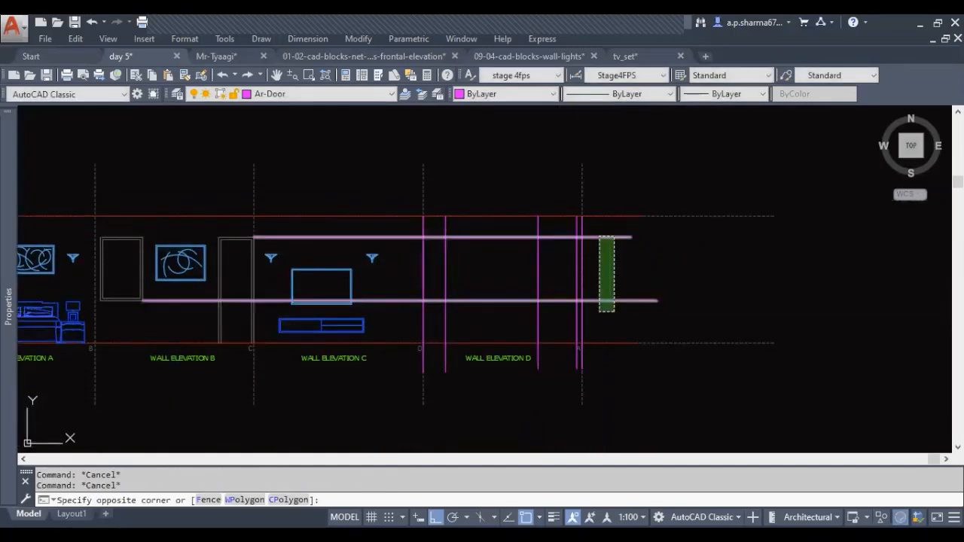
click(583, 221)
click(576, 219)
click(619, 224)
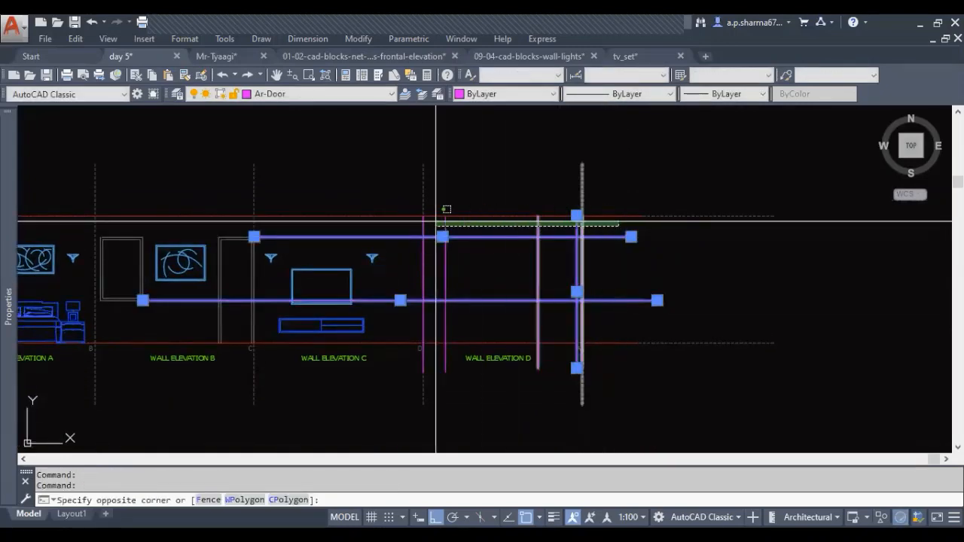
click(405, 223)
scroll(568, 326, up, 4)
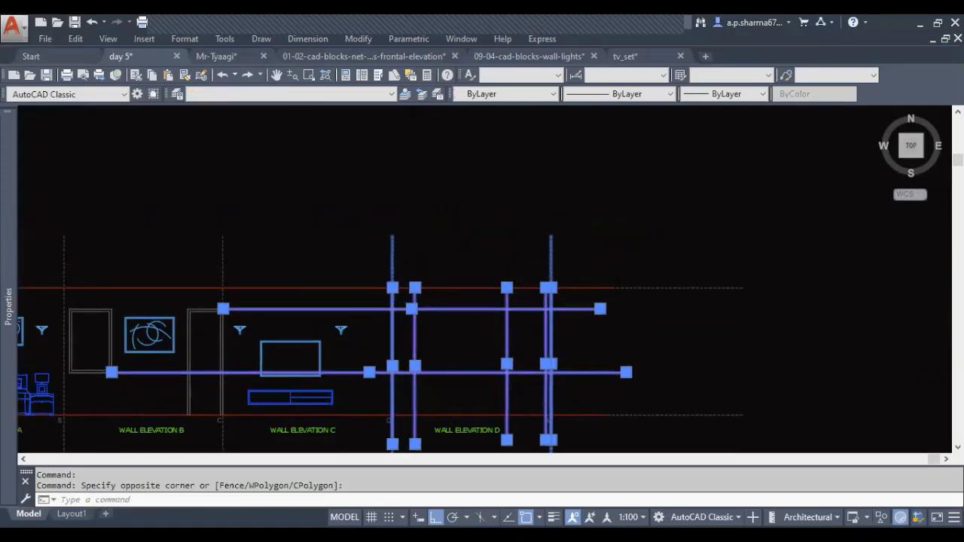
scroll(455, 254, down, 4)
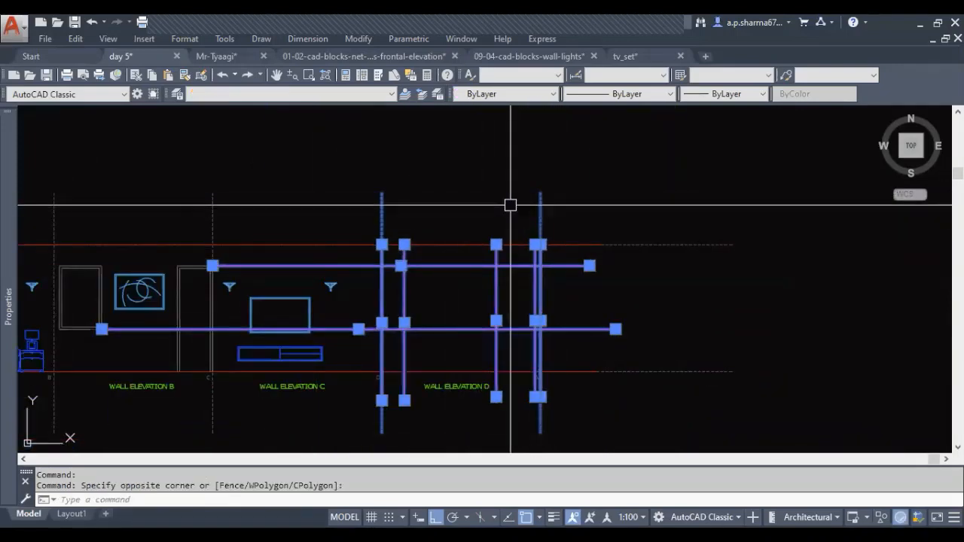
text(e)
key(Return)
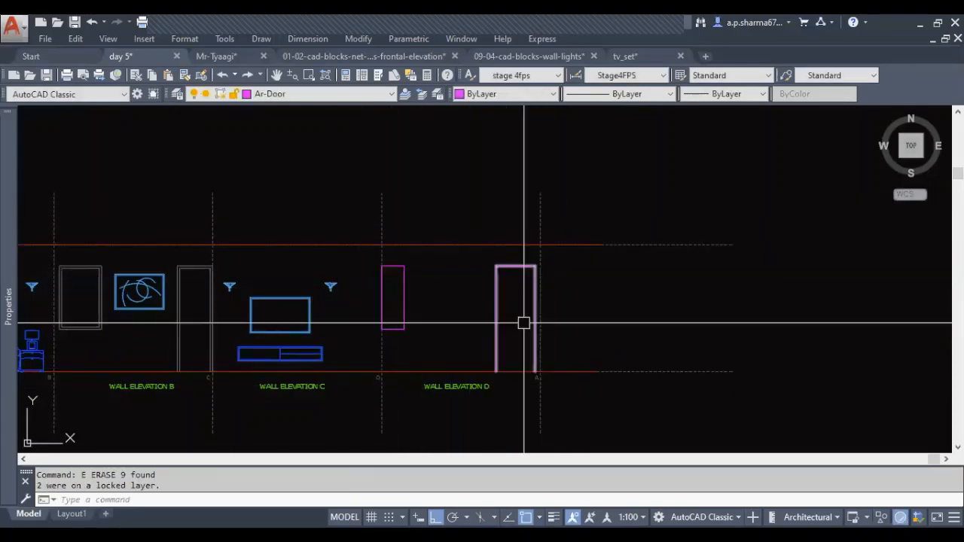
Offset elevation D's window and door outlines 2 inches inward to form their frames
scroll(410, 311, up, 2)
key(Escape)
key(Escape)
text(o)
key(Return)
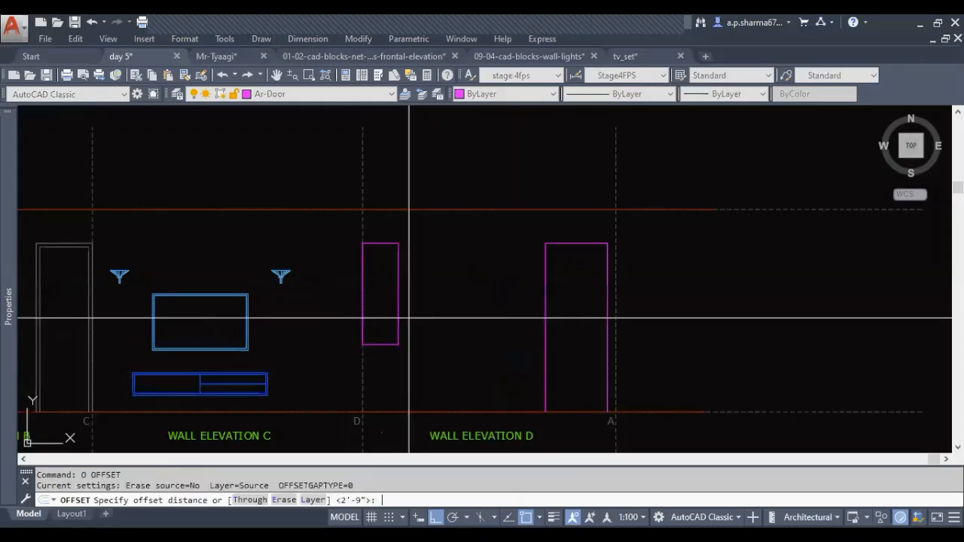
text(2)
key(Return)
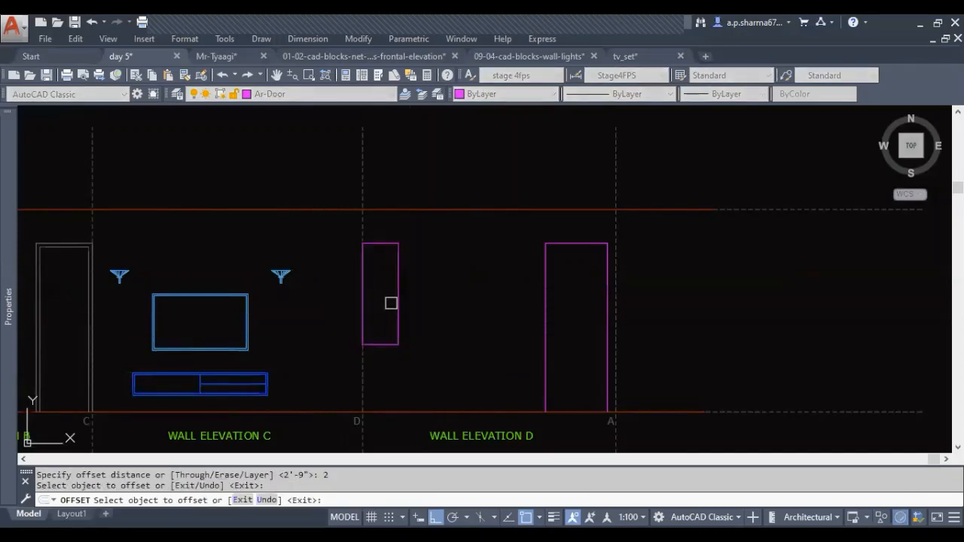
click(393, 302)
click(388, 302)
click(550, 279)
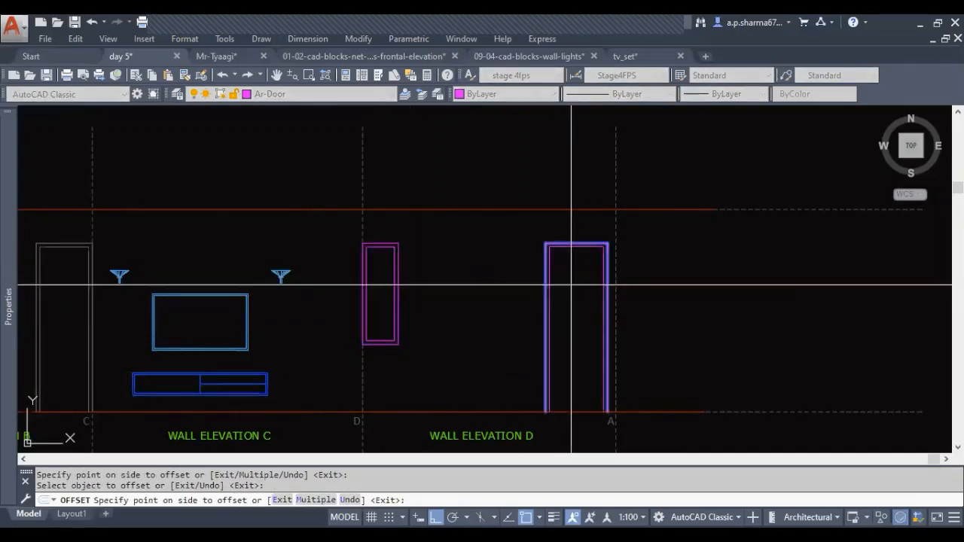
click(570, 284)
scroll(570, 294, down, 4)
key(Escape)
key(Escape)
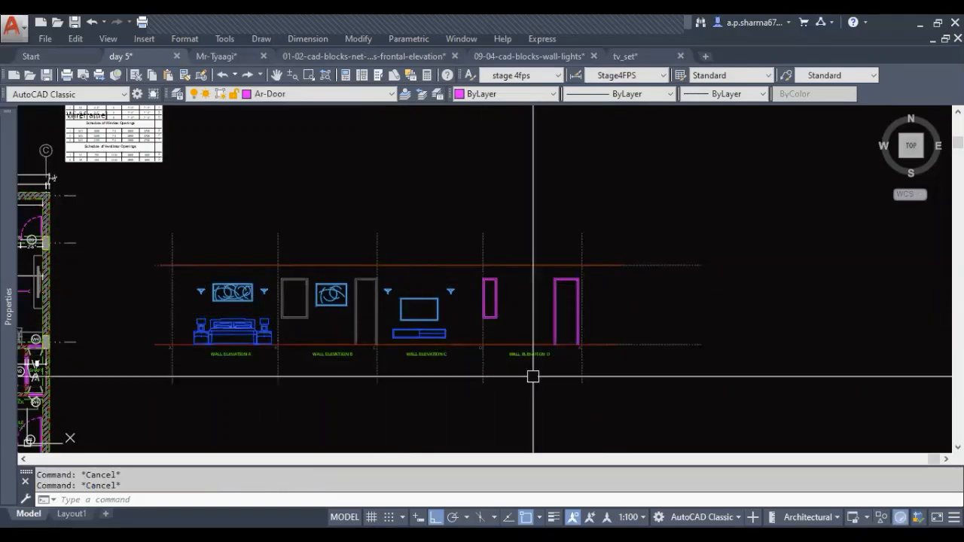
scroll(505, 309, up, 2)
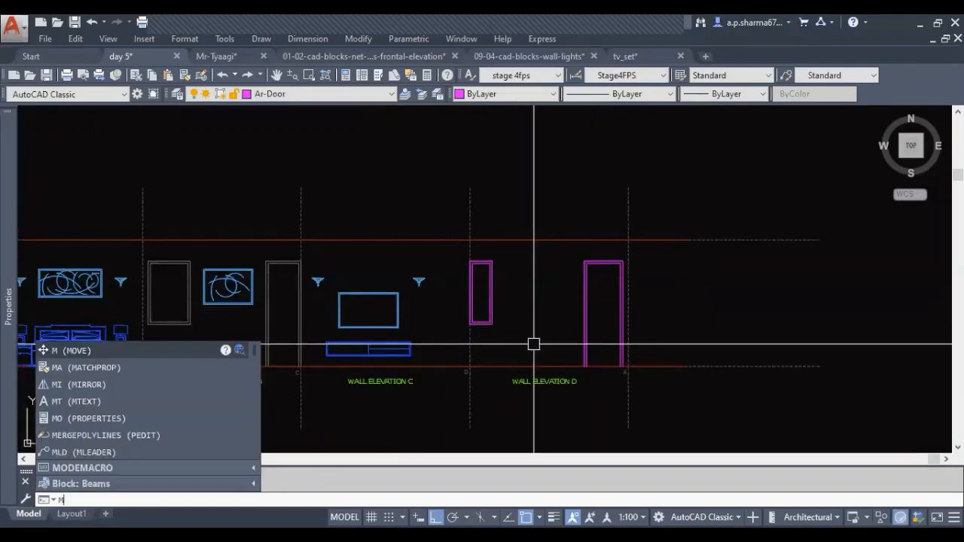
key(Return)
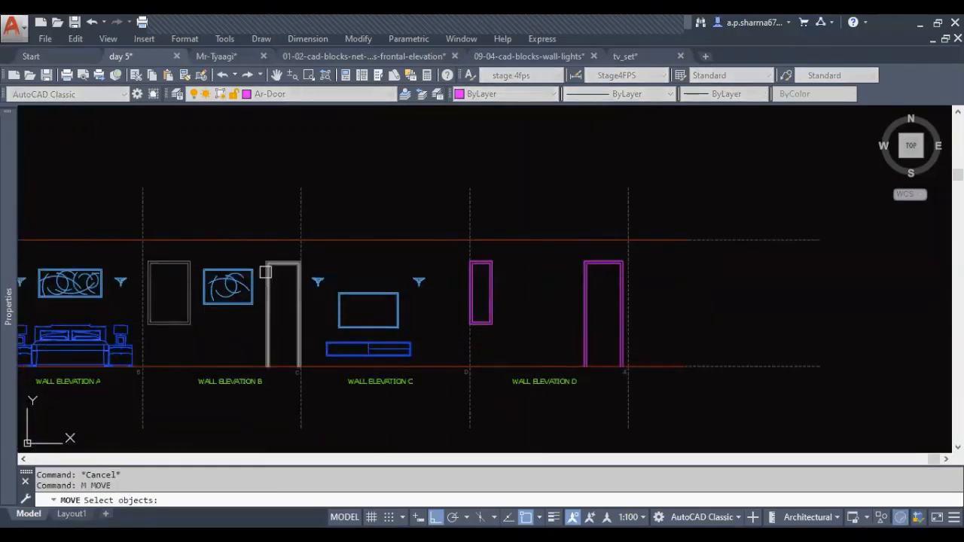
click(536, 323)
click(484, 291)
key(Escape)
key(Escape)
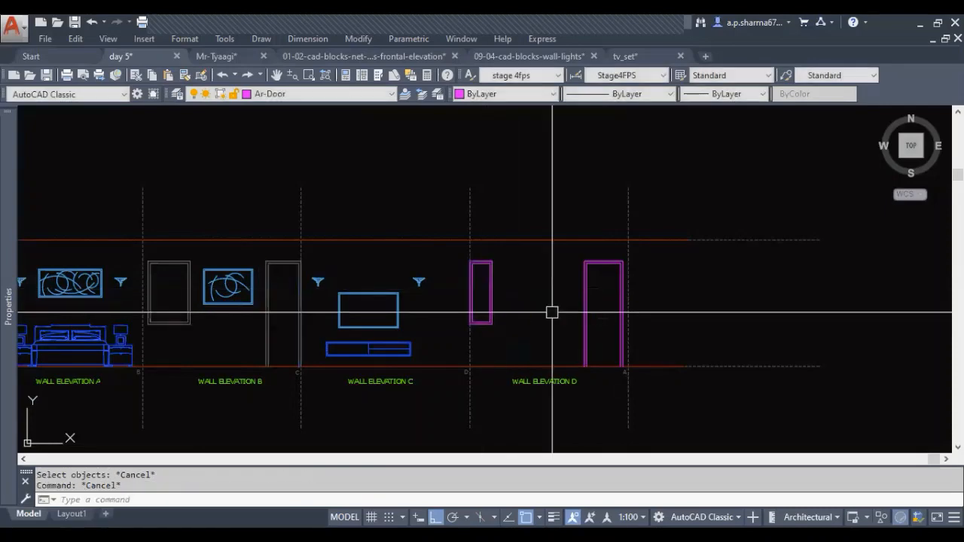
Match elevation D's window outlines and inner door outline to the properties of elevation B's door
text(MA)
key(Return)
click(268, 280)
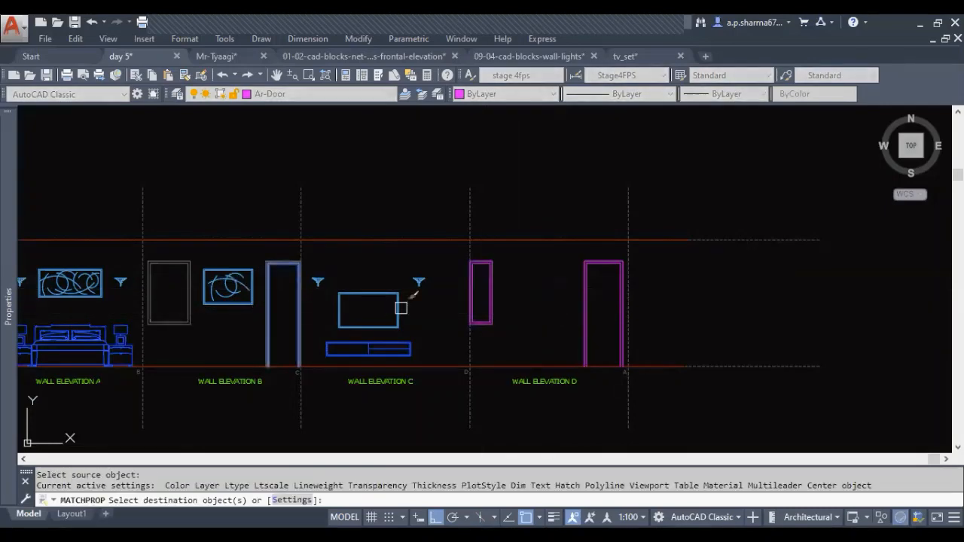
click(489, 298)
click(595, 323)
click(562, 297)
key(Escape)
key(Escape)
key(Escape)
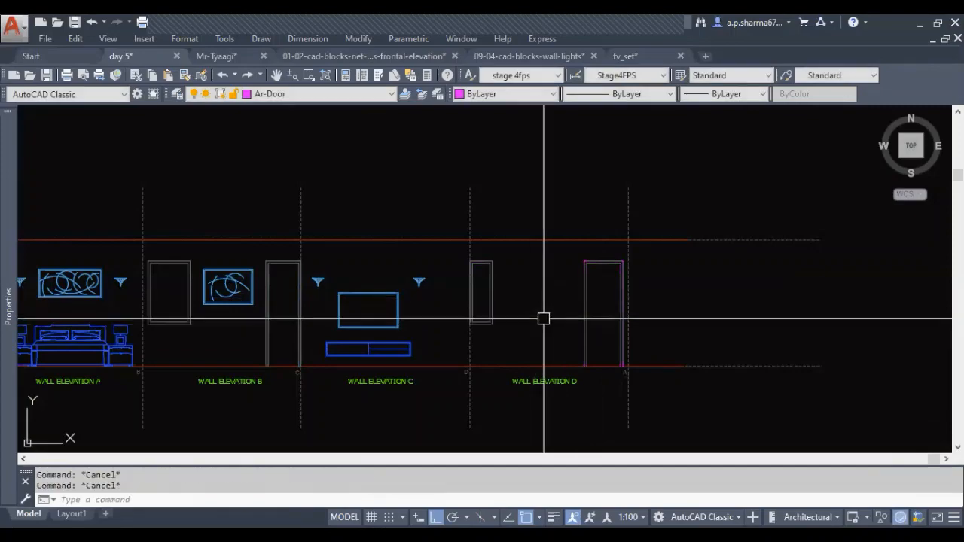
Measure the gap between window W4 and the wardrobe on the bedroom floor plan's wall D
scroll(543, 319, down, 2)
middle_drag(544, 319, 699, 322)
middle_drag(248, 337, 399, 339)
scroll(319, 297, up, 2)
mouse_move(319, 297)
middle_down()
mouse_move(308, 226)
mouse_move(518, 230)
middle_up()
scroll(576, 380, up, 2)
middle_drag(575, 380, 569, 389)
middle_drag(551, 355, 504, 357)
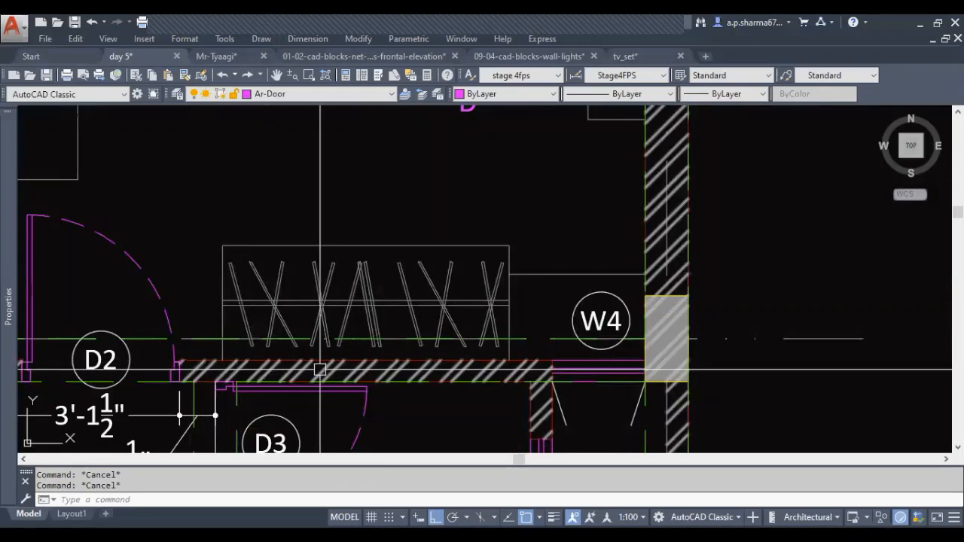
text(DI)
key(Return)
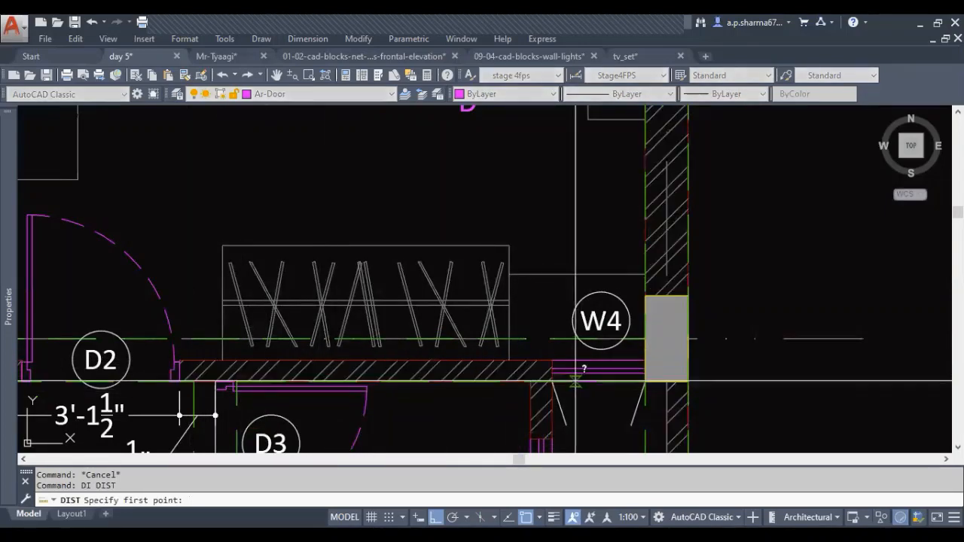
click(529, 361)
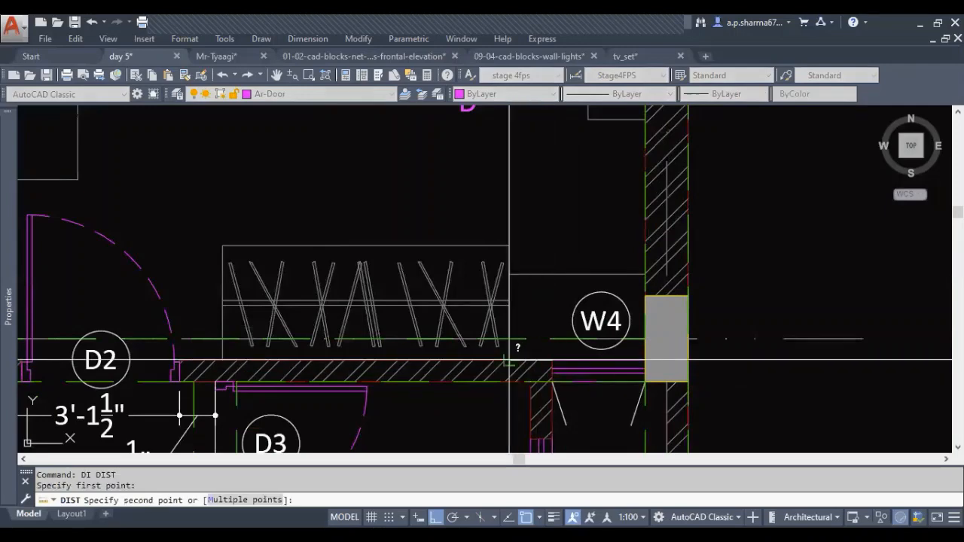
click(509, 361)
key(Escape)
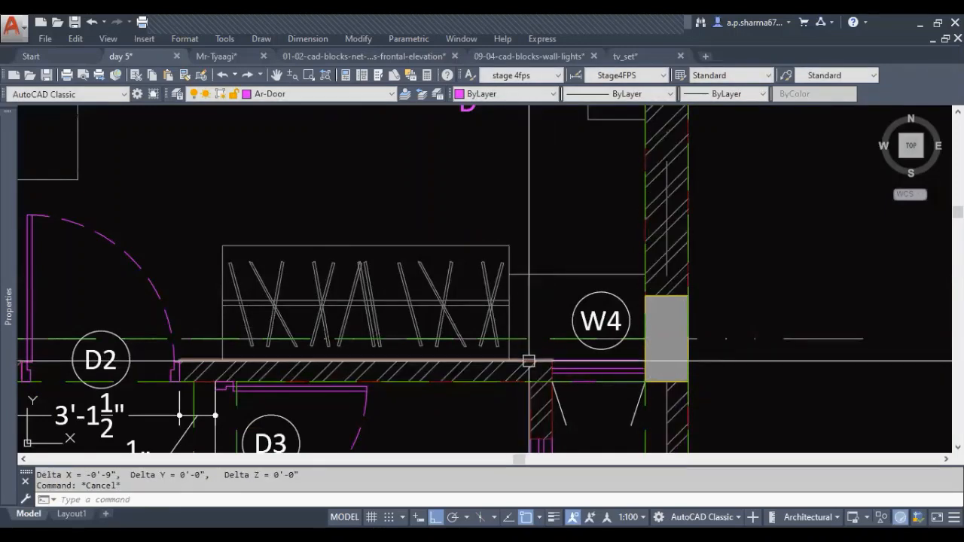
Measure the gap between the wardrobe and door D2 on the floor plan, and check the wardrobe end near window W4
middle_drag(479, 362, 540, 365)
key(Return)
click(262, 362)
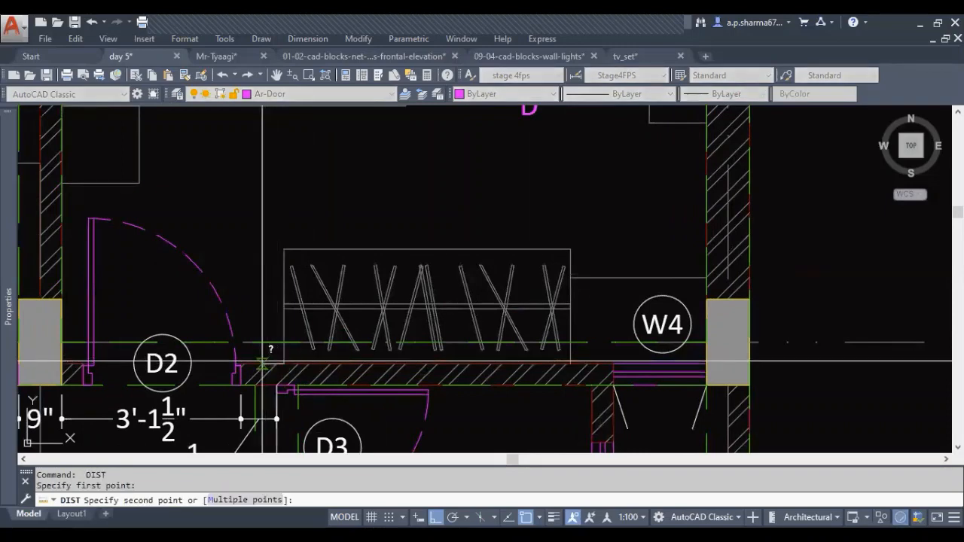
click(238, 363)
key(Escape)
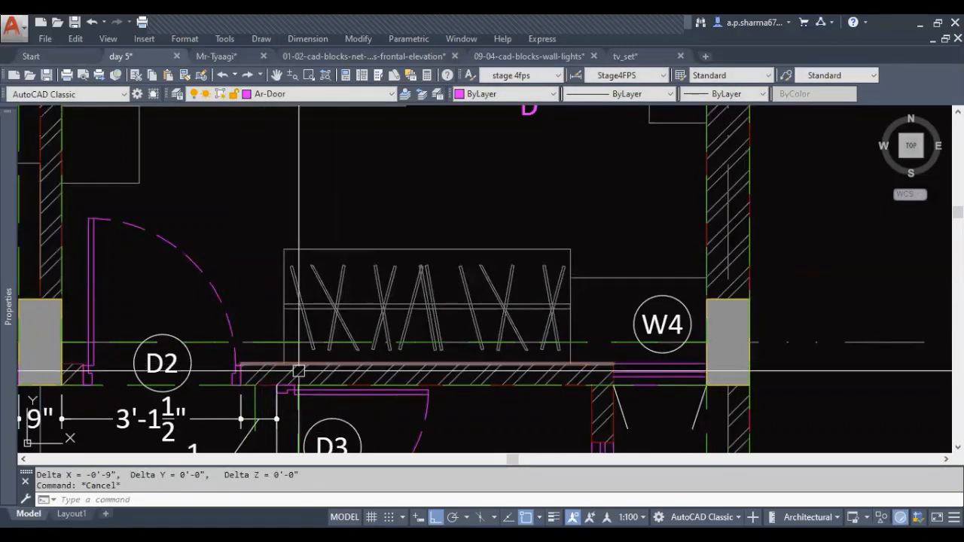
key(Escape)
middle_drag(441, 349, 333, 349)
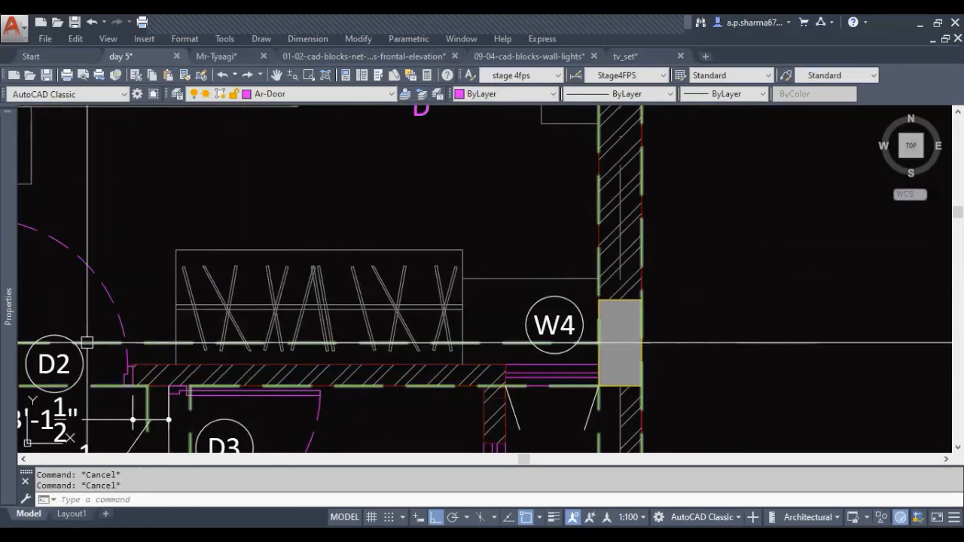
middle_drag(431, 361, 396, 355)
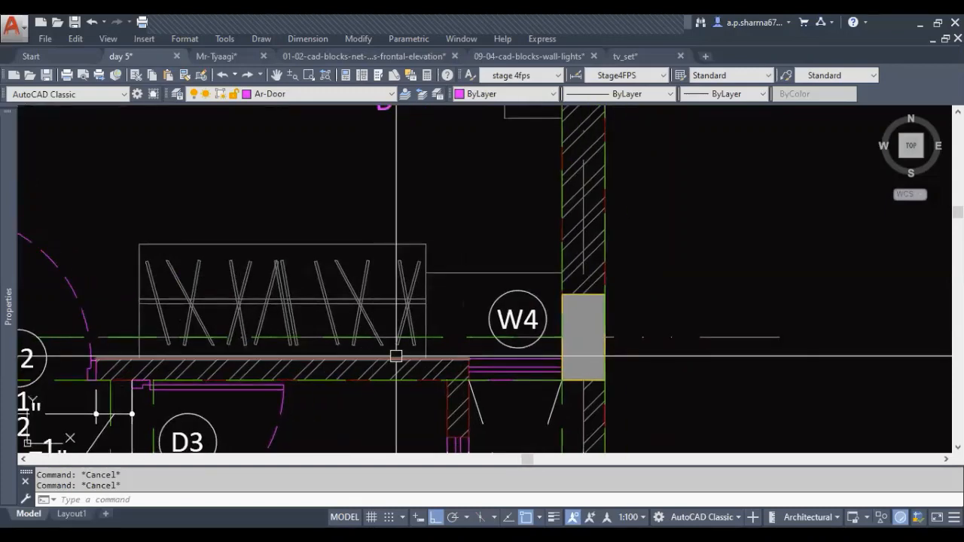
scroll(504, 332, up, 2)
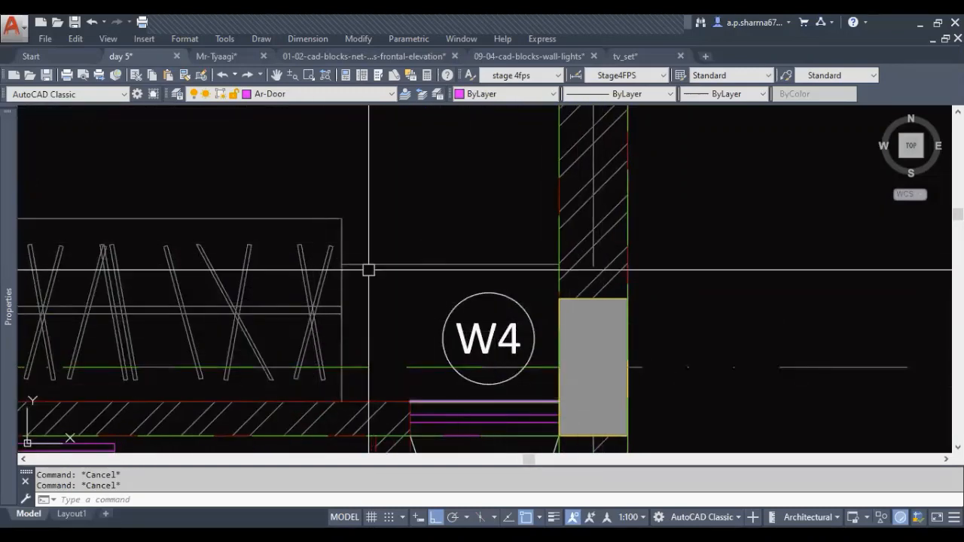
Draw vertical lines in elevation D from the facing upper corners of the window and door down past the floor line
scroll(322, 280, down, 6)
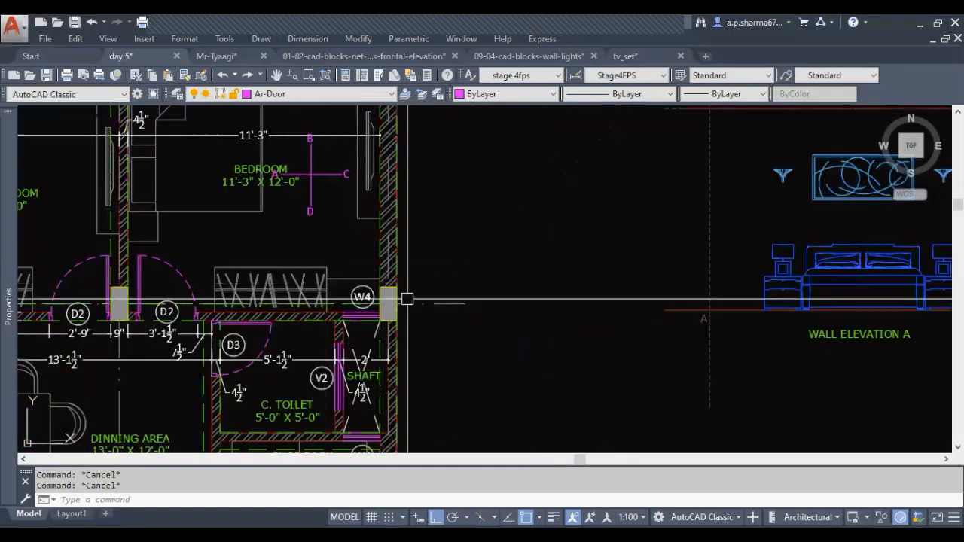
middle_drag(666, 319, 383, 321)
middle_drag(721, 324, 240, 329)
mouse_move(729, 328)
middle_down()
mouse_move(469, 331)
mouse_move(366, 347)
middle_up()
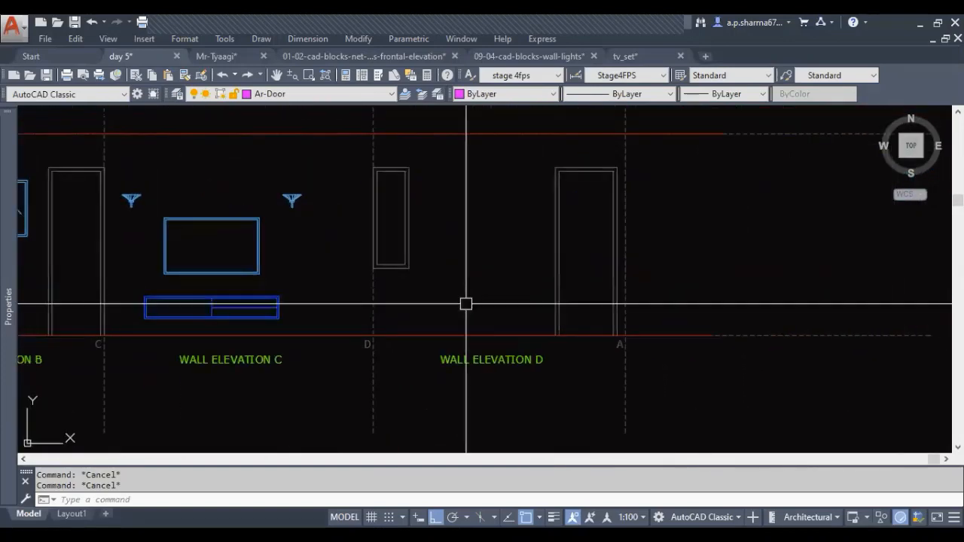
middle_drag(466, 303, 458, 318)
text(L)
key(Return)
click(401, 183)
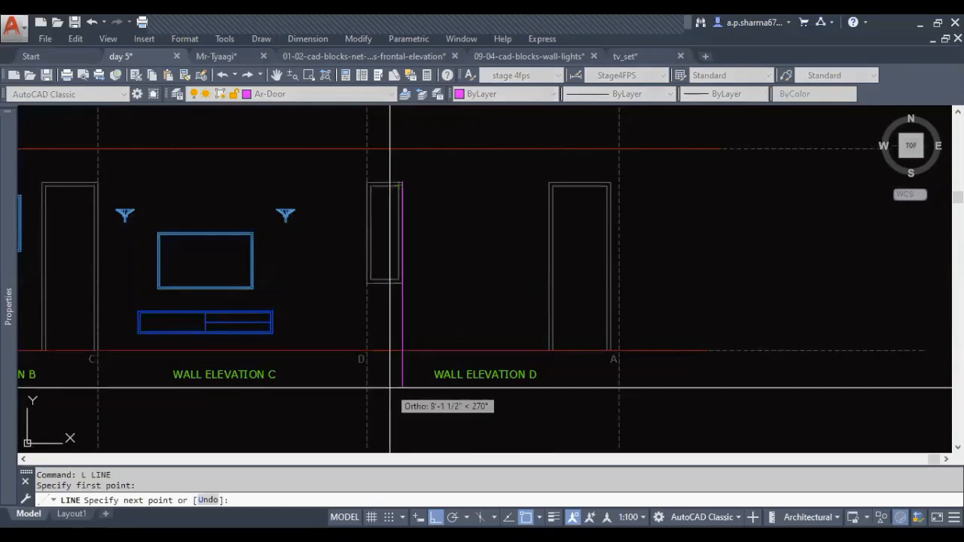
click(390, 388)
key(Escape)
key(Return)
click(549, 183)
click(583, 389)
key(Escape)
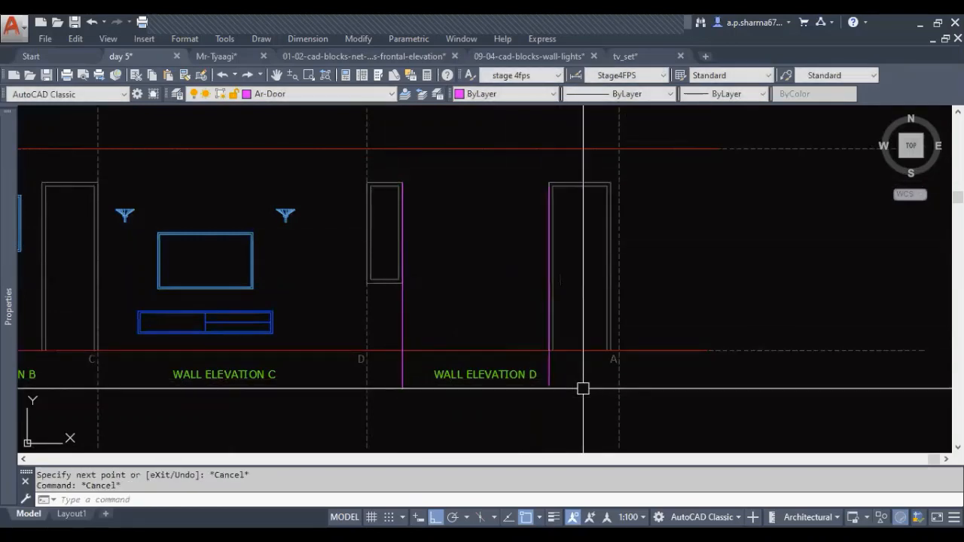
Offset the two vertical lines 9 inches toward each other, into the space between elevation D's window and door
text(o)
key(Return)
key(Return)
click(549, 338)
click(499, 334)
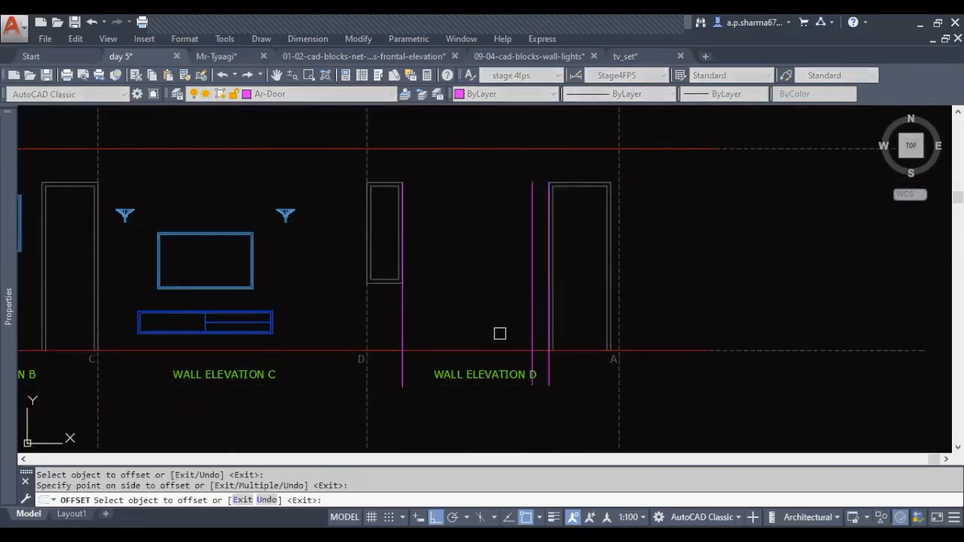
click(404, 302)
click(452, 312)
key(Escape)
Erase the two original vertical lines along the window and door edges, keeping the offset copies
click(549, 340)
click(401, 323)
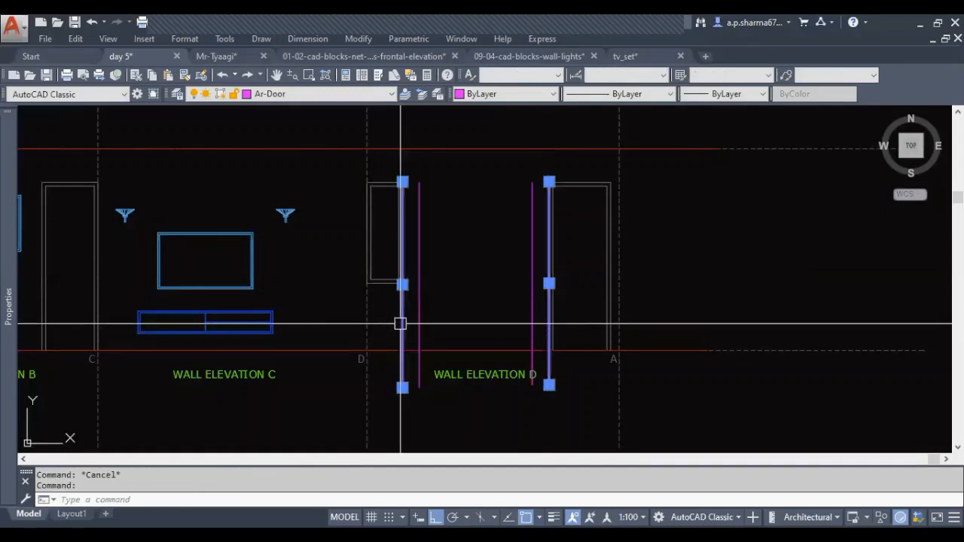
key(Return)
middle_drag(470, 346, 461, 376)
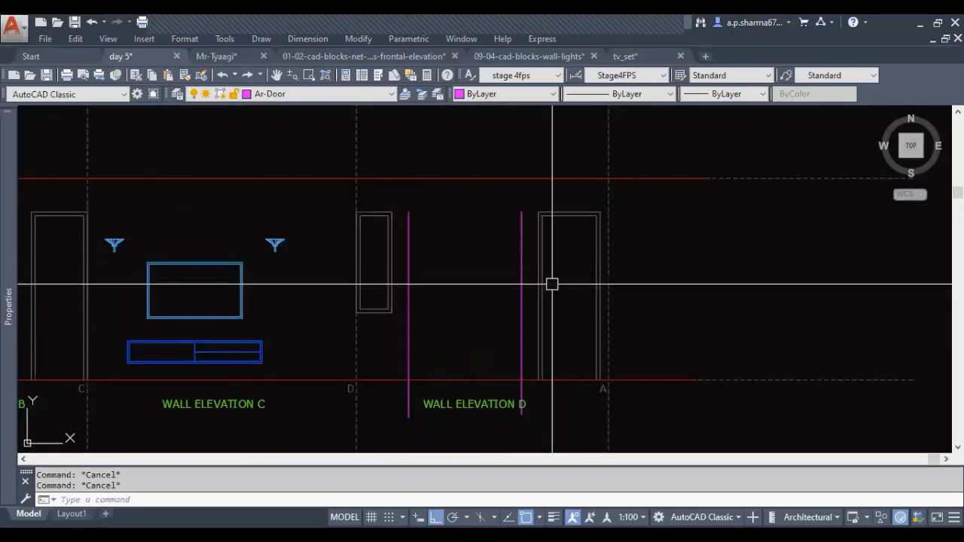
Draw a horizontal line joining the upper ends of the two offset vertical lines in elevation D
key(Return)
click(408, 212)
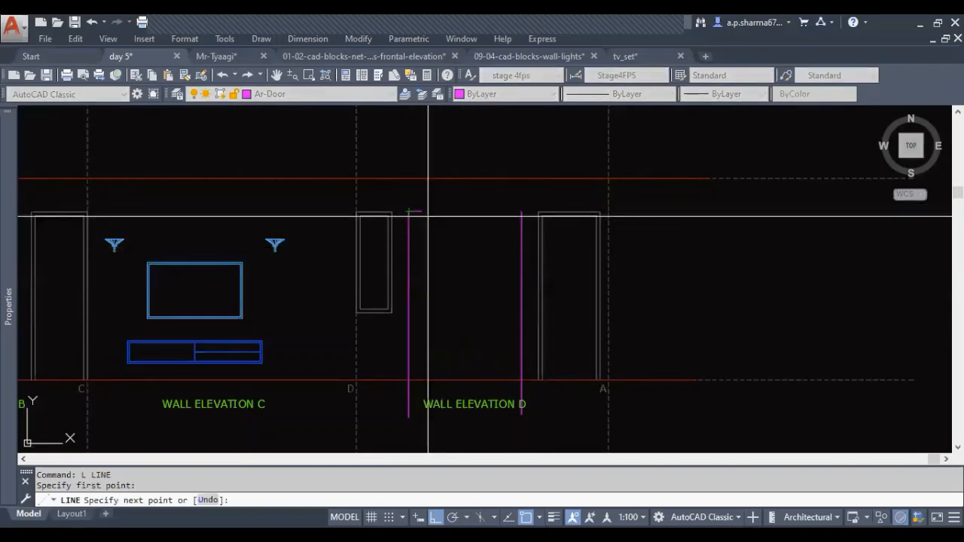
click(521, 212)
key(Escape)
middle_drag(495, 350, 484, 356)
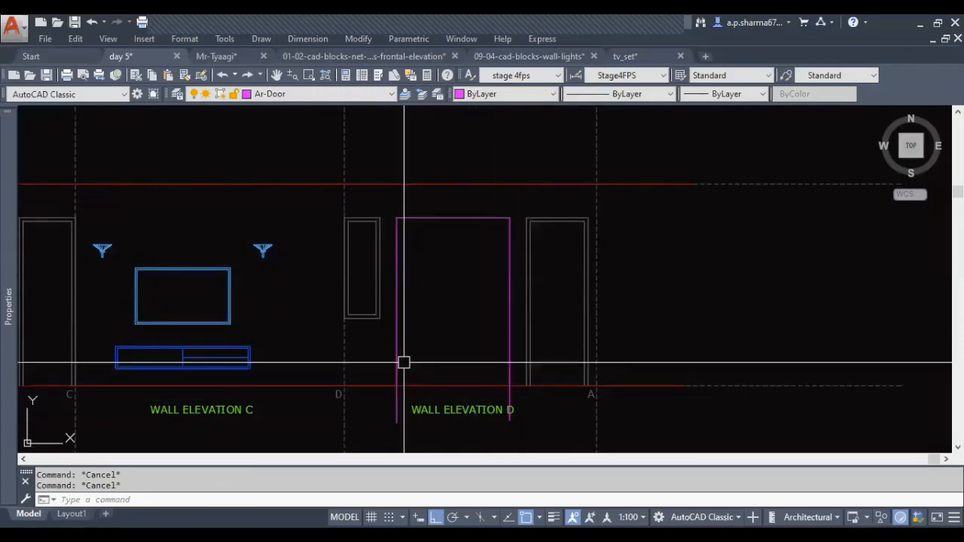
Draw a horizontal line along the floor across the wardrobe area in elevation D and offset it 3 inches upward
text(L)
key(Return)
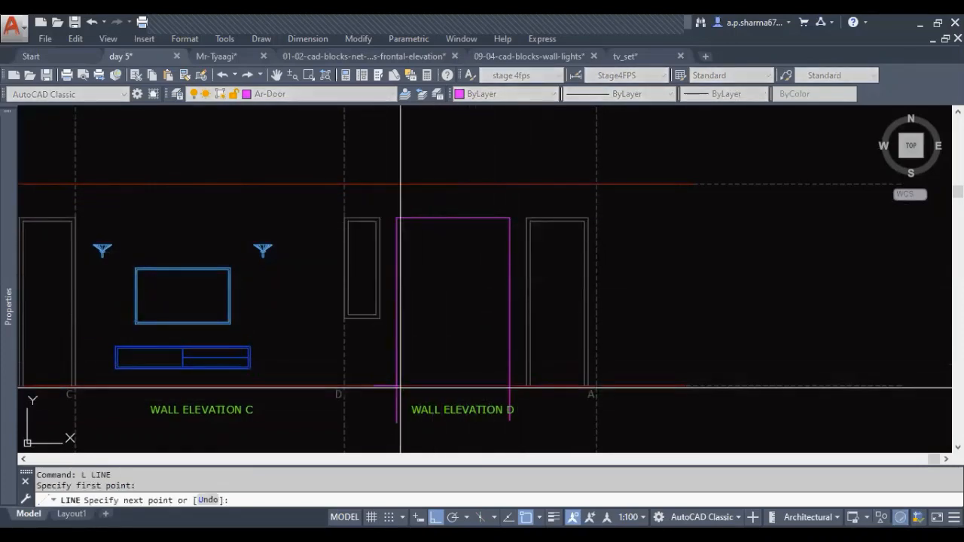
click(571, 397)
key(Escape)
key(Escape)
text(O)
key(Return)
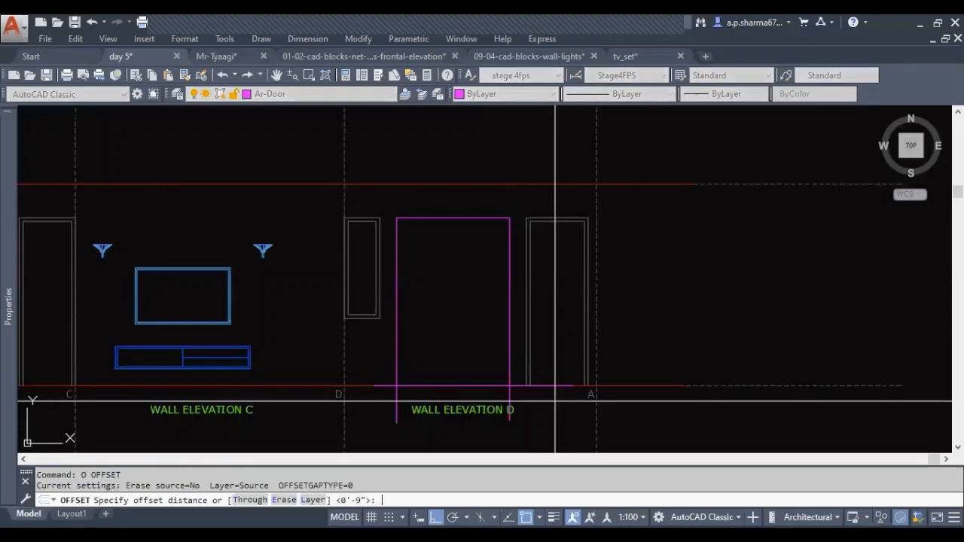
text(3)
key(Return)
key(Escape)
key(Escape)
key(Escape)
Erase the original horizontal construction line on the floor, keeping the copy 3 inches above it
scroll(532, 392, up, 3)
click(552, 376)
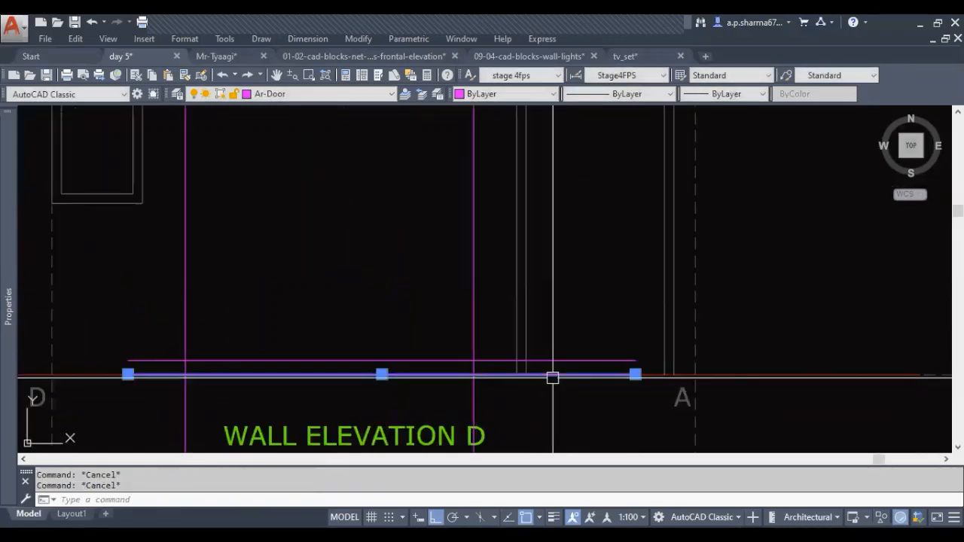
text(E)
key(Return)
middle_drag(555, 392, 568, 420)
key(Escape)
key(Escape)
scroll(399, 407, down, 4)
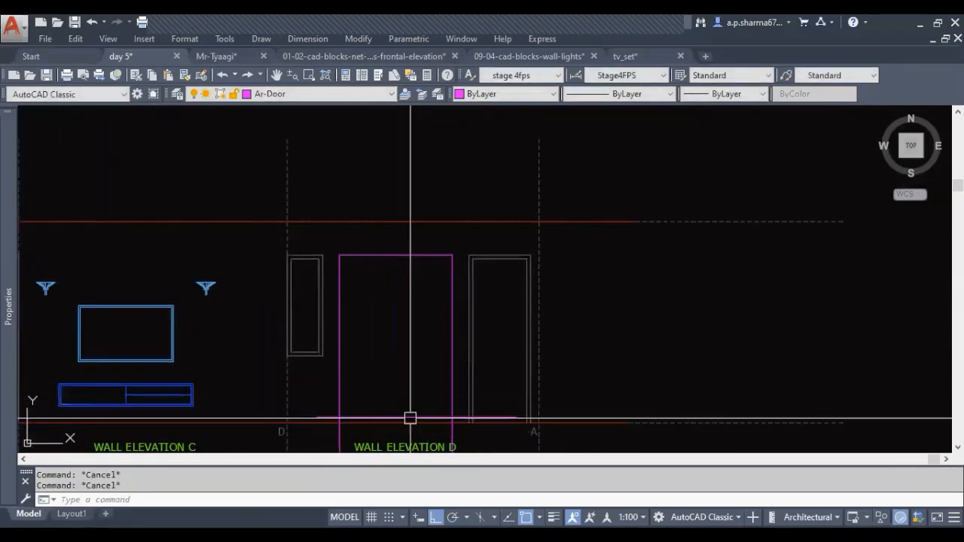
Draw the wardrobe rectangle from the upper corner of the vertical lines down to the raised horizontal line
text(REC)
key(Return)
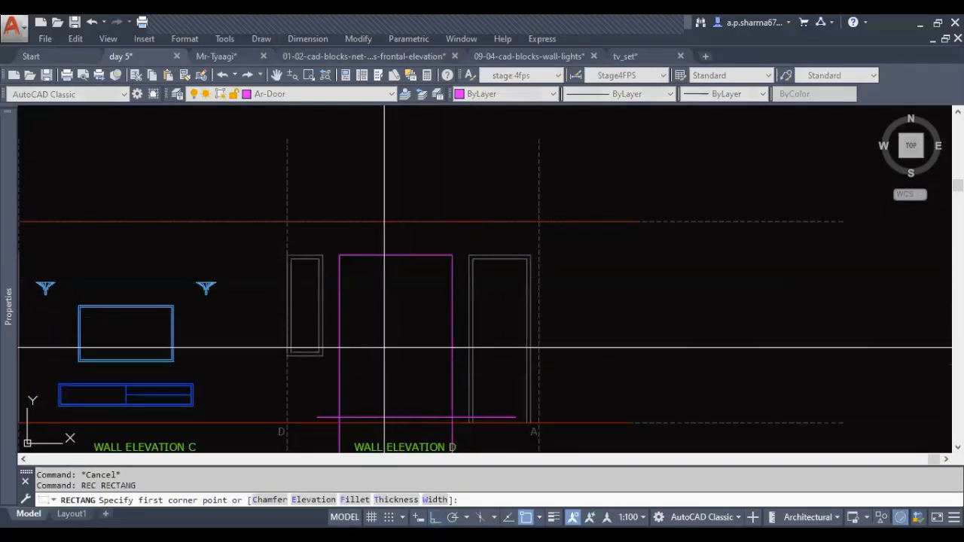
click(339, 256)
scroll(452, 414, up, 4)
key(Escape)
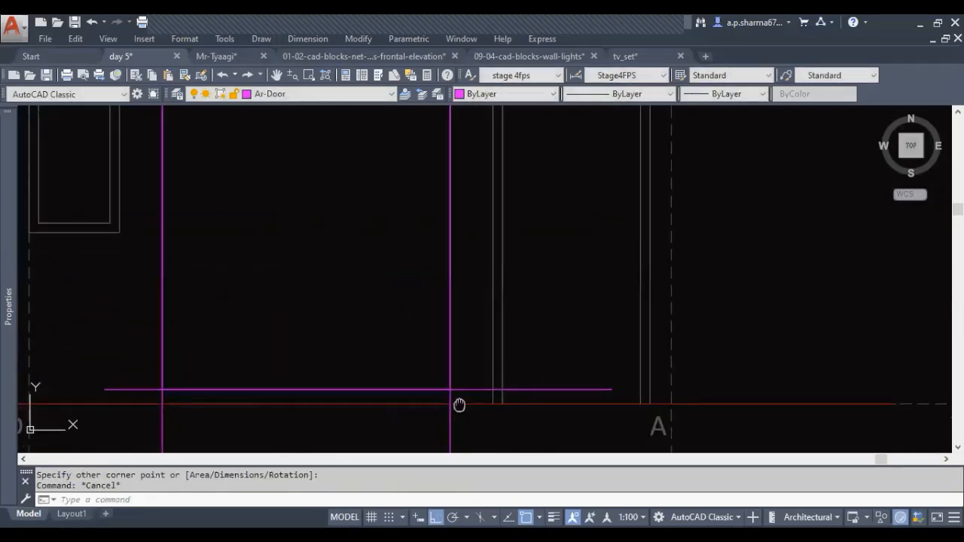
Erase the two vertical construction lines and the raised horizontal one, keeping the wardrobe rectangle
middle_drag(459, 403, 511, 351)
key(Escape)
text(e)
key(space)
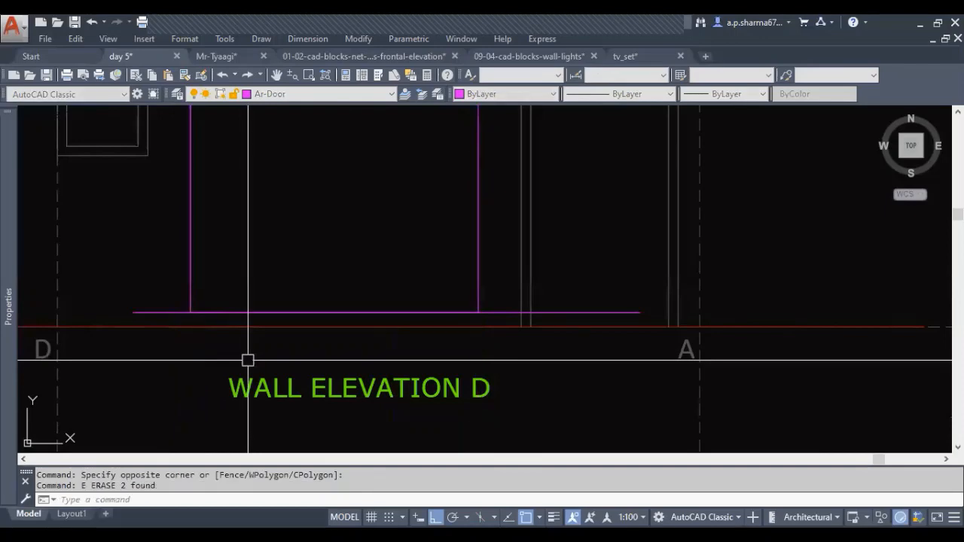
click(491, 311)
key(space)
scroll(477, 332, down, 6)
middle_drag(440, 255, 440, 325)
scroll(429, 311, up, 4)
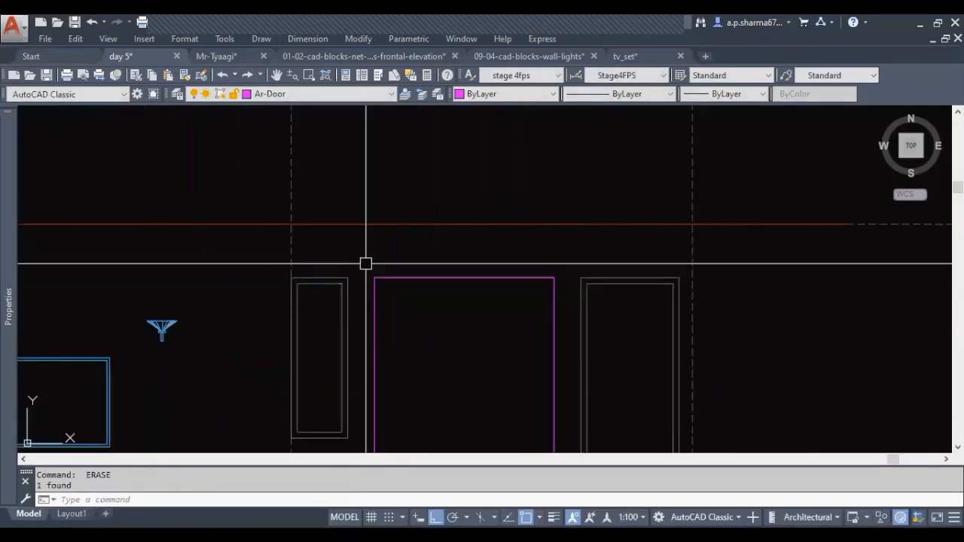
Erase the leftover horizontal construction line along the wardrobe rectangle's top edge in elevation D
click(366, 263)
click(566, 294)
text(e)
key(space)
key(Escape)
key(Escape)
Offset the wardrobe rectangle 1 inch inward to form its frame
mouse_move(510, 410)
middle_down()
mouse_move(465, 249)
mouse_move(475, 302)
middle_up()
text(1)
key(space)
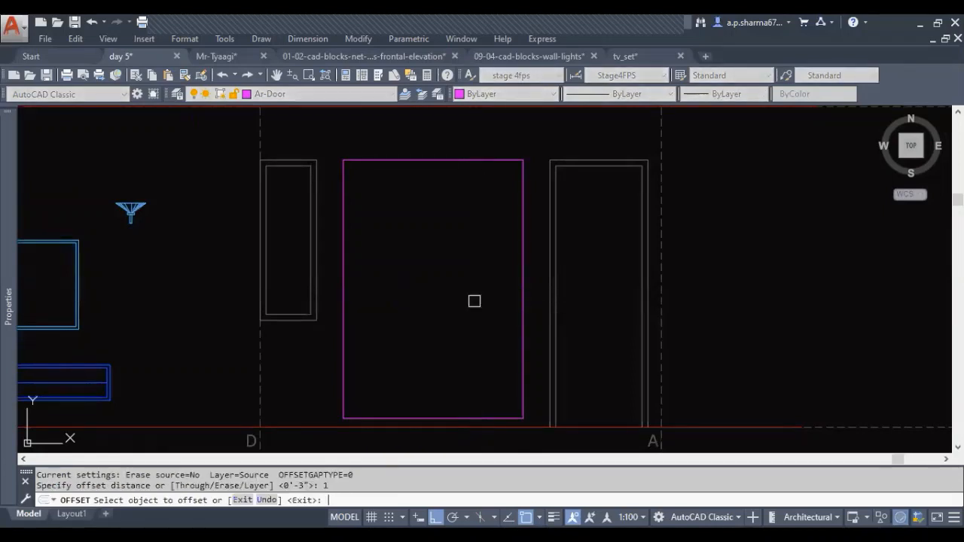
click(520, 239)
click(506, 238)
key(Escape)
scroll(450, 305, down, 2)
key(Escape)
scroll(392, 386, up, 2)
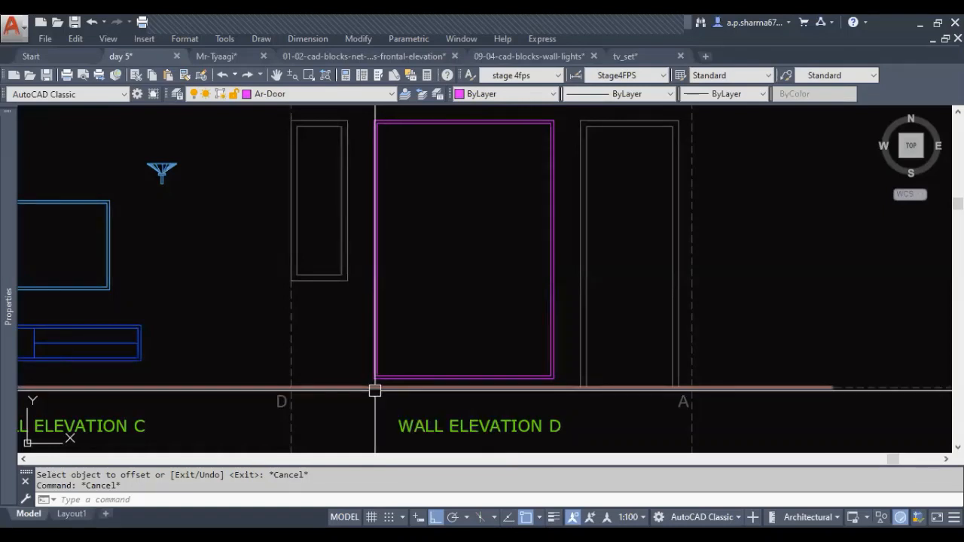
Draw a short vertical line from the wardrobe's lower-left outer corner down to the floor line
text(l)
key(space)
scroll(373, 386, up, 3)
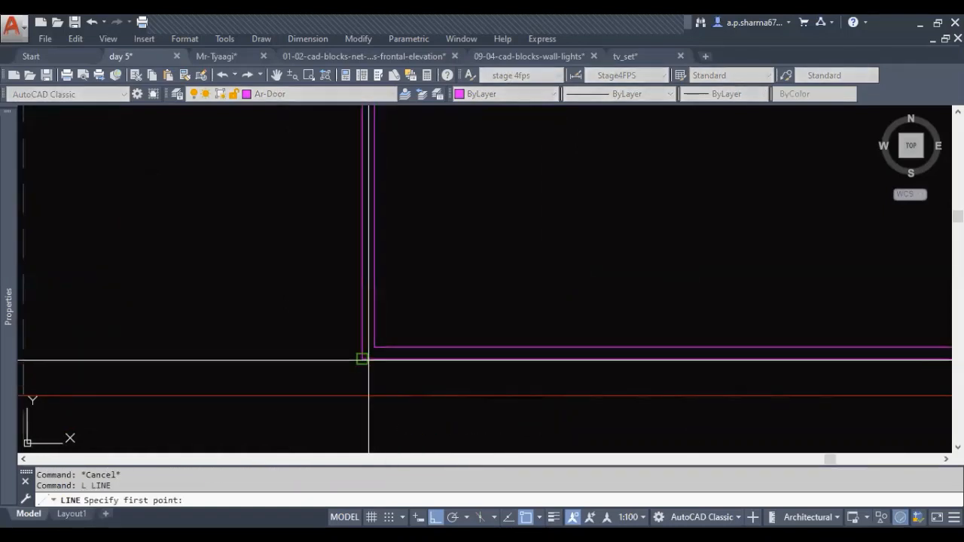
click(362, 360)
click(362, 395)
key(Escape)
scroll(344, 370, down, 4)
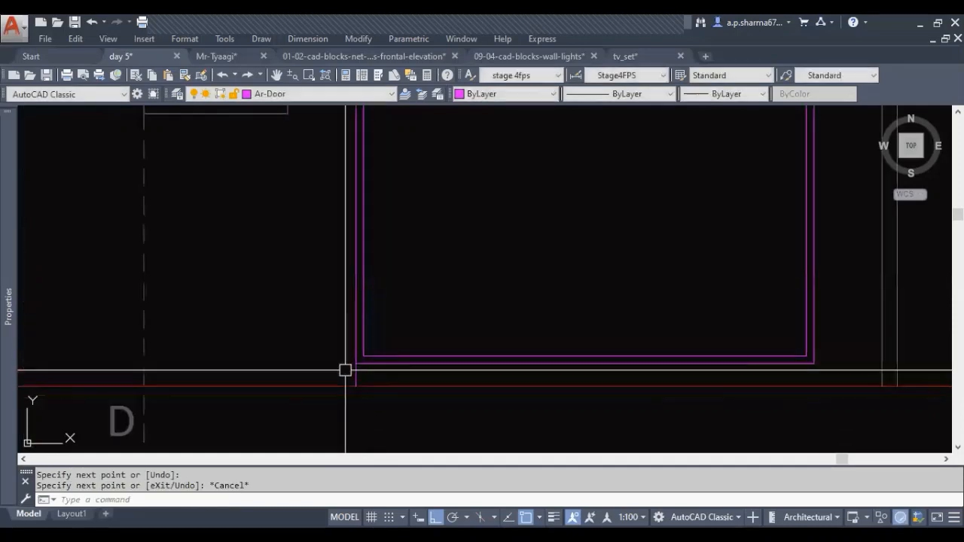
Draw a short vertical line from the wardrobe's lower-right outer corner down to the floor line
text(l)
key(space)
scroll(559, 374, up, 2)
click(590, 356)
click(590, 379)
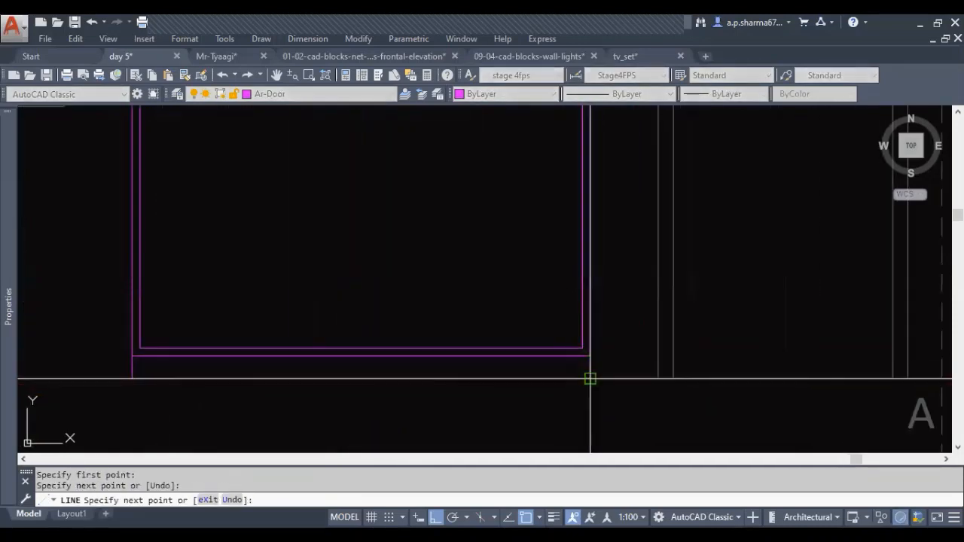
key(Escape)
scroll(527, 408, down, 2)
key(Escape)
scroll(527, 409, down, 4)
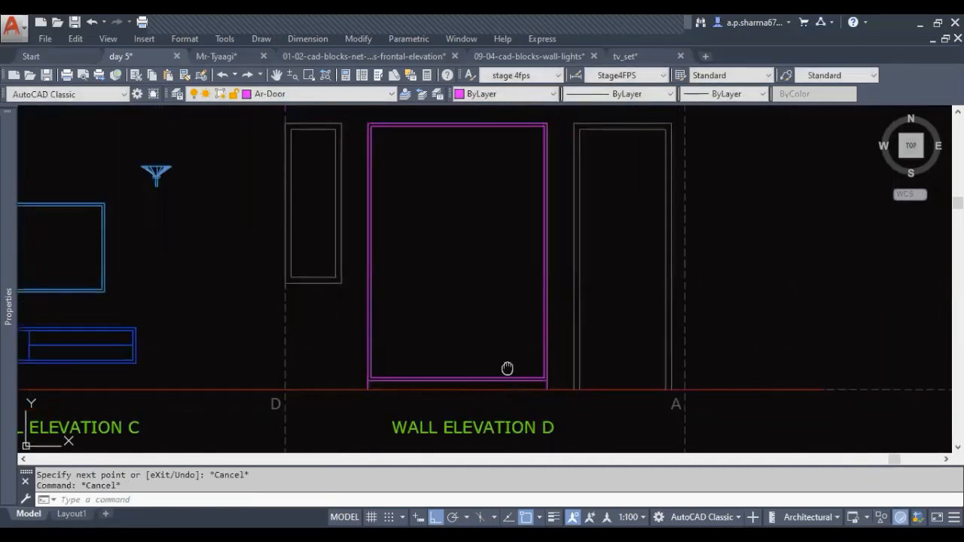
Draw a vertical line from the midpoint of the wardrobe's inner top edge to its inner bottom edge, dividing the two doors
text(l)
key(space)
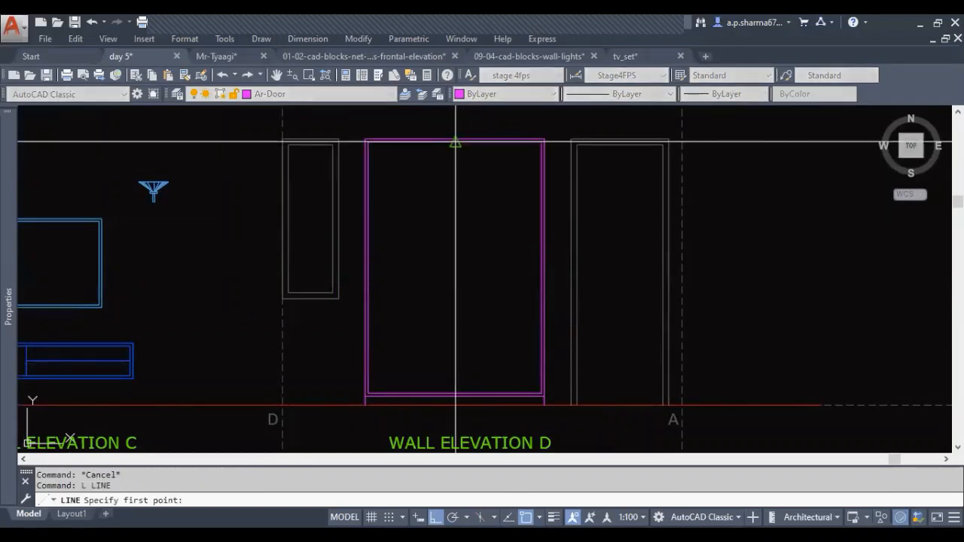
click(456, 141)
click(455, 393)
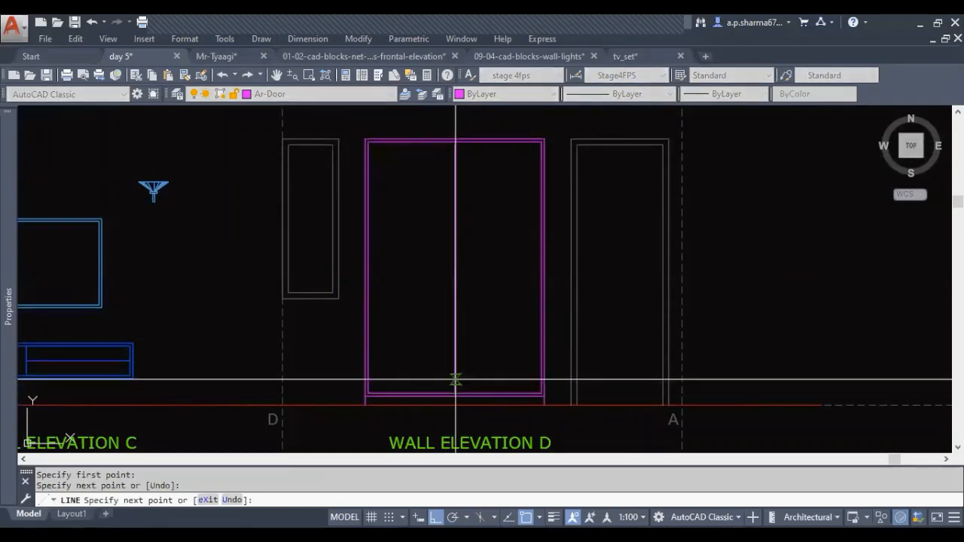
key(Escape)
key(Escape)
middle_drag(483, 331, 482, 342)
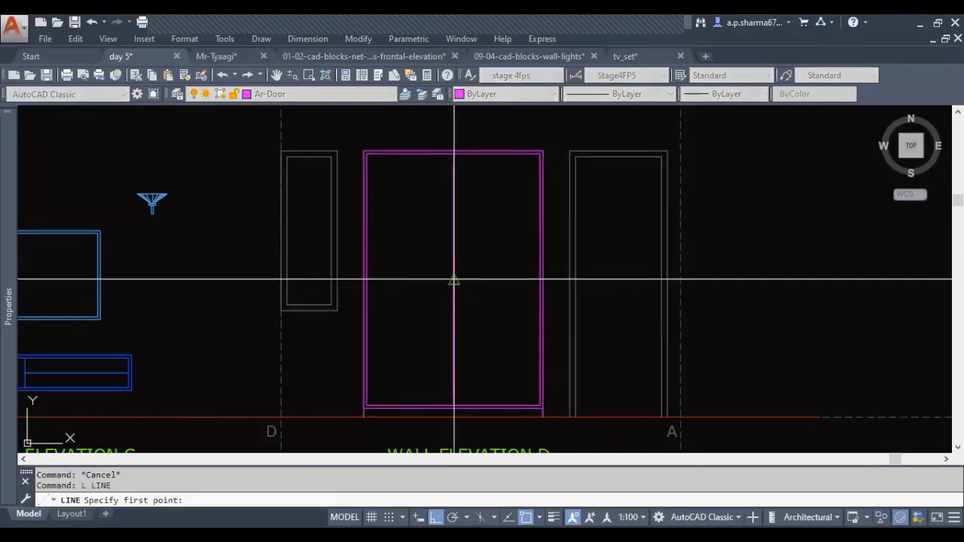
Draw a short horizontal construction line leftward from the midpoint of the wardrobe's centre line
click(415, 278)
key(Escape)
scroll(424, 304, up, 4)
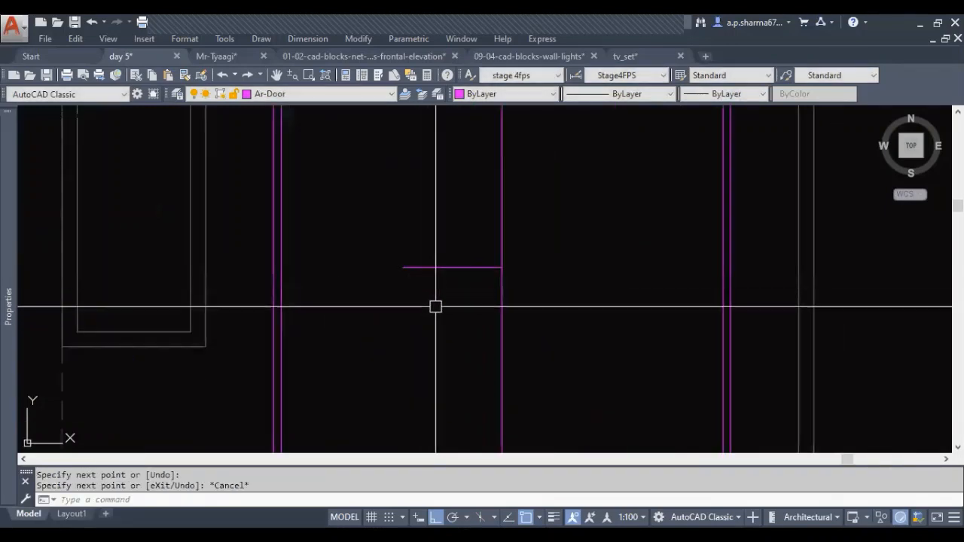
key(space)
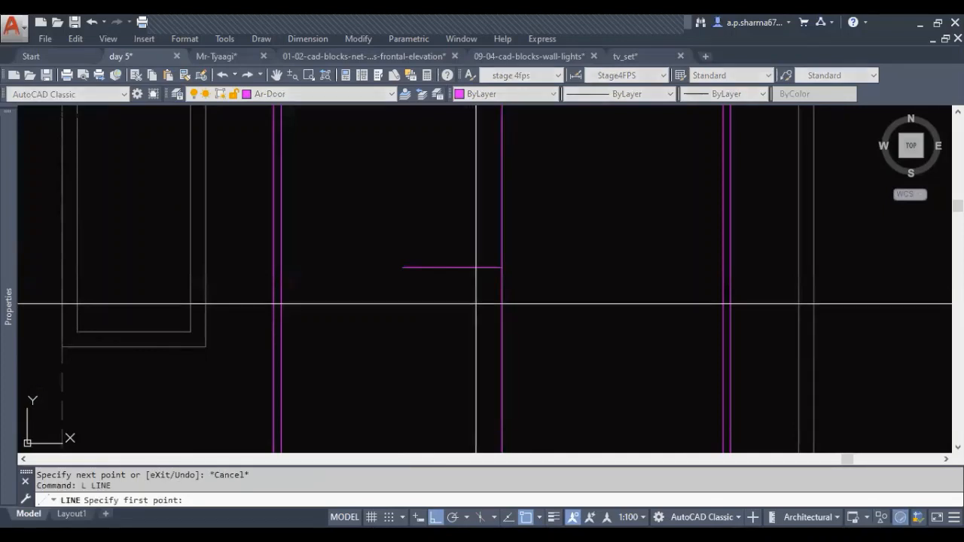
key(Escape)
key(Escape)
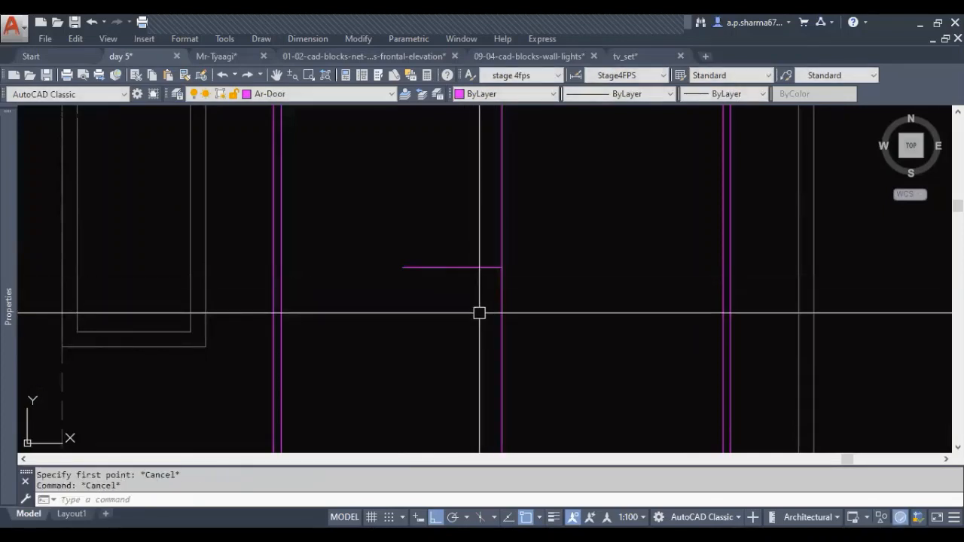
Offset the wardrobe's centre line 2 inches to the left, and offset that copy 1 inch farther left for the handle width
text(2)
key(Return)
click(501, 299)
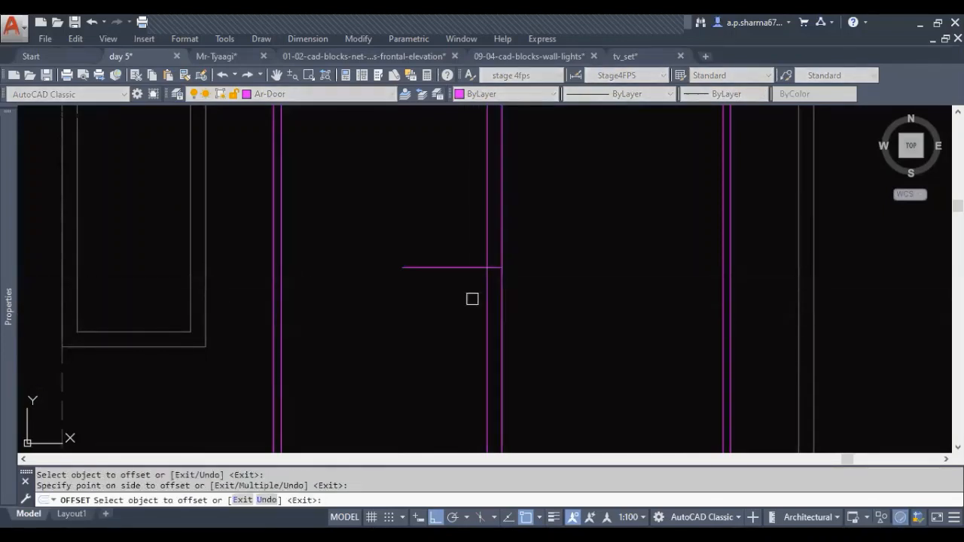
click(467, 300)
key(Escape)
text(o)
key(Return)
text(1)
key(Return)
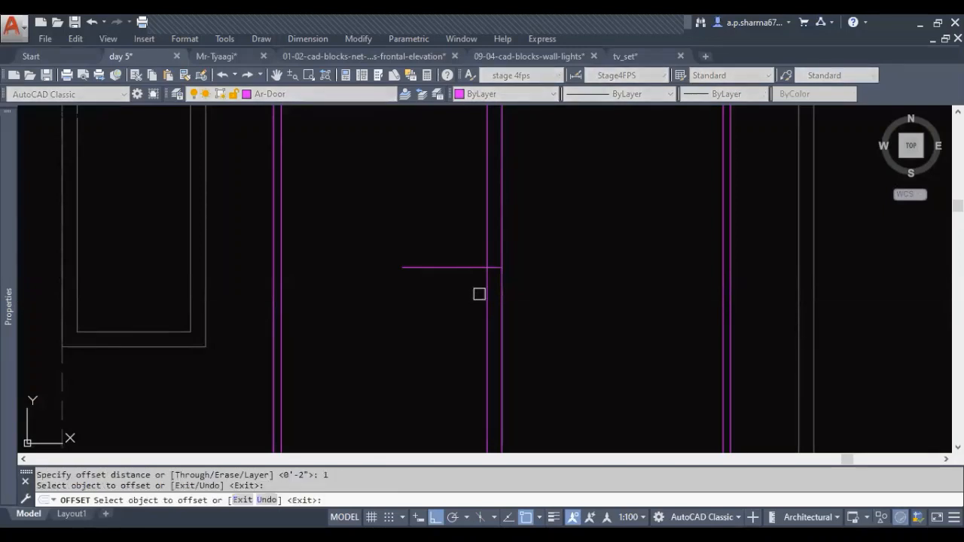
key(Escape)
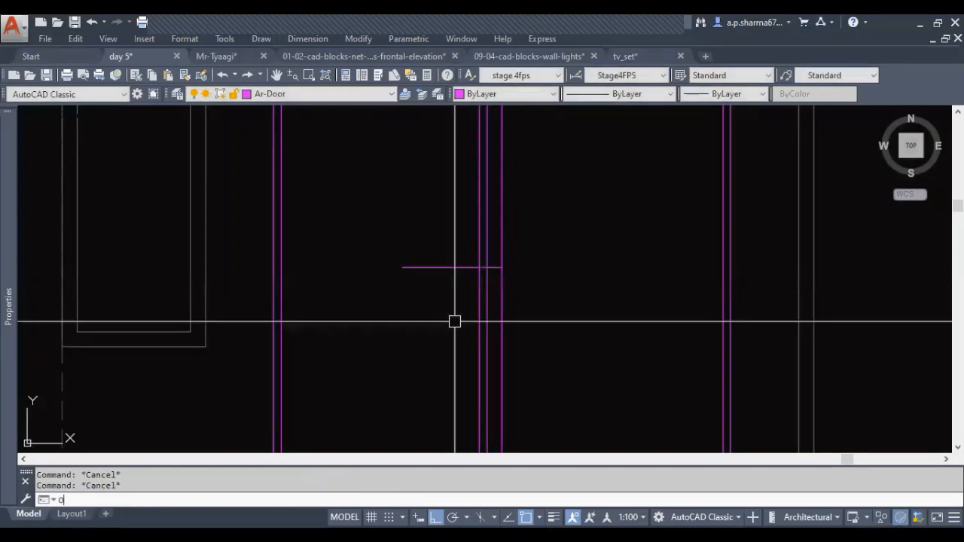
Offset the short horizontal construction line 6 inches above and below, and erase the original middle line
click(462, 263)
click(452, 213)
click(454, 266)
click(463, 313)
key(Escape)
key(Escape)
click(453, 267)
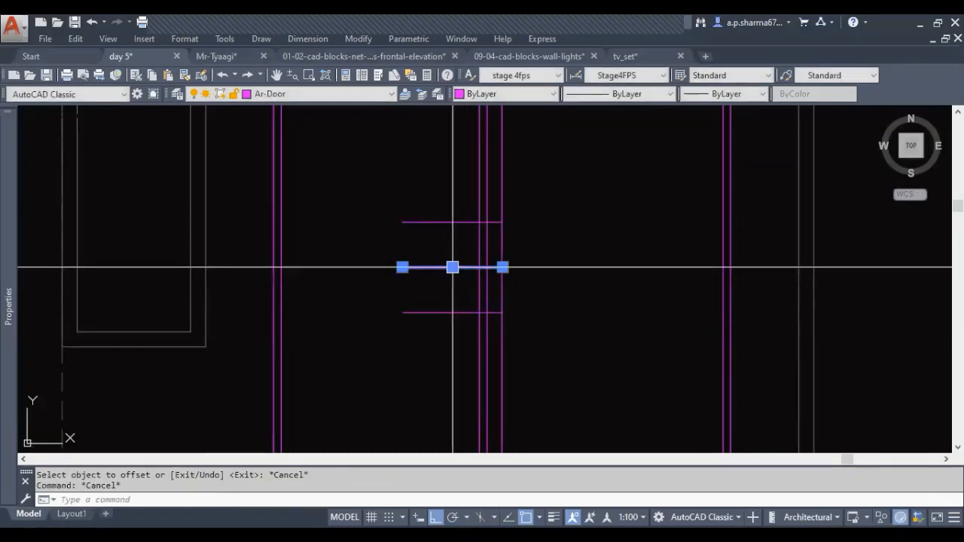
key(Escape)
middle_drag(450, 266, 411, 296)
Draw the handle rectangle between opposite intersections of the offset vertical and horizontal construction lines
text(RE)
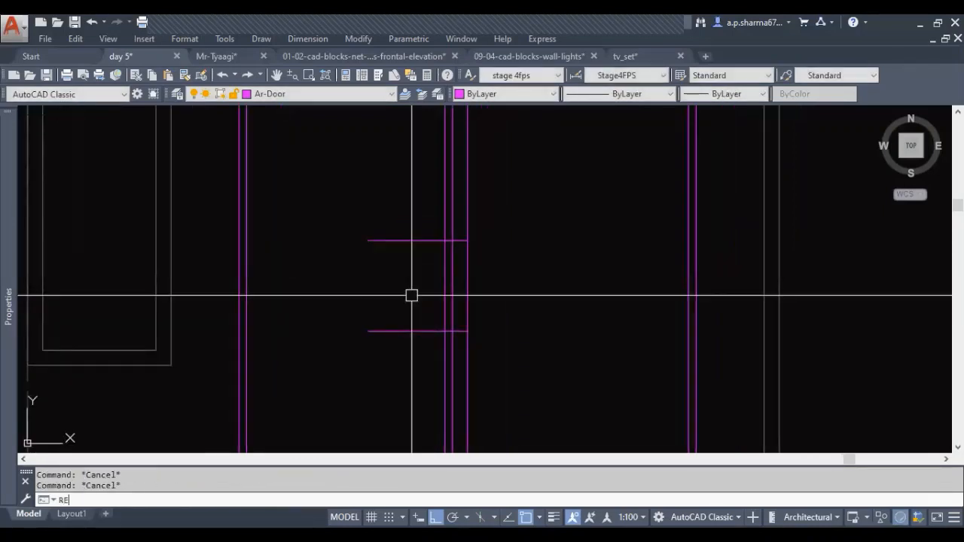
text(C)
key(Return)
click(445, 241)
click(453, 332)
key(Escape)
key(Escape)
Erase the two horizontal and two vertical construction lines around the handle, keeping the handle rectangle
click(407, 196)
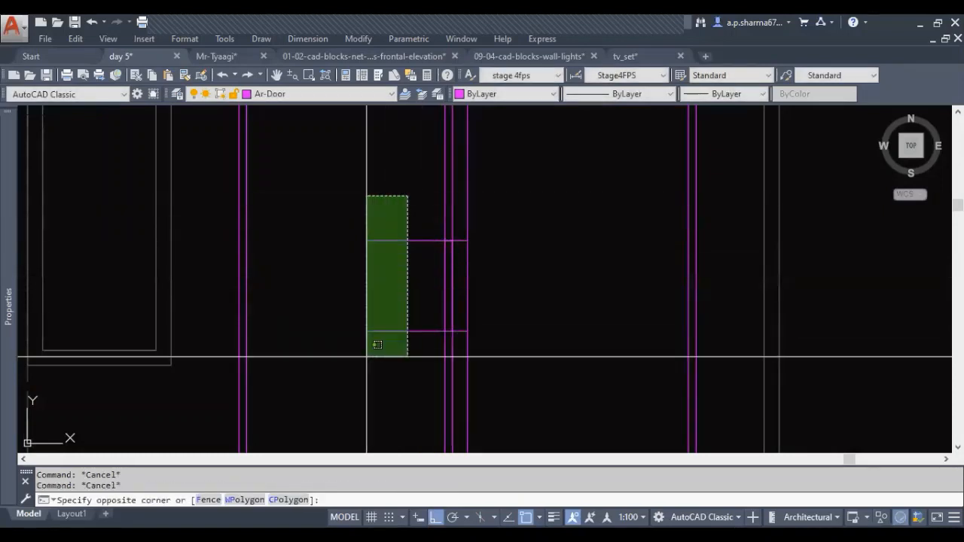
click(367, 355)
click(459, 218)
click(434, 204)
text(E)
key(Return)
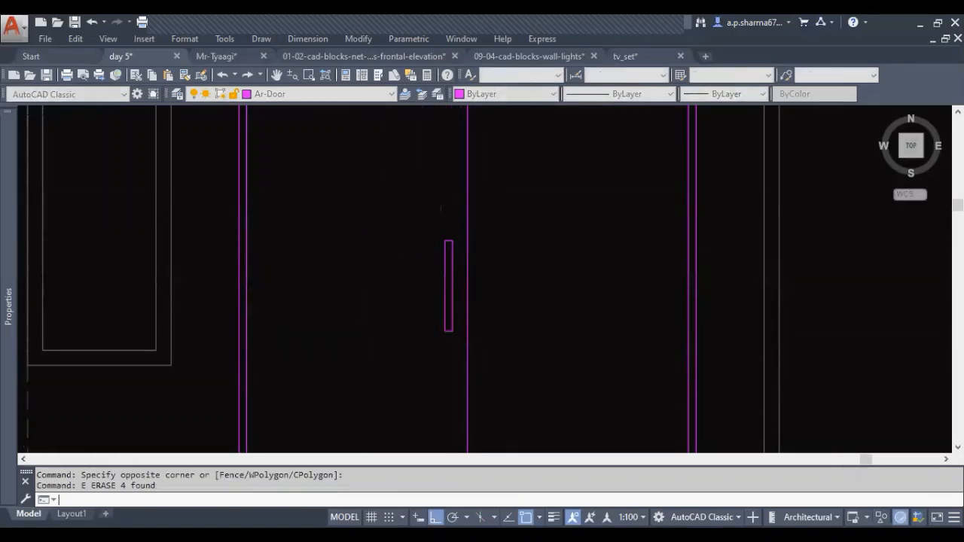
scroll(428, 144, down, 2)
key(Escape)
key(Escape)
mouse_move(441, 250)
middle_down()
mouse_move(398, 251)
mouse_move(403, 280)
middle_up()
scroll(415, 261, down, 2)
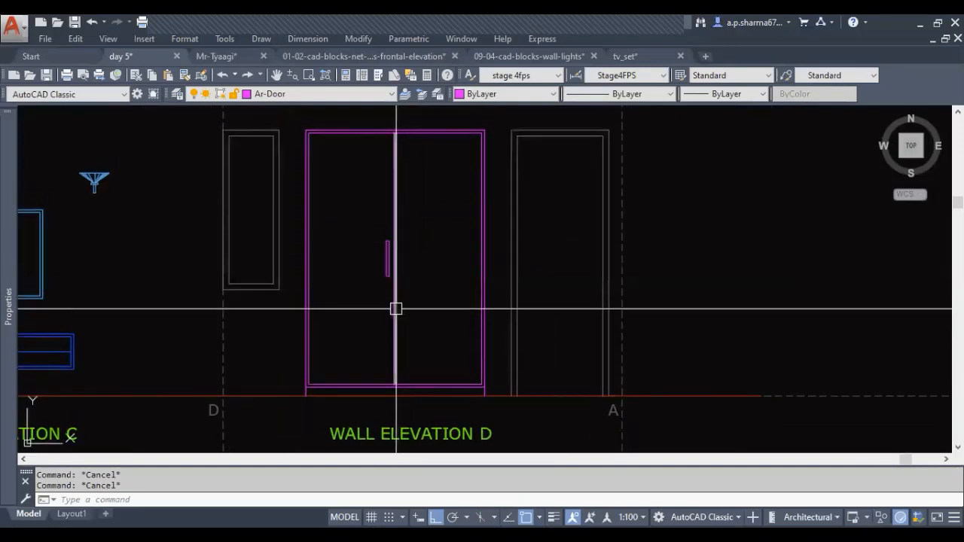
Mirror the handle about the wardrobe's centre line onto the right door, keeping the source handle
click(385, 272)
text(MI)
key(Return)
middle_drag(394, 372, 400, 320)
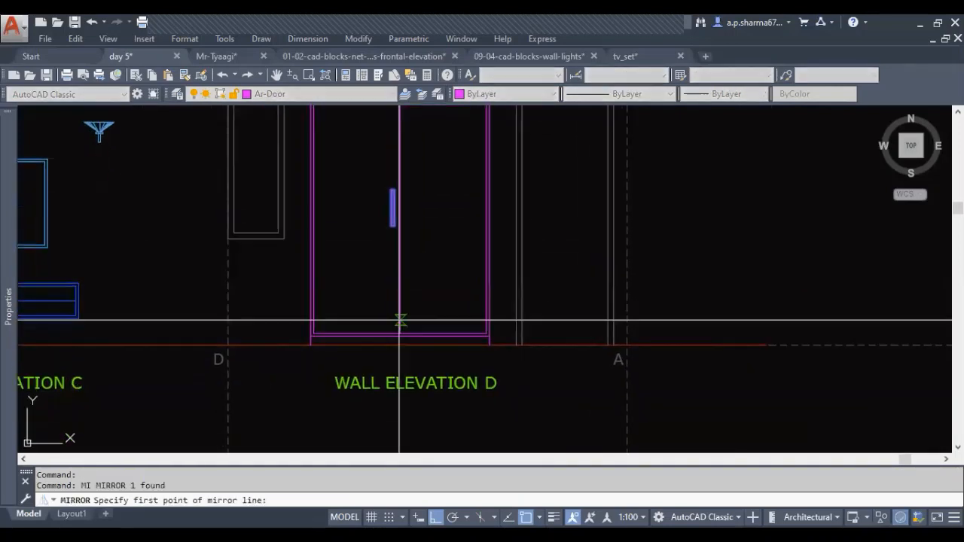
click(400, 333)
click(402, 409)
key(Return)
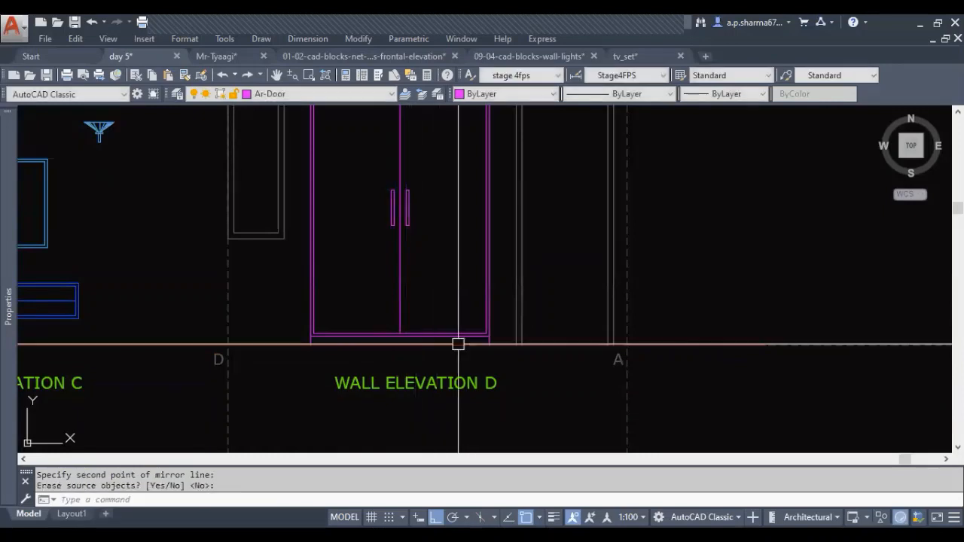
key(Escape)
middle_drag(380, 251, 385, 302)
middle_drag(437, 320, 460, 327)
key(Escape)
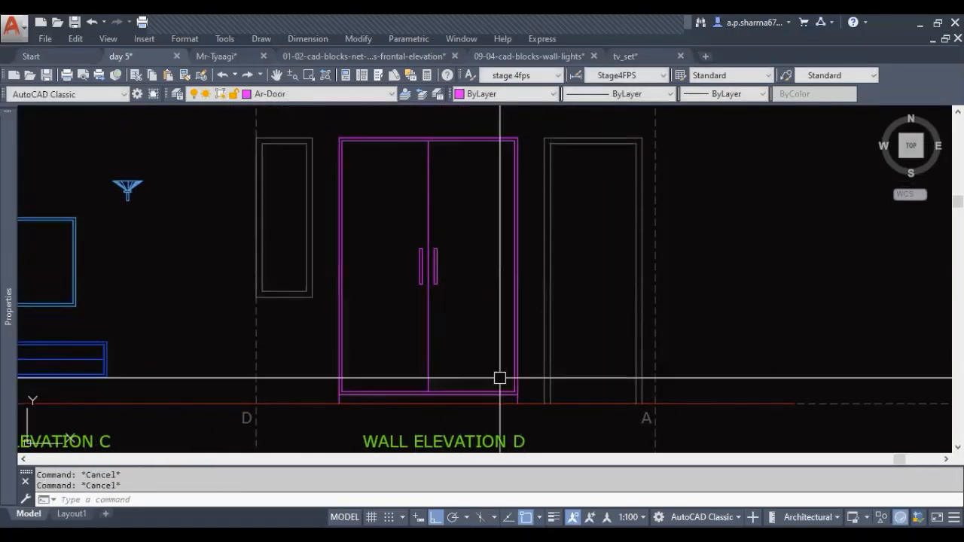
Select the whole wardrobe in elevation D, including its handles and base lines, and assign it to the Ar-Ele-01 layer
click(332, 116)
click(527, 409)
middle_drag(476, 350, 498, 360)
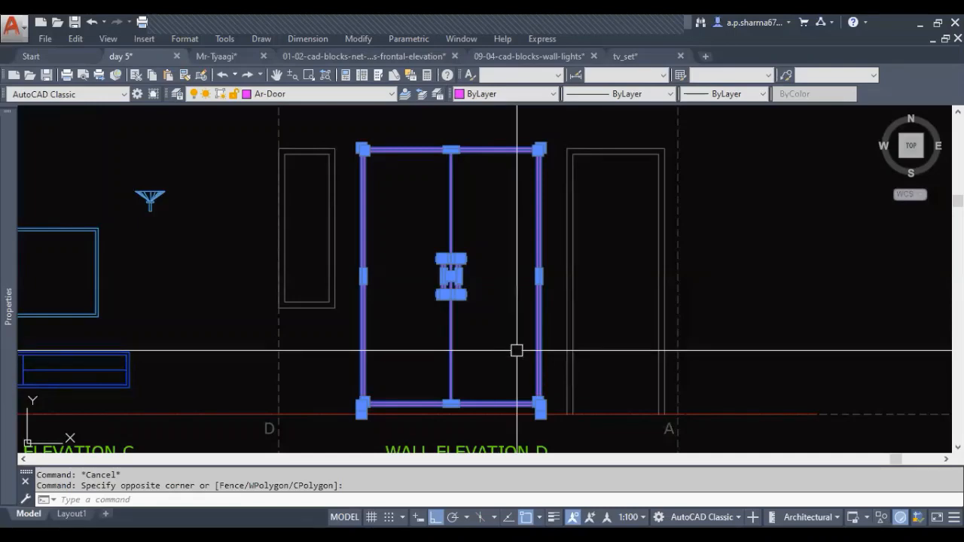
scroll(517, 351, down, 2)
middle_drag(338, 357, 512, 338)
scroll(528, 327, up, 1)
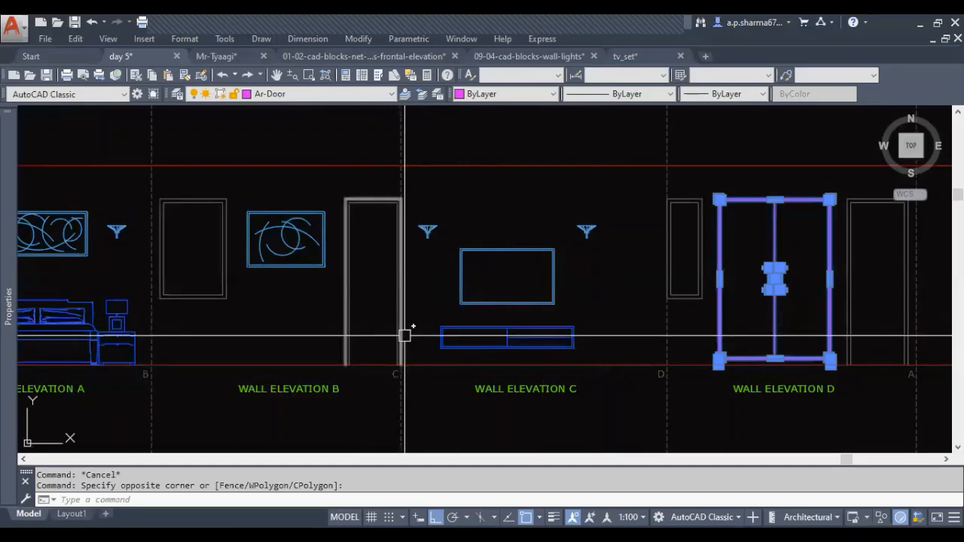
middle_drag(422, 340, 524, 343)
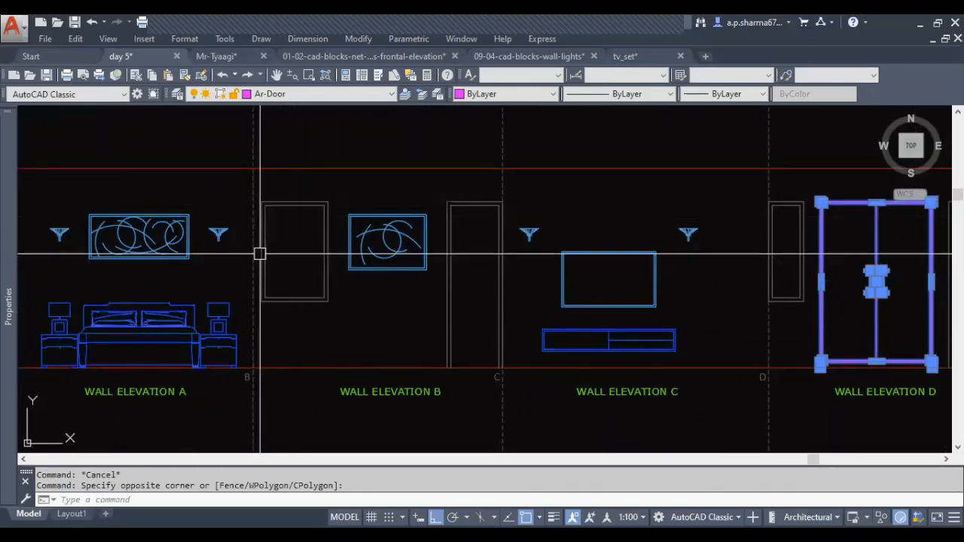
middle_drag(749, 343, 352, 335)
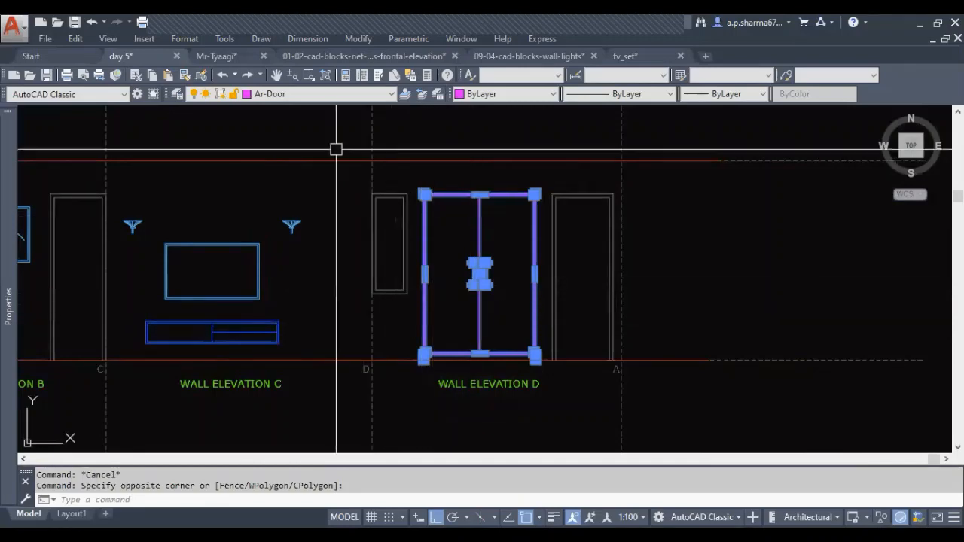
click(312, 93)
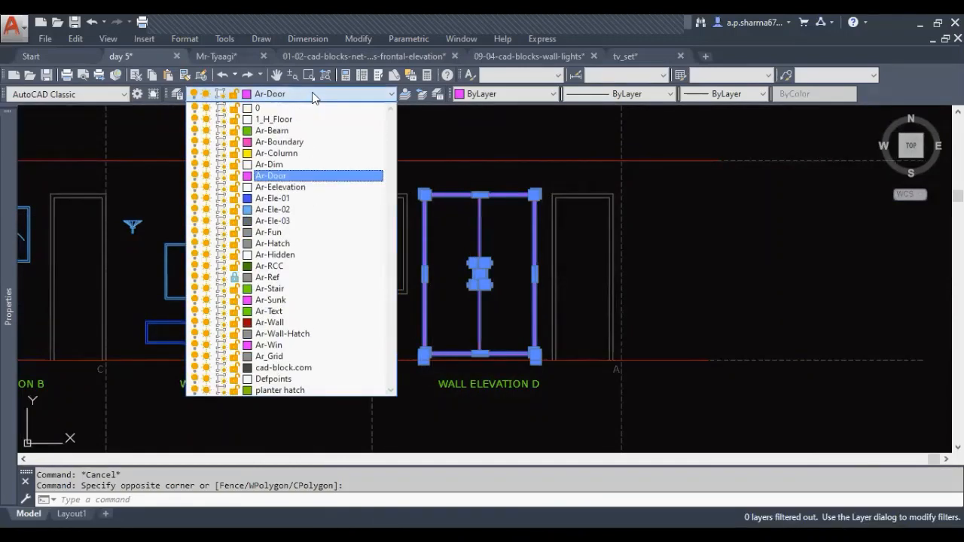
click(308, 198)
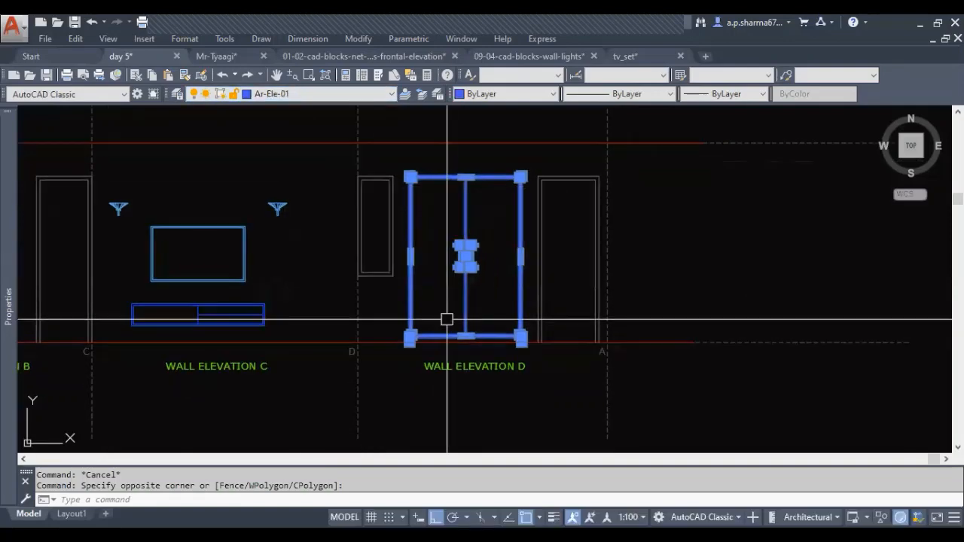
key(Escape)
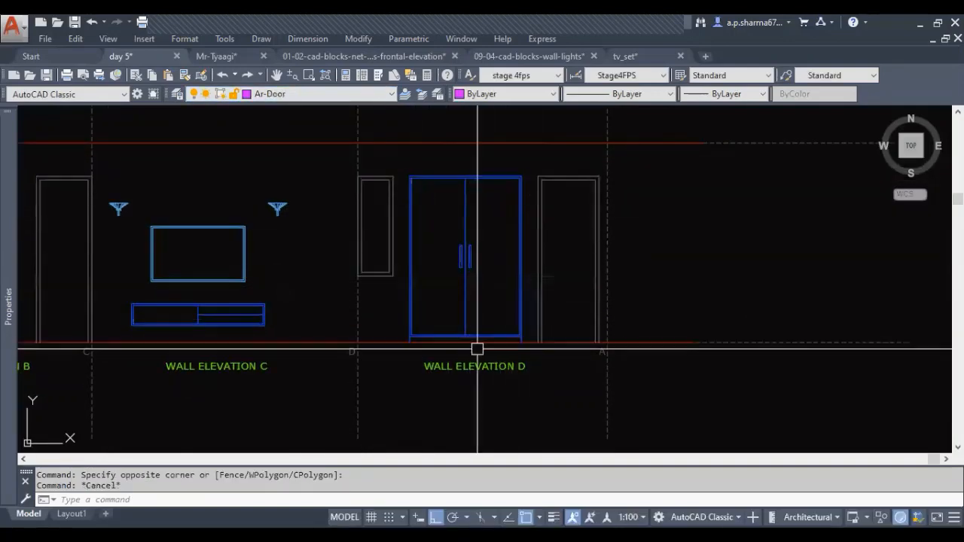
Draw a horizontal construction line along the floor line beneath elevation D's window, extending past both sides of the window
scroll(370, 329, up, 4)
scroll(369, 312, down, 6)
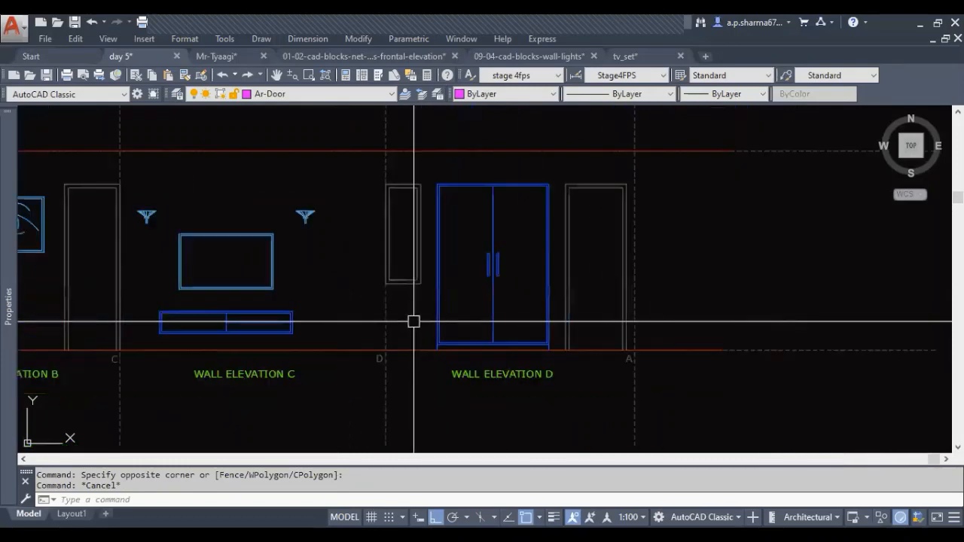
scroll(521, 259, up, 1)
key(Escape)
scroll(381, 340, up, 5)
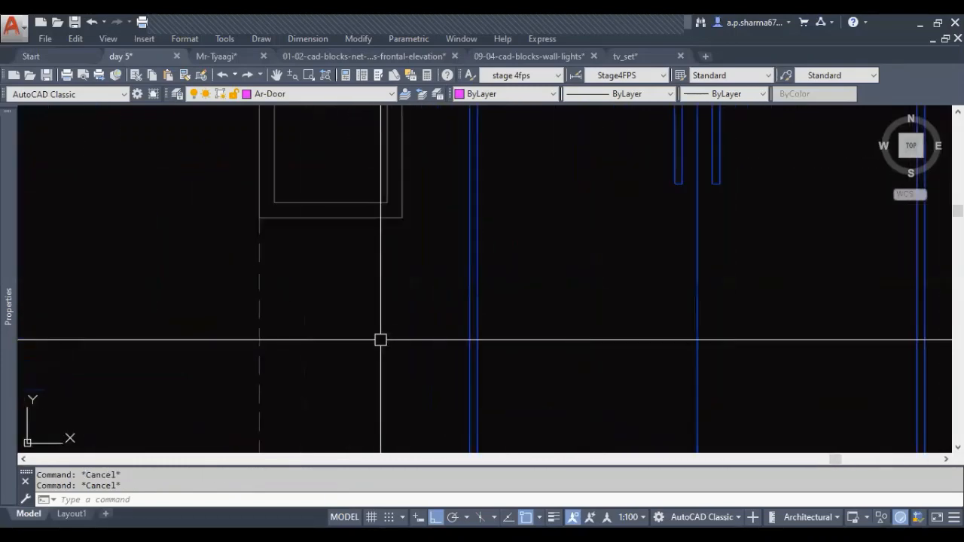
scroll(407, 309, down, 4)
scroll(397, 347, up, 1)
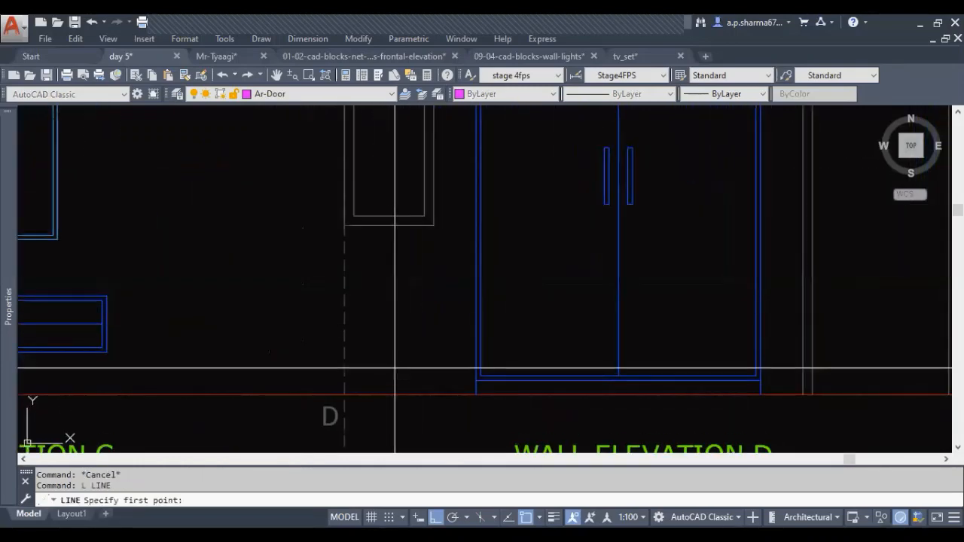
click(286, 394)
click(601, 394)
key(Escape)
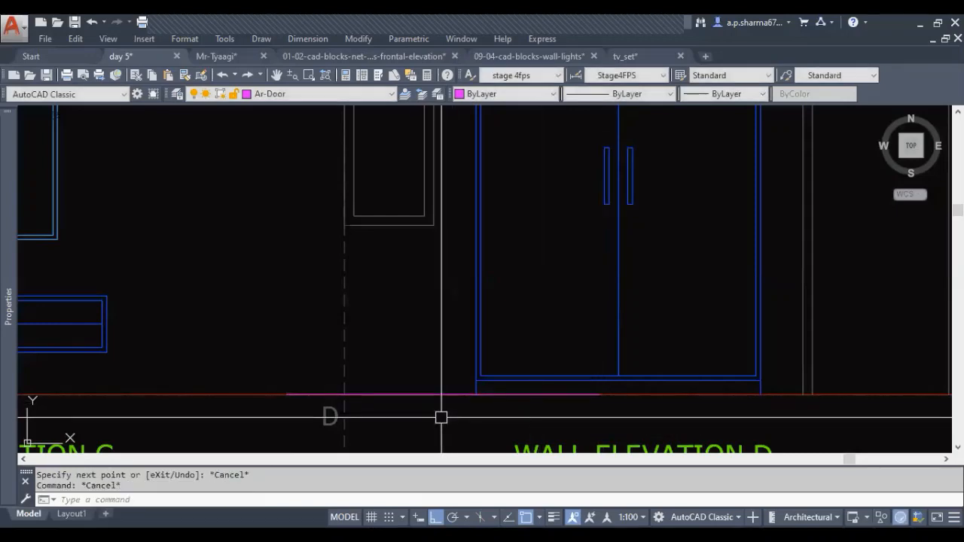
Offset the construction line 33 inches upward from the floor beneath elevation D's window, and erase the original line
key(Return)
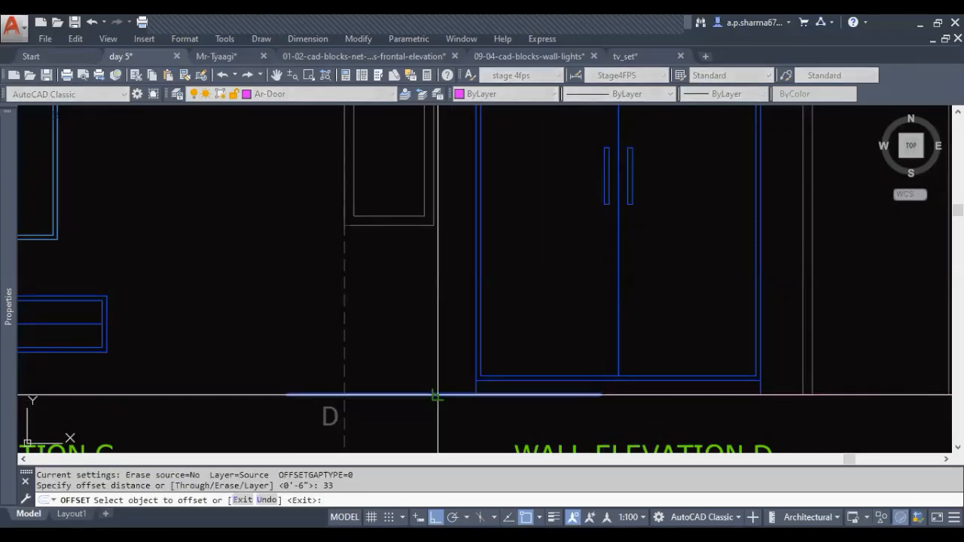
click(437, 395)
click(433, 289)
key(Escape)
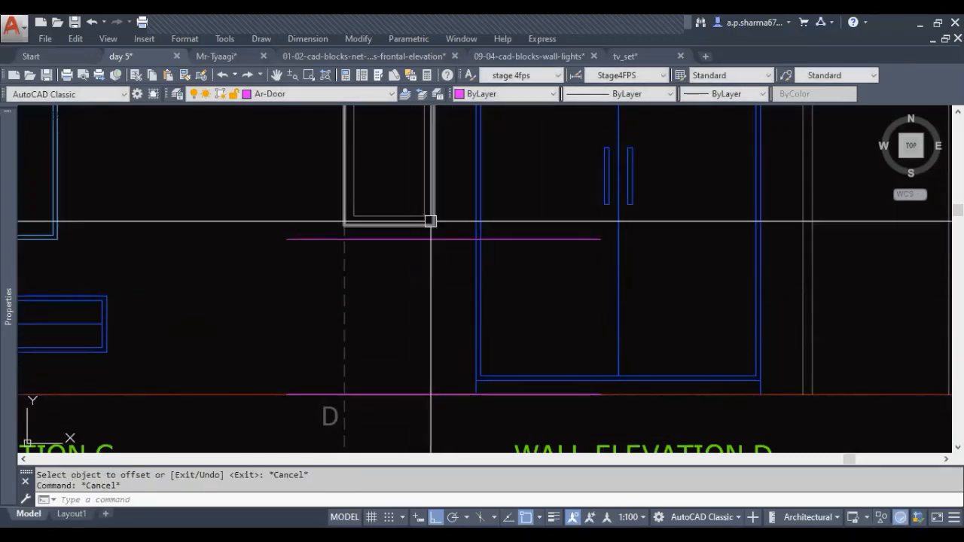
click(420, 394)
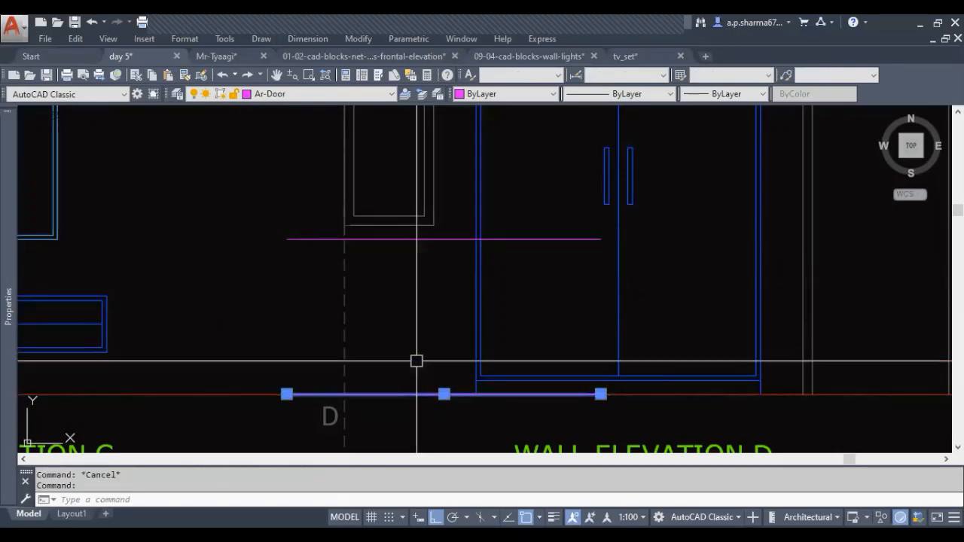
middle_drag(417, 361, 413, 386)
key(Escape)
key(Escape)
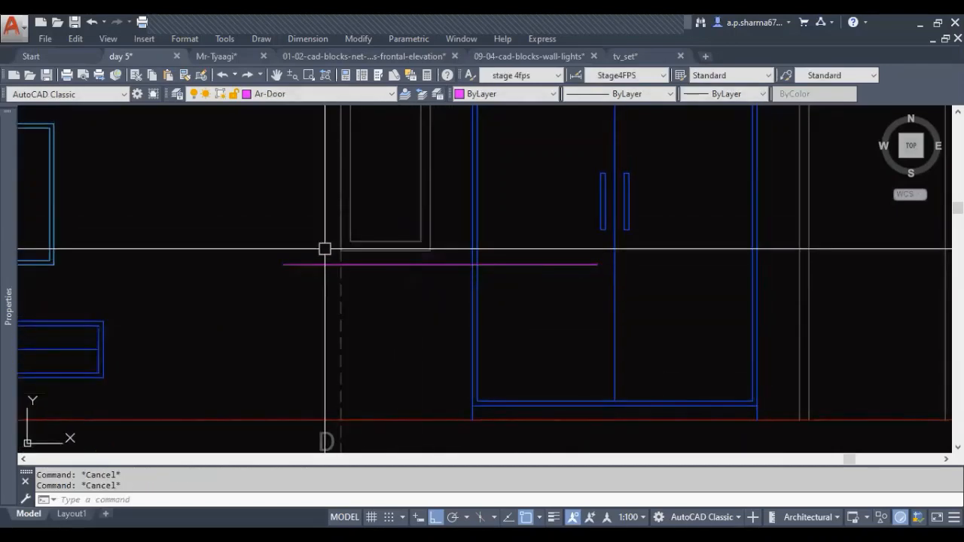
Examine the area beneath elevation D's window and the full row of wall elevations A to D beside the floor plans
middle_drag(438, 253, 426, 326)
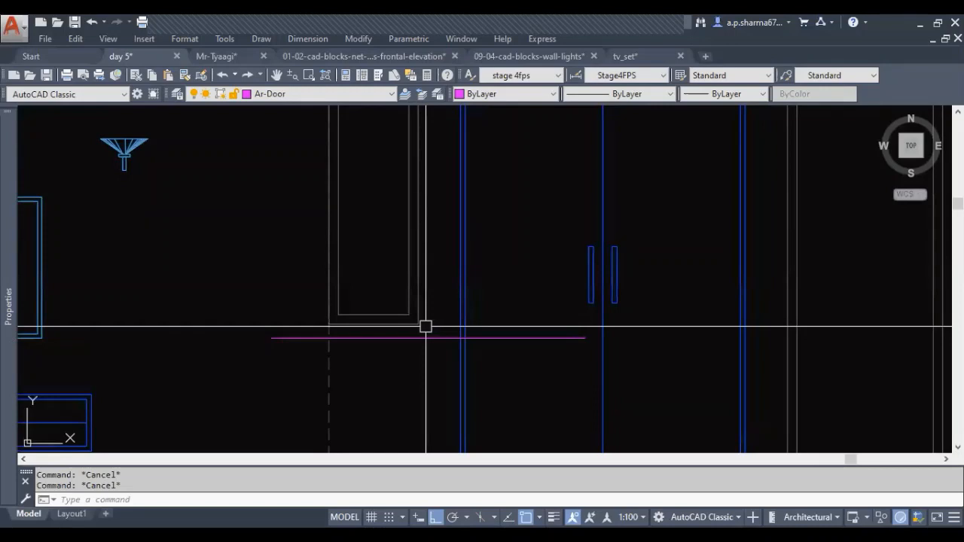
mouse_move(426, 362)
middle_down()
mouse_move(416, 336)
mouse_move(426, 329)
middle_up()
key(Escape)
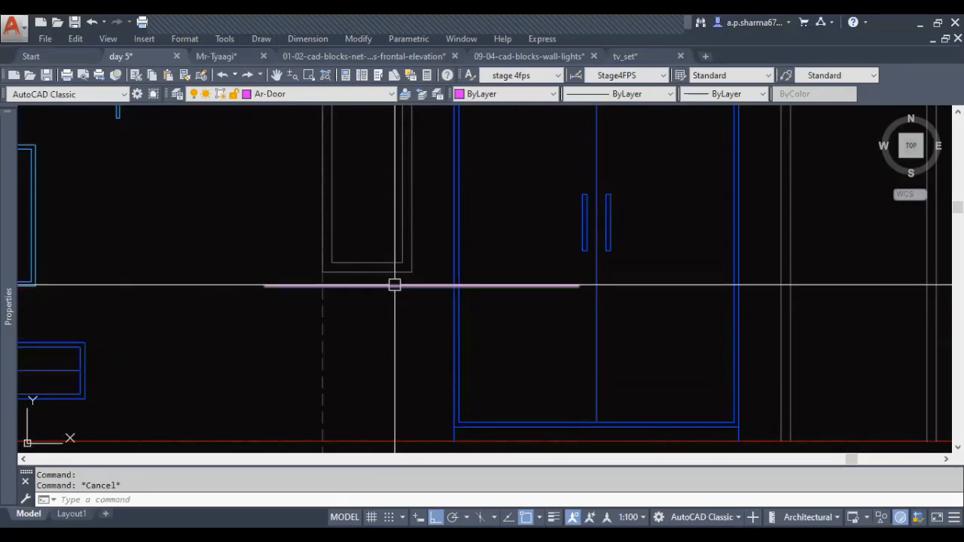
scroll(416, 316, down, 5)
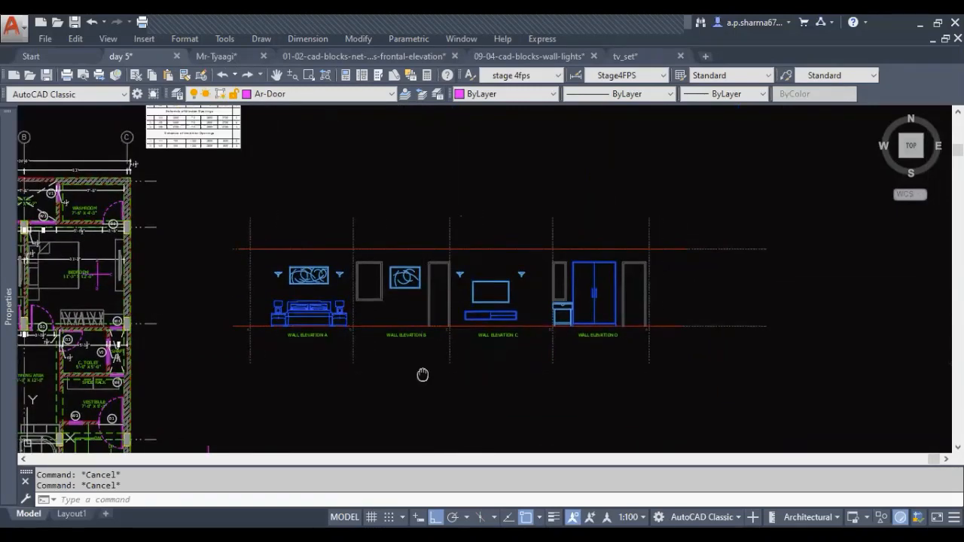
middle_drag(422, 374, 460, 375)
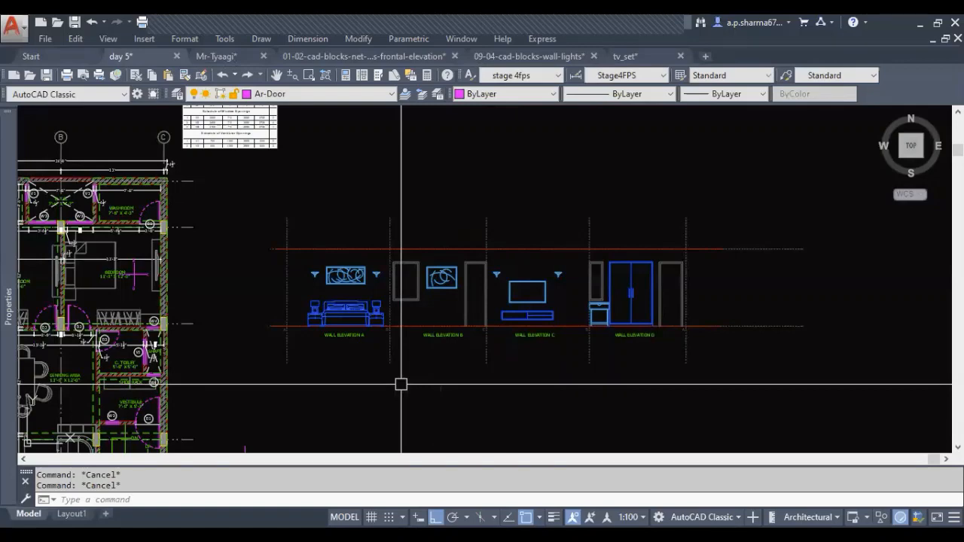
scroll(504, 344, down, 3)
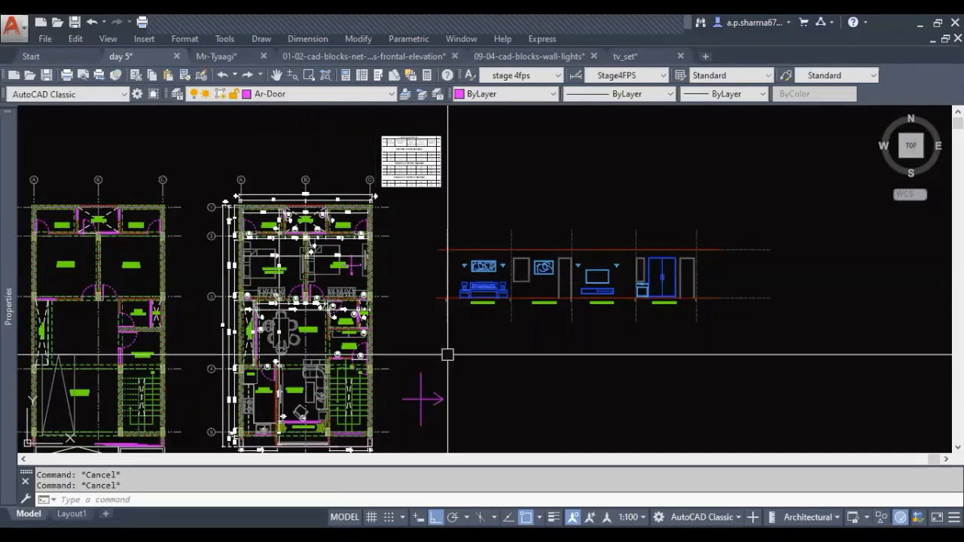
scroll(551, 319, up, 4)
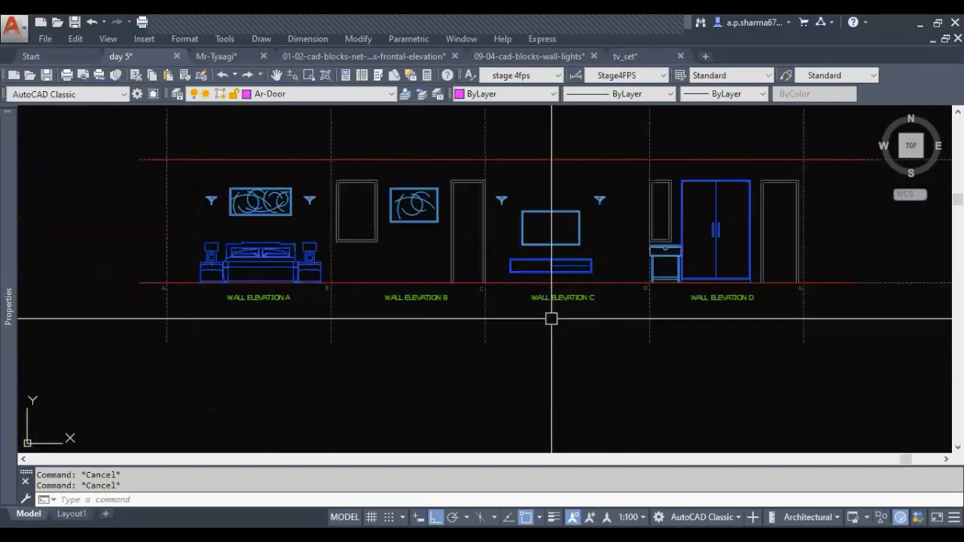
middle_drag(321, 381, 391, 376)
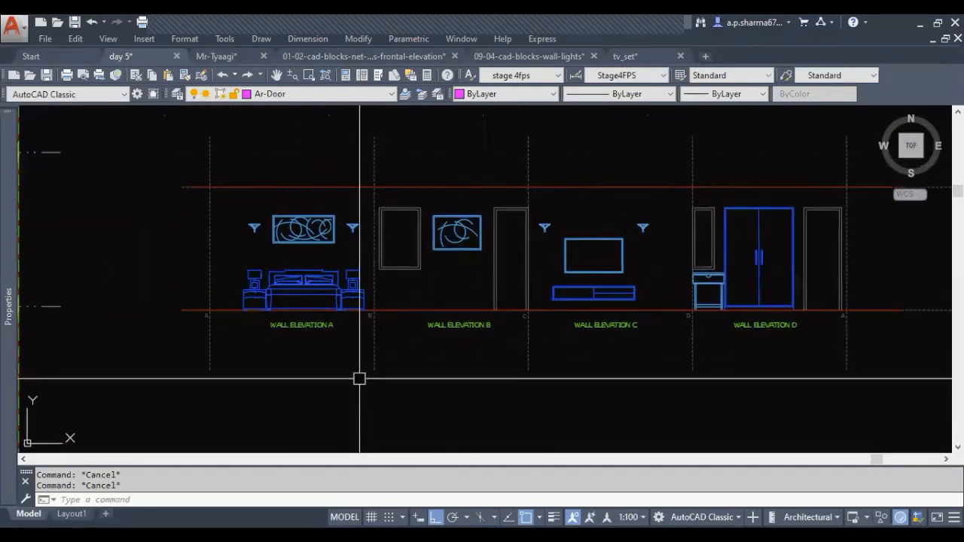